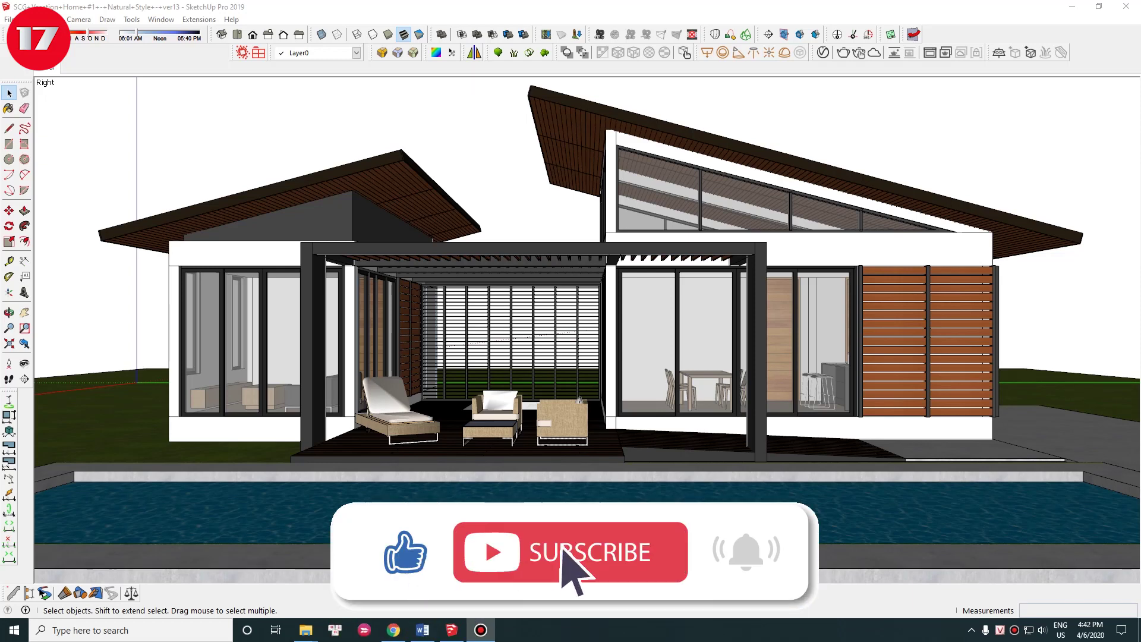
Step: Select the slat panel, right wing, window frames and most of the house, then clear the selection
click(909, 298)
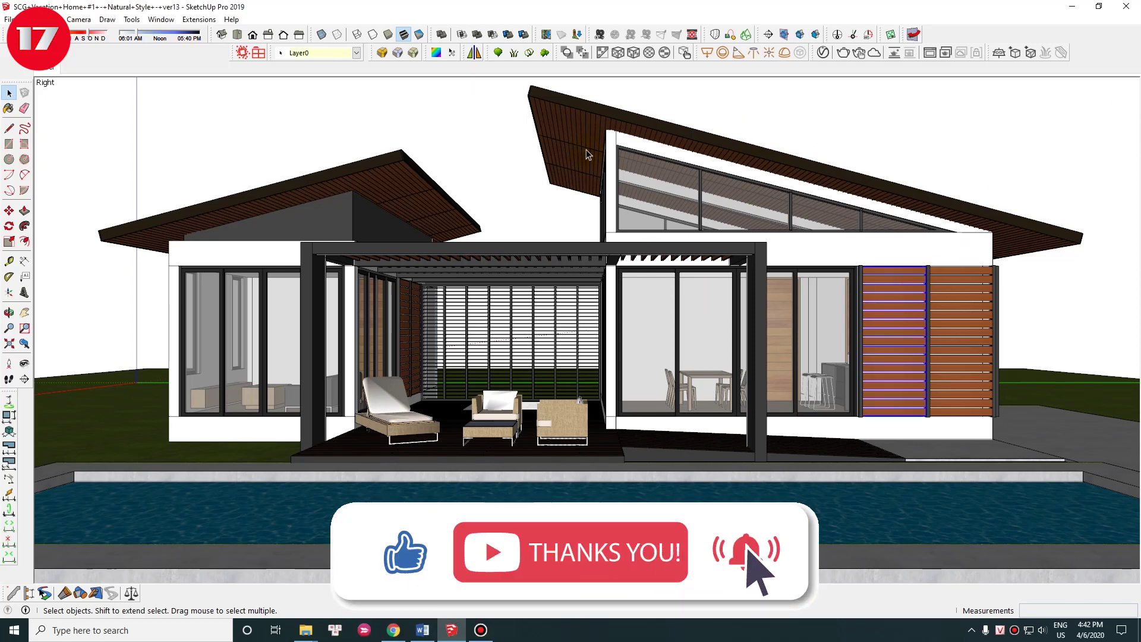
drag(484, 84, 1100, 497)
click(843, 330)
drag(81, 88, 1105, 494)
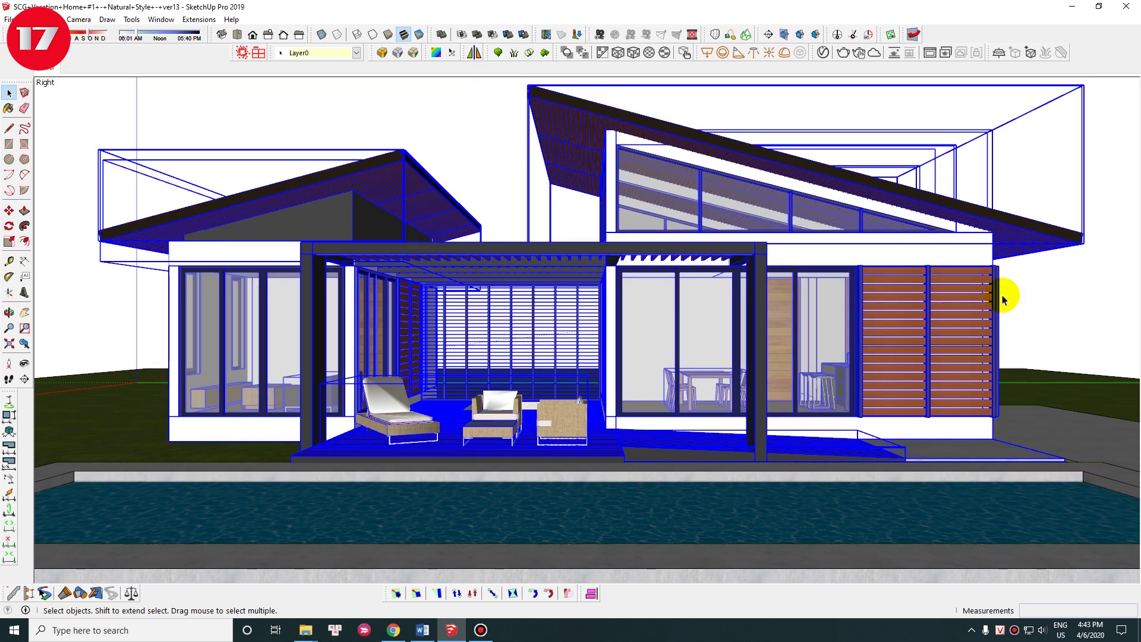
click(1031, 191)
Step: Select the right window group, right roof and landscape ground in turn, then clear the selection
click(665, 267)
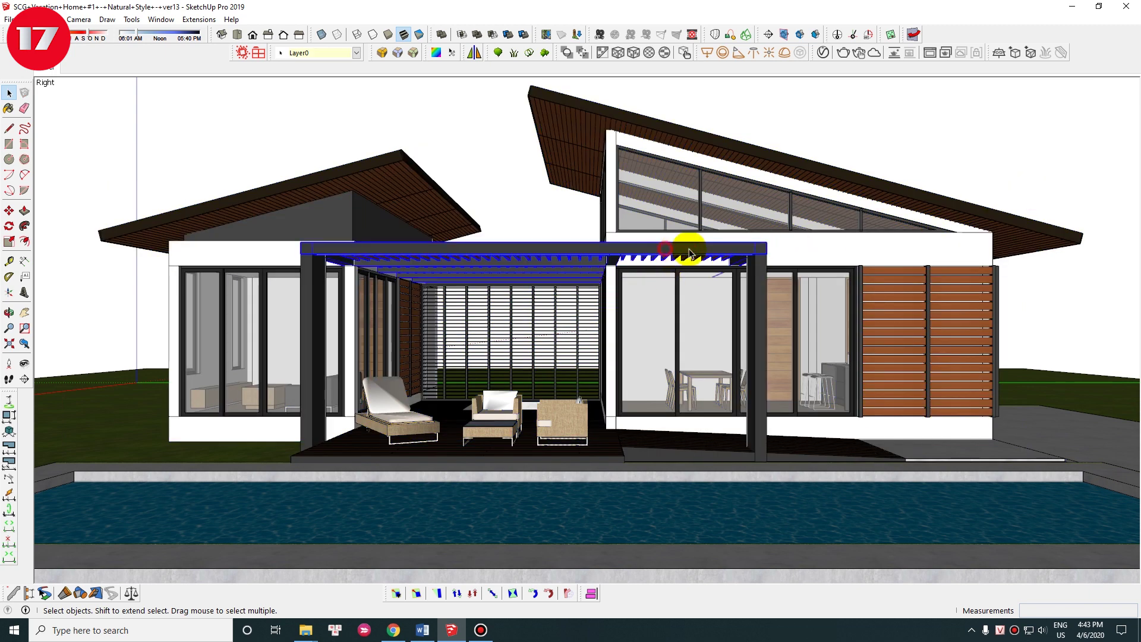
click(668, 334)
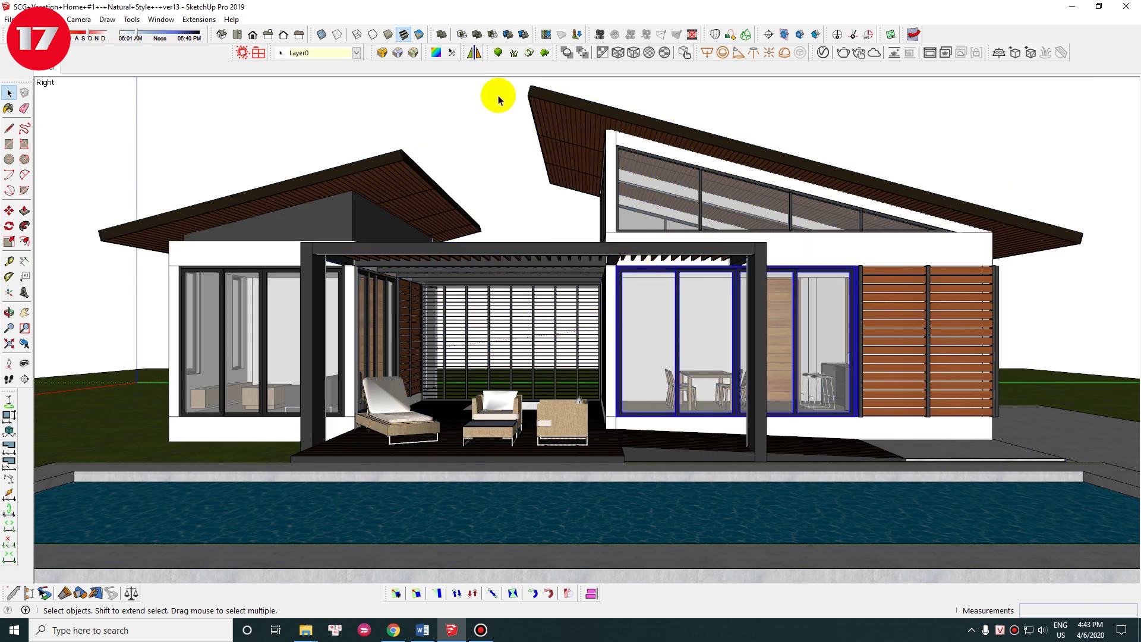
drag(509, 87, 1105, 505)
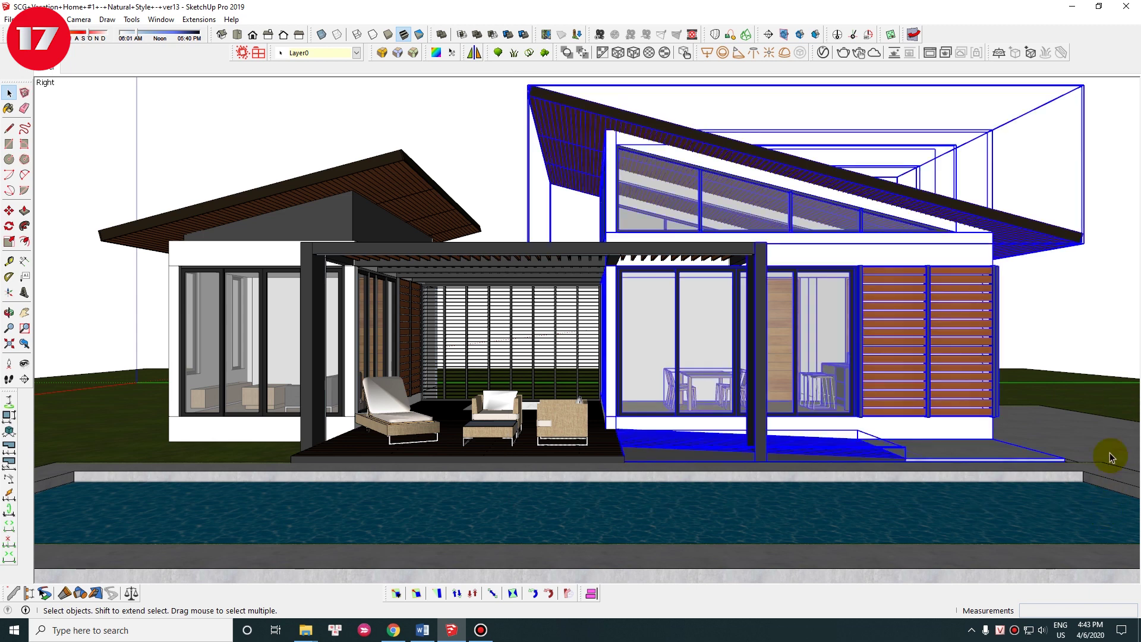
shift+click(927, 341)
click(848, 429)
click(1063, 314)
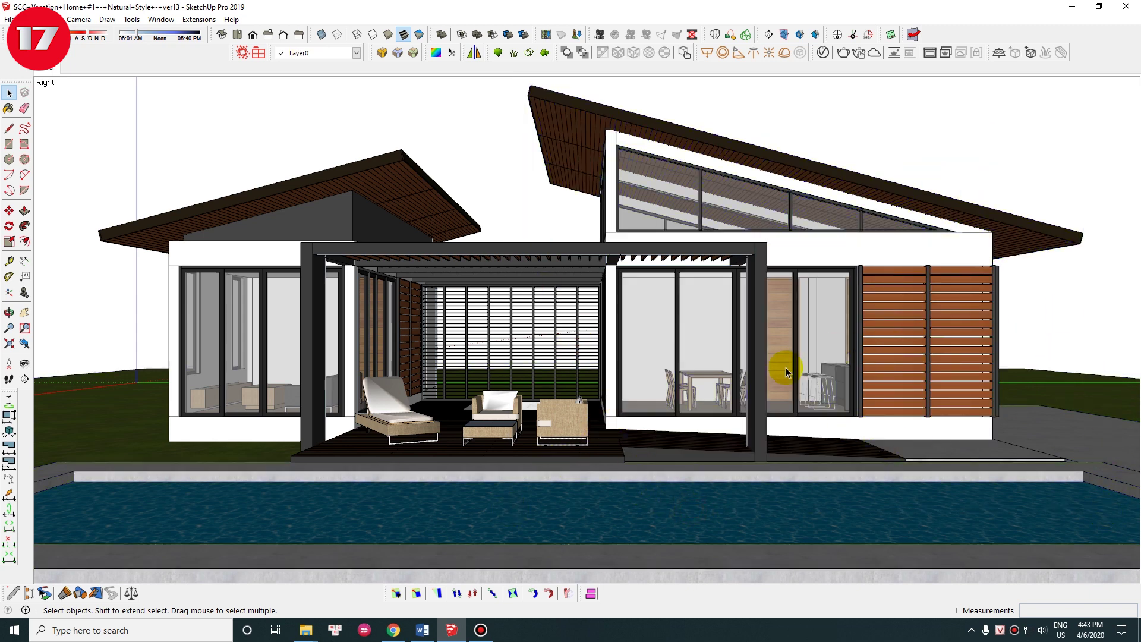
Step: Look around from eye height and orbit over the pool to the deck furniture
key(l)
mouse_move(633, 372)
mouse_down()
mouse_move(618, 231)
mouse_move(644, 190)
mouse_move(723, 273)
mouse_up()
scroll(723, 272, up, 3)
scroll(667, 265, up, 3)
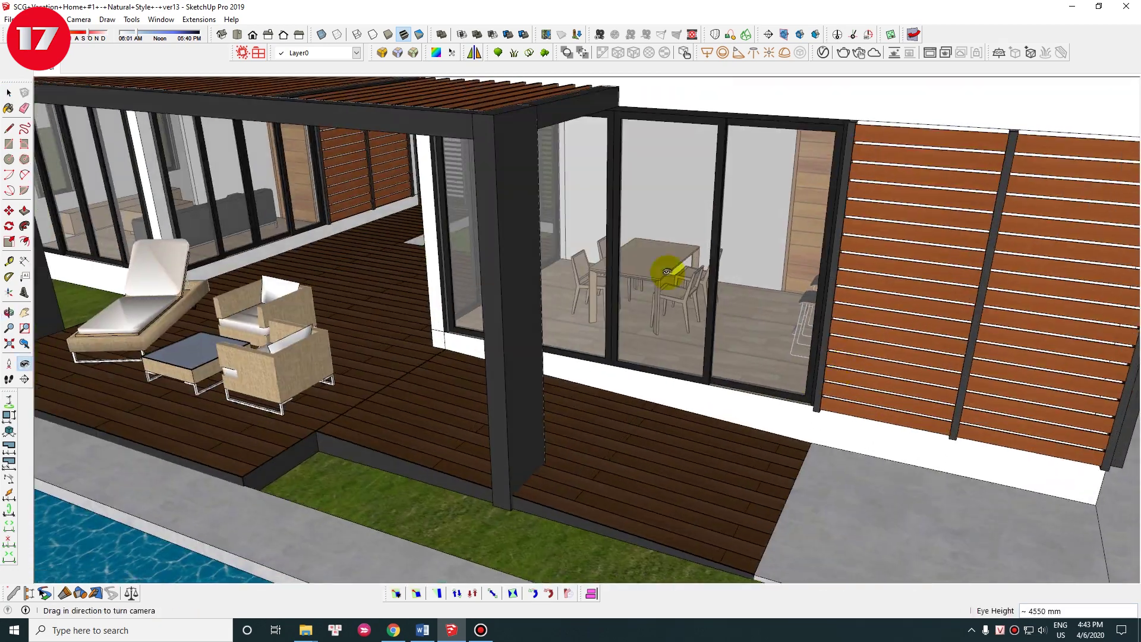
scroll(534, 268, up, 3)
scroll(480, 327, up, 3)
mouse_move(480, 326)
middle_down()
mouse_move(359, 270)
mouse_move(730, 415)
middle_up()
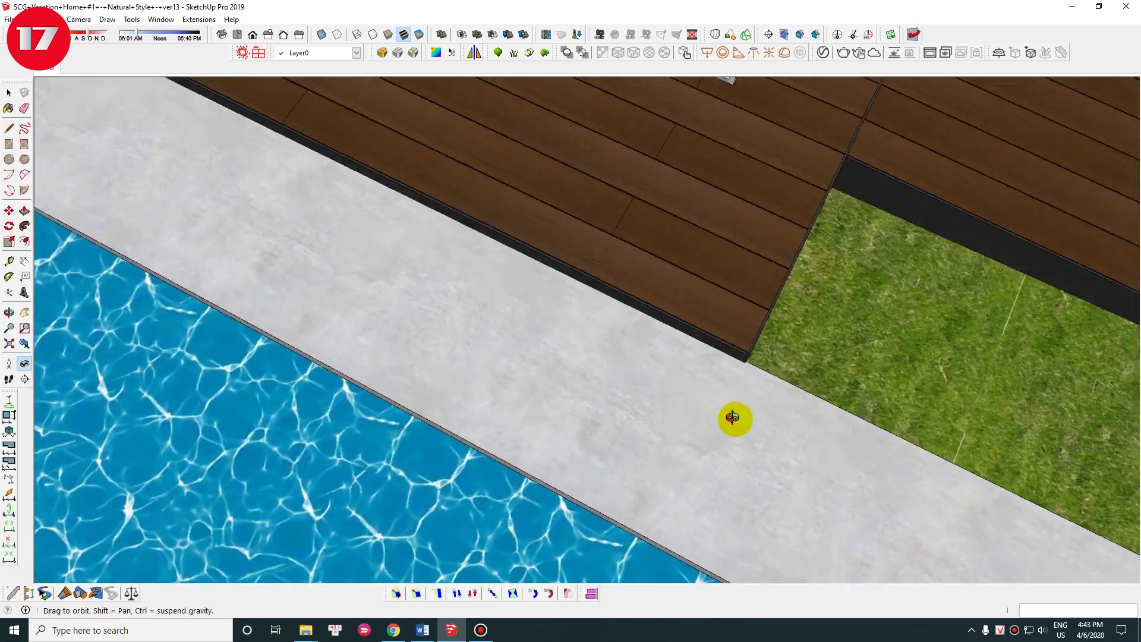
Step: Sample the deck floor's Material11 beech wood texture with the Paint Bucket
key(b)
scroll(581, 330, up, 3)
middle_drag(489, 322, 543, 318)
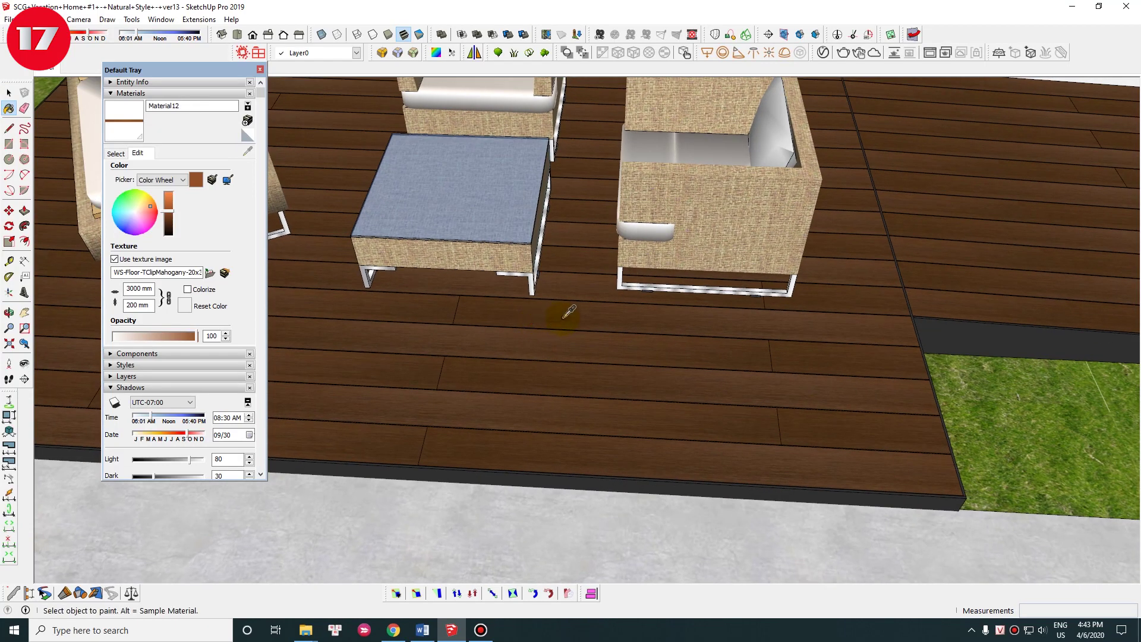
alt+click(564, 315)
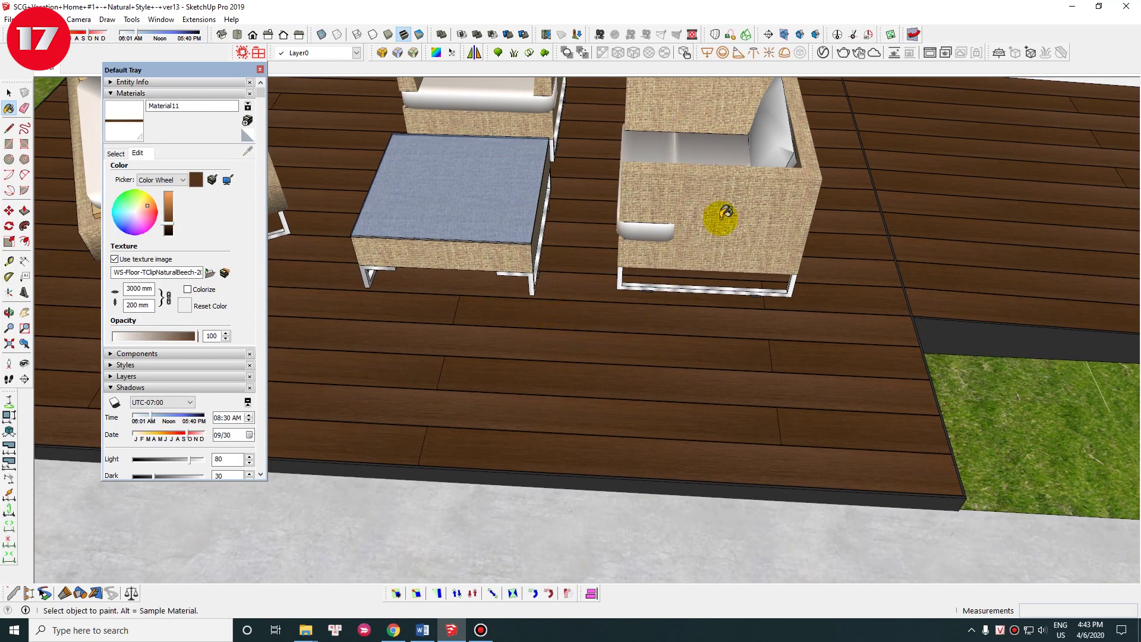
Step: Open Material11 in the V-Ray editor and inspect its diffuse texture bitmap
click(823, 54)
click(674, 316)
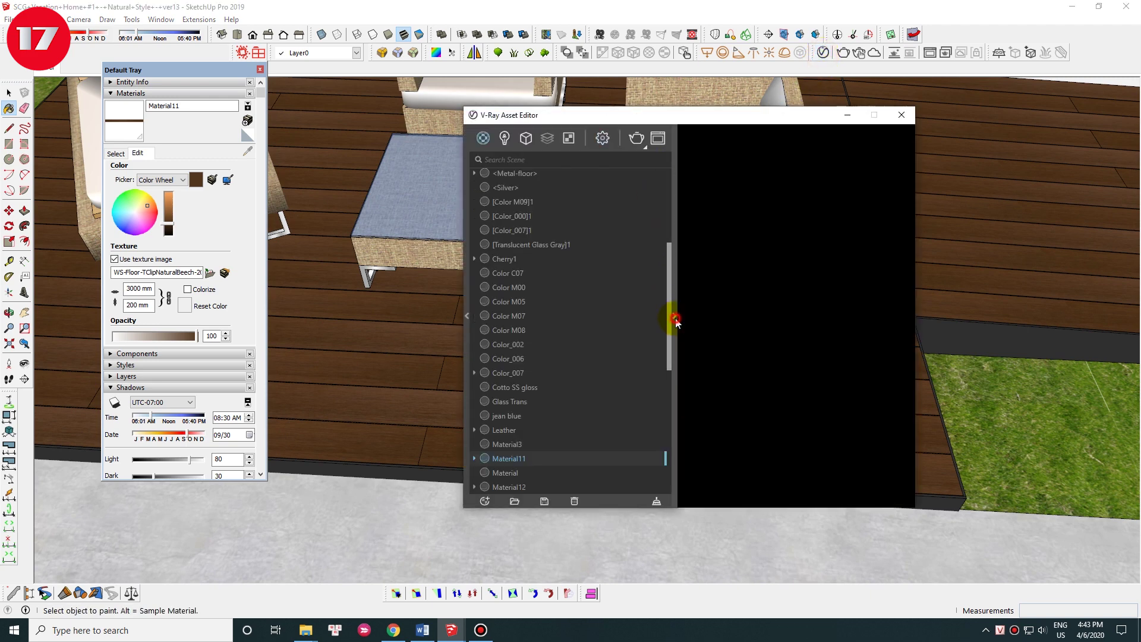
click(756, 316)
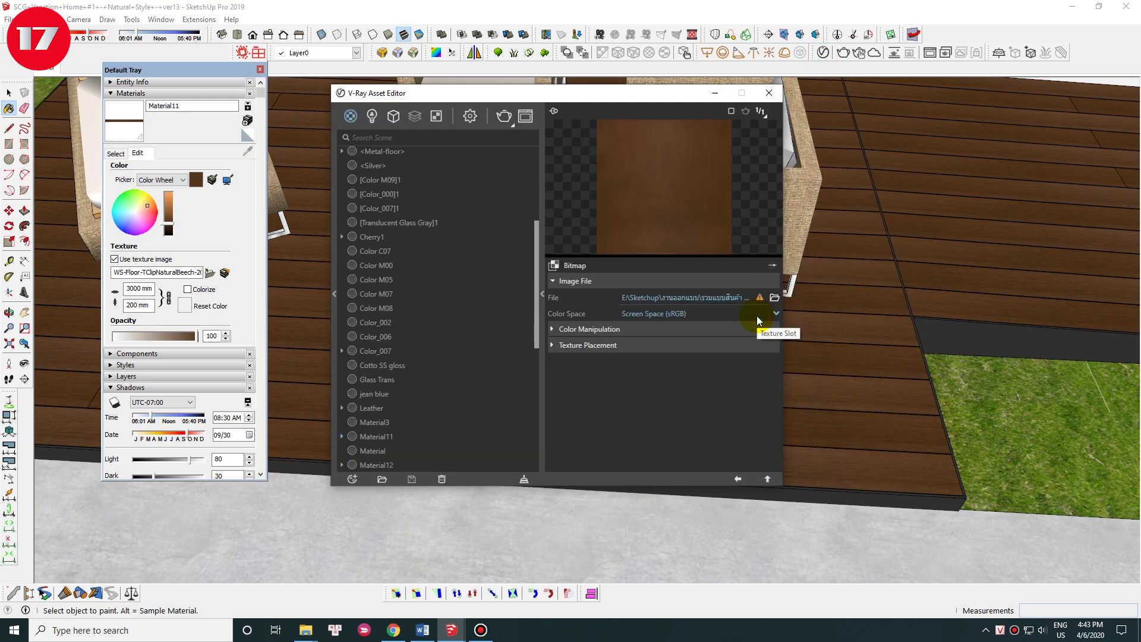
click(736, 479)
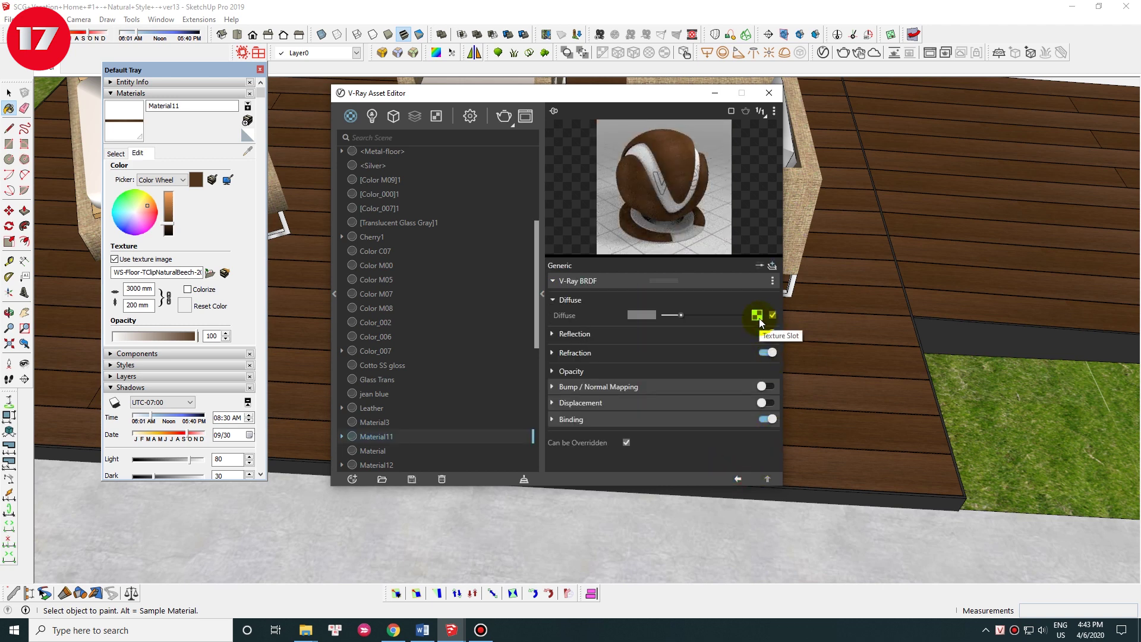
click(756, 316)
Step: Close the V-Ray editor, frame the pergola deck and show the Extensions V-Ray submenu
mouse_move(837, 331)
middle_down()
mouse_move(896, 353)
mouse_move(837, 262)
mouse_move(884, 249)
mouse_move(656, 326)
middle_up()
click(656, 326)
scroll(576, 260, up, 3)
drag(576, 260, 737, 273)
click(199, 19)
mouse_move(211, 46)
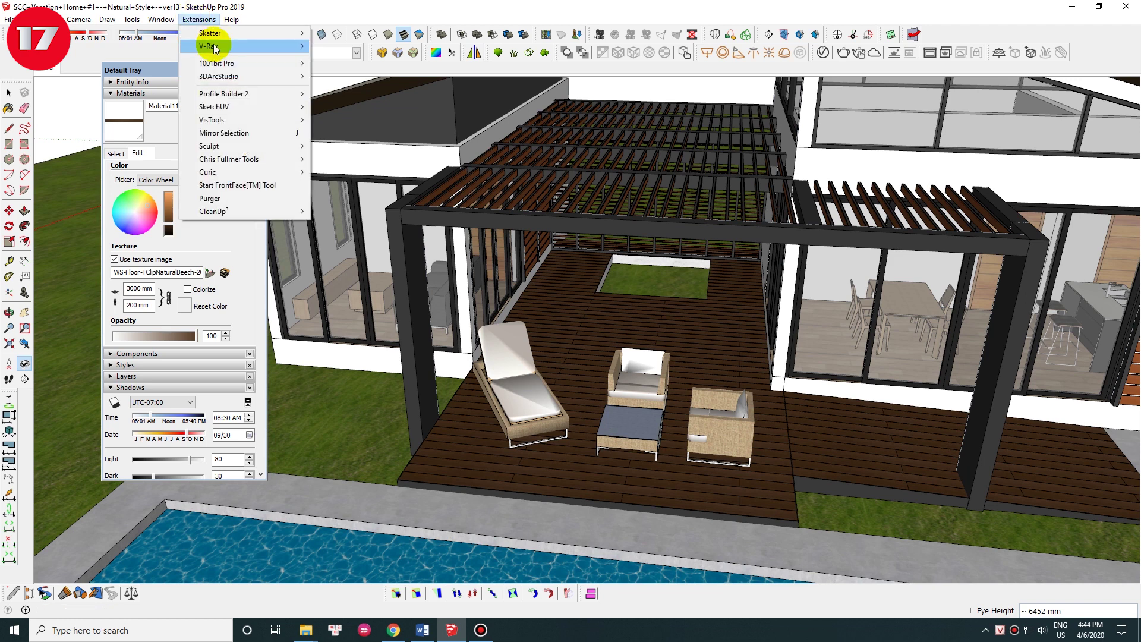
Step: Archive and repath all 27 textures into the V-Ray cache textures folder via File Path Editor
click(353, 61)
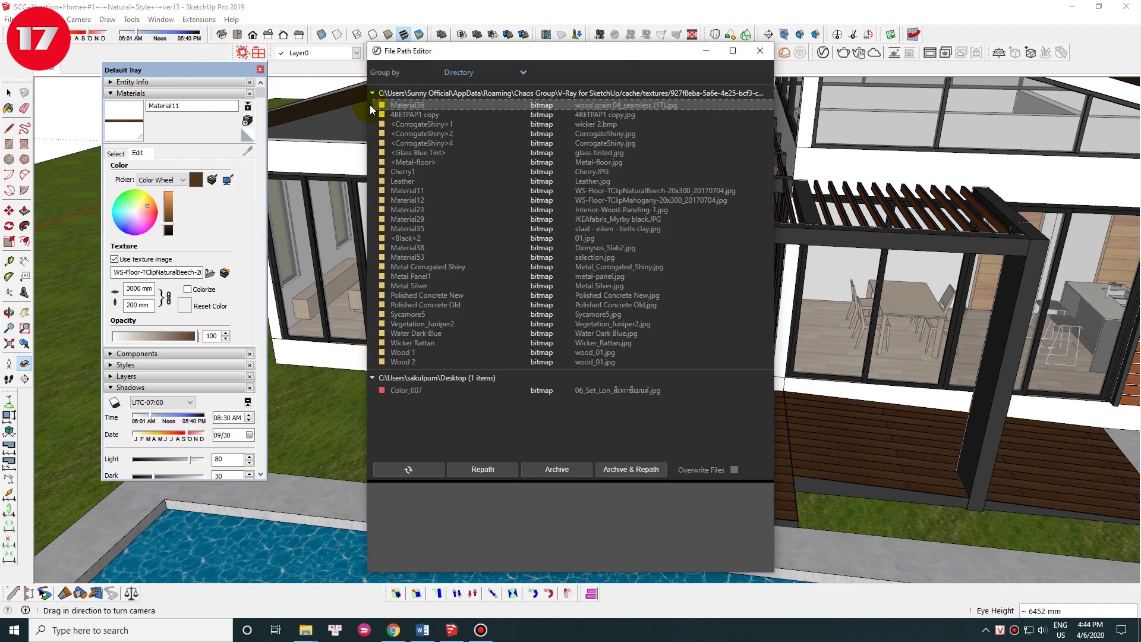
shift+click(400, 362)
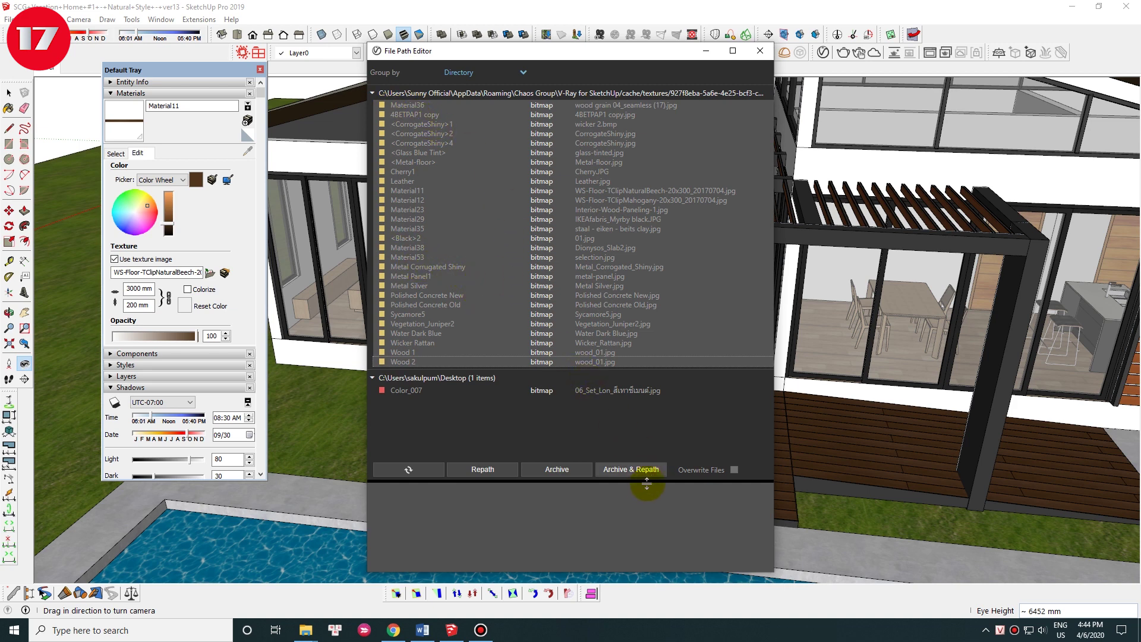
click(627, 470)
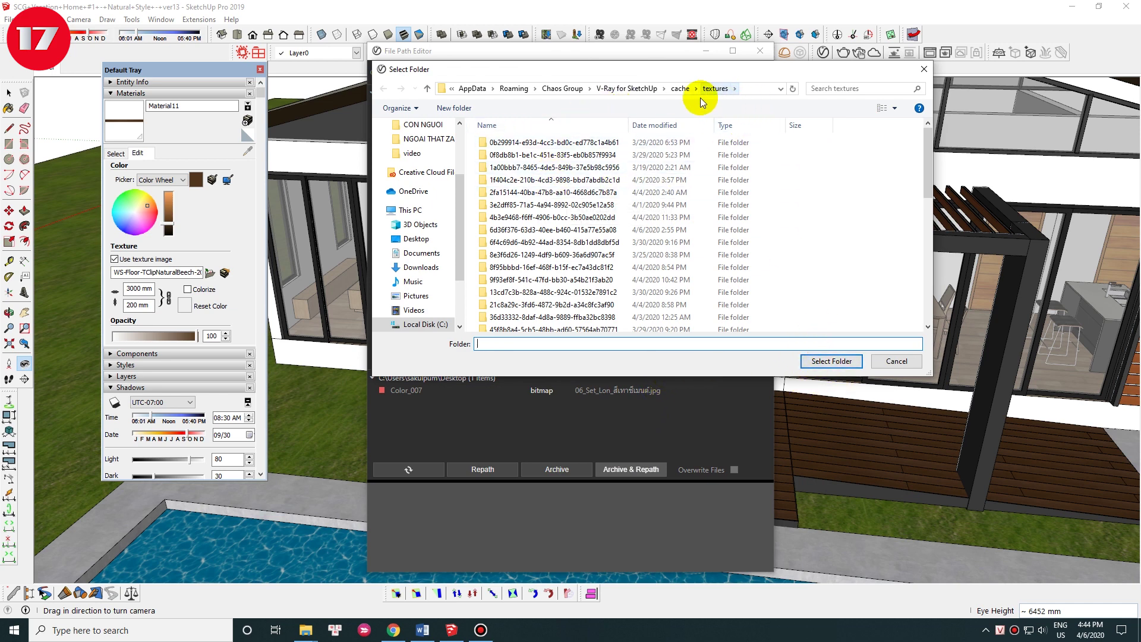
click(822, 362)
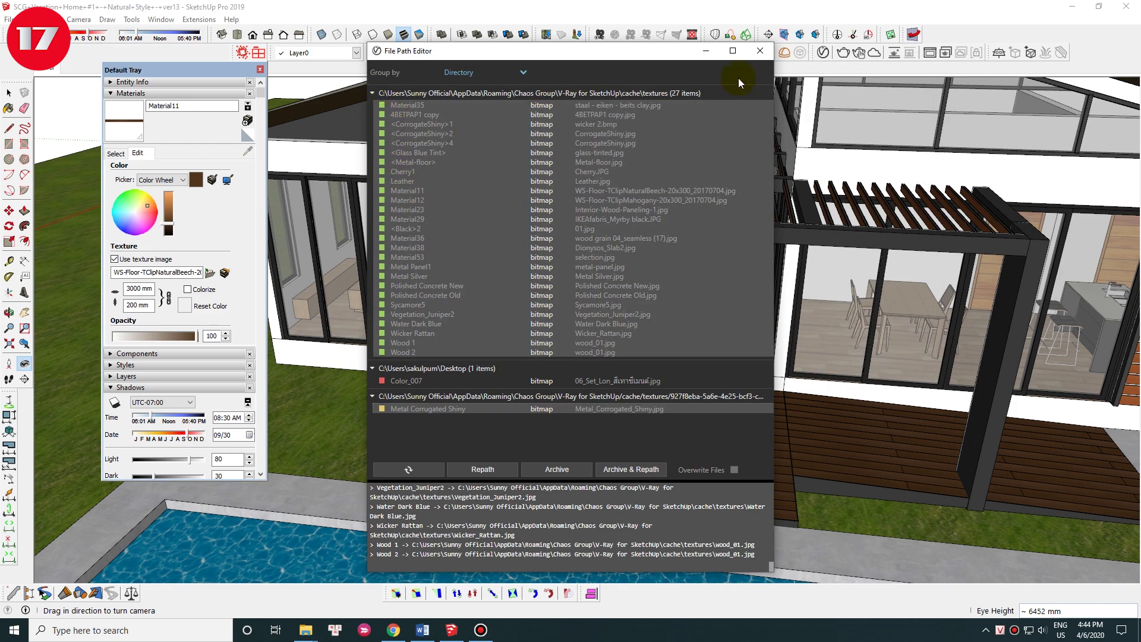
click(757, 52)
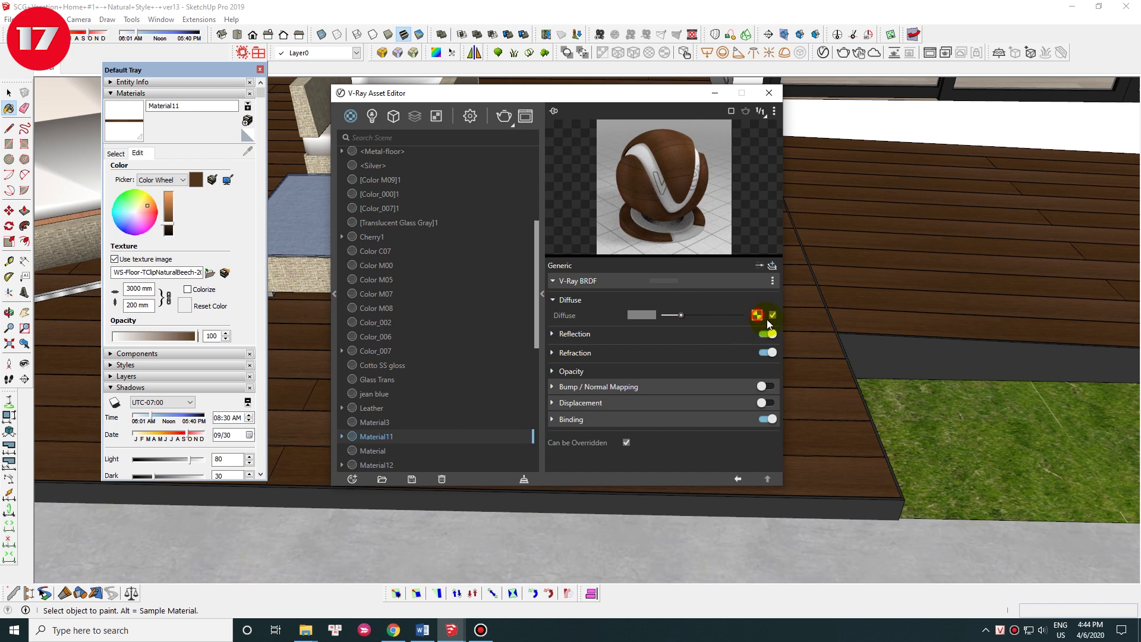
Step: Turn on Material11's reflection with a light grey reflection colour
click(758, 315)
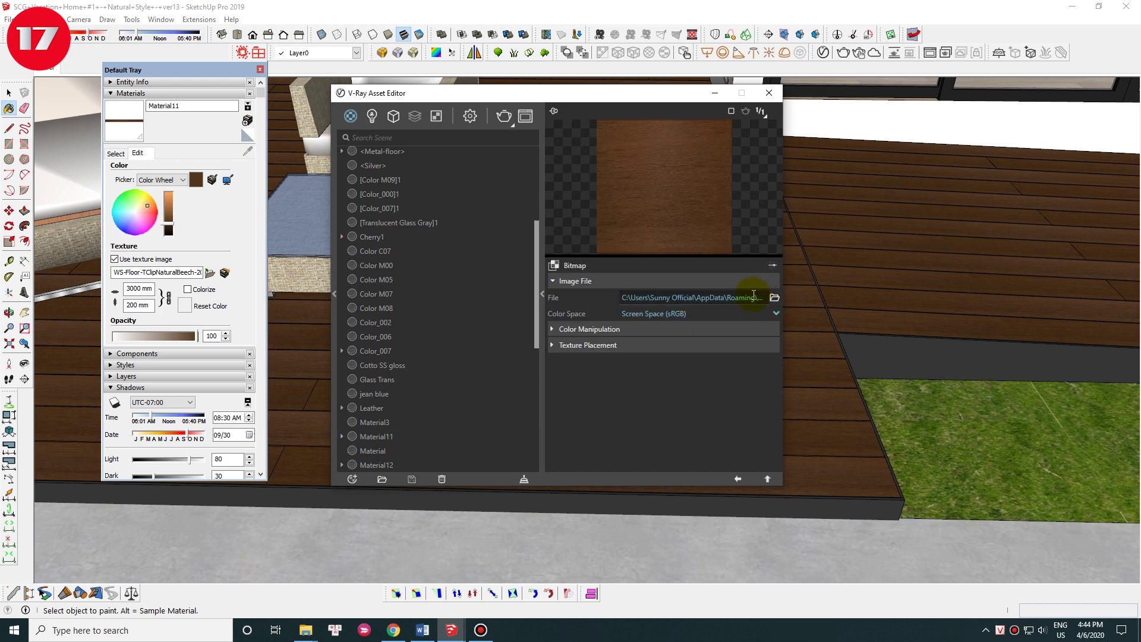
click(738, 480)
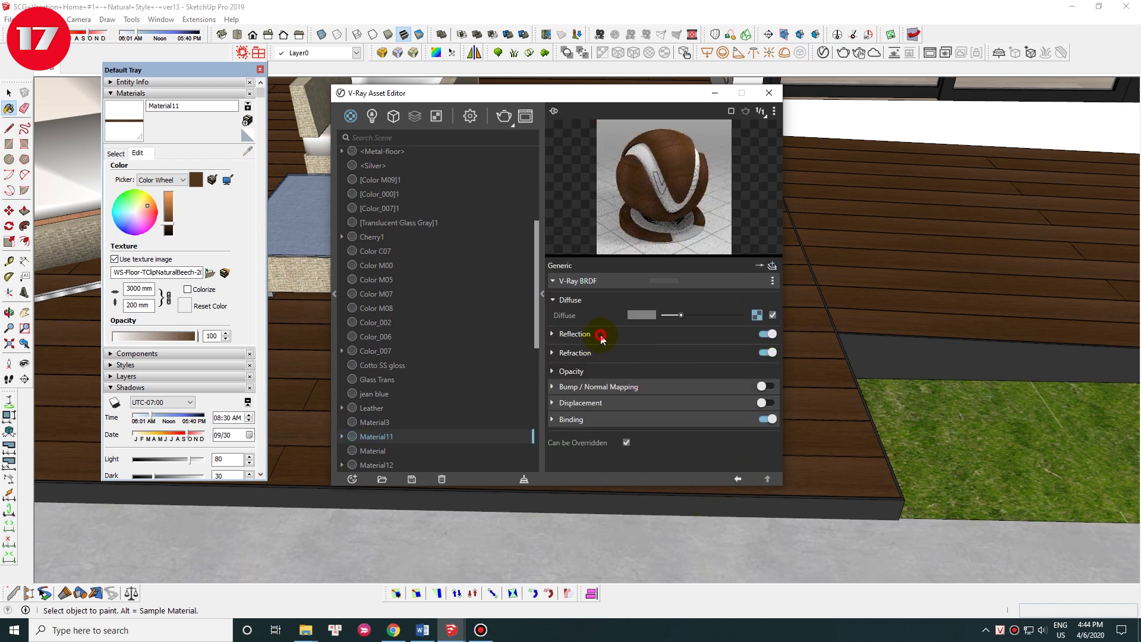
click(602, 335)
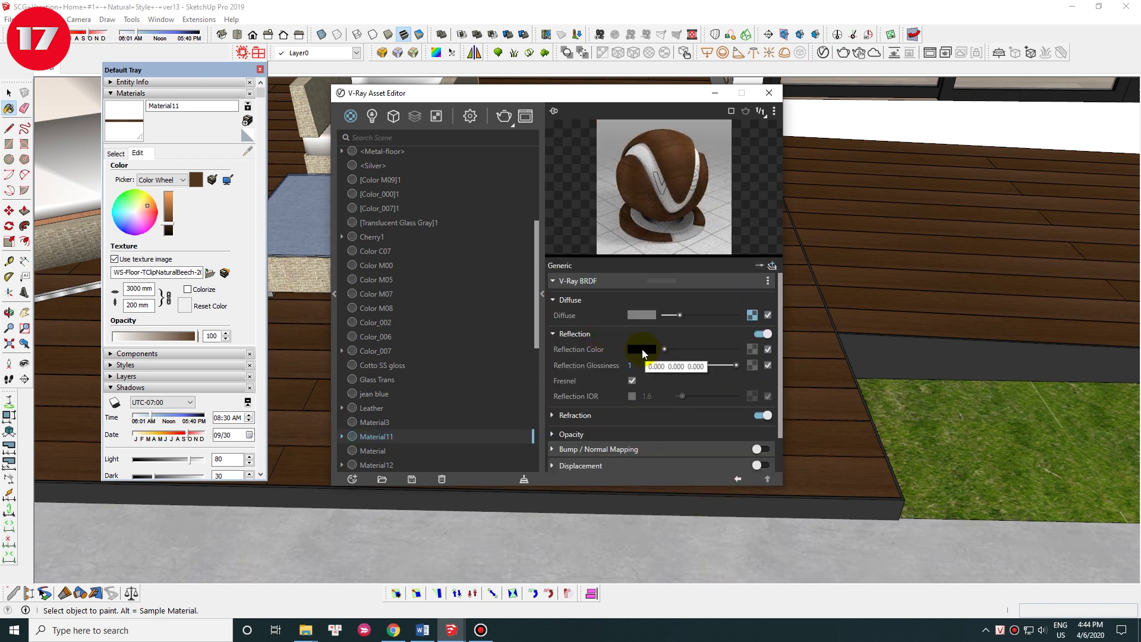
click(642, 354)
click(382, 255)
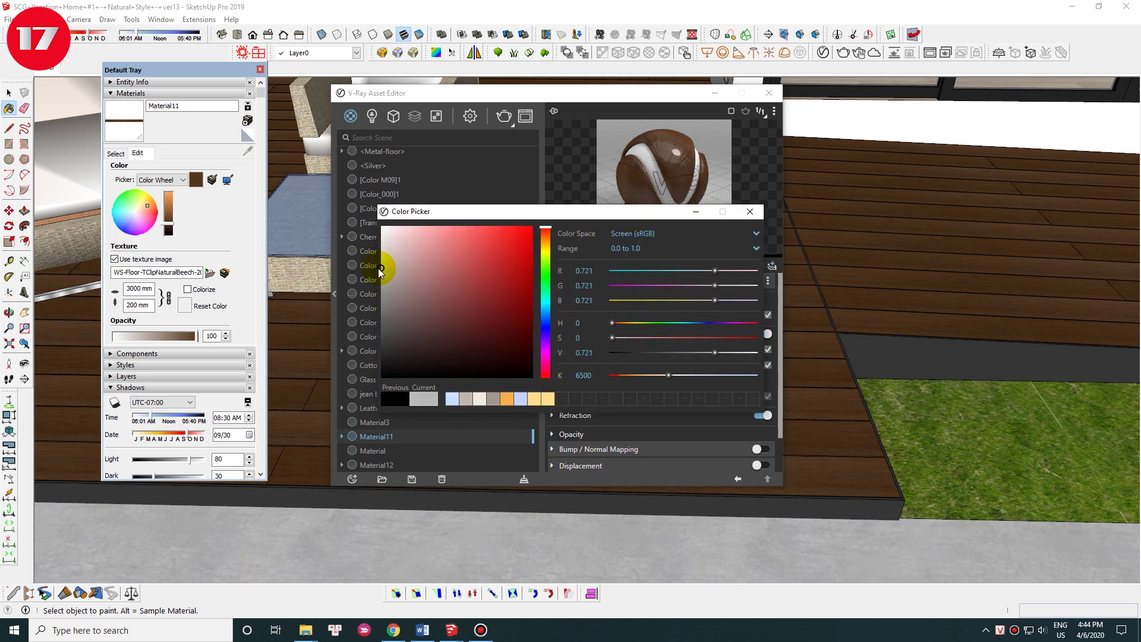
click(750, 212)
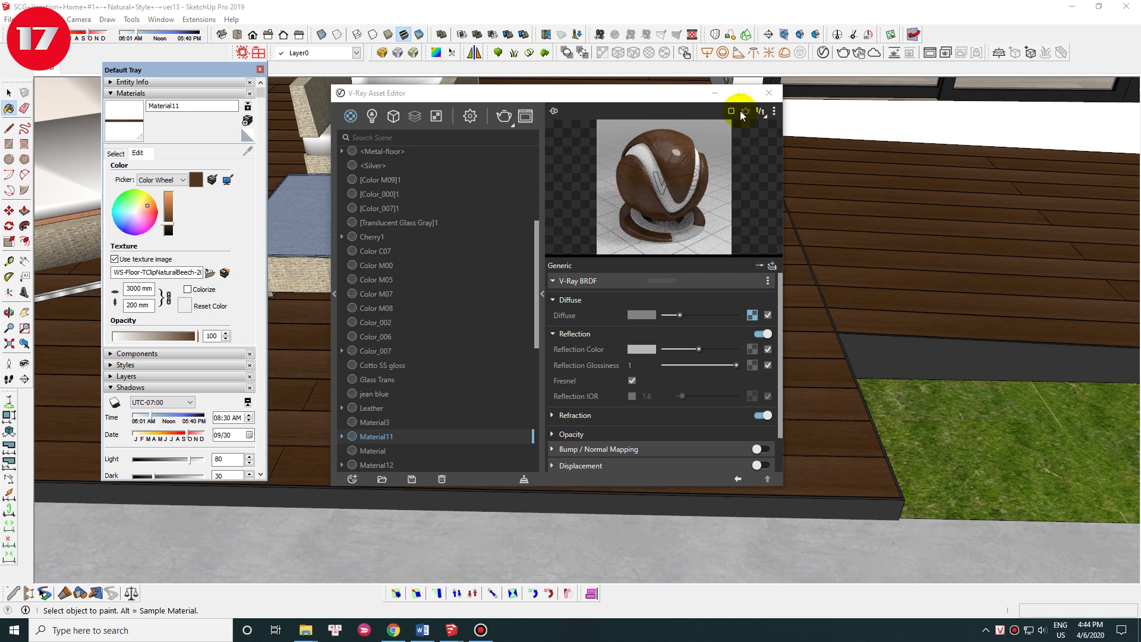
Step: Switch the preview to a floor scene and set reflection glossiness 0.8 with IOR 1.6
click(773, 113)
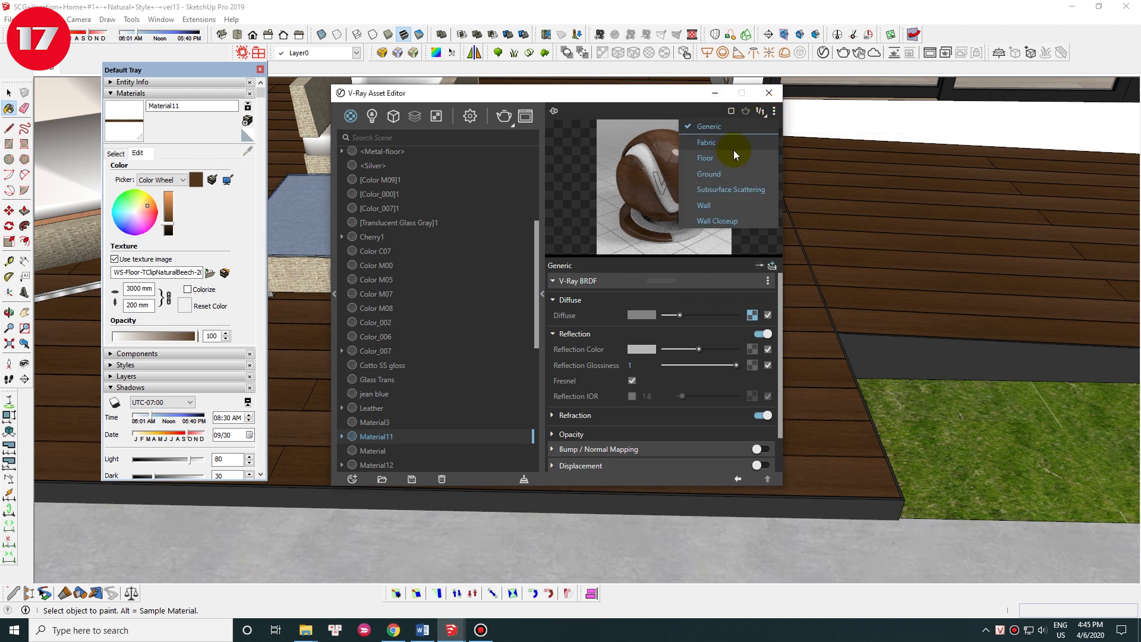
click(753, 148)
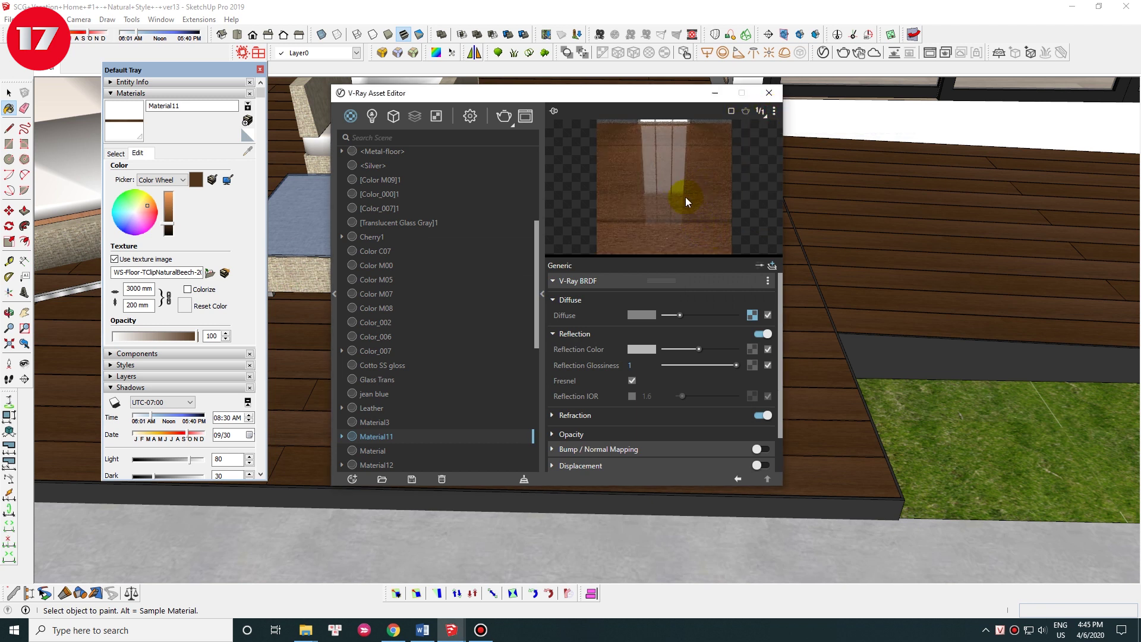
scroll(771, 377, down, 1)
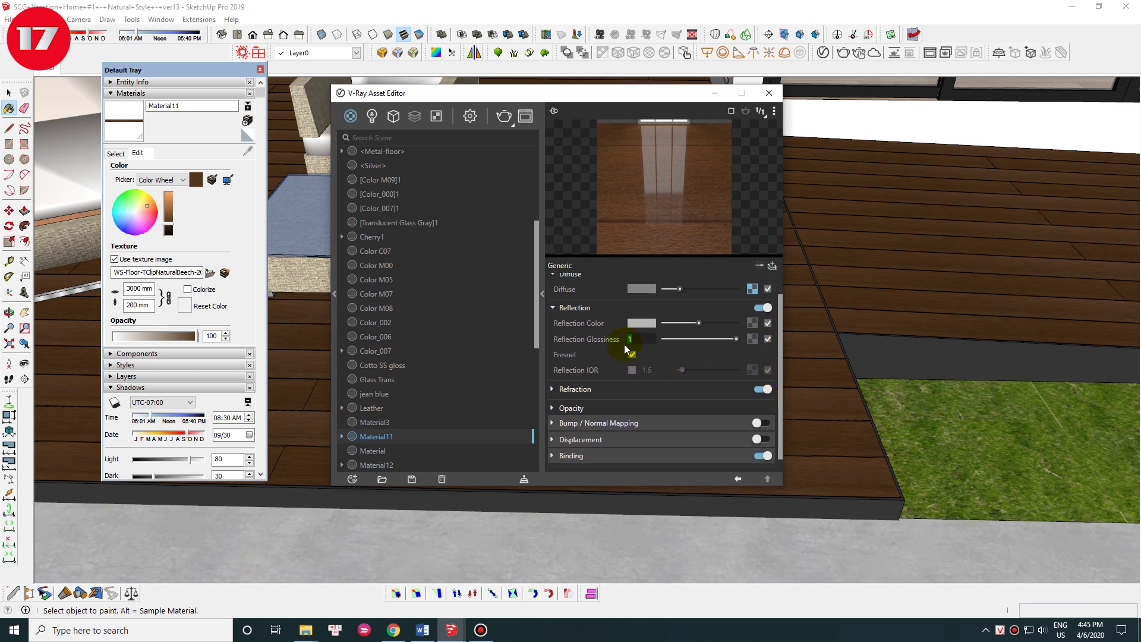
key(BackSpace)
text(.8)
key(Return)
click(632, 370)
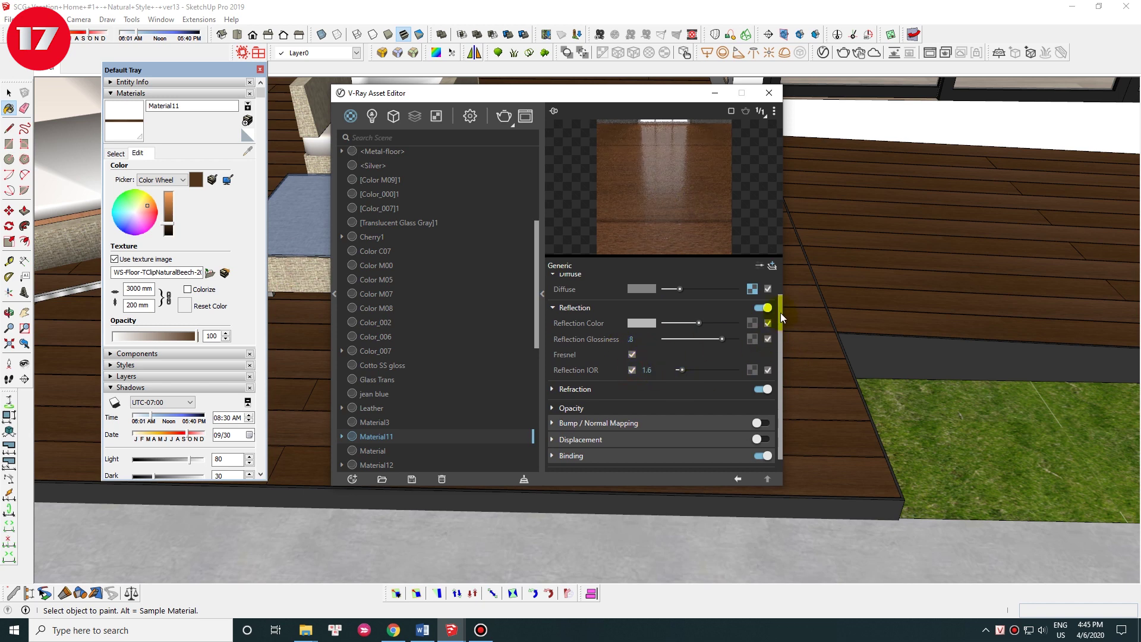
Step: Open the texture WS-Floor-TClipNaturalBeech-20x300_20170704.jpg in Photoshop
scroll(775, 300, down, 1)
scroll(942, 247, down, 2)
scroll(869, 441, down, 3)
scroll(870, 440, up, 3)
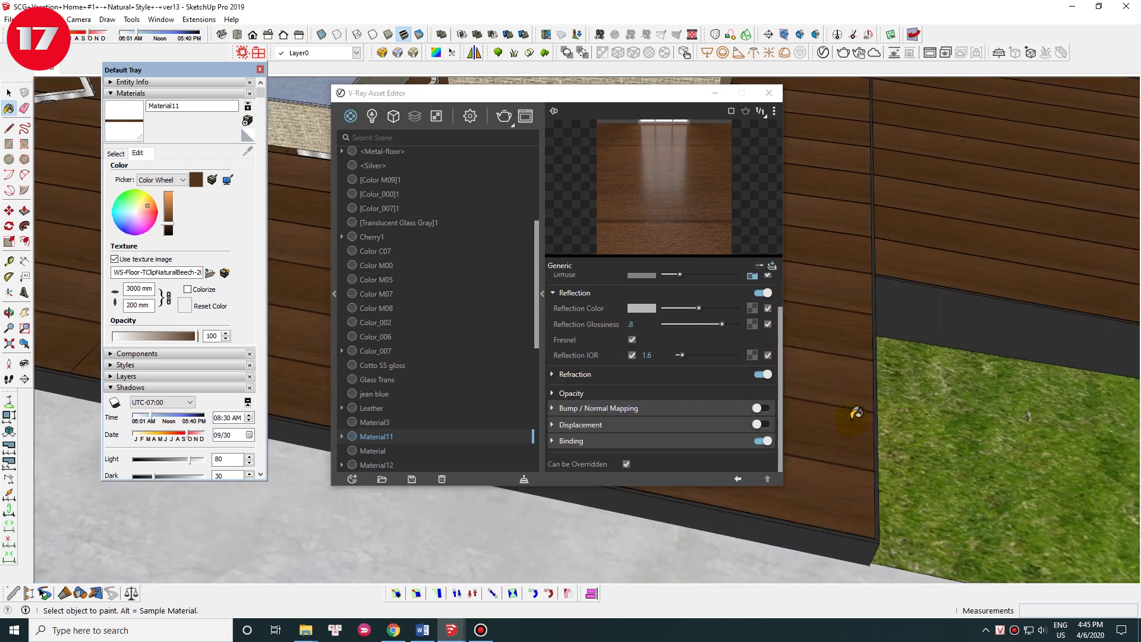
scroll(853, 407, up, 1)
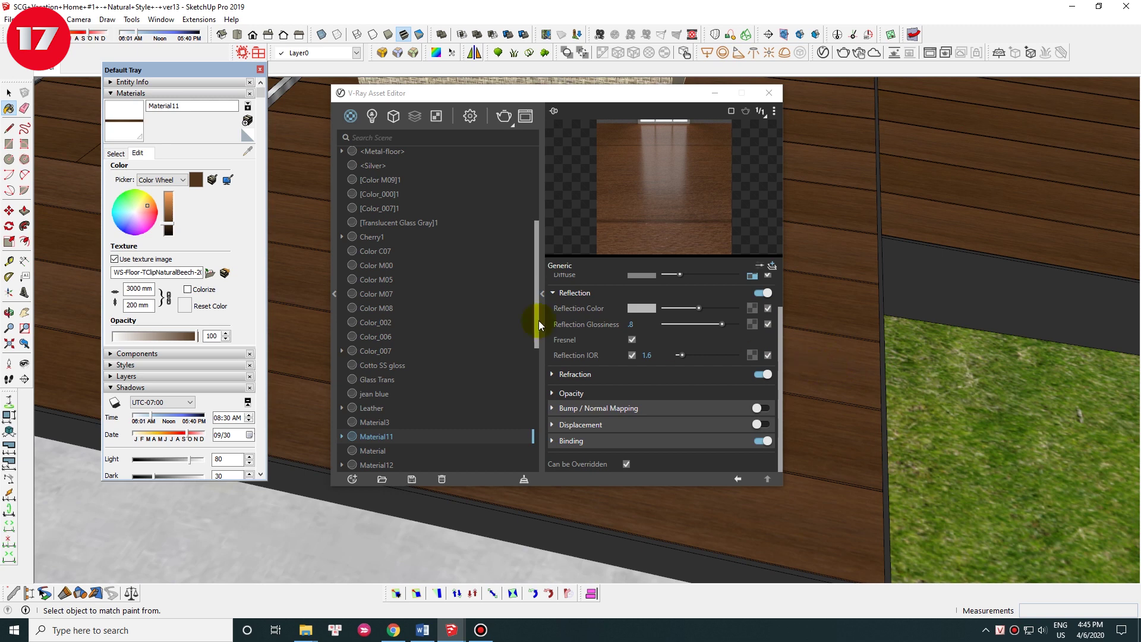
click(224, 273)
Step: Add a Hue/Saturation layer with Saturation -100 and raised Lightness
right_click(491, 248)
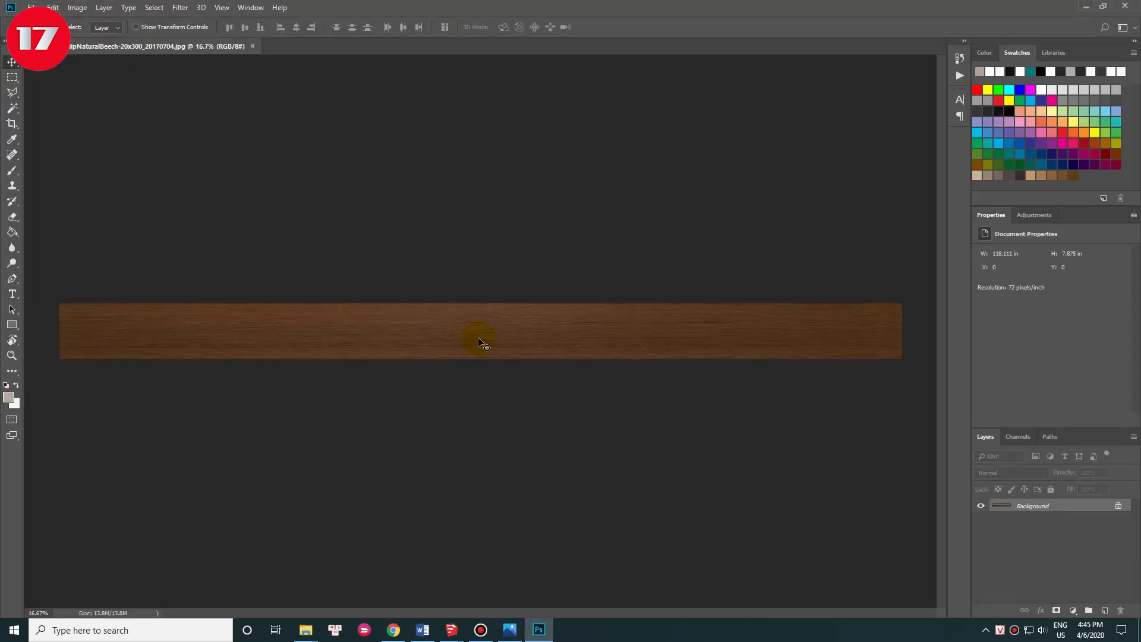
click(1072, 610)
click(1069, 499)
drag(1050, 322, 955, 319)
drag(1051, 343, 1093, 341)
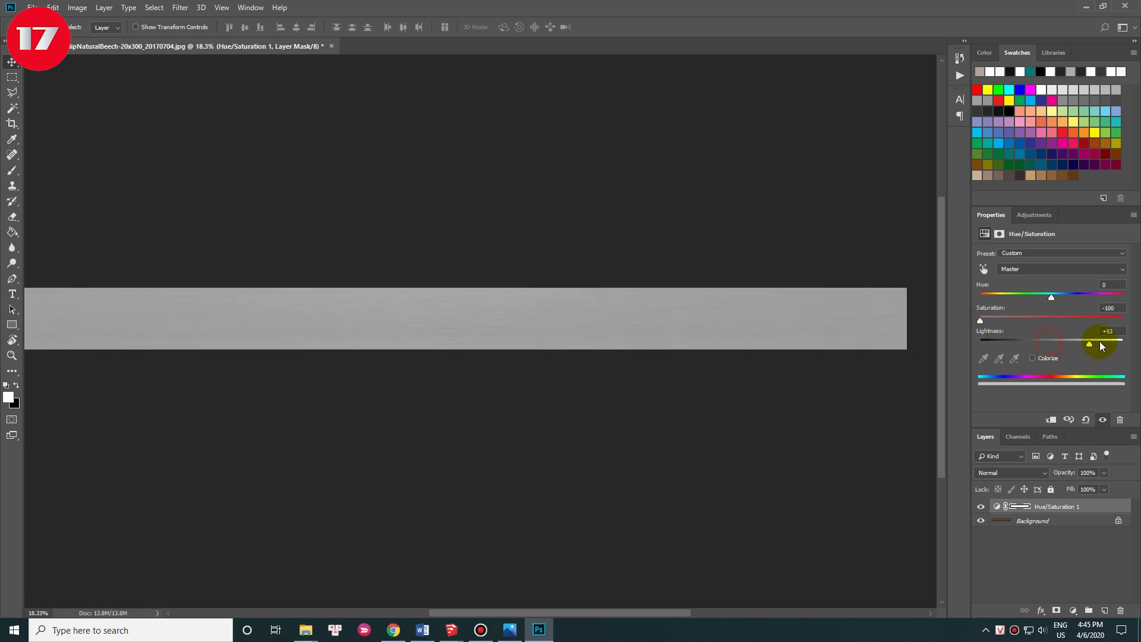
Step: Add a Brightness/Contrast layer with brightness 36 and contrast 100
click(1072, 610)
click(1066, 437)
drag(1051, 307, 1122, 307)
drag(1050, 284, 1067, 284)
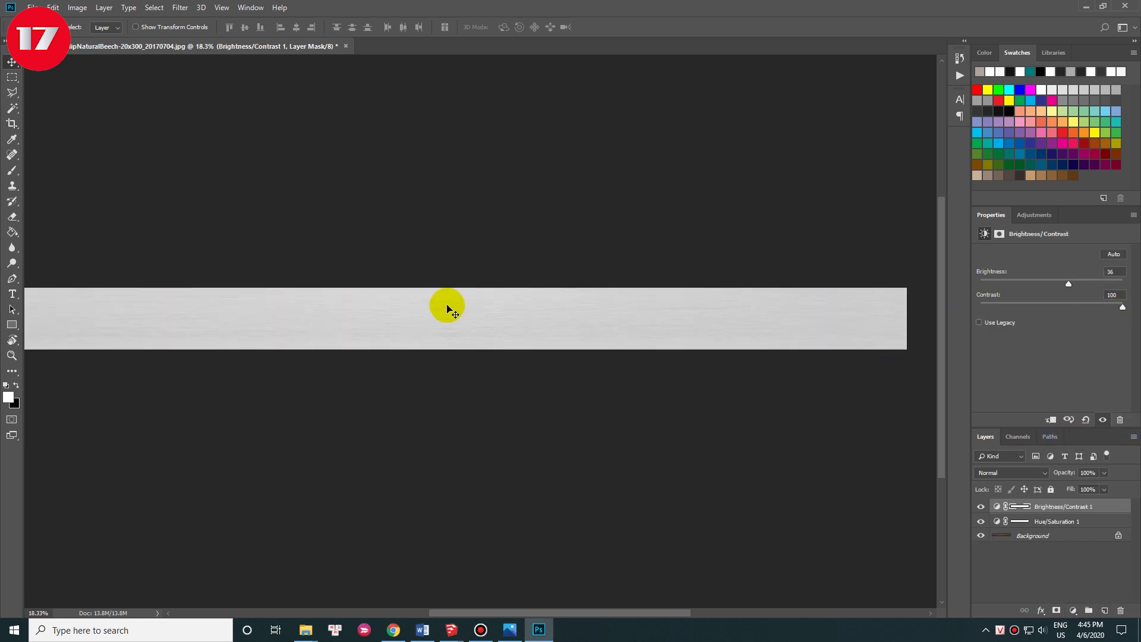
alt+scroll(357, 293, up, 2)
alt+scroll(357, 293, up, 3)
Step: Save the grey texture as a separate bump image in the textures folder
click(32, 7)
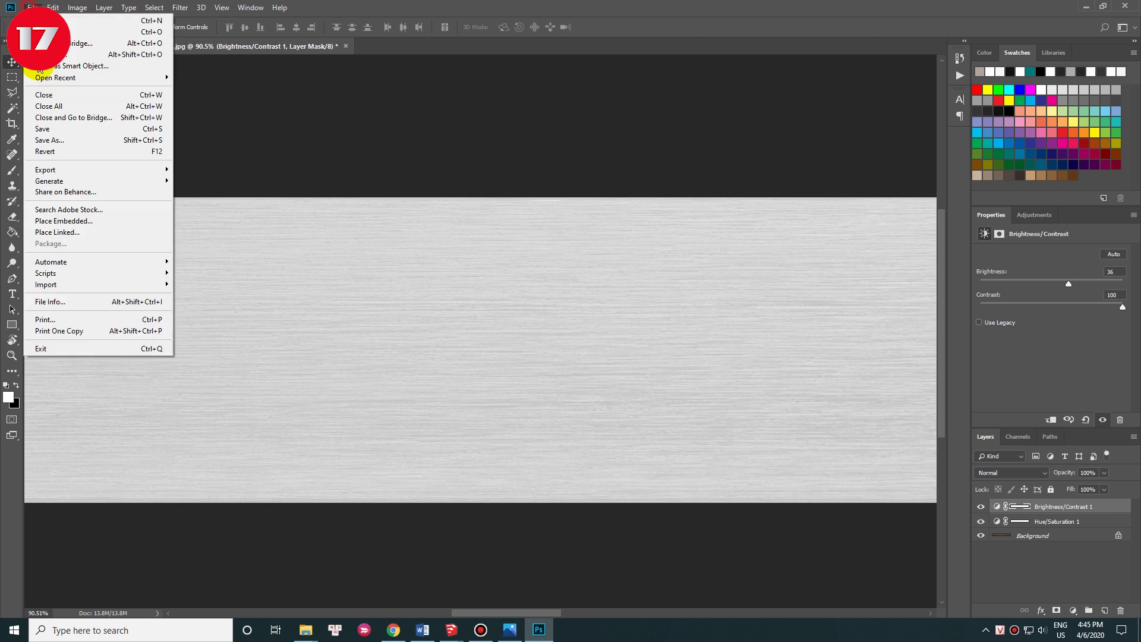
click(54, 143)
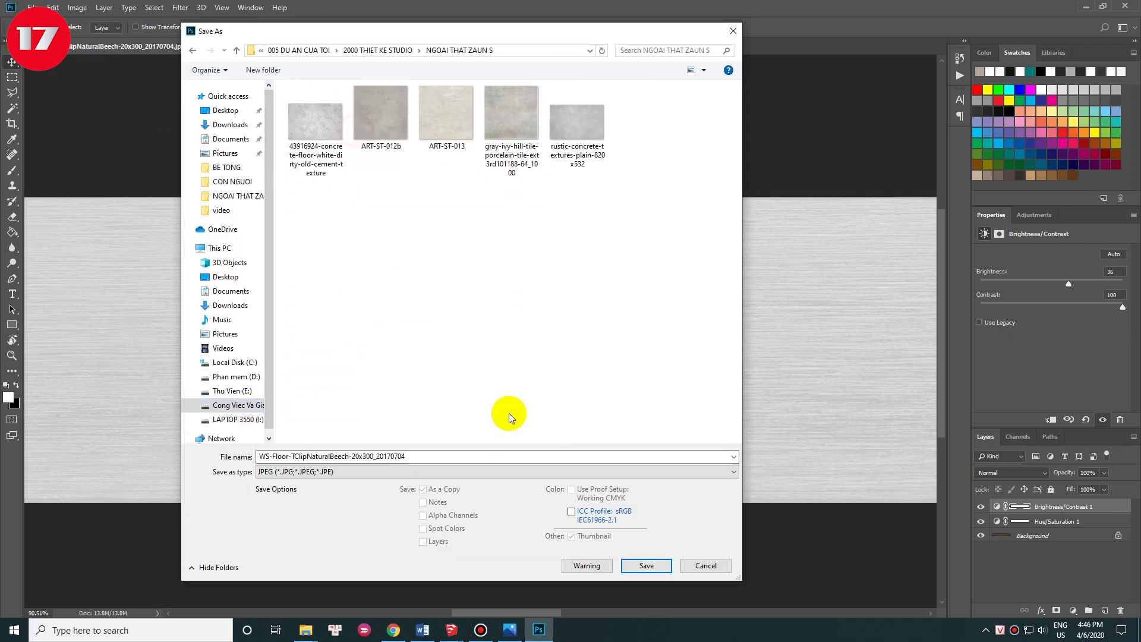
click(467, 456)
click(646, 565)
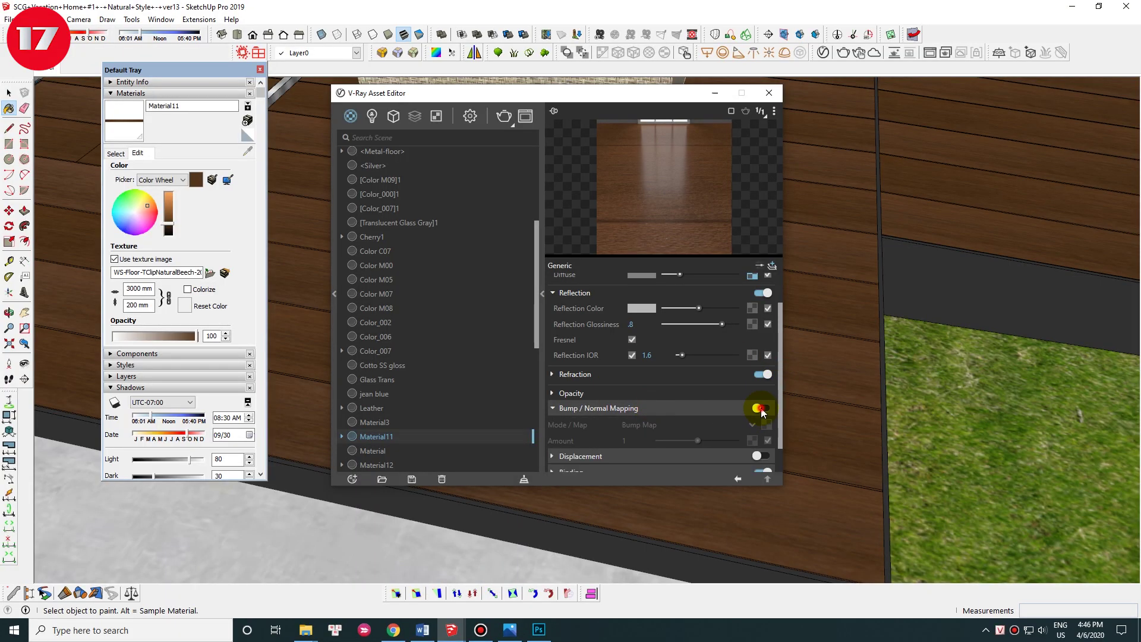
Step: Set Material11's bump texture to a bitmap using the grey WS-Floor bump image
click(768, 425)
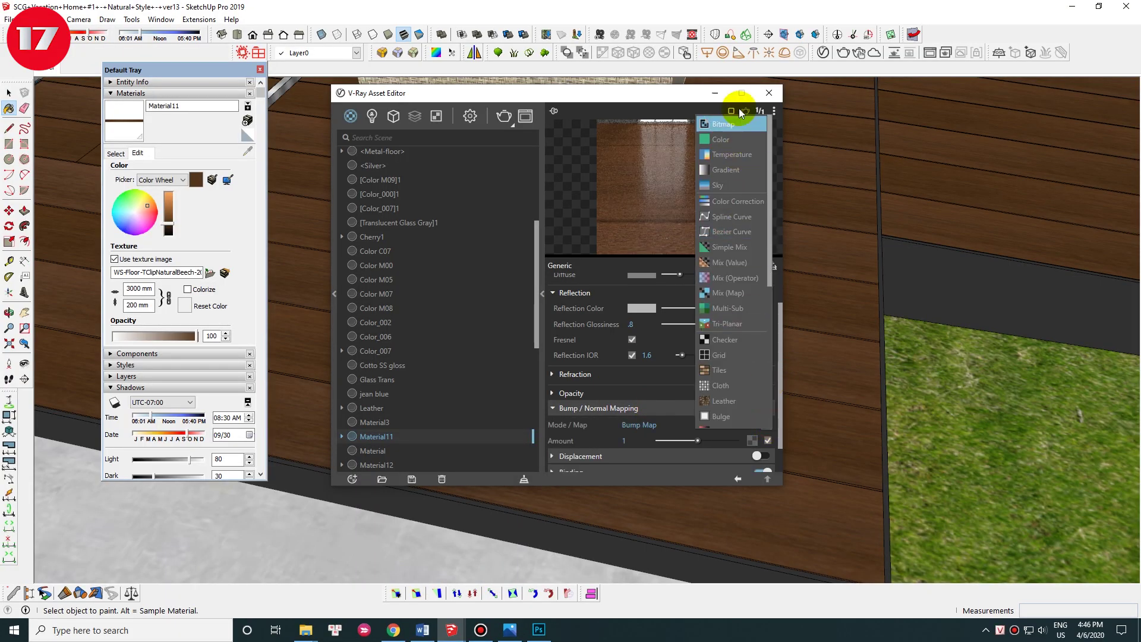
click(723, 124)
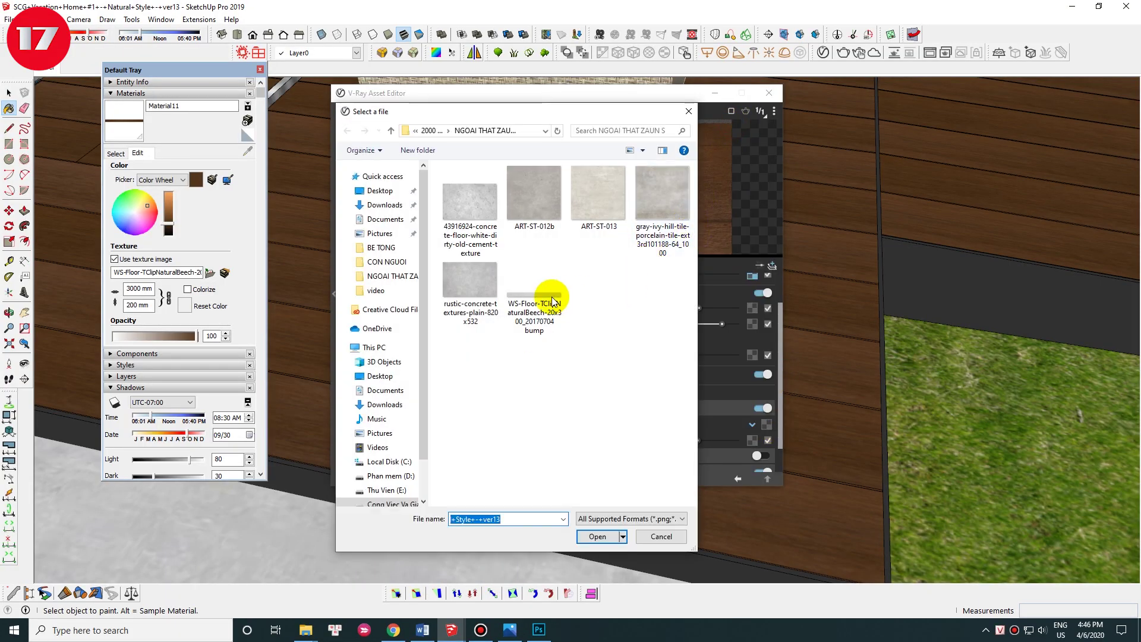
double_click(538, 298)
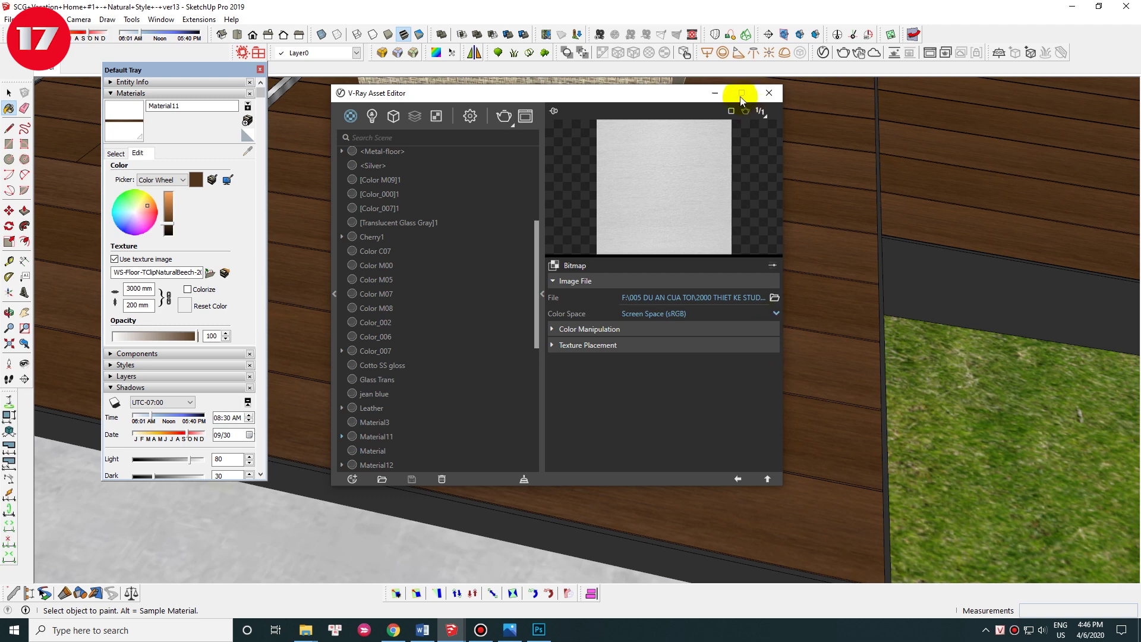
click(715, 94)
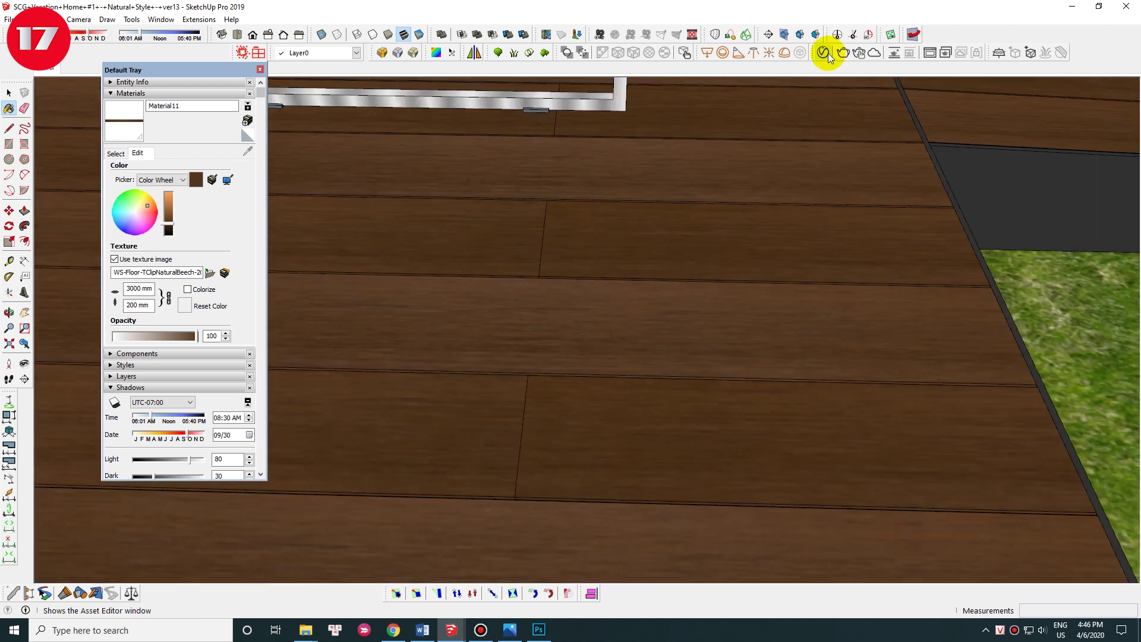
Step: Set the bump amount to 0.15 and close the V-Ray editor
click(825, 53)
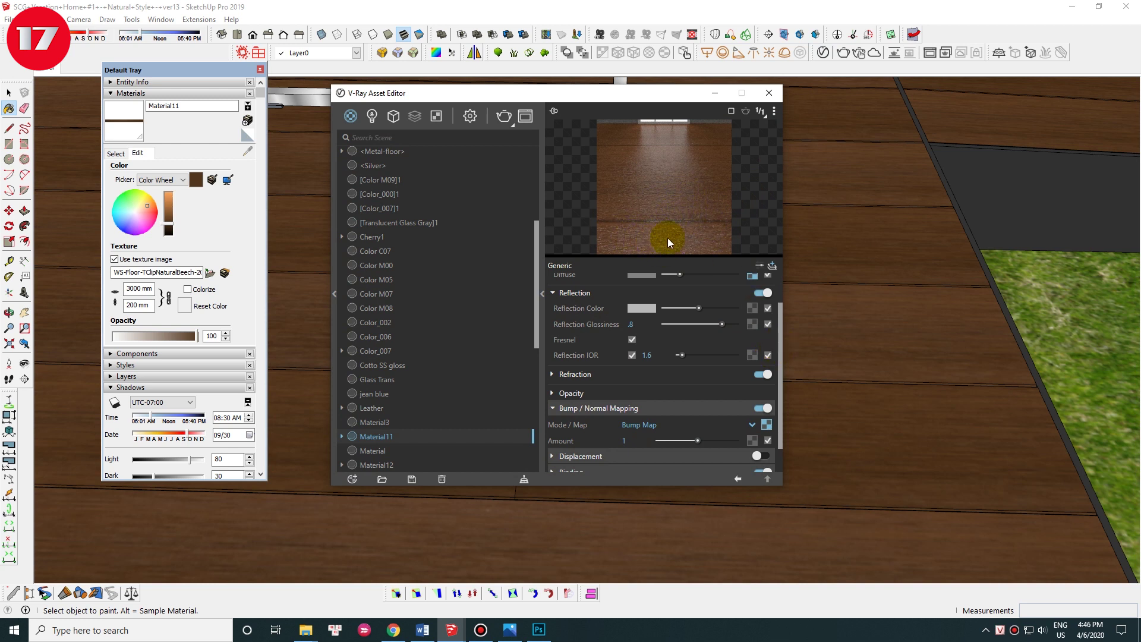
drag(782, 336, 782, 379)
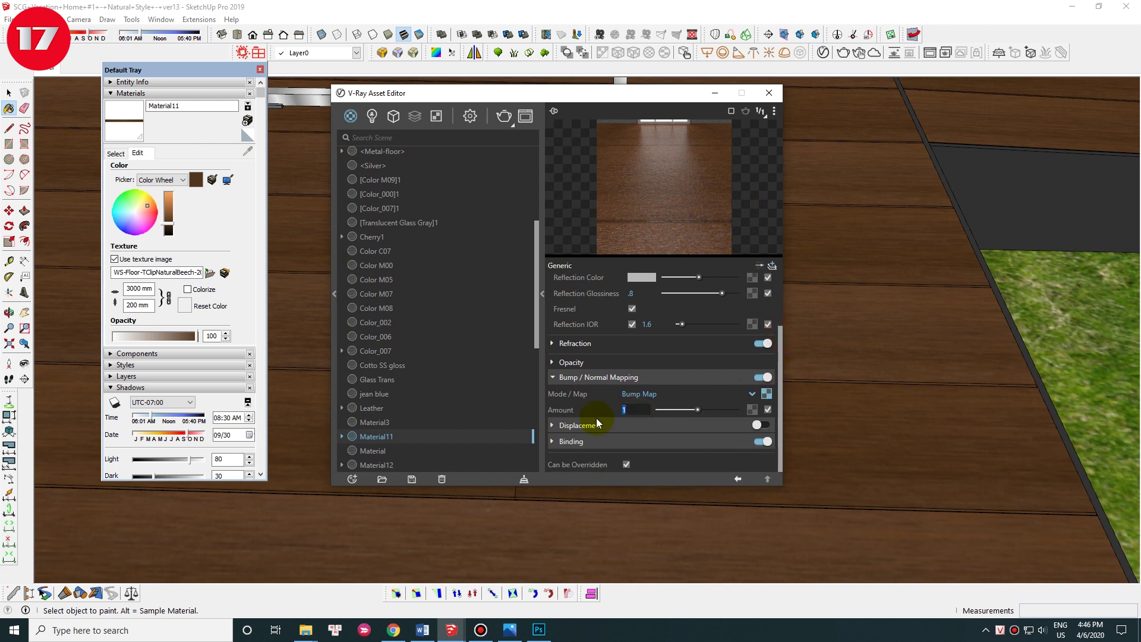
text(0.15)
key(Return)
click(769, 93)
scroll(789, 297, down, 3)
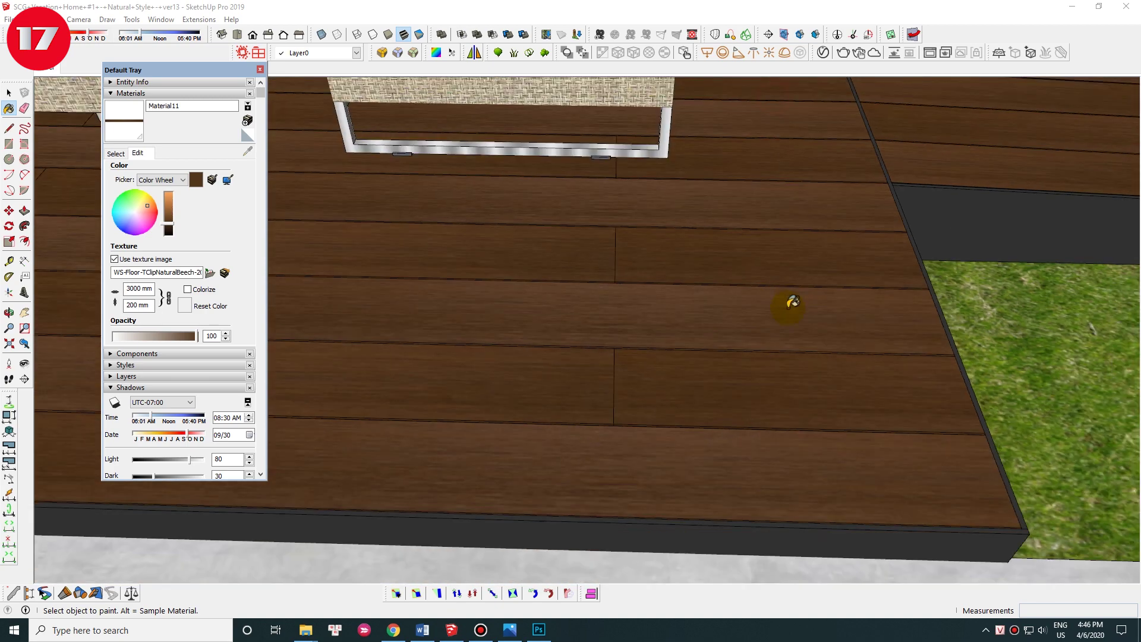
Step: Orbit around the deck and select the wooden deck
scroll(790, 402, down, 3)
scroll(689, 323, down, 3)
scroll(673, 343, down, 3)
scroll(673, 343, up, 3)
scroll(735, 349, down, 2)
mouse_move(715, 364)
middle_down()
mouse_move(677, 402)
mouse_move(438, 377)
mouse_move(802, 376)
middle_up()
key(space)
scroll(777, 507, up, 5)
scroll(777, 507, down, 2)
scroll(628, 385, up, 3)
click(628, 384)
scroll(553, 347, down, 5)
Step: Orbit to a flatter overhead view, deselect the deck, and turn toward the slatted wall
mouse_move(743, 247)
middle_down()
mouse_move(580, 297)
mouse_move(797, 309)
mouse_move(578, 327)
mouse_move(591, 461)
middle_up()
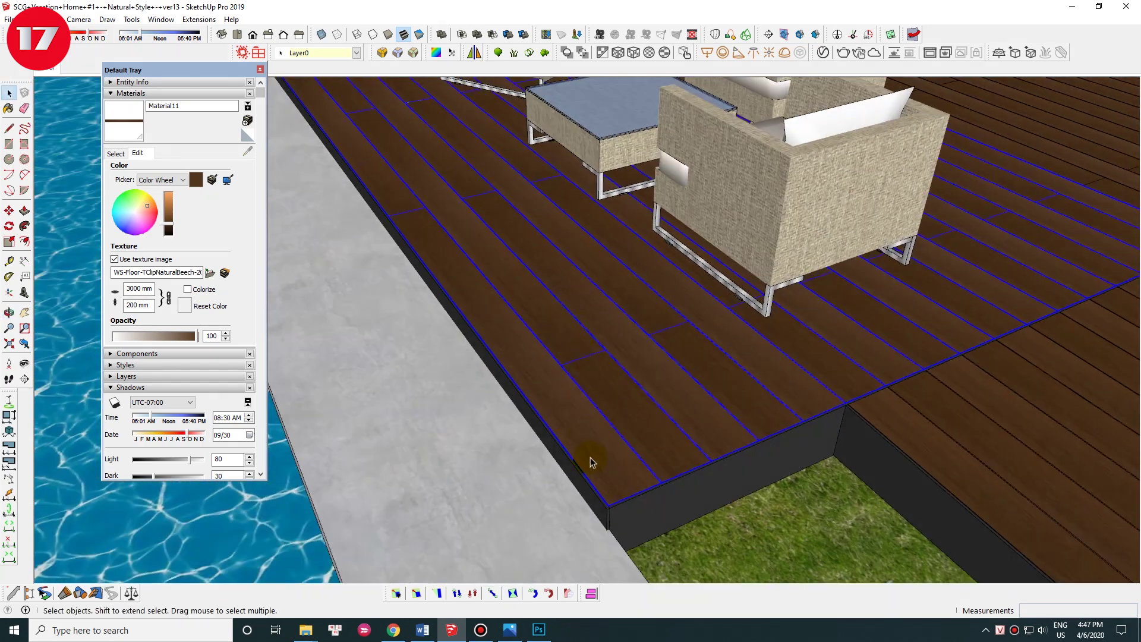
scroll(644, 476, up, 2)
scroll(681, 456, up, 3)
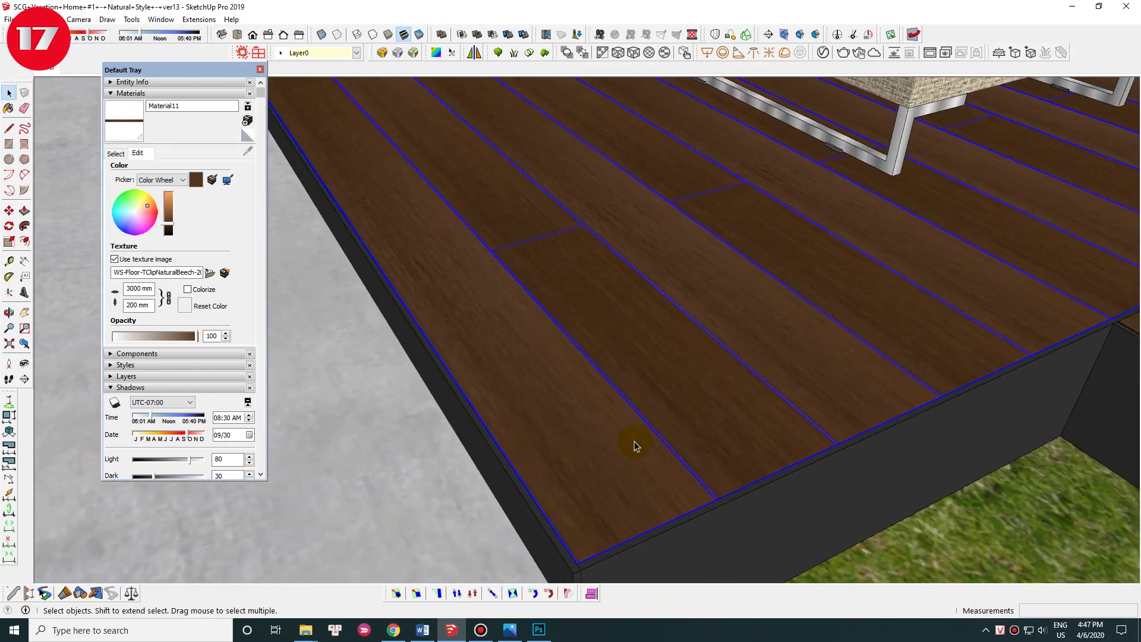
middle_drag(582, 318, 868, 478)
click(868, 479)
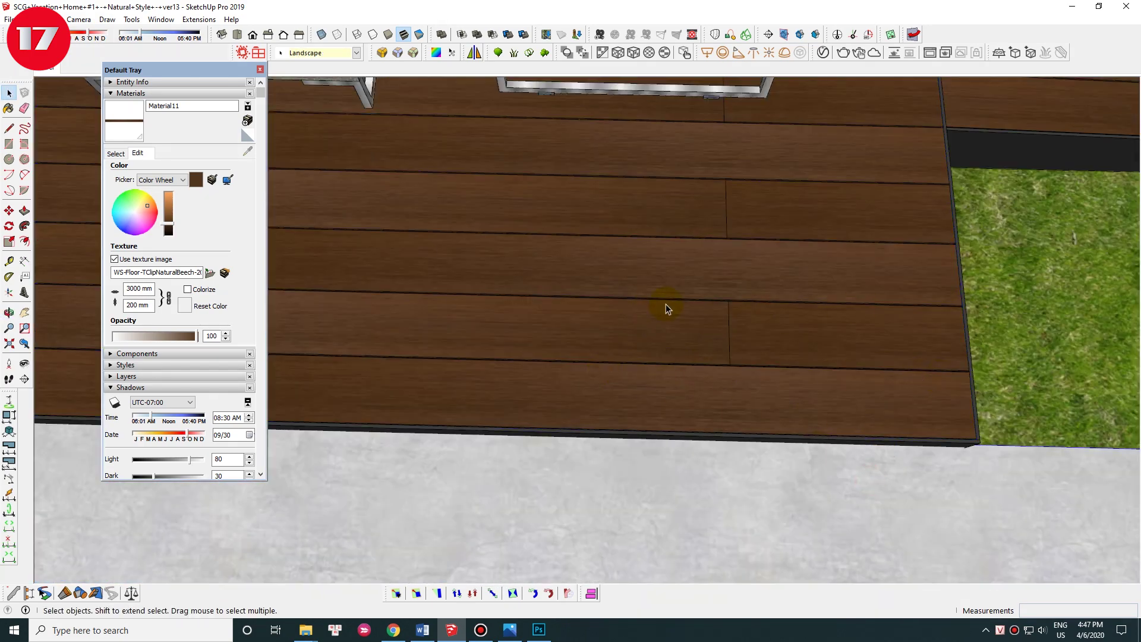
scroll(666, 309, down, 3)
mouse_move(769, 203)
middle_down()
mouse_move(606, 231)
mouse_move(725, 301)
mouse_move(613, 278)
middle_up()
scroll(612, 278, up, 2)
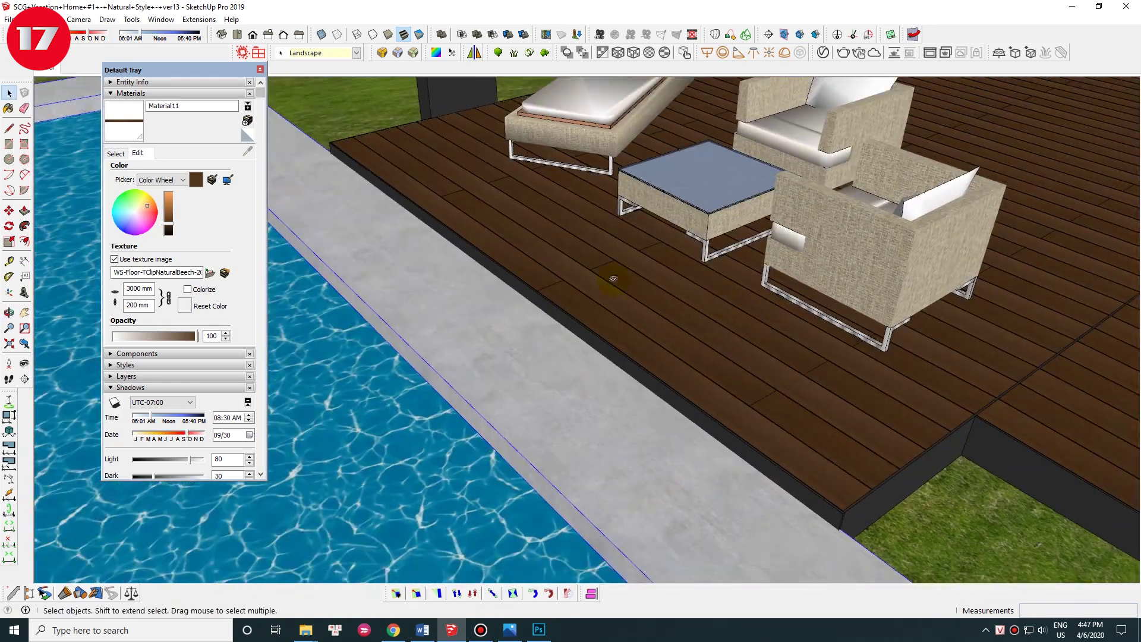
scroll(738, 305, down, 3)
middle_drag(738, 306, 616, 339)
scroll(693, 306, up, 3)
scroll(730, 293, up, 2)
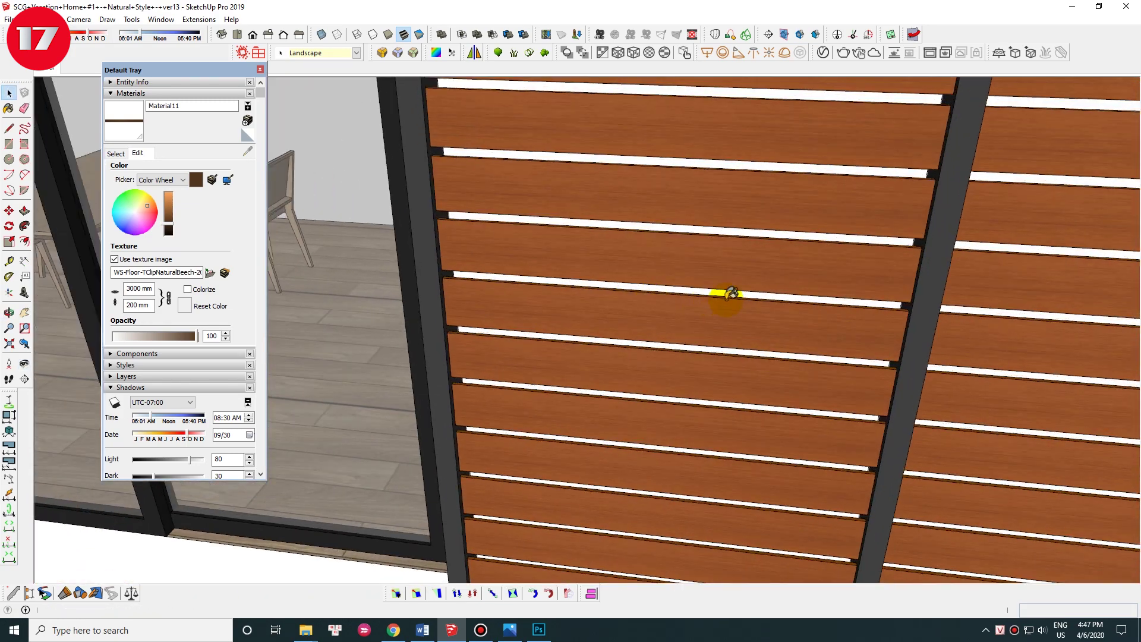
Step: Sample the mahogany Material12 from the slats and enable its reflection IOR
key(b)
alt+click(730, 292)
click(823, 52)
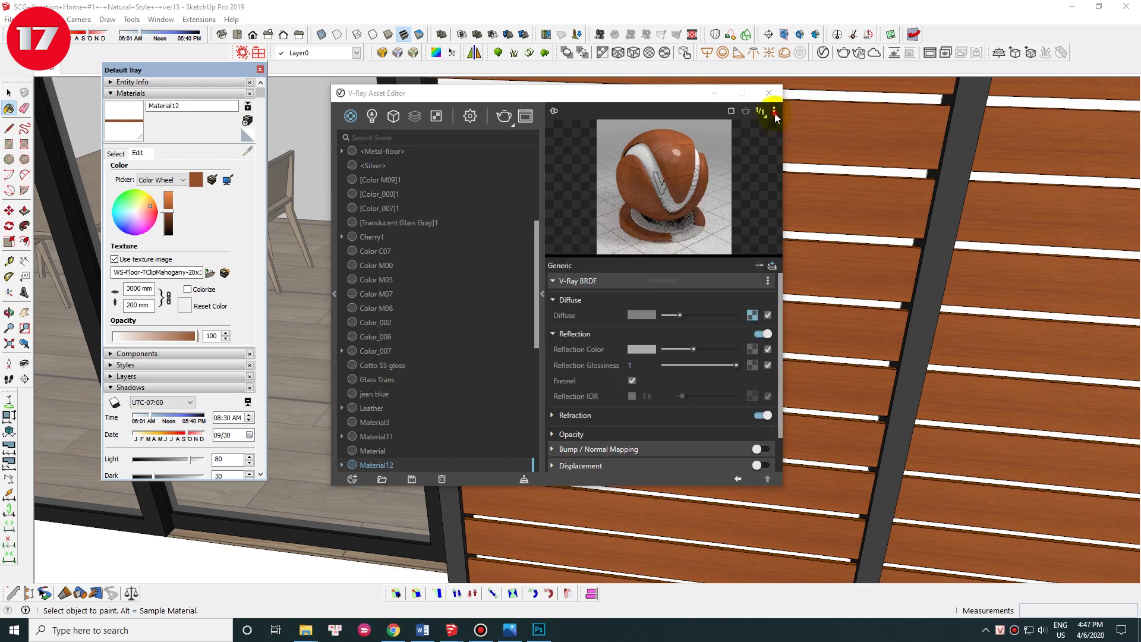
click(632, 381)
scroll(648, 410, down, 1)
Step: Give Material12 a bump map texture, then load the dark 53-3 frame material in V-Ray
click(594, 415)
click(767, 424)
click(733, 118)
click(738, 479)
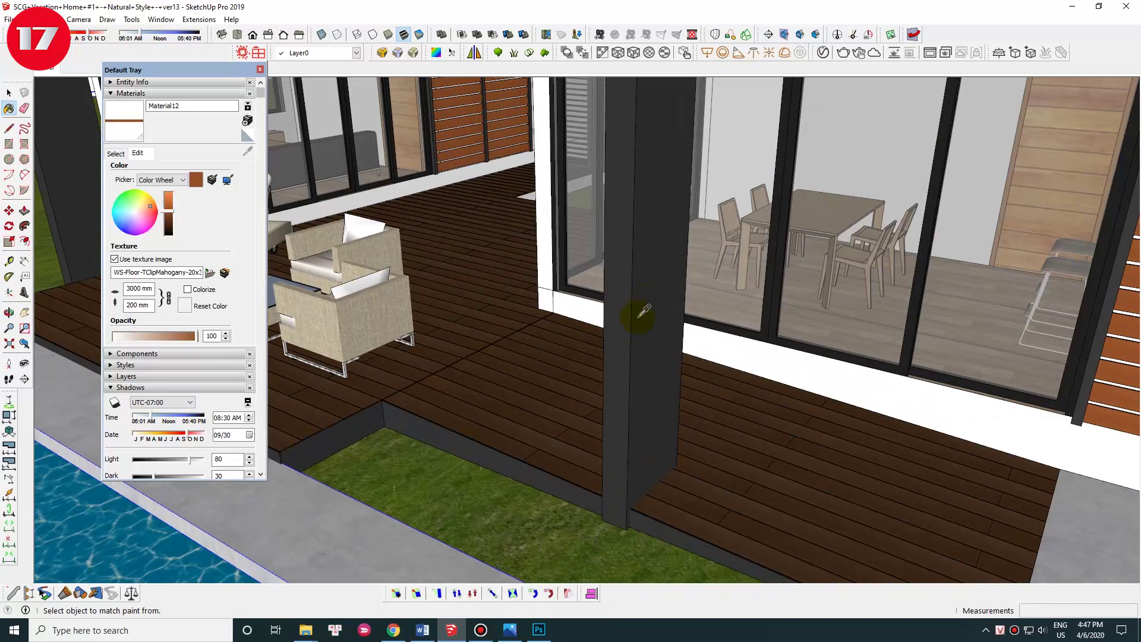
click(645, 306)
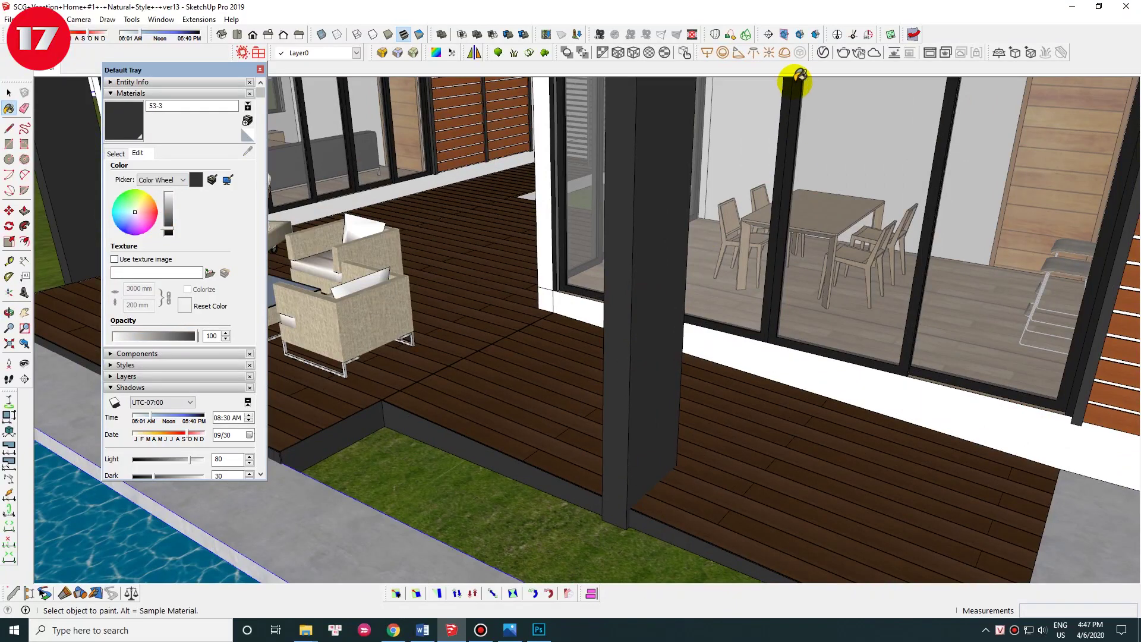
click(822, 55)
Step: Set the 53-3 material's reflection glossiness to 0.75
double_click(637, 365)
text(.75)
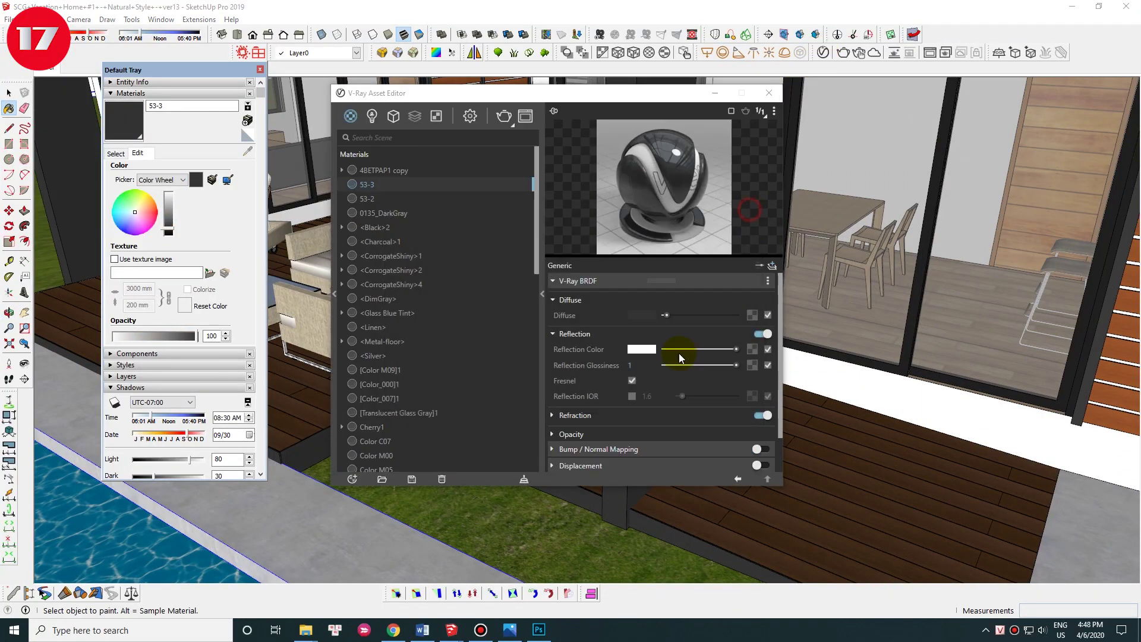
click(605, 375)
scroll(723, 387, down, 2)
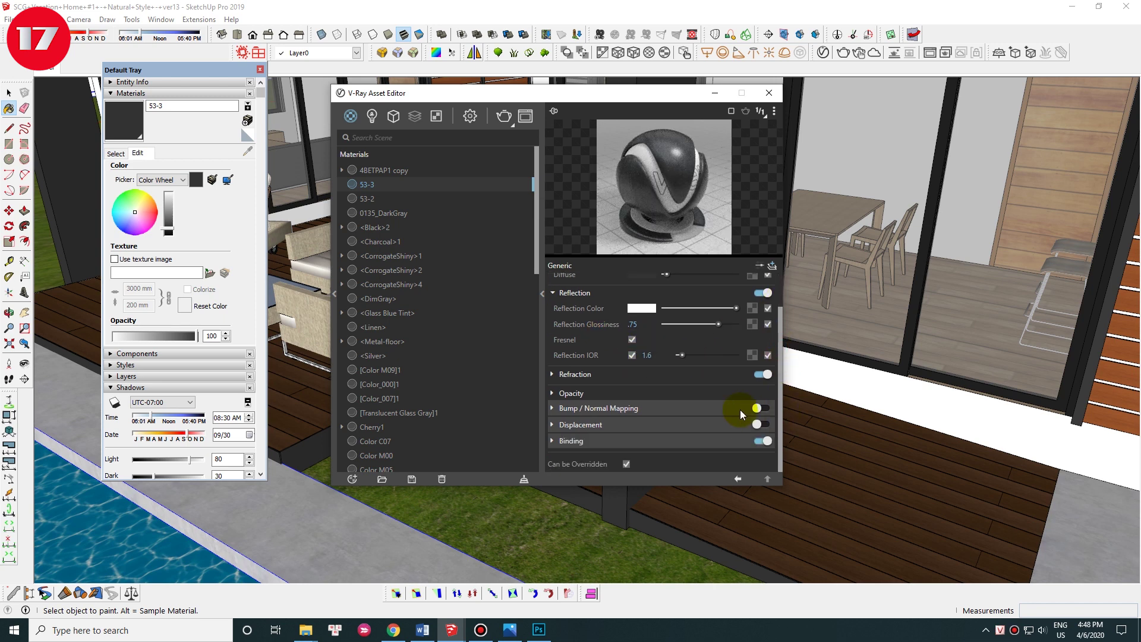
Step: Enable bump mapping on 53-3 using the 13767-ambientocclusion image as a bitmap
click(760, 407)
click(731, 123)
key(Escape)
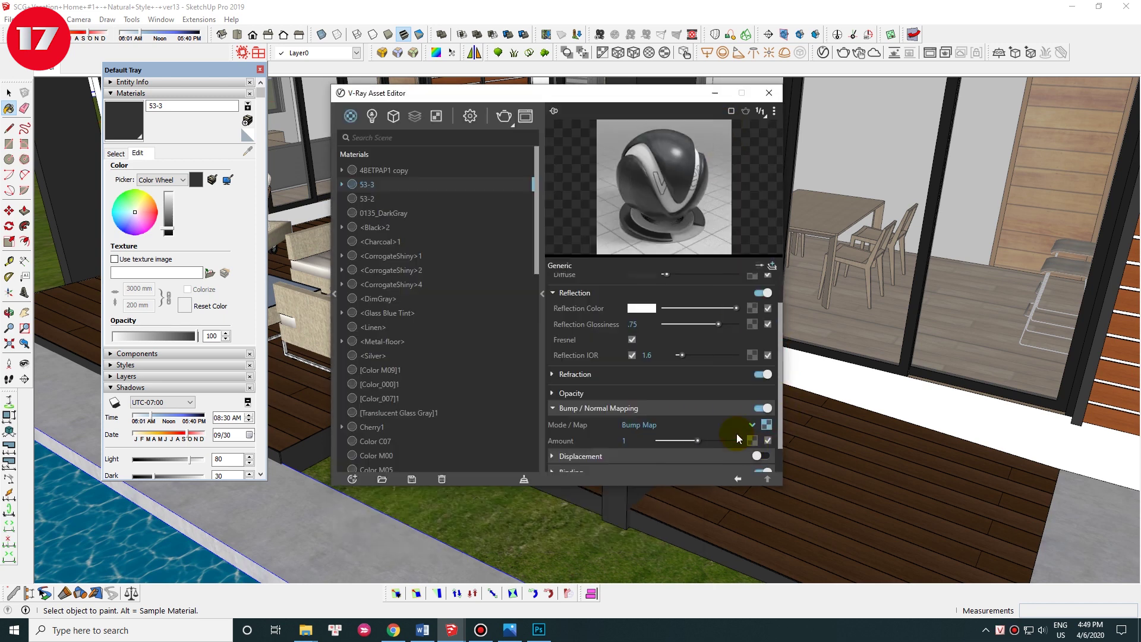
click(766, 424)
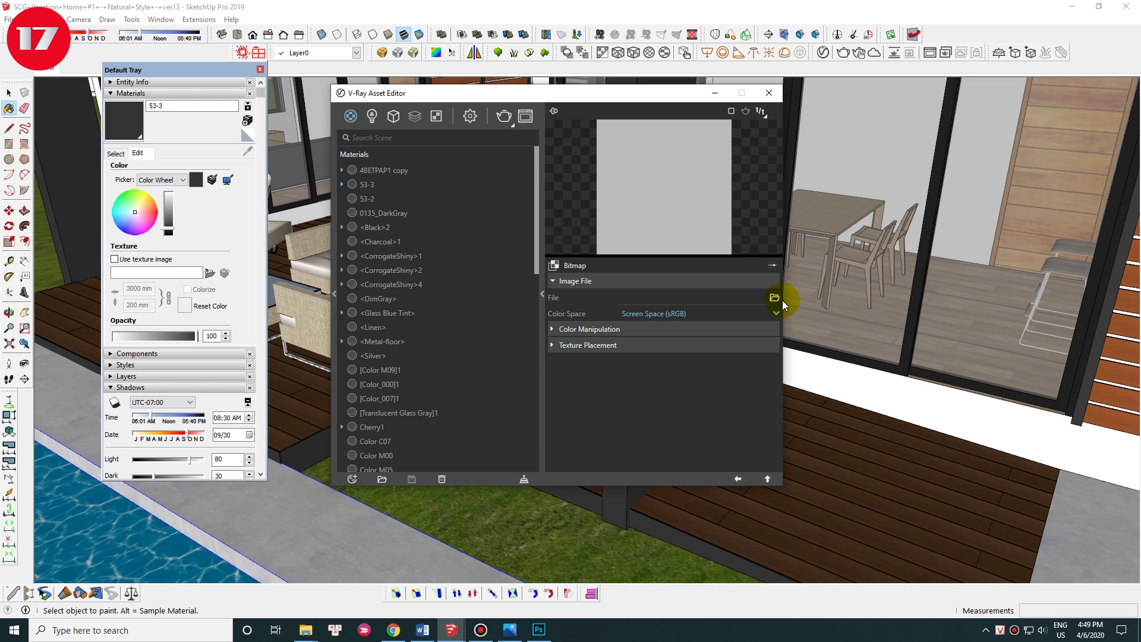
click(775, 297)
click(726, 53)
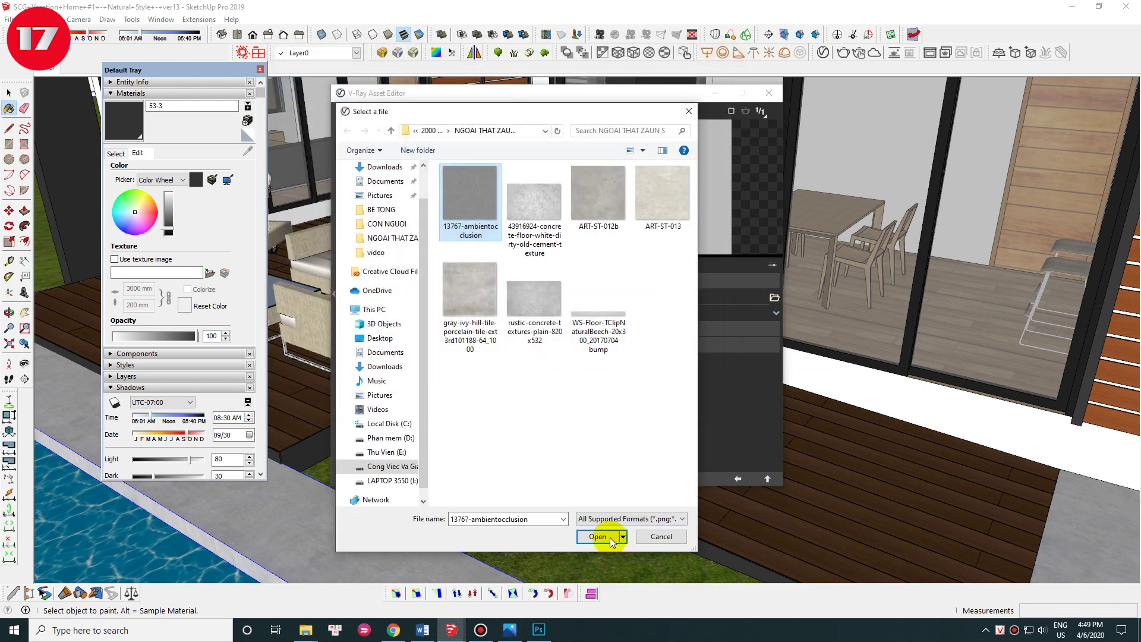
click(612, 542)
click(737, 478)
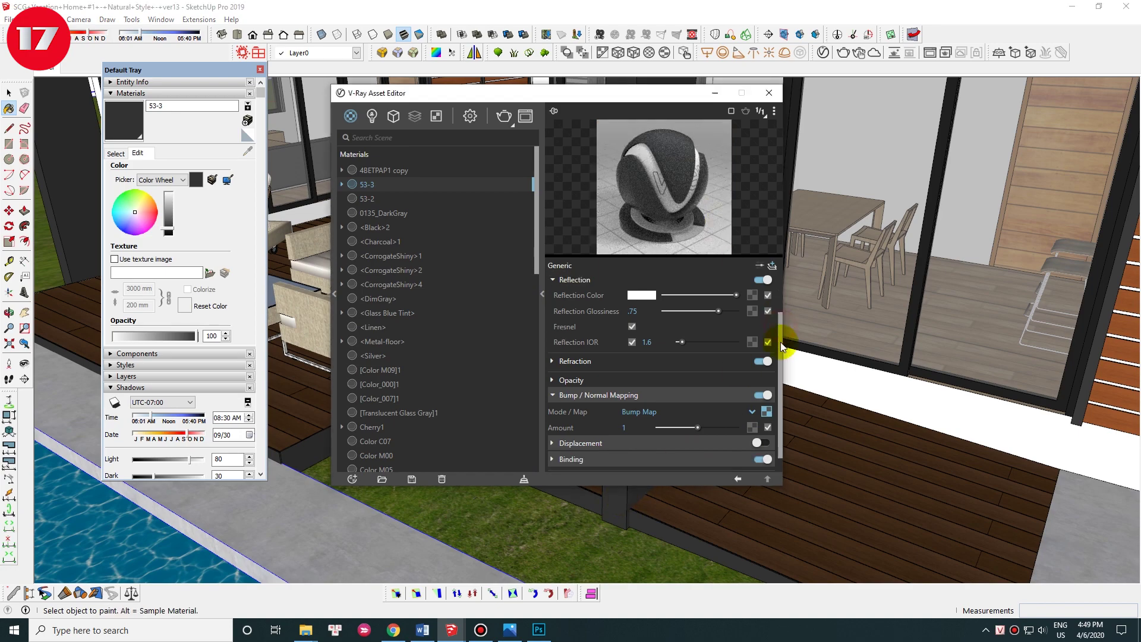
Step: Edit the 53-3 bump amount and orbit to view the house and pool
drag(781, 345, 779, 375)
double_click(625, 410)
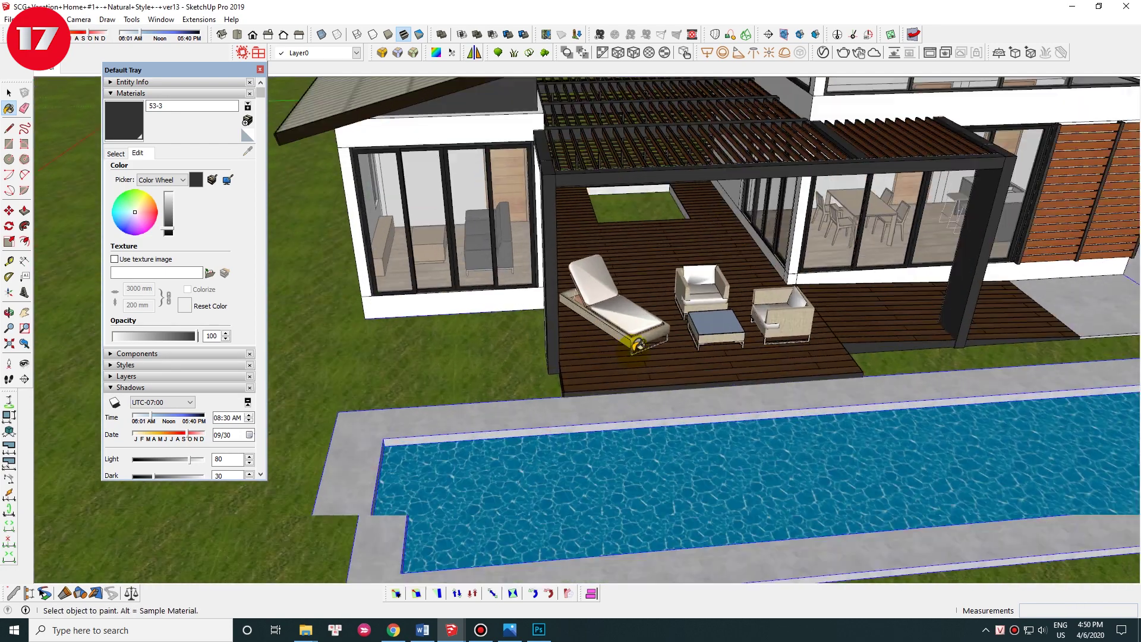
middle_drag(855, 315, 897, 301)
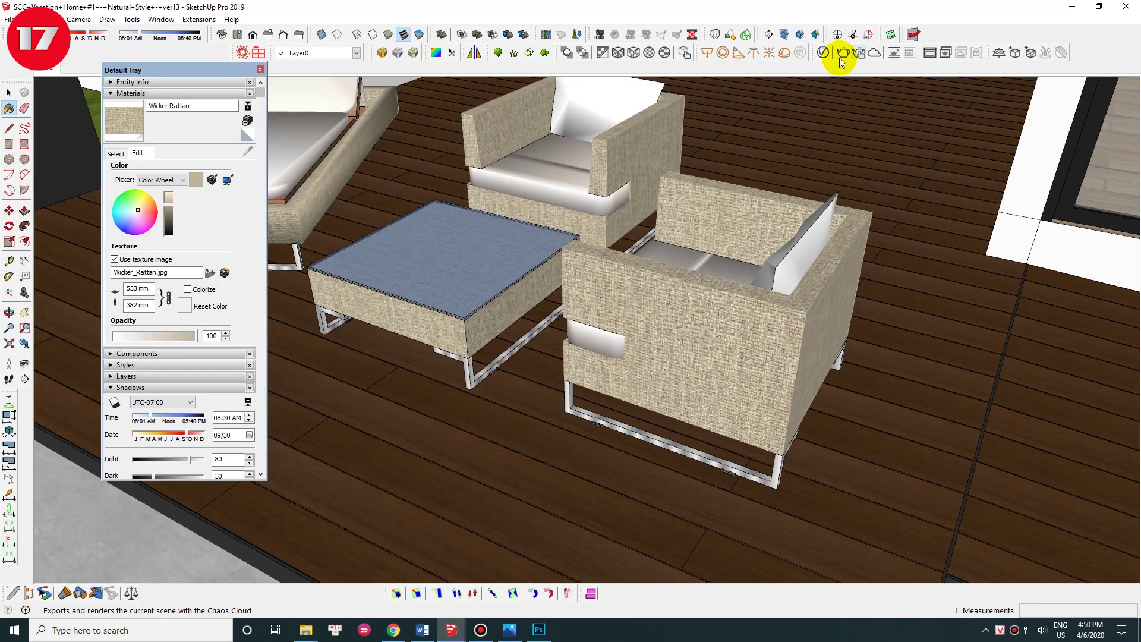
Step: Check the Wicker Rattan V-Ray settings, then close the Materials tray
click(841, 55)
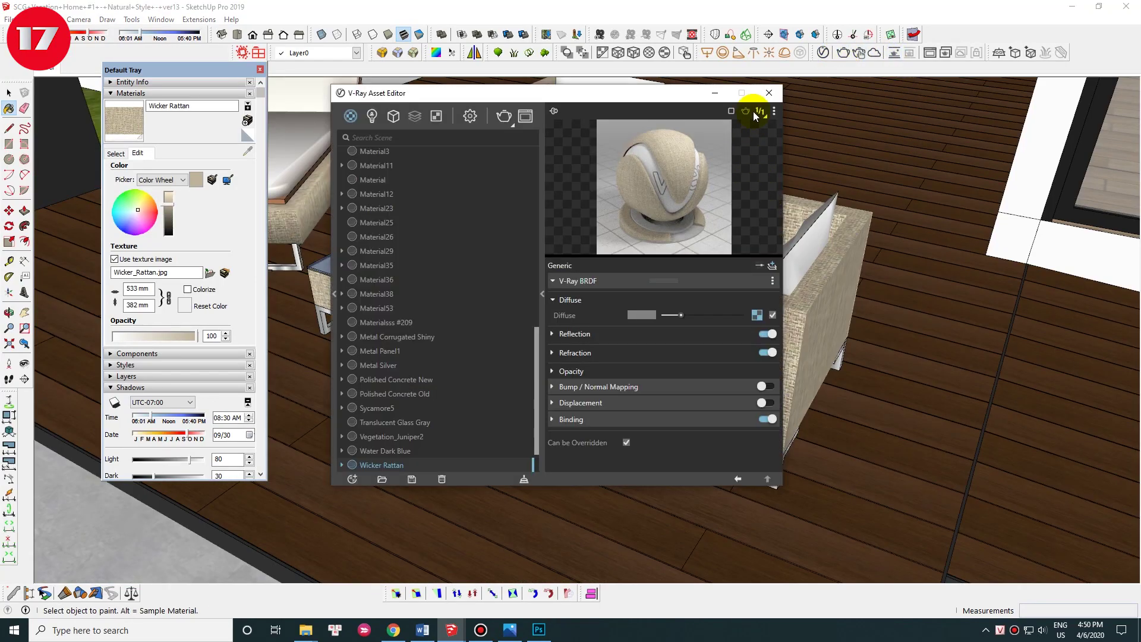
click(769, 95)
scroll(739, 318, down, 5)
scroll(873, 279, down, 5)
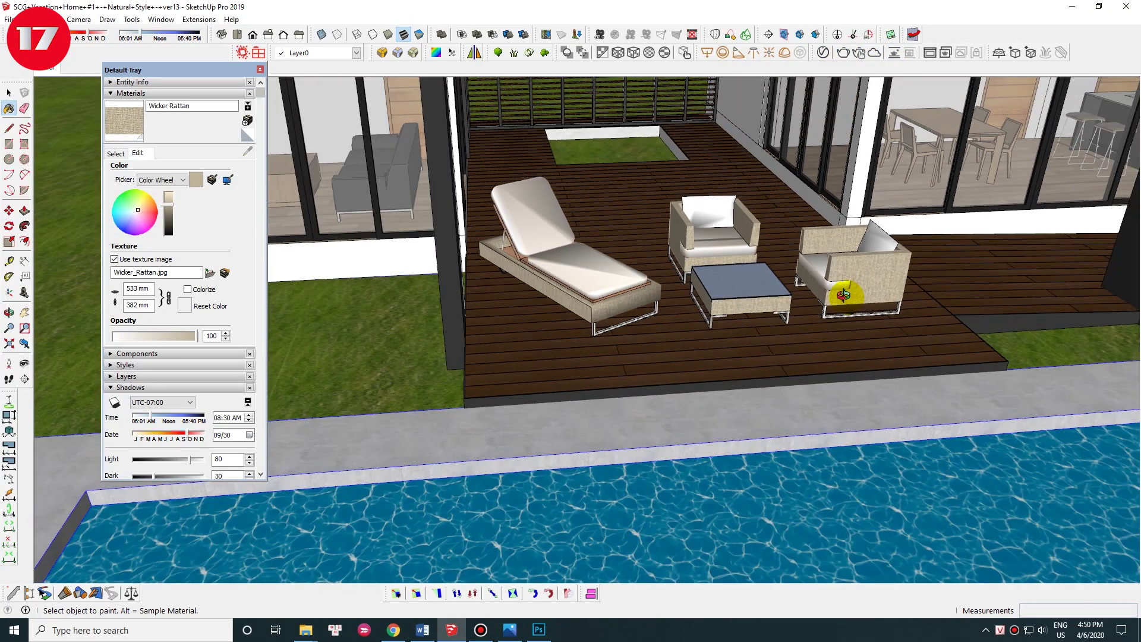
scroll(835, 296, down, 3)
click(63, 71)
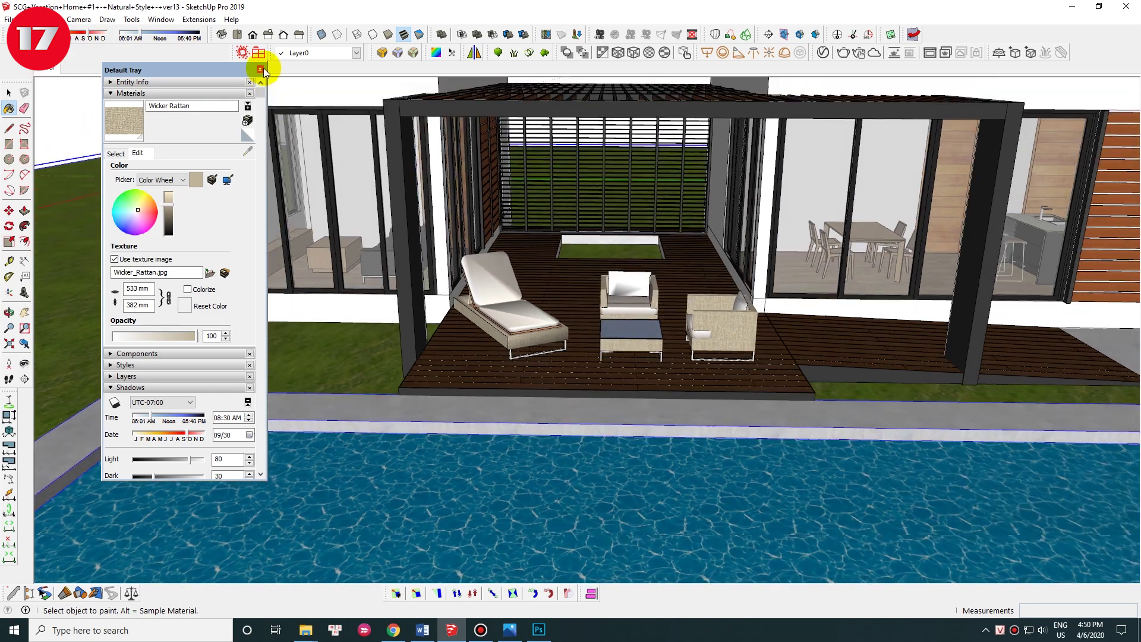
click(260, 69)
Step: Select the patio furniture on the deck
key(space)
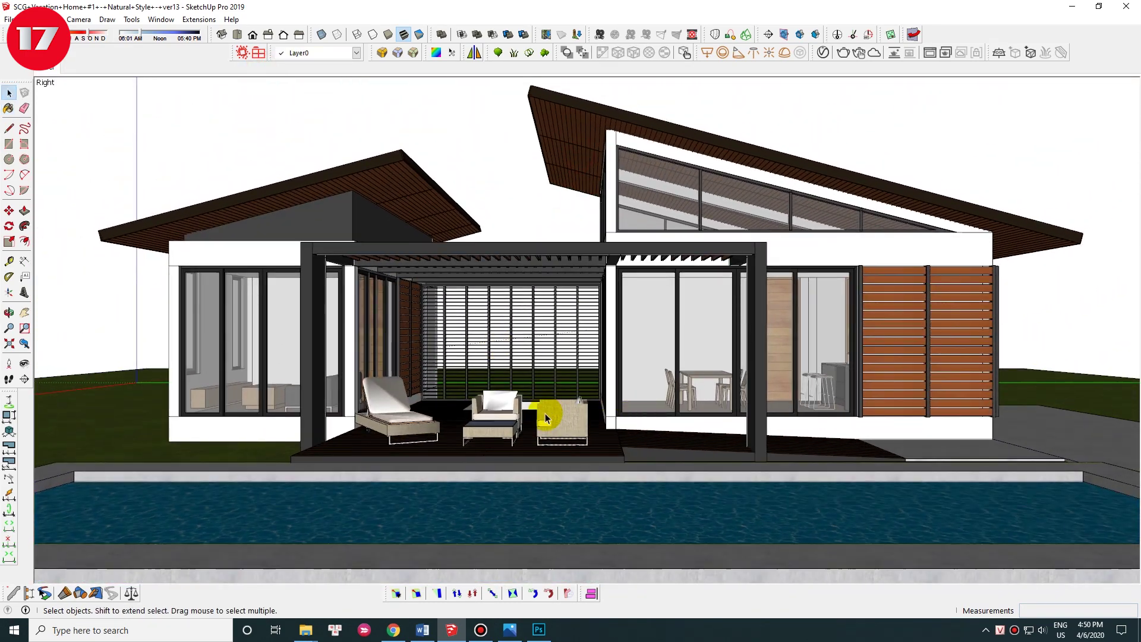
drag(254, 335, 727, 517)
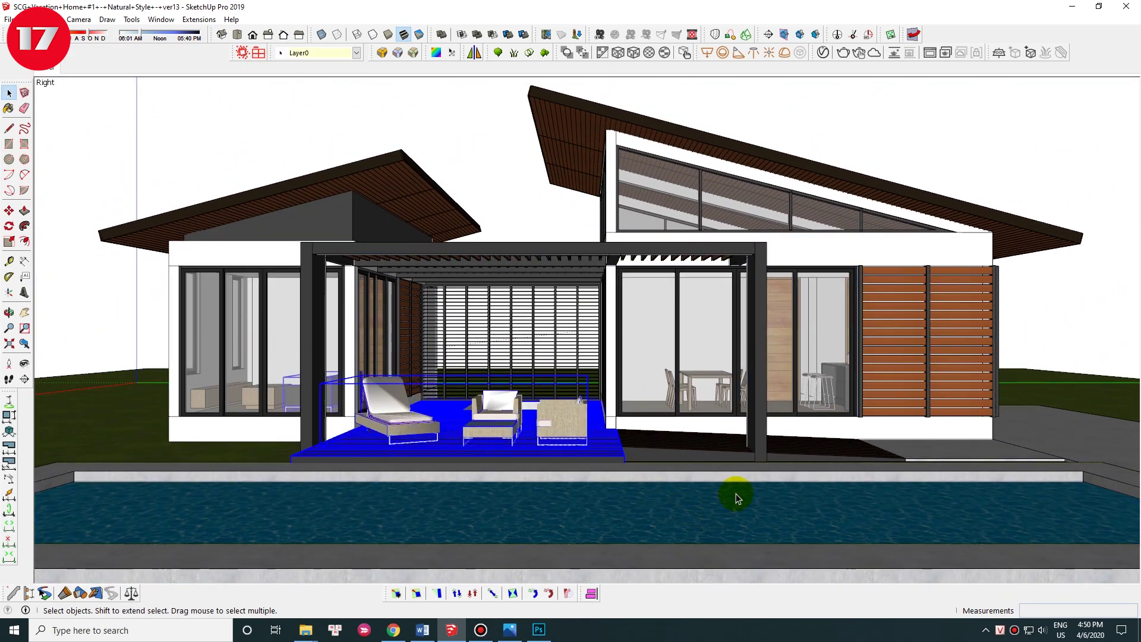
drag(502, 77, 1082, 496)
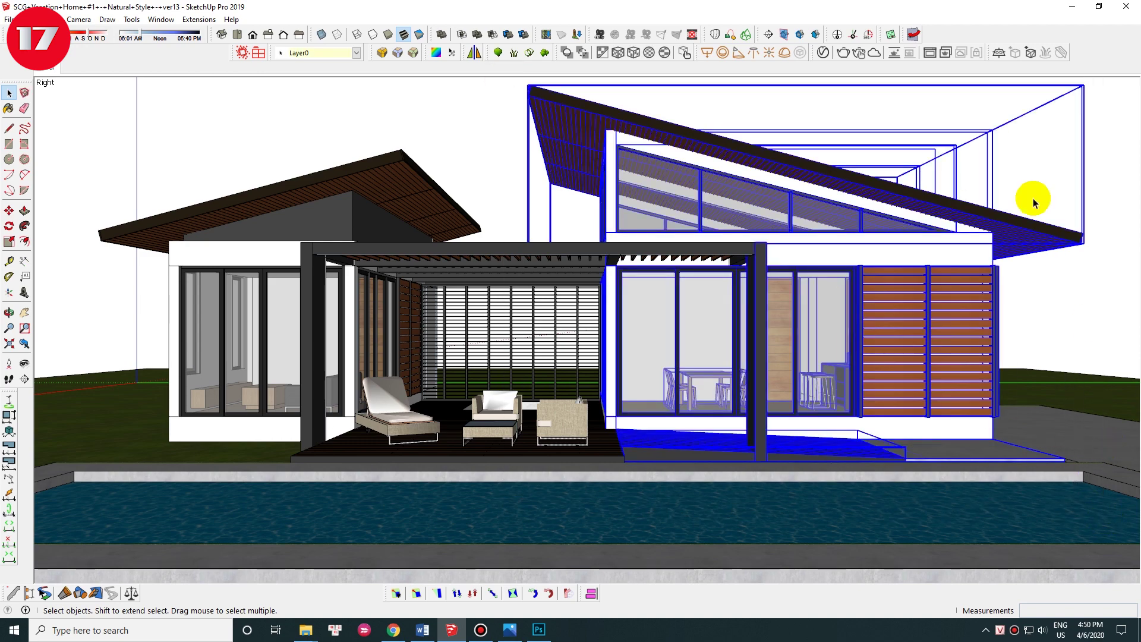
click(1047, 159)
drag(625, 475, 625, 475)
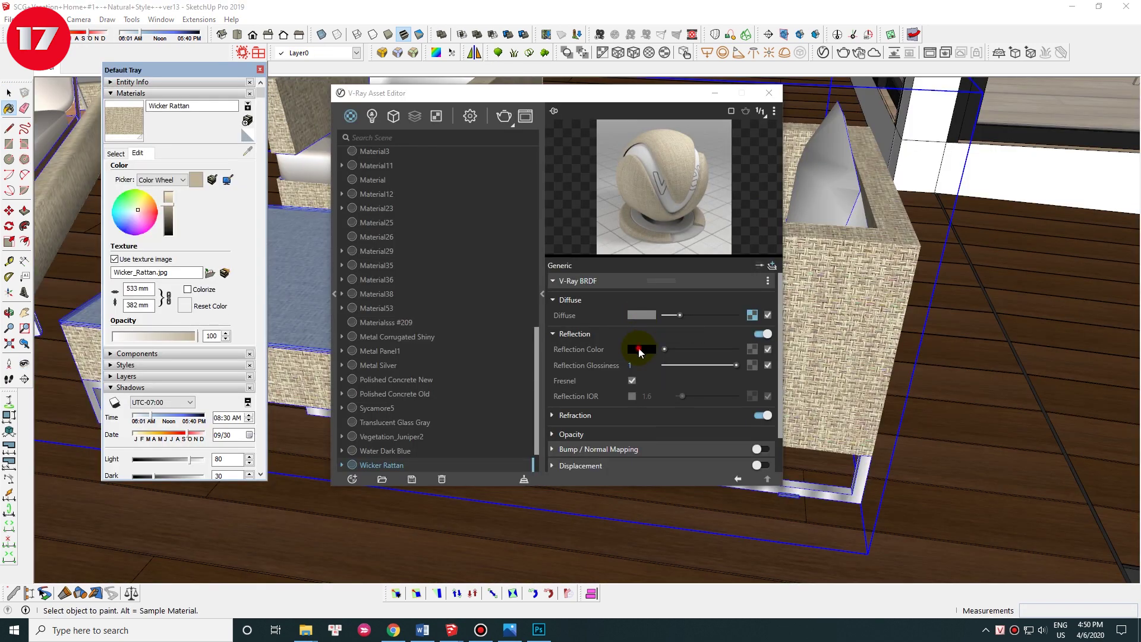
Step: Give Wicker Rattan a grey reflection colour and open Wicker_Rattan.jpg in another app
click(639, 350)
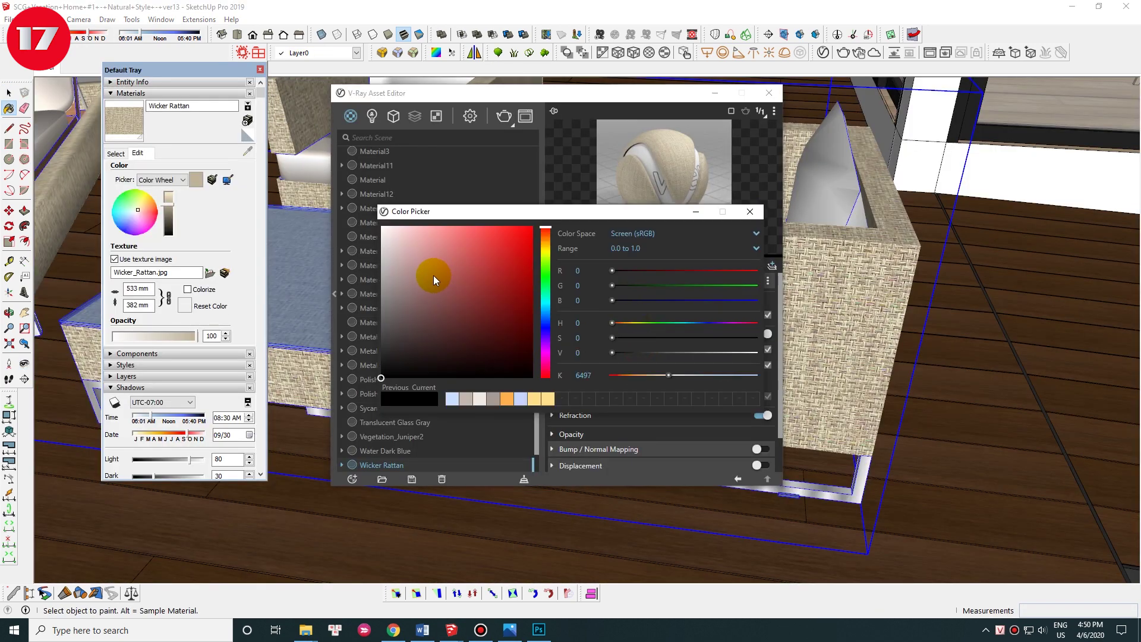
click(749, 211)
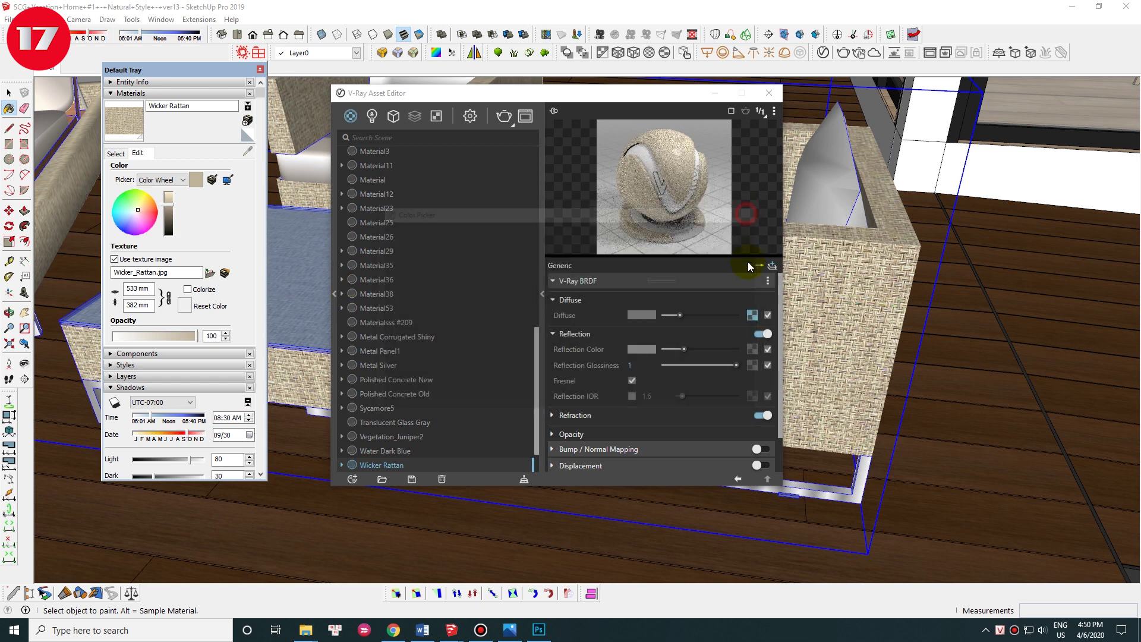
scroll(748, 368, down, 2)
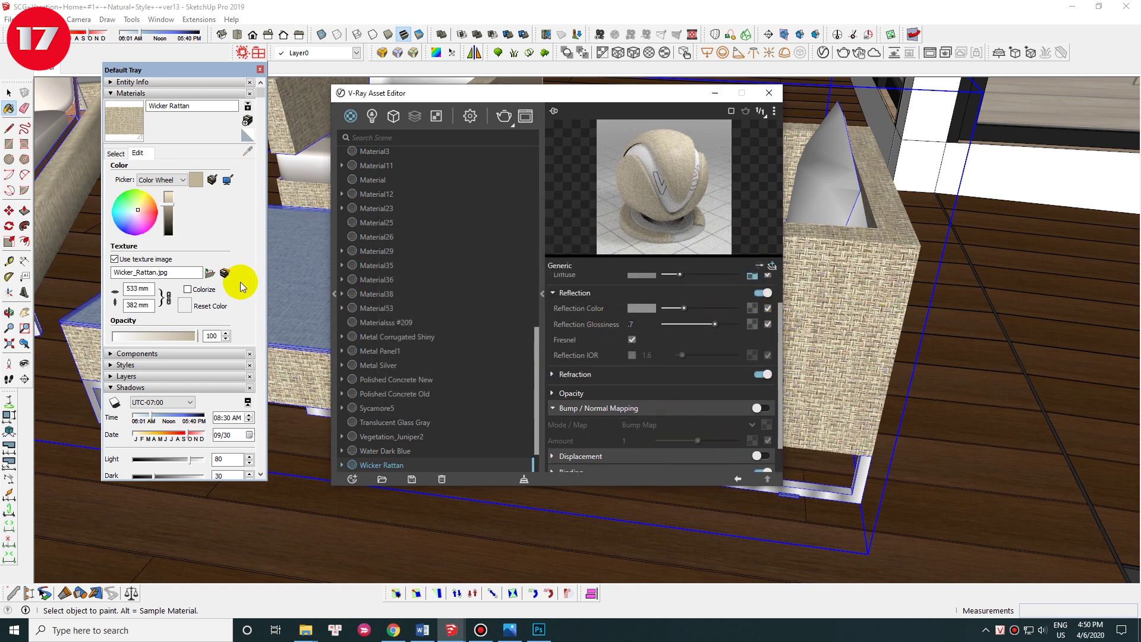
click(224, 273)
right_click(518, 205)
click(586, 426)
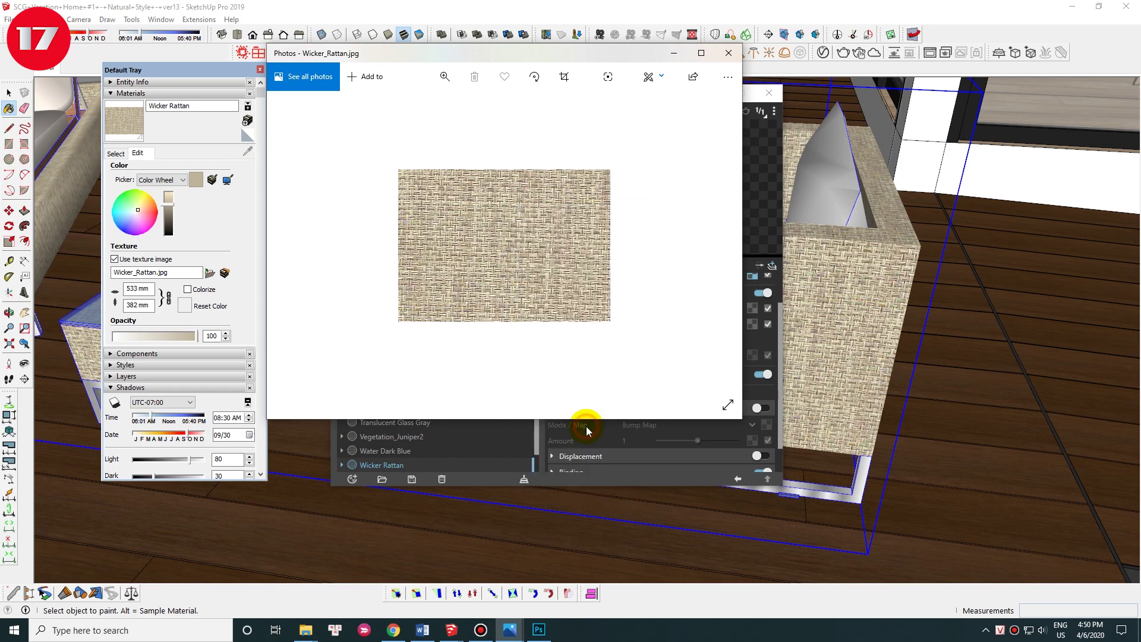
Step: Open the wicker image in Photoshop and apply Hue/Saturation: Saturation -100, Lightness +40
double_click(381, 224)
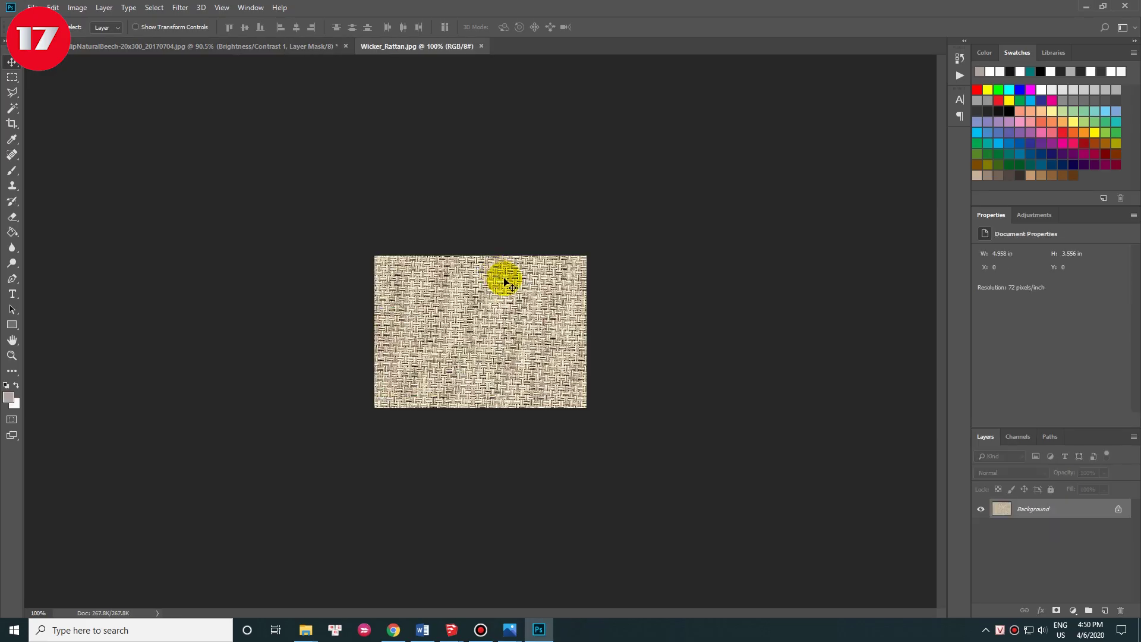
alt+scroll(504, 287, up, 3)
key(ctrl+u)
drag(845, 277, 947, 288)
drag(845, 247, 721, 242)
drag(903, 277, 869, 279)
key(Return)
Step: Save the greyscale texture as Wicker_Rattan in the textures folder
click(33, 7)
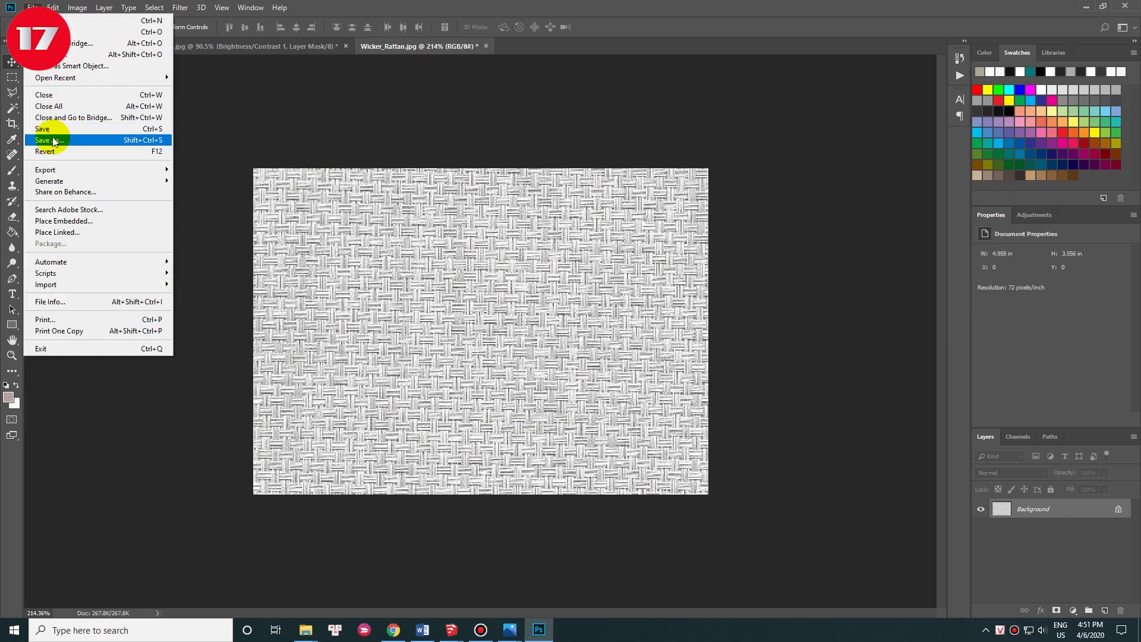
click(46, 138)
double_click(333, 144)
double_click(323, 103)
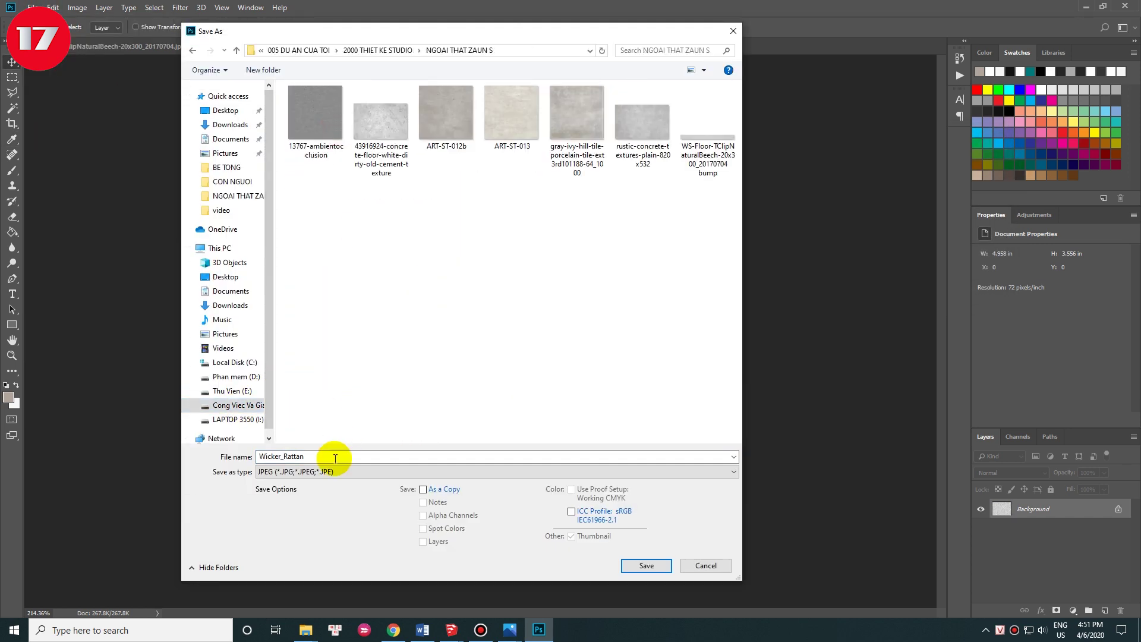
key(Return)
key(Return)
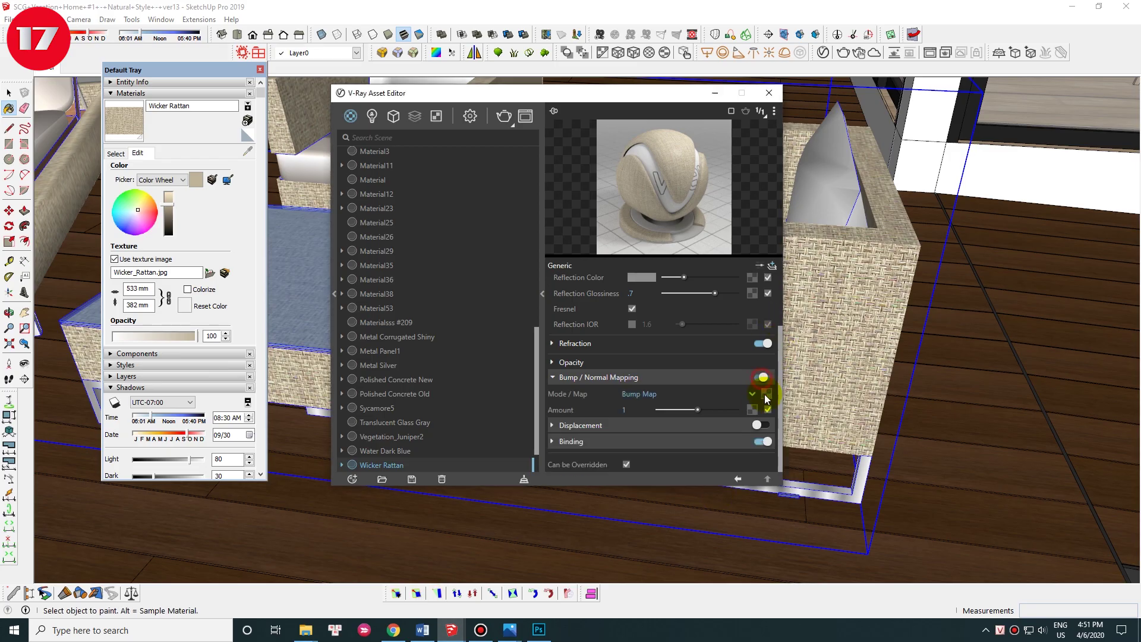
Step: Load Wicker_Rattan as a Bitmap bump map for Wicker Rattan with amount .3
click(763, 393)
click(742, 125)
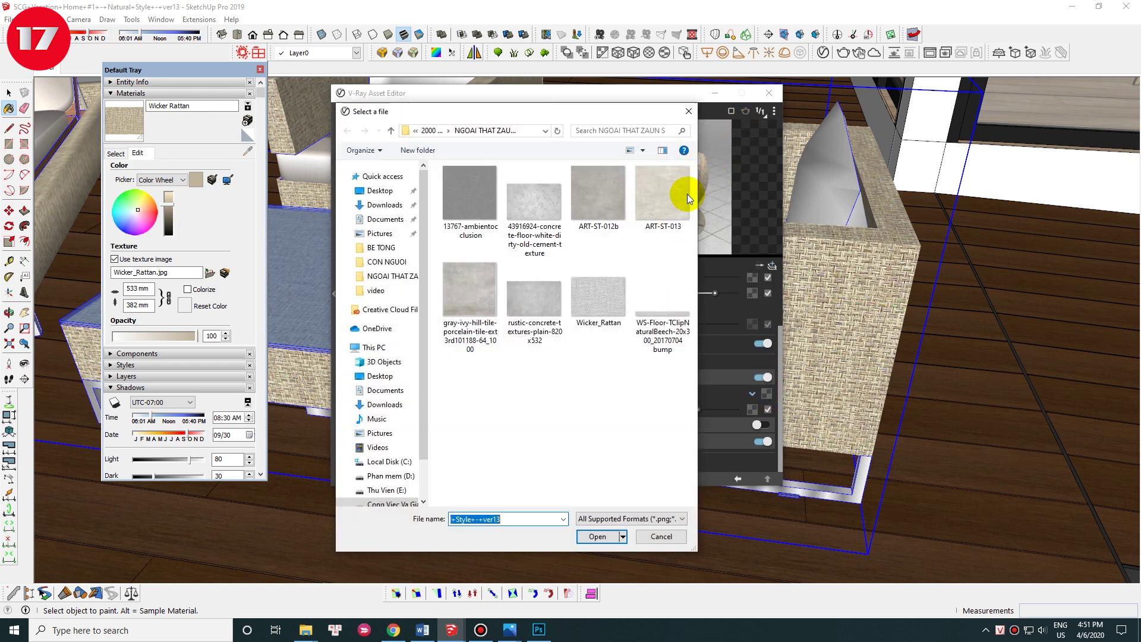
double_click(592, 307)
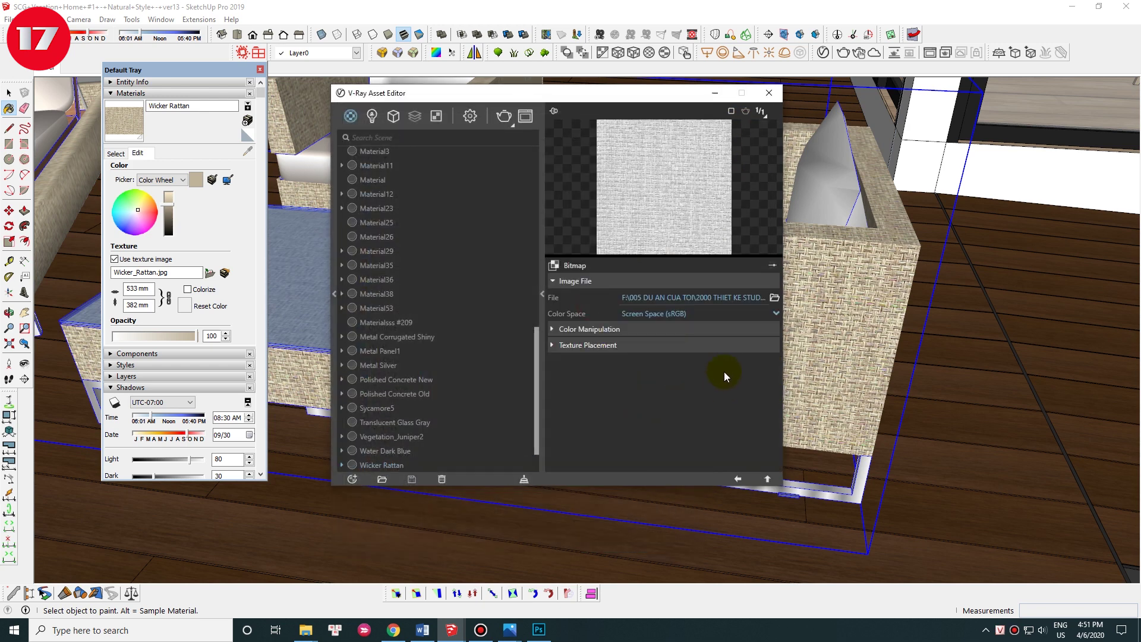
click(738, 479)
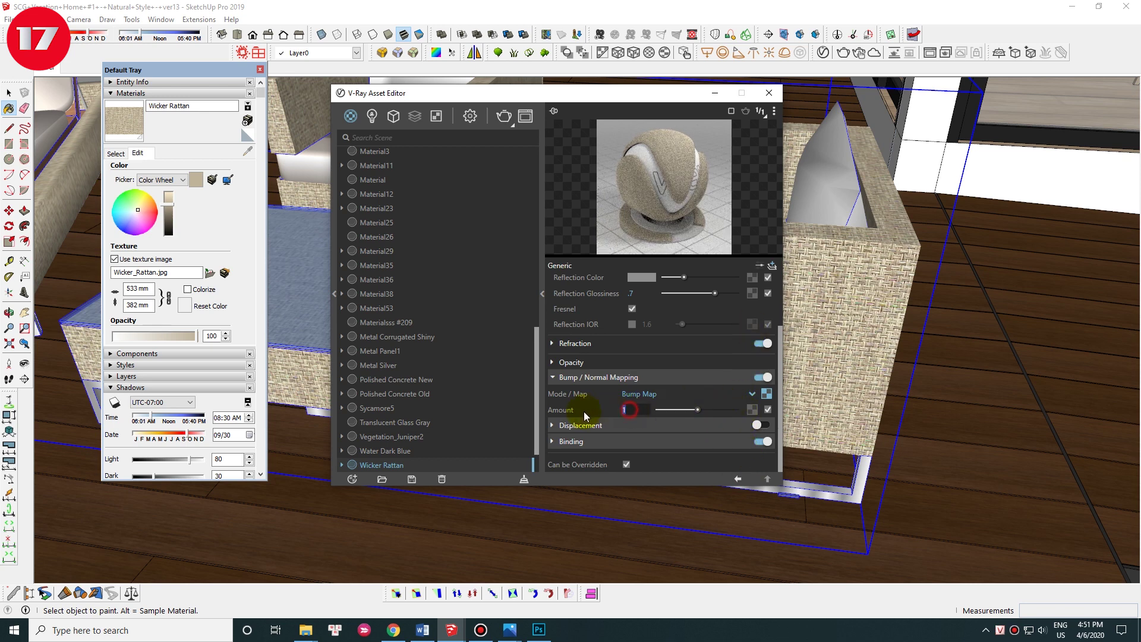
text(.3)
key(Return)
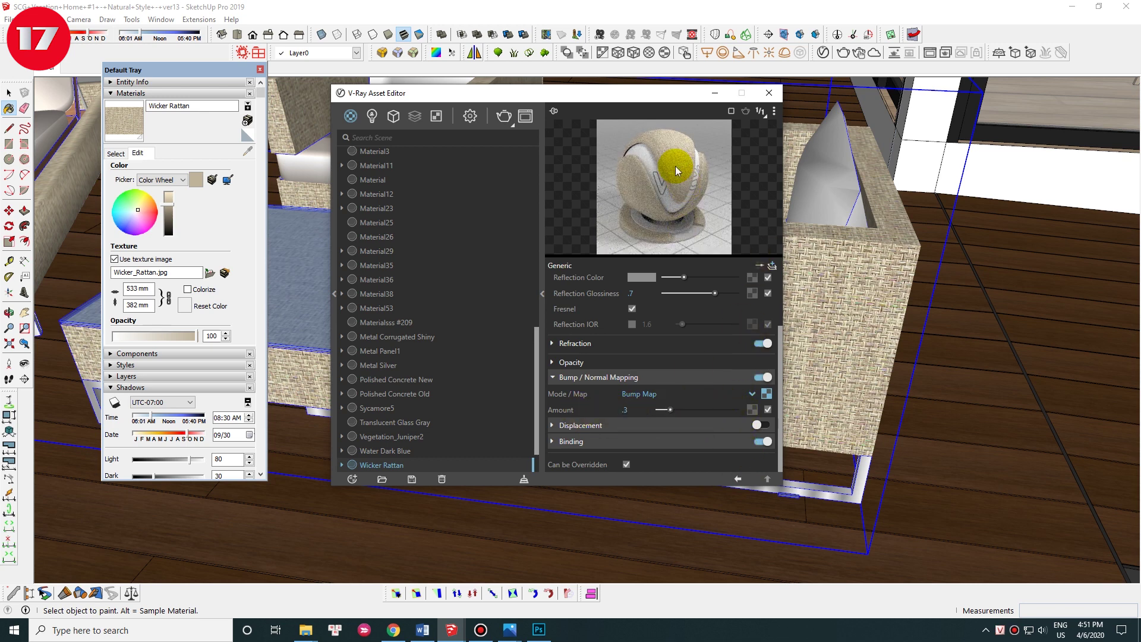
Step: Close the V-Ray editor and Materials tray and return to the house exterior view
click(769, 93)
click(259, 69)
key(space)
click(53, 68)
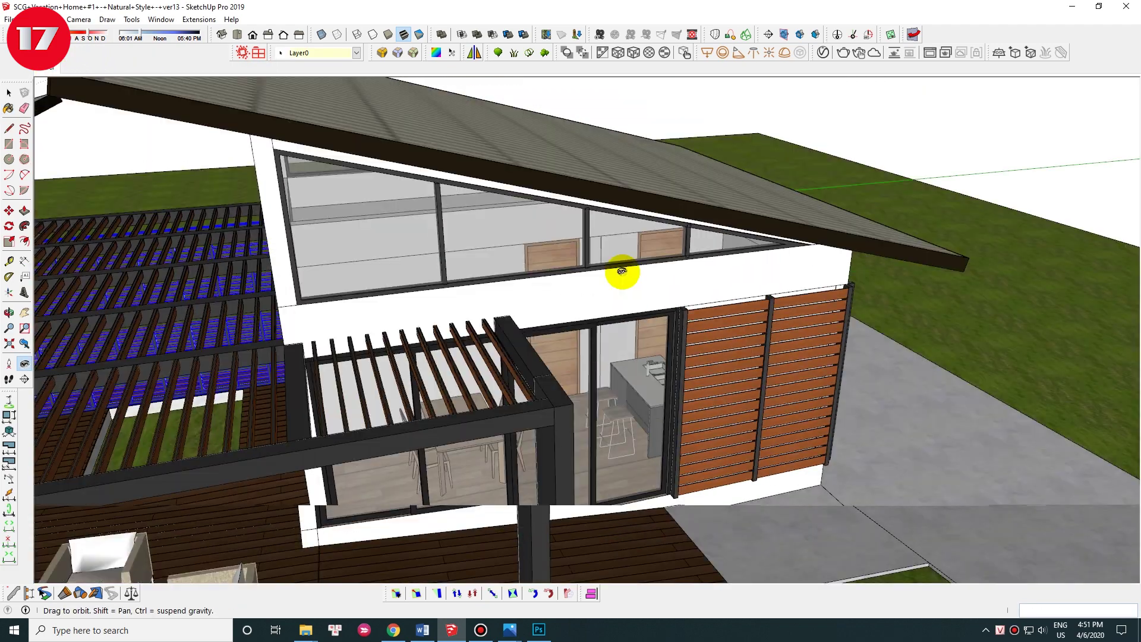
Step: Sample the upper-window glass and set its V-Ray diffuse colour to white
scroll(616, 281, up, 3)
scroll(578, 276, up, 3)
scroll(539, 268, up, 2)
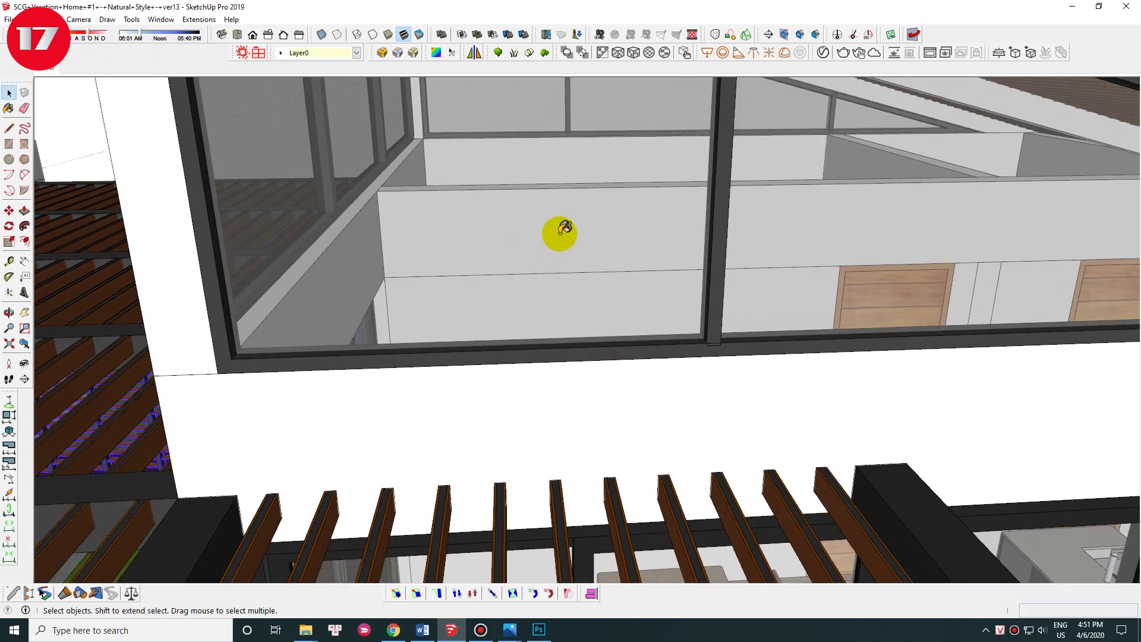
key(b)
alt+click(799, 166)
click(823, 52)
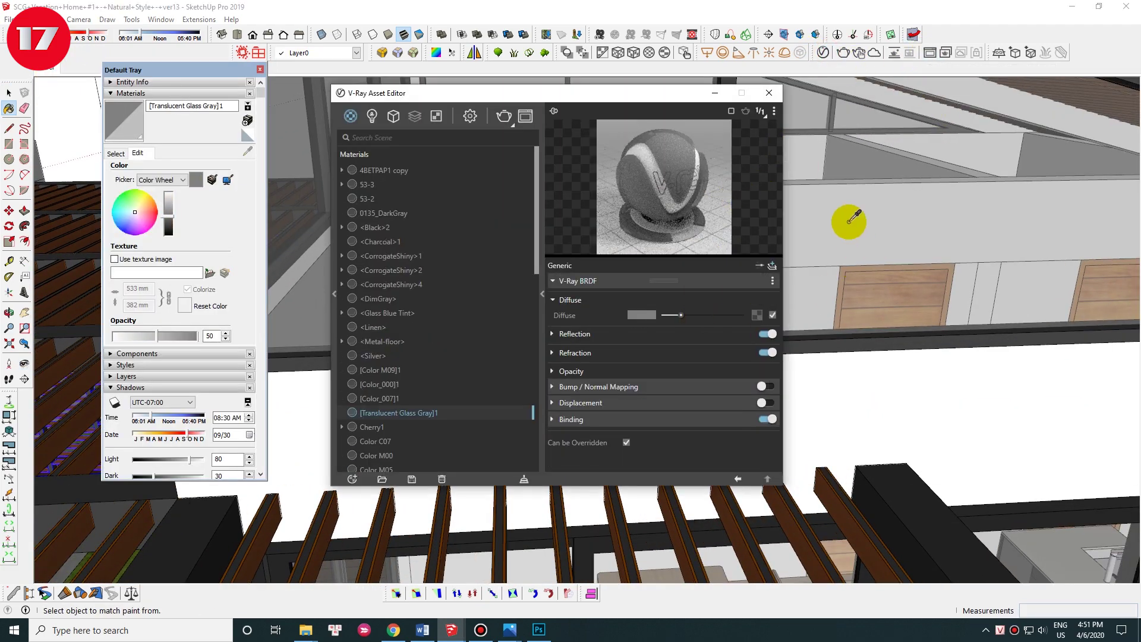
click(641, 315)
click(381, 227)
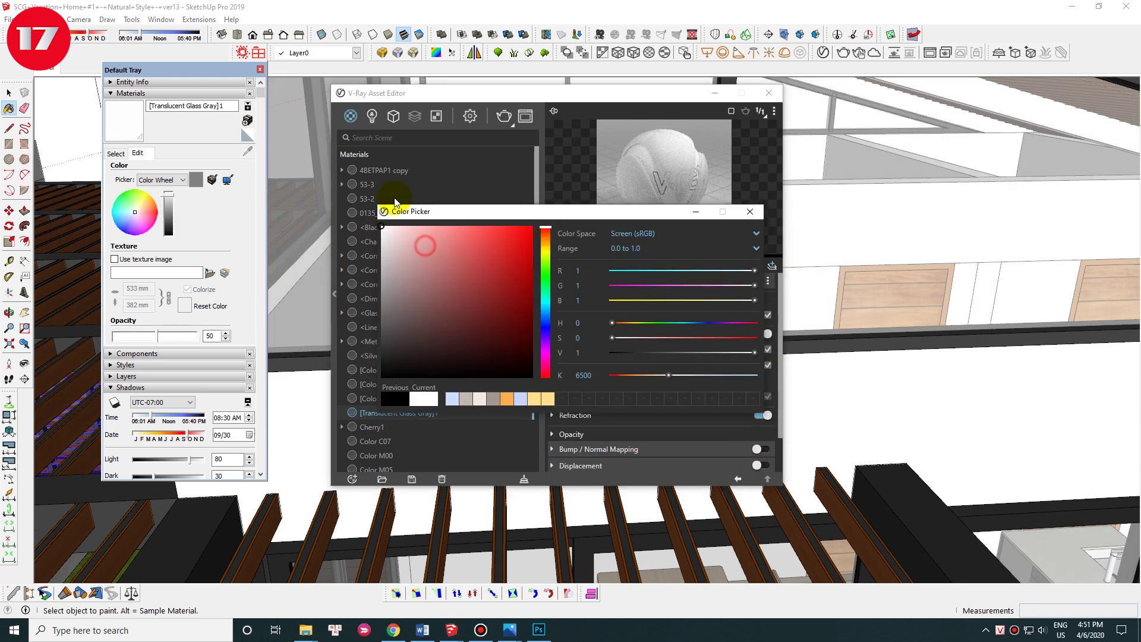
click(748, 212)
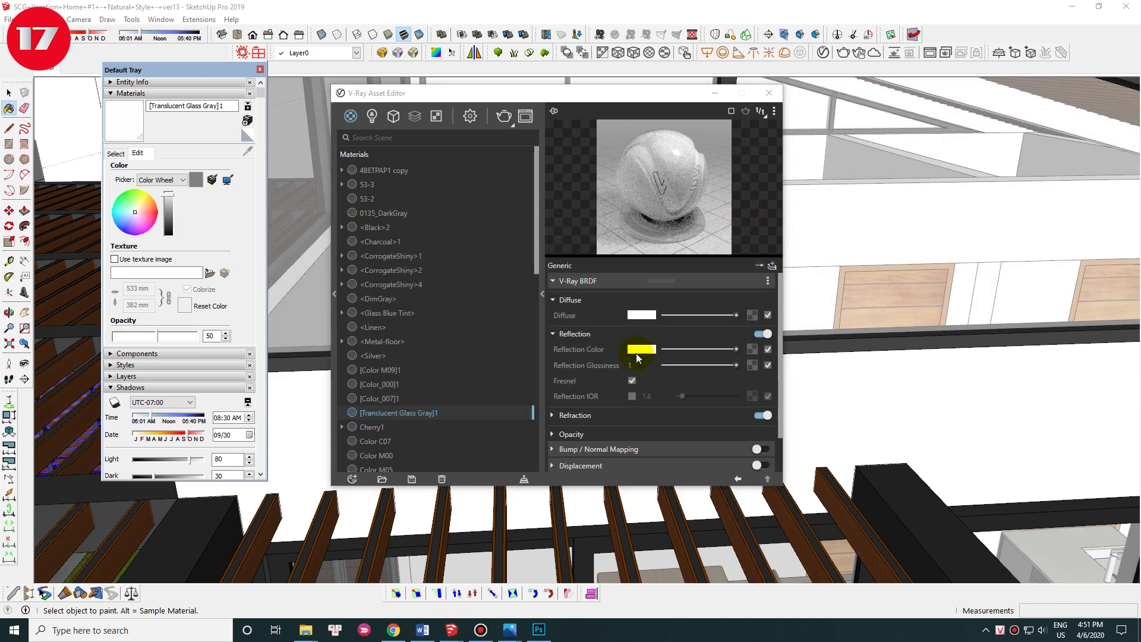
Step: Set the glass Reflection IOR to 2.5 and turn off its bump mapping
double_click(638, 365)
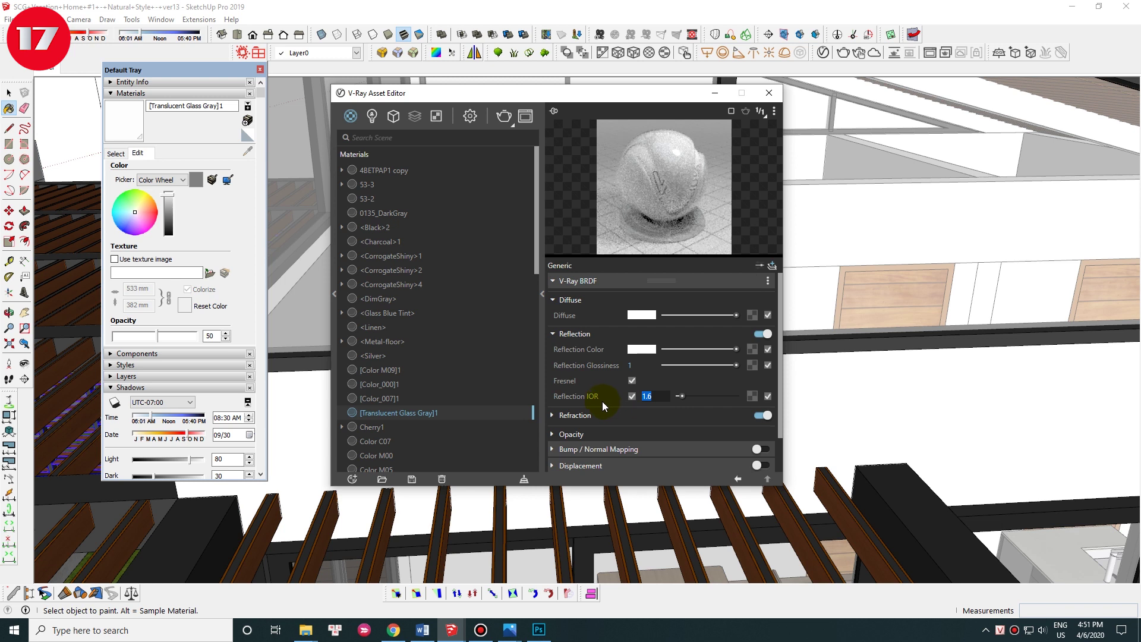
mouse_move(576, 396)
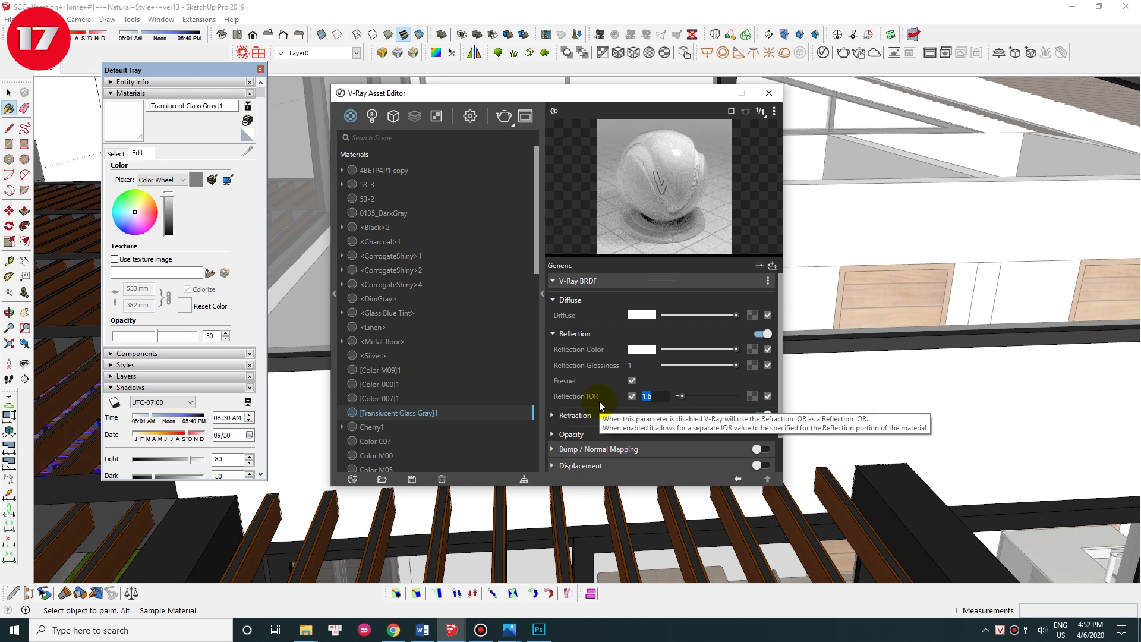
text(2.5)
key(Return)
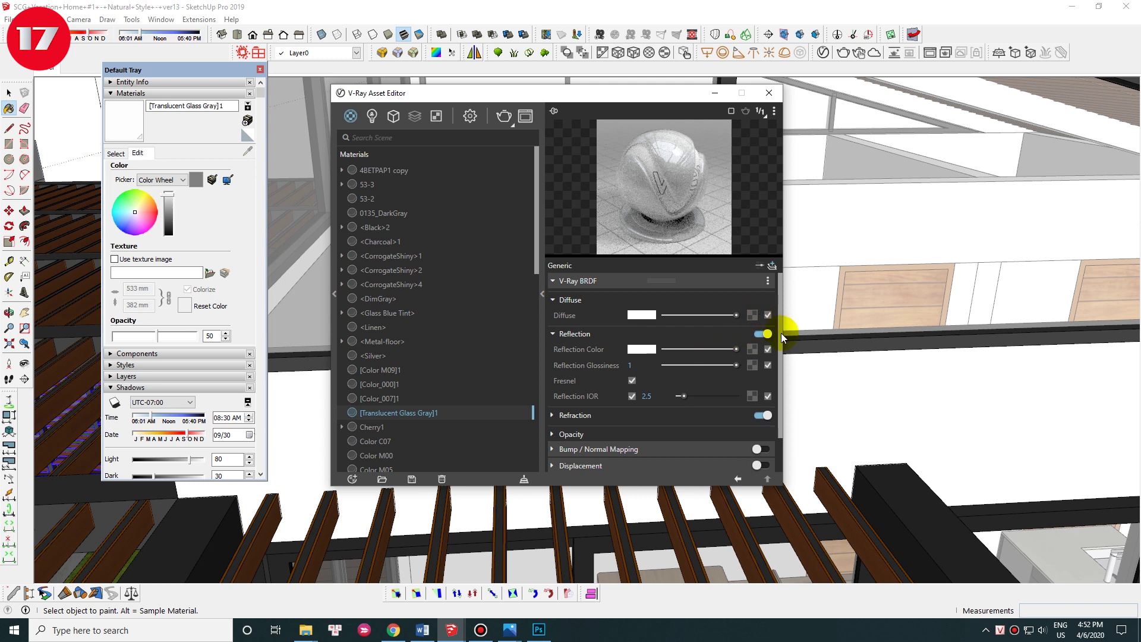
scroll(781, 356, down, 2)
scroll(781, 345, up, 2)
scroll(780, 356, down, 1)
click(690, 408)
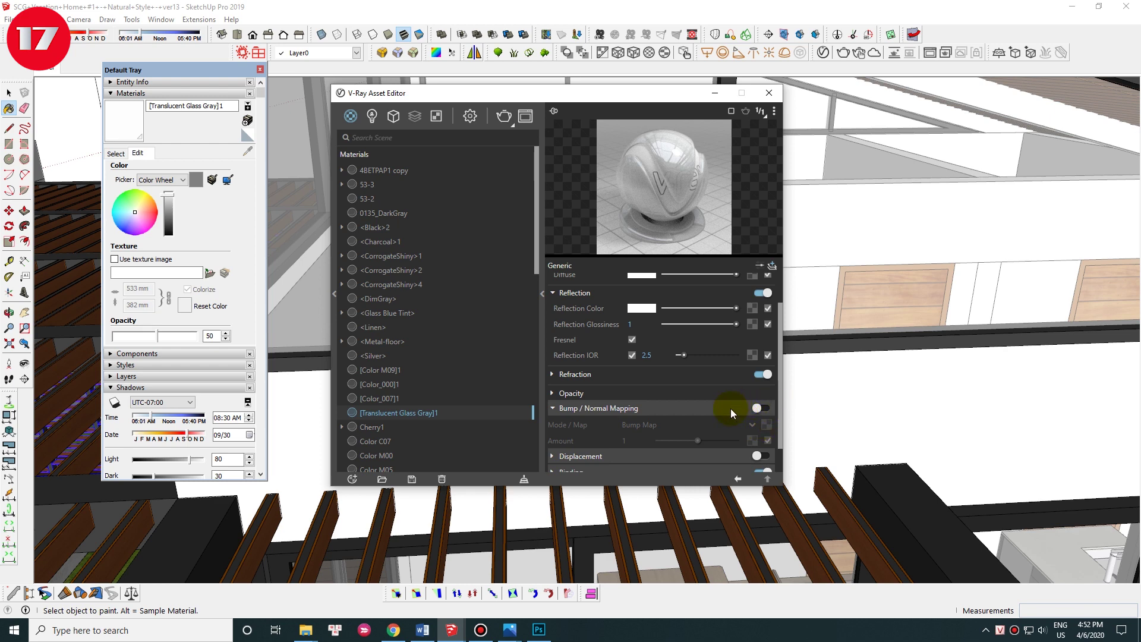
click(759, 408)
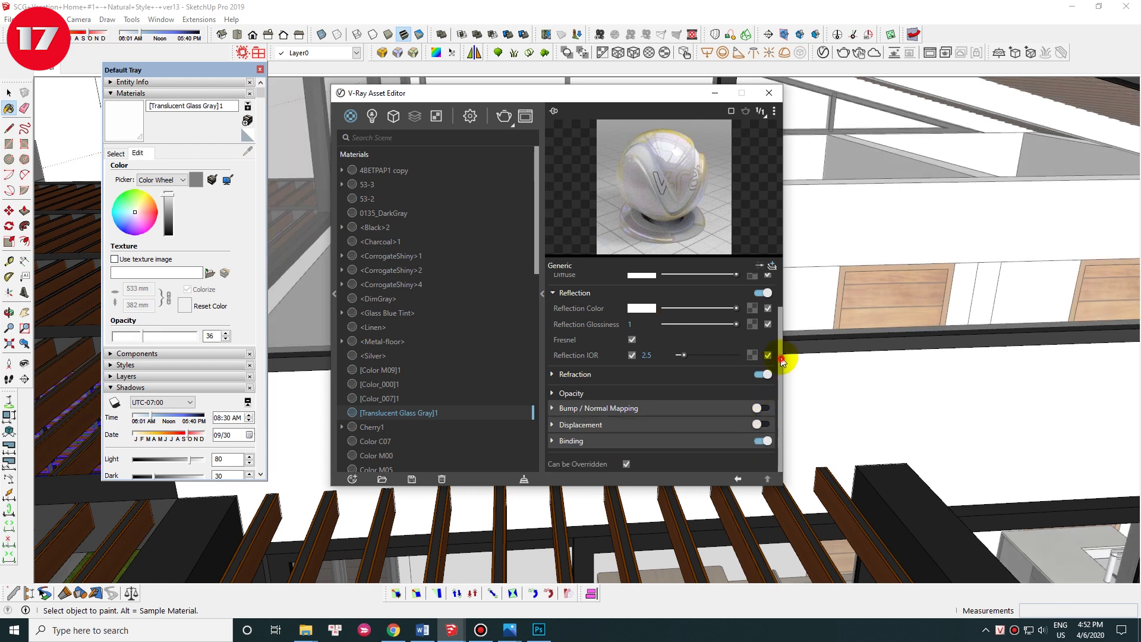
Step: Set the glass refraction Fog Color to light blue
drag(782, 360, 784, 316)
click(575, 414)
scroll(575, 415, down, 1)
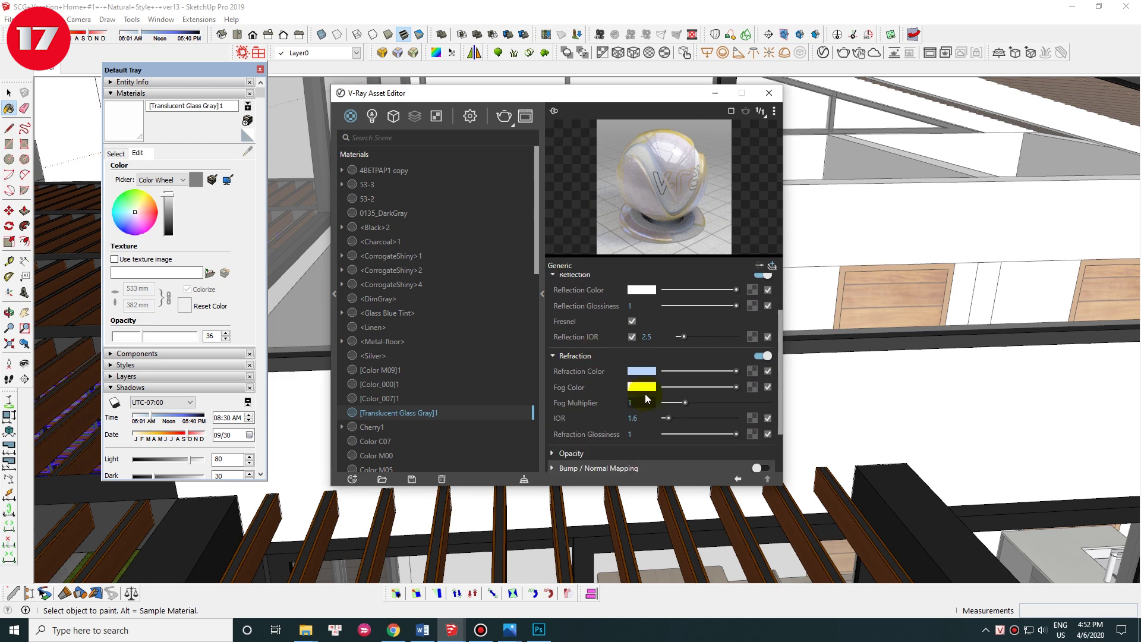
click(641, 371)
key(Return)
click(641, 387)
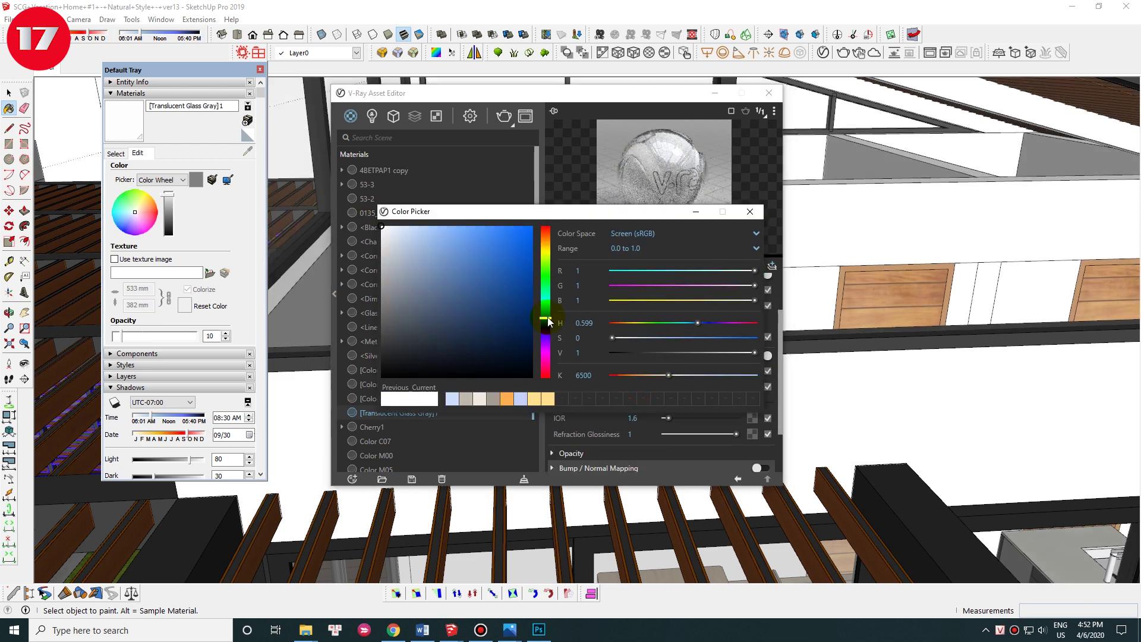
click(414, 226)
click(750, 212)
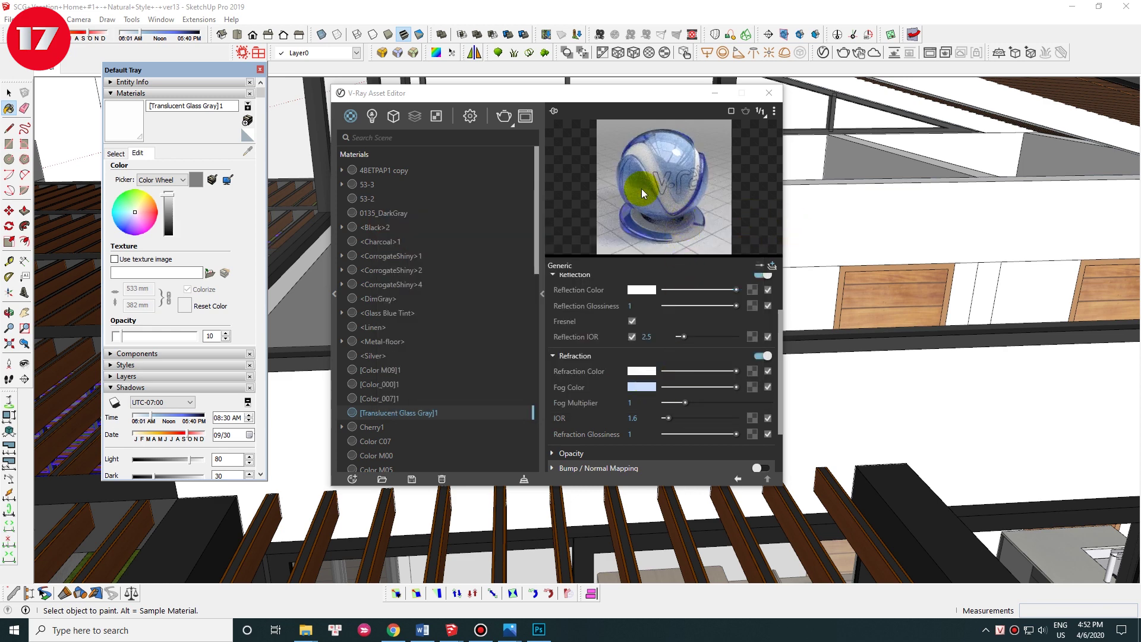
Step: Set the refraction Fog Multiplier to 0.01
double_click(640, 404)
text(0.0)
key(Return)
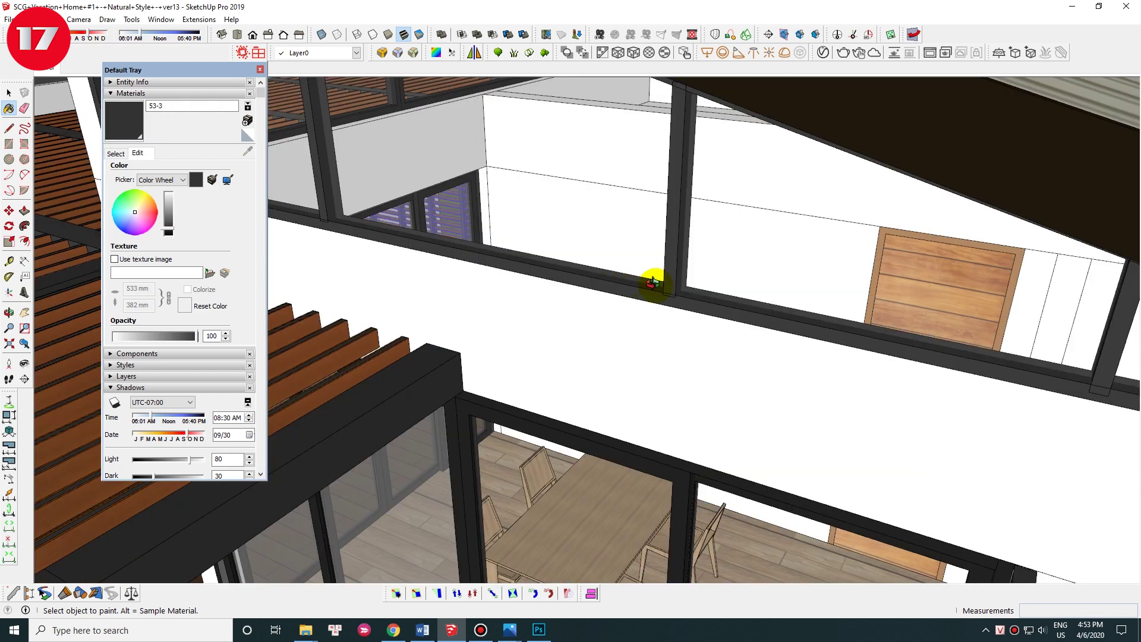
scroll(657, 275, up, 2)
scroll(632, 288, up, 3)
scroll(636, 273, down, 5)
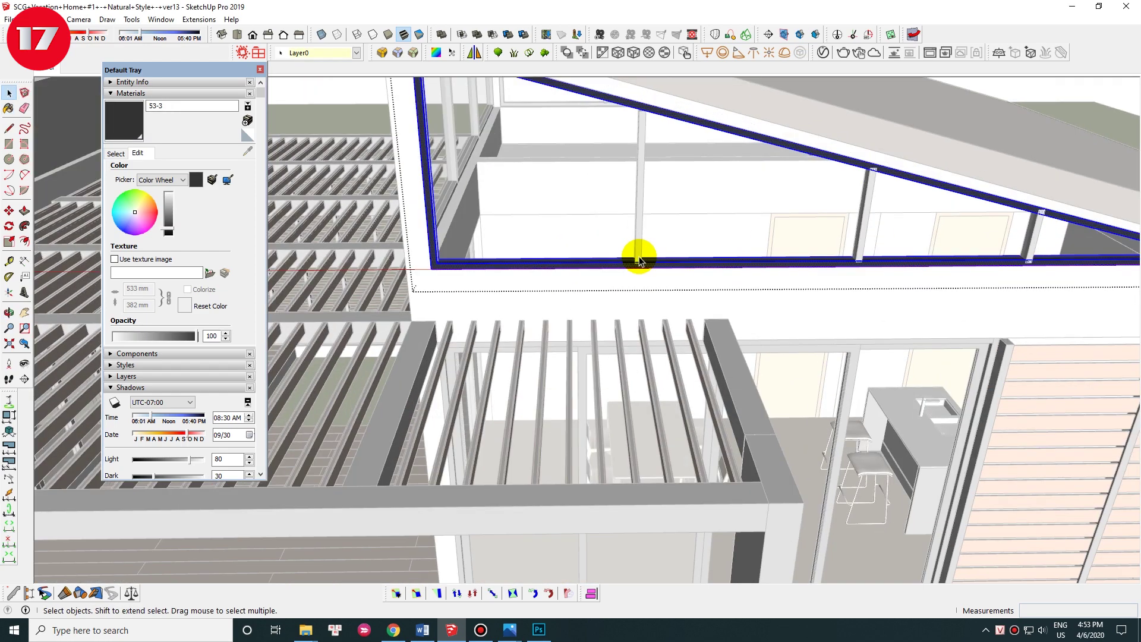
Step: Walk toward the house and sample the pergola frame's material
scroll(636, 246, down, 3)
scroll(618, 246, down, 3)
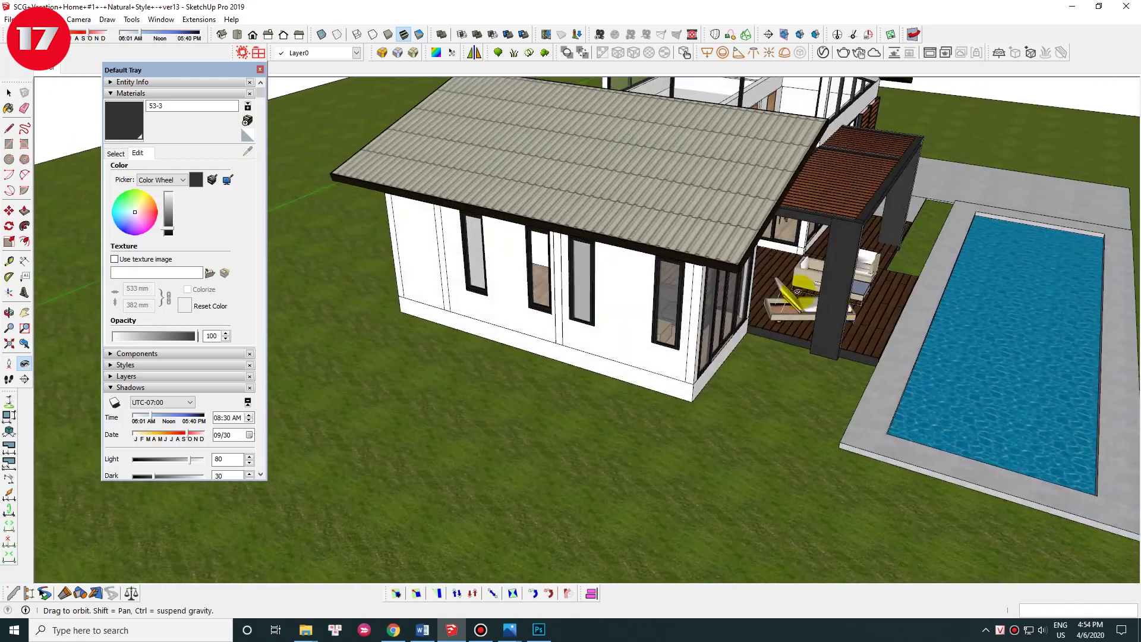
drag(624, 318, 601, 236)
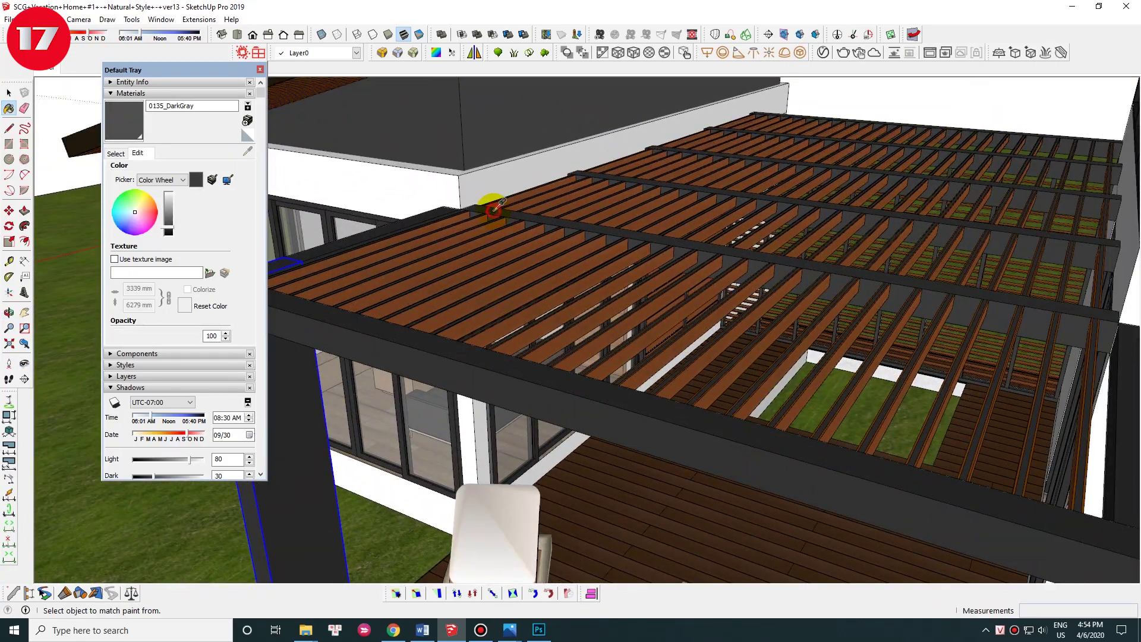
alt+click(493, 209)
middle_drag(493, 209, 438, 248)
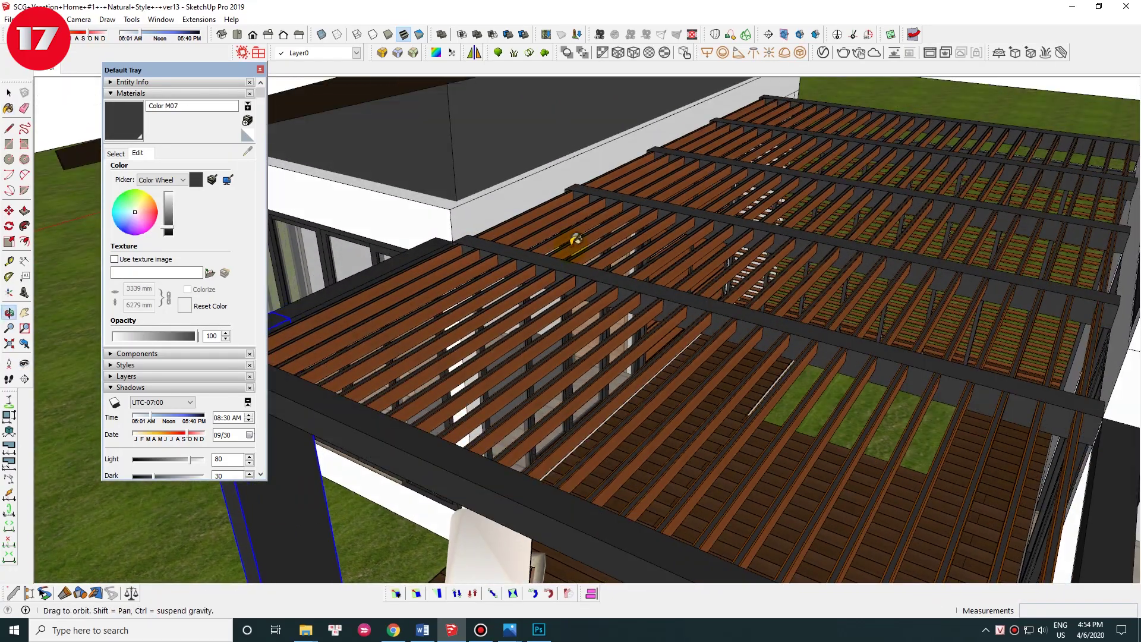
middle_drag(526, 238, 507, 284)
Step: Inspect the pergola beam group and orbit down to deck level
key(space)
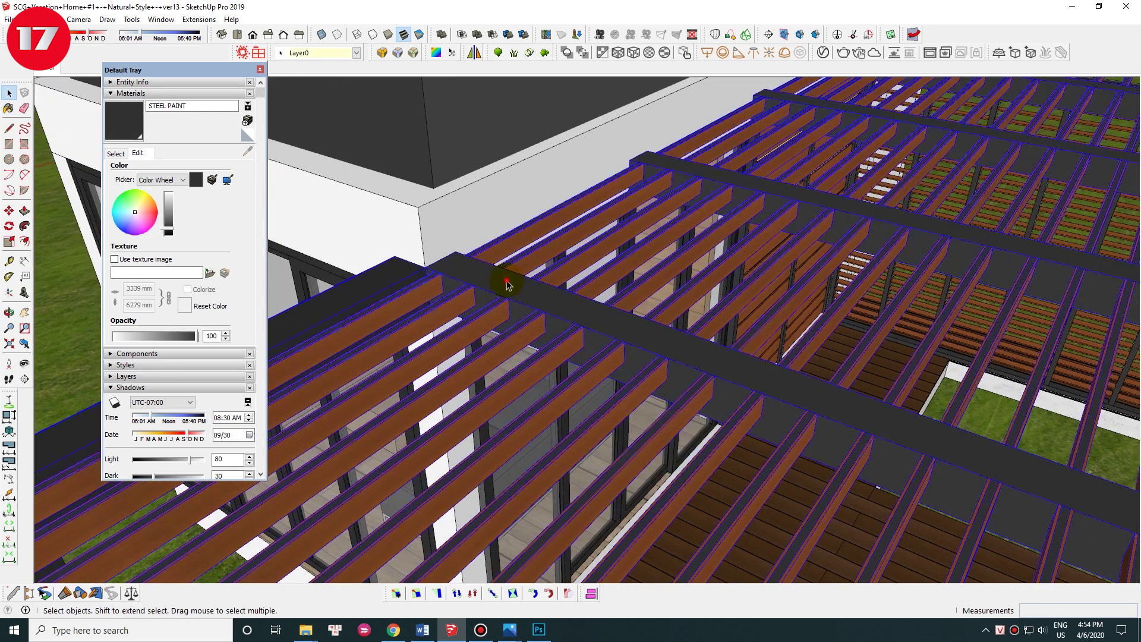
double_click(507, 284)
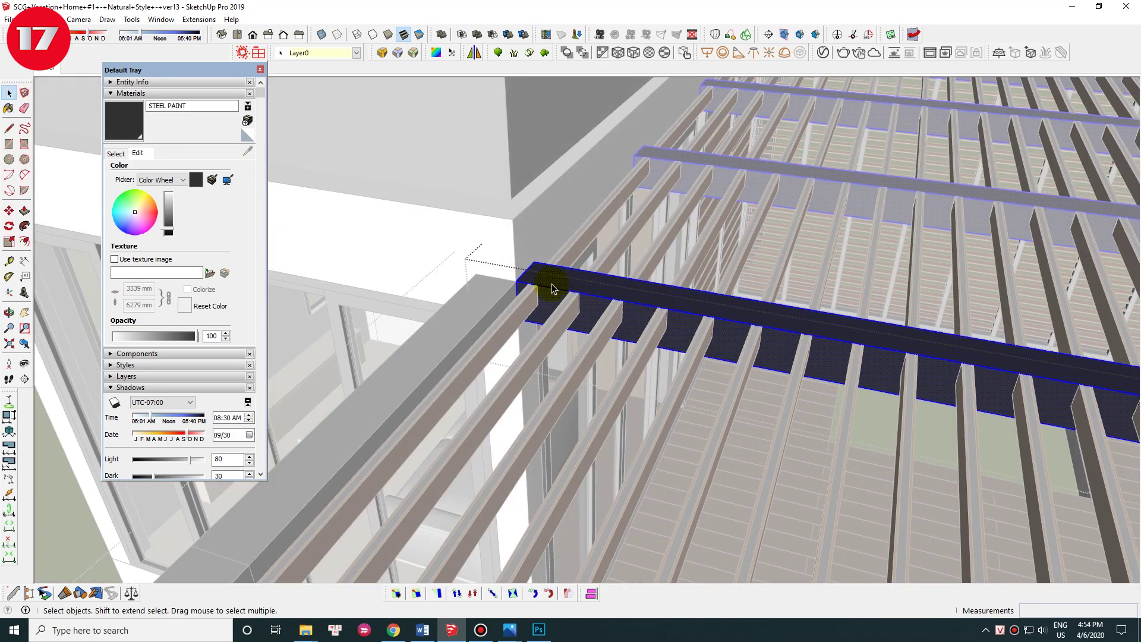
key(Escape)
scroll(547, 287, down, 5)
drag(555, 291, 757, 321)
mouse_move(757, 321)
middle_down()
mouse_move(720, 338)
mouse_move(497, 348)
mouse_move(563, 330)
middle_up()
scroll(563, 331, down, 5)
scroll(521, 203, down, 5)
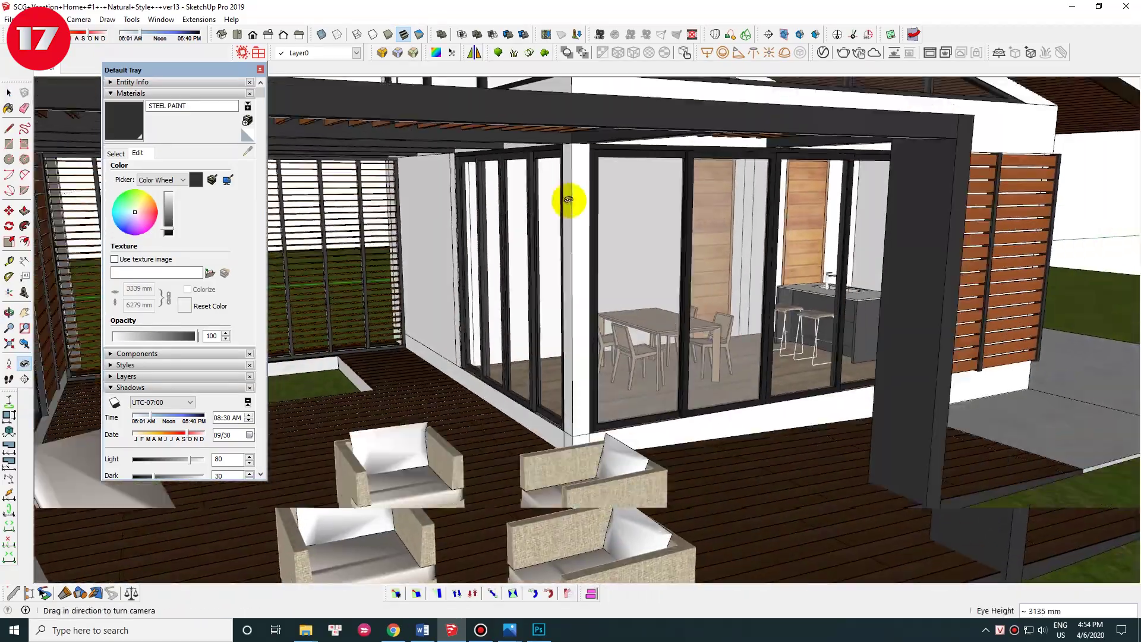
scroll(565, 199, down, 5)
scroll(732, 293, up, 3)
scroll(547, 282, up, 5)
scroll(551, 285, up, 5)
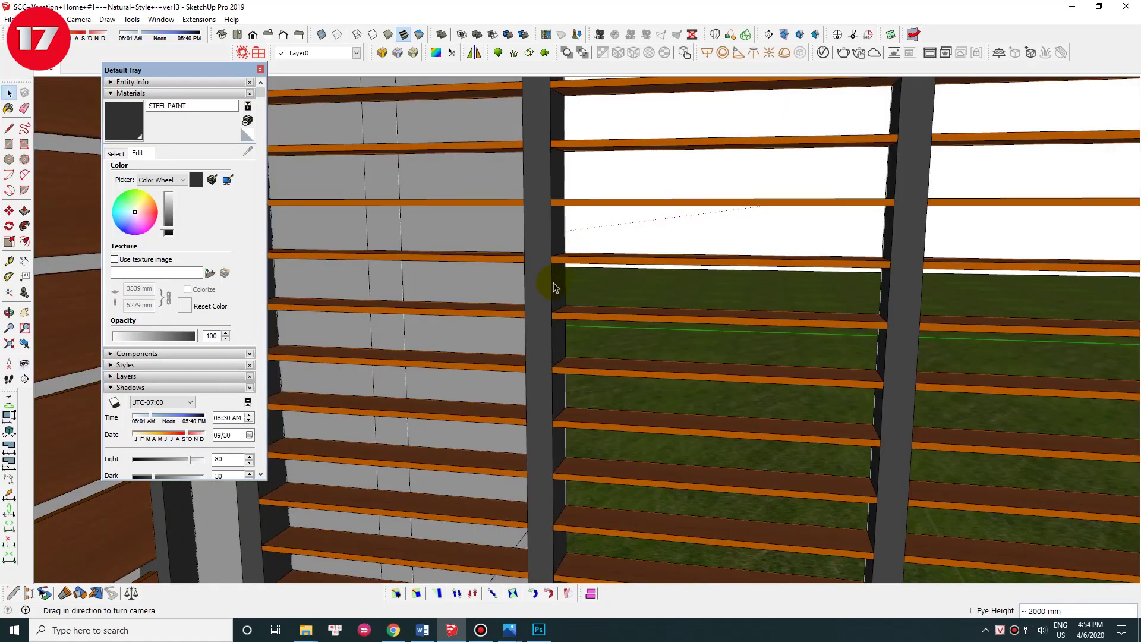
Step: Select the dark columns, sample STEEL PAINT, and switch to the standard Right view
key(space)
click(554, 287)
double_click(554, 287)
key(b)
click(546, 253)
key(space)
scroll(587, 242, down, 5)
scroll(535, 261, up, 3)
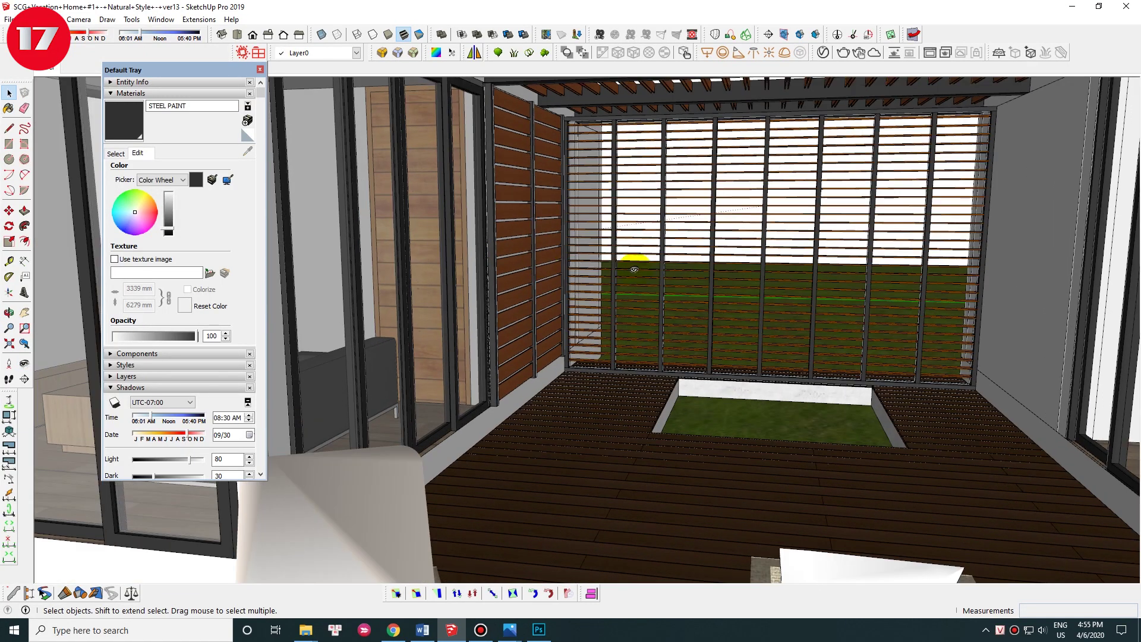
scroll(572, 269, up, 5)
scroll(540, 223, down, 5)
scroll(611, 242, down, 3)
scroll(847, 209, down, 3)
scroll(845, 209, down, 2)
key(F4)
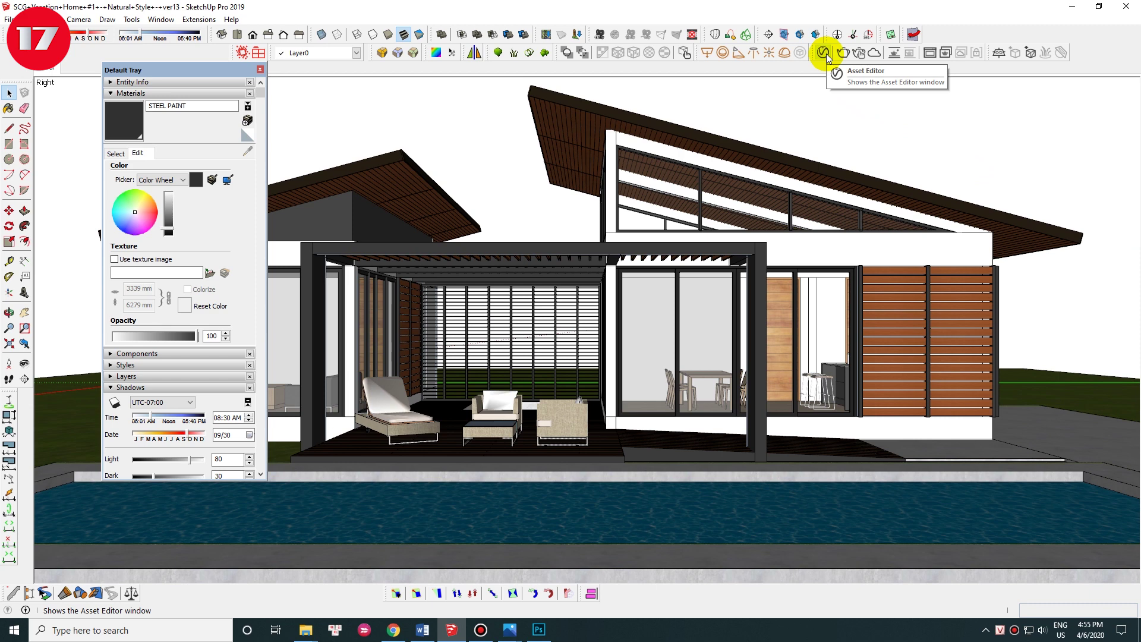
click(824, 52)
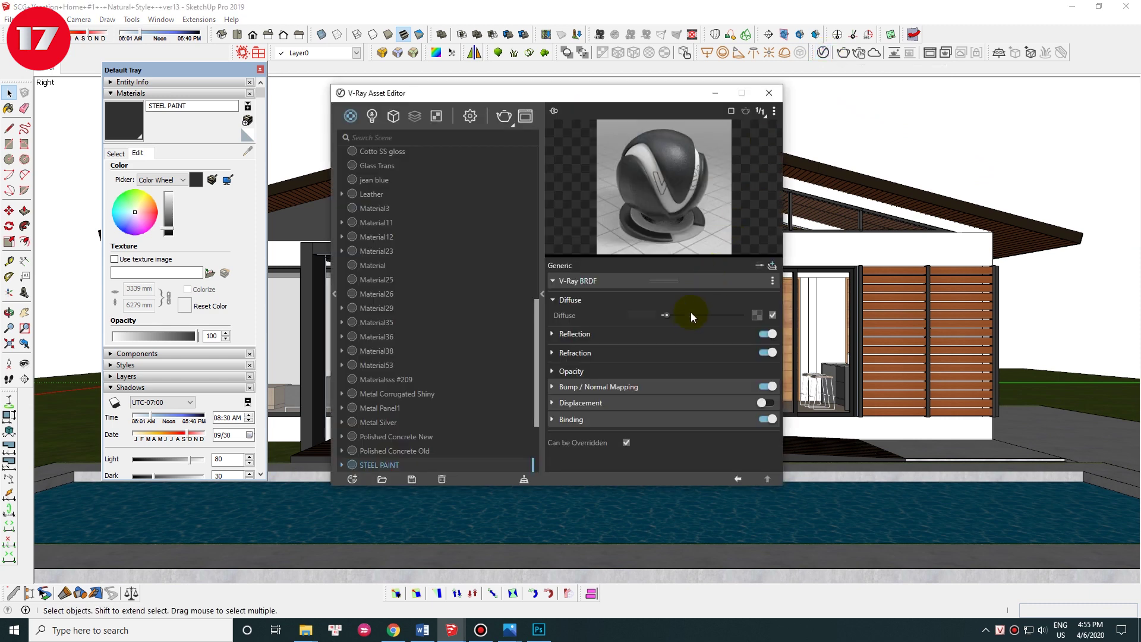
Step: Change STEEL PAINT's V-Ray diffuse colour from grey to bright red
click(593, 316)
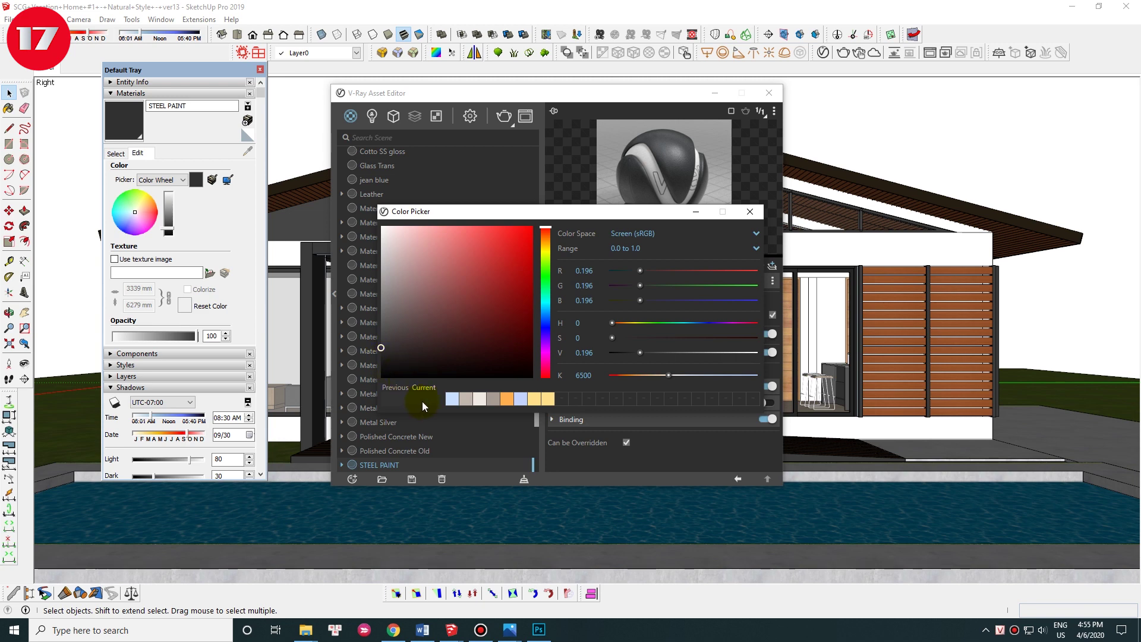
drag(422, 401, 457, 405)
click(516, 263)
click(750, 211)
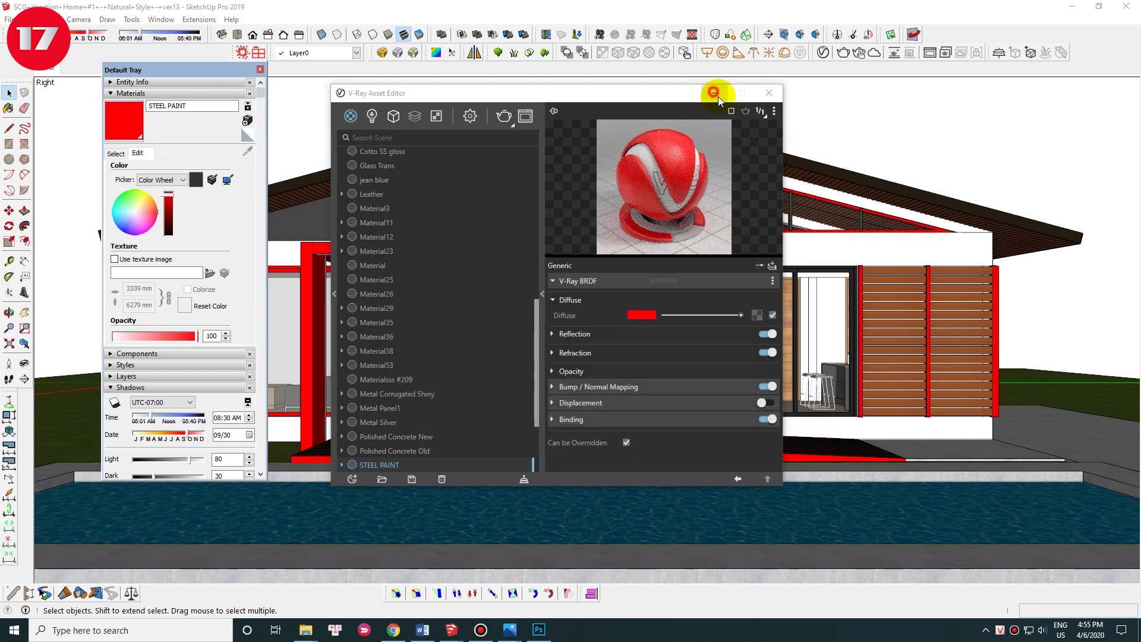
click(714, 93)
middle_drag(733, 356, 830, 267)
scroll(667, 323, up, 5)
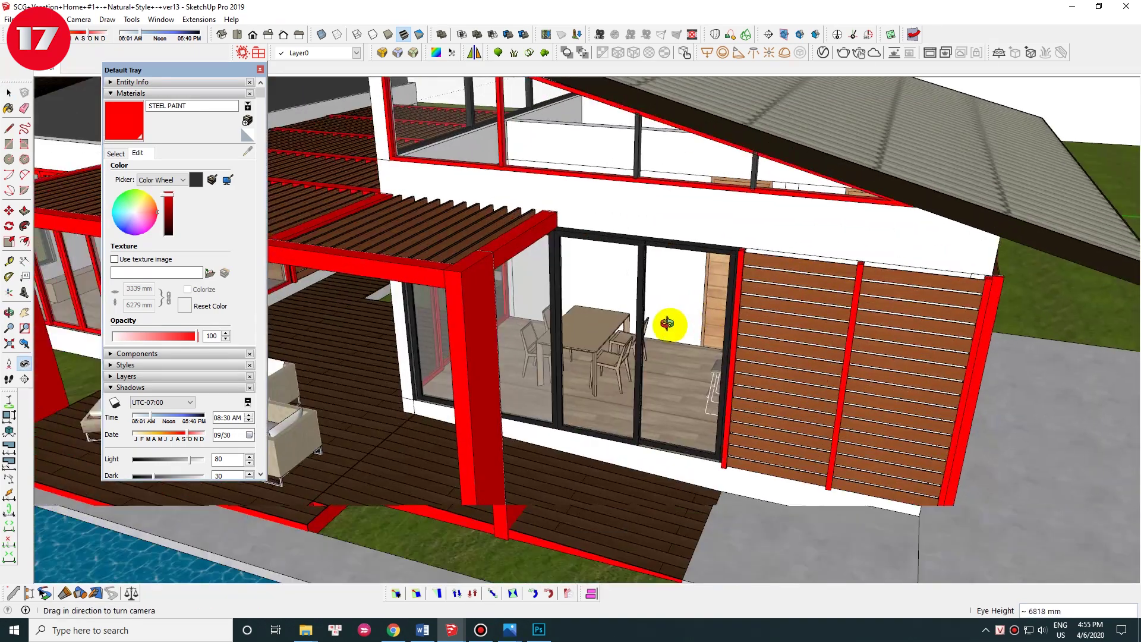
Step: Paint the glass door's top frame member with the red STEEL PAINT
scroll(666, 323, up, 3)
scroll(594, 257, up, 2)
double_click(580, 221)
click(625, 242)
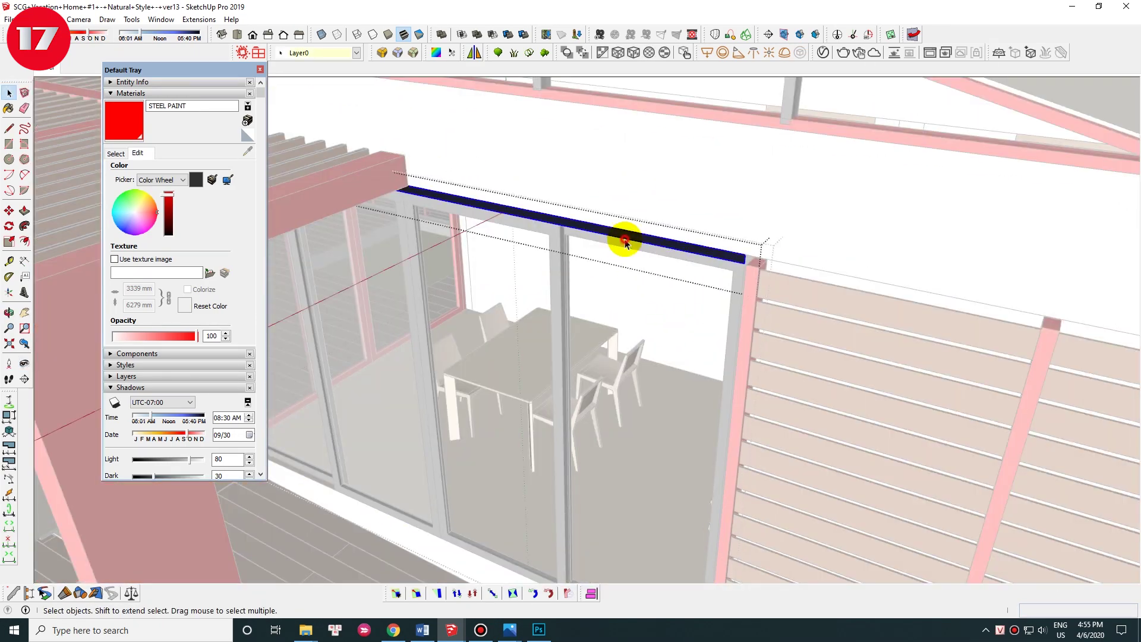
click(625, 236)
key(space)
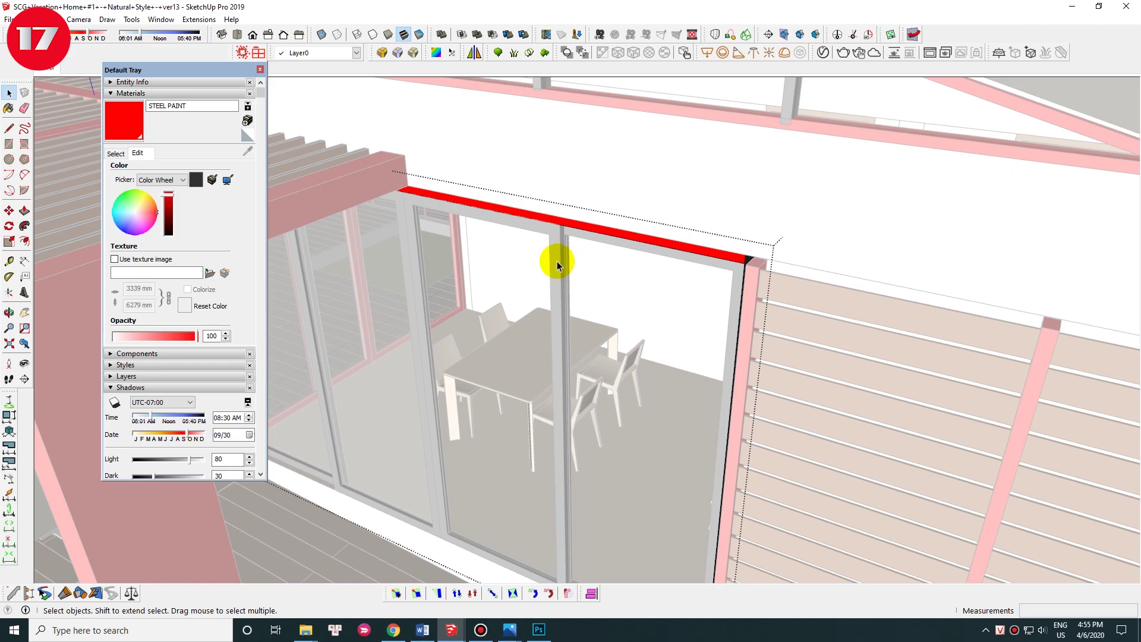
Step: Paint the upper window frame red
middle_drag(637, 281, 639, 323)
scroll(638, 324, down, 3)
scroll(637, 324, down, 5)
scroll(790, 280, down, 3)
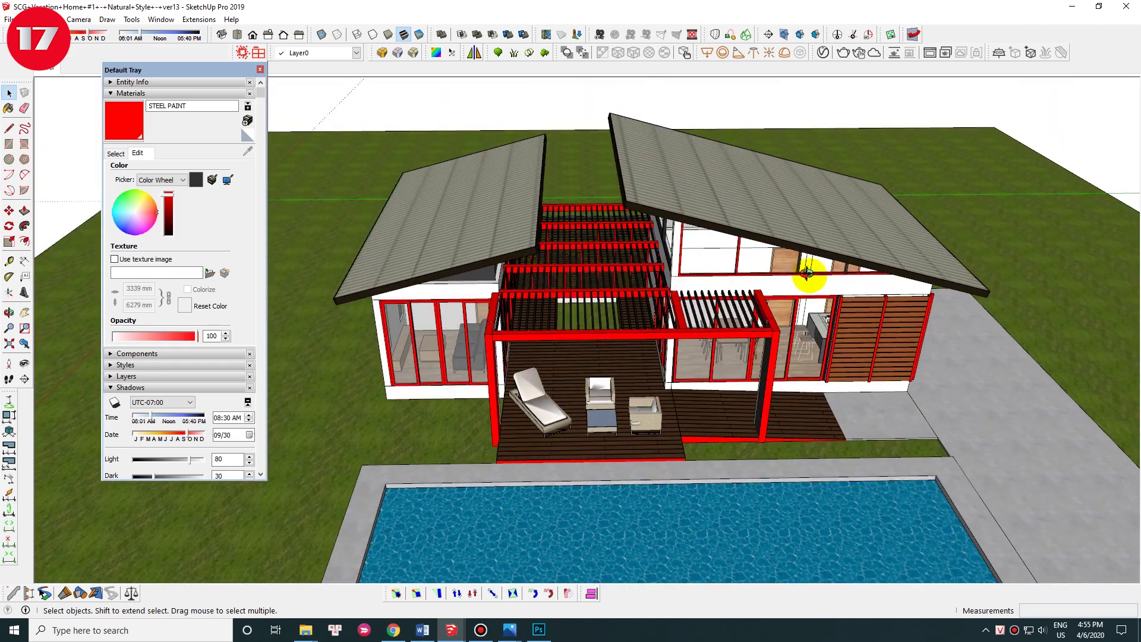
middle_drag(789, 280, 674, 295)
scroll(673, 295, up, 5)
scroll(624, 318, up, 3)
scroll(632, 326, up, 3)
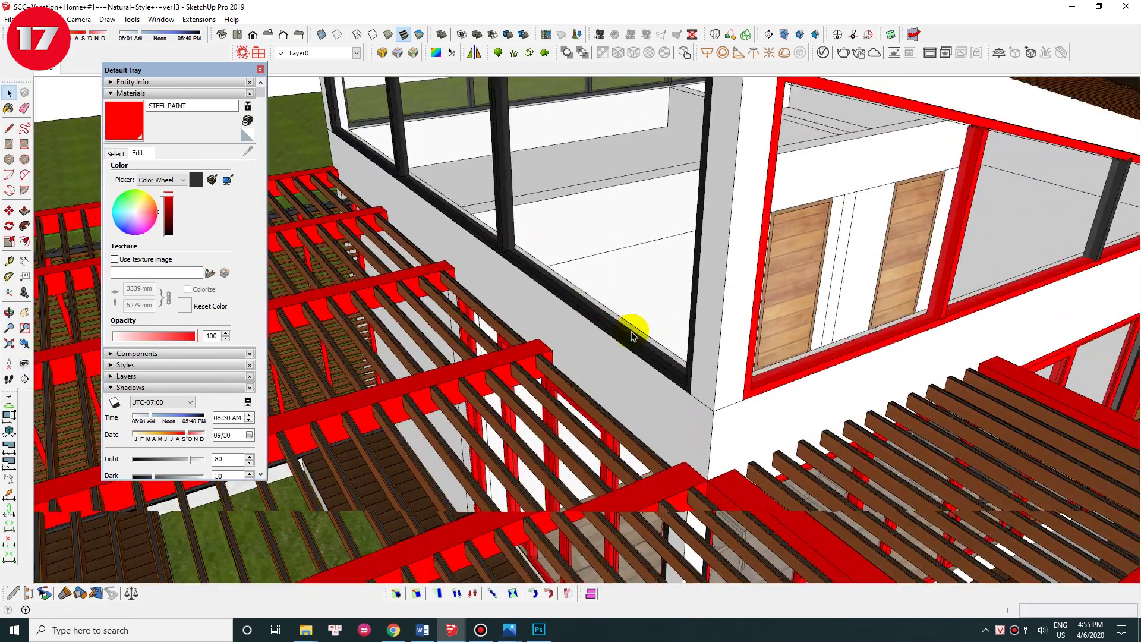
scroll(623, 338, up, 2)
double_click(627, 345)
click(627, 345)
click(626, 344)
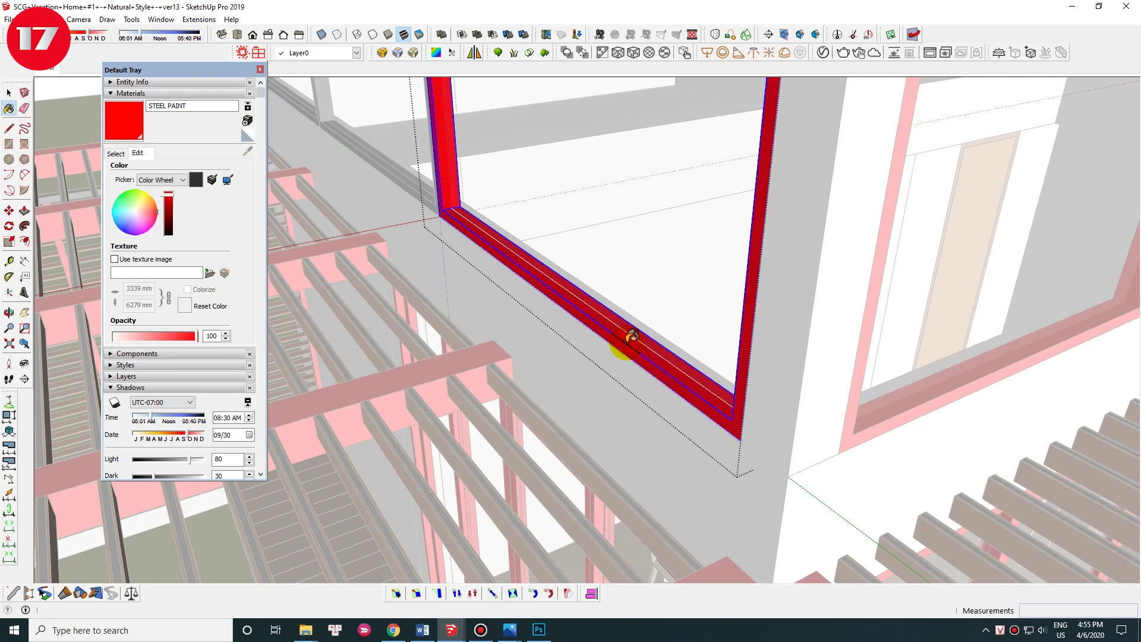
Step: Open the wall window and its right jamb for editing
scroll(624, 339, down, 3)
mouse_move(624, 339)
middle_down()
mouse_move(756, 356)
mouse_move(685, 455)
middle_up()
scroll(684, 455, up, 3)
click(741, 306)
double_click(747, 307)
double_click(747, 307)
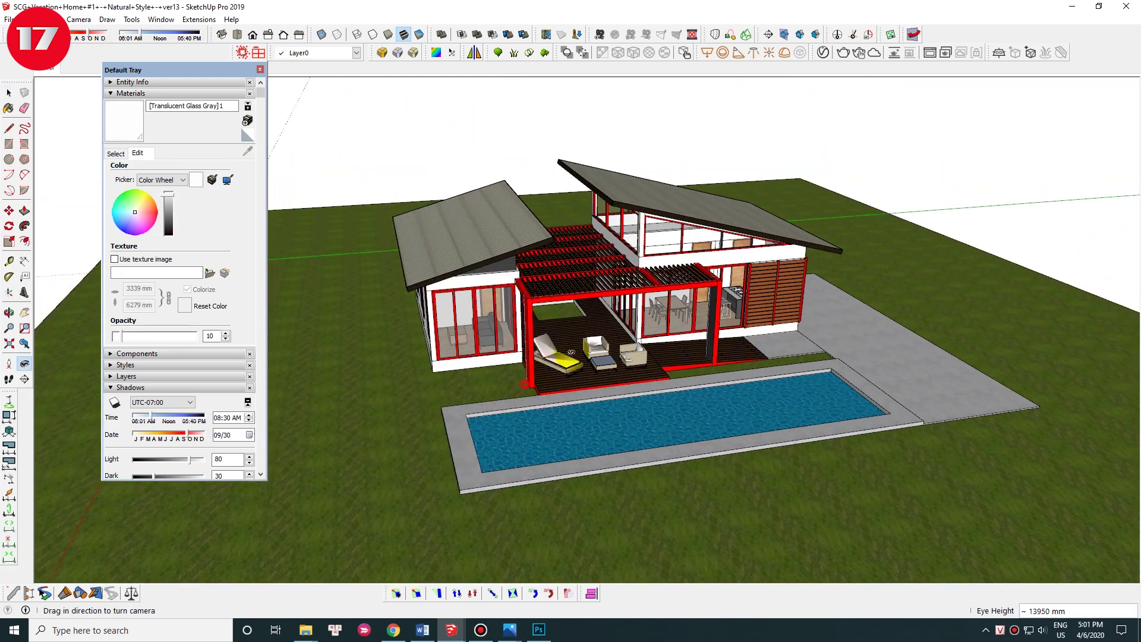
Step: Paint the dark column with the red STEEL PAINT material
middle_drag(815, 306, 641, 408)
scroll(650, 356, up, 3)
scroll(664, 309, up, 2)
double_click(667, 308)
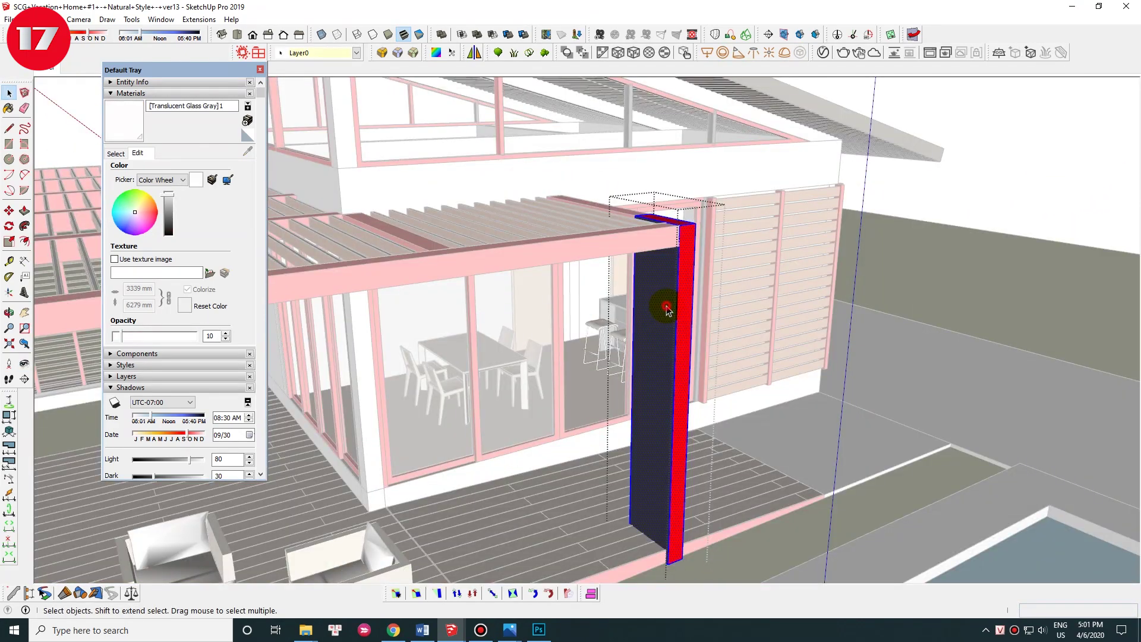
alt+click(683, 285)
click(670, 308)
scroll(683, 297, down, 10)
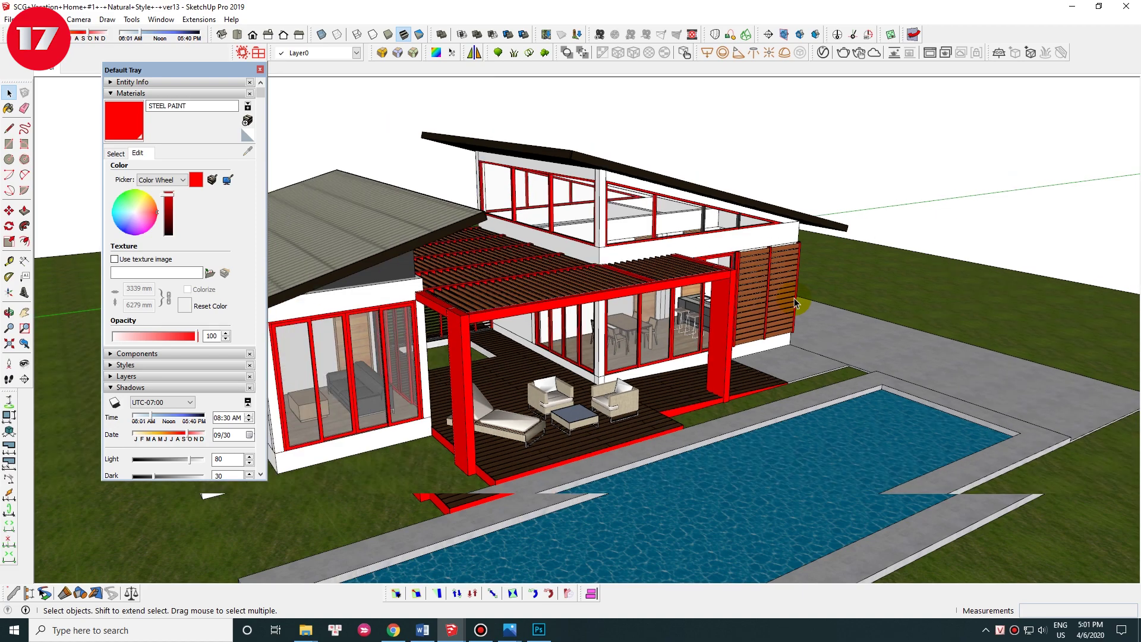
Step: Paint the roof beam on the wooden-wall side red
mouse_move(710, 315)
middle_down()
mouse_move(736, 349)
mouse_move(736, 382)
mouse_move(697, 458)
mouse_move(726, 390)
mouse_move(820, 338)
mouse_move(631, 184)
middle_up()
key(space)
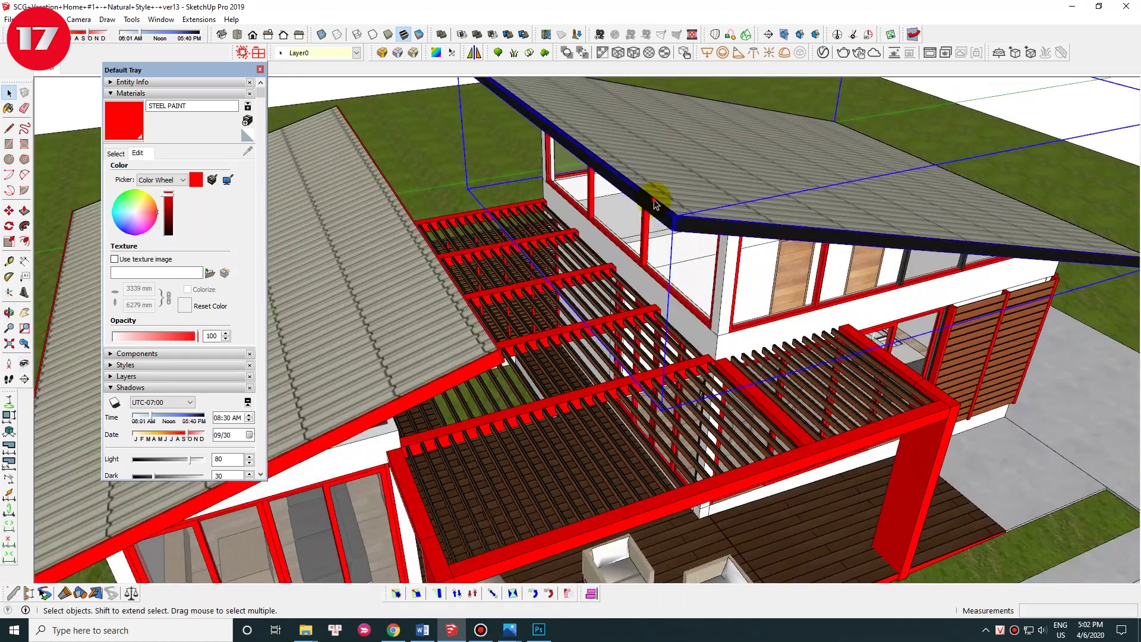
scroll(655, 204, up, 3)
double_click(655, 204)
scroll(655, 204, up, 3)
scroll(657, 214, up, 2)
key(b)
click(693, 217)
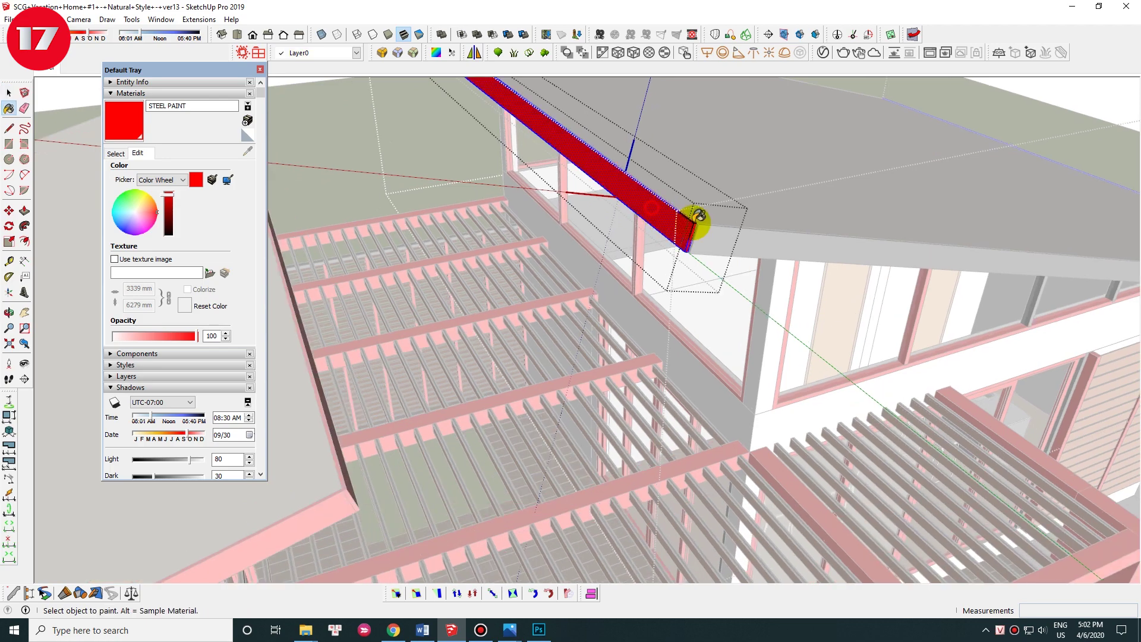
scroll(628, 272, up, 3)
key(space)
Step: Paint the roof beam's underside with STEEL PAINT and view the whole roof
middle_drag(628, 272, 624, 278)
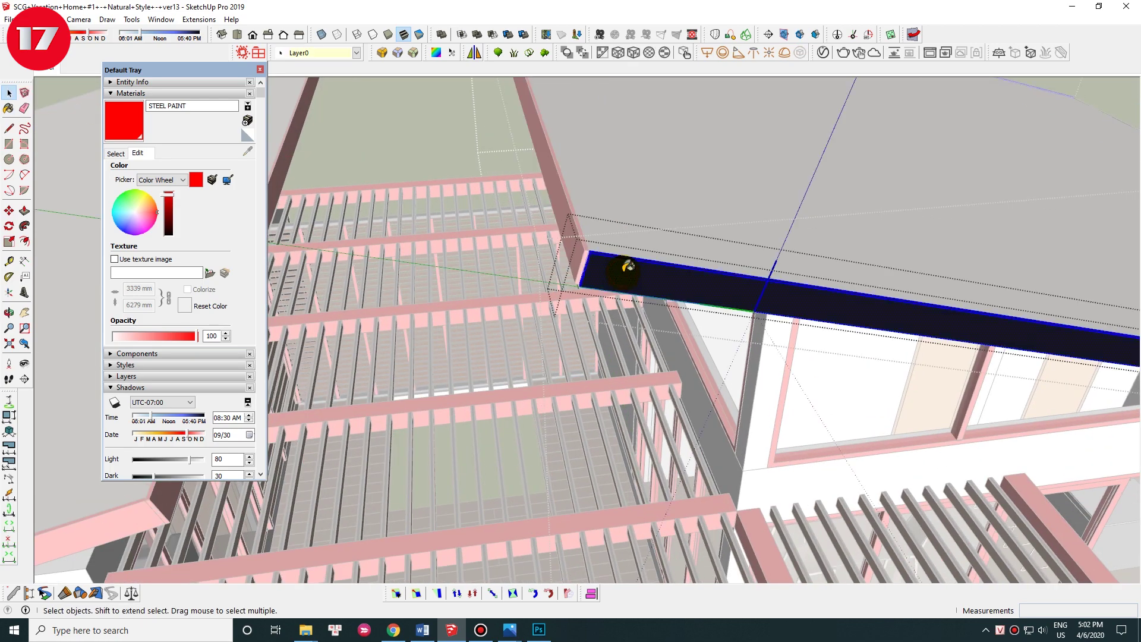
key(b)
click(628, 267)
scroll(674, 285, down, 5)
mouse_move(674, 286)
middle_down()
mouse_move(705, 262)
mouse_move(667, 432)
mouse_move(739, 491)
mouse_move(904, 454)
mouse_move(684, 276)
mouse_move(652, 173)
mouse_move(651, 255)
mouse_move(686, 310)
middle_up()
scroll(667, 432, down, 3)
scroll(682, 275, up, 3)
Step: Sample the material from a glass pane on the side of the house
mouse_move(640, 233)
middle_down()
mouse_move(820, 374)
mouse_move(550, 309)
middle_up()
key(b)
alt+click(550, 309)
Step: Sample the Glass Trans and GLASS materials from the panes in the V-Ray material editor
click(822, 52)
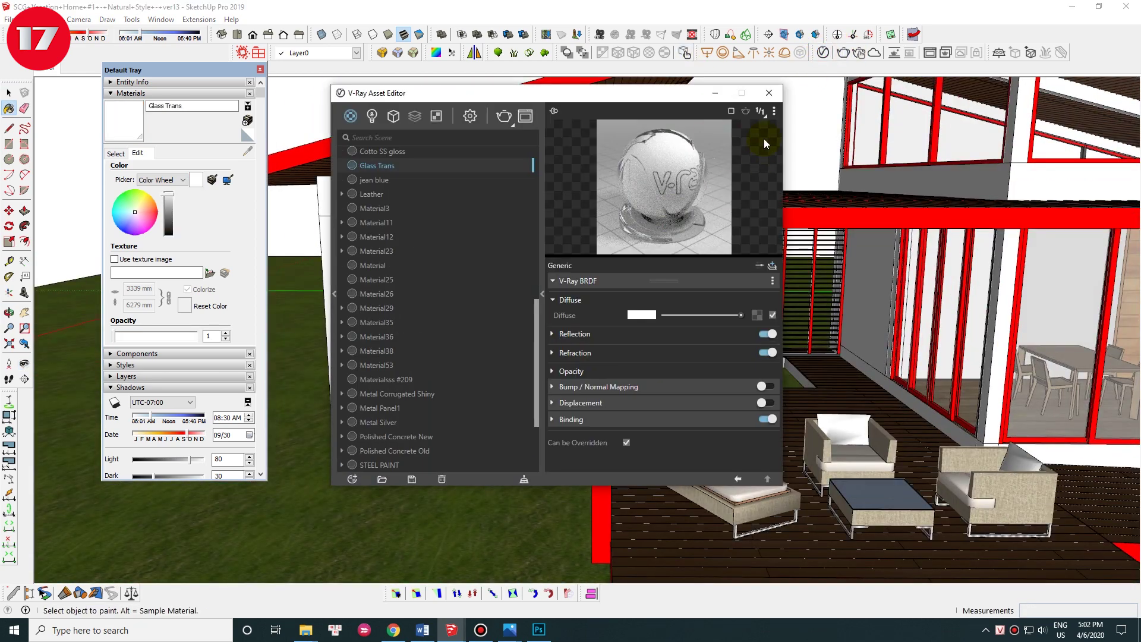
alt+click(963, 127)
alt+click(89, 101)
scroll(491, 172, down, 3)
drag(585, 100, 814, 109)
alt+click(440, 275)
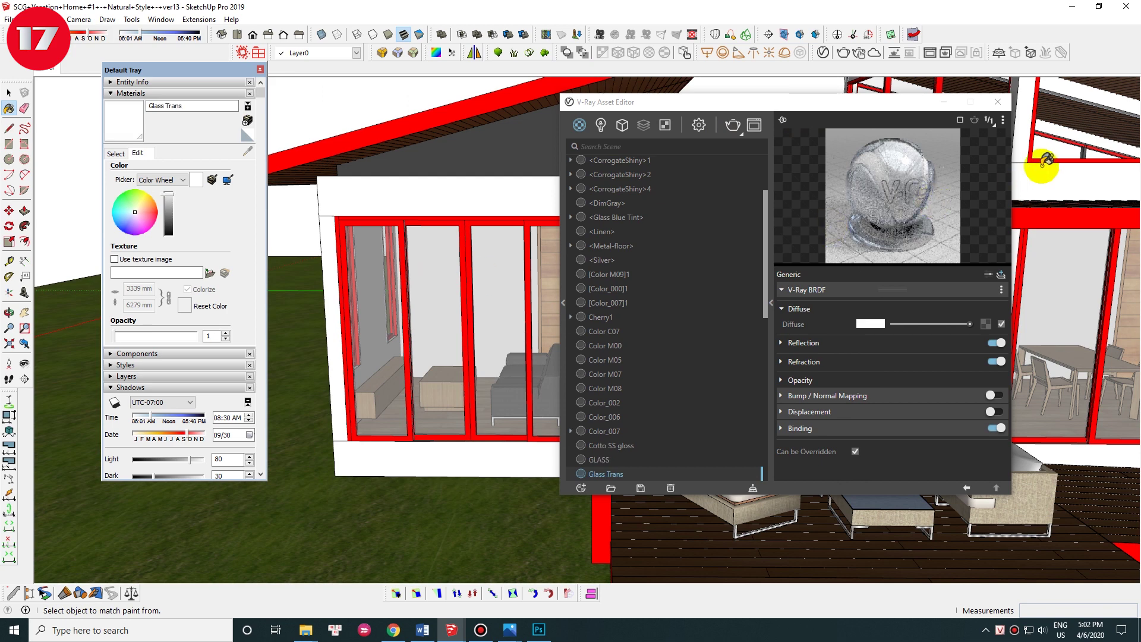
alt+click(1078, 126)
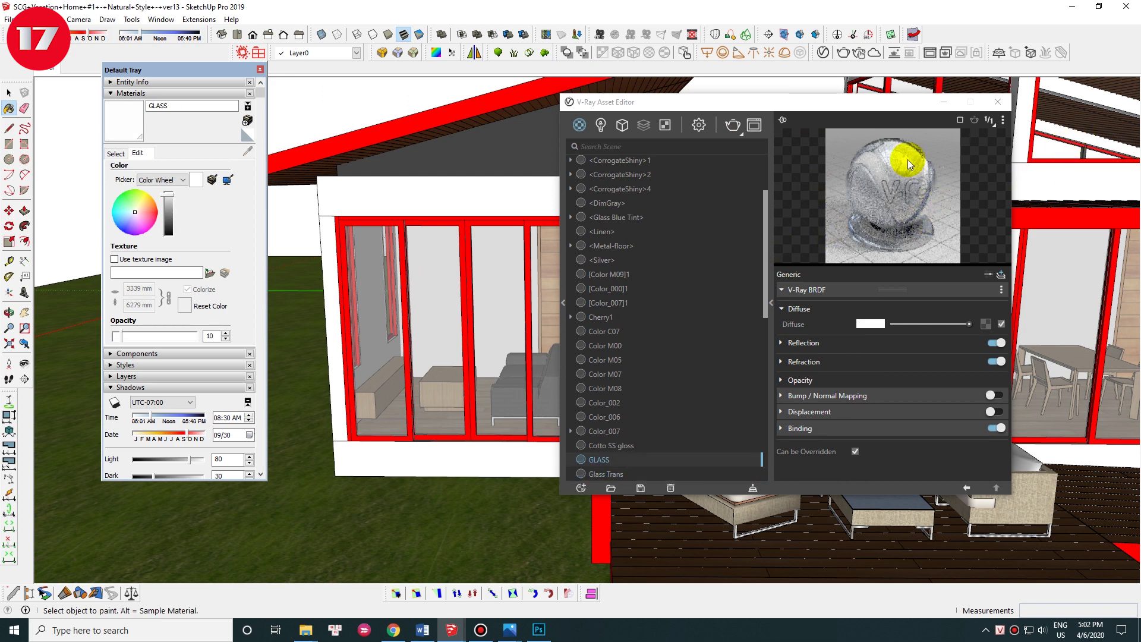
drag(754, 98, 562, 80)
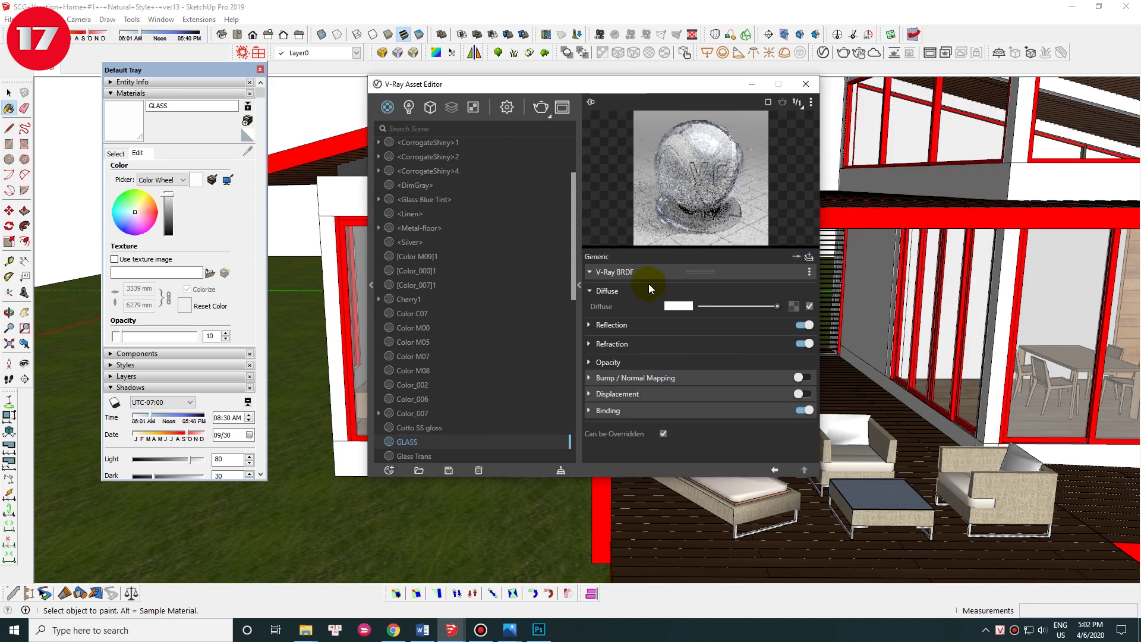
Step: Set the GLASS diffuse colour to pure red
click(679, 307)
drag(682, 301, 611, 285)
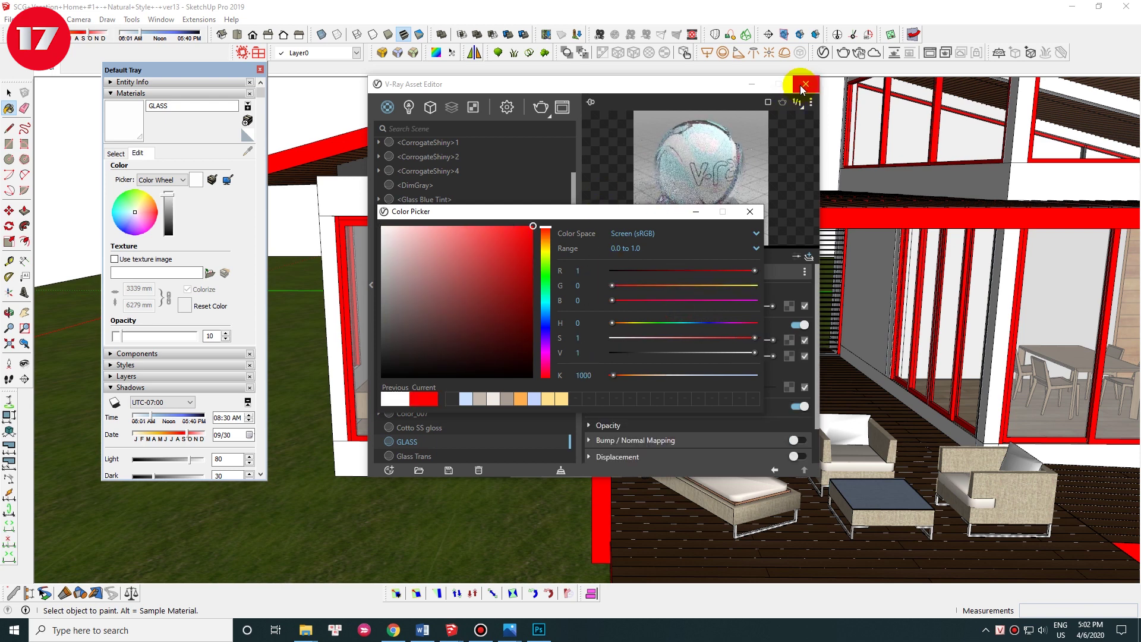
click(805, 84)
Step: Change the STEEL PAINT diffuse colour to dark grey
alt+click(904, 86)
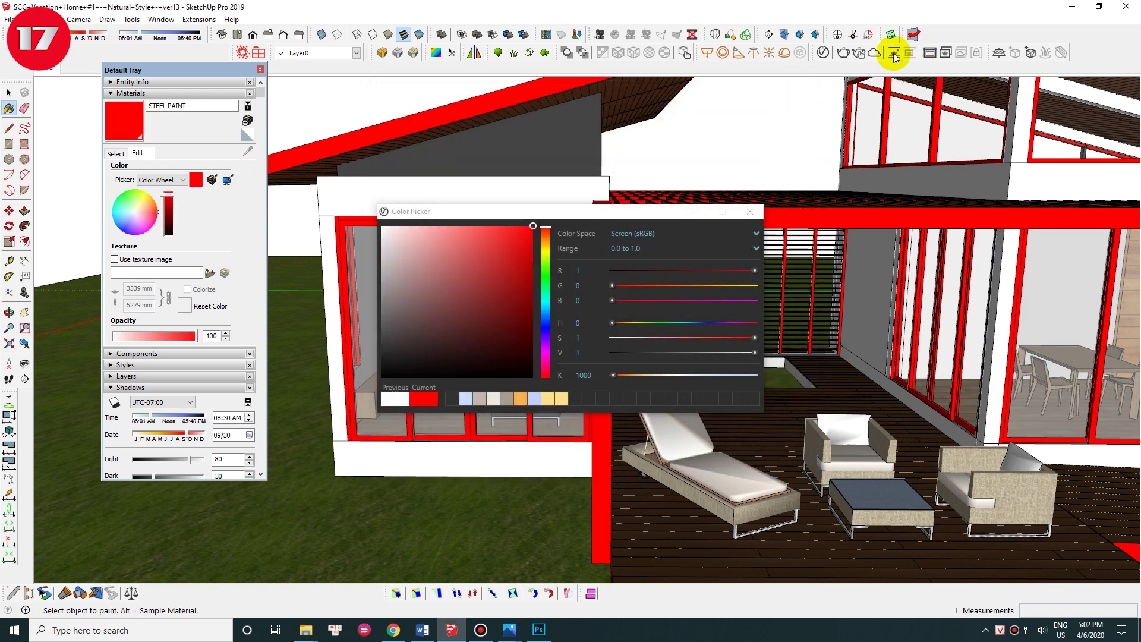
click(825, 53)
click(670, 307)
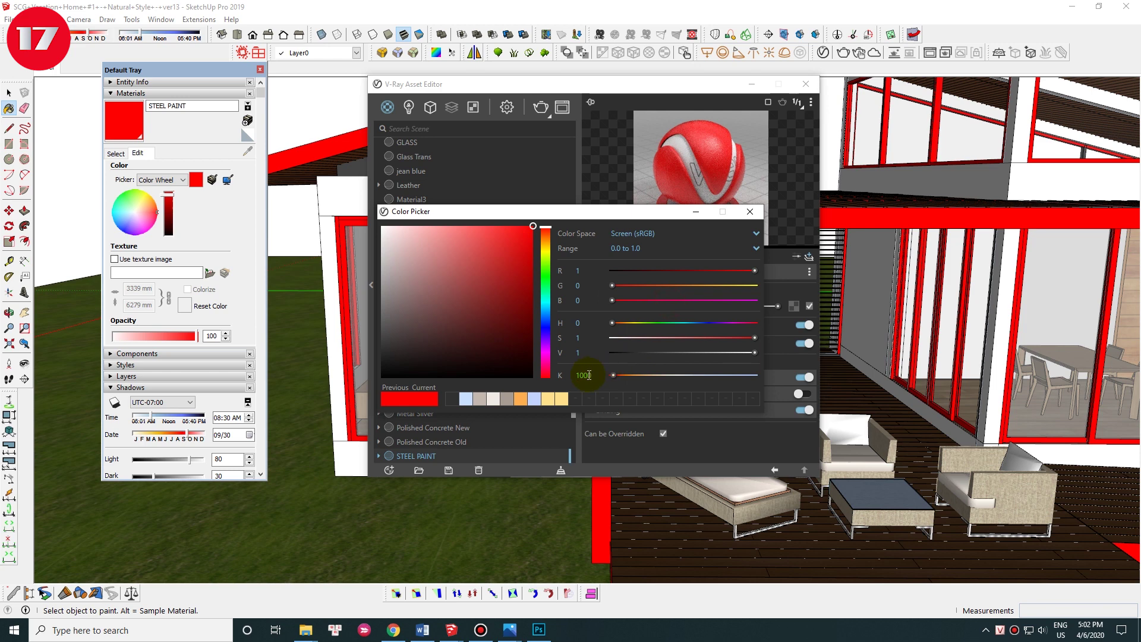
click(456, 404)
click(750, 211)
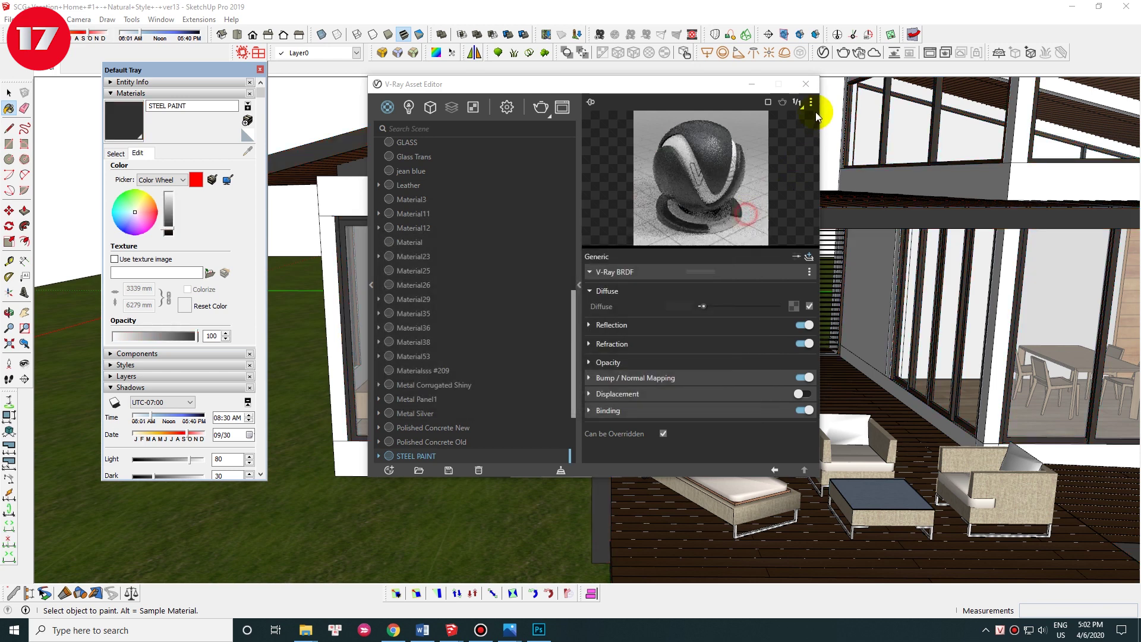
Step: Set the GLASS refraction colour to black
alt+click(962, 131)
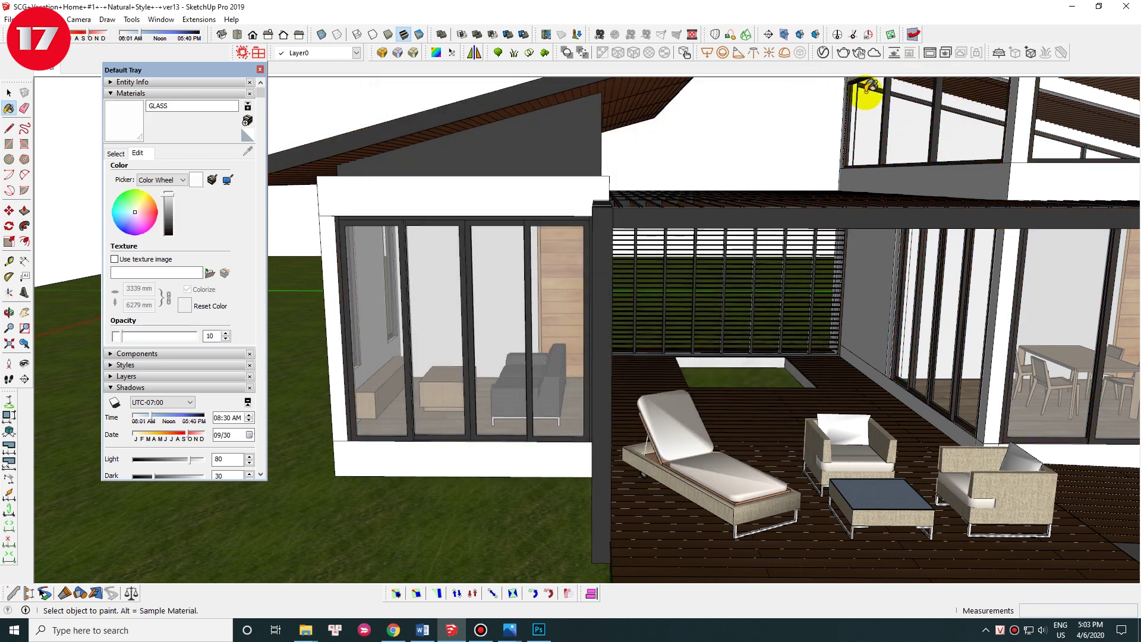
click(824, 53)
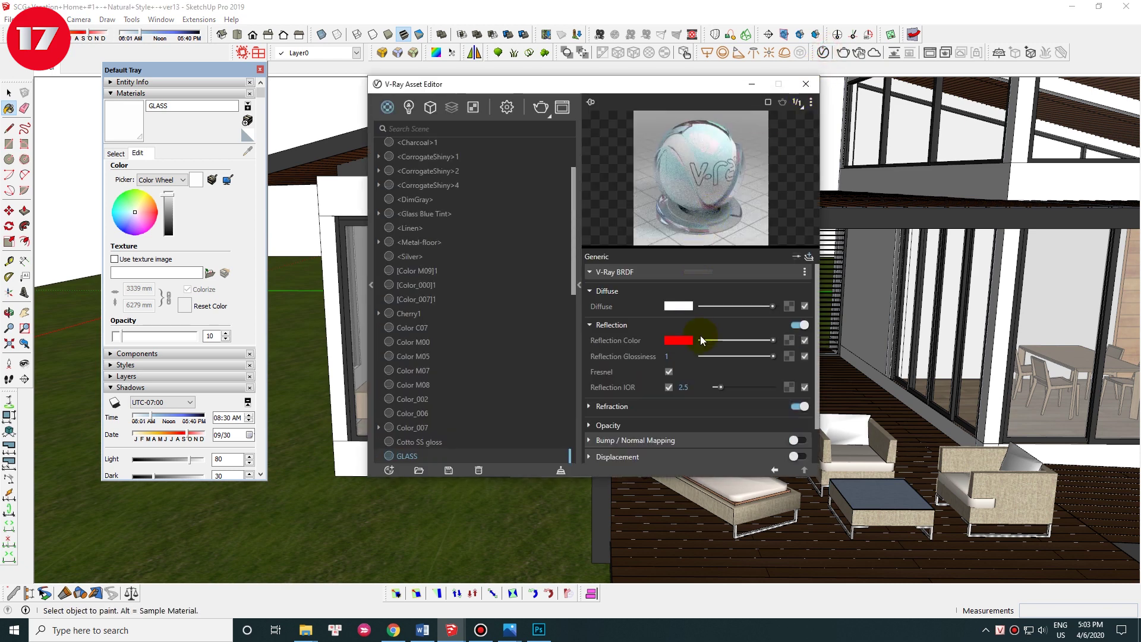
scroll(819, 333, down, 1)
click(620, 373)
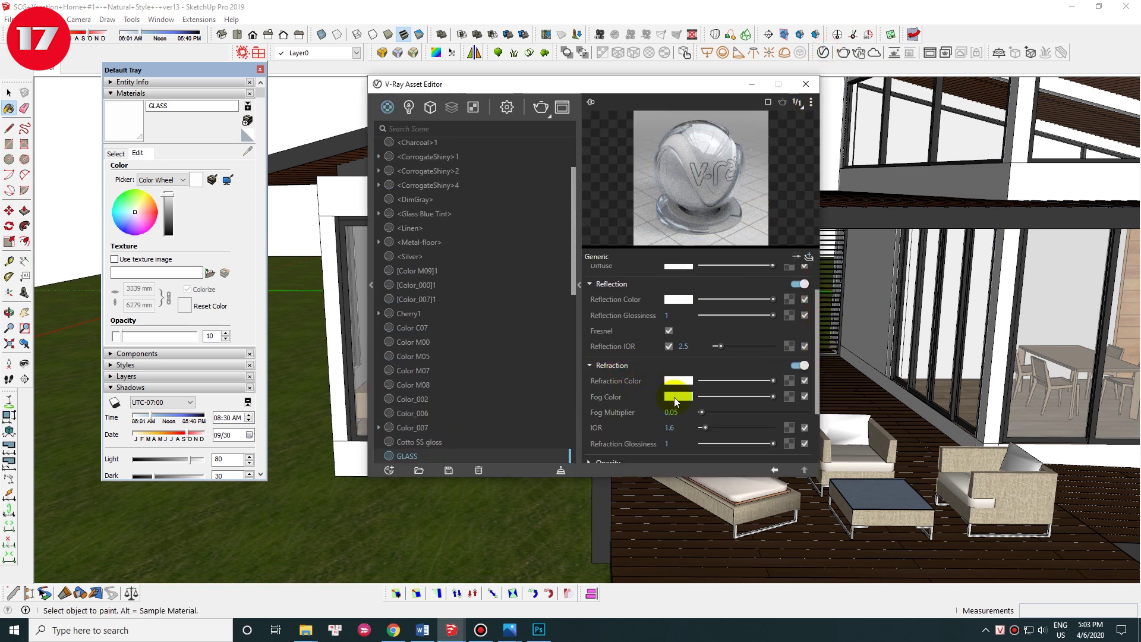
click(666, 384)
drag(416, 357, 338, 387)
Step: Set the GLASS diffuse colour to green
scroll(819, 328, up, 1)
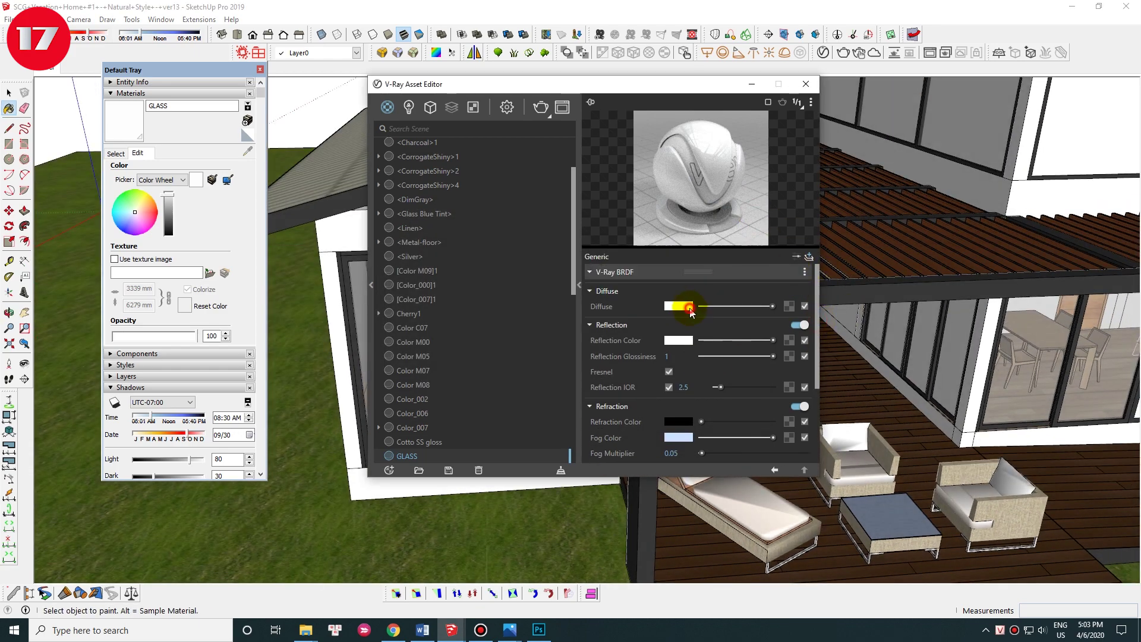
click(678, 300)
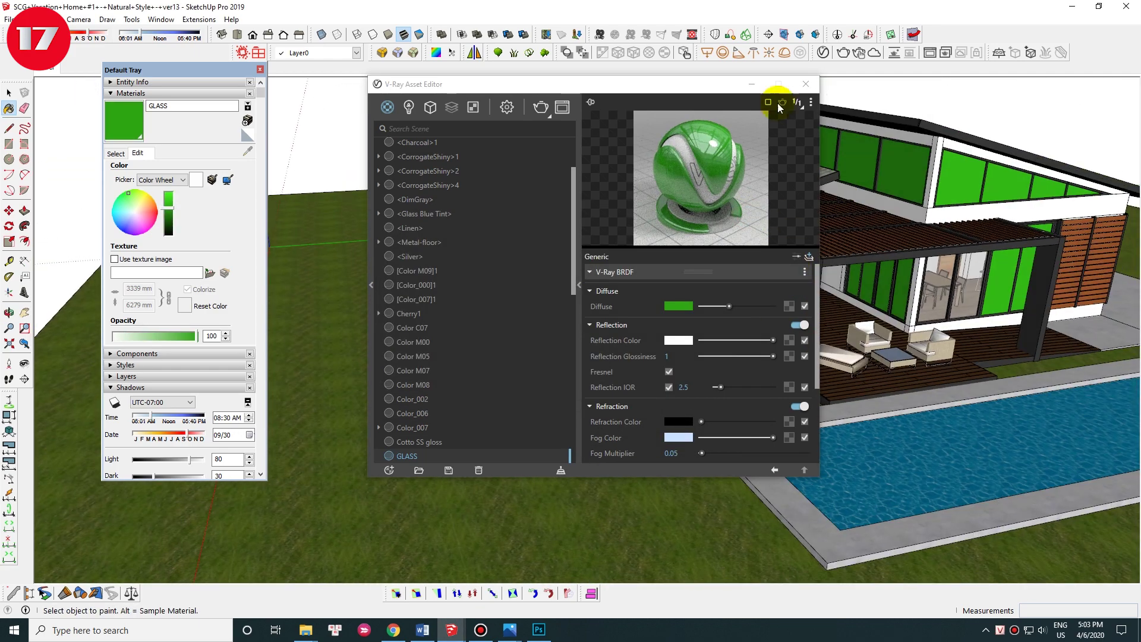
click(806, 83)
middle_drag(964, 324, 879, 319)
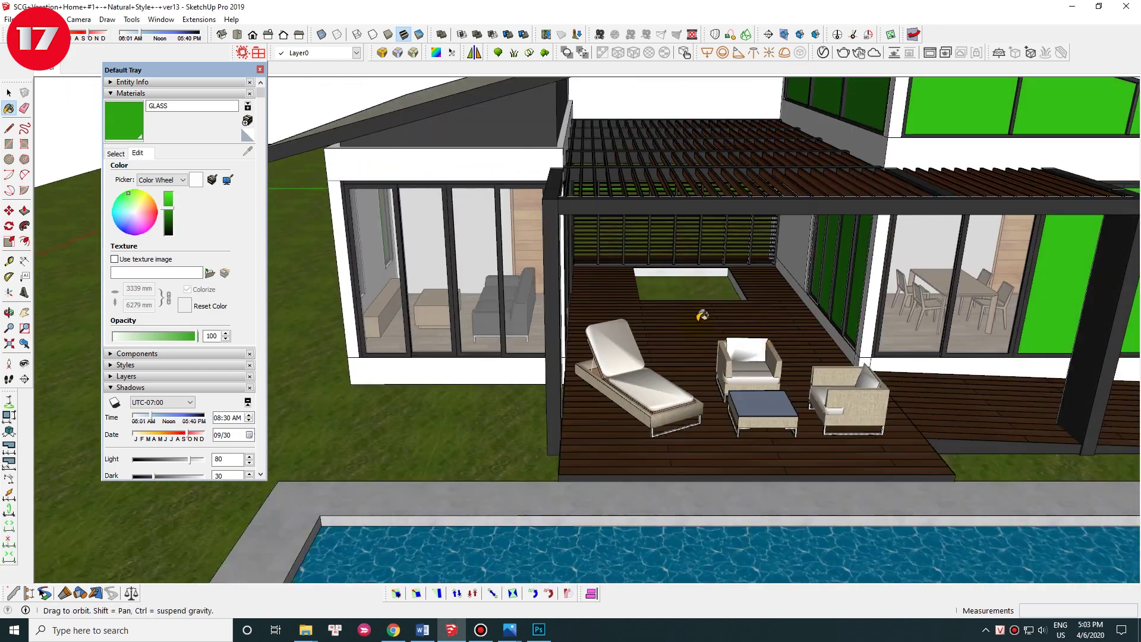
Step: Paint the glass door with the GLASS material
key(space)
click(870, 272)
click(870, 272)
key(b)
scroll(870, 255, up, 3)
key(alt)
click(860, 244)
scroll(859, 286, down, 5)
key(space)
scroll(709, 314, up, 3)
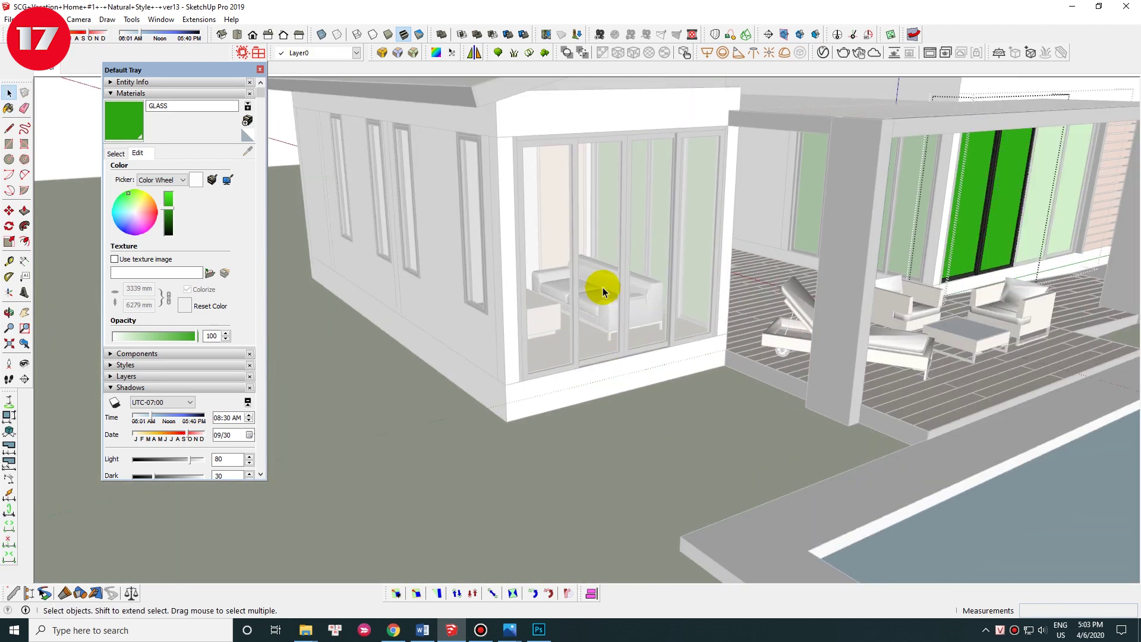
Step: Paint a pane inside the living-room glass door with GLASS
click(605, 297)
double_click(602, 291)
scroll(595, 282, up, 2)
scroll(597, 286, up, 2)
click(602, 288)
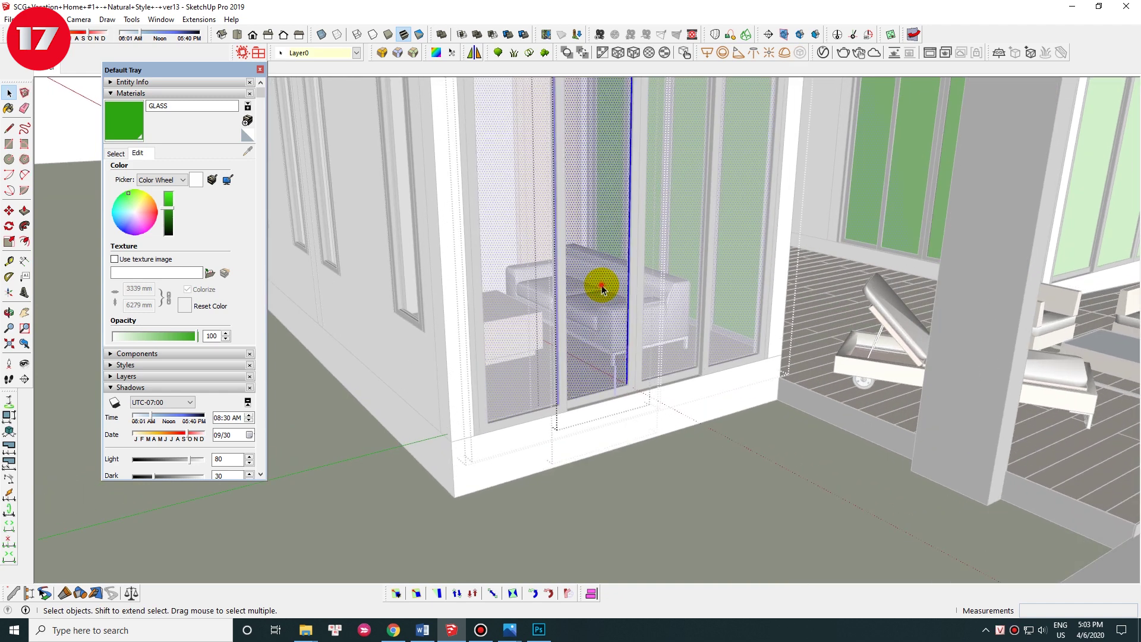
click(602, 255)
scroll(683, 368, down, 5)
Step: Paint the side door's glass with GLASS
middle_drag(751, 408, 693, 378)
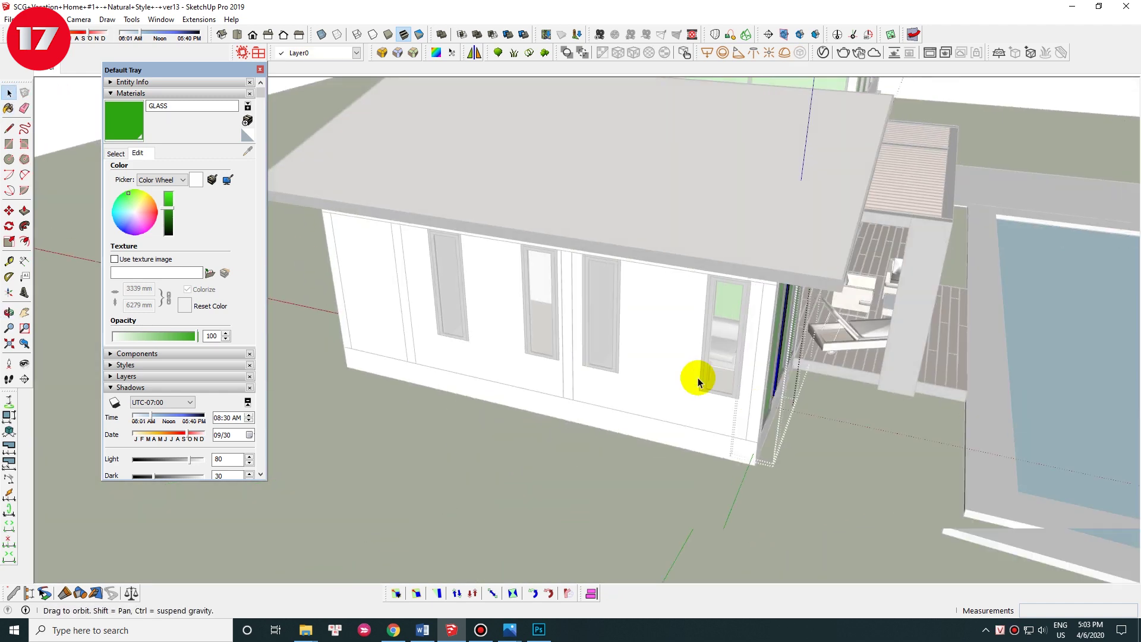
scroll(742, 318, up, 2)
click(742, 317)
double_click(742, 316)
click(742, 317)
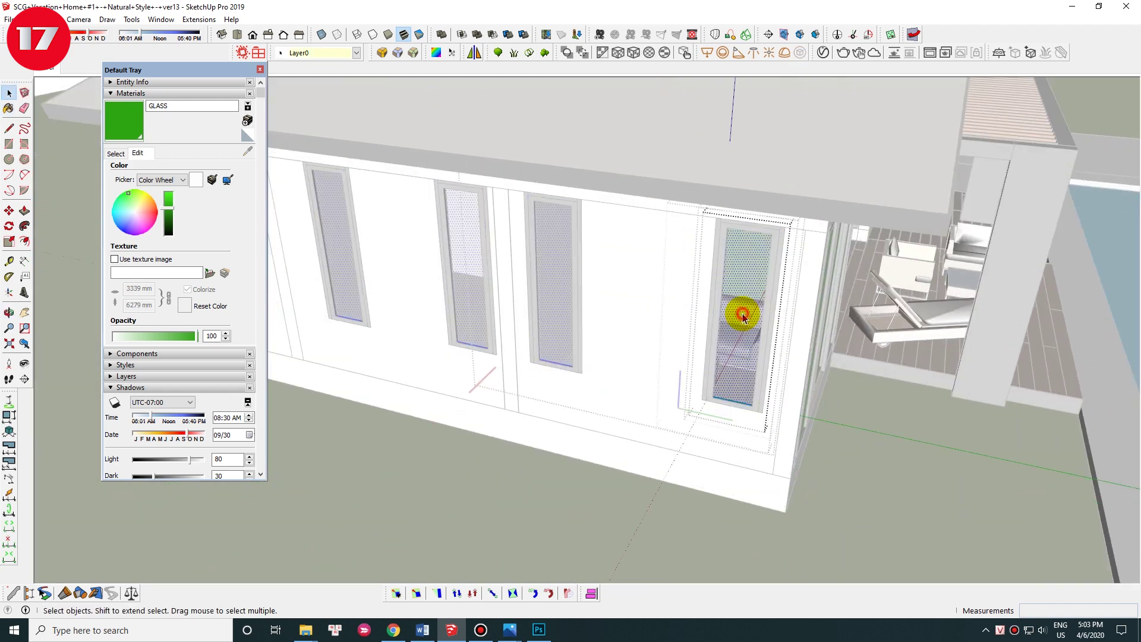
scroll(743, 313, up, 2)
key(b)
click(747, 307)
scroll(772, 356, down, 2)
scroll(937, 395, down, 3)
Step: Paint the right window's glass with GLASS
middle_drag(830, 377, 796, 328)
key(space)
scroll(832, 327, up, 3)
scroll(853, 331, up, 2)
scroll(843, 333, up, 2)
double_click(847, 339)
click(846, 340)
key(b)
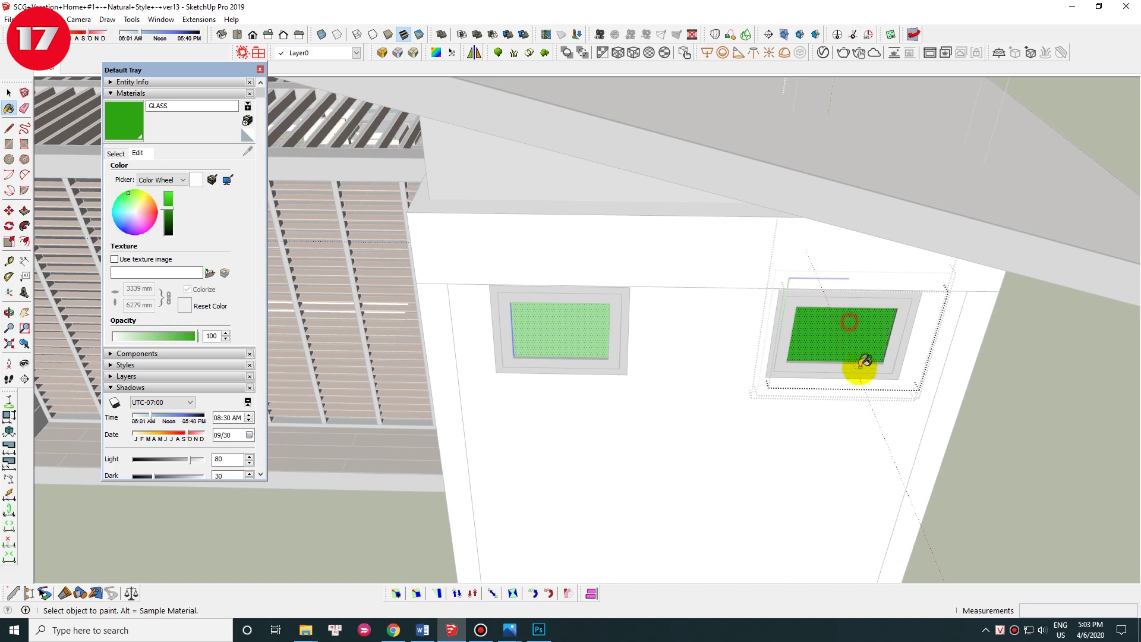
click(841, 333)
scroll(862, 376, down, 3)
scroll(861, 376, down, 4)
mouse_move(754, 443)
middle_down()
mouse_move(760, 382)
mouse_move(565, 371)
mouse_move(585, 392)
mouse_move(737, 246)
middle_up()
key(Escape)
Step: Place the camera on the lawn and turn it toward the house
click(8, 363)
click(755, 333)
mouse_move(755, 333)
mouse_down()
mouse_move(452, 355)
mouse_move(555, 390)
mouse_move(504, 349)
mouse_up()
key(space)
middle_drag(503, 349, 886, 109)
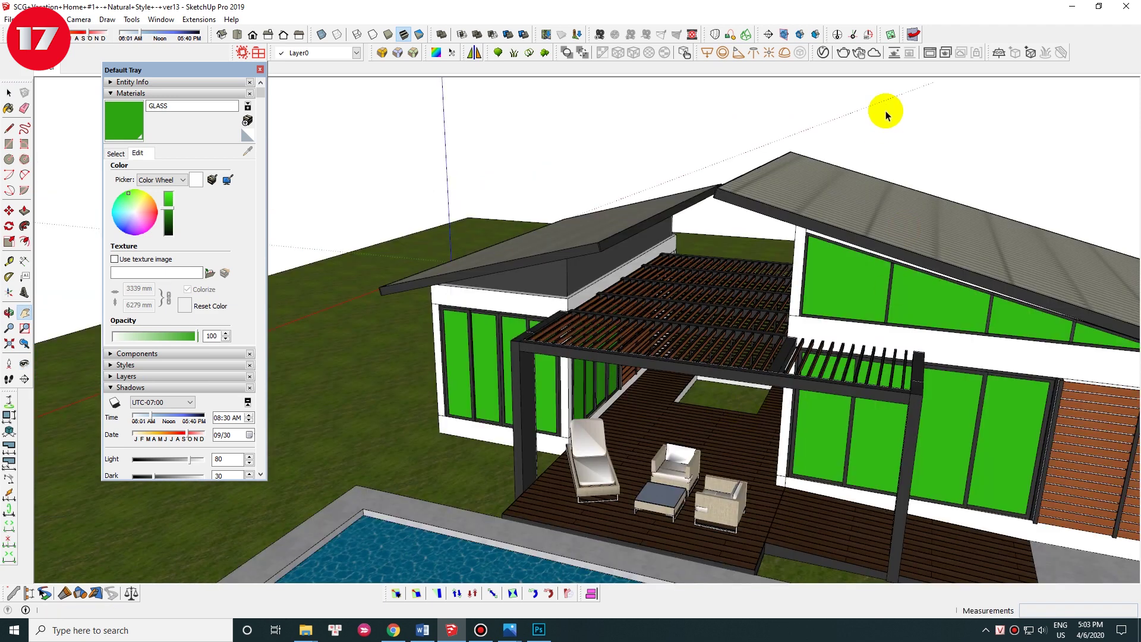
Step: Reset the GLASS diffuse colour to white in the V-Ray material editor
click(823, 53)
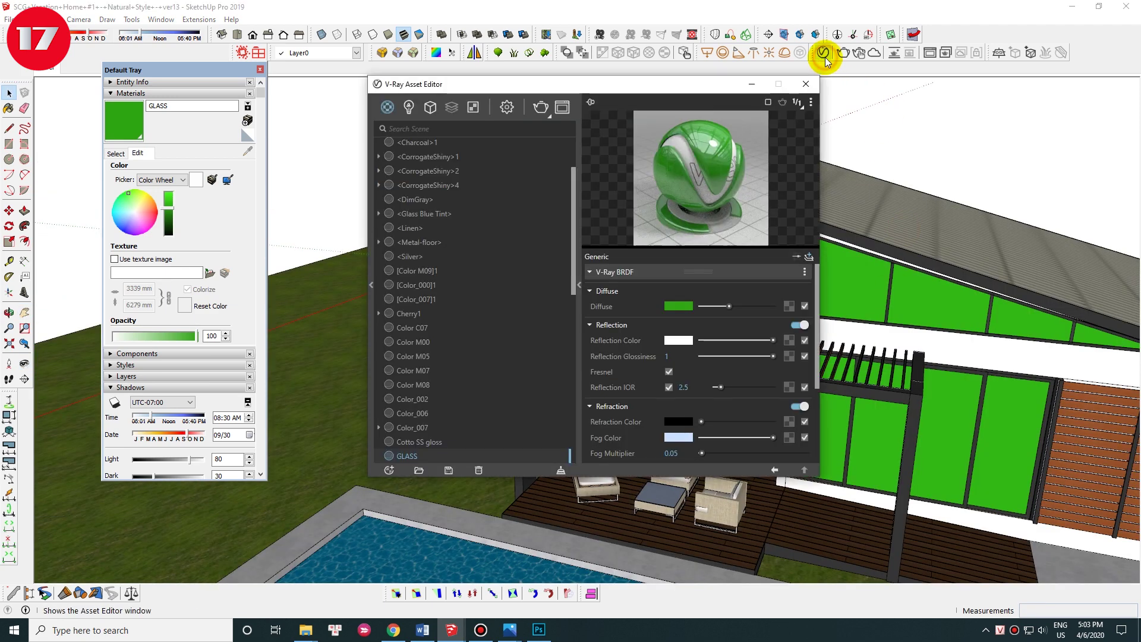
click(683, 308)
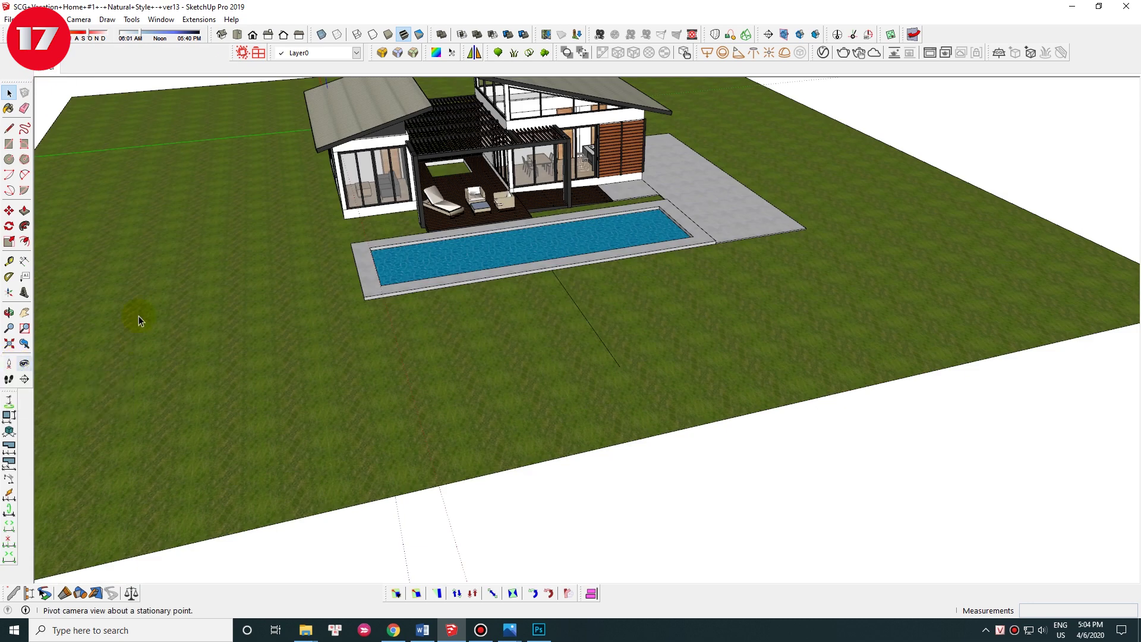
right_click(51, 69)
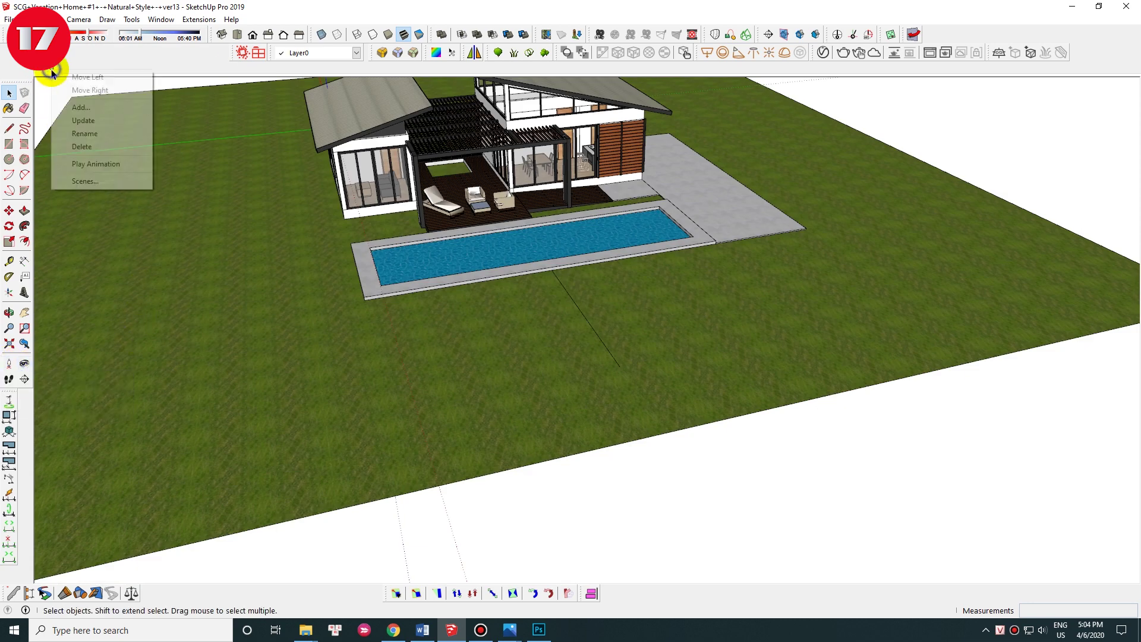
Step: Delete the Cover scene and confirm the deletion
click(74, 145)
click(559, 338)
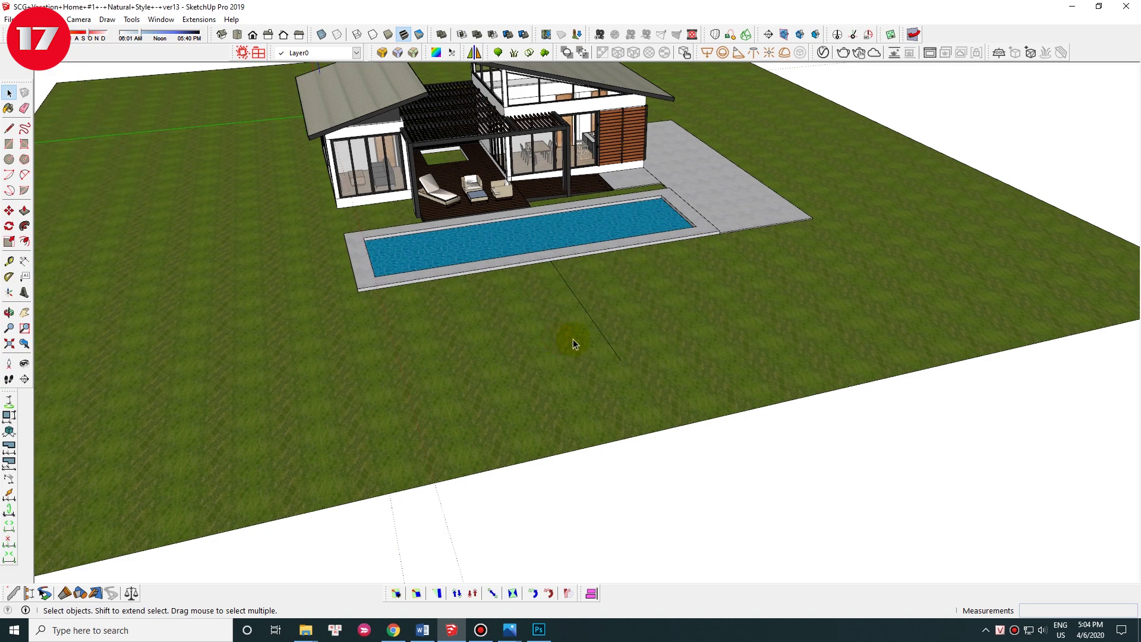
mouse_move(670, 353)
middle_down()
mouse_move(651, 425)
mouse_move(543, 394)
middle_up()
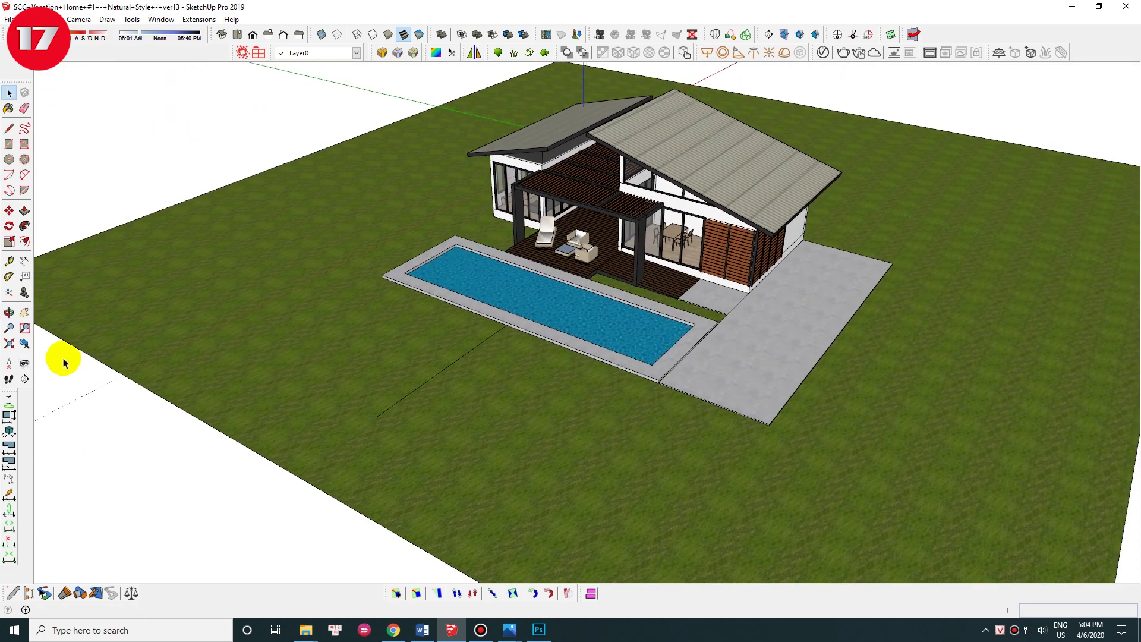
Step: Place the camera at eye level on the lawn and turn it to face the house front
click(10, 365)
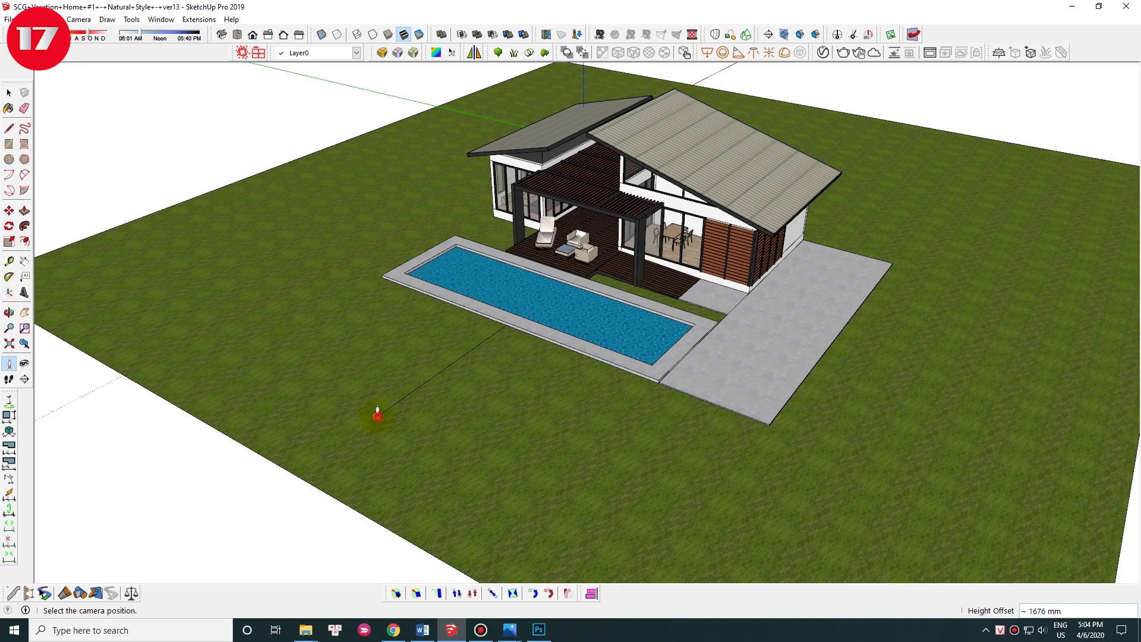
click(377, 414)
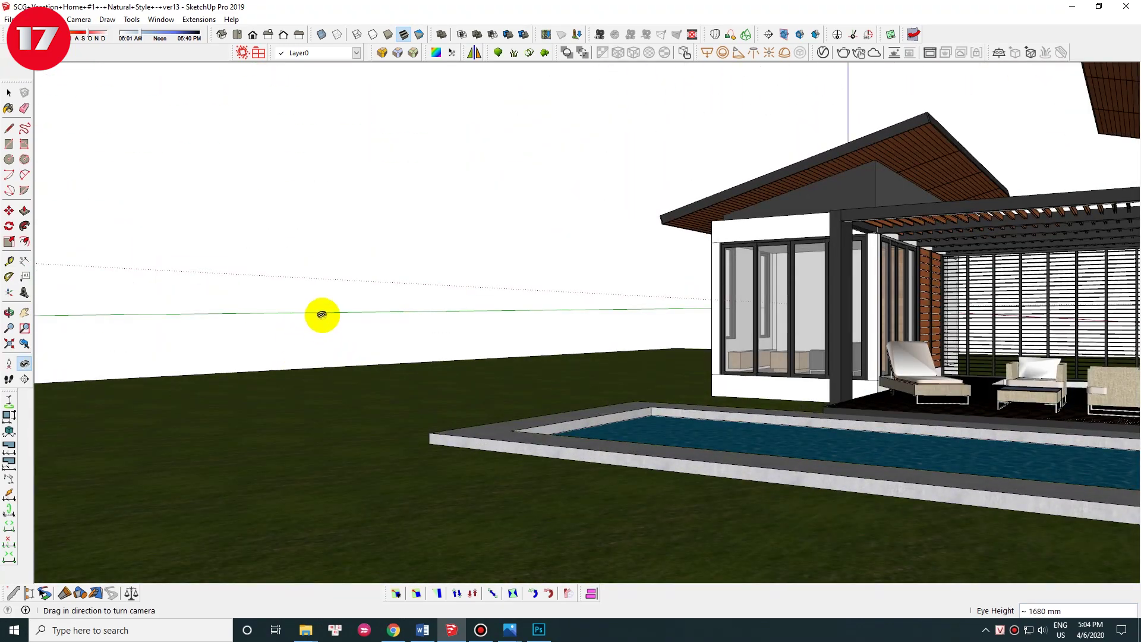
mouse_move(392, 278)
mouse_down()
mouse_move(551, 268)
mouse_move(565, 247)
mouse_up()
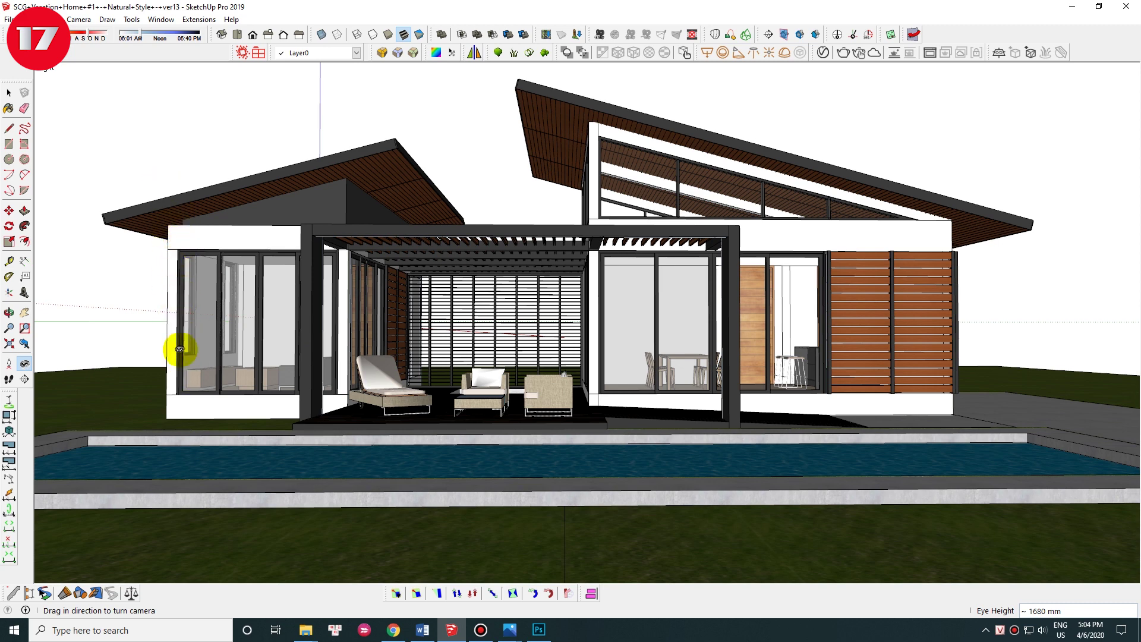
Step: Switch the camera to two-point perspective and frame the house front
click(80, 23)
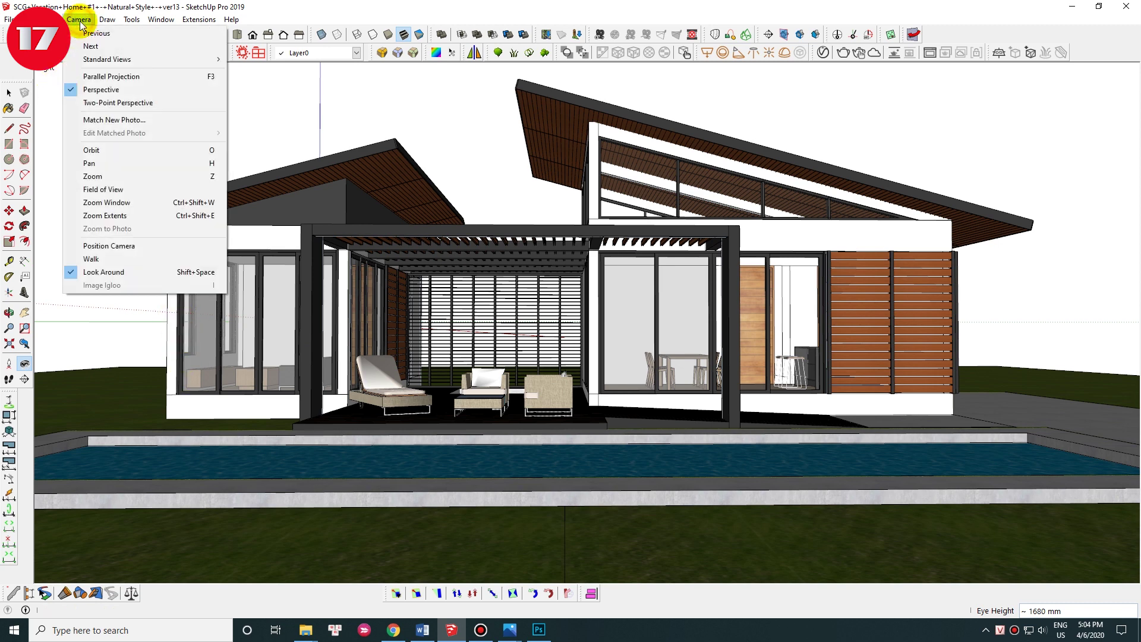
click(131, 104)
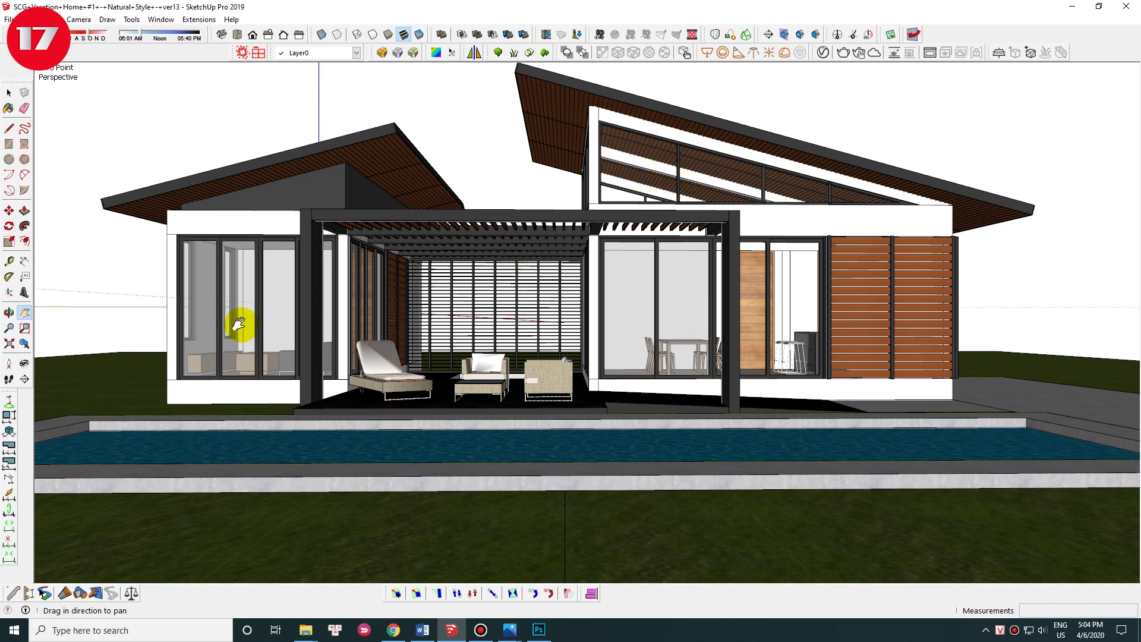
mouse_move(333, 273)
mouse_down()
mouse_move(560, 254)
mouse_move(688, 275)
mouse_move(570, 254)
mouse_move(567, 274)
mouse_move(556, 262)
mouse_move(591, 279)
mouse_move(545, 279)
mouse_move(628, 288)
mouse_move(547, 285)
mouse_move(579, 285)
mouse_move(559, 294)
mouse_up()
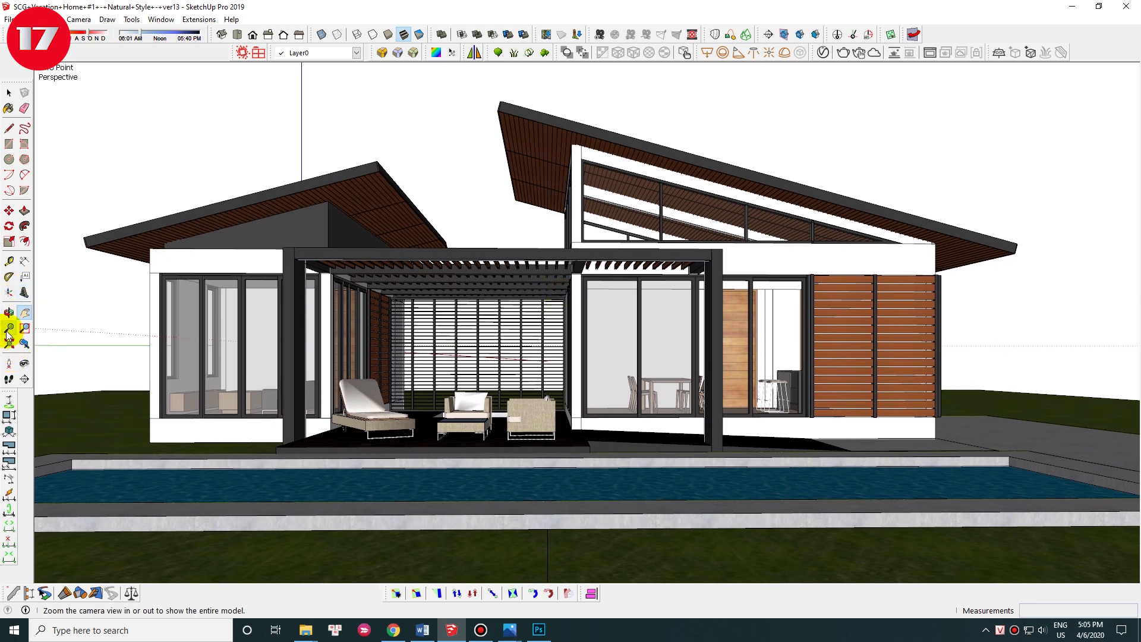
scroll(553, 278, up, 2)
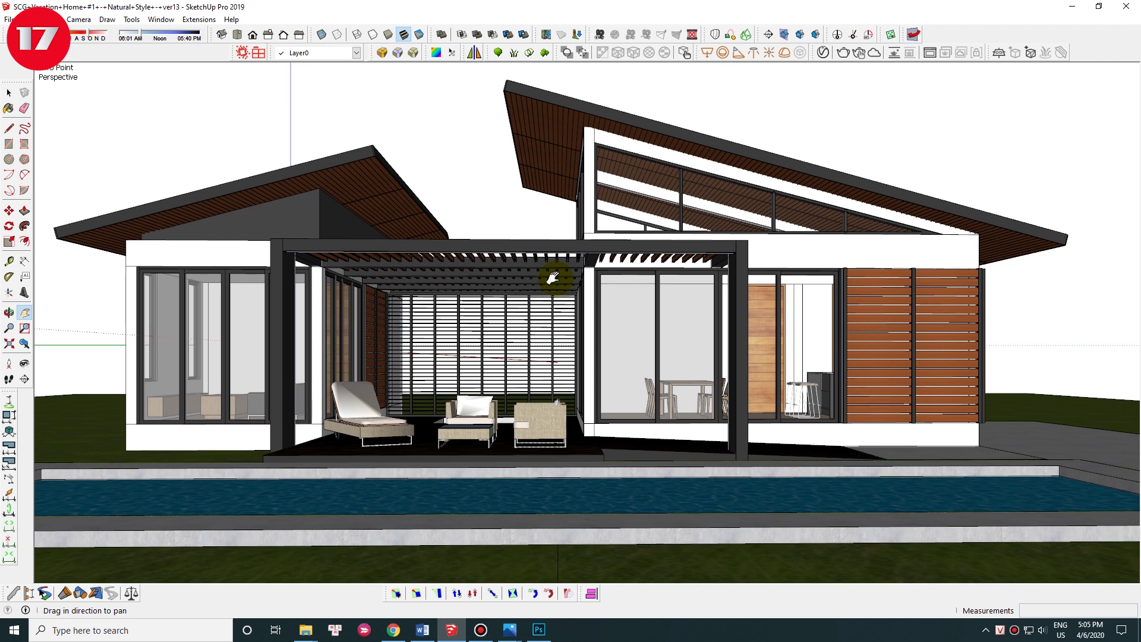
click(9, 327)
scroll(509, 338, down, 2)
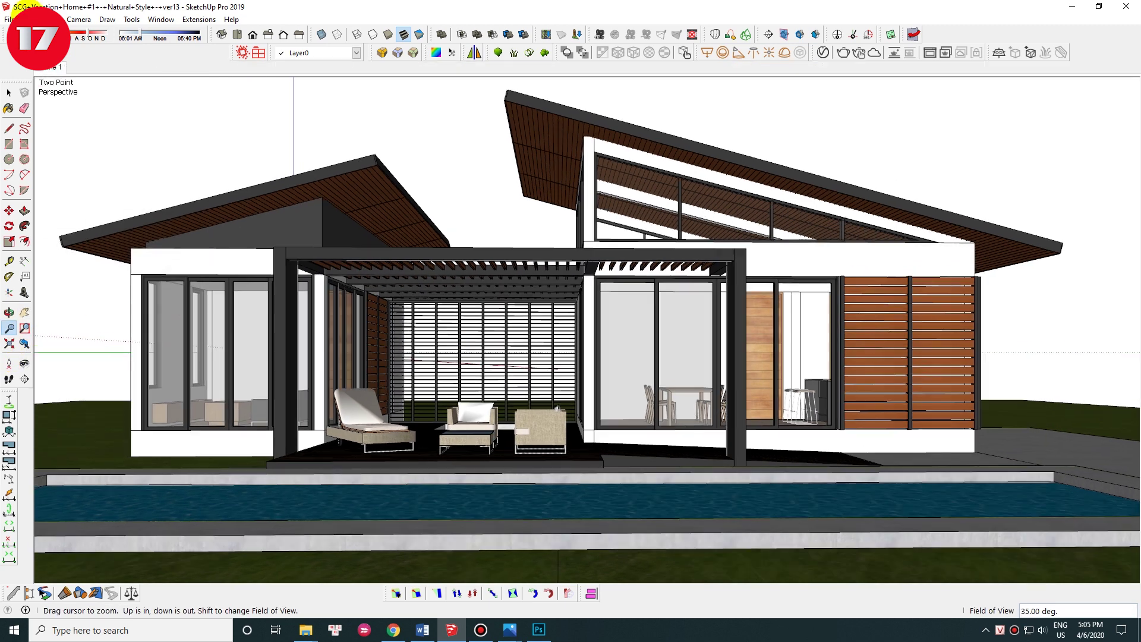
click(25, 19)
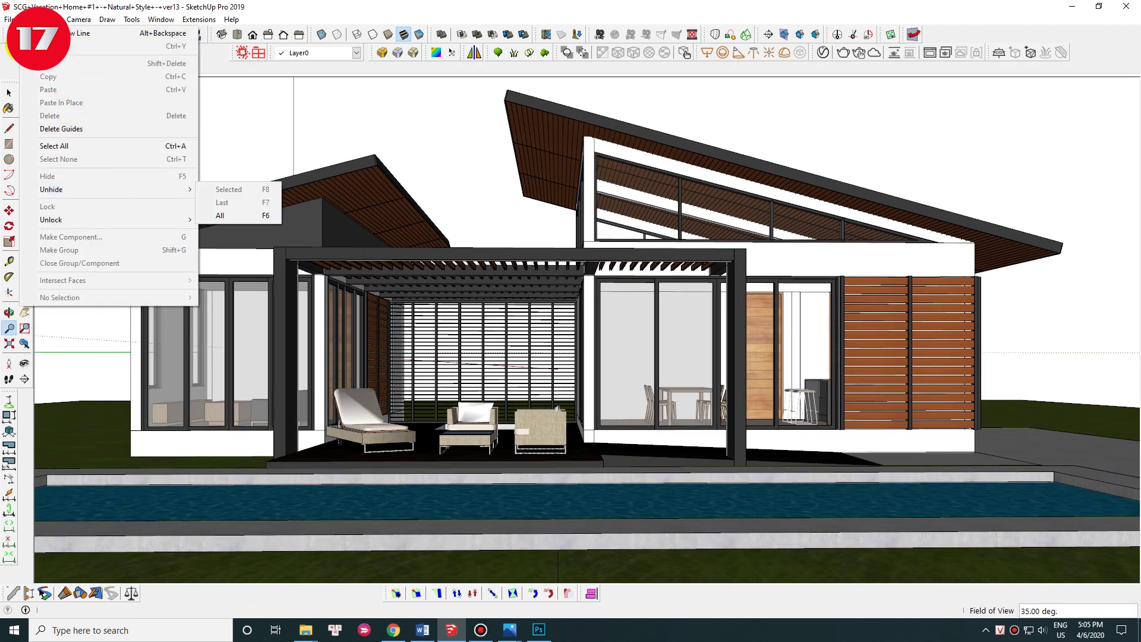
mouse_move(89, 219)
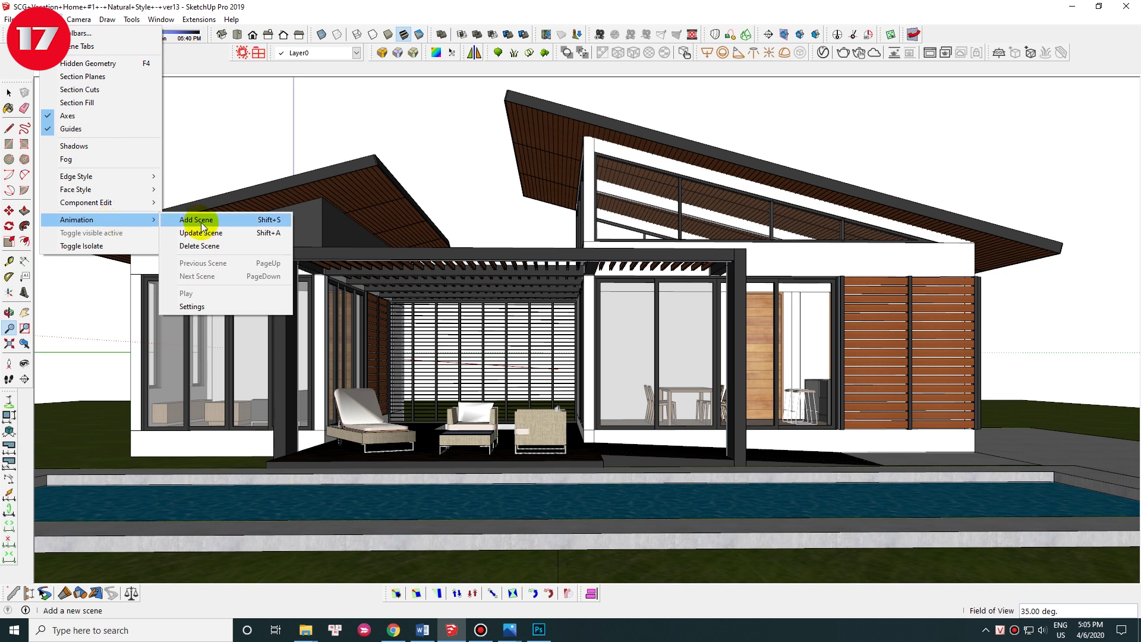
Step: Add the framed view as a new scene and update it with the current view
click(204, 225)
right_click(48, 68)
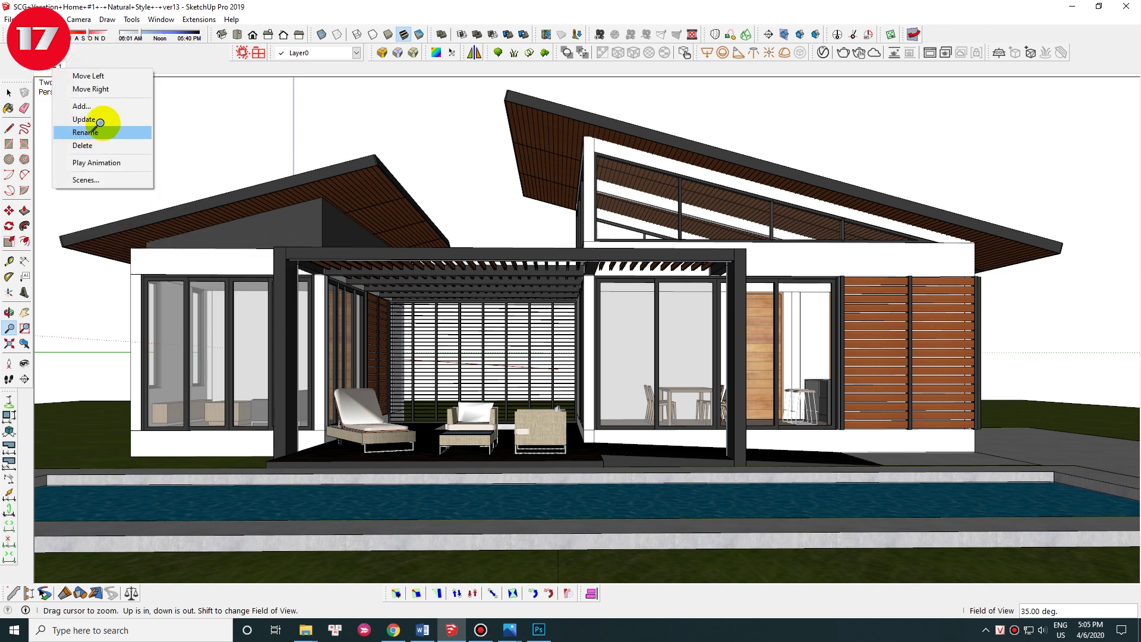
click(51, 67)
right_click(51, 67)
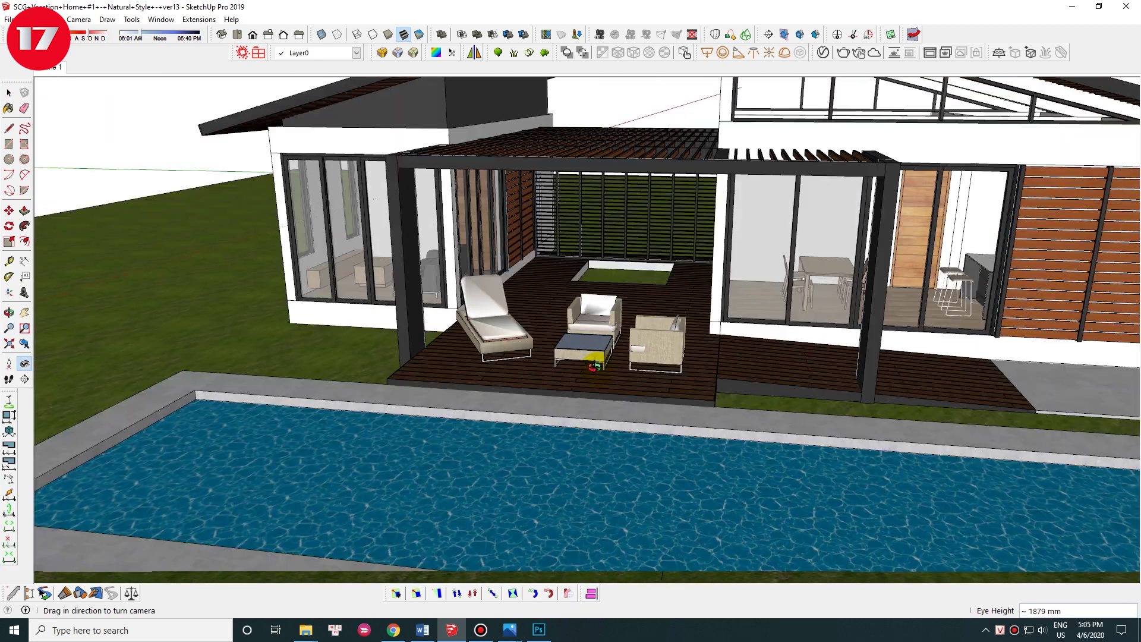
drag(593, 367, 360, 177)
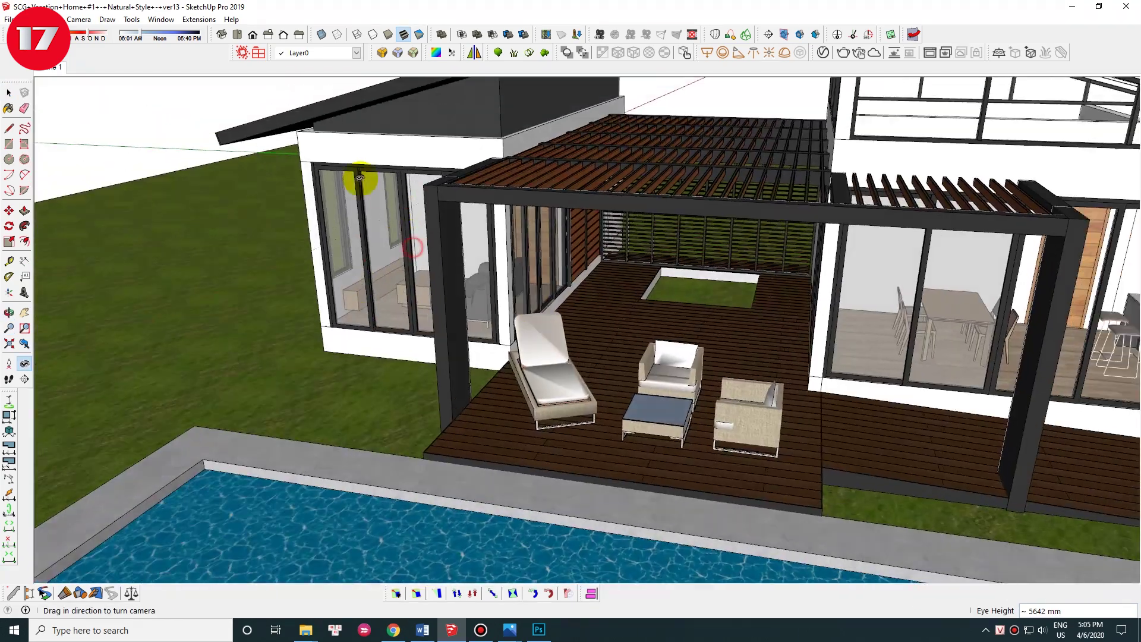
Step: Open the Materials tray and browse to the Colors library
middle_drag(360, 178, 580, 318)
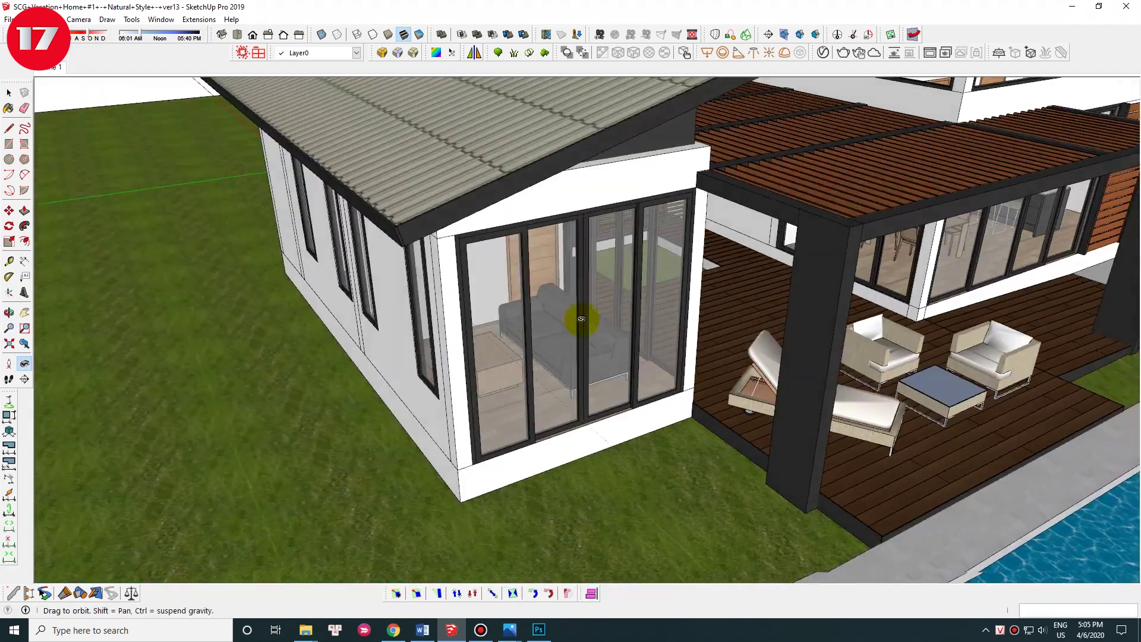
key(b)
middle_drag(618, 179, 531, 259)
key(space)
click(510, 172)
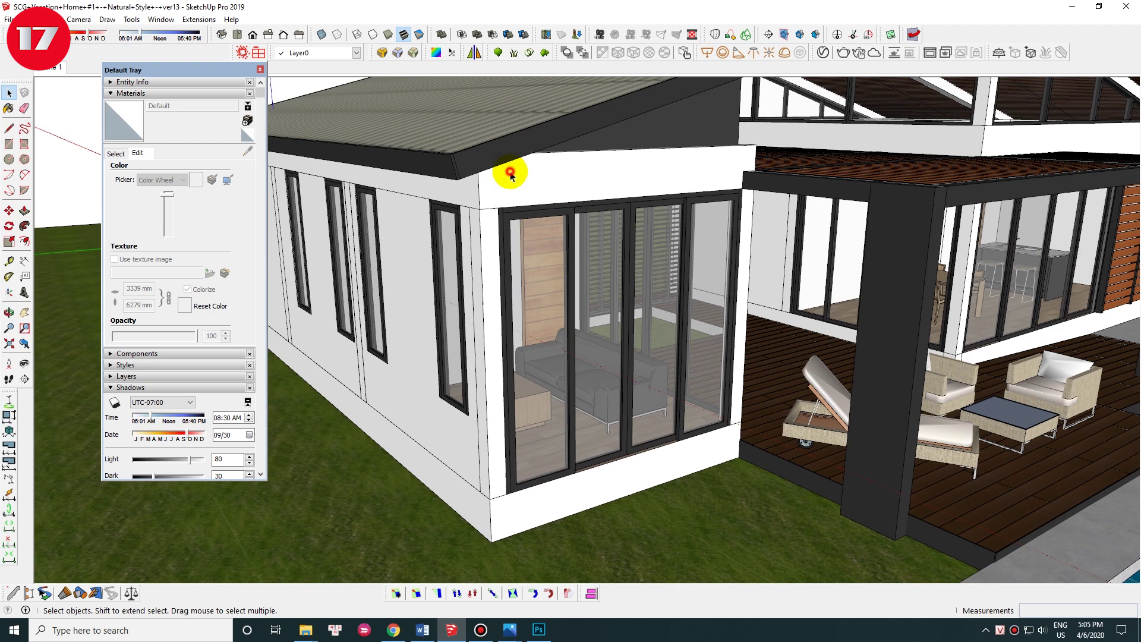
click(116, 152)
click(217, 171)
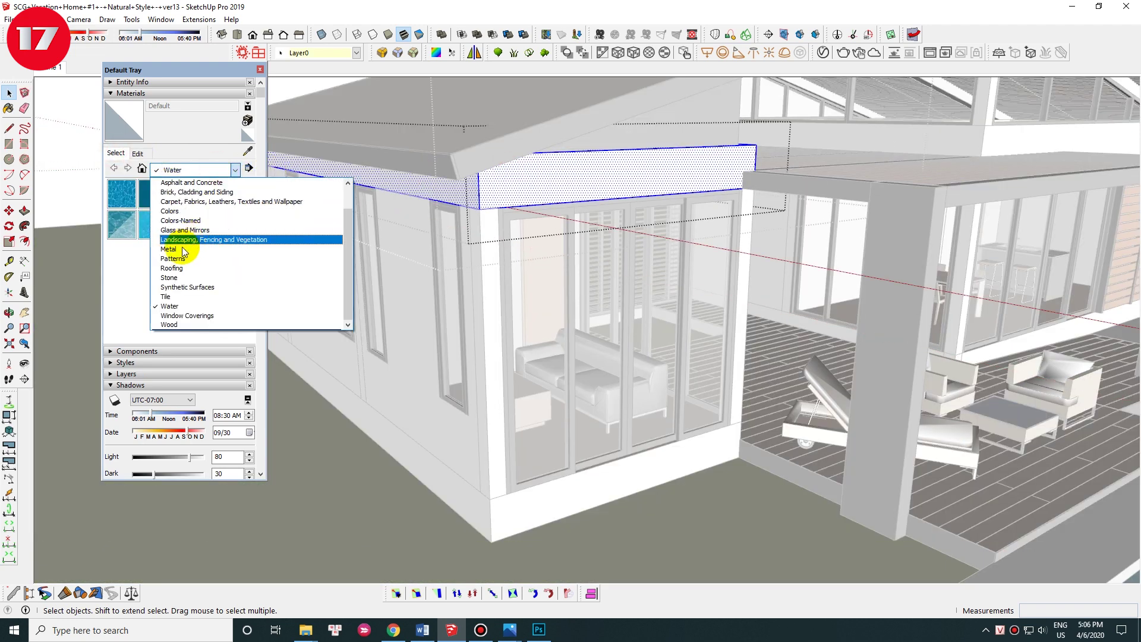
Step: Pick a swatch from the Colors library as the current paint material
click(254, 236)
key(b)
alt+click(534, 185)
click(190, 107)
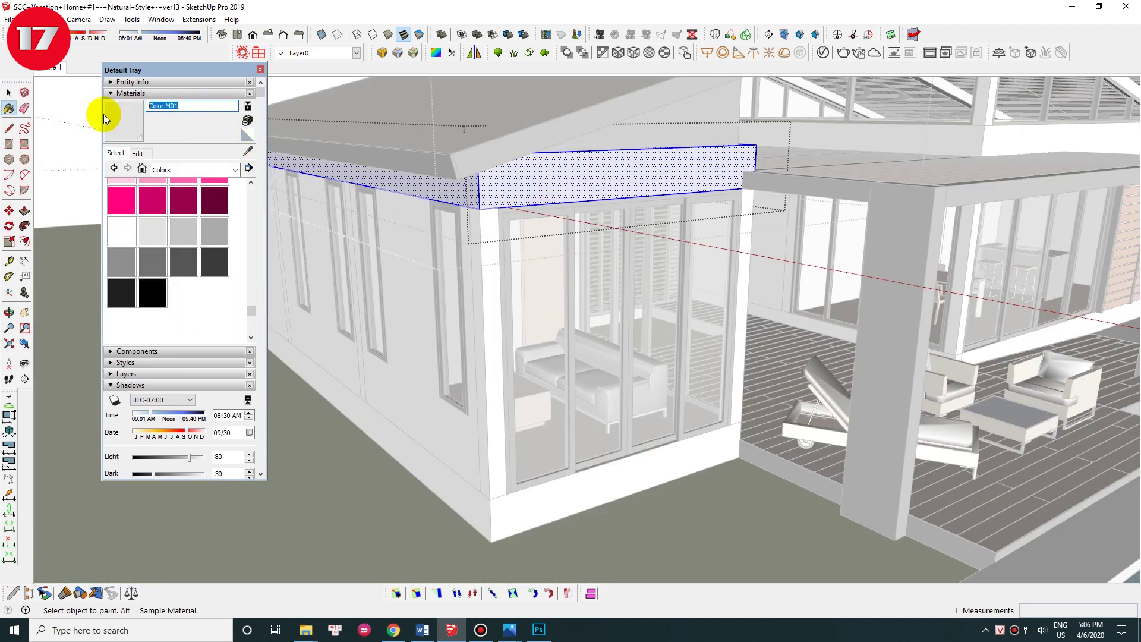
key(space)
click(407, 255)
Step: Open the wall group, select its wall face, and orbit up to the glass room
mouse_move(509, 164)
middle_down()
mouse_move(408, 254)
mouse_move(547, 394)
middle_up()
key(alt+x)
key(alt+x)
click(571, 493)
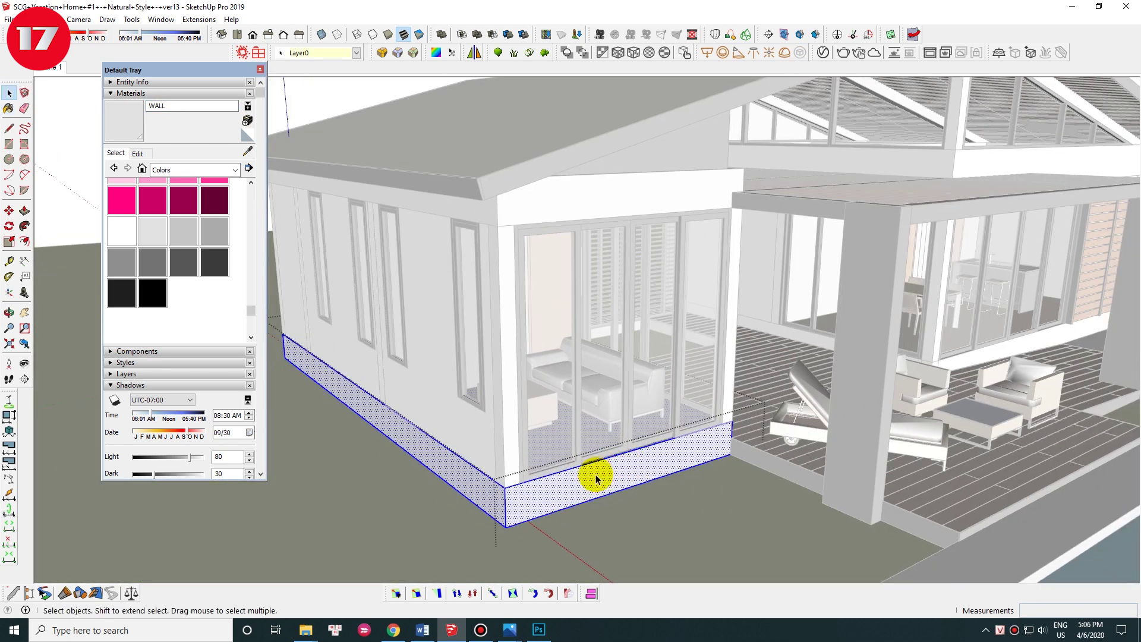
double_click(593, 471)
key(space)
mouse_move(576, 396)
middle_down()
mouse_move(438, 364)
mouse_move(678, 382)
mouse_move(542, 378)
mouse_move(764, 407)
mouse_move(672, 377)
mouse_move(527, 355)
mouse_move(667, 280)
middle_up()
click(542, 379)
scroll(667, 280, up, 5)
scroll(683, 324, up, 3)
mouse_move(683, 324)
middle_down()
mouse_move(616, 272)
mouse_move(624, 224)
middle_up()
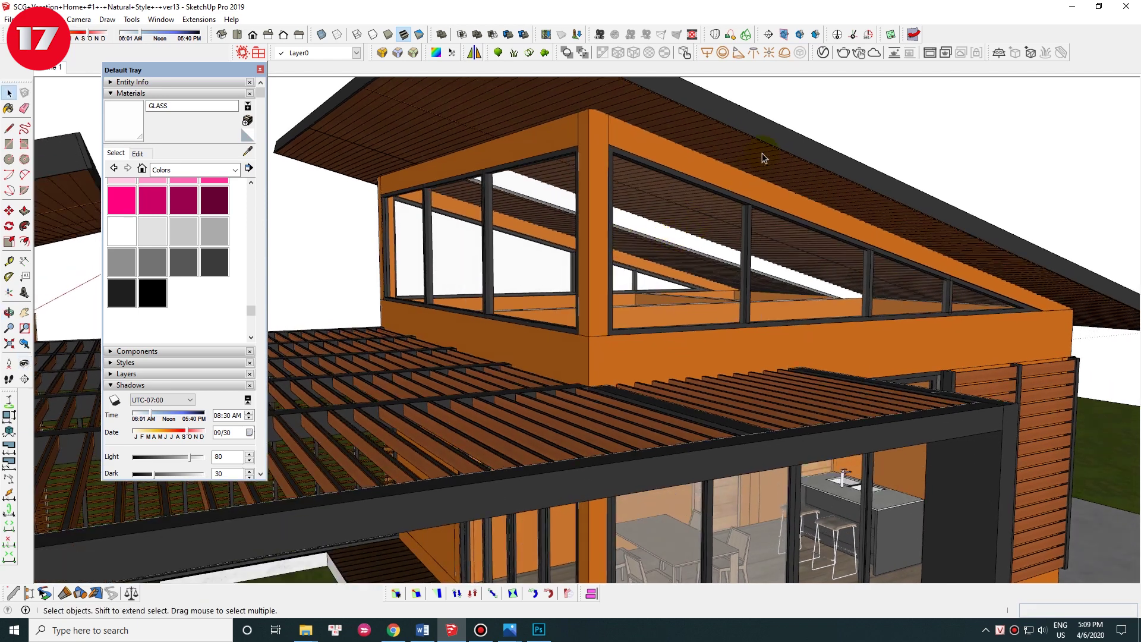
Step: Sample WALL in the V-Ray Asset Editor and change its diffuse colour to white
click(823, 54)
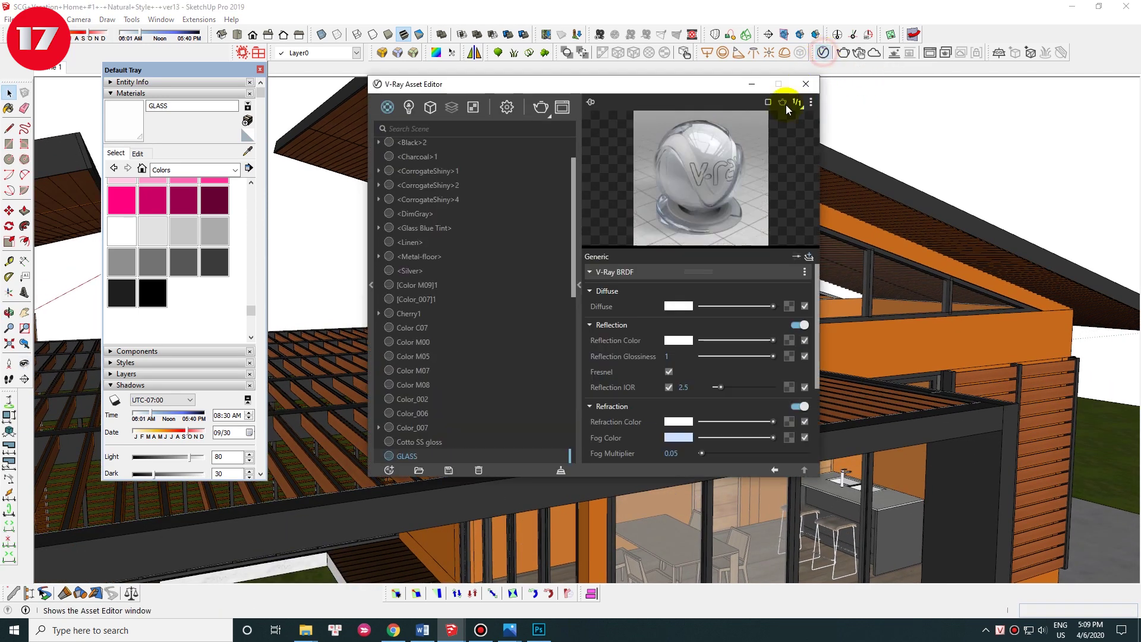
click(861, 228)
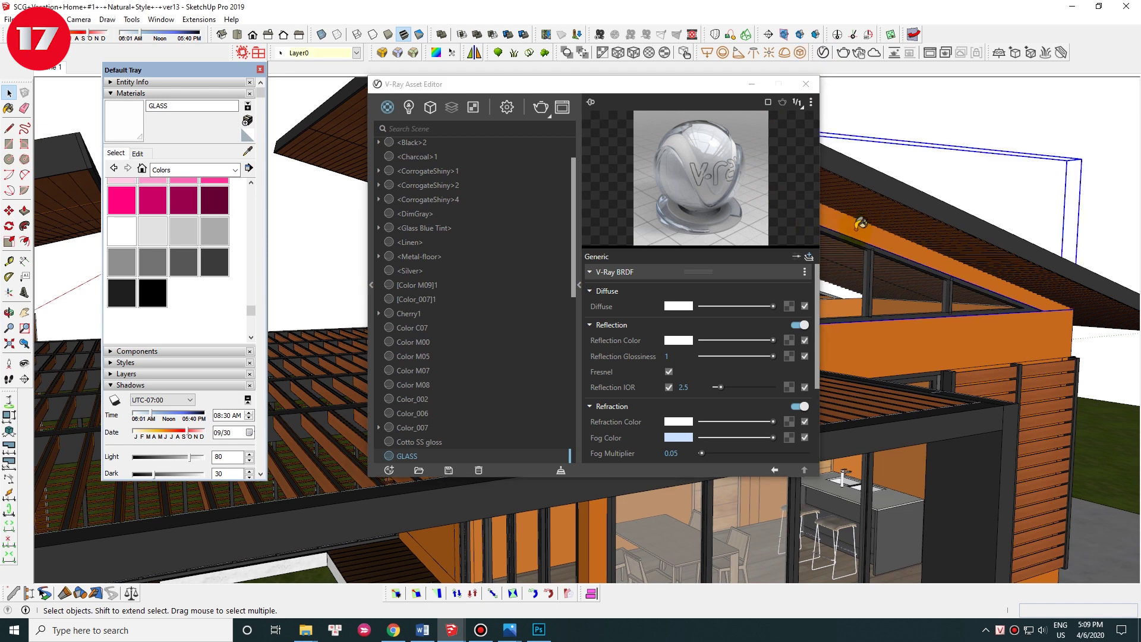
click(855, 225)
click(678, 306)
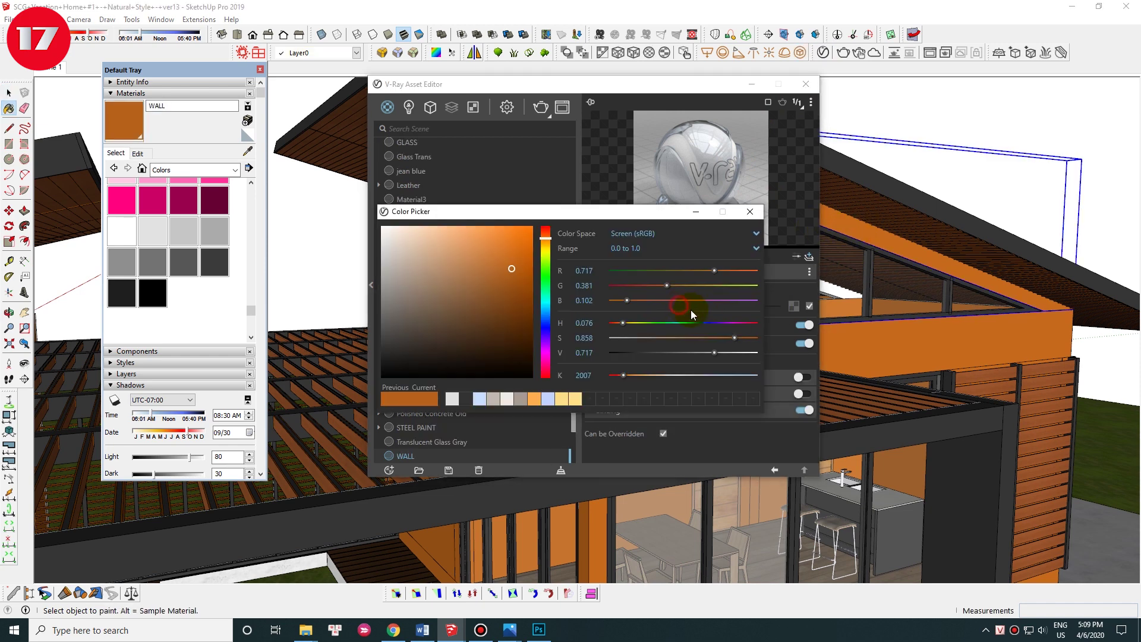
drag(511, 270, 322, 219)
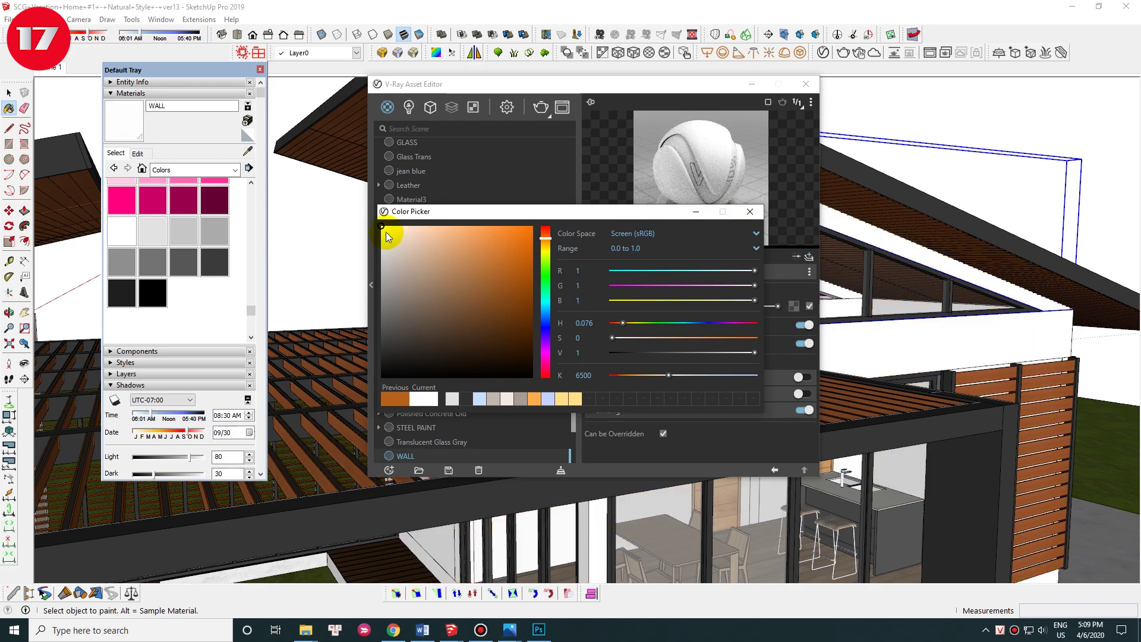
click(749, 211)
click(806, 84)
Step: Expand WALL's reflection settings and set its reflection colour
key(o)
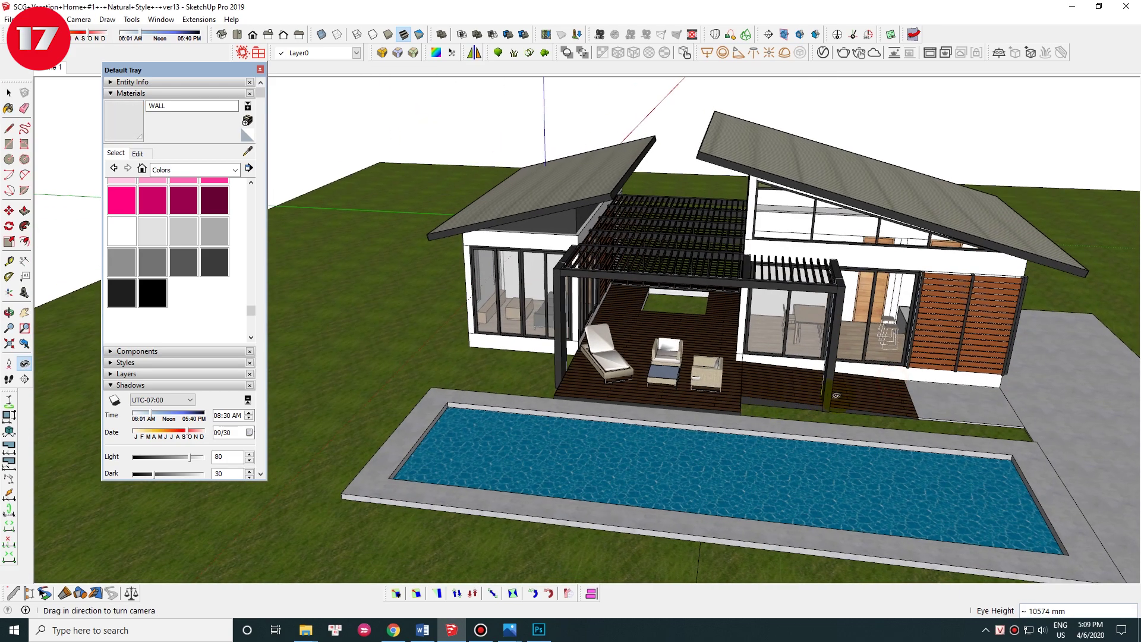
drag(1089, 364, 717, 373)
middle_drag(717, 373, 754, 336)
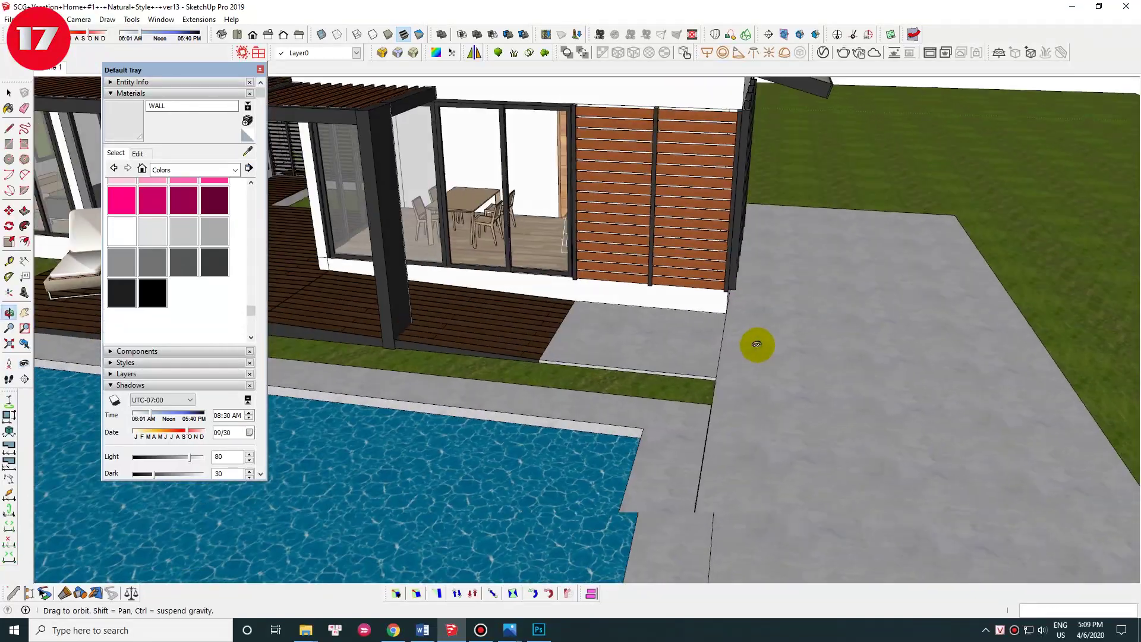
drag(675, 326, 493, 272)
middle_drag(494, 273, 742, 309)
middle_drag(623, 314, 821, 297)
mouse_move(821, 297)
mouse_down()
mouse_move(707, 311)
mouse_move(786, 308)
mouse_up()
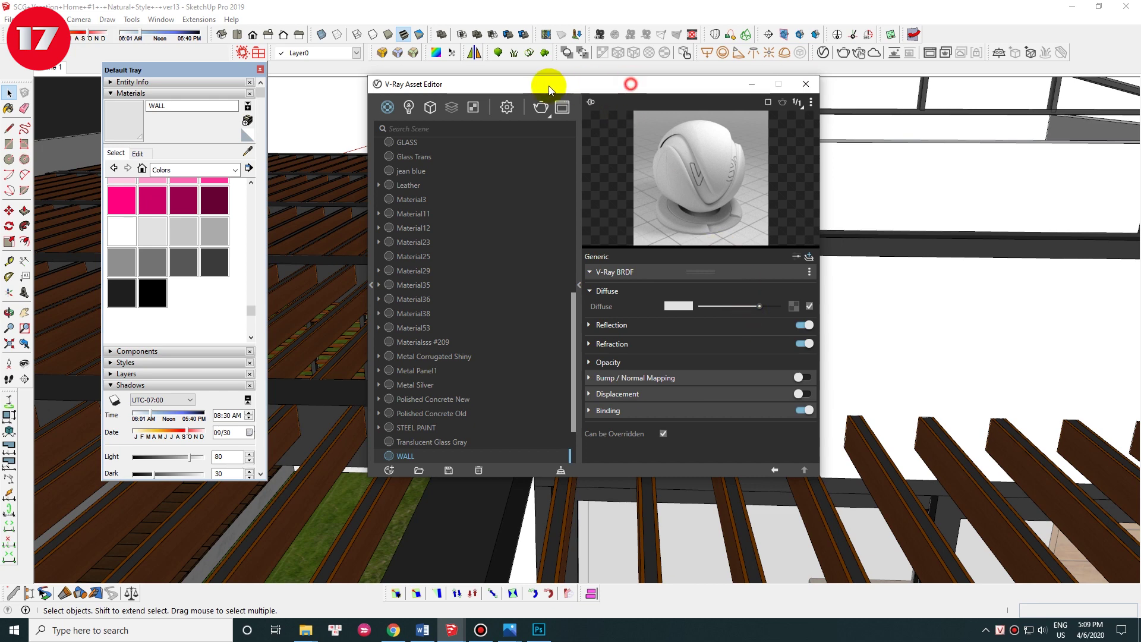
drag(562, 86, 478, 87)
click(529, 326)
click(590, 343)
click(386, 240)
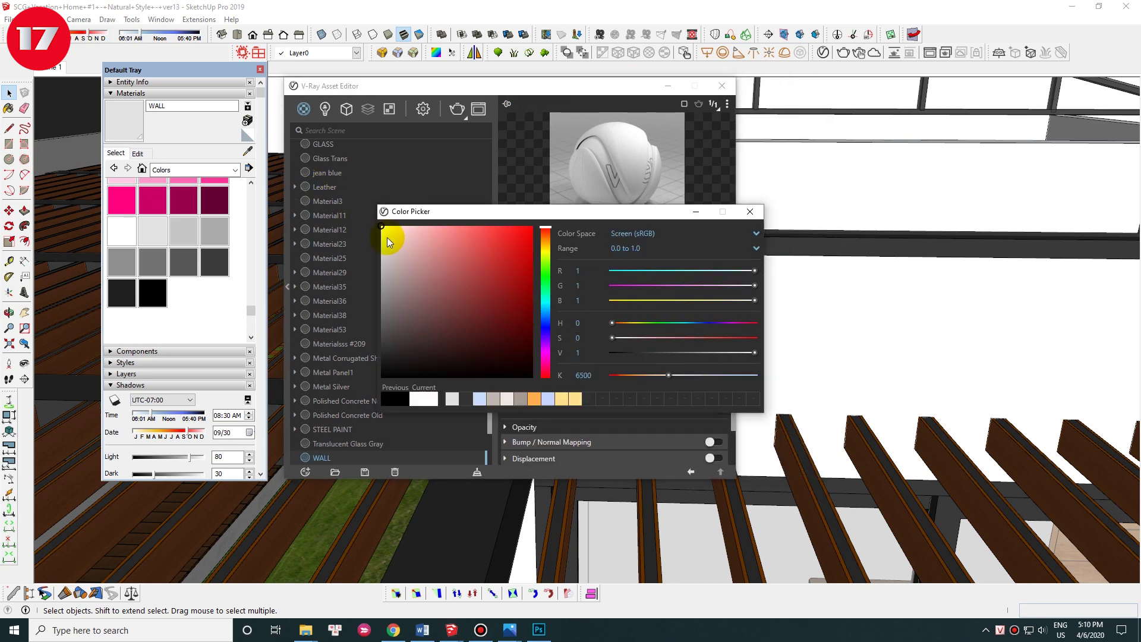
click(750, 211)
Step: Preview WALL on the Floor and Fabric scenes, ending on Floor
click(726, 104)
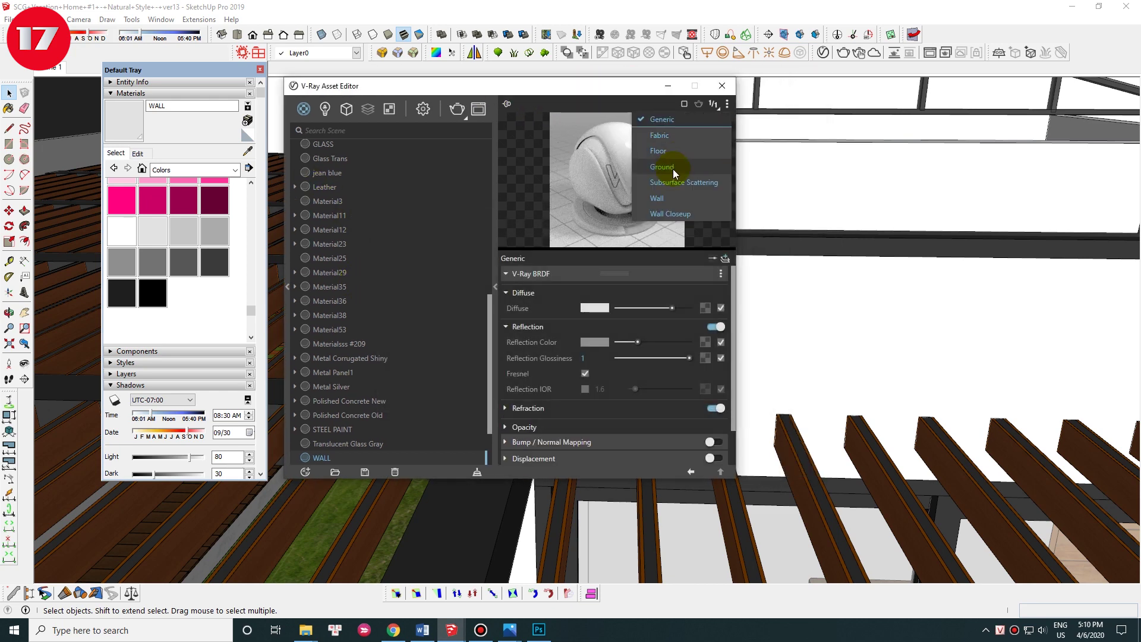
click(683, 146)
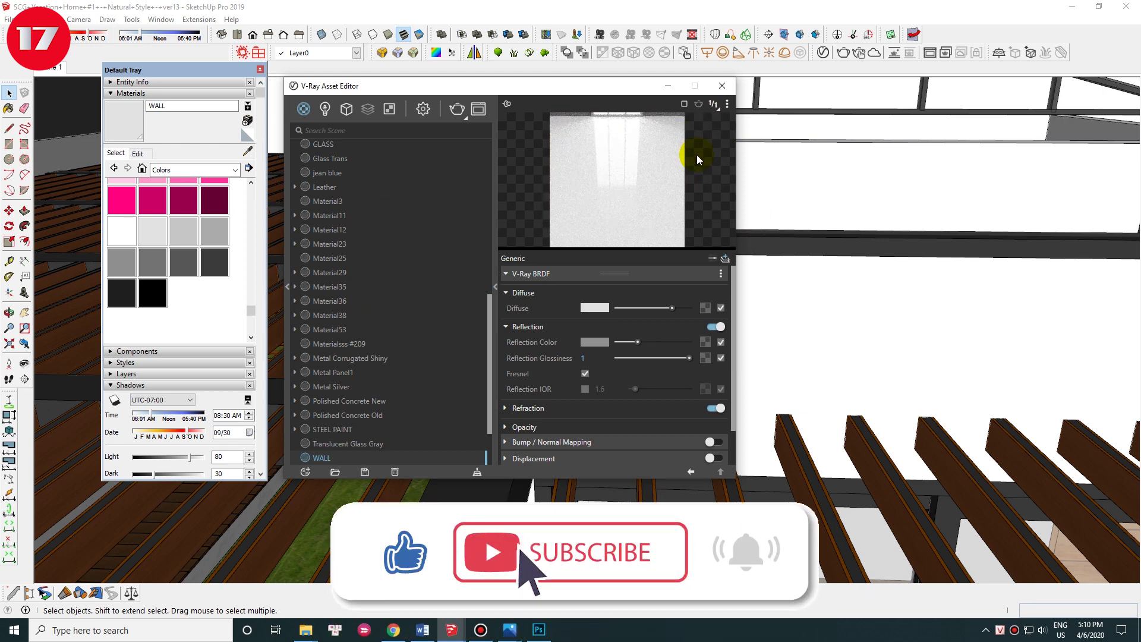
click(727, 105)
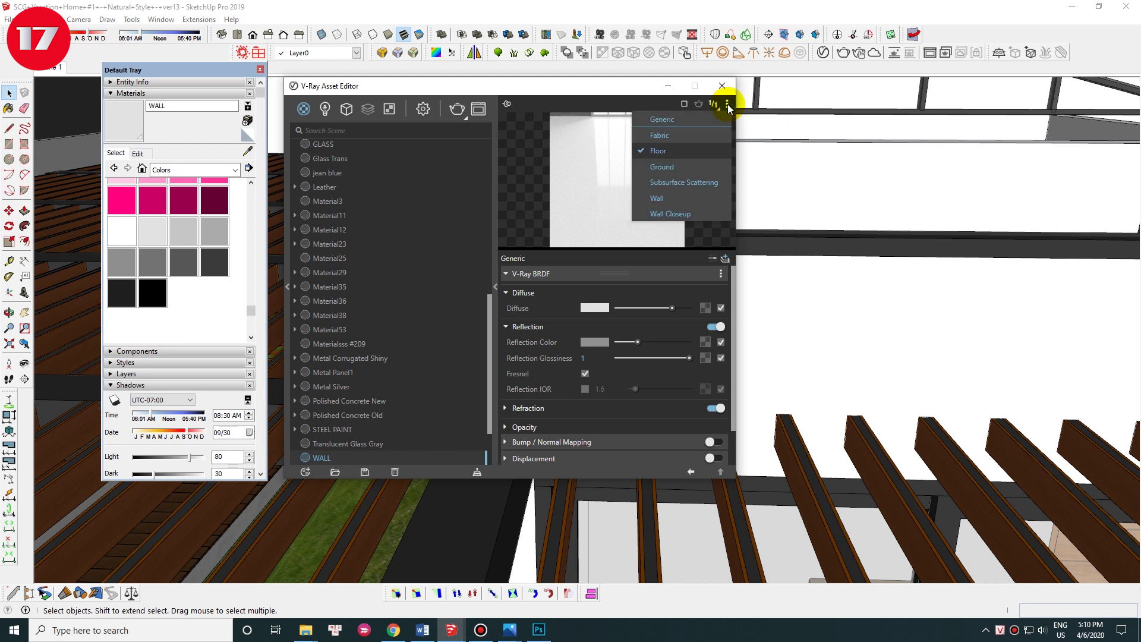
click(663, 138)
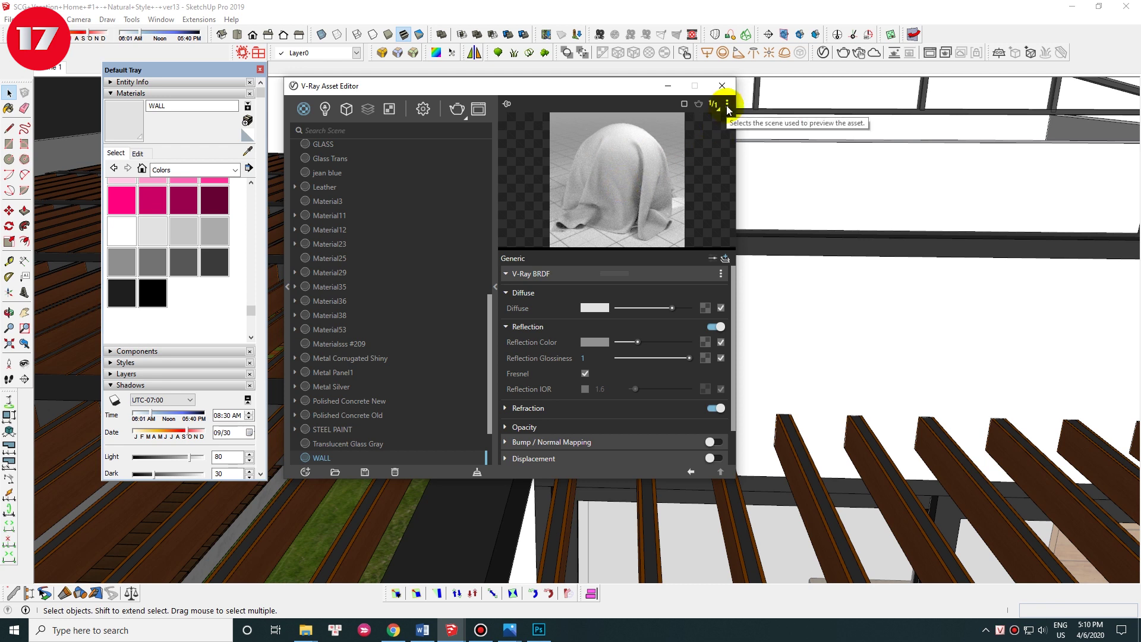
click(732, 103)
click(662, 158)
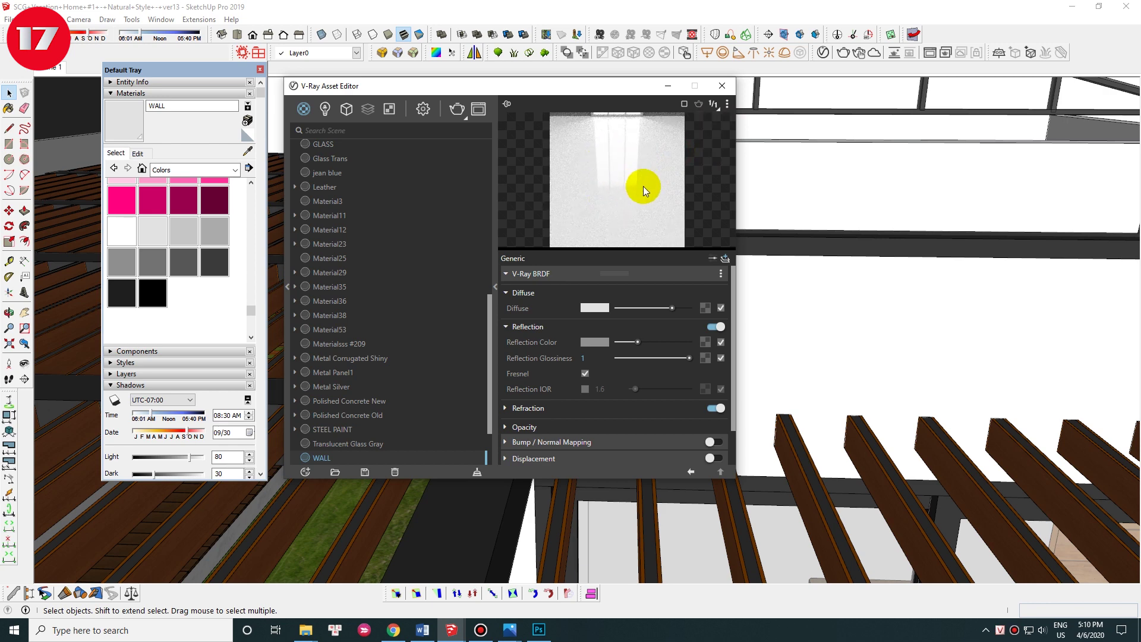
Step: Preview WALL on a wall scene and enable reflection IOR and bump mapping
click(729, 105)
click(665, 201)
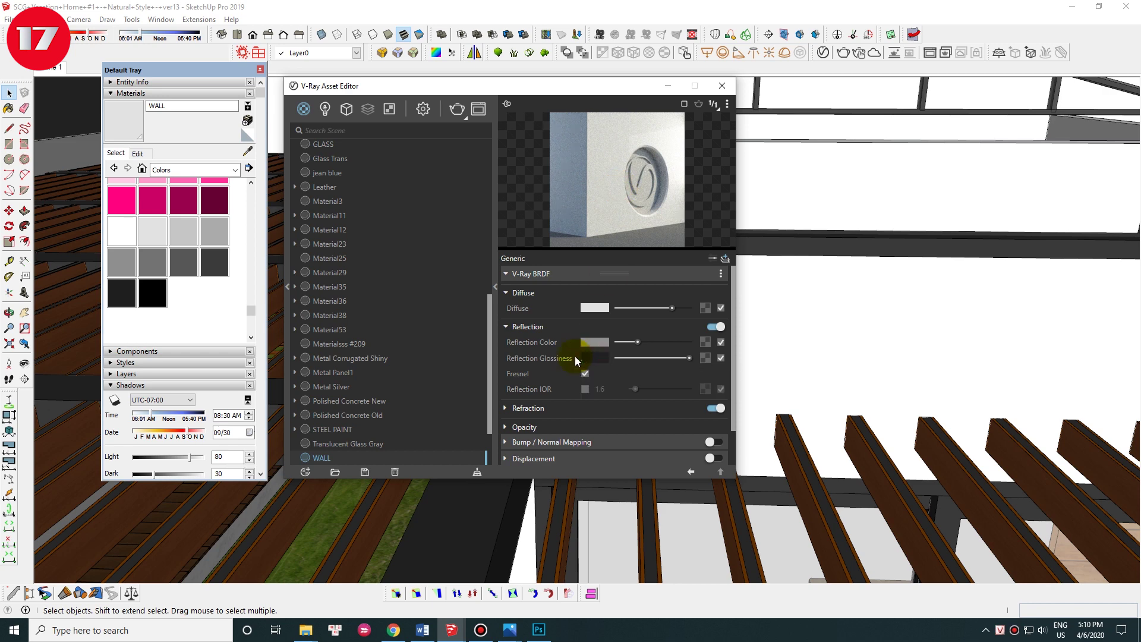
click(584, 389)
click(572, 441)
Step: Load the crinkled white plaster texture into WALL's bump bitmap slot
click(719, 417)
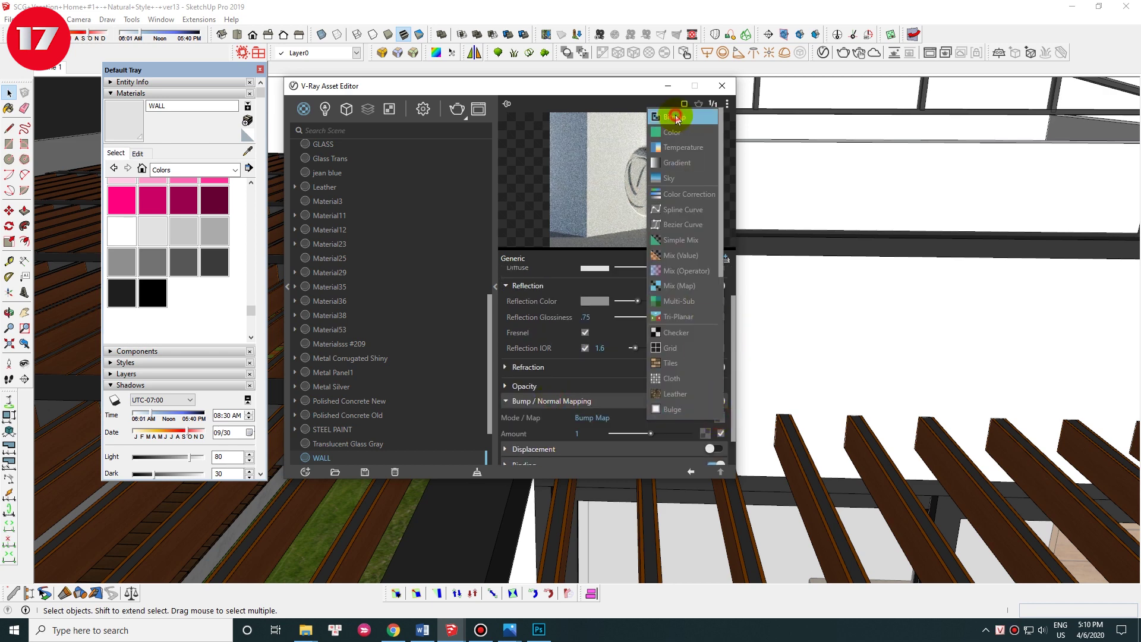
click(584, 219)
click(484, 184)
right_click(485, 189)
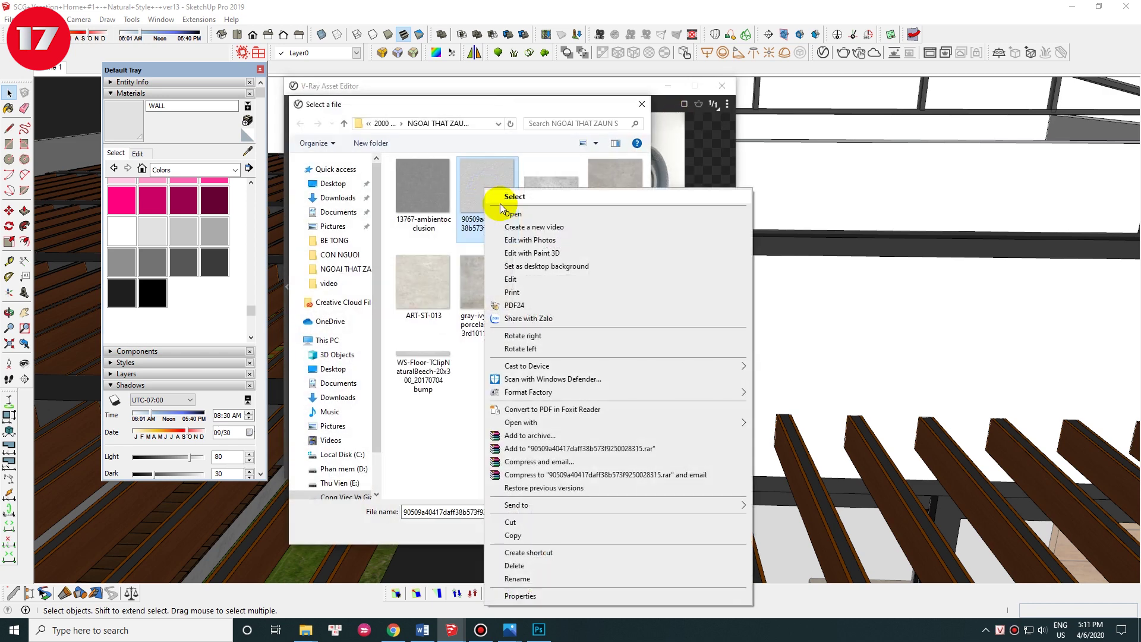
click(513, 215)
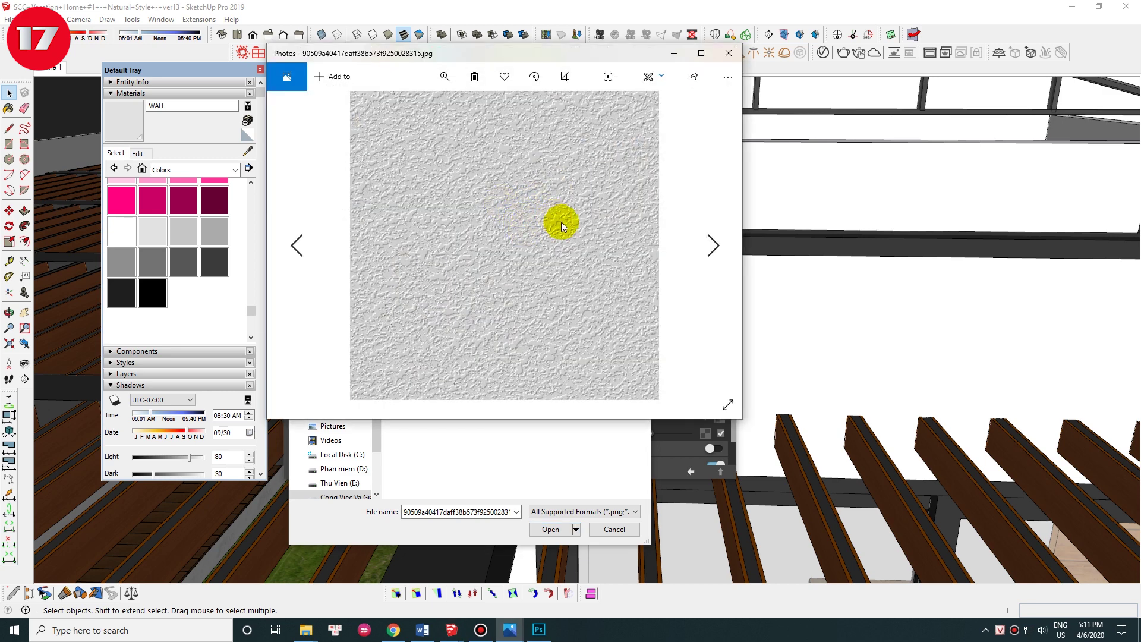
click(728, 53)
key(Return)
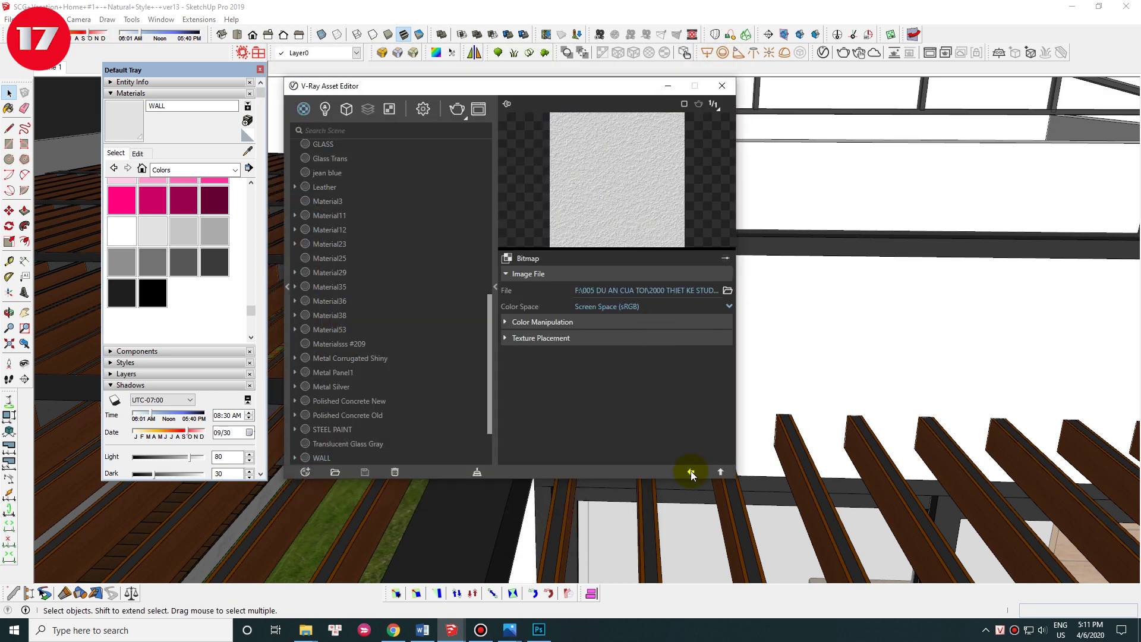
Step: Return to WALL's main settings, close the Asset Editor, and view the whole house
click(689, 471)
click(723, 87)
scroll(651, 224, down, 3)
scroll(738, 229, down, 5)
middle_drag(684, 255, 649, 279)
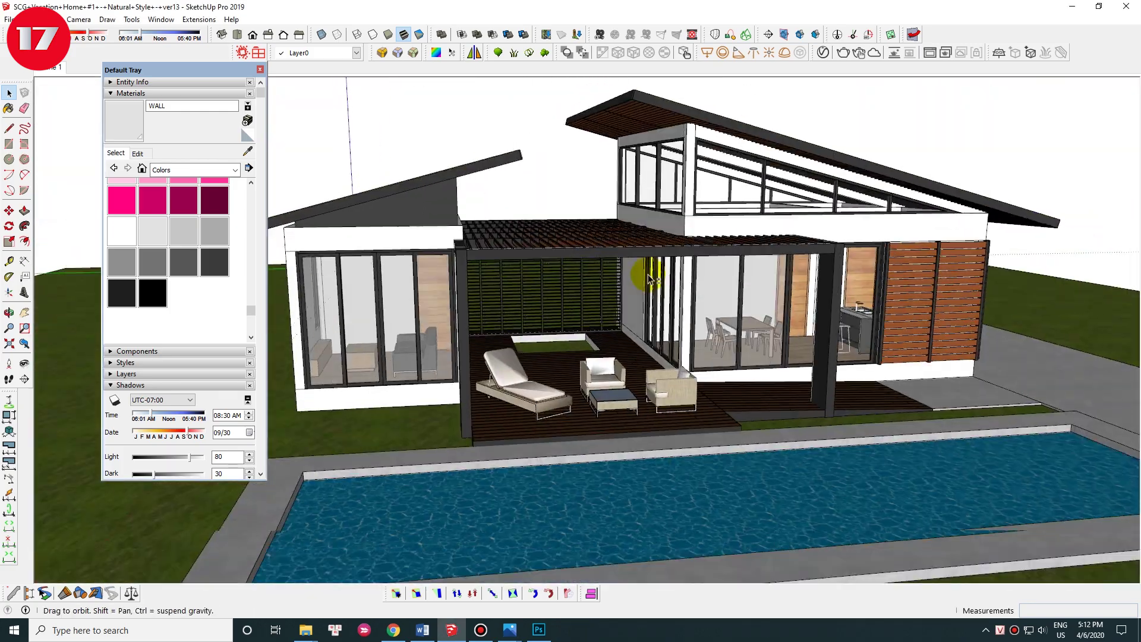
Step: Turn toward the pool and sample Polished Concrete New from the pool edge
scroll(623, 309, up, 5)
key(l)
scroll(603, 338, up, 4)
drag(604, 338, 759, 247)
scroll(760, 284, up, 3)
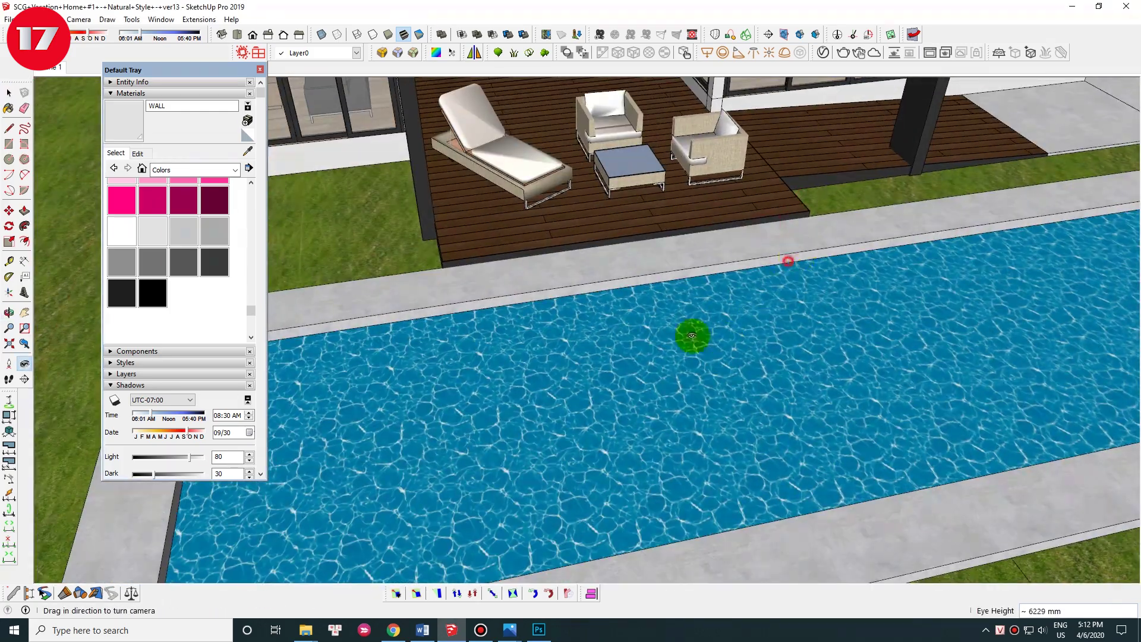
scroll(759, 284, down, 5)
middle_drag(538, 339, 789, 319)
scroll(652, 319, up, 2)
scroll(585, 268, up, 5)
key(b)
alt+click(585, 269)
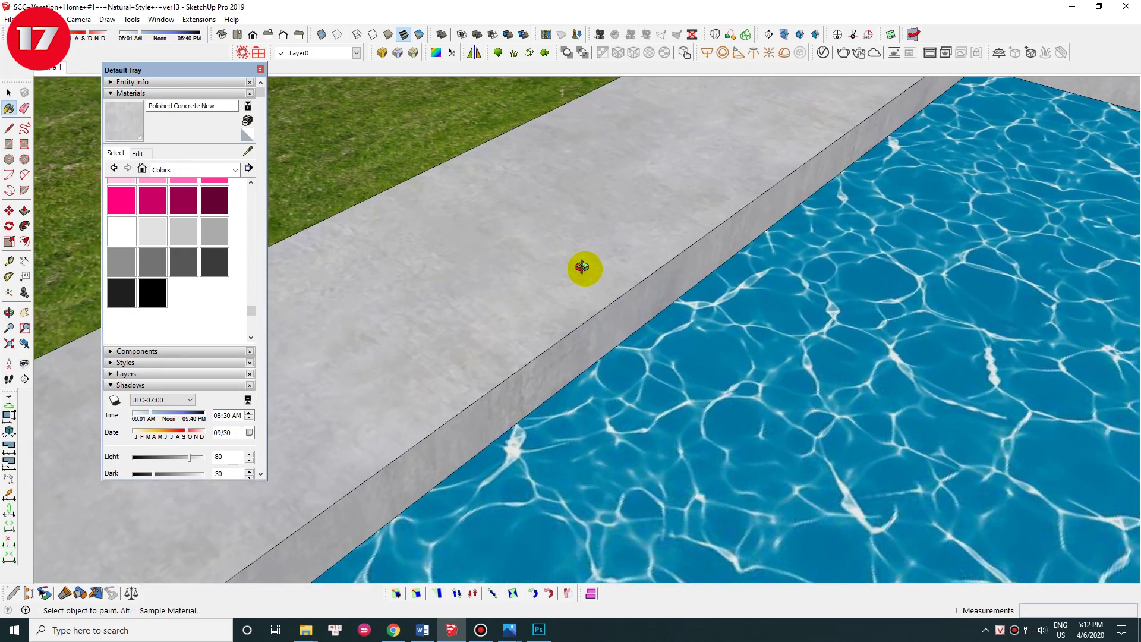
Step: Open Polished Concrete New in the Asset Editor and set reflection glossiness to .7
scroll(844, 98, down, 2)
click(822, 53)
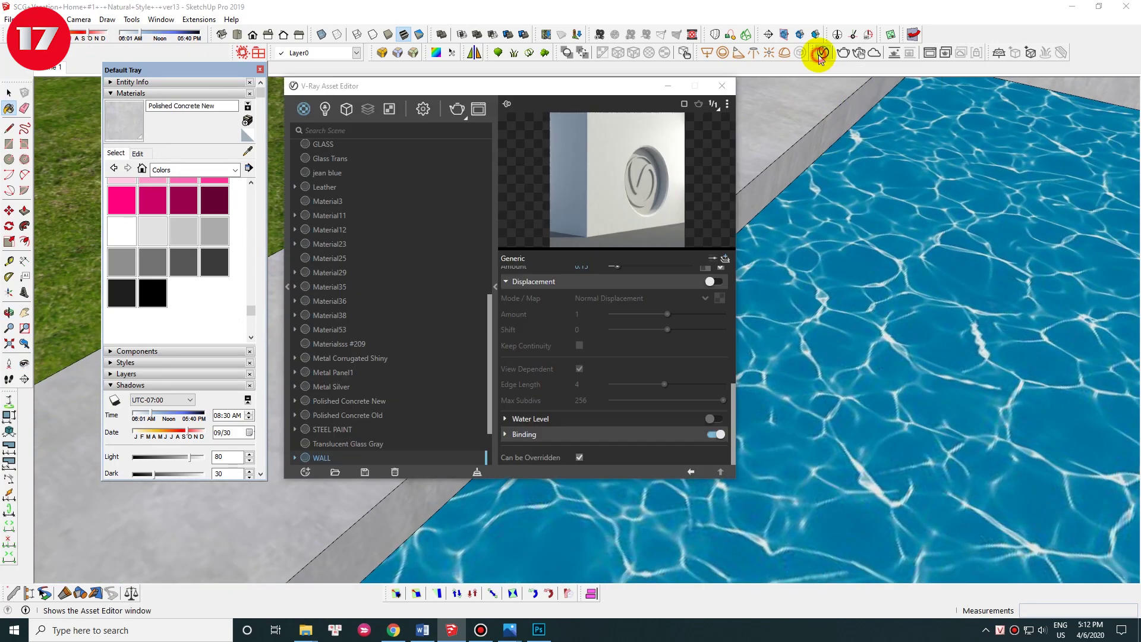
click(579, 273)
click(665, 297)
click(592, 357)
text(.7)
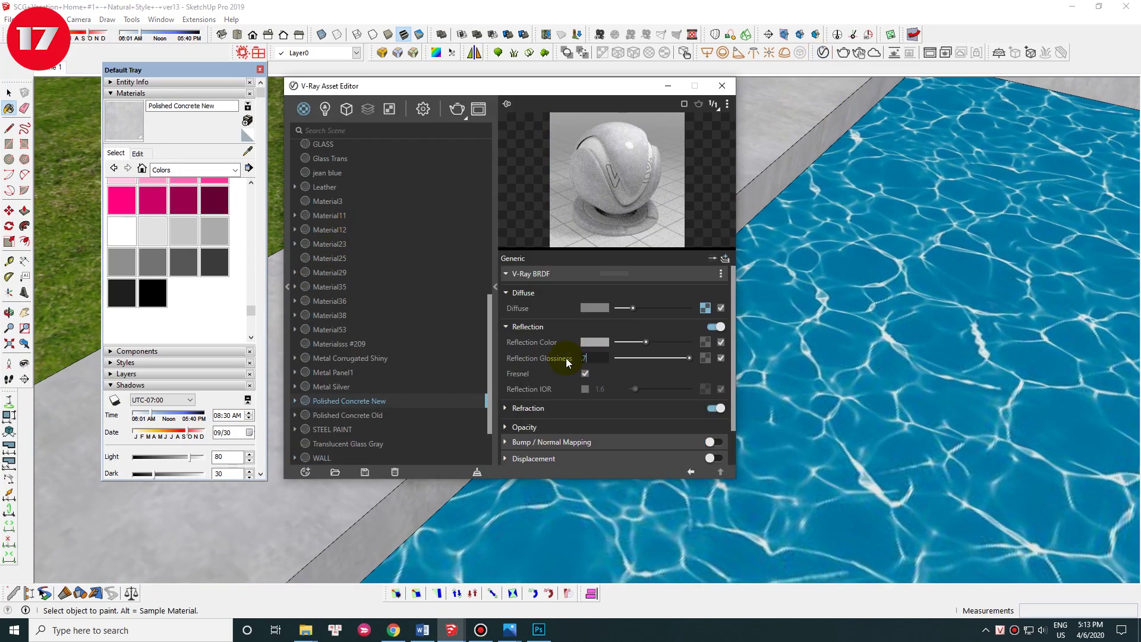
Step: Enable bump mapping and load the rustic-concrete bitmap as the bump texture
scroll(625, 416, down, 2)
click(713, 400)
click(720, 421)
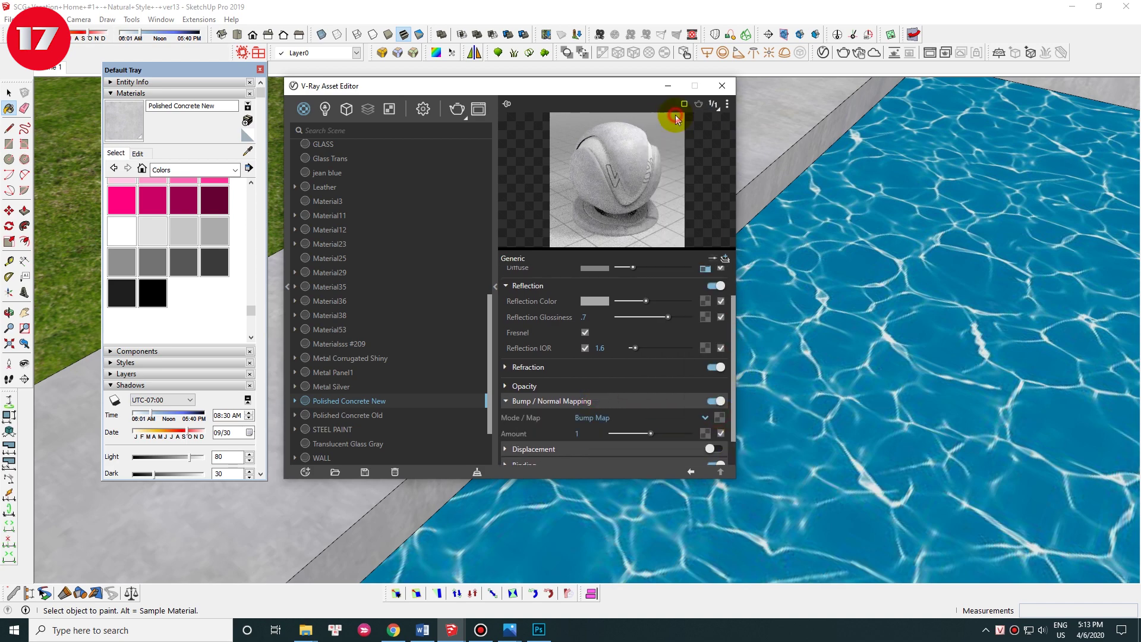
right_click(541, 294)
click(571, 220)
click(728, 52)
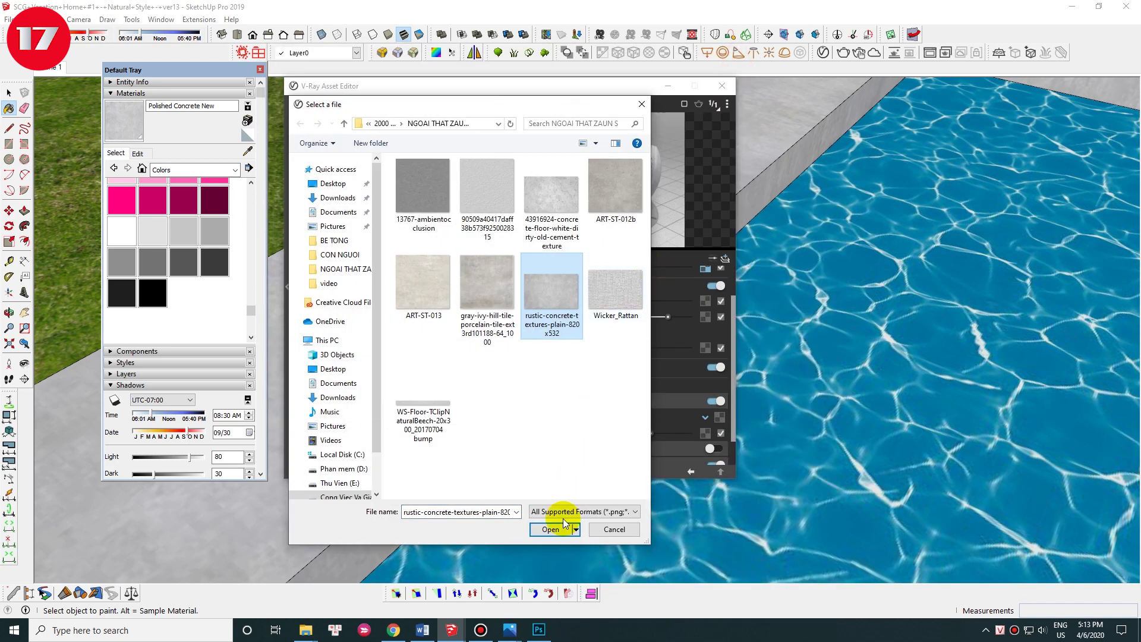
click(550, 529)
click(720, 471)
Step: Set the bump amount to .2, close the editor, and return to the overview scene
click(552, 433)
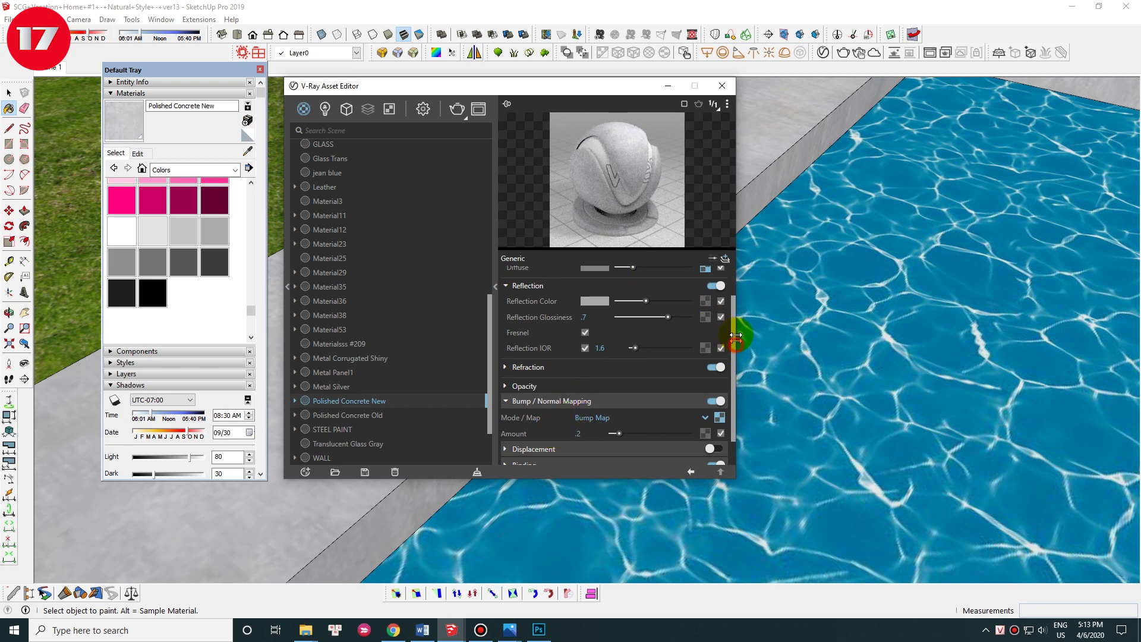
scroll(613, 356, up, 2)
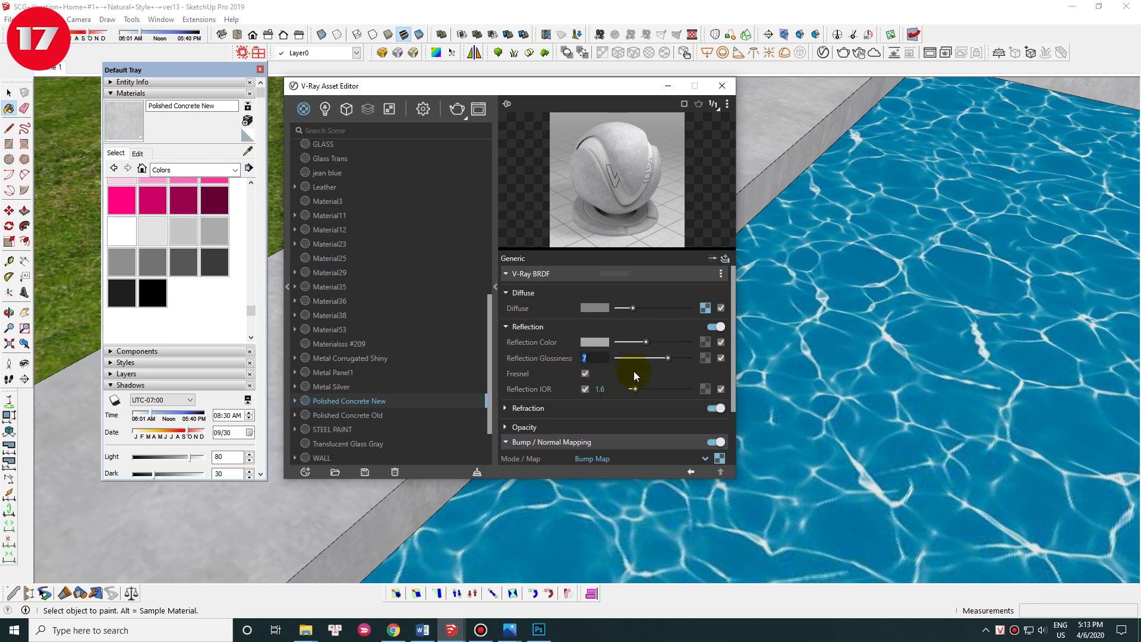
key(Return)
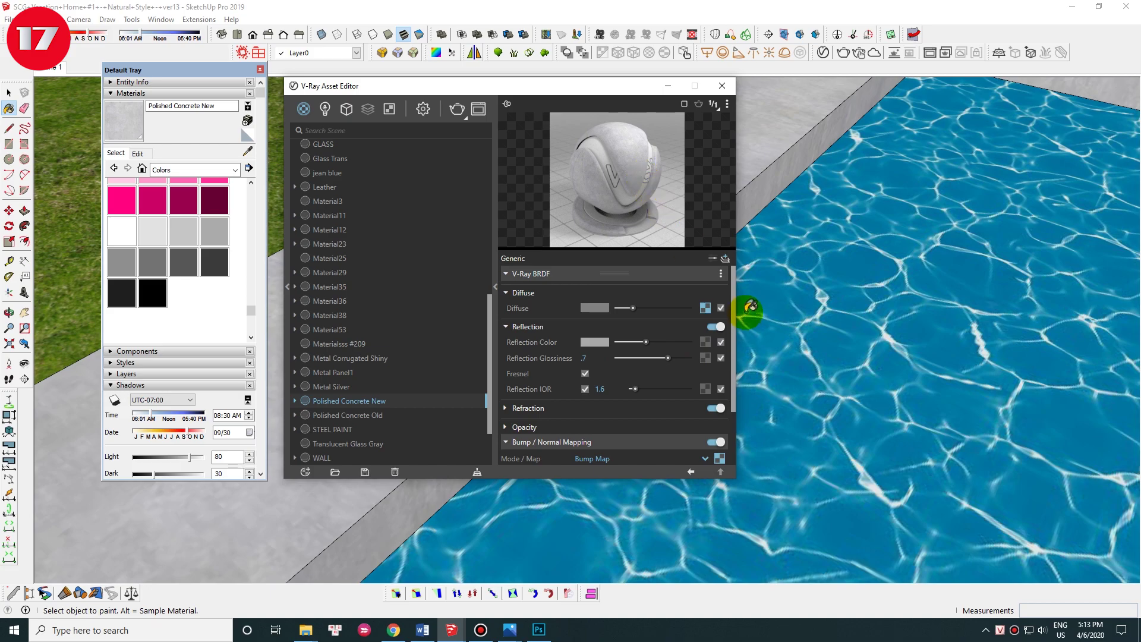
click(724, 87)
click(57, 68)
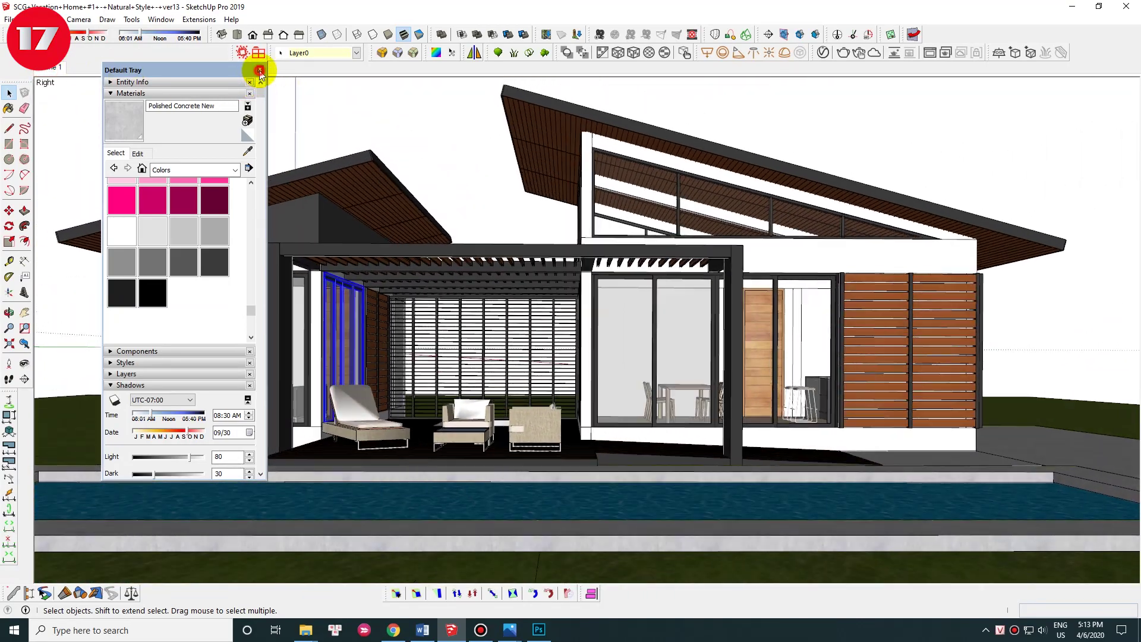
Step: Close the side tray and orbit to an aerial view over the pool and slab
click(260, 71)
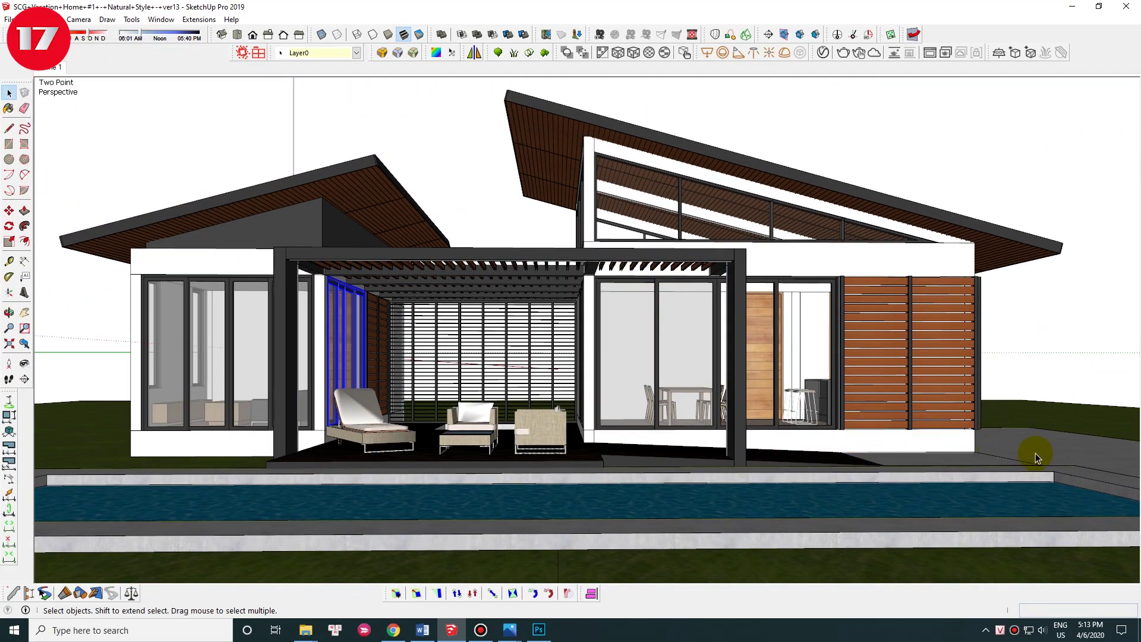
click(1037, 357)
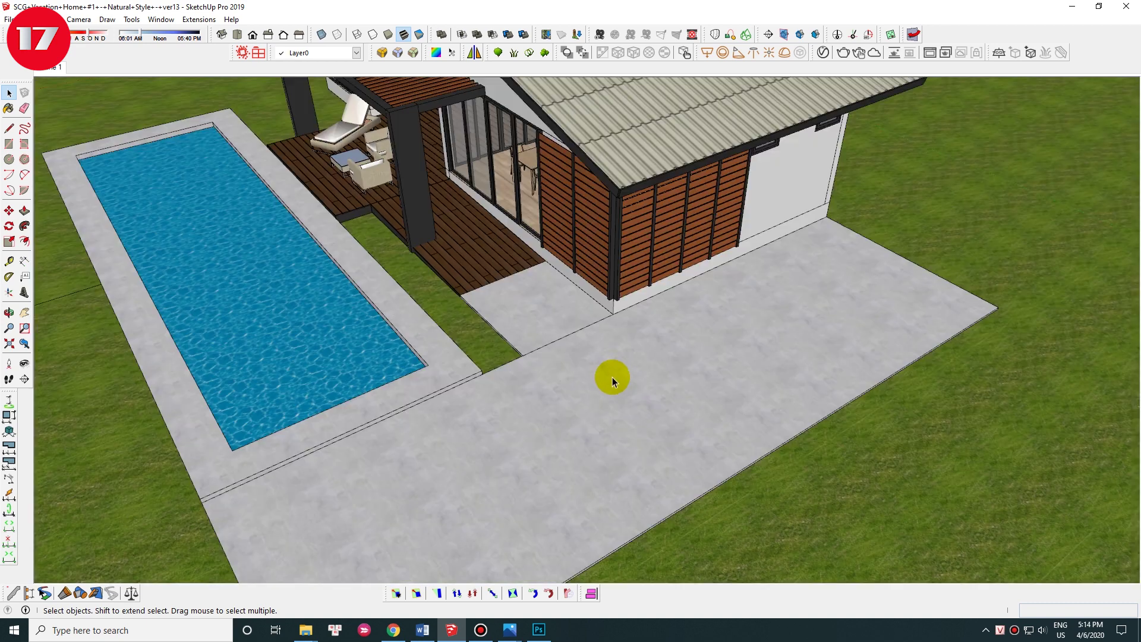
mouse_move(612, 376)
middle_down()
mouse_move(690, 332)
mouse_move(726, 339)
mouse_move(916, 469)
middle_up()
scroll(916, 470, up, 3)
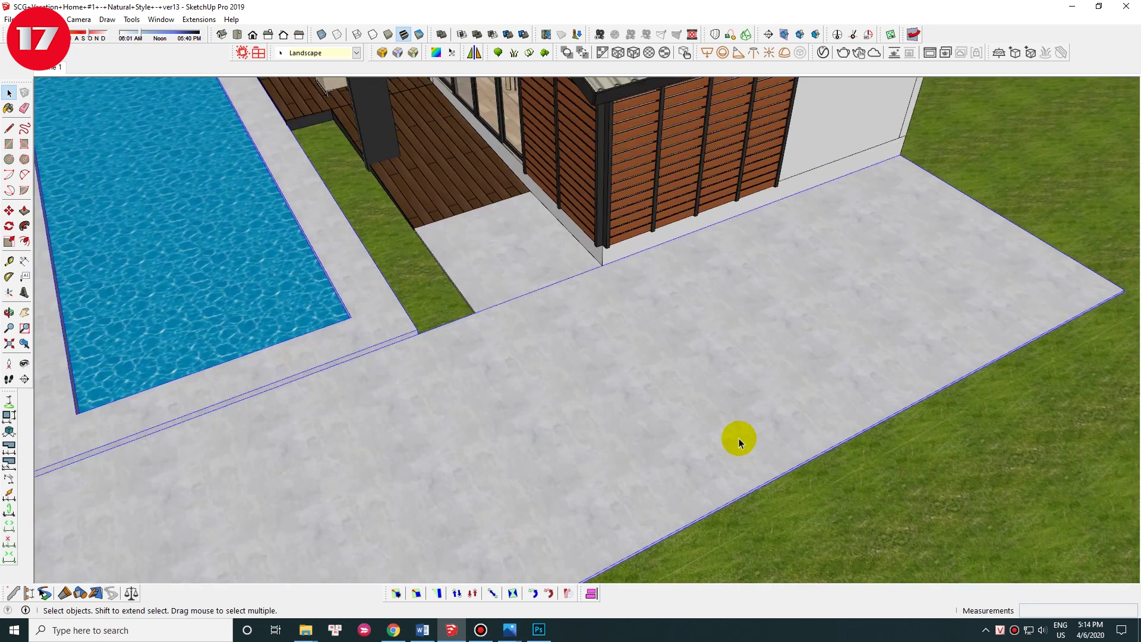
middle_drag(740, 437, 703, 394)
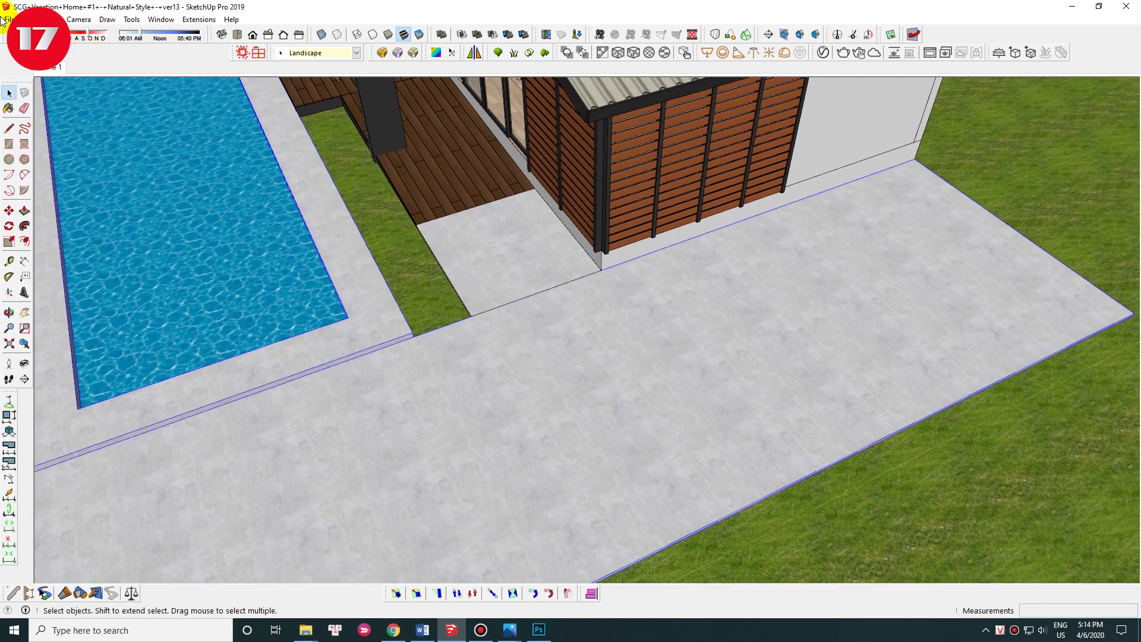
click(9, 19)
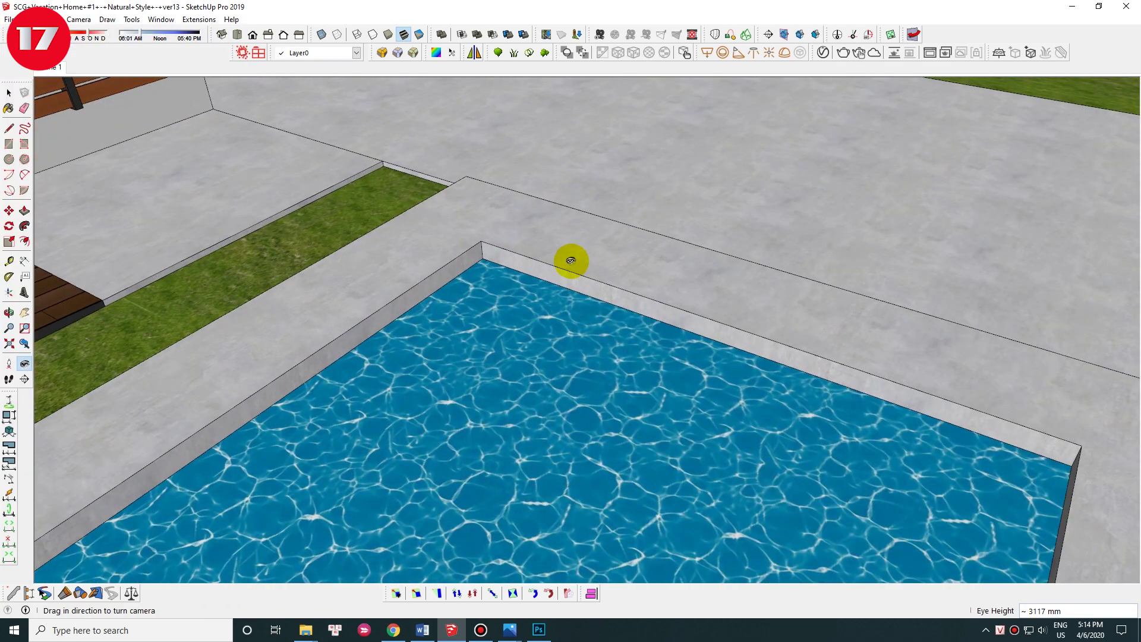
mouse_move(571, 258)
mouse_down()
mouse_move(455, 228)
mouse_move(260, 220)
mouse_up()
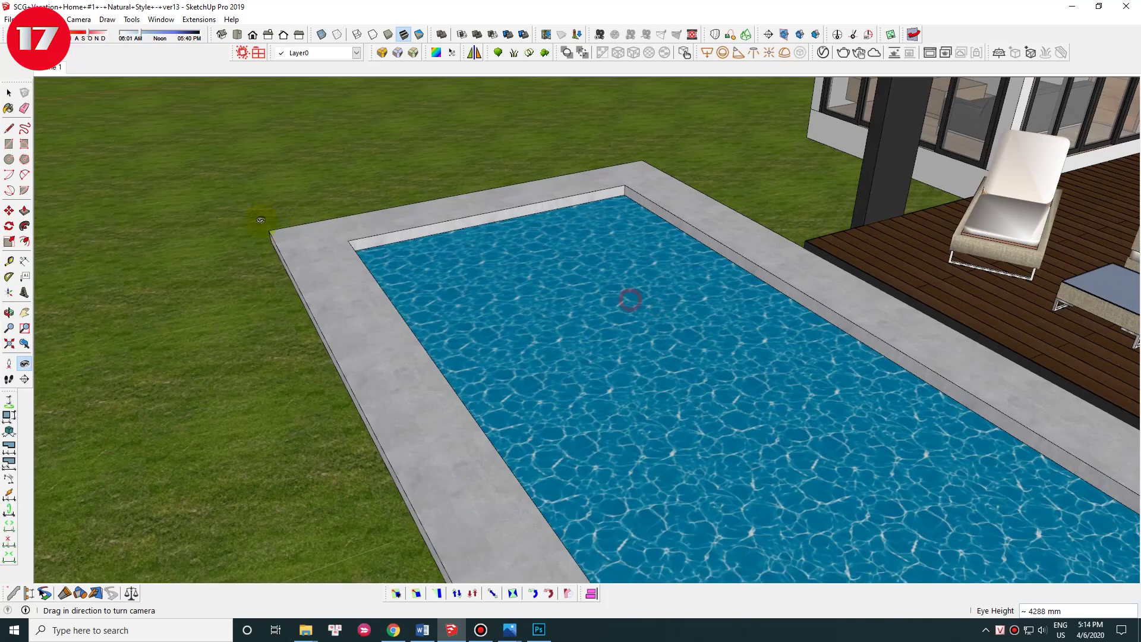
middle_drag(260, 220, 644, 242)
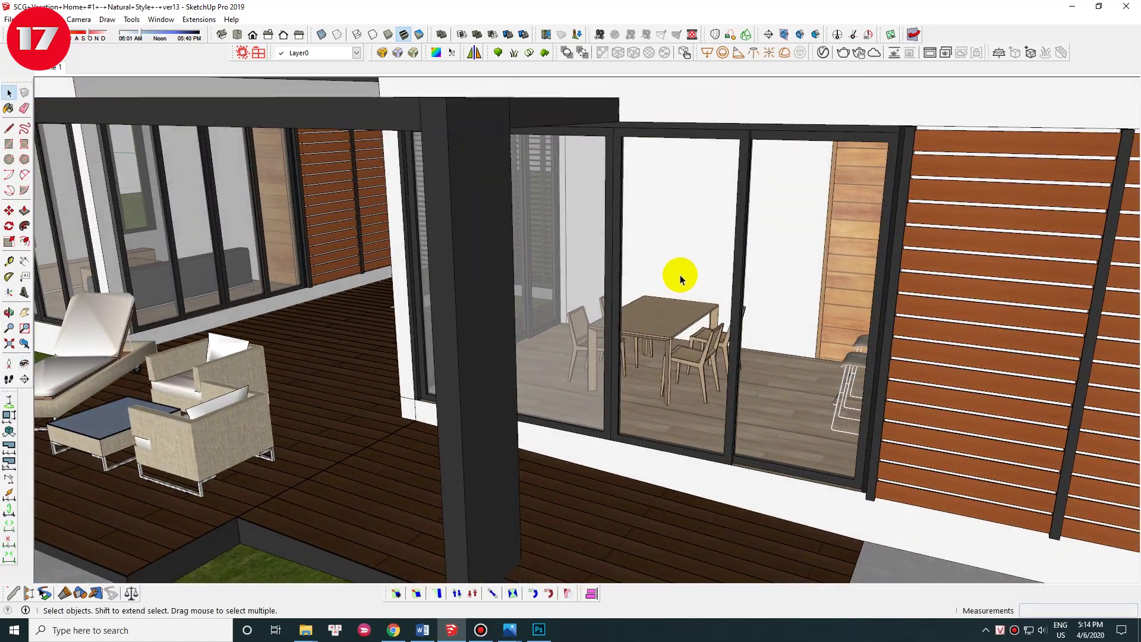
Step: Inspect the sliding door, dining table and kitchen island groups
click(680, 267)
mouse_move(684, 259)
middle_down()
mouse_move(803, 315)
mouse_move(733, 311)
middle_up()
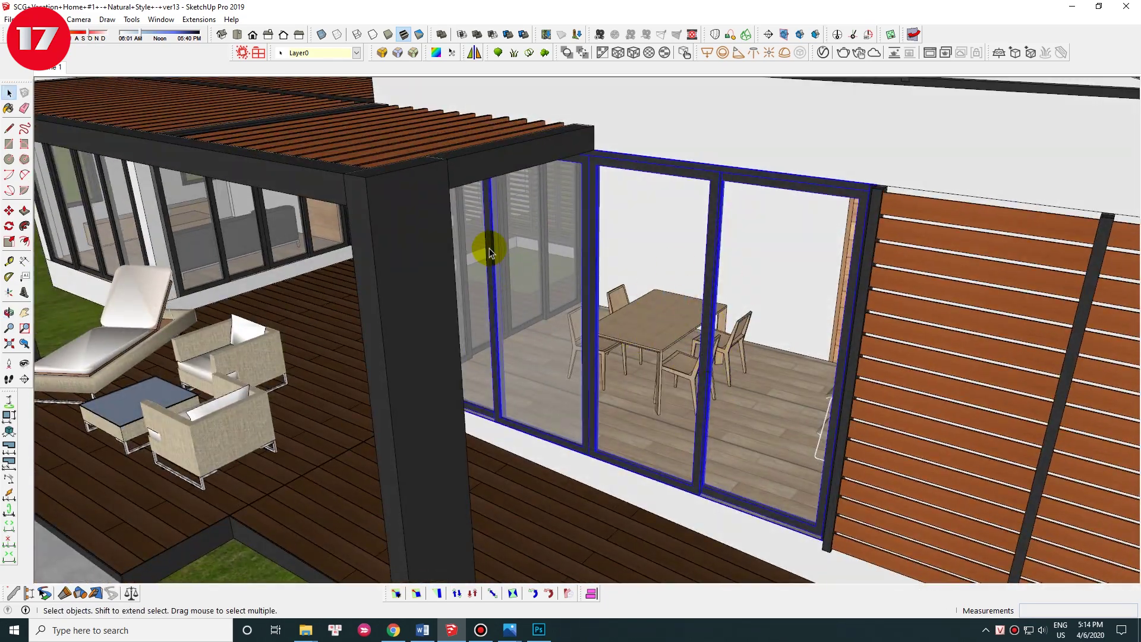
drag(490, 252, 769, 466)
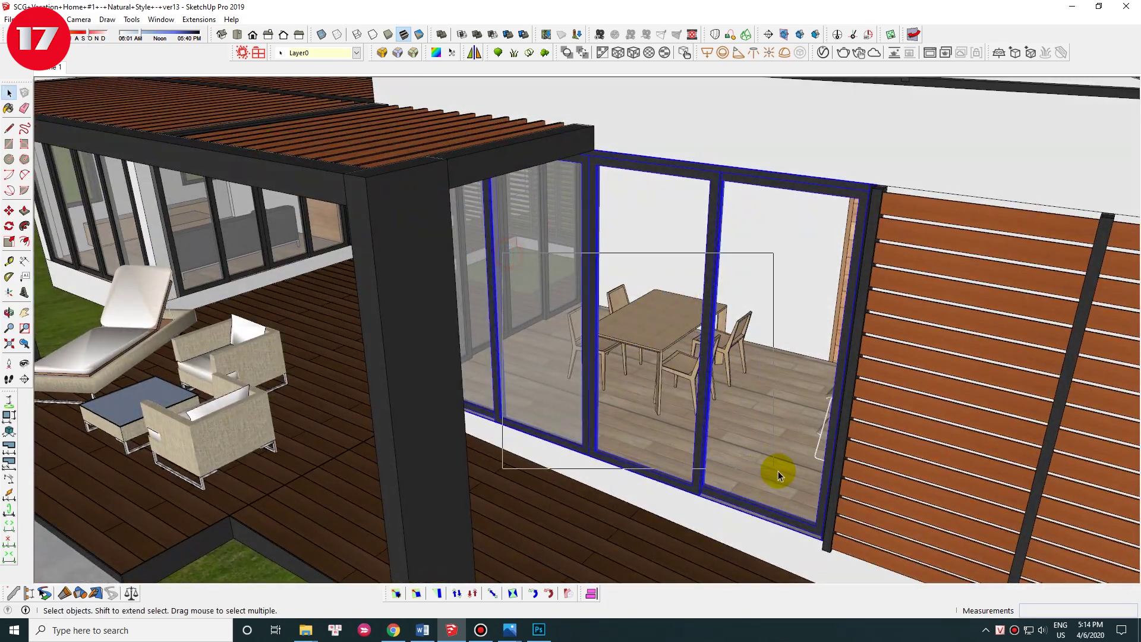
middle_drag(693, 364, 713, 269)
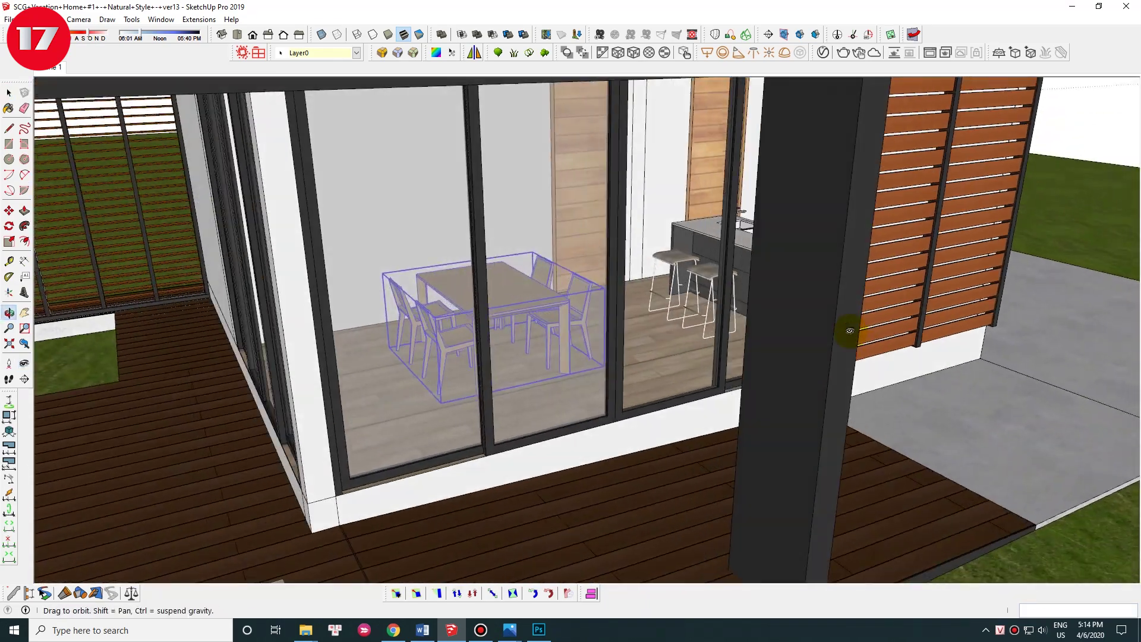
scroll(713, 270, up, 2)
middle_drag(540, 262, 644, 280)
drag(547, 178, 797, 374)
Step: Turn to the exterior wall and open the sliding door group for editing
scroll(788, 391, down, 2)
mouse_move(618, 348)
middle_down()
mouse_move(757, 356)
mouse_move(637, 390)
middle_up()
scroll(756, 356, down, 2)
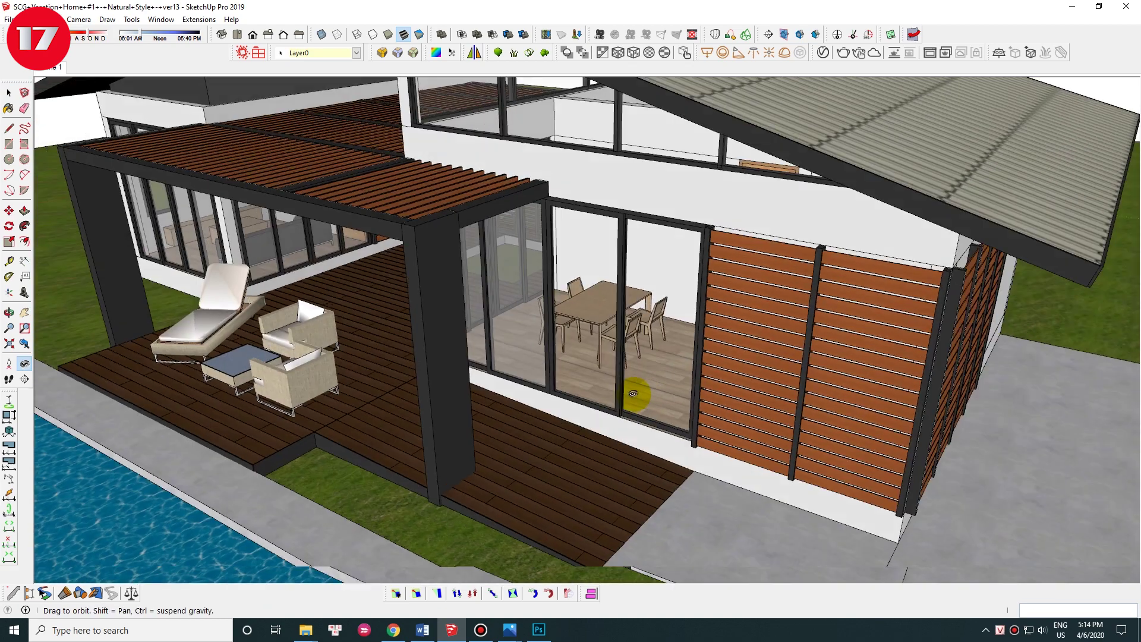
scroll(543, 323, up, 3)
key(space)
click(548, 288)
double_click(474, 275)
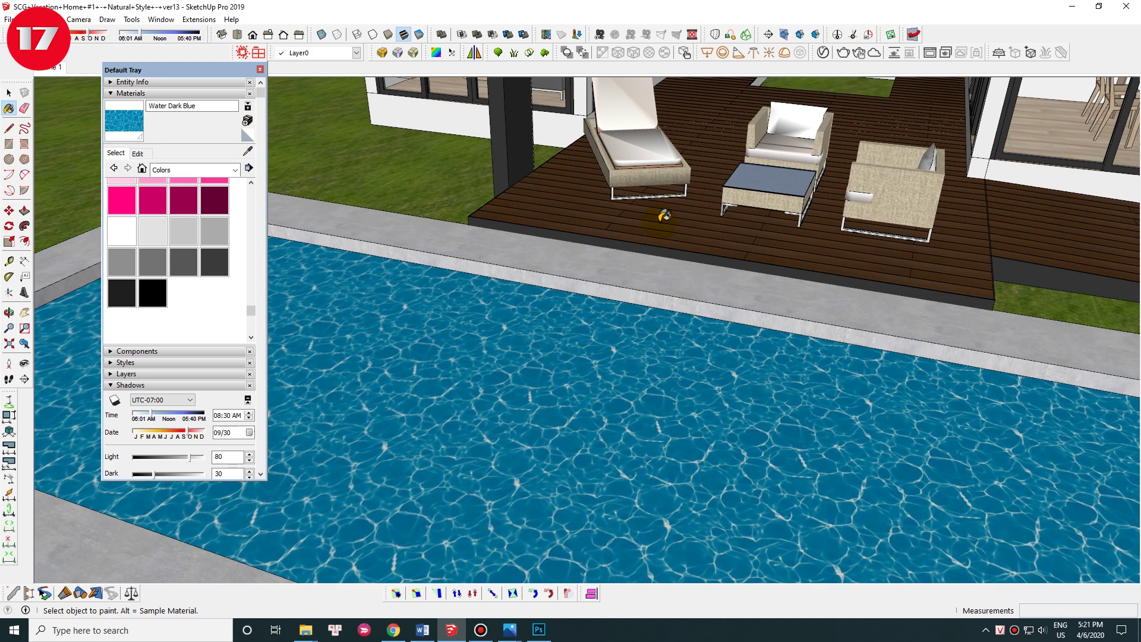
Step: Orbit to an angled view of the pool and pick the Water Dark Blue material
scroll(754, 339, down, 5)
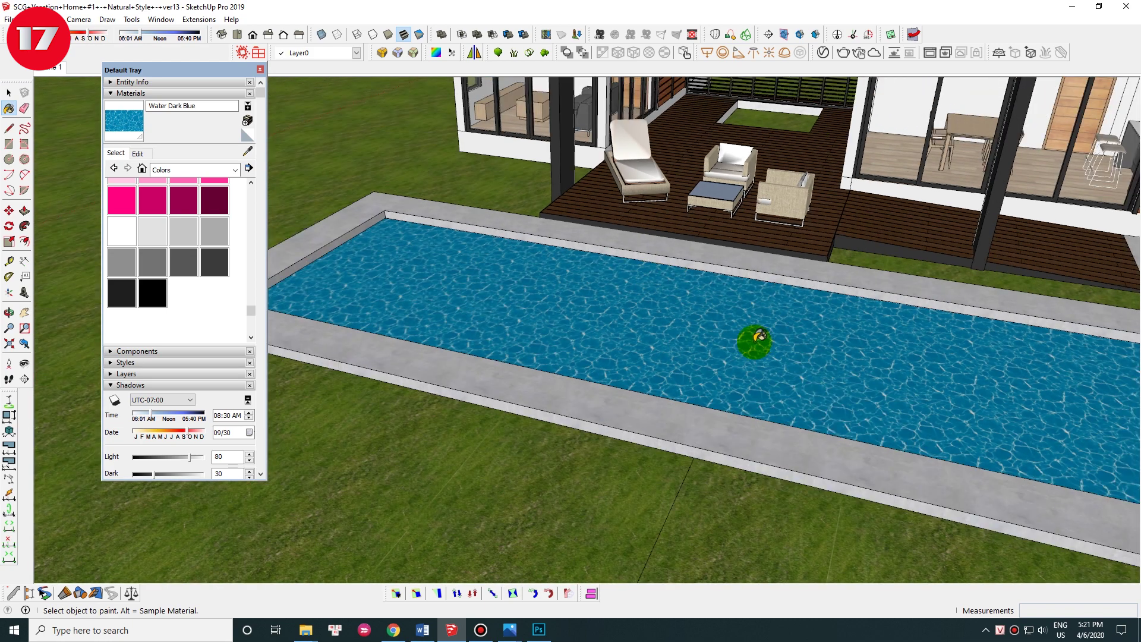
middle_drag(753, 338, 624, 310)
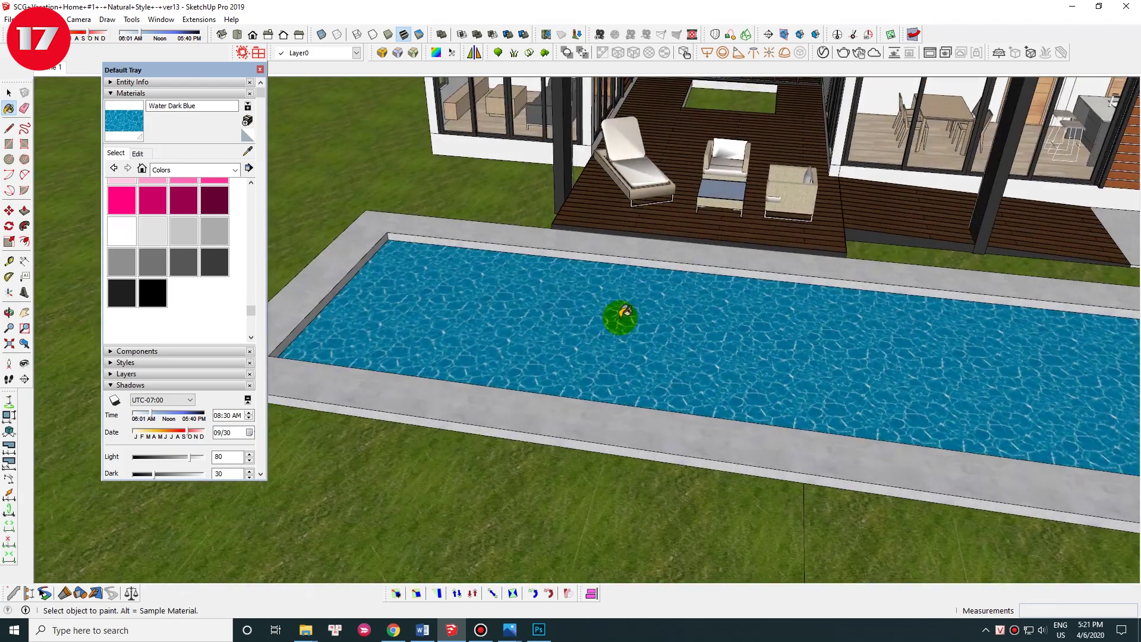
mouse_move(624, 311)
mouse_down()
mouse_move(818, 270)
mouse_move(533, 276)
mouse_move(688, 333)
mouse_move(320, 225)
mouse_up()
click(123, 117)
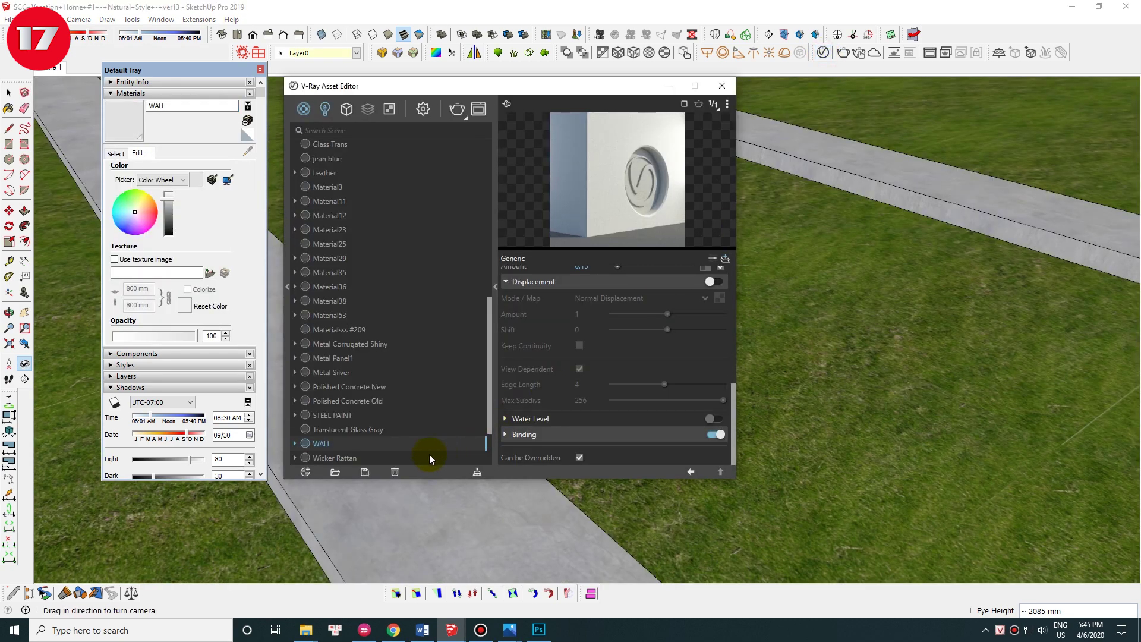
Step: Add a new Generic material with a Noise B texture in its Diffuse slot
click(306, 472)
mouse_move(322, 457)
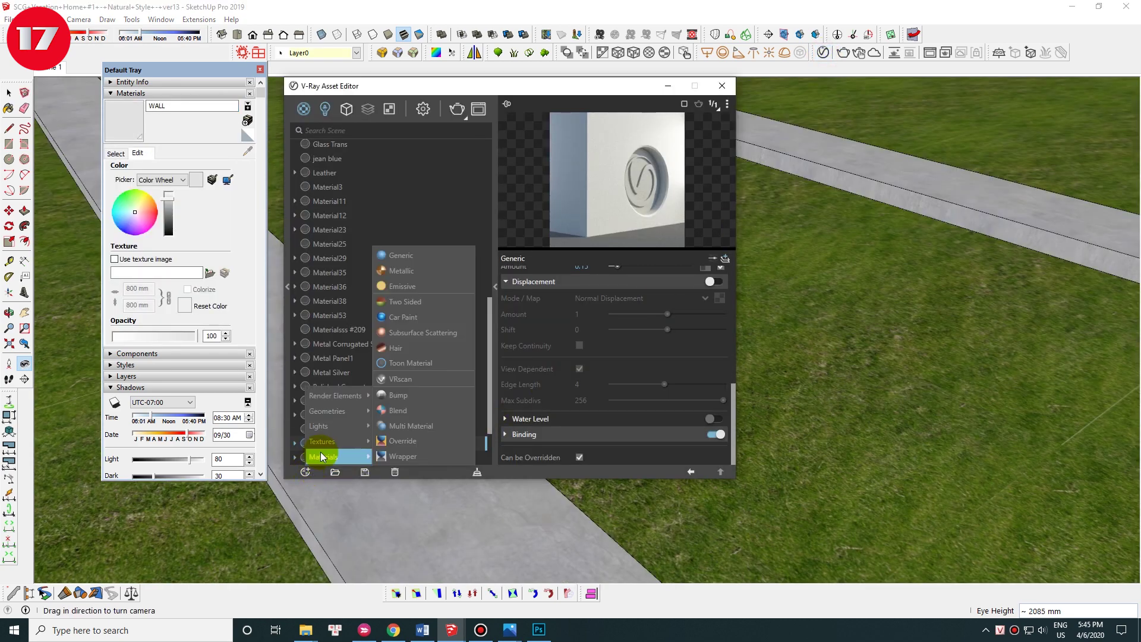
click(416, 255)
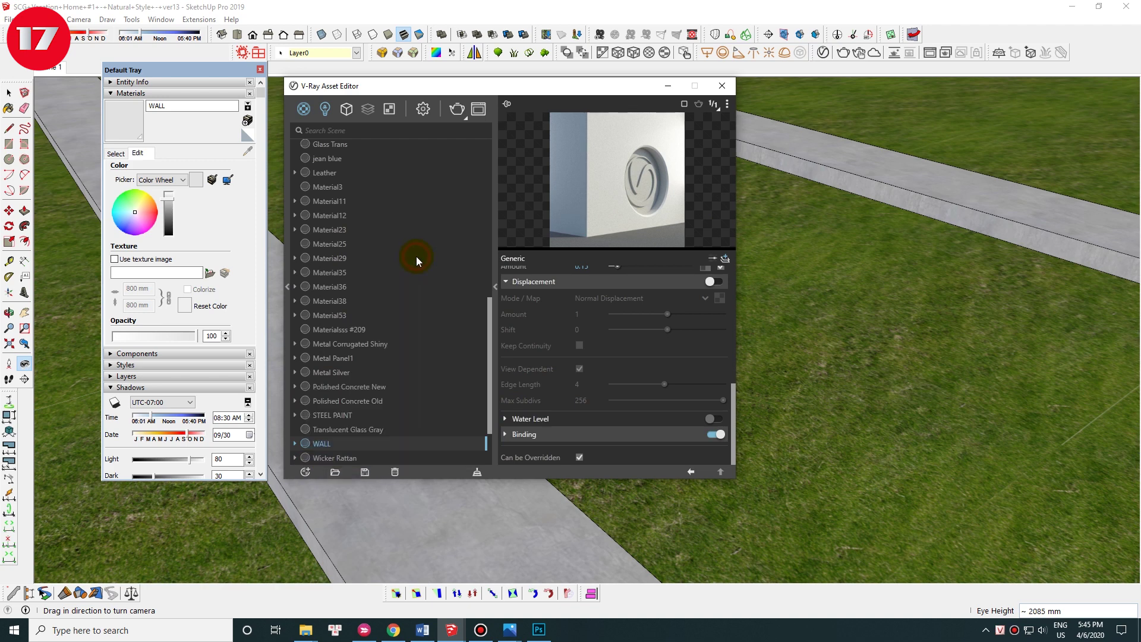
click(711, 307)
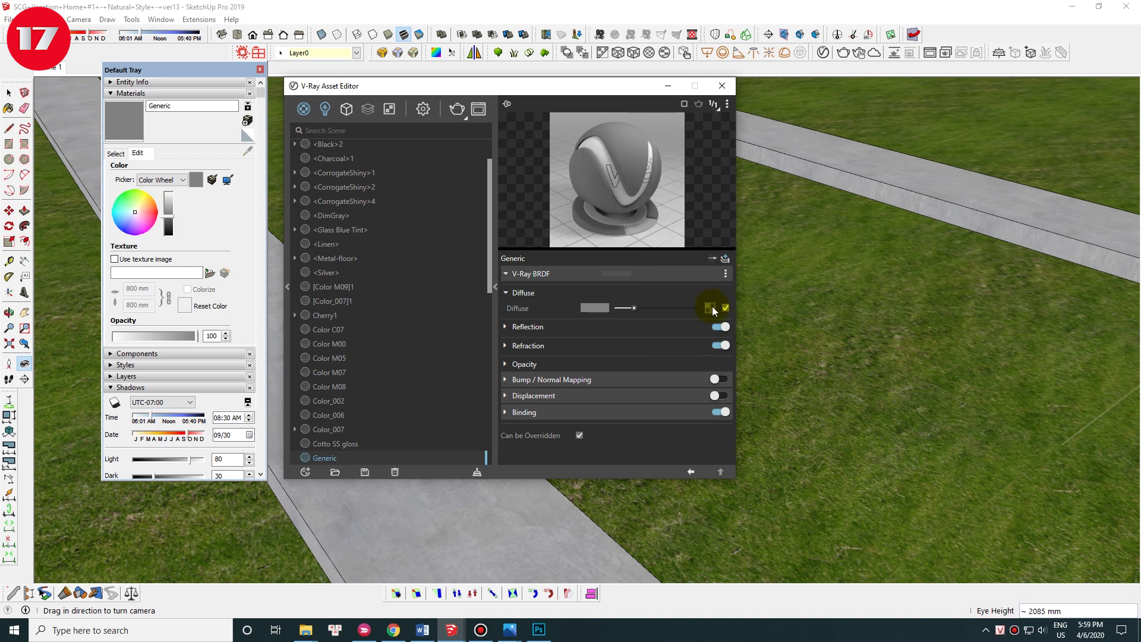
click(711, 308)
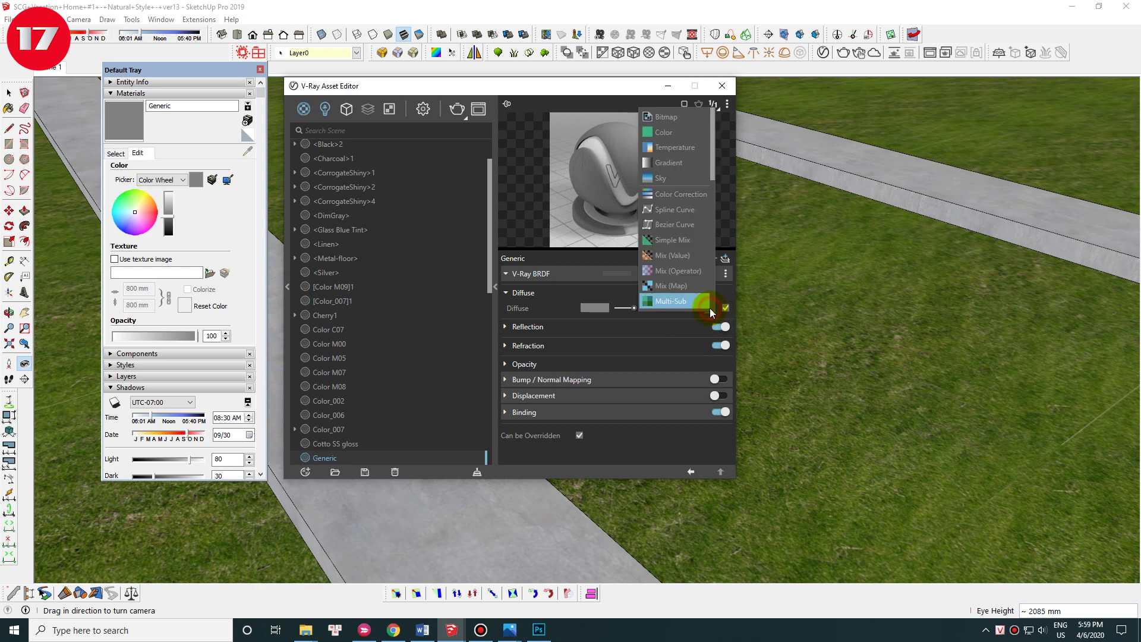
scroll(683, 250, down, 3)
scroll(690, 252, down, 3)
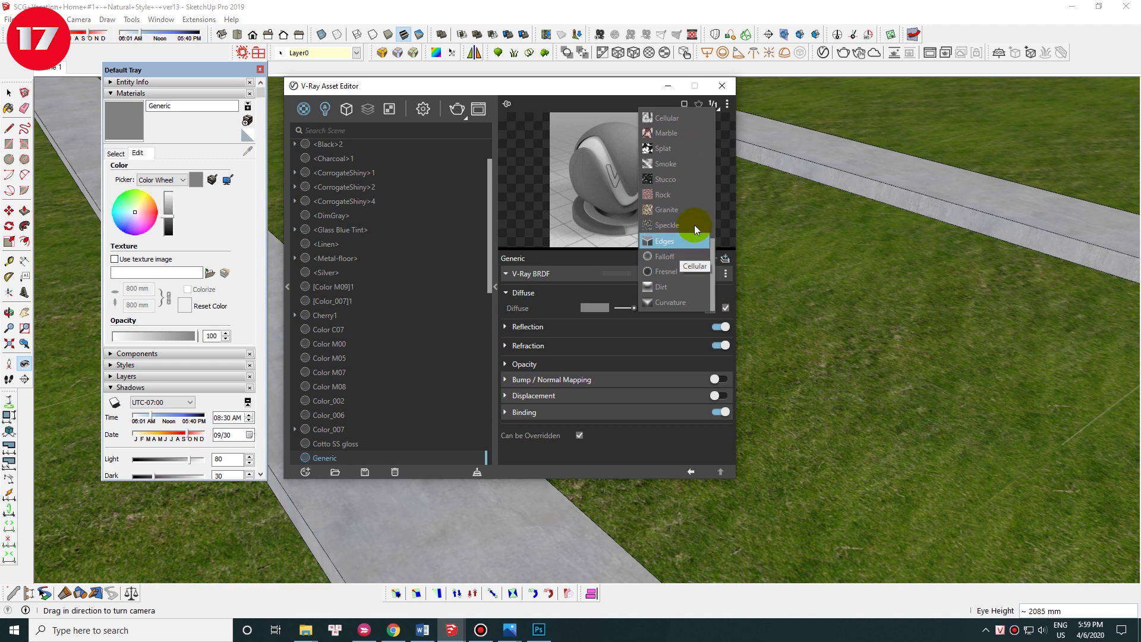
scroll(684, 232, up, 2)
scroll(684, 233, up, 2)
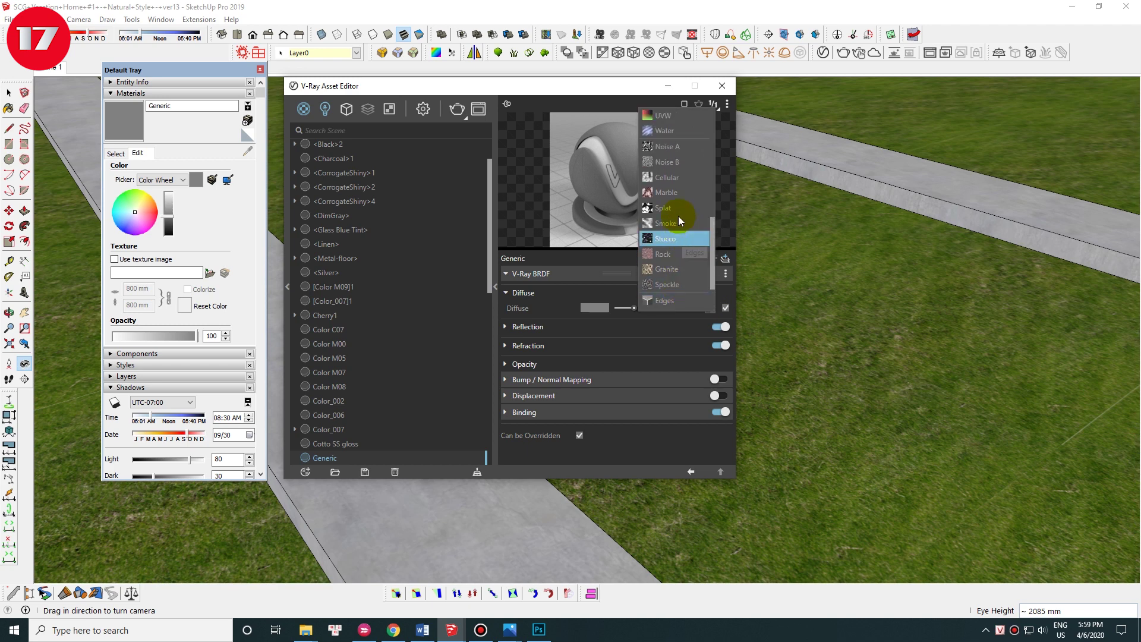
click(682, 162)
click(609, 328)
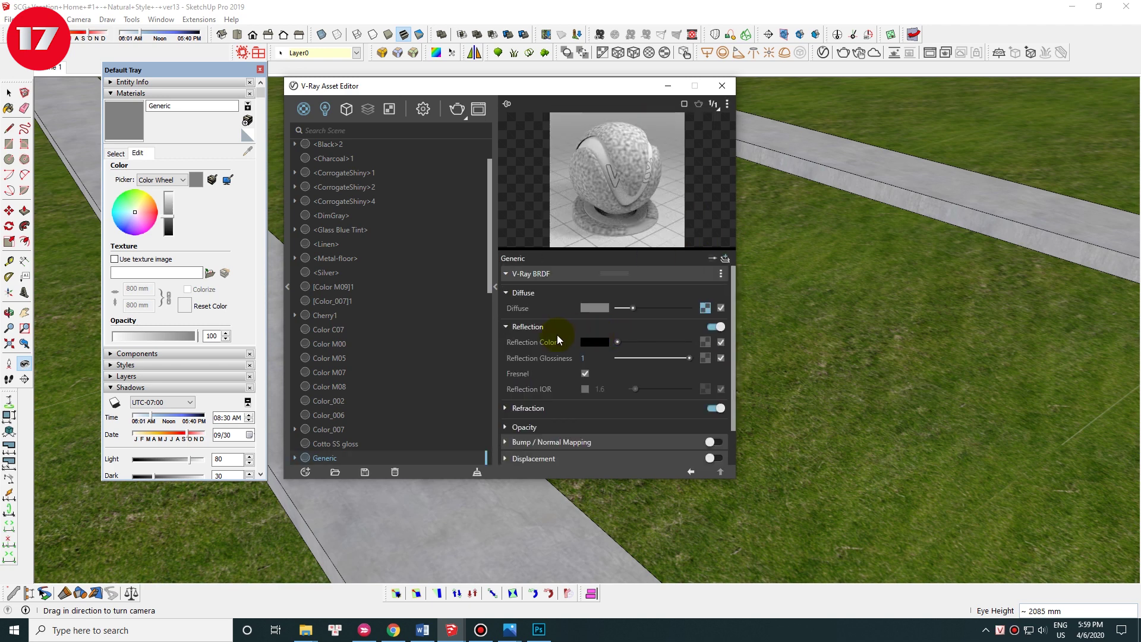
Step: Set the material's reflection and refraction colours to white so it becomes transparent
drag(618, 343, 694, 342)
scroll(530, 386, down, 1)
click(530, 368)
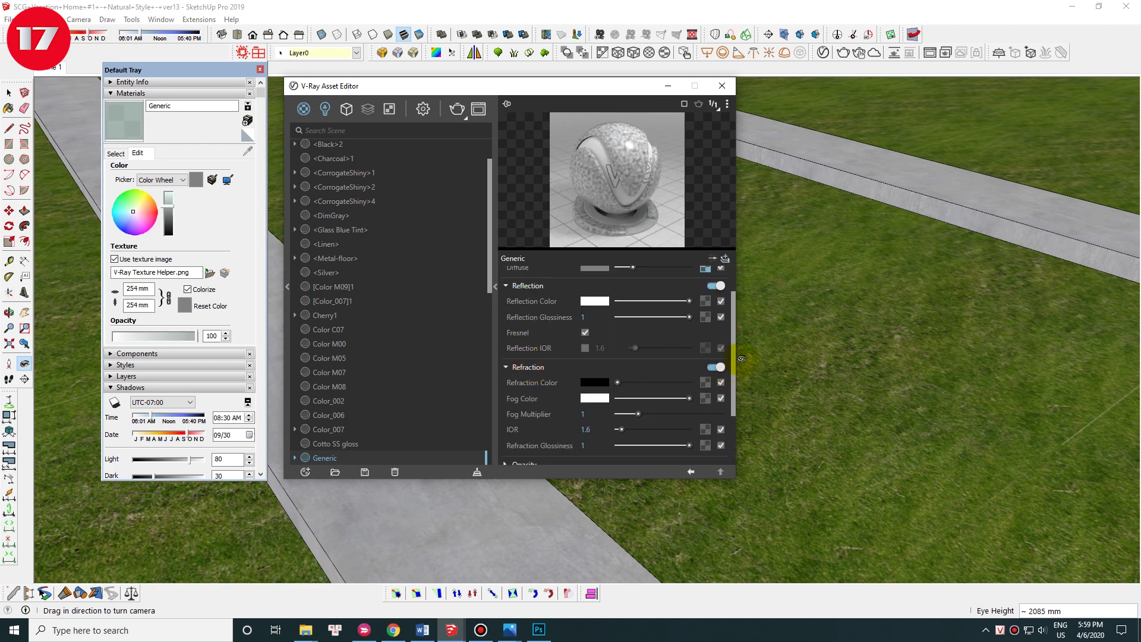
drag(734, 365, 733, 423)
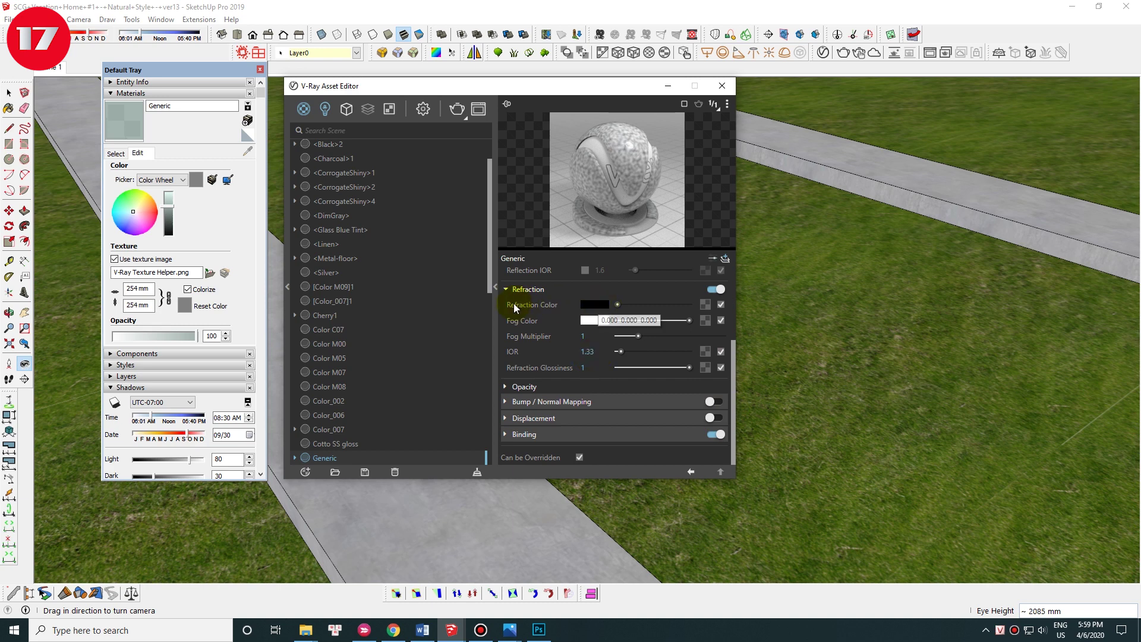
drag(617, 305, 691, 305)
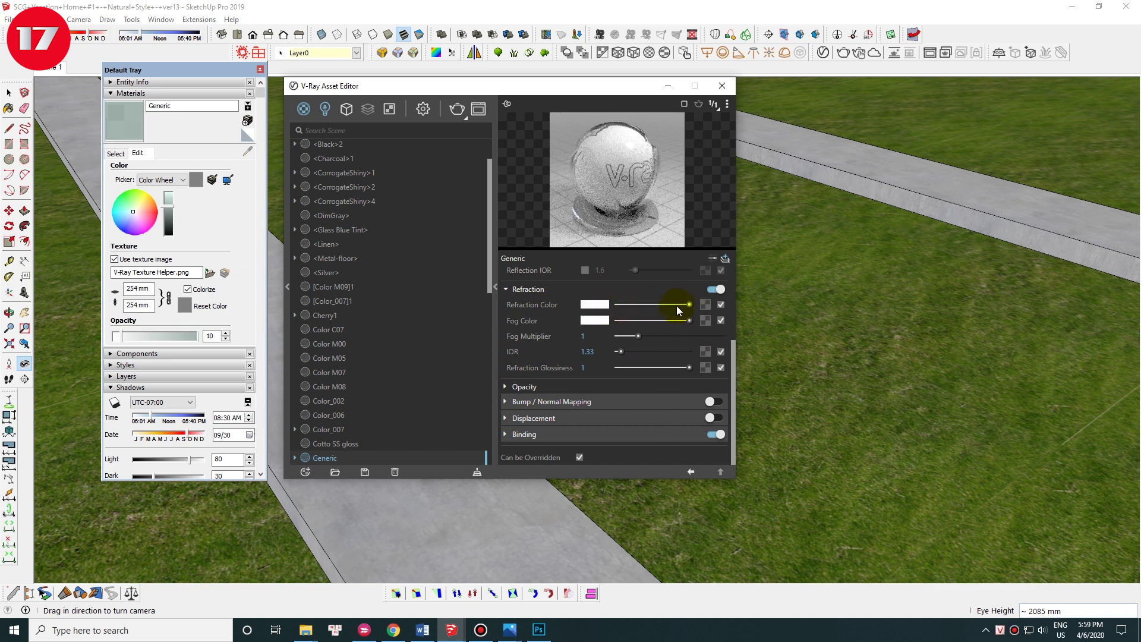
Step: Give the refraction fog a cyan colour and a fog multiplier of 0.05
click(590, 322)
click(545, 313)
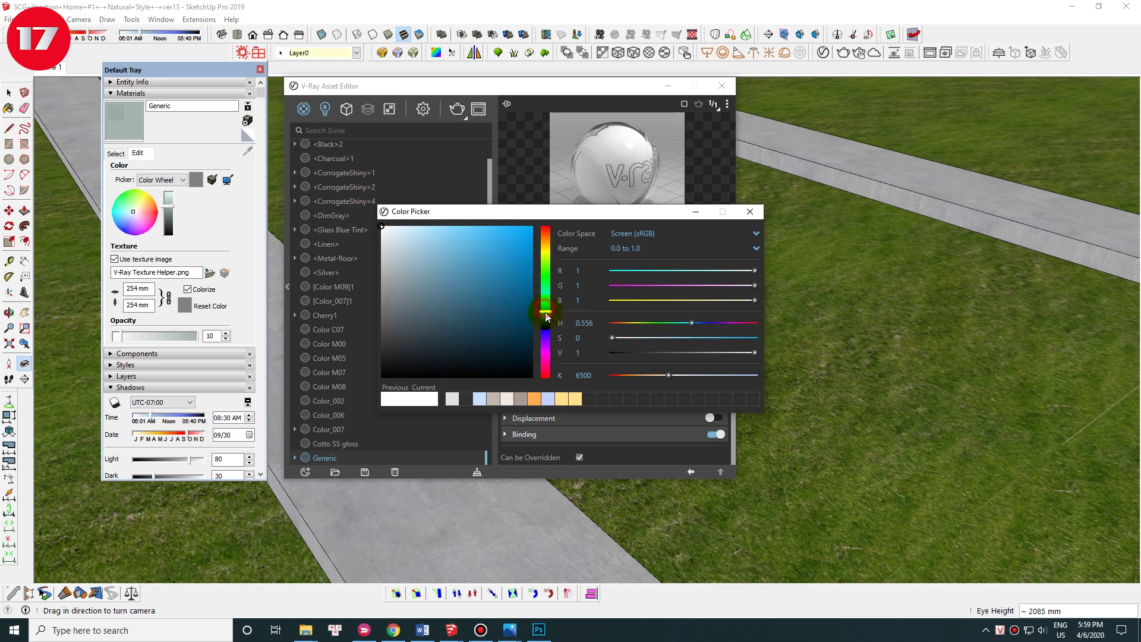
click(517, 238)
click(750, 211)
click(592, 335)
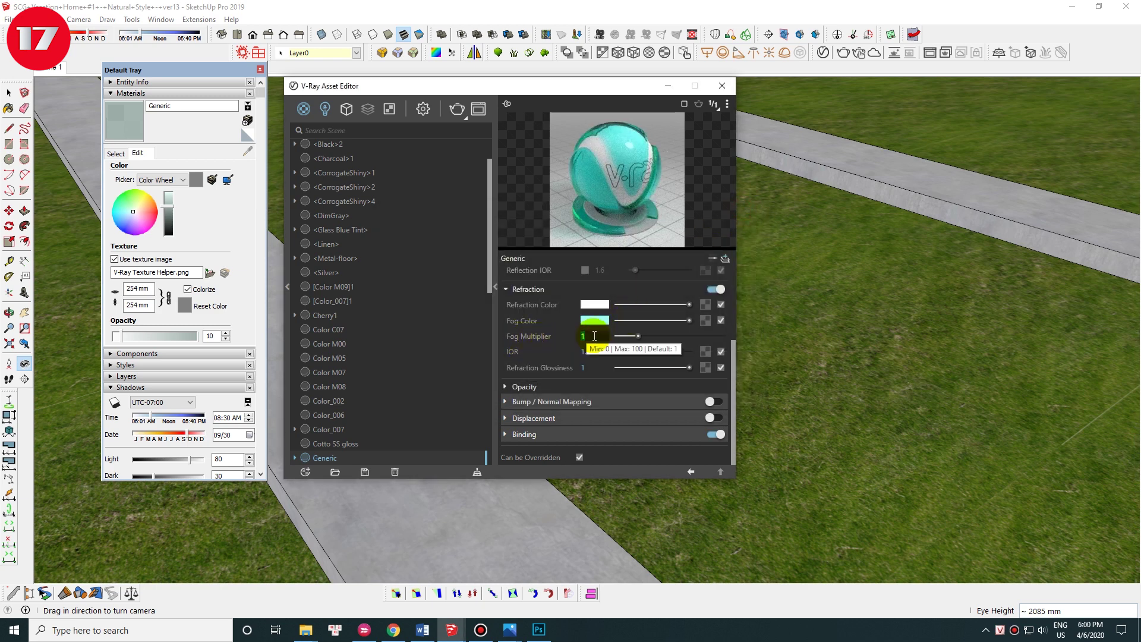
key(BackSpace)
text(0)
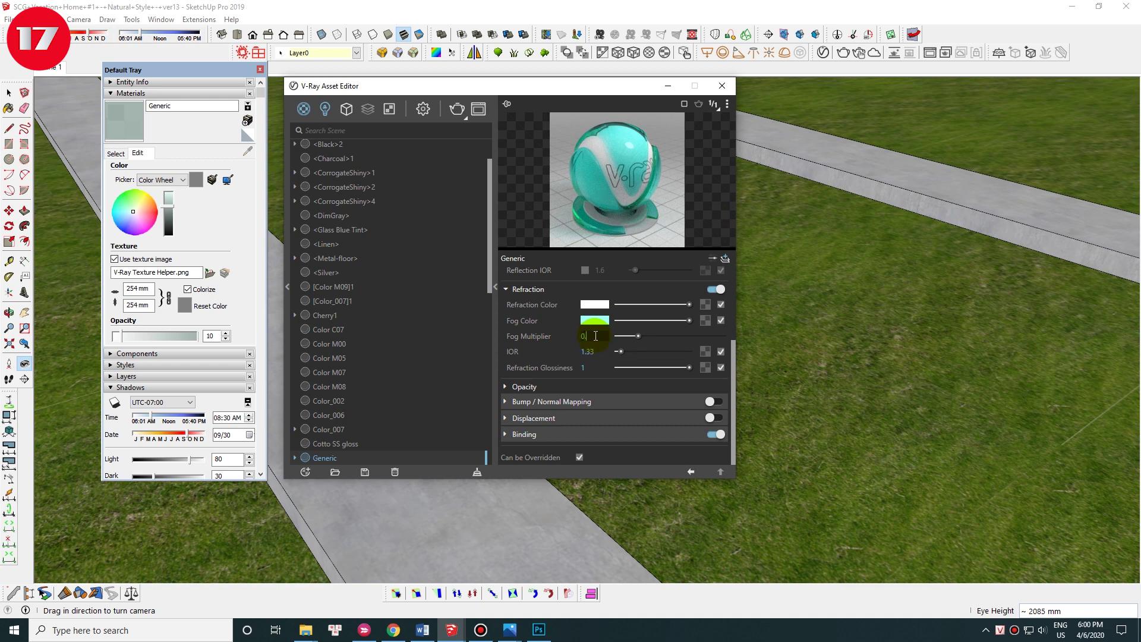
text(1)
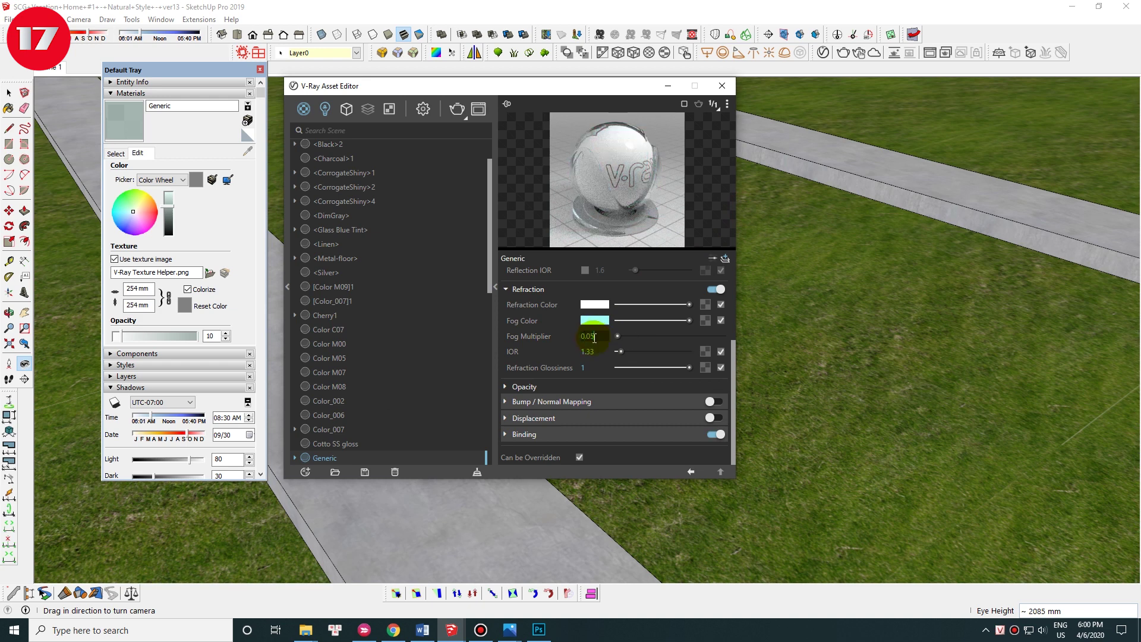
Step: Review the diffuse Noise B texture settings and return to the material
scroll(707, 294, up, 3)
click(703, 295)
click(691, 472)
right_click(707, 297)
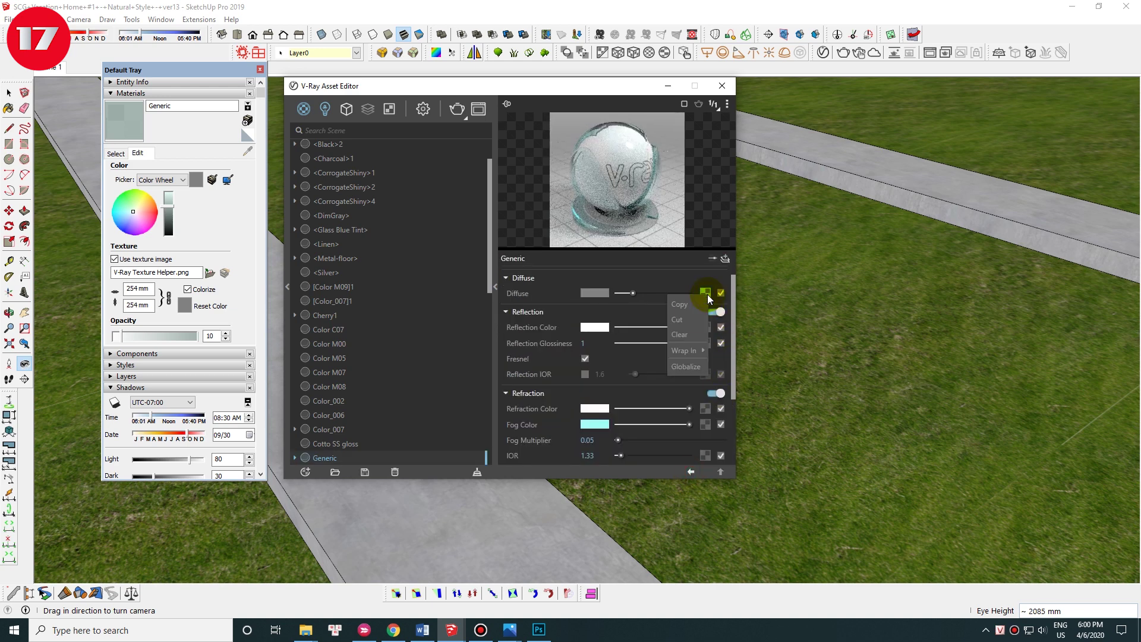
Step: Copy the diffuse noise texture and enable bump mapping for the water
click(690, 305)
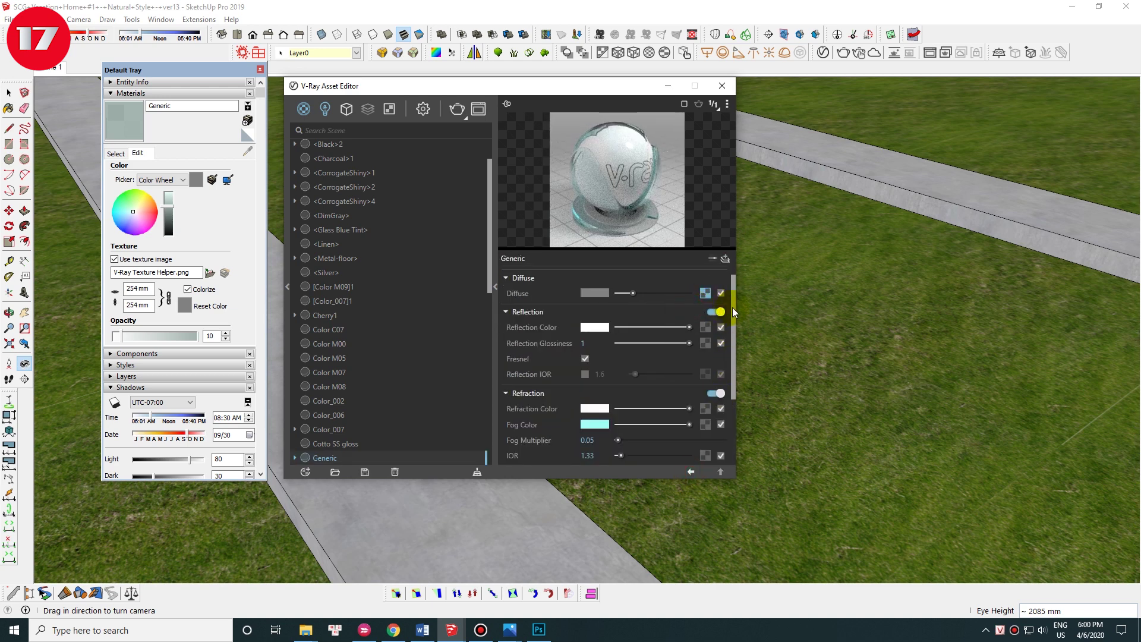
drag(732, 315, 731, 389)
click(715, 401)
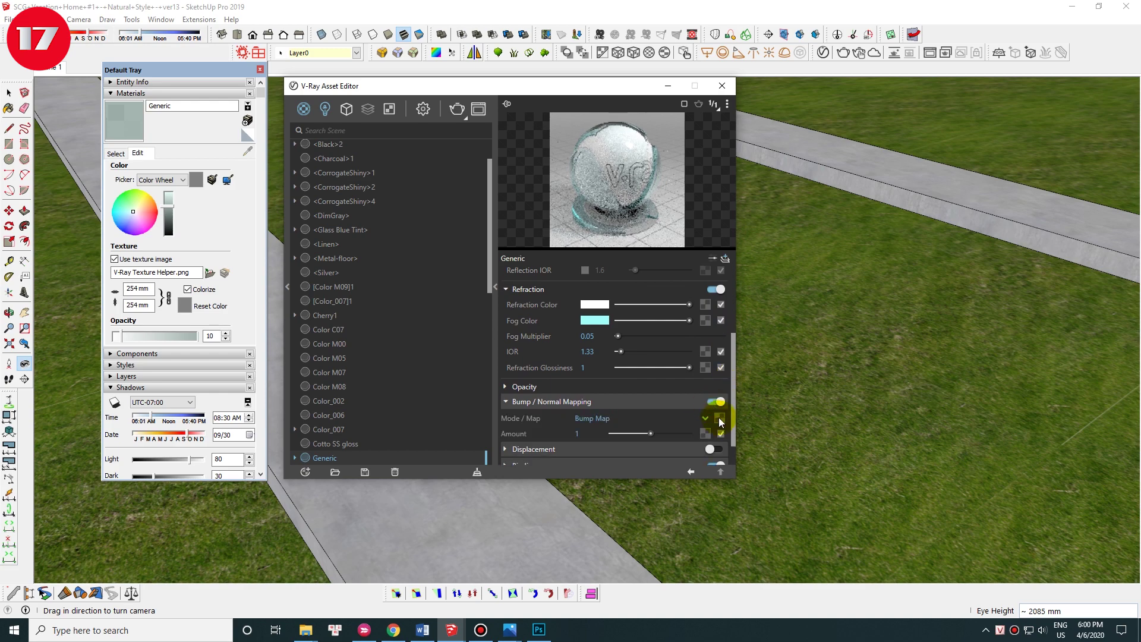
Step: Orbit to the paving, select the ground face and switch to the Paint Bucket
mouse_move(631, 222)
middle_down()
mouse_move(884, 298)
mouse_move(857, 255)
middle_up()
click(884, 299)
key(b)
click(824, 245)
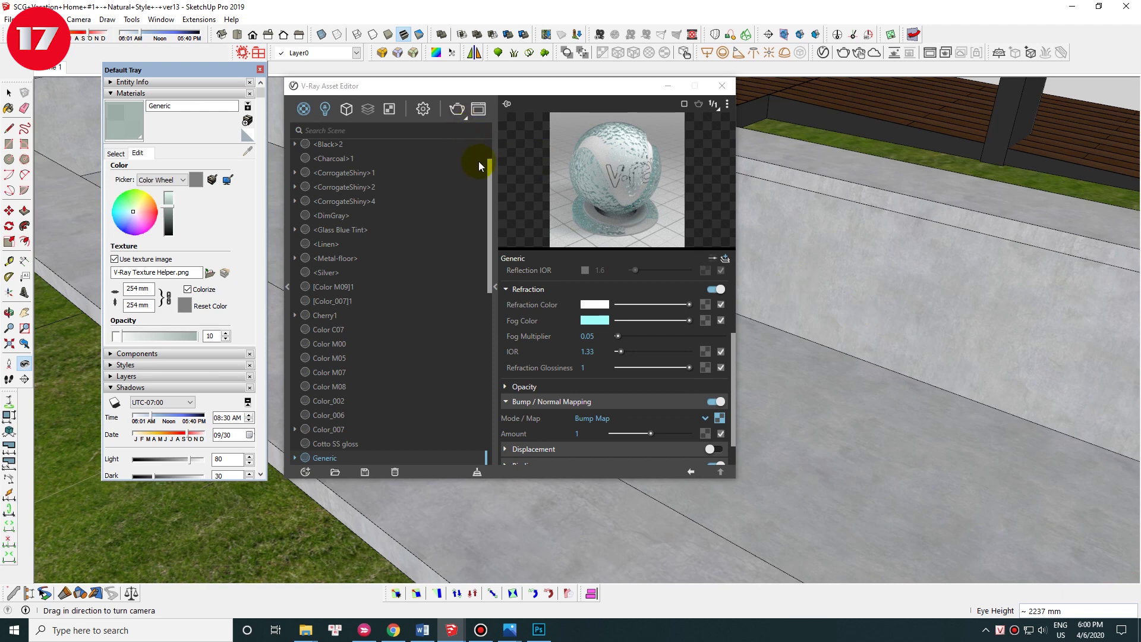
drag(488, 178, 489, 157)
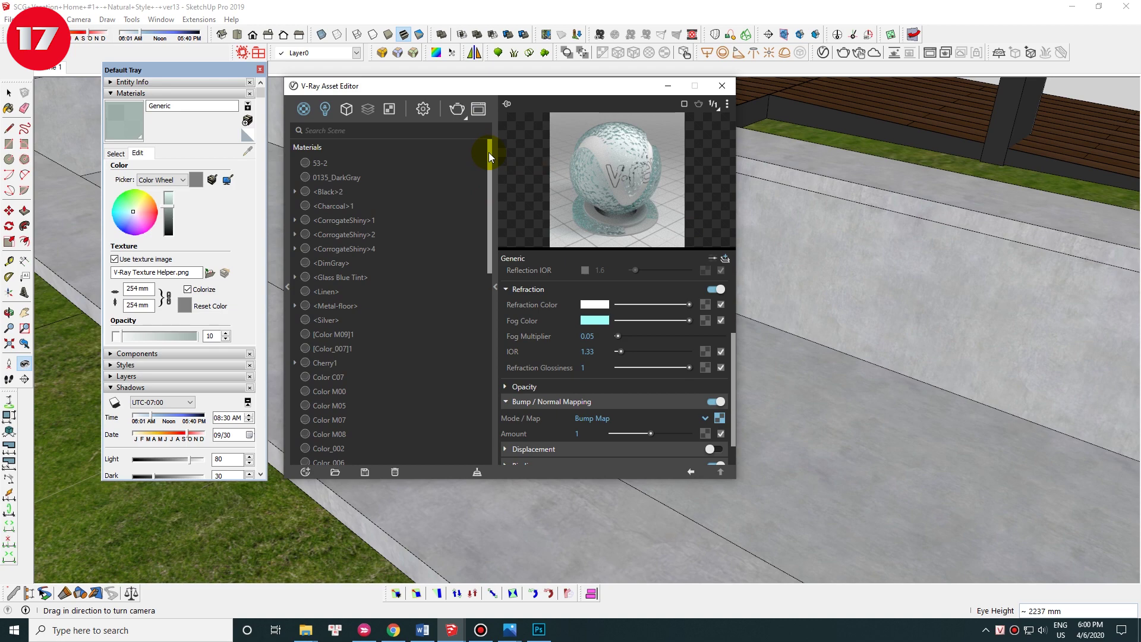
Step: Run a V-Ray test render of the pool and move the material settings aside to view it
click(457, 111)
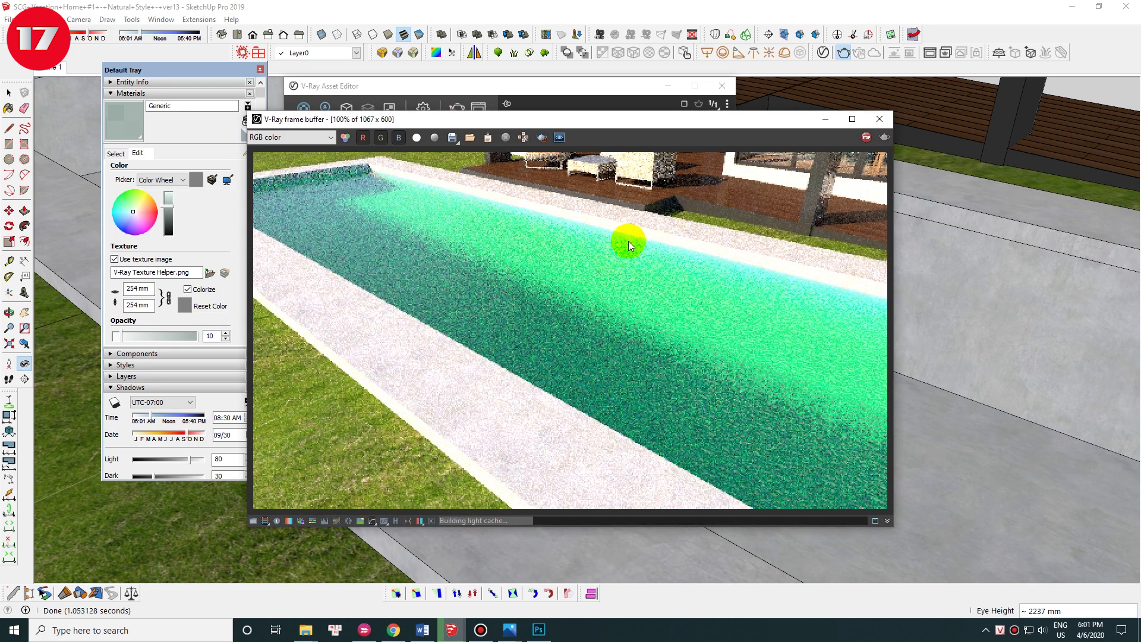
click(615, 104)
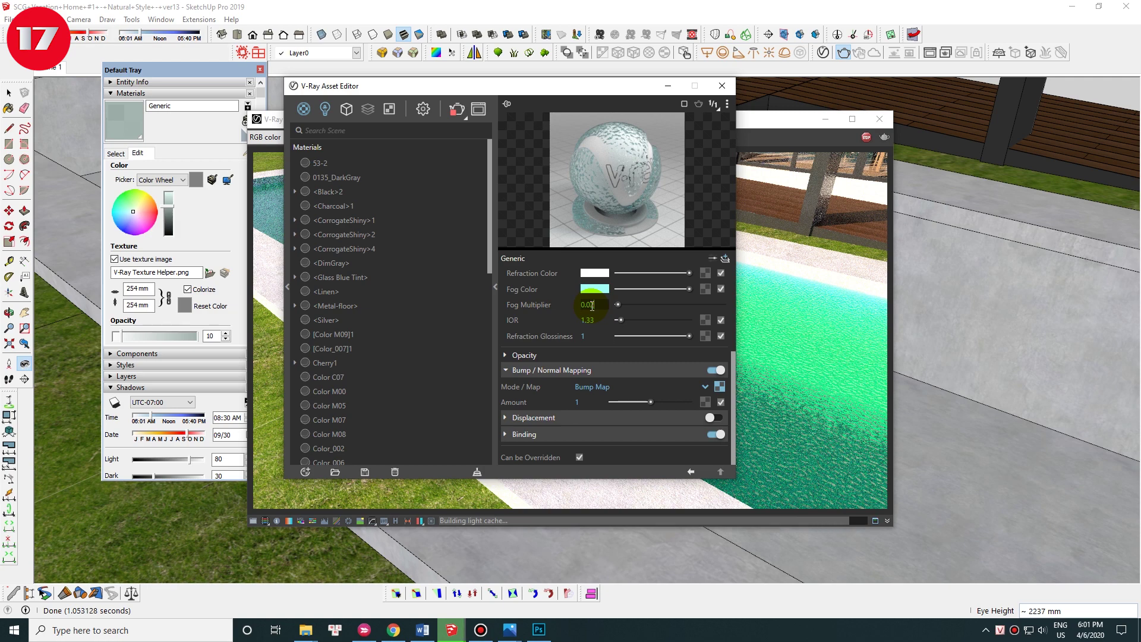
mouse_move(618, 91)
mouse_down()
mouse_move(515, 190)
mouse_move(568, 133)
mouse_up()
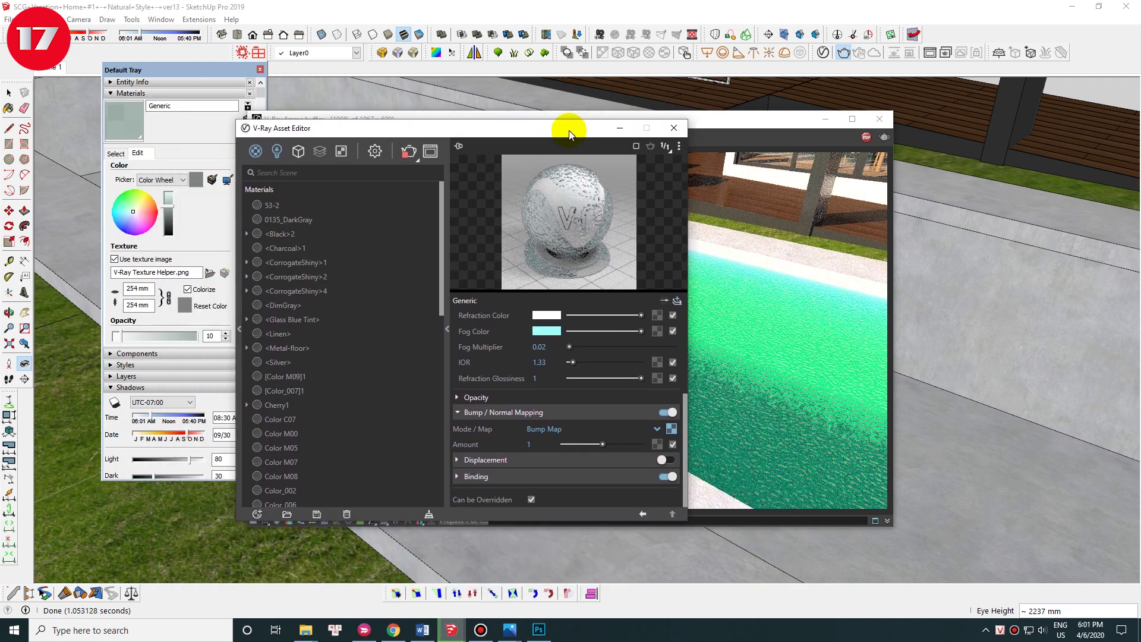
click(800, 398)
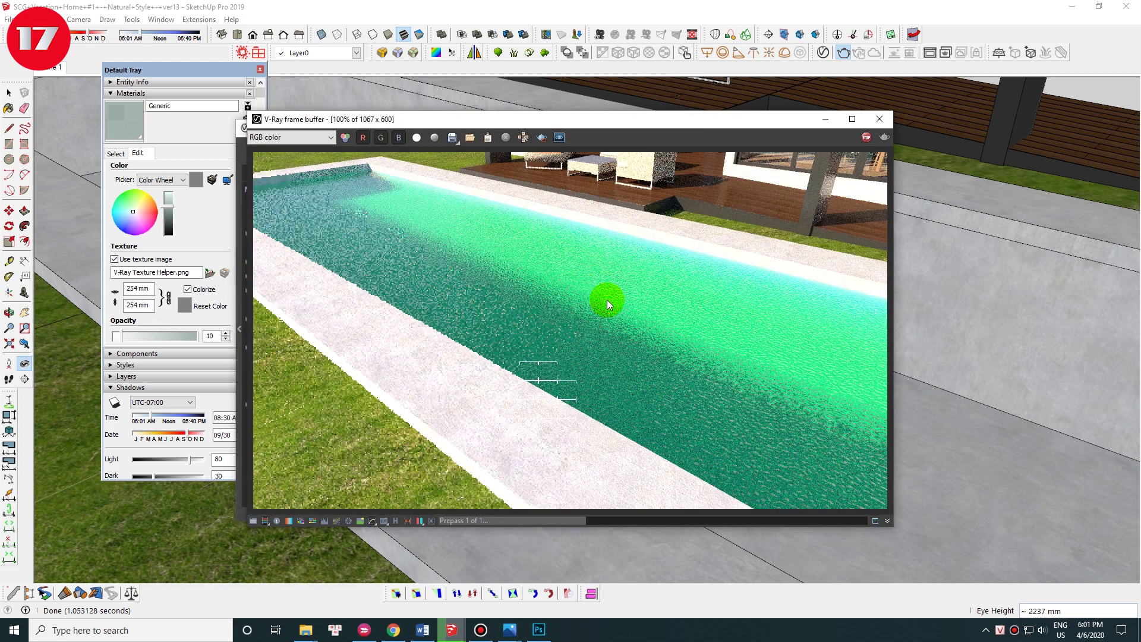
Step: Set the water texture width to 800 mm and re-render the pool
double_click(140, 289)
text(80)
key(Return)
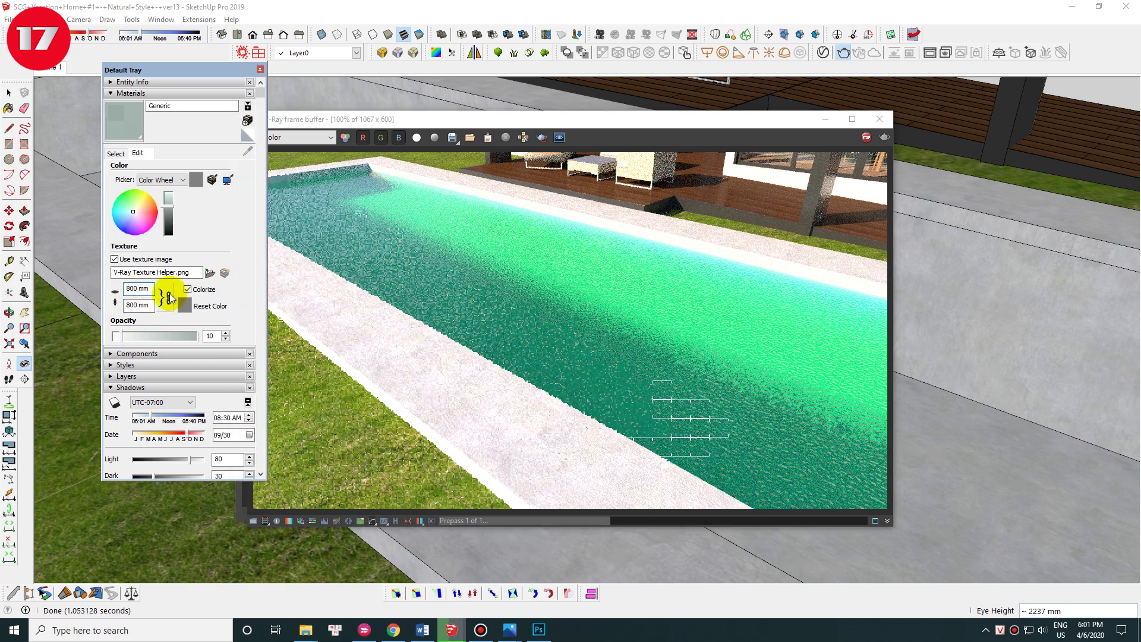
click(823, 52)
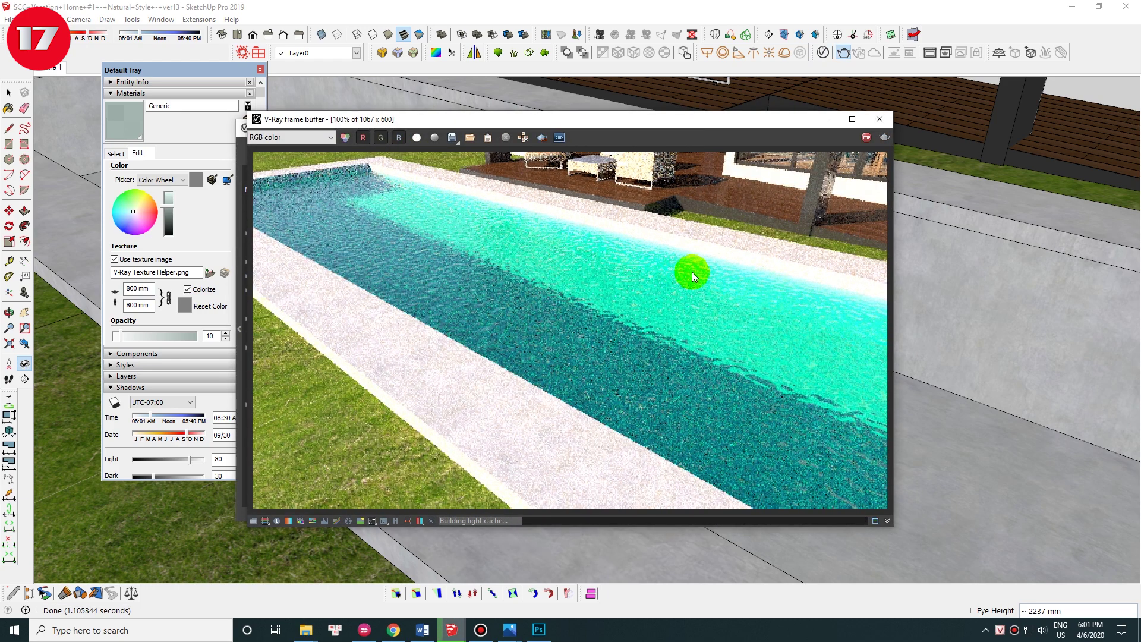
click(823, 52)
scroll(654, 404, up, 1)
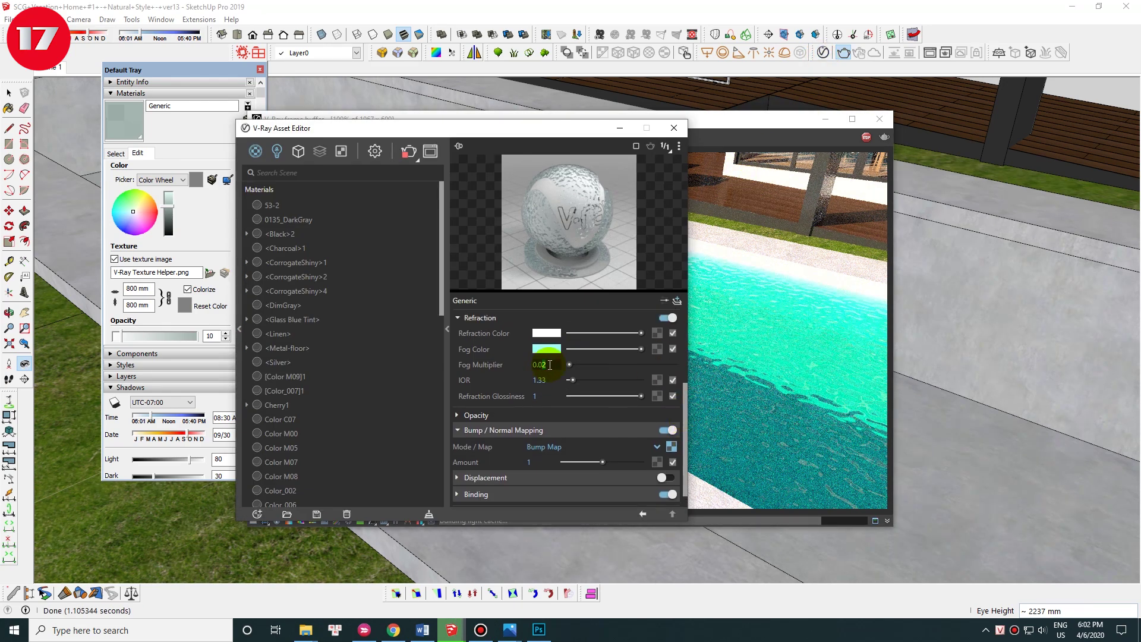
click(611, 263)
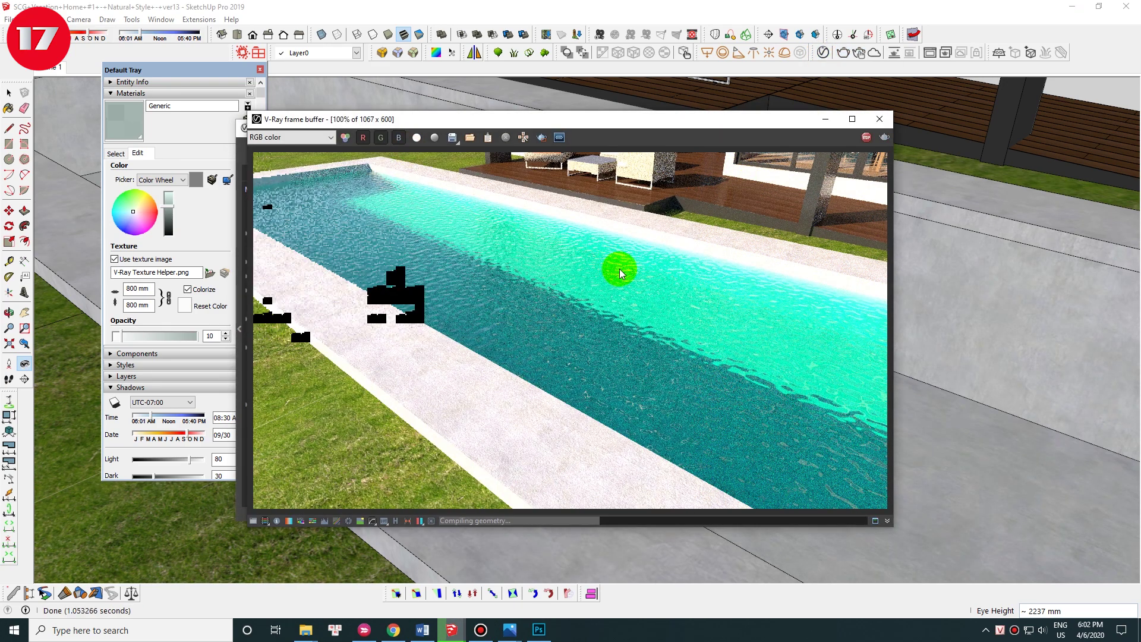
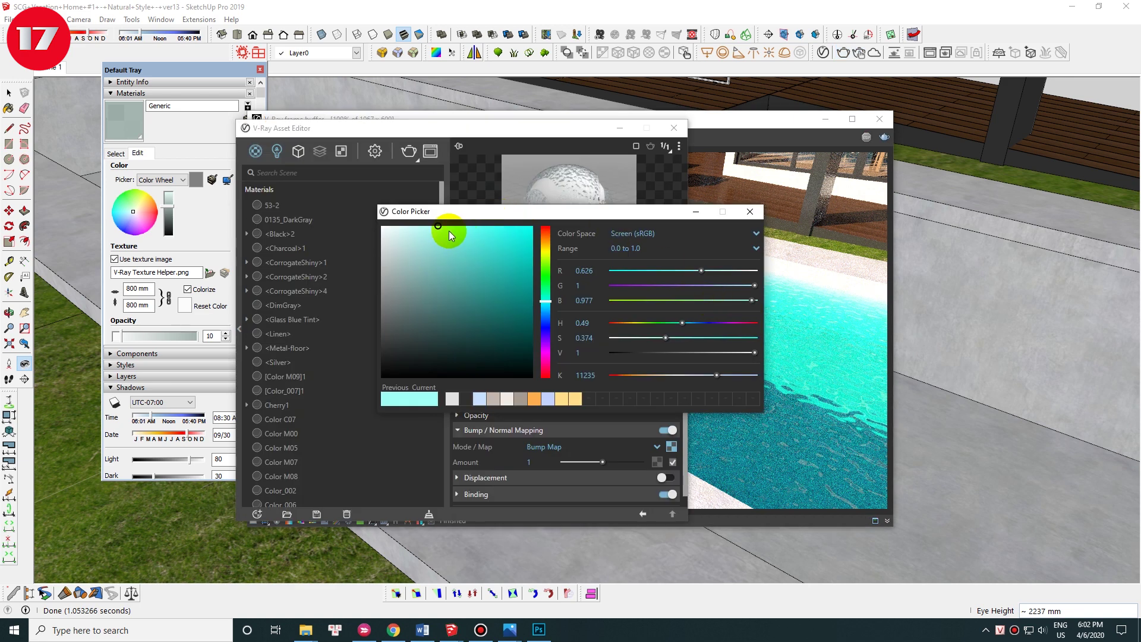
Step: Change the pool water to a paler, brighter cyan and check the turquoise re-render
drag(438, 231, 423, 226)
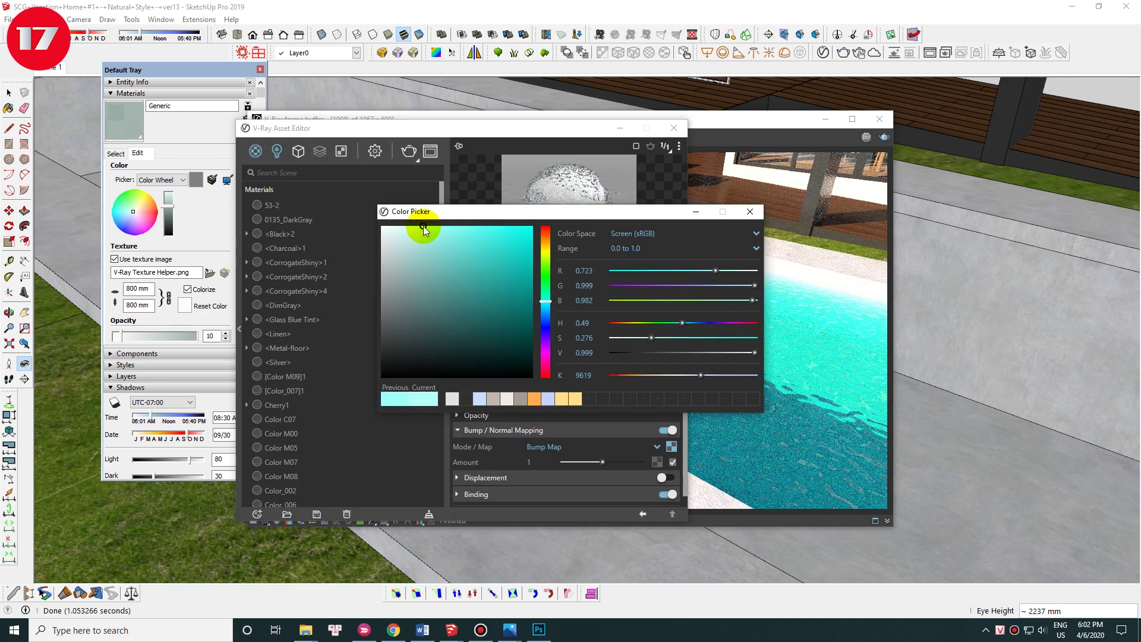
click(546, 305)
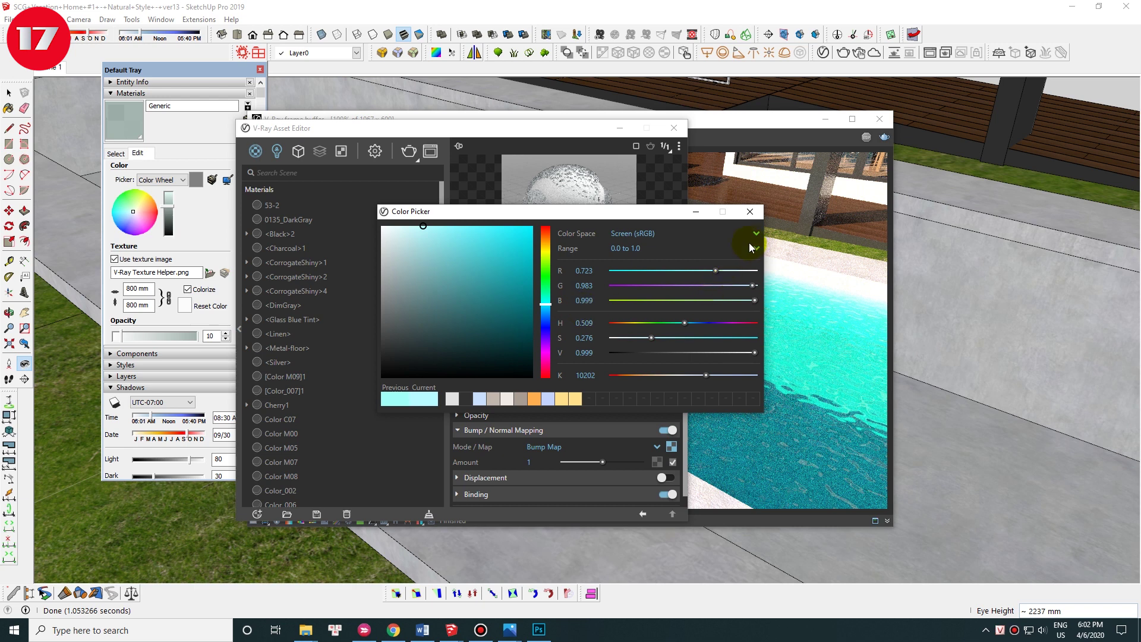
click(750, 211)
click(849, 179)
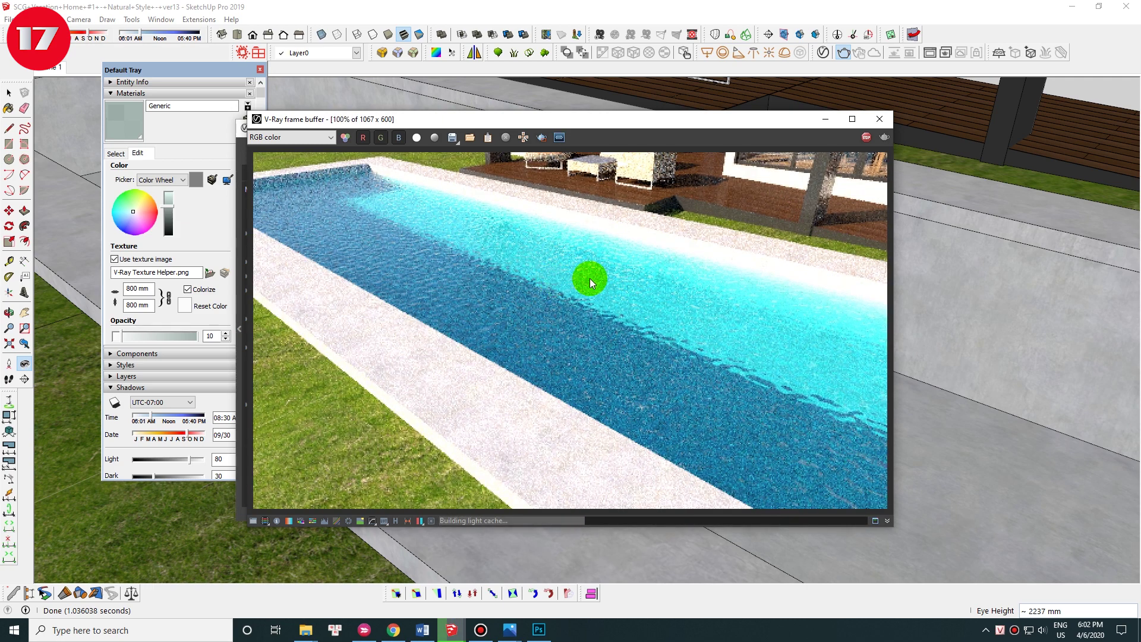
scroll(549, 216, down, 5)
scroll(657, 323, down, 3)
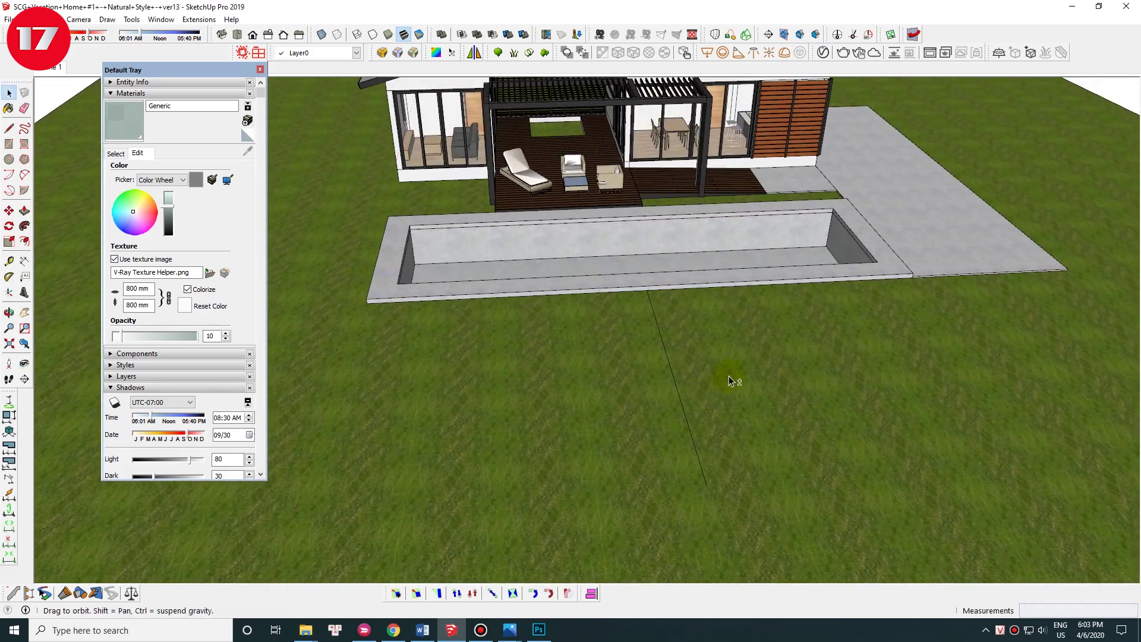
Step: Orbit from the pool to the side patio by the wood-clad wall and roof
middle_drag(657, 324, 828, 344)
click(802, 343)
scroll(685, 375, down, 3)
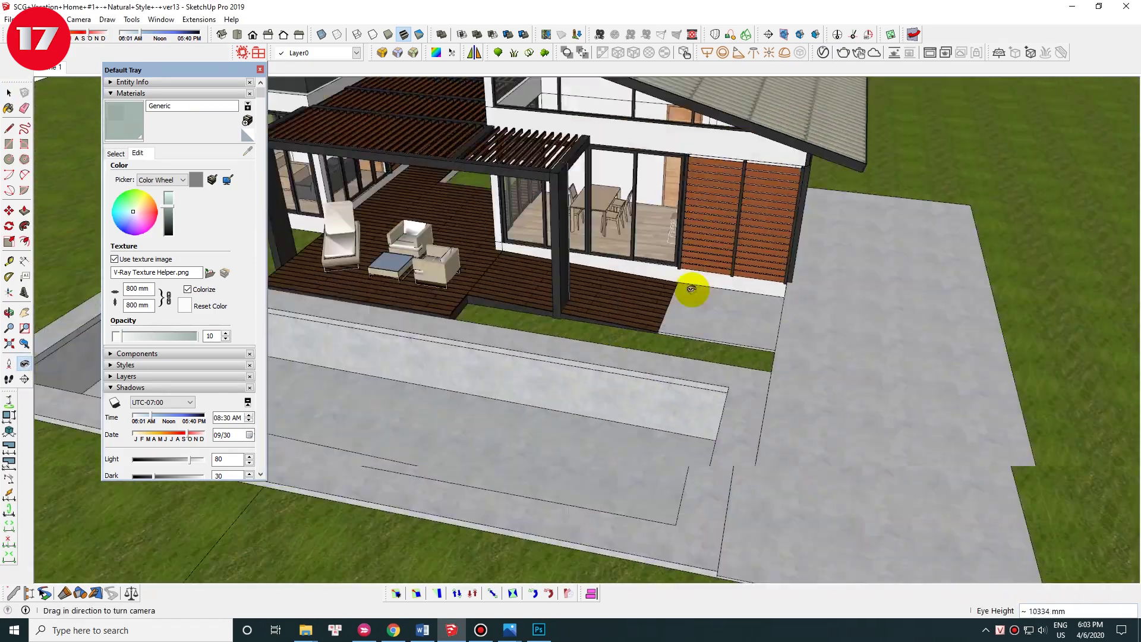
middle_drag(674, 288, 718, 267)
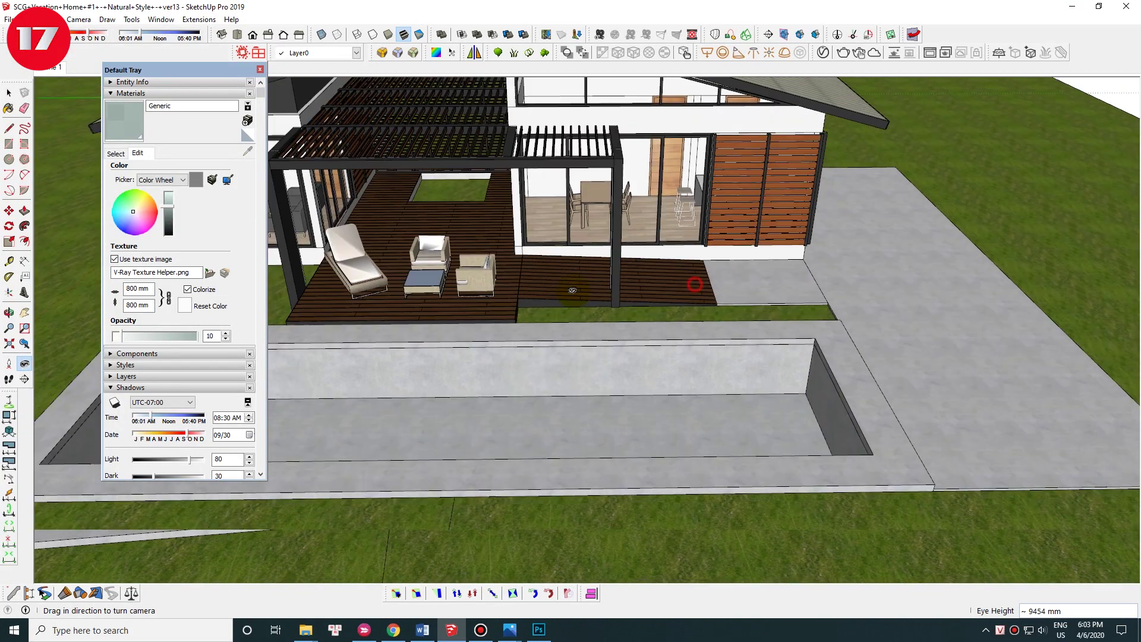
middle_drag(336, 131, 746, 324)
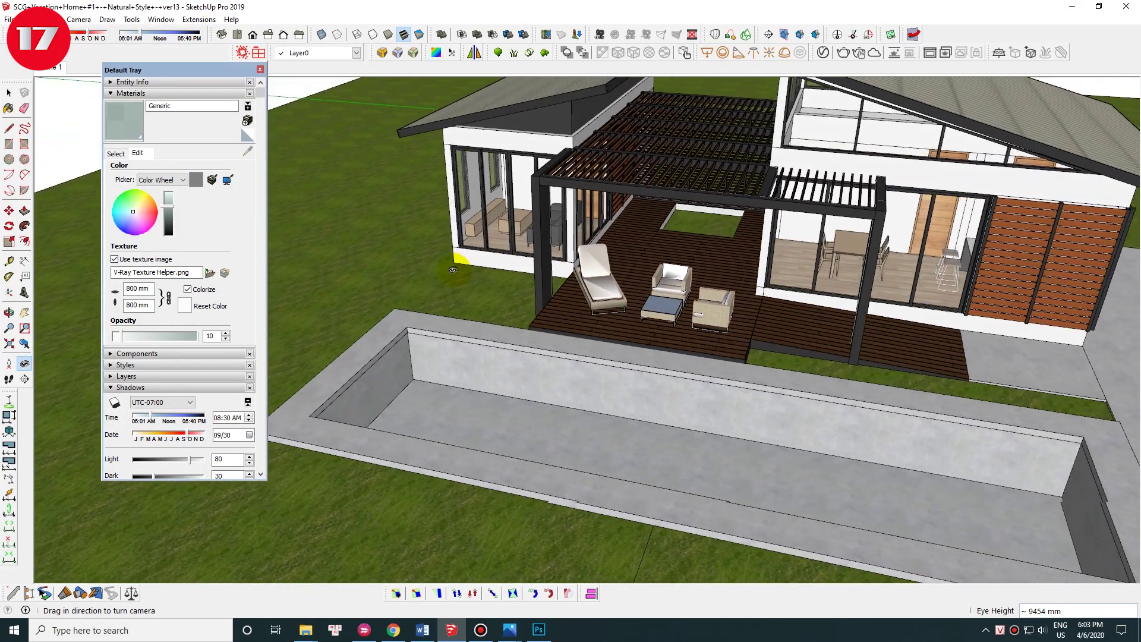
drag(746, 324, 651, 355)
mouse_move(650, 355)
middle_down()
mouse_move(718, 319)
mouse_move(743, 352)
mouse_move(733, 388)
middle_up()
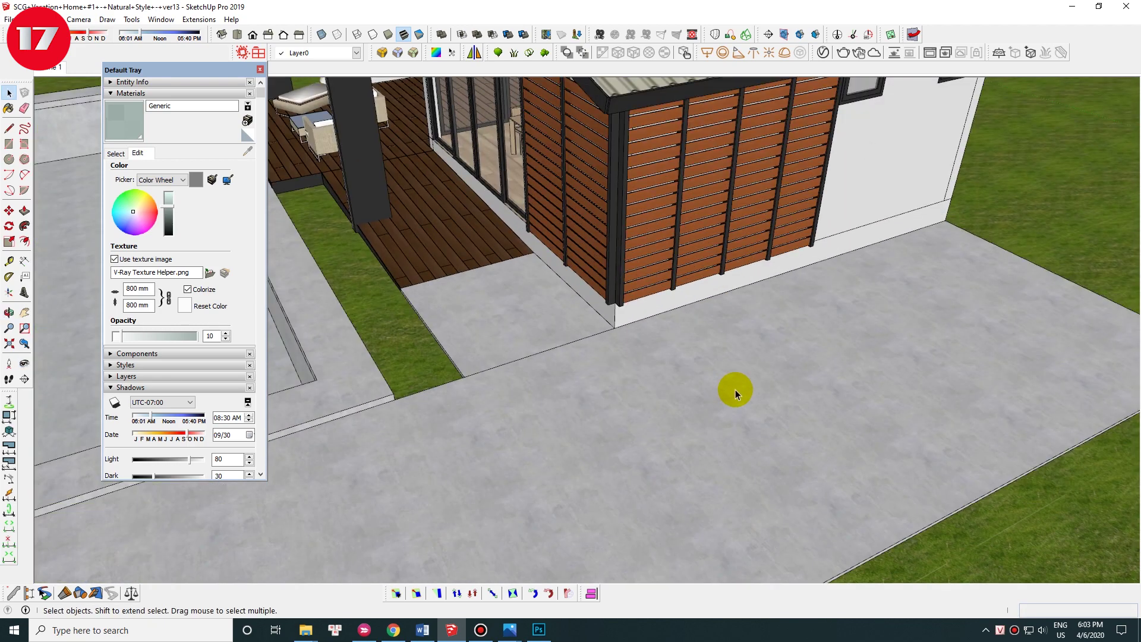
key(space)
click(721, 402)
Step: Import the orange sports car, place it beside the house, and start rotating it
click(9, 19)
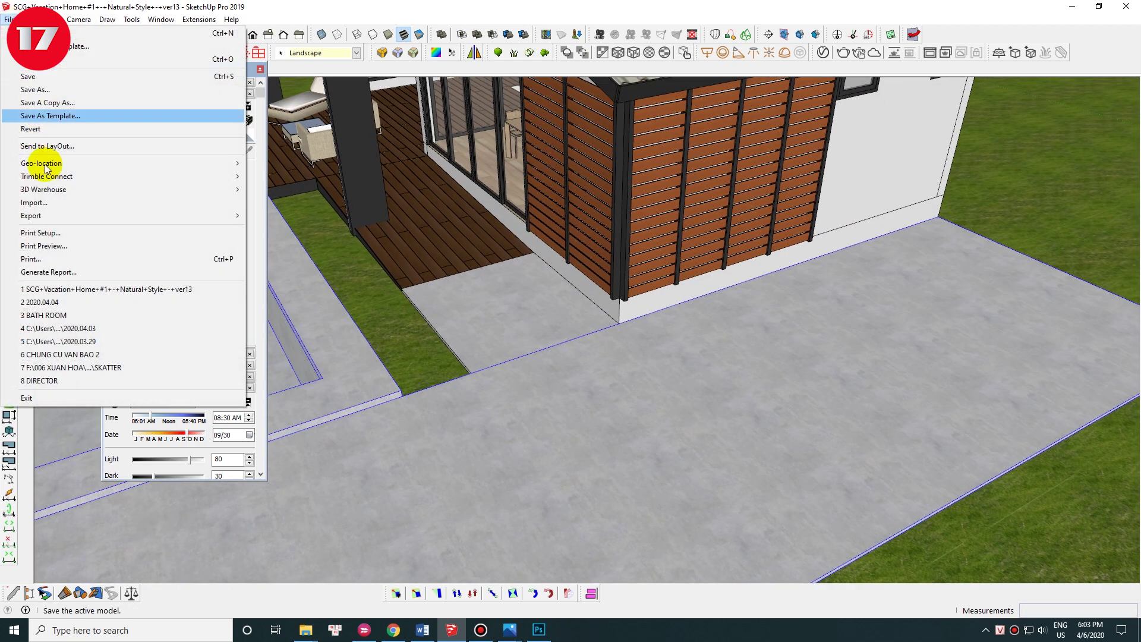
click(52, 201)
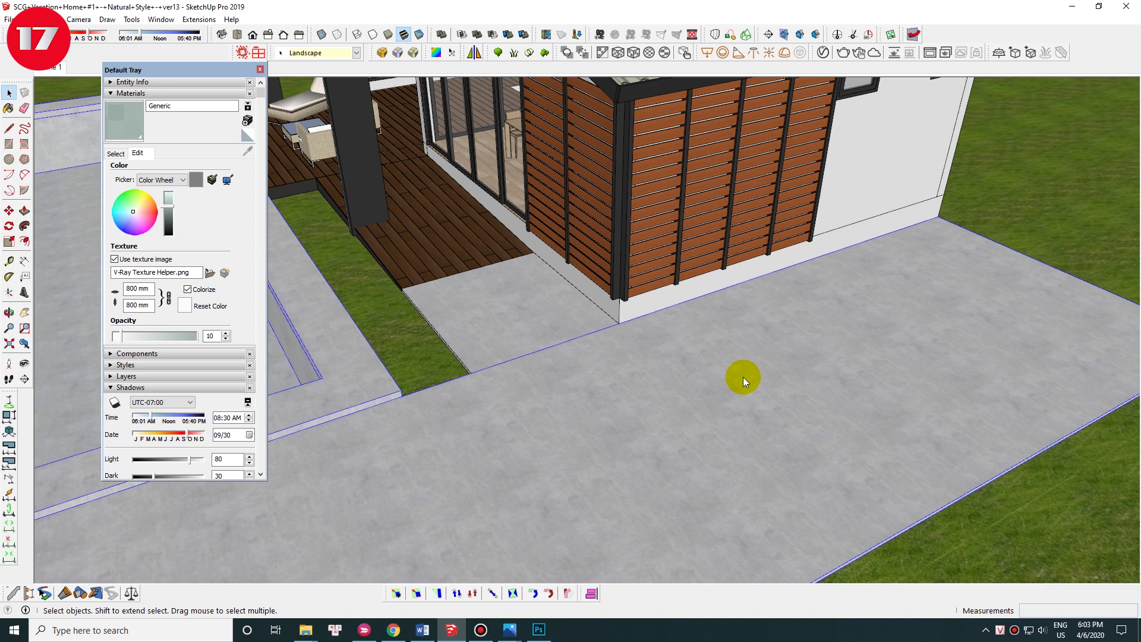
key(ctrl+v)
scroll(770, 445, up, 2)
click(770, 446)
scroll(682, 395, up, 1)
key(q)
click(616, 359)
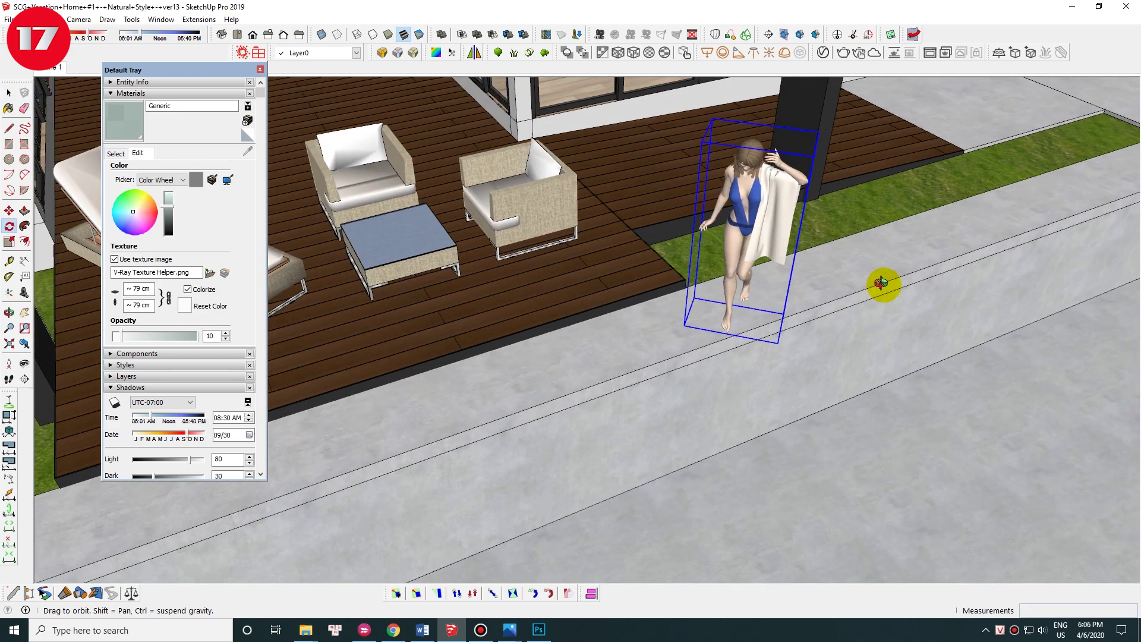
Step: Move the seated woman figure onto the edge of the lounge chair
middle_drag(879, 283, 657, 191)
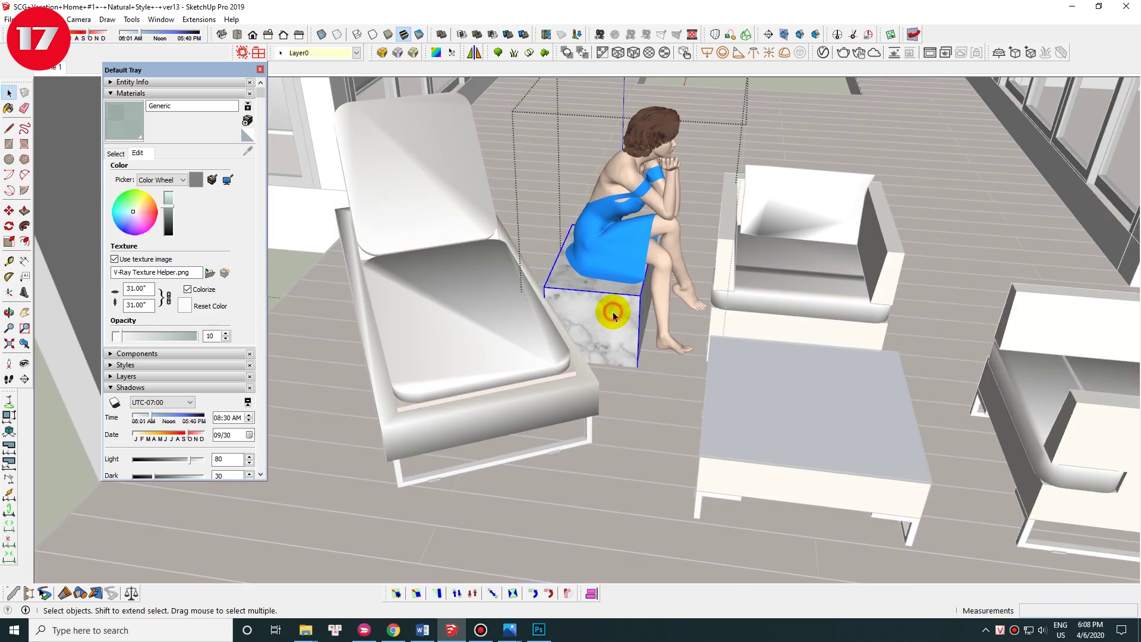
click(629, 273)
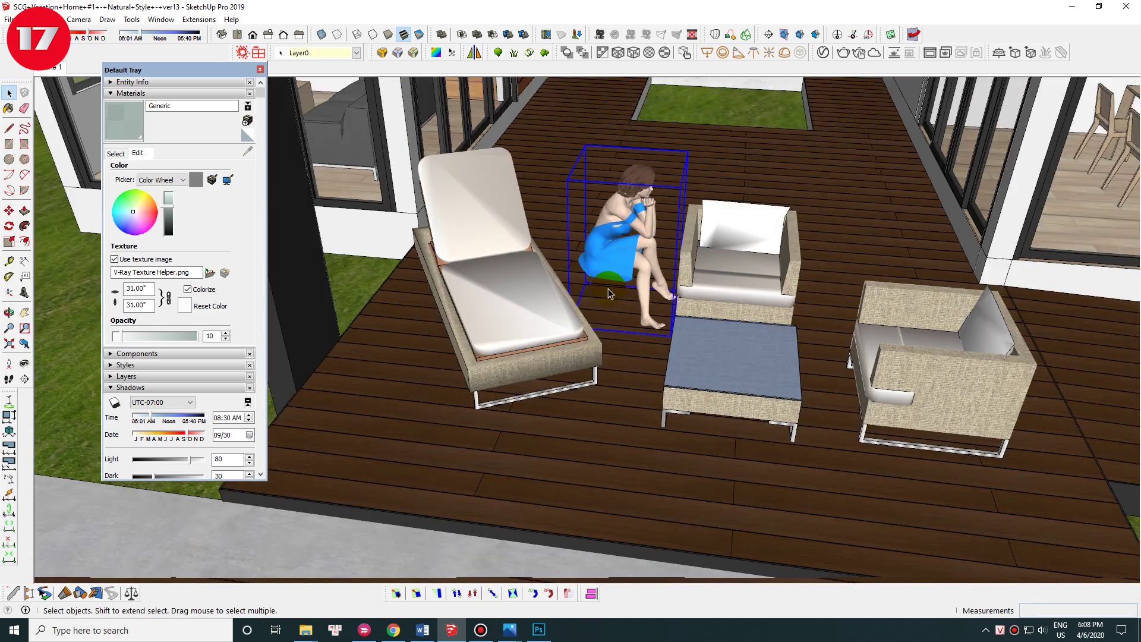
scroll(609, 293, up, 3)
key(m)
drag(668, 259, 685, 278)
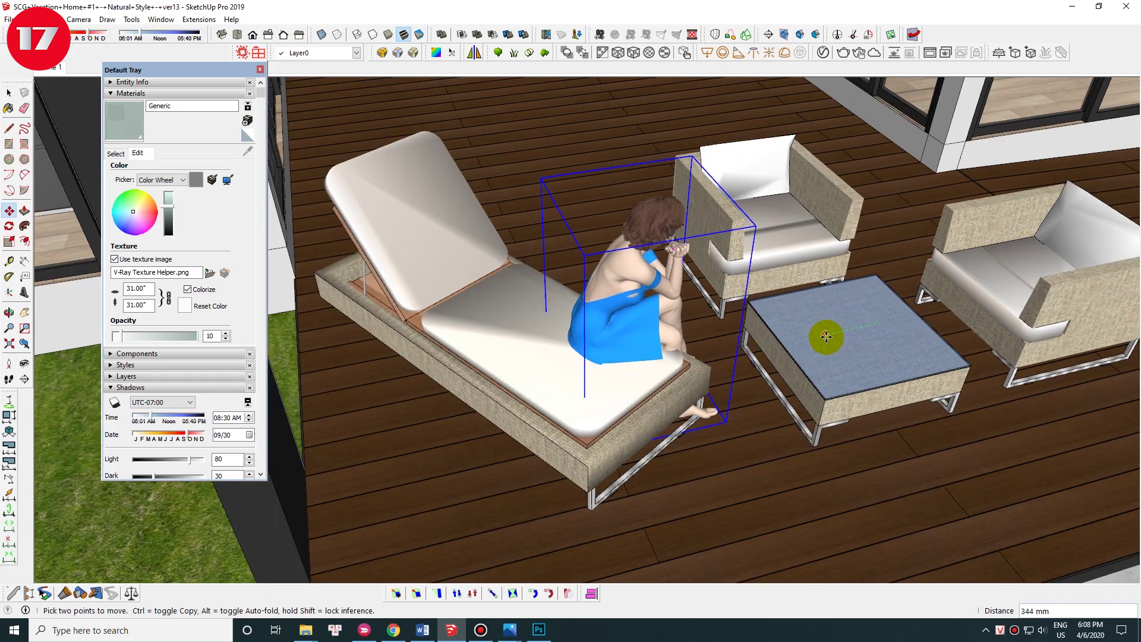
middle_drag(685, 278, 646, 272)
Step: Orbit and zoom around the lounge chair to check the woman's placement
scroll(649, 331, up, 3)
scroll(654, 326, up, 2)
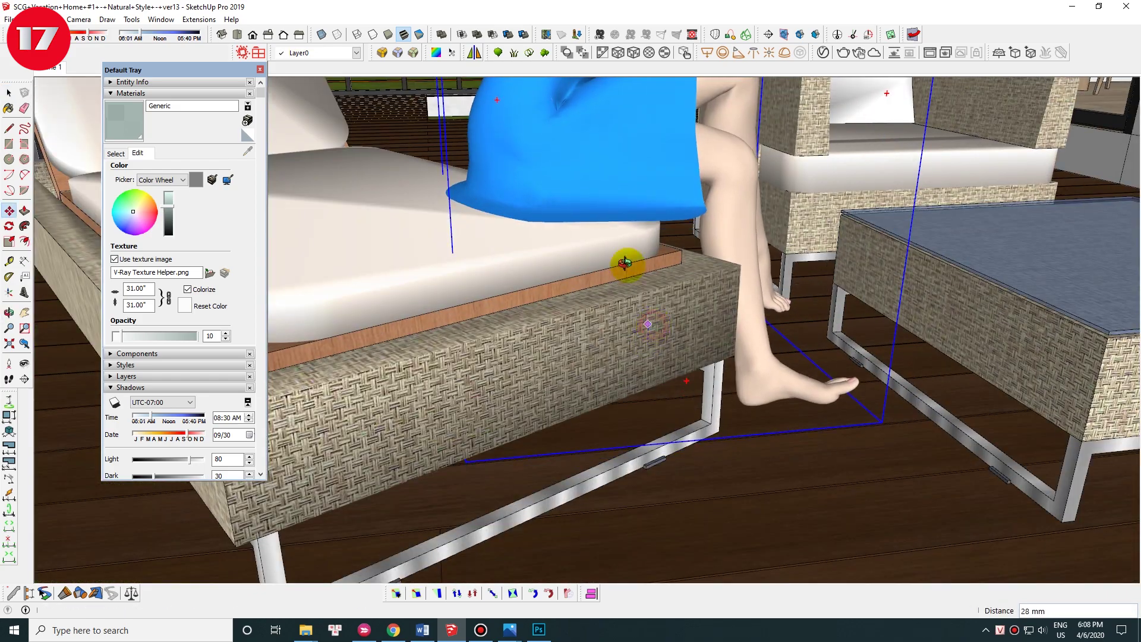
scroll(521, 198, up, 3)
scroll(674, 254, down, 3)
scroll(758, 326, down, 5)
mouse_move(759, 326)
middle_down()
mouse_move(756, 266)
mouse_move(789, 323)
middle_up()
mouse_move(670, 305)
middle_down()
mouse_move(911, 244)
mouse_move(652, 230)
middle_up()
scroll(658, 339, up, 2)
scroll(624, 344, up, 3)
scroll(667, 456, up, 3)
scroll(667, 456, down, 5)
mouse_move(668, 254)
middle_down()
mouse_move(739, 204)
mouse_move(693, 176)
mouse_move(640, 207)
middle_up()
scroll(692, 176, down, 5)
scroll(665, 196, up, 4)
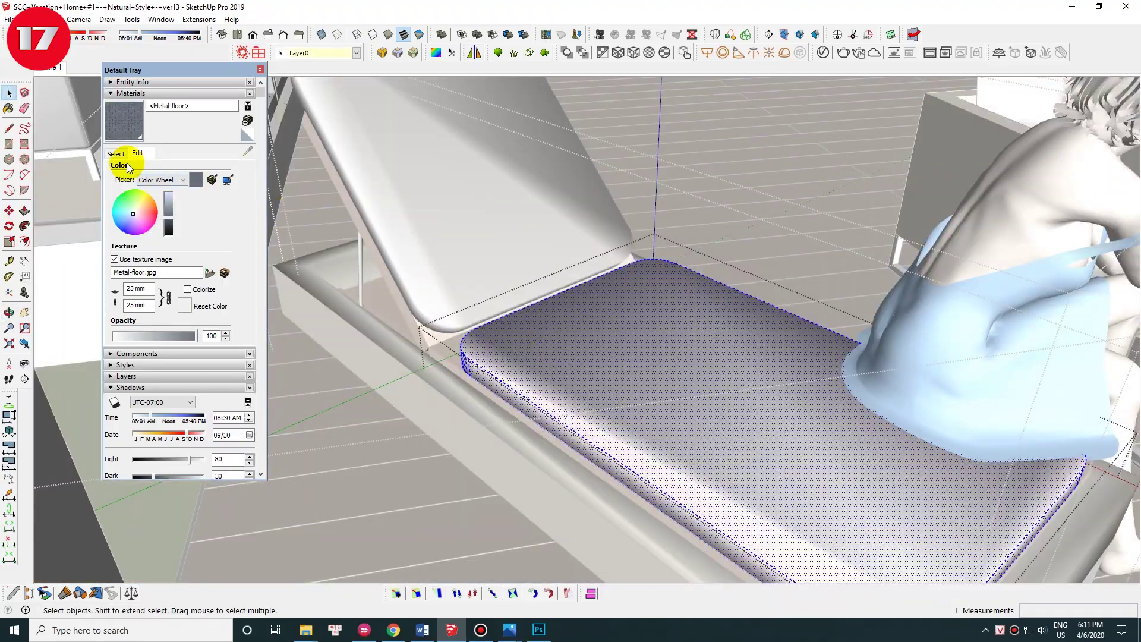
Step: Paint the lounger's seat cushion and backrest with the Color M03 grey material
click(117, 153)
click(221, 233)
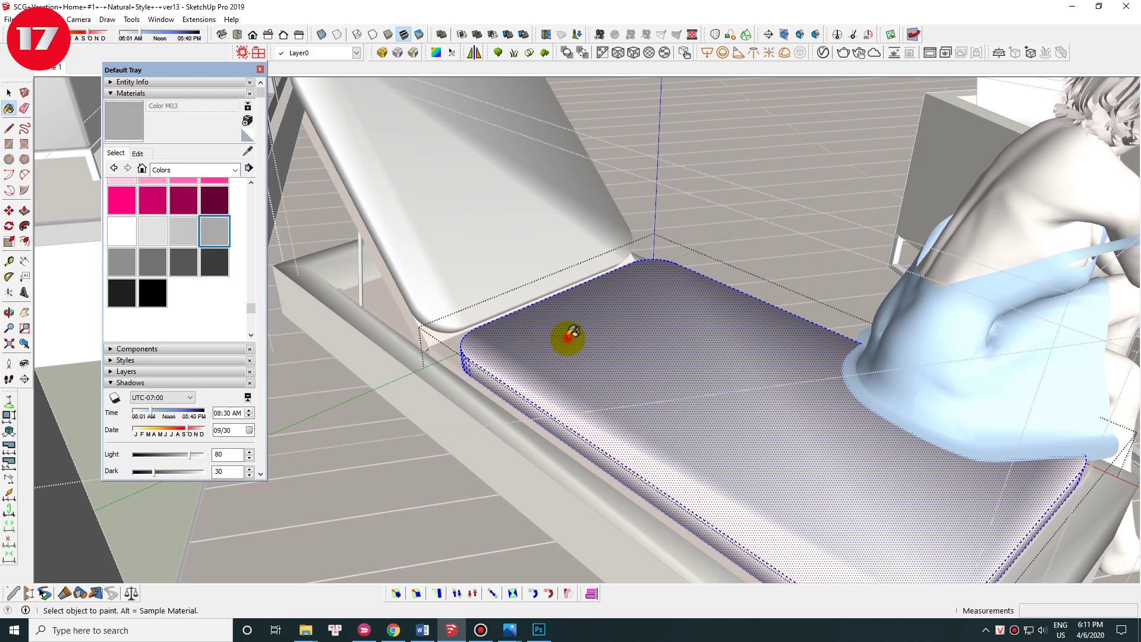
click(593, 362)
middle_drag(593, 362, 578, 356)
key(space)
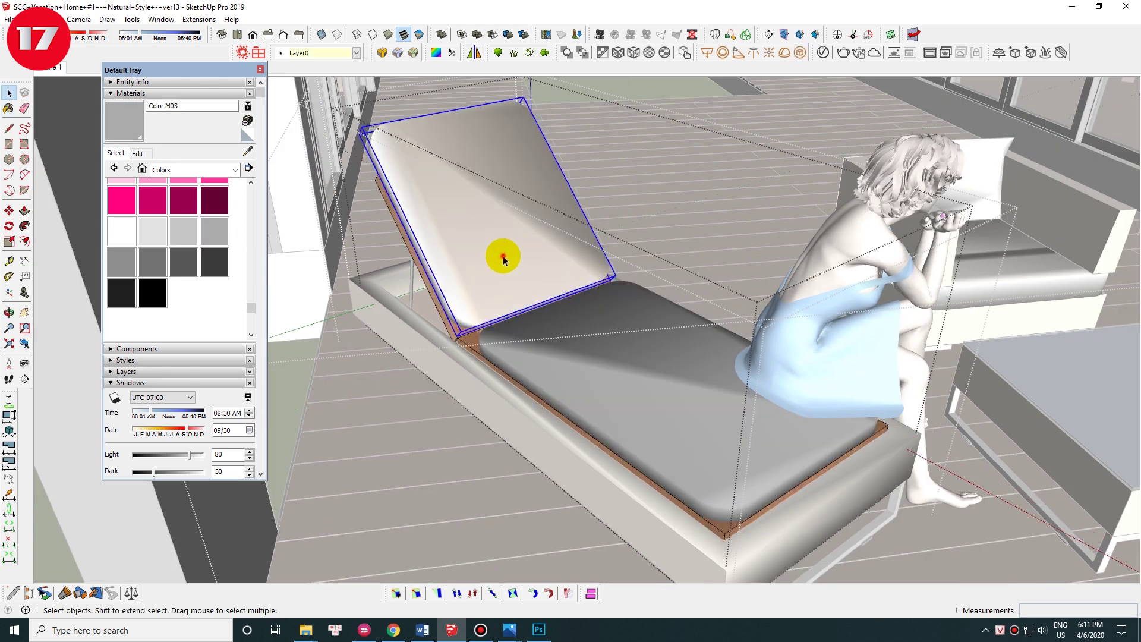
key(b)
click(489, 224)
key(space)
Step: Rename the material to VAI and change its diffuse texture to a Falloff map
click(187, 106)
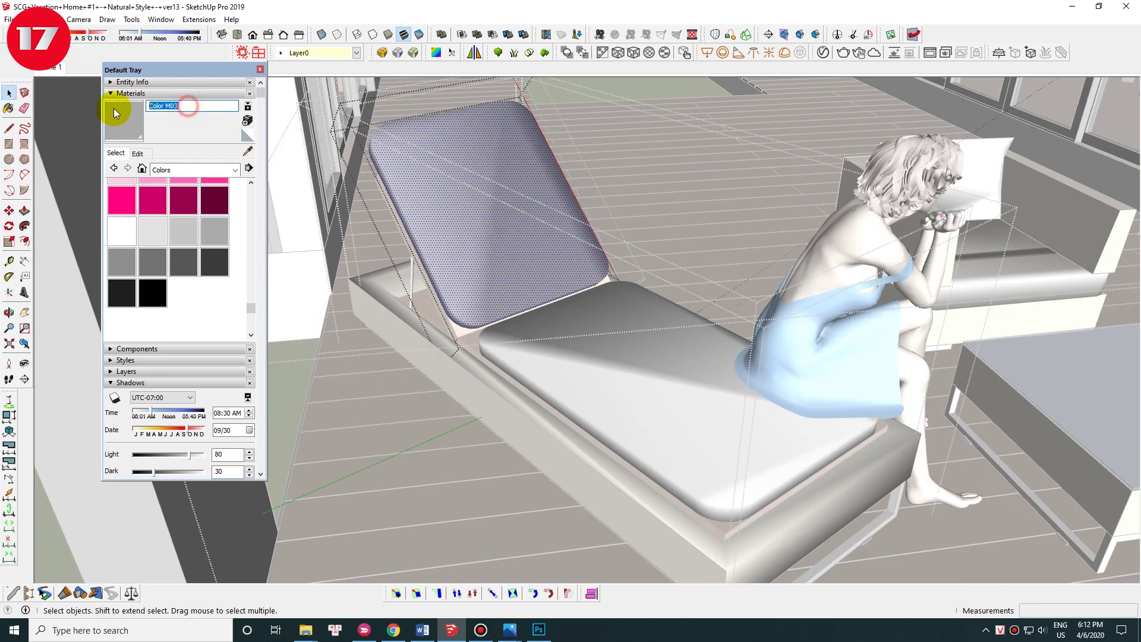
text(VAI)
click(822, 53)
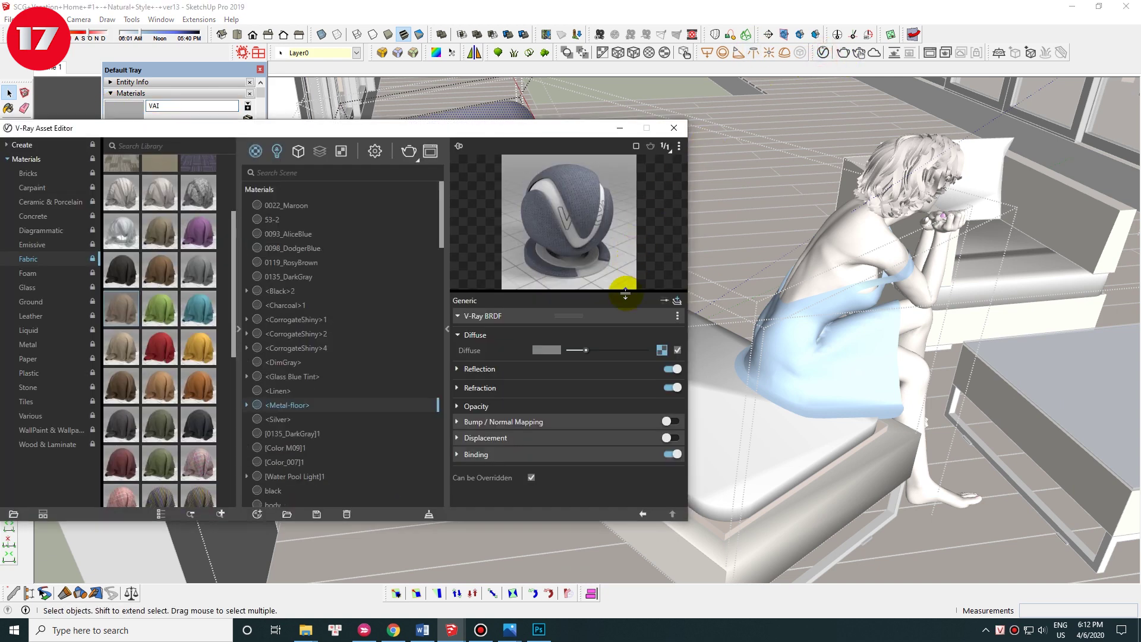
click(254, 117)
click(482, 307)
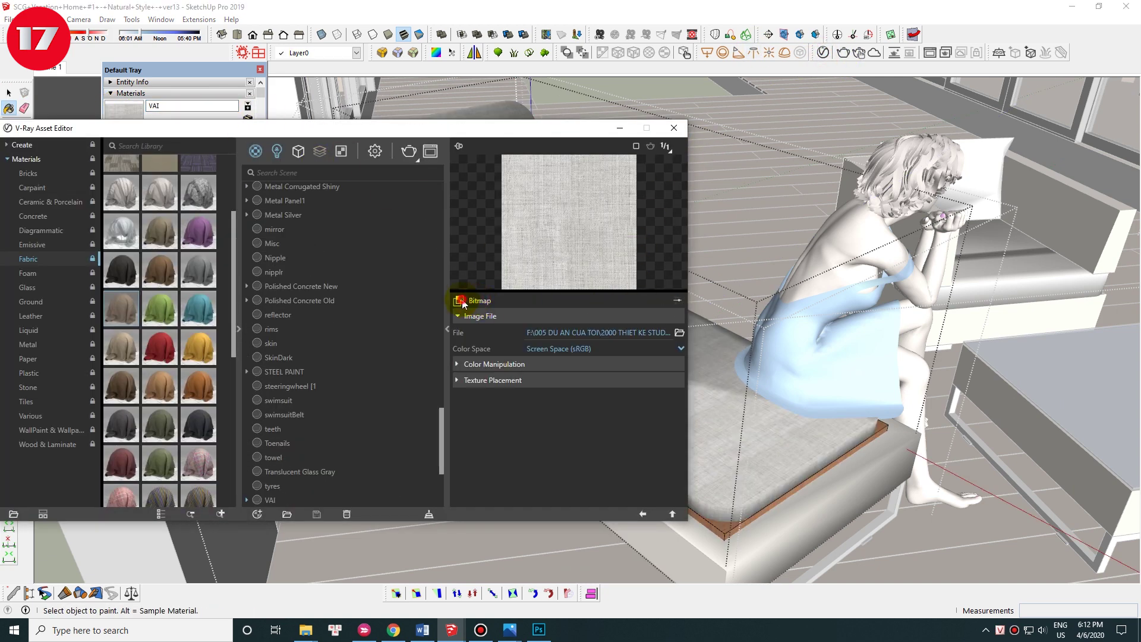
click(461, 301)
scroll(493, 392, down, 3)
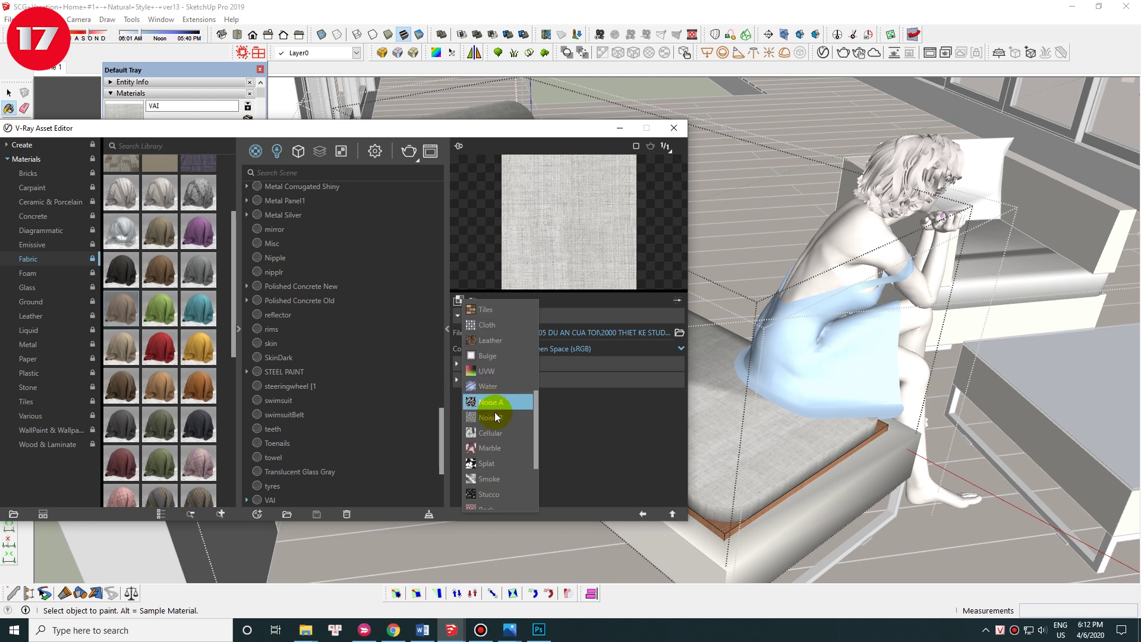
click(497, 478)
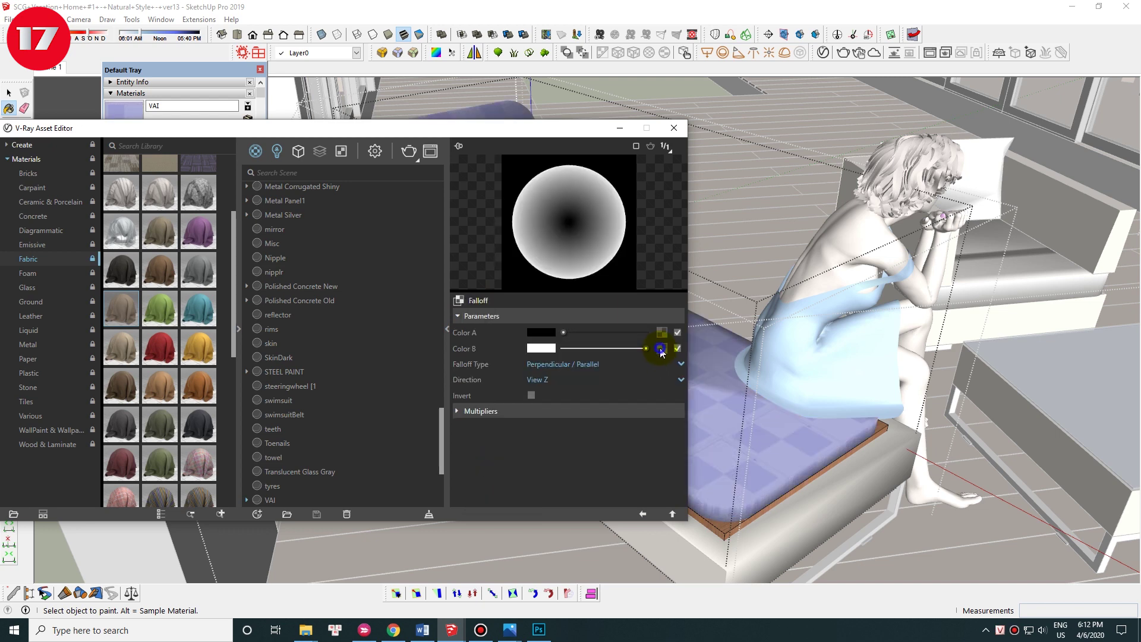
Step: Load the fabric image into the second falloff colour
click(662, 348)
key(Escape)
double_click(280, 348)
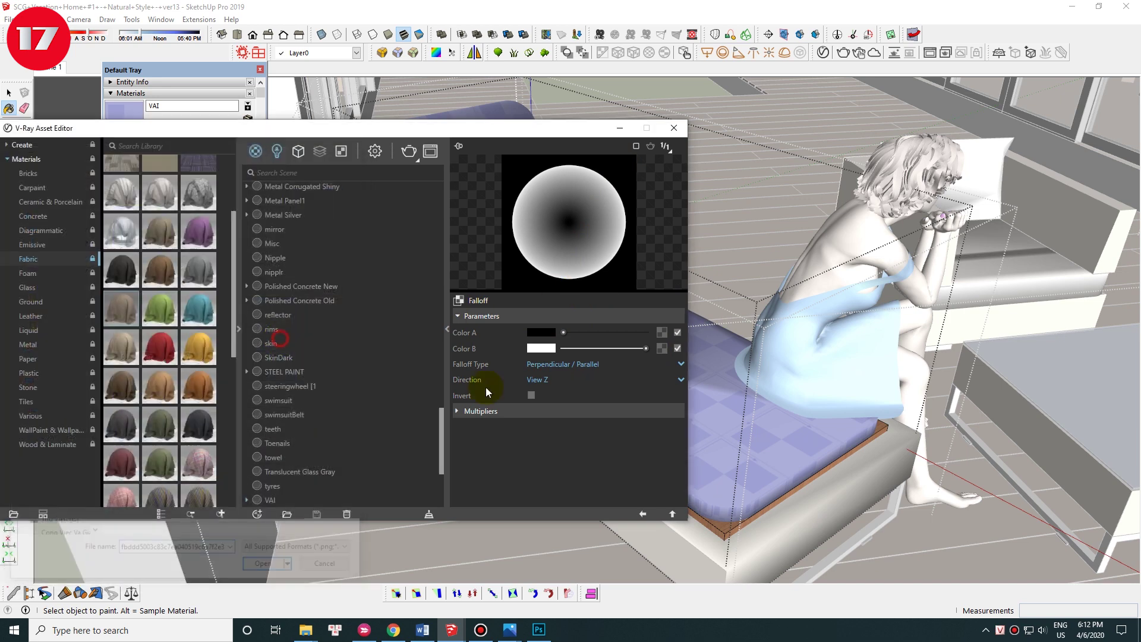
click(643, 514)
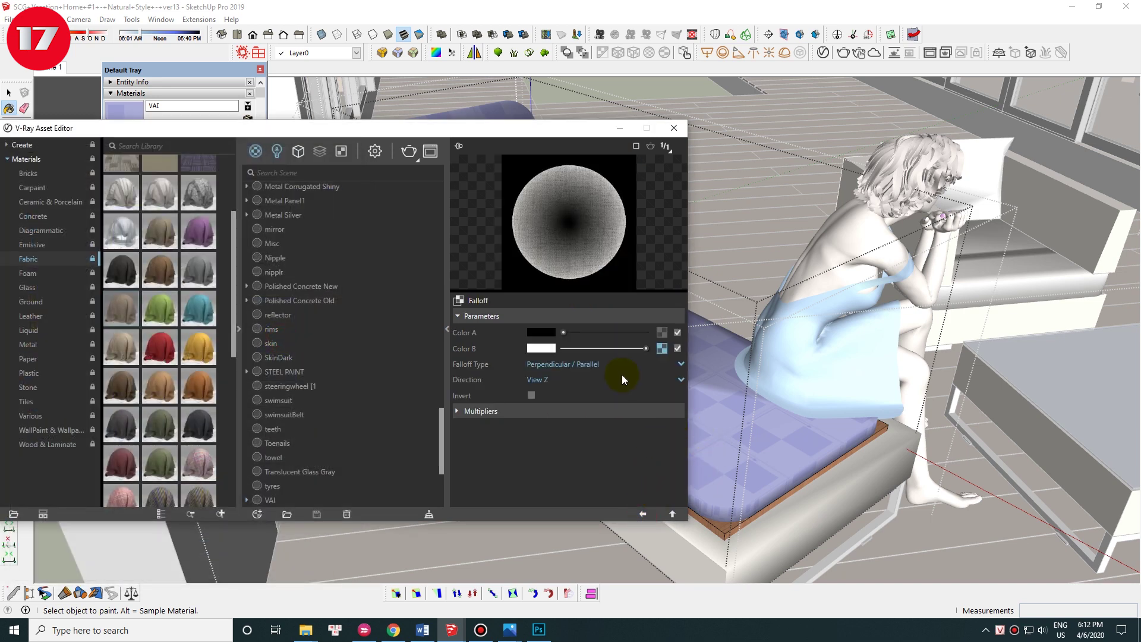
click(661, 348)
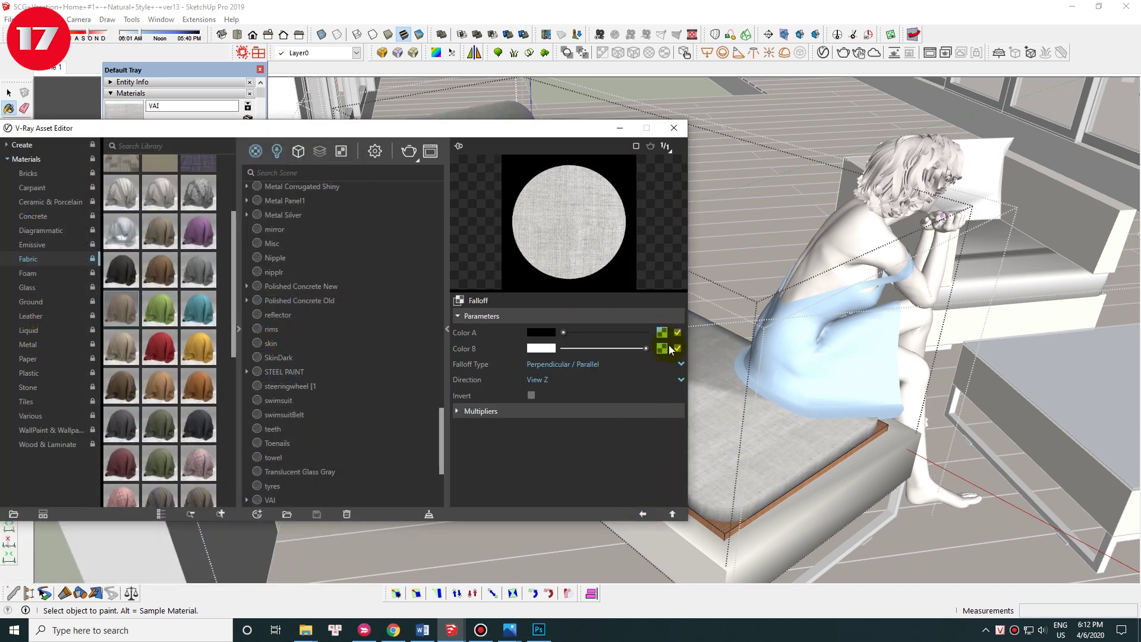
Step: Set the fabric bitmap's colour space to Custom Gamma Curve with gamma 20
click(586, 350)
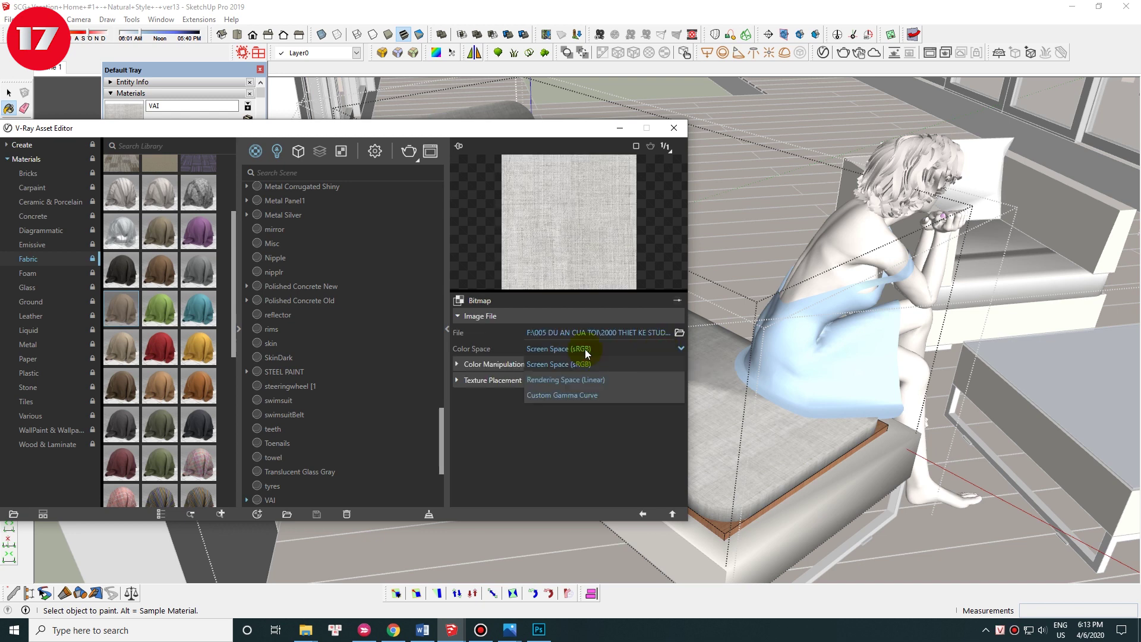
click(586, 397)
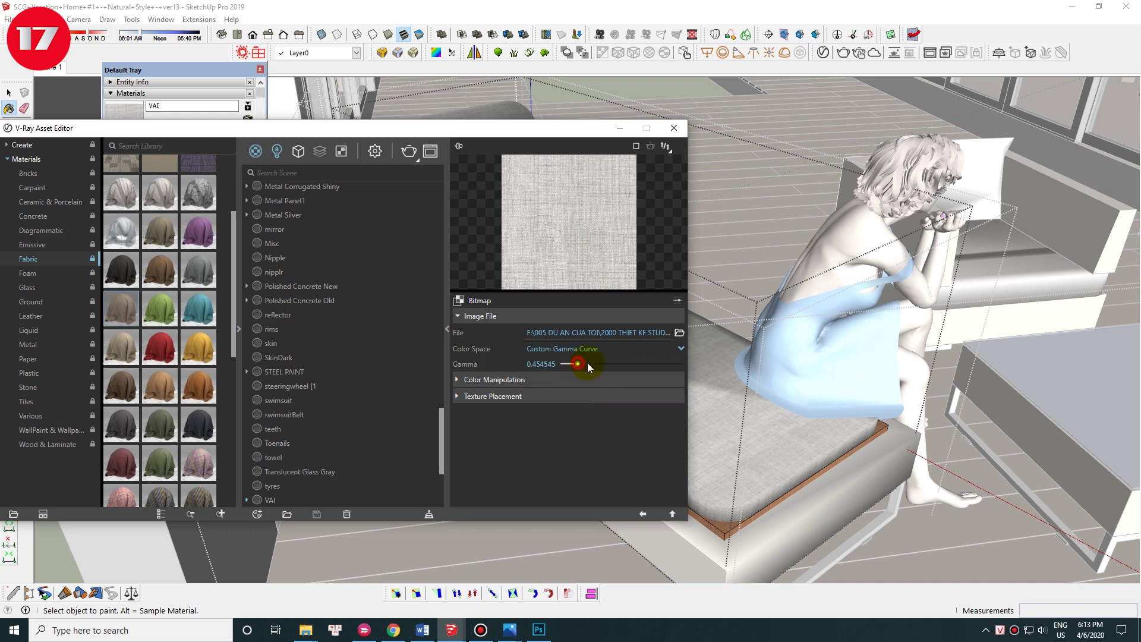
drag(581, 368, 625, 370)
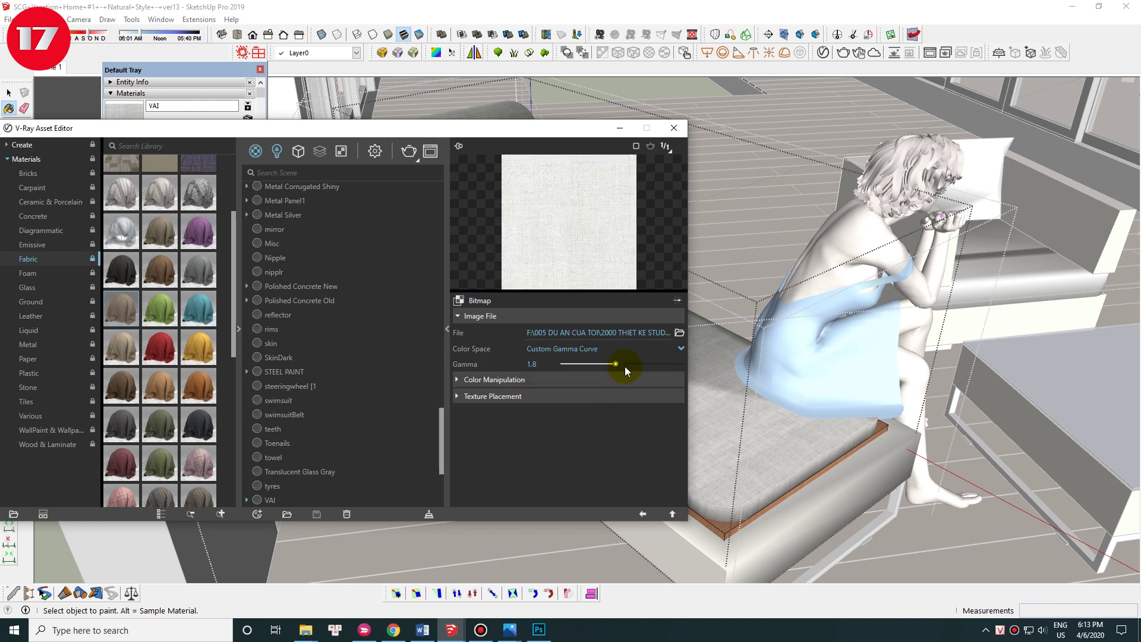
text(2)
click(516, 365)
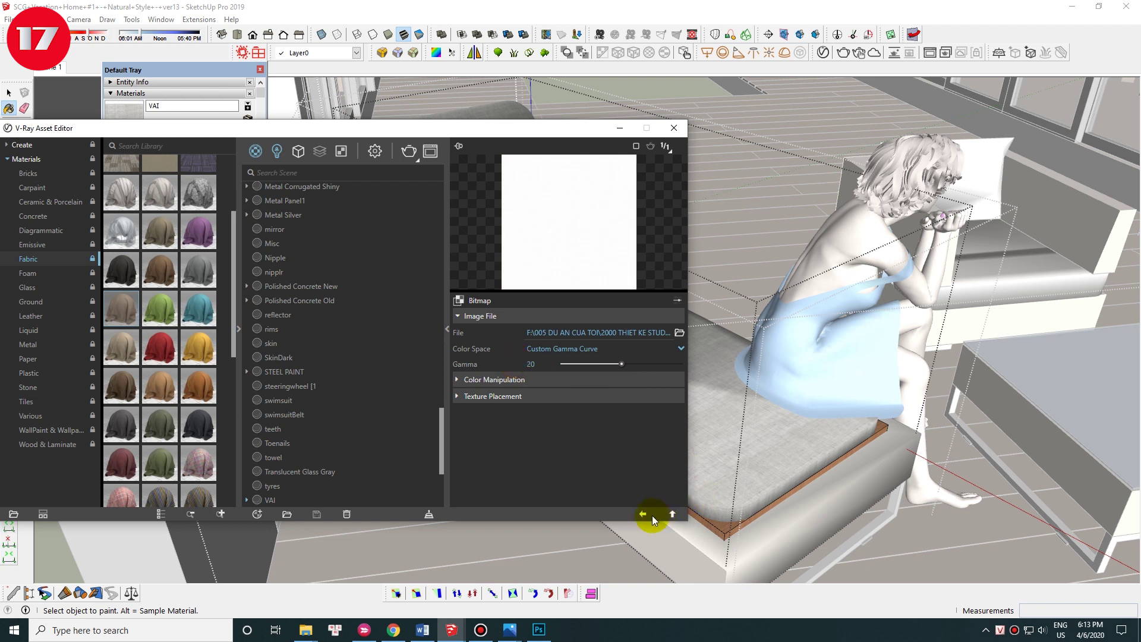
click(647, 514)
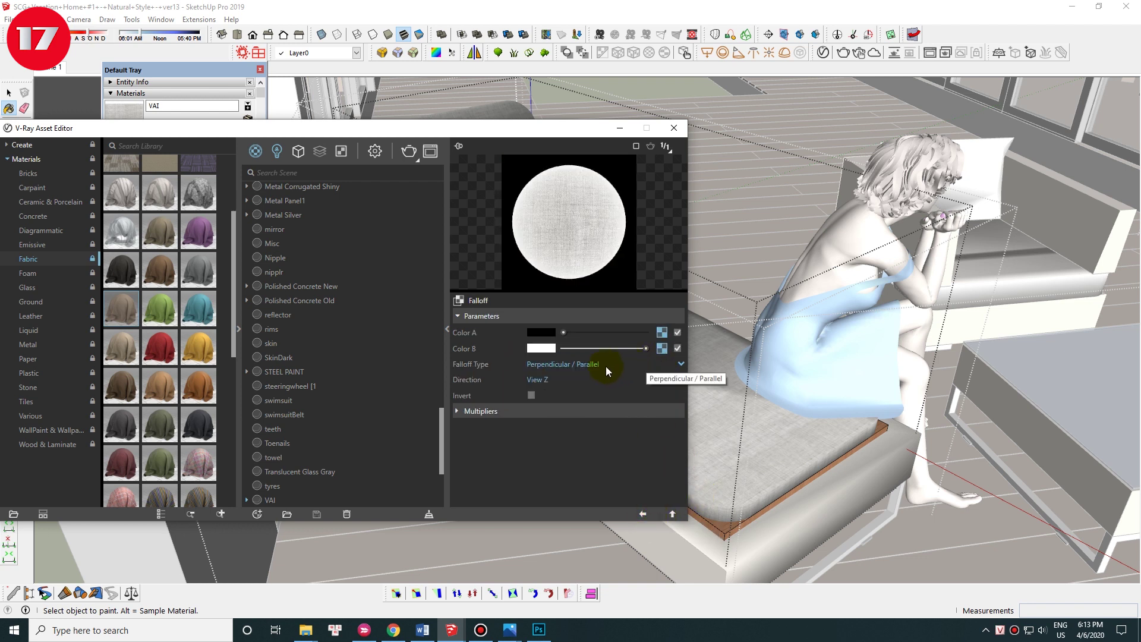
Step: Set the falloff type to Fresnel and preview VAI on the Fabric scene
click(563, 367)
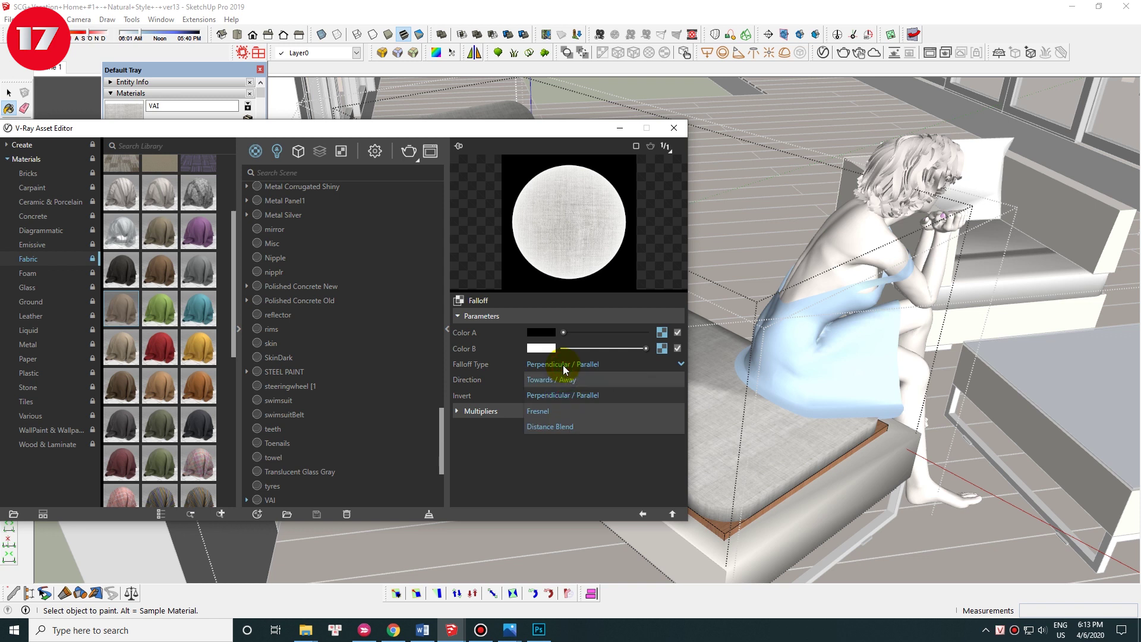
click(551, 411)
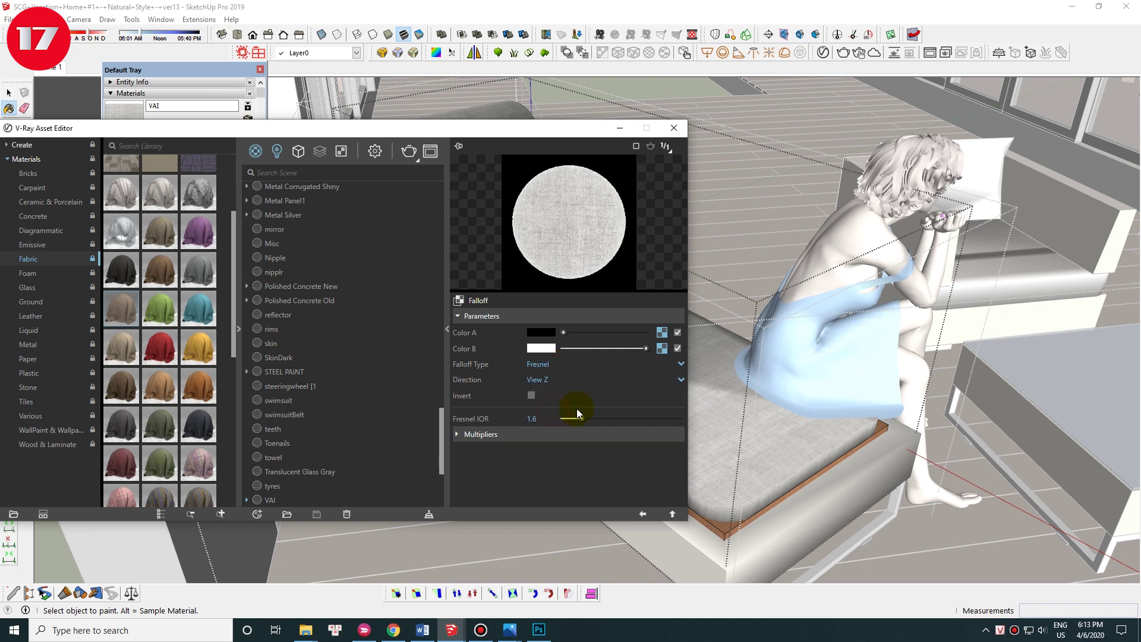
click(640, 512)
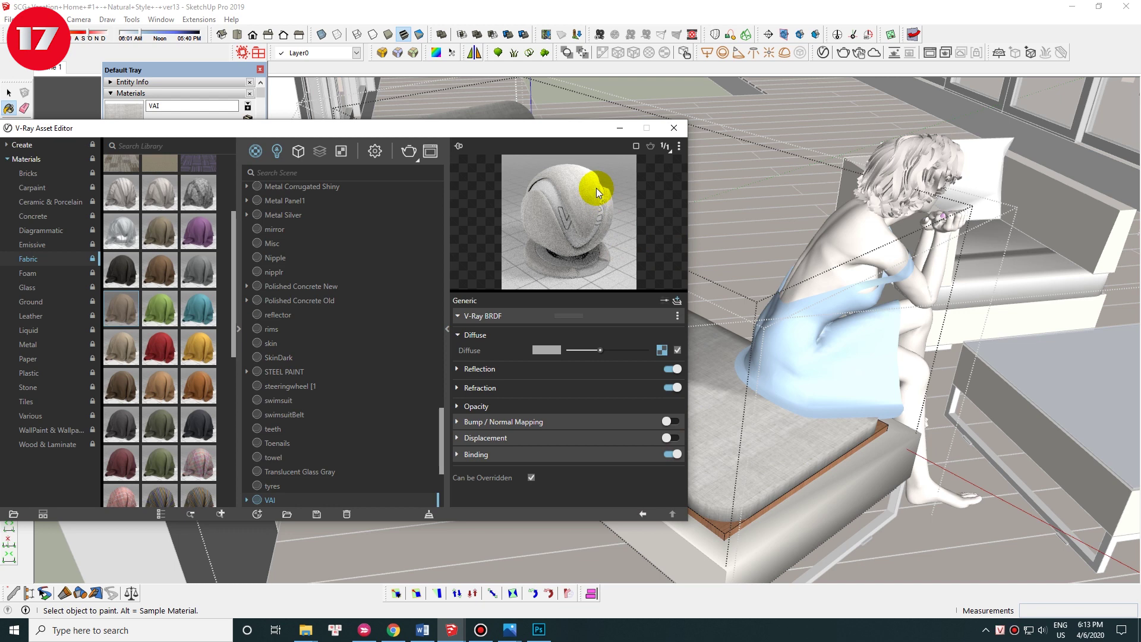
click(679, 145)
click(625, 178)
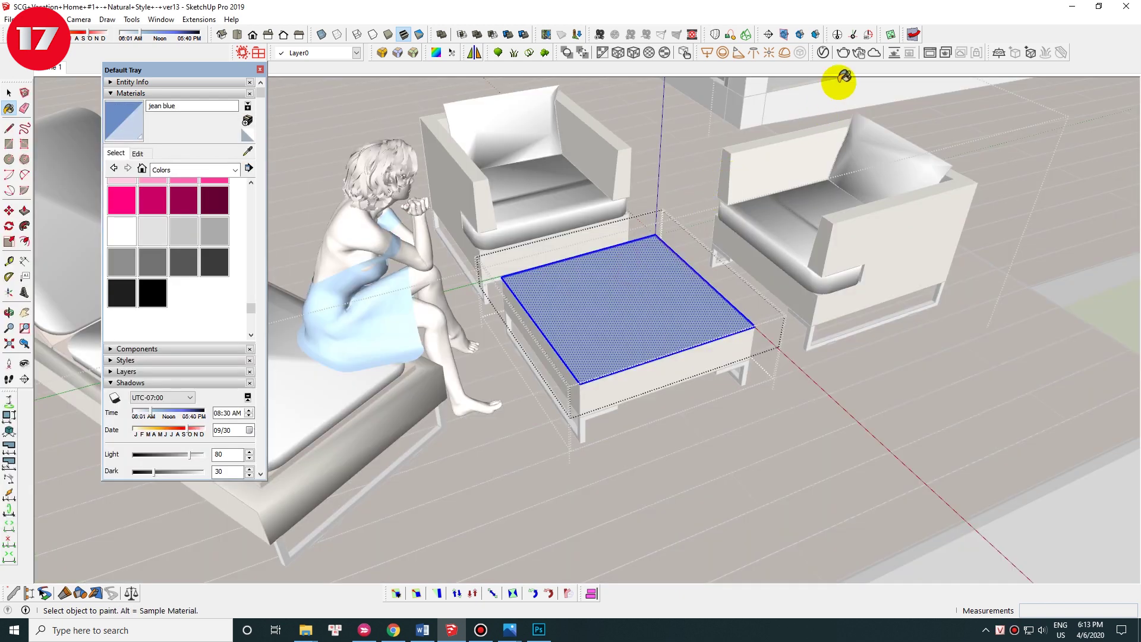
Step: Review the table top's jean blue reflection settings, then close the editor and tray for the exterior view
click(823, 53)
click(517, 368)
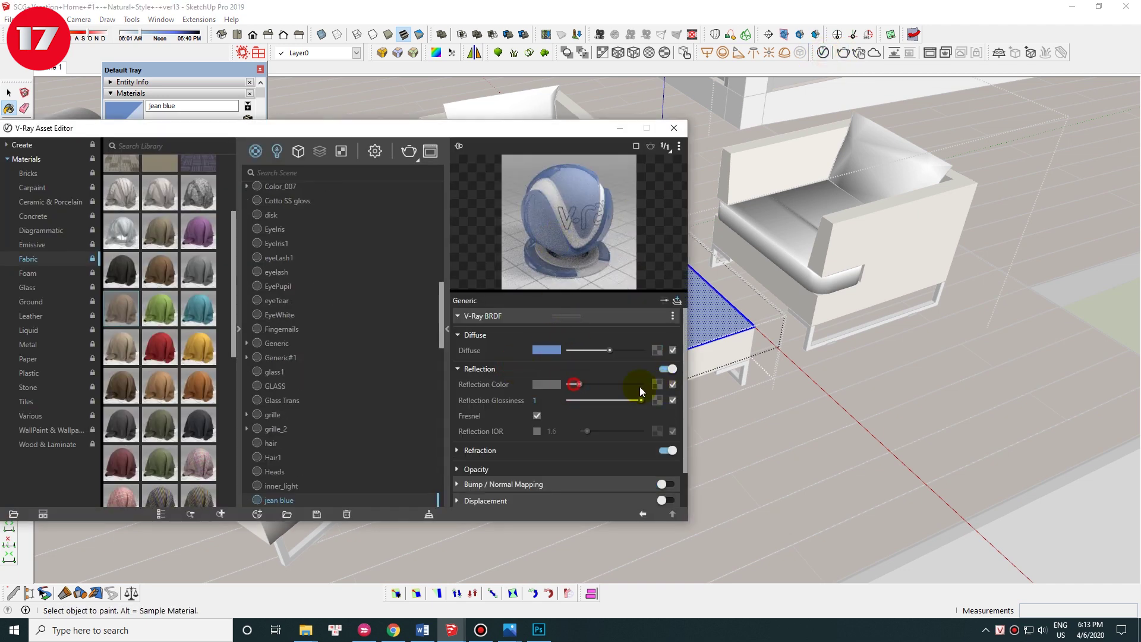
click(674, 128)
middle_drag(650, 262, 639, 248)
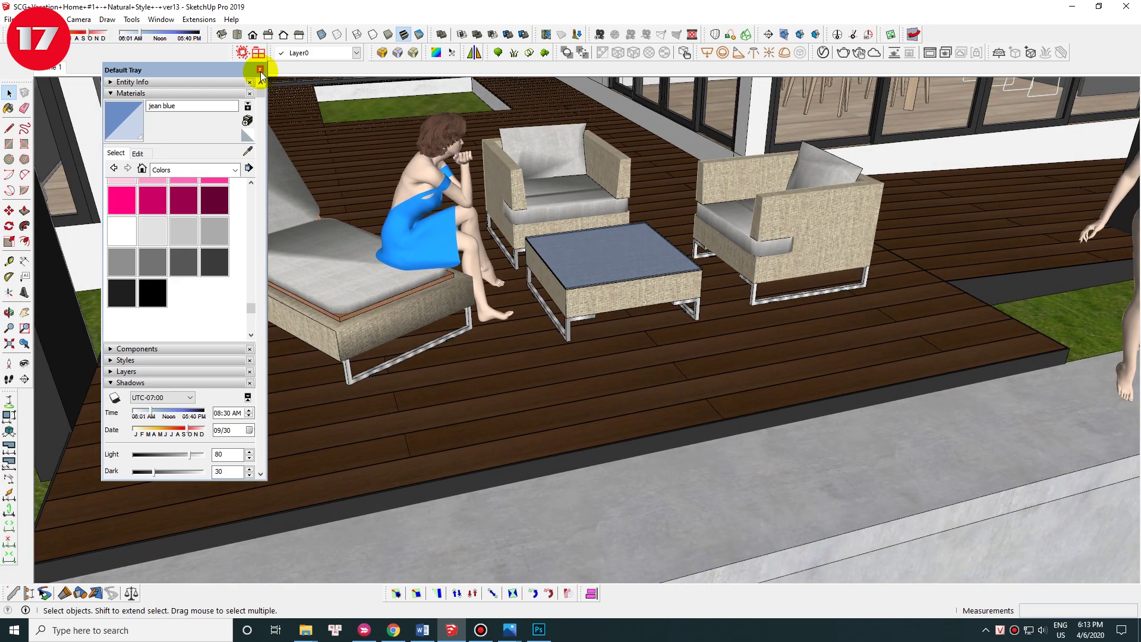
click(260, 70)
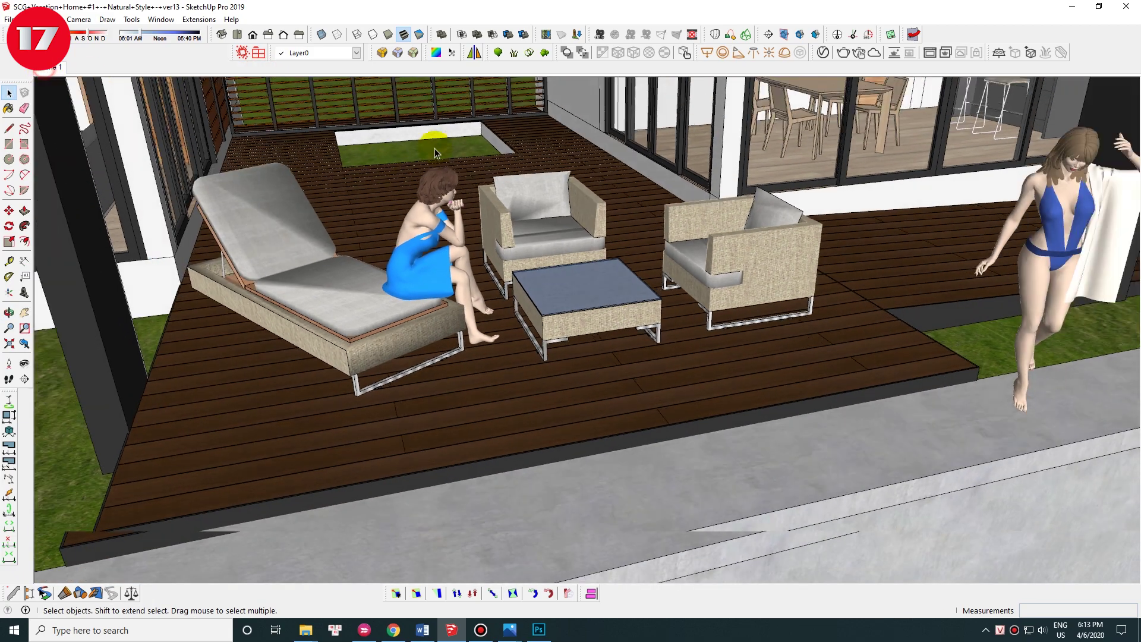
scroll(511, 167, up, 5)
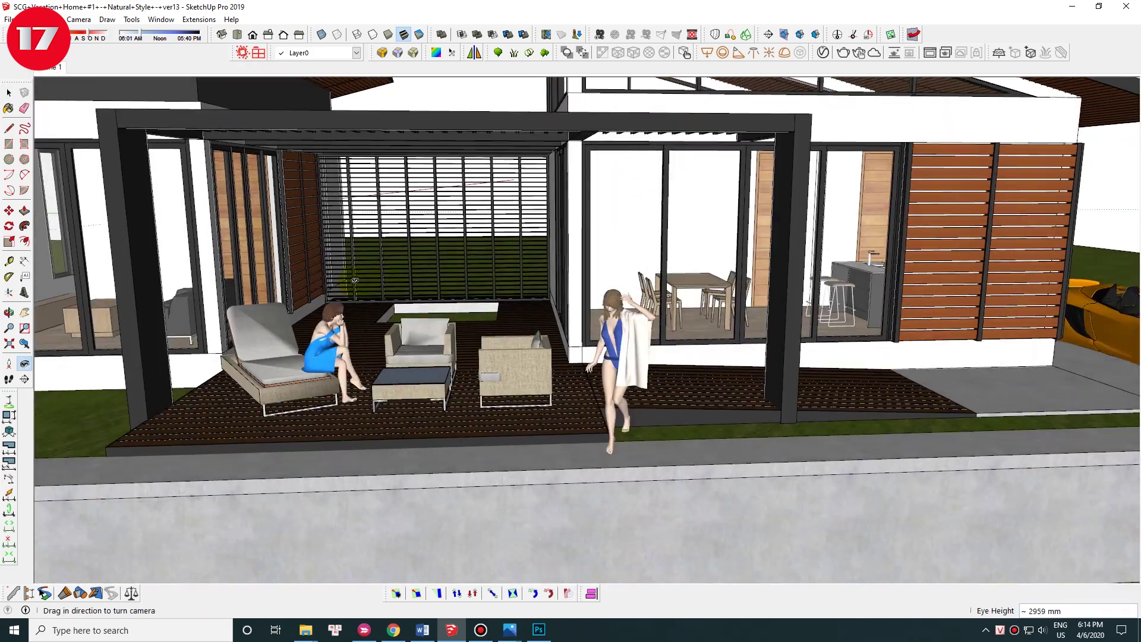
scroll(558, 292, up, 5)
drag(558, 291, 681, 280)
Step: Give 0098_DodgerBlue a Falloff diffuse with Color A set to blue
key(b)
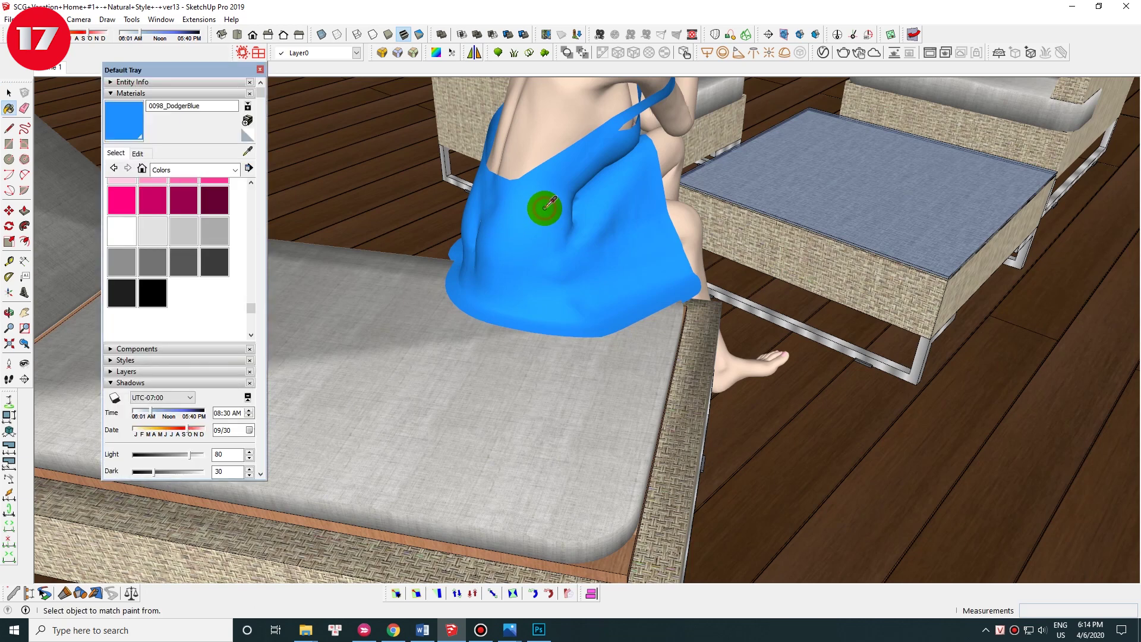
click(822, 53)
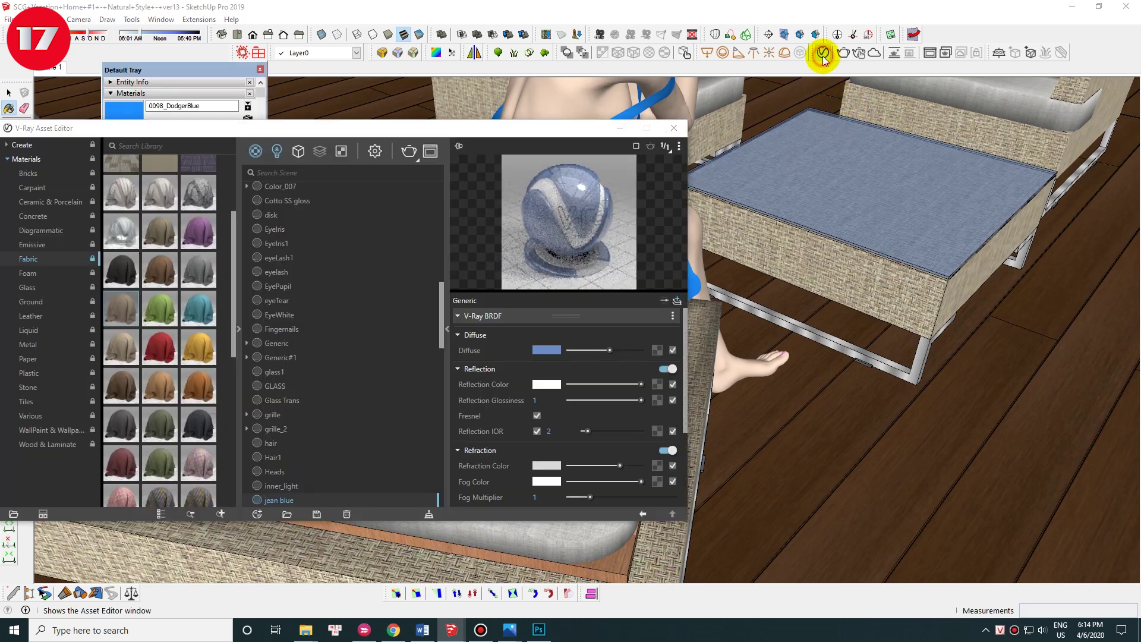
click(661, 350)
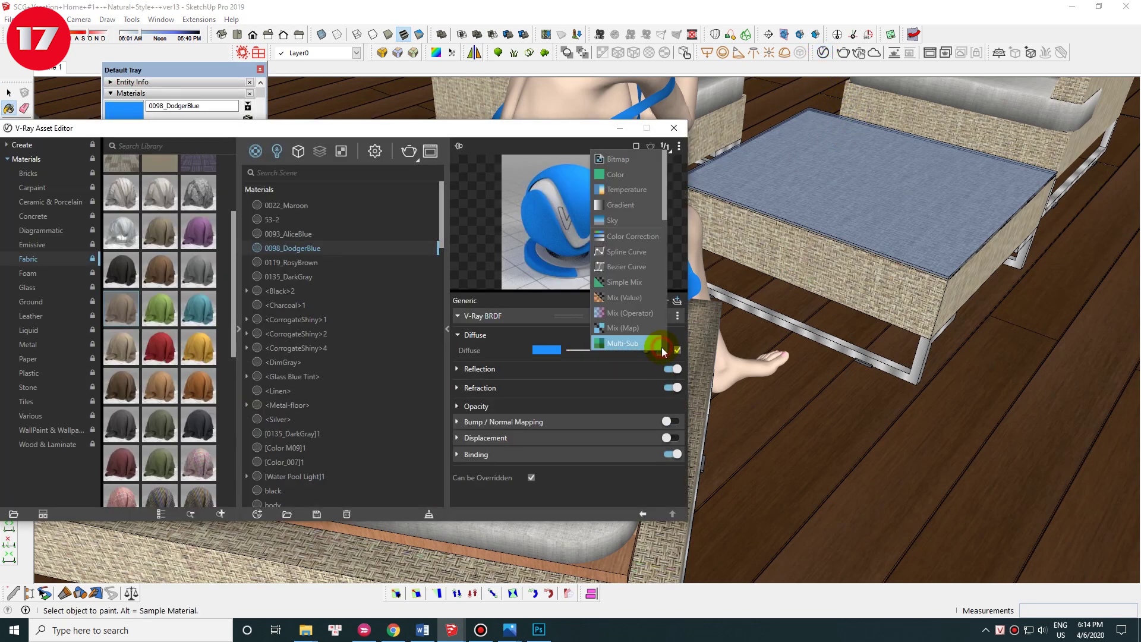
click(630, 330)
click(661, 349)
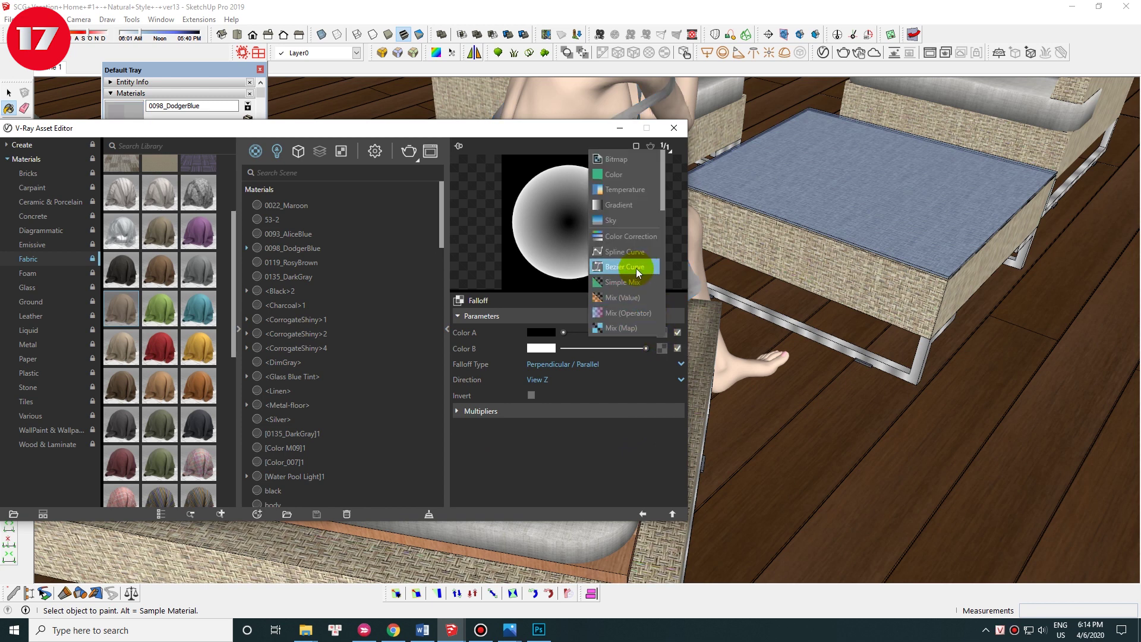
click(542, 348)
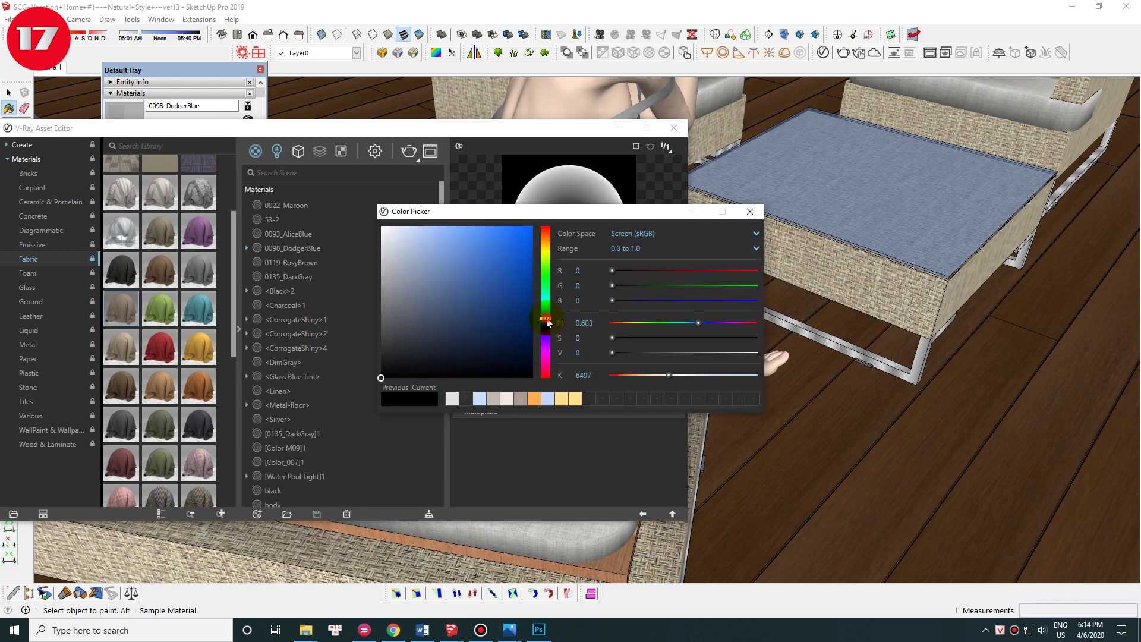
click(547, 321)
click(517, 237)
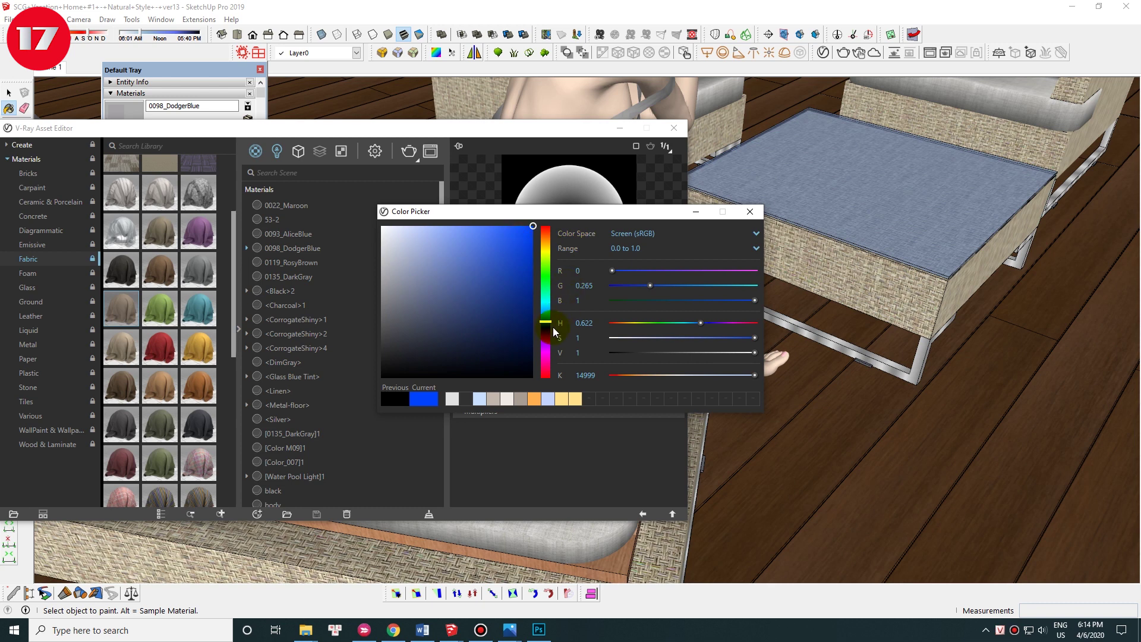
Step: Paste the blue into Color B and lighten it to light blue
right_click(663, 349)
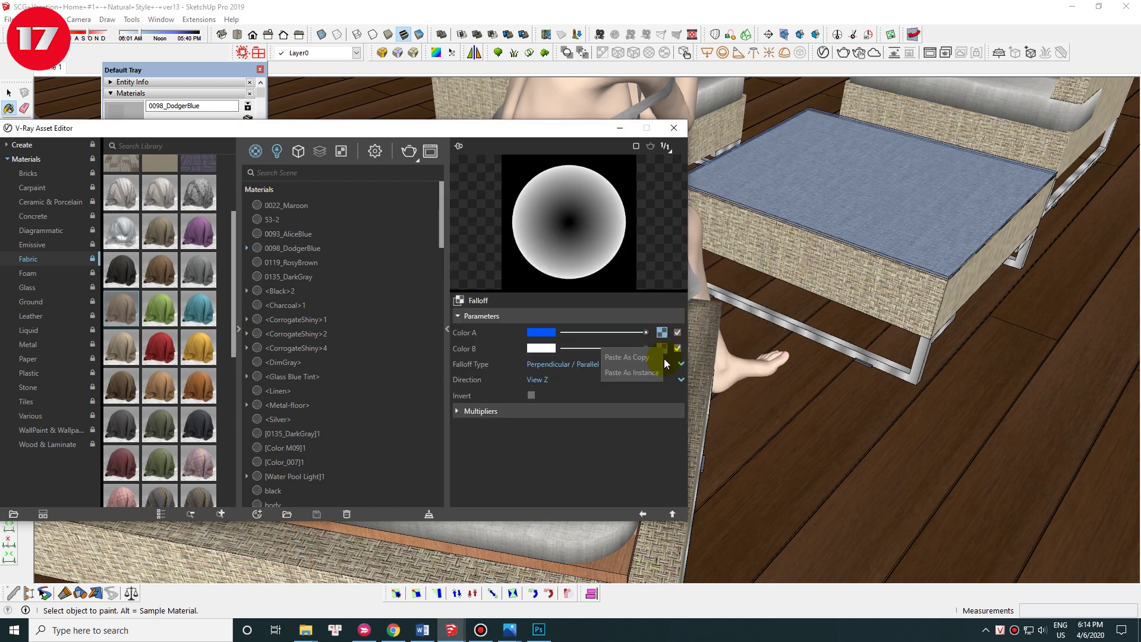
click(632, 357)
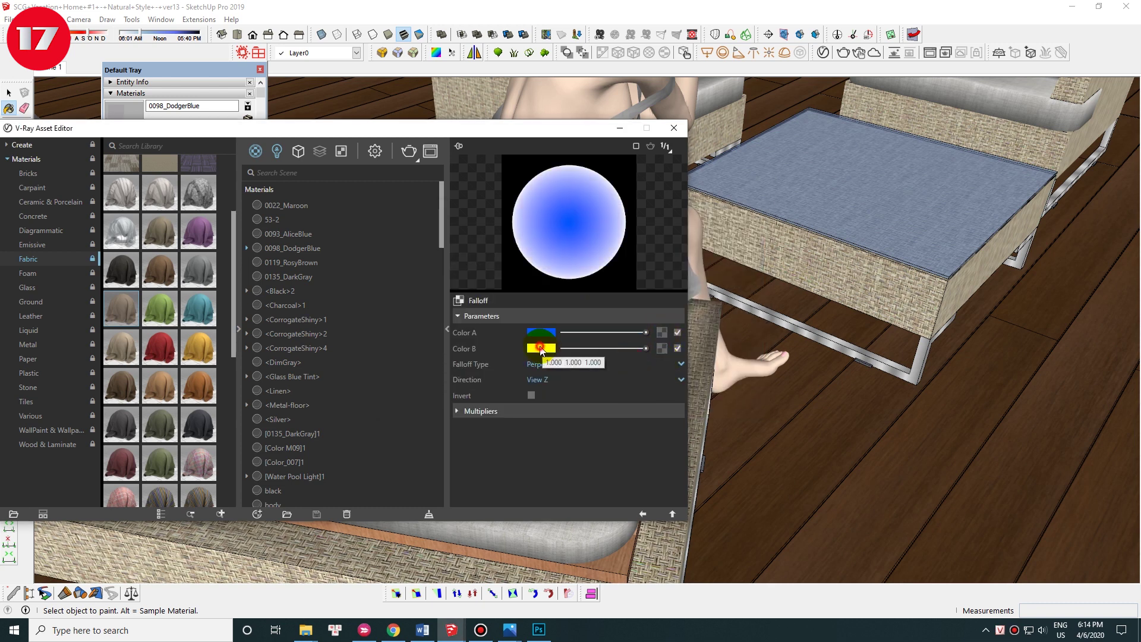
click(541, 349)
click(545, 327)
click(522, 224)
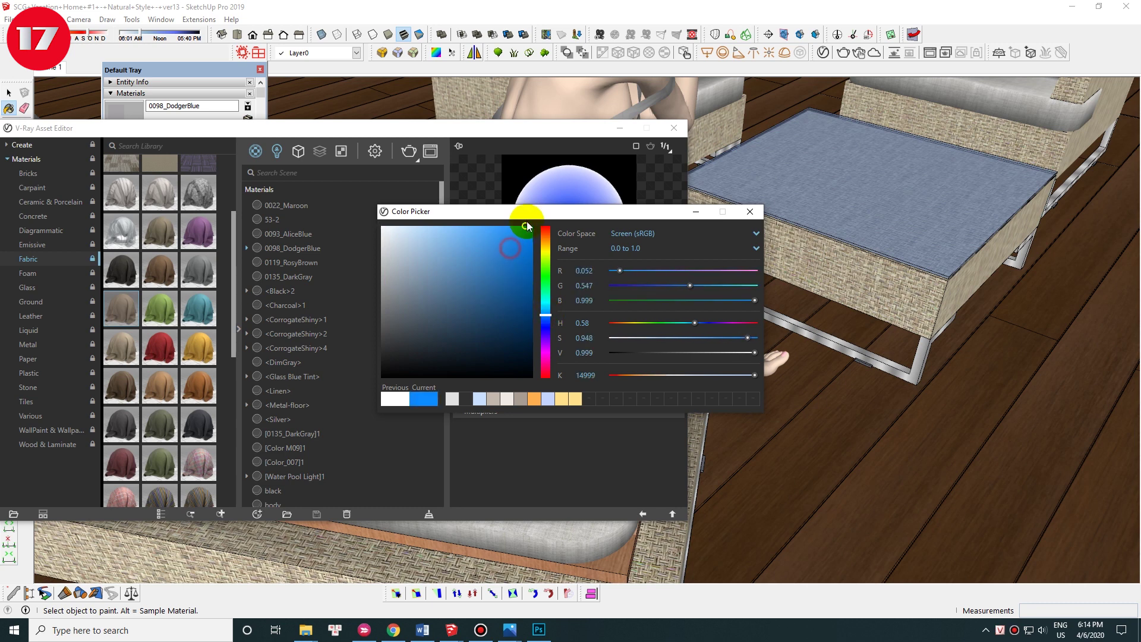
key(Return)
Step: Set the falloff type to Fresnel and reopen Color B's texture options
click(561, 363)
click(538, 411)
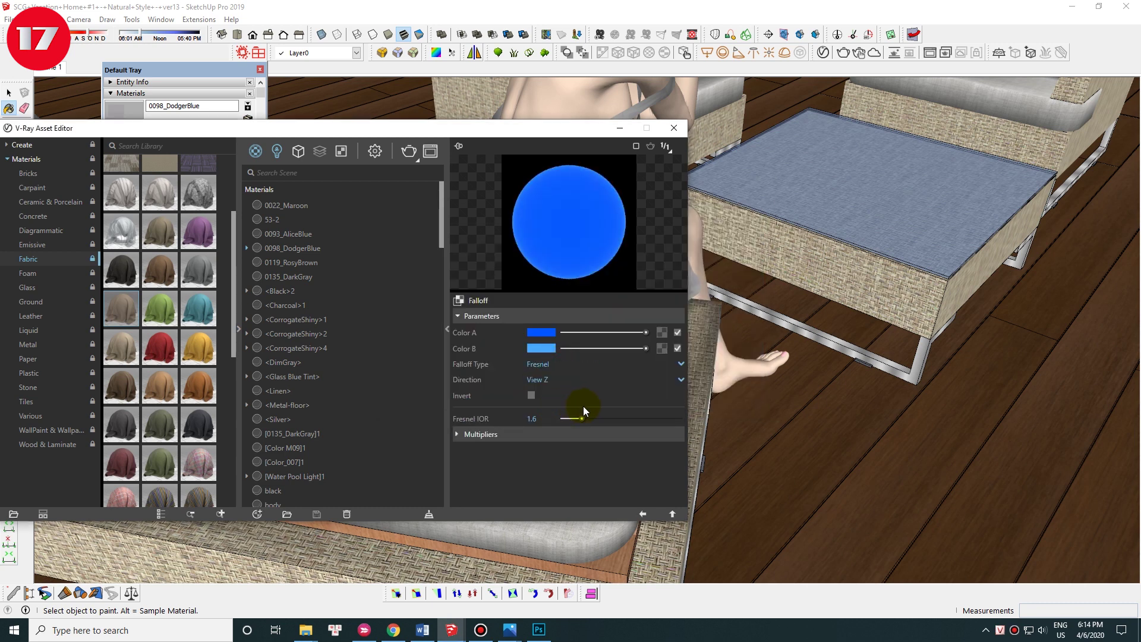
click(555, 351)
click(545, 378)
click(660, 349)
click(618, 358)
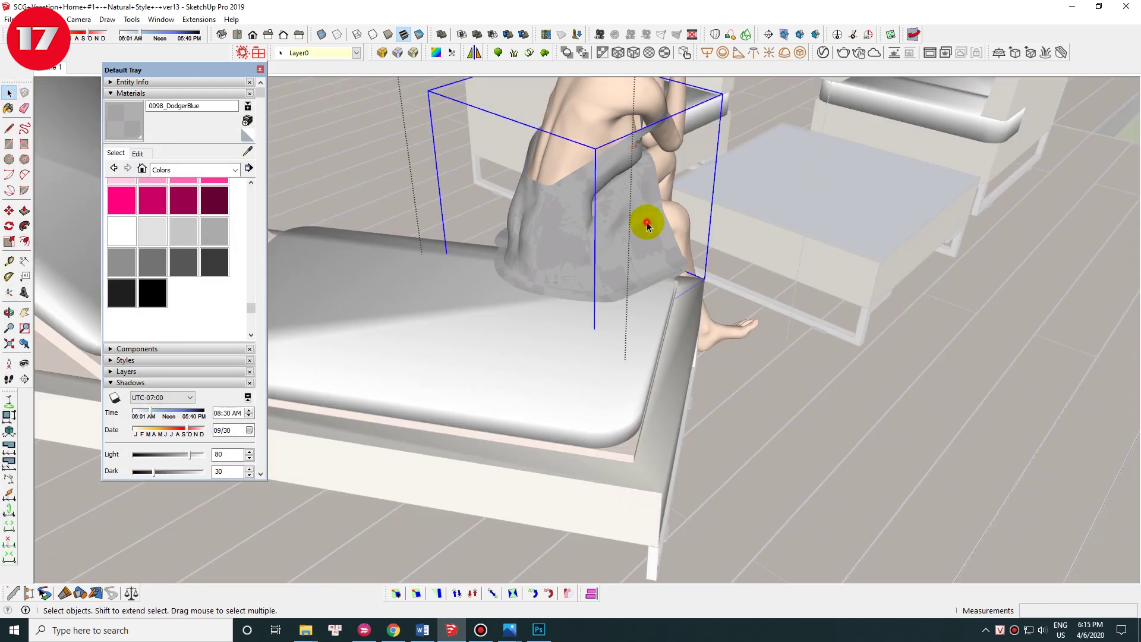
Step: Select the figure's dress cloth and orbit out to see the deck
click(649, 215)
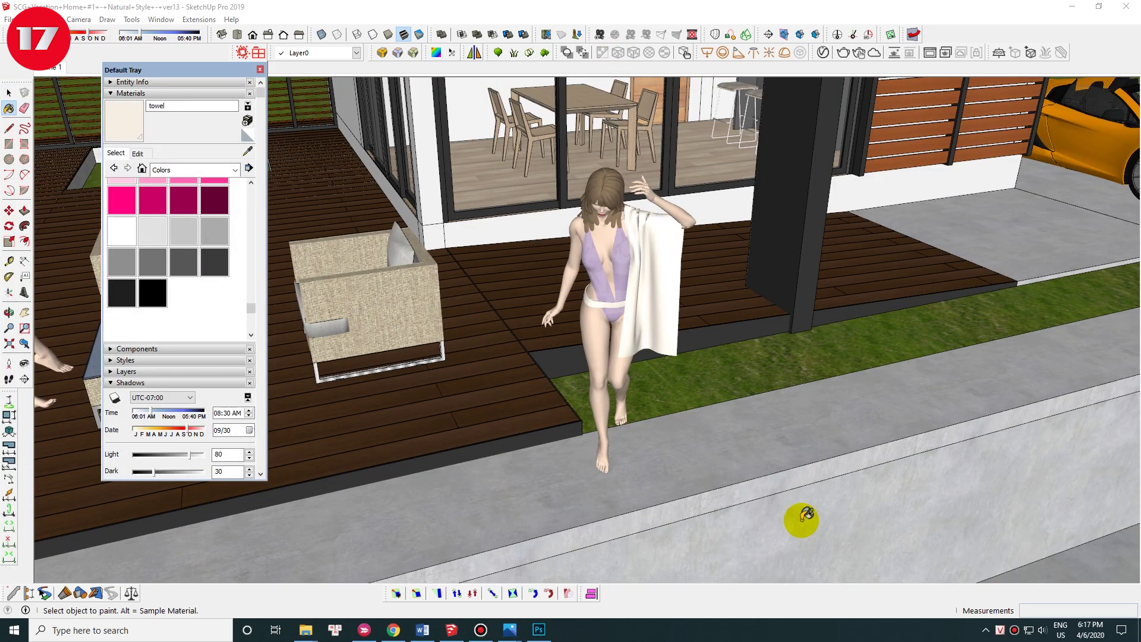
scroll(754, 331, down, 3)
middle_drag(753, 331, 761, 321)
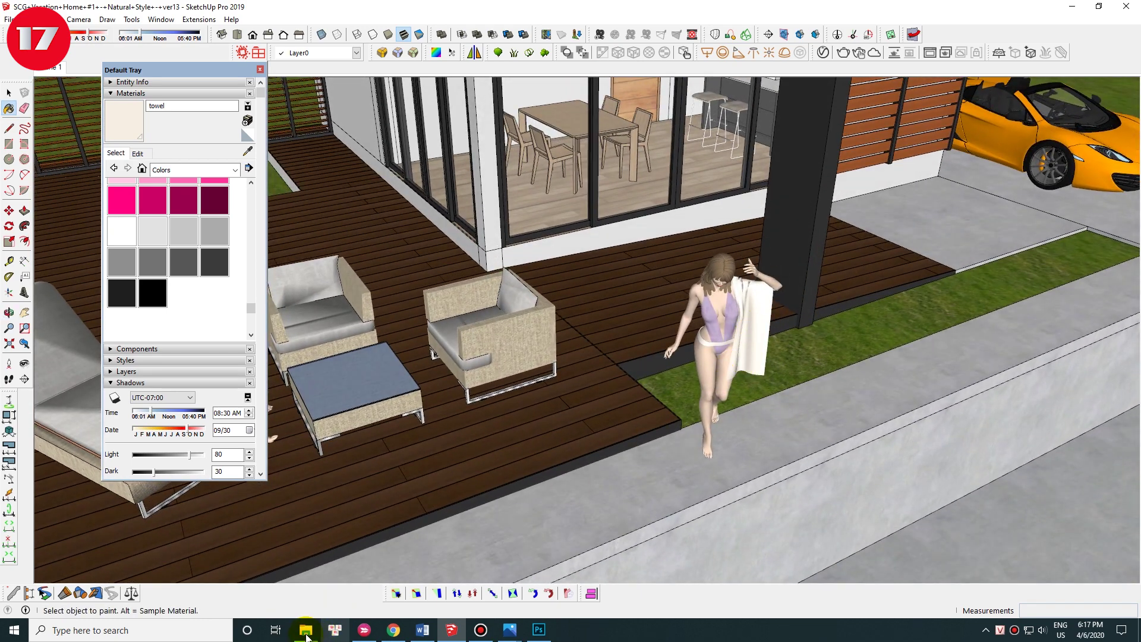
click(305, 630)
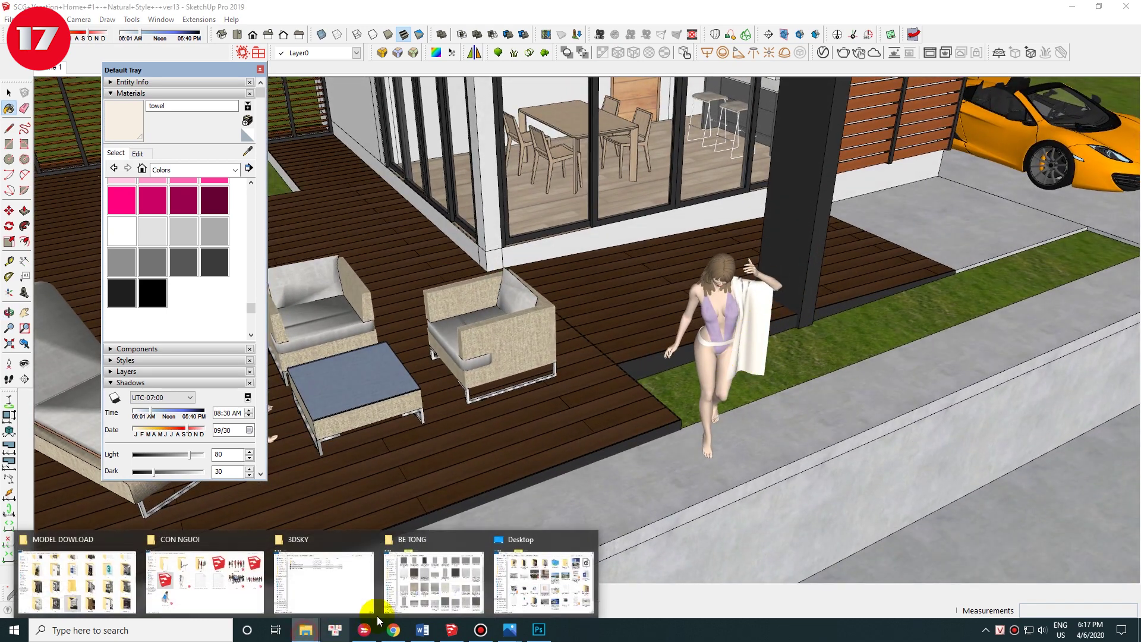
click(753, 342)
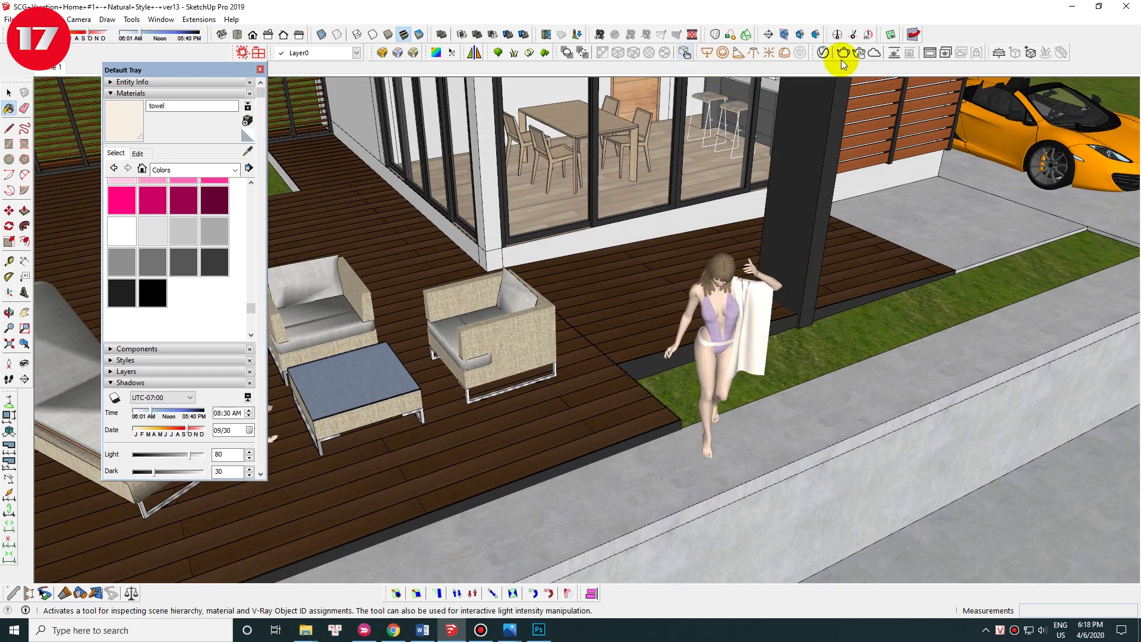
Step: Give the towel material's diffuse a Falloff texture
click(823, 55)
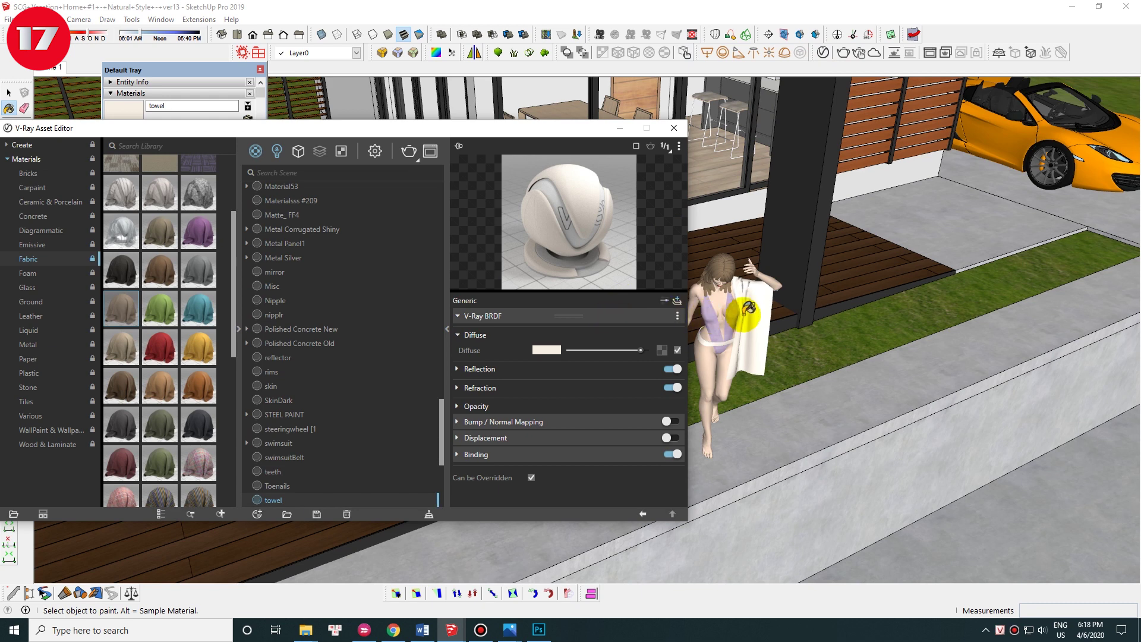
click(662, 350)
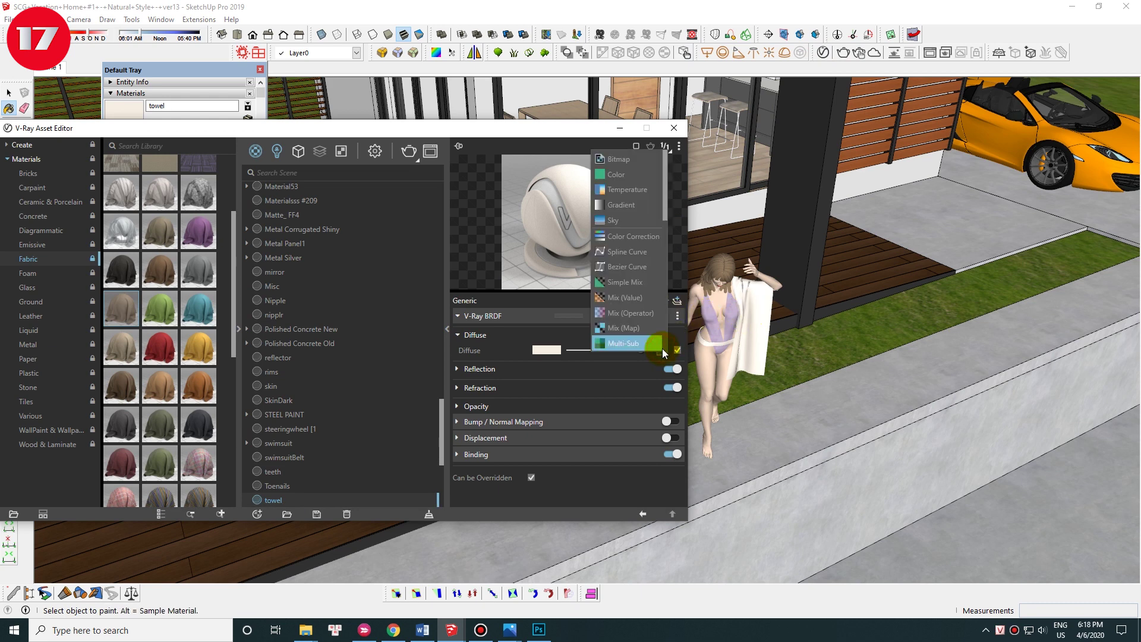
click(621, 162)
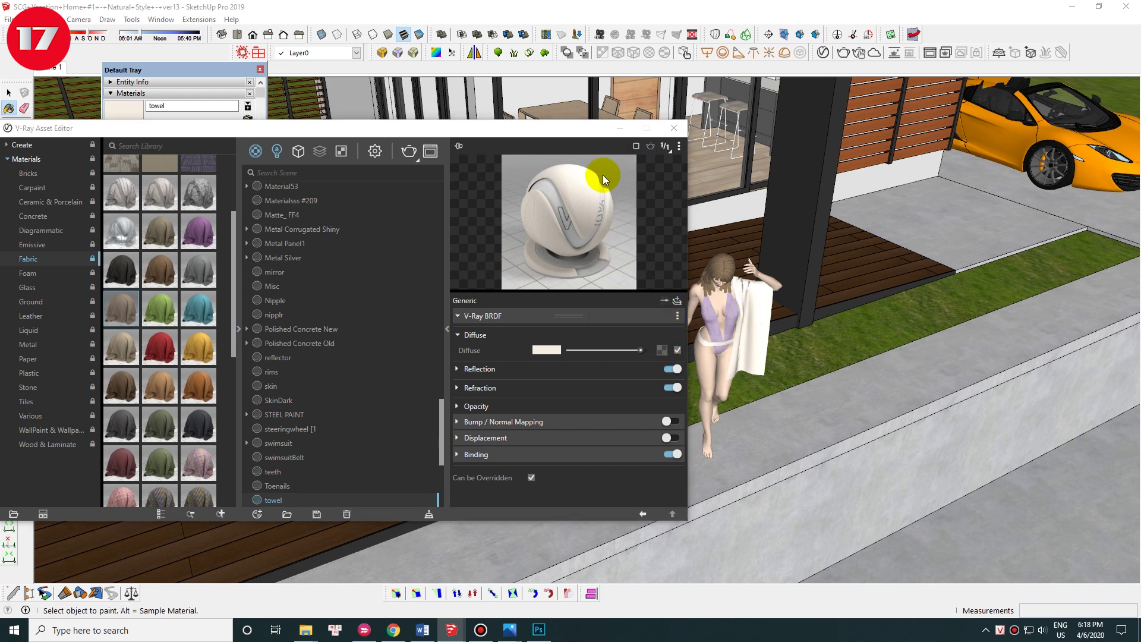
click(467, 306)
scroll(494, 418, down, 3)
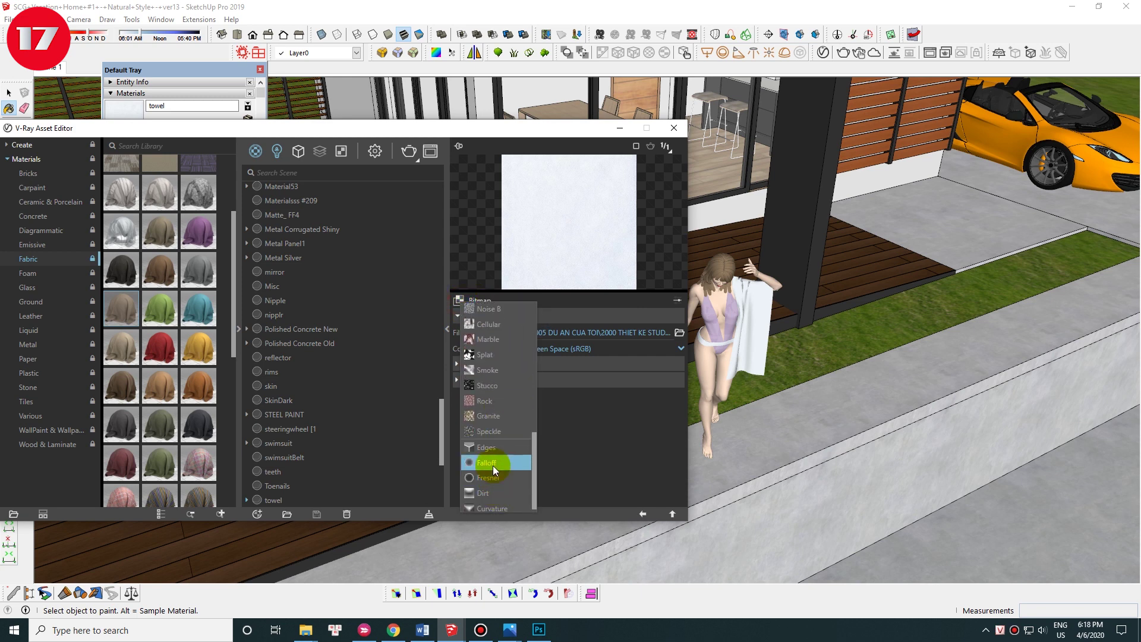
click(493, 464)
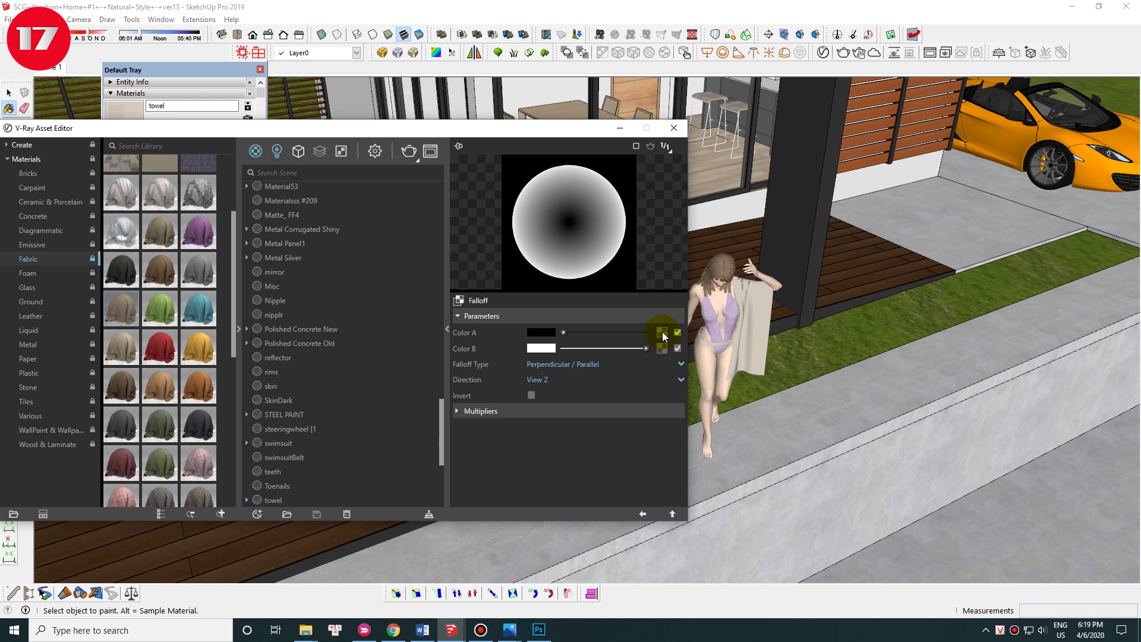
Step: Use the Large_BTR-025 image as the falloff's Color A bitmap
click(661, 332)
click(639, 167)
scroll(234, 395, down, 2)
double_click(151, 389)
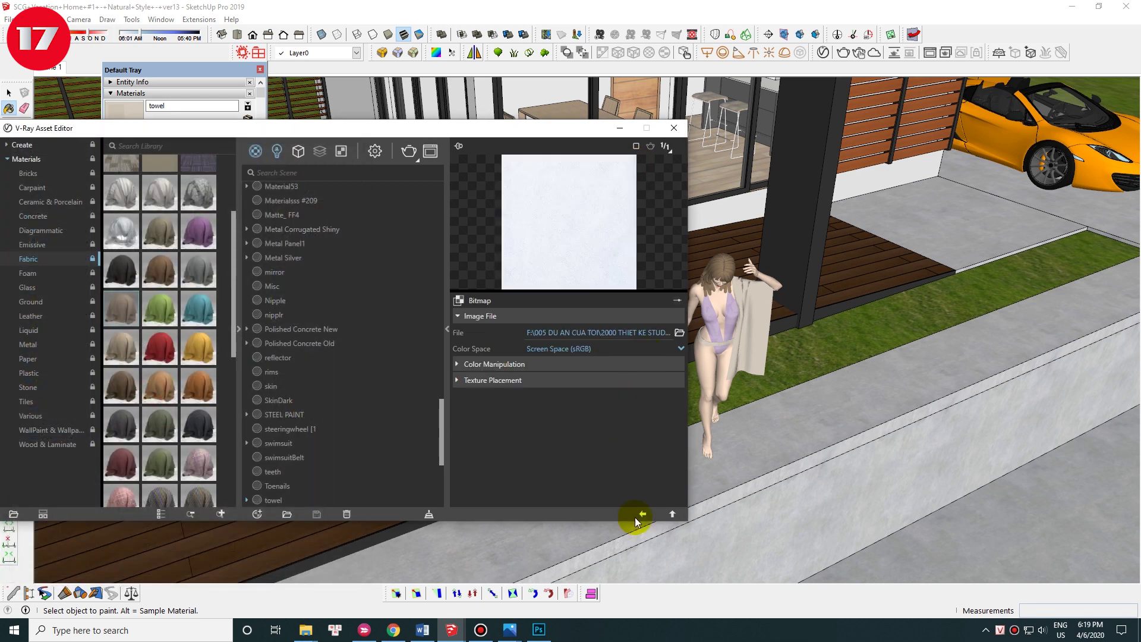
click(642, 513)
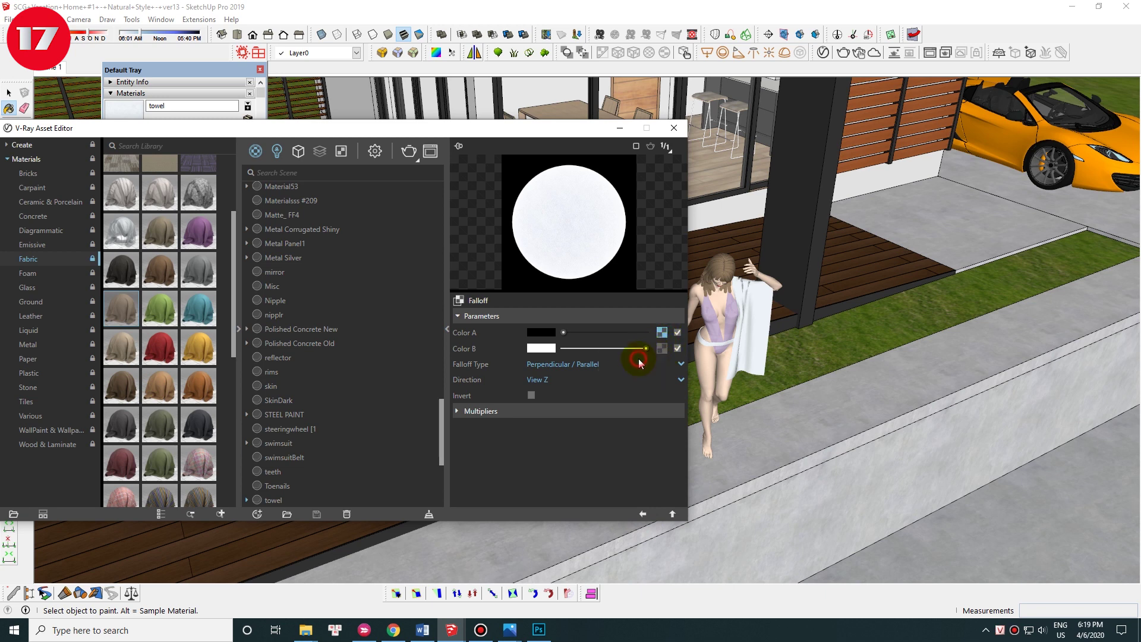
Step: Set falloff type to Fresnel and give Color B's bitmap a custom gamma of 3
click(540, 366)
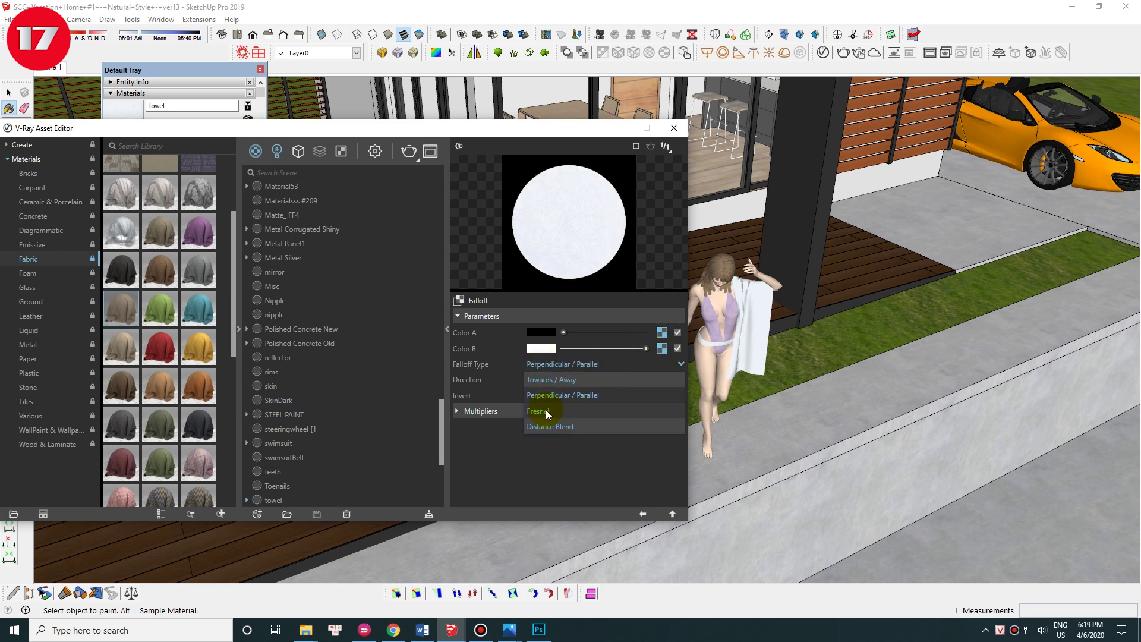
click(545, 390)
click(662, 349)
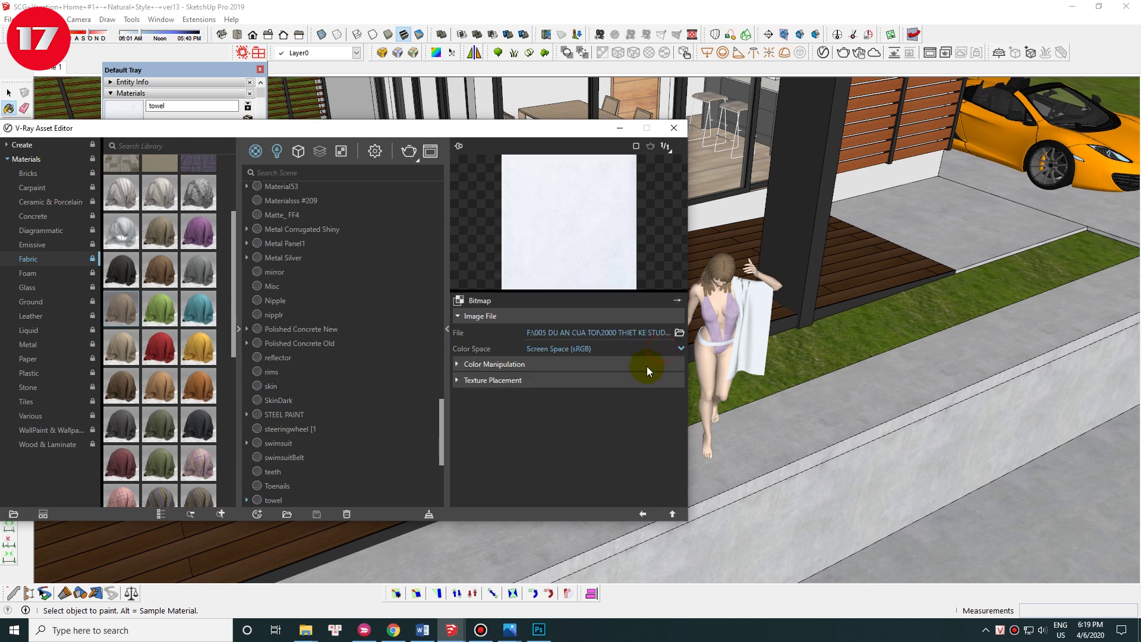
click(558, 351)
click(565, 394)
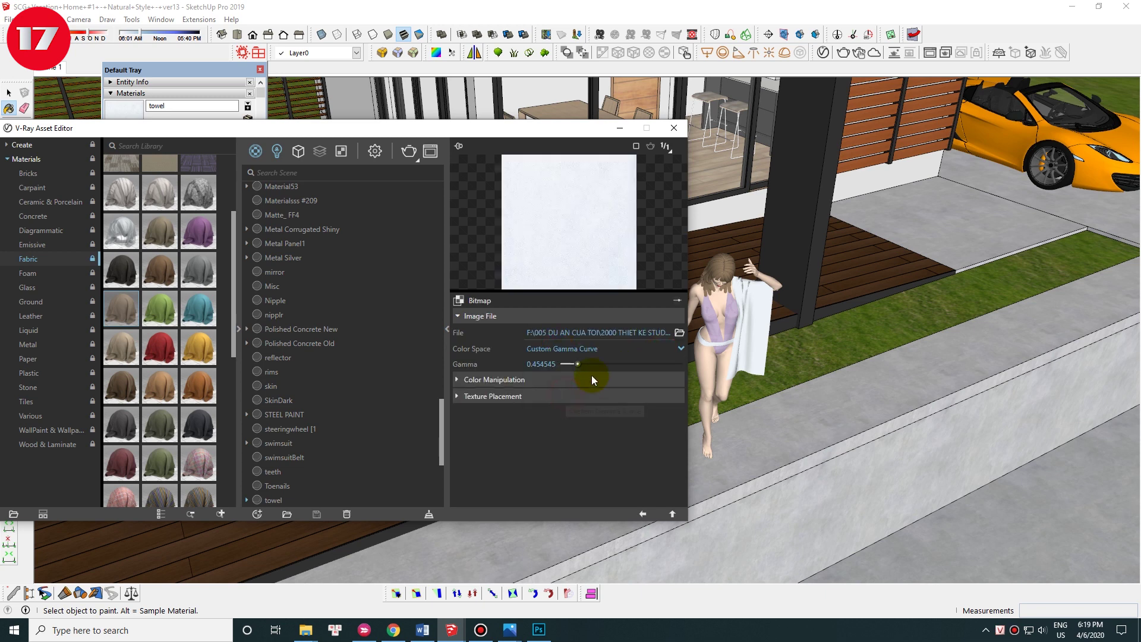
drag(576, 364, 647, 364)
click(640, 511)
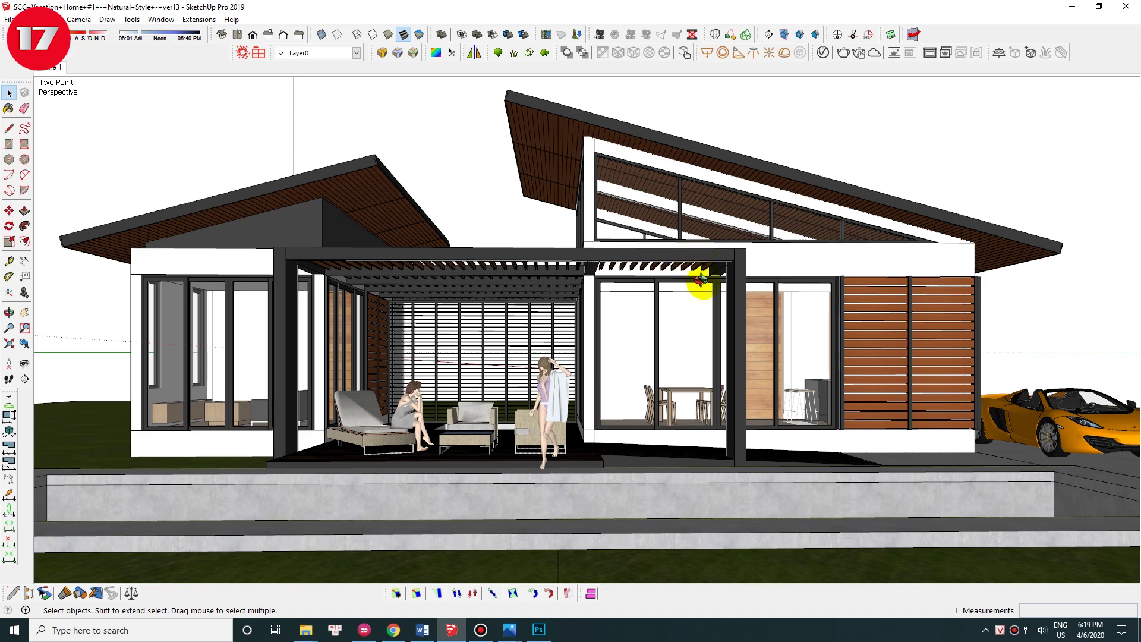
middle_drag(701, 279, 475, 344)
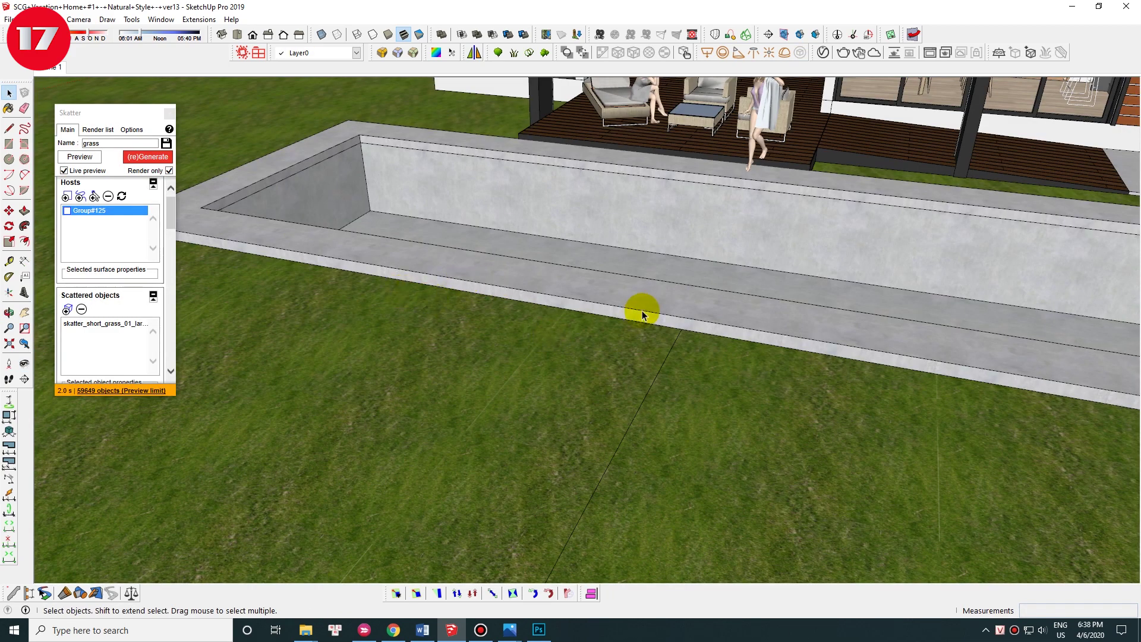
Step: Turn the camera onto the lawn beside the pool and select the grass ground
middle_drag(641, 308, 609, 246)
drag(610, 246, 563, 331)
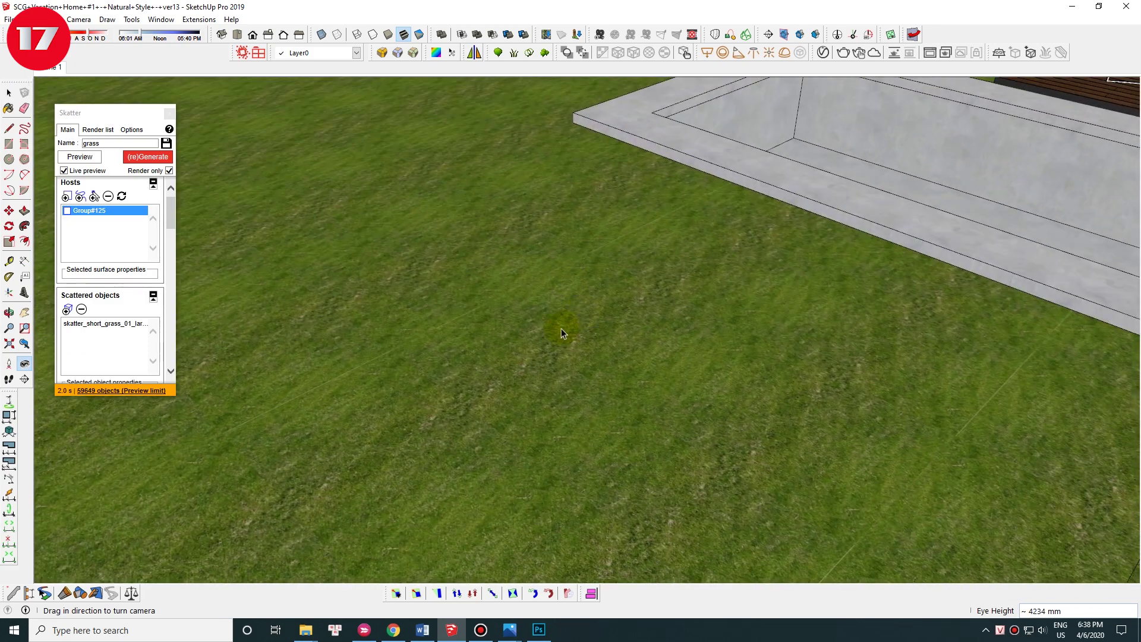
key(space)
click(562, 329)
click(617, 331)
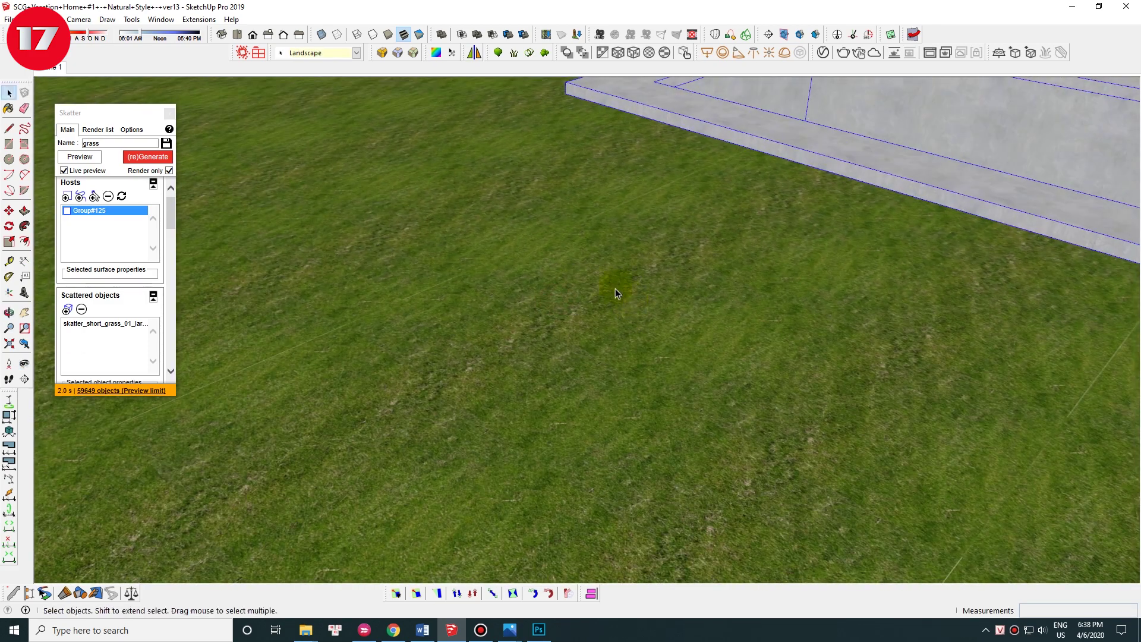
middle_drag(615, 336, 604, 326)
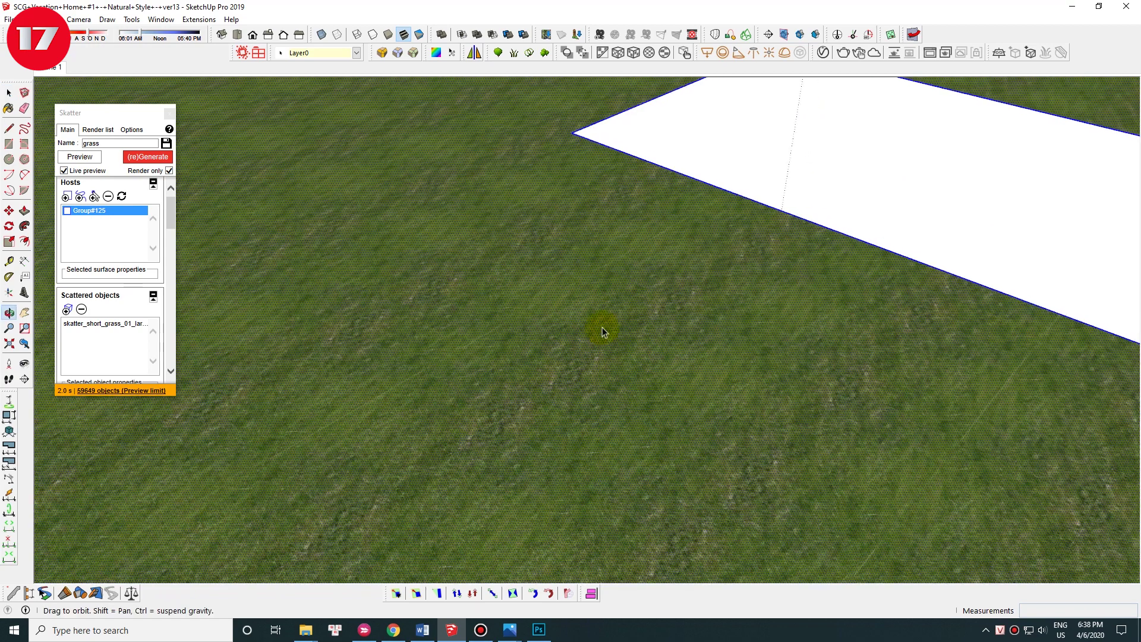
middle_drag(542, 298, 603, 271)
drag(604, 270, 599, 291)
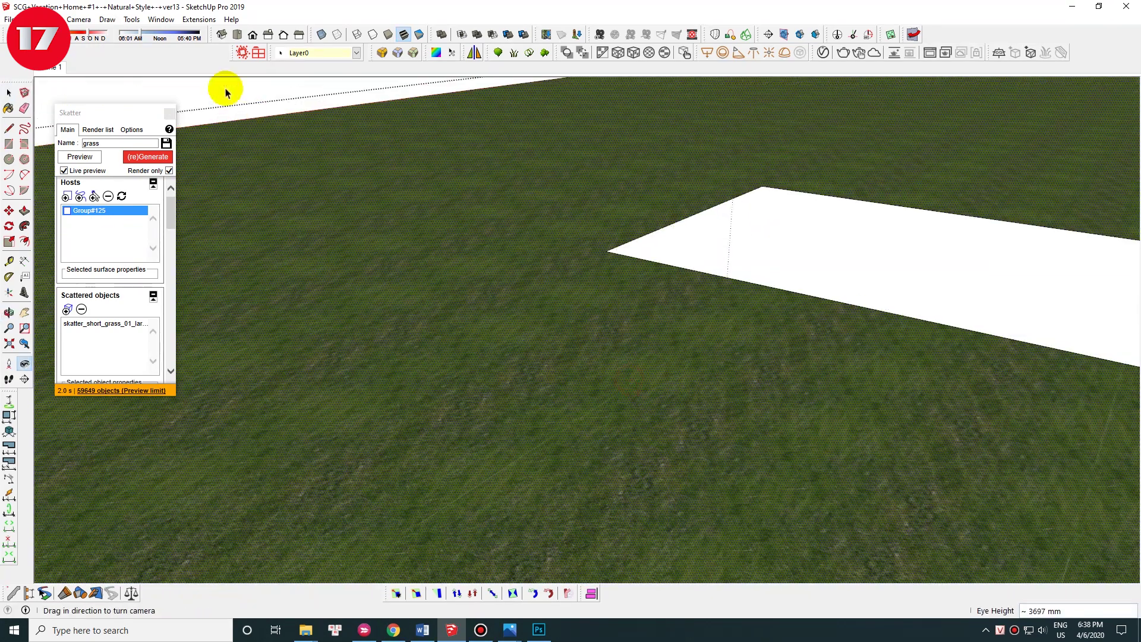
Step: Load the Cut Grass 01 (large) preset from the Skatter Library as a new set
click(257, 55)
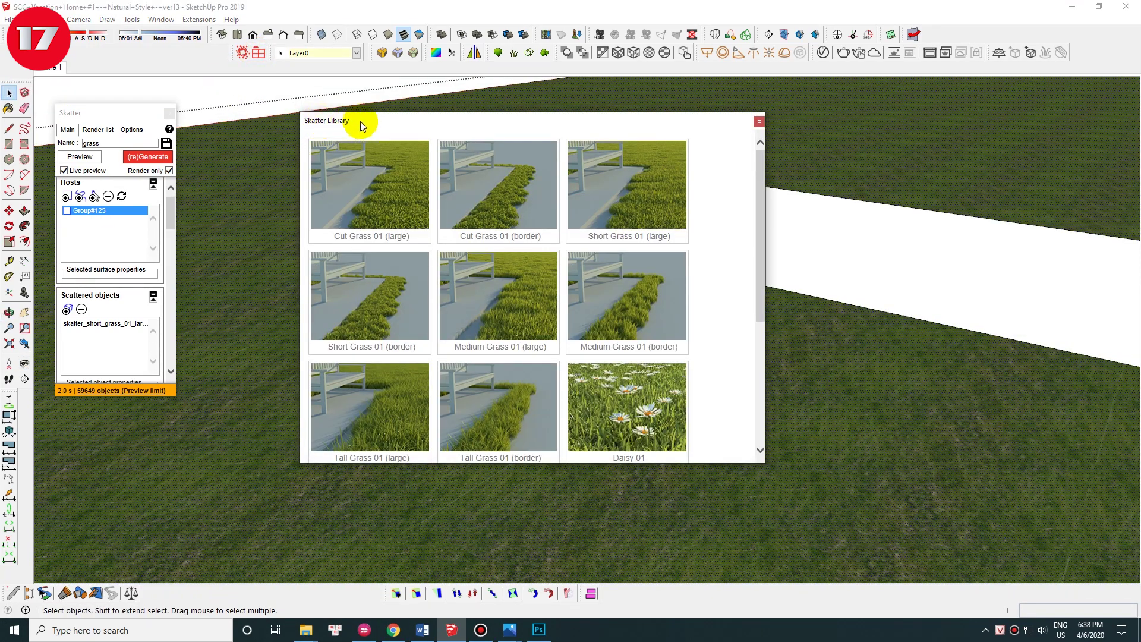
drag(382, 125, 441, 126)
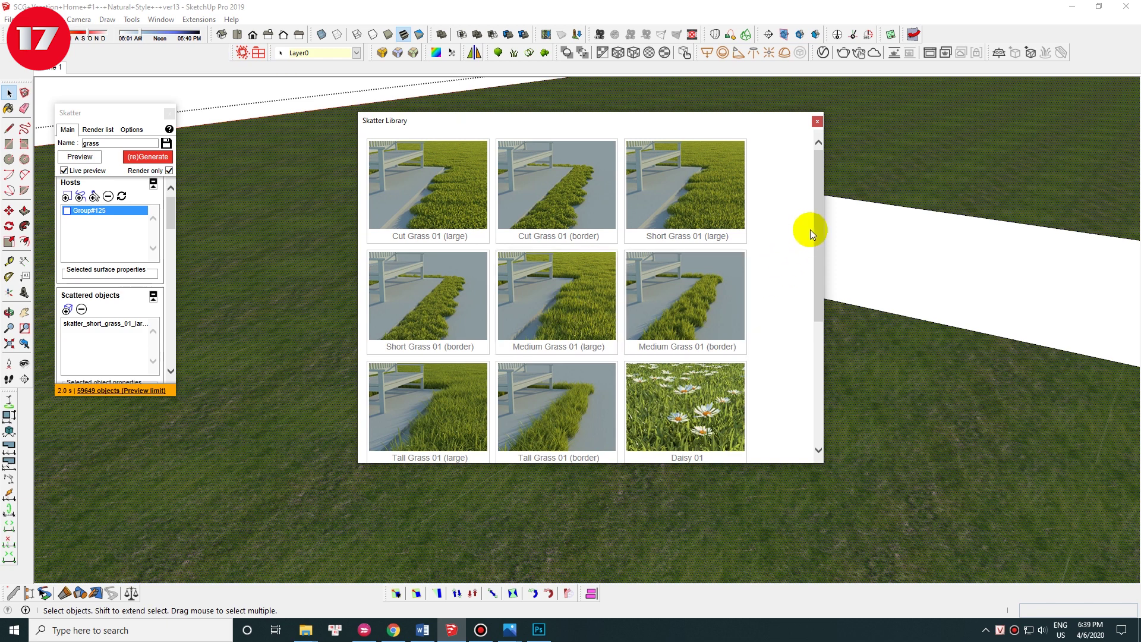
drag(819, 249, 820, 287)
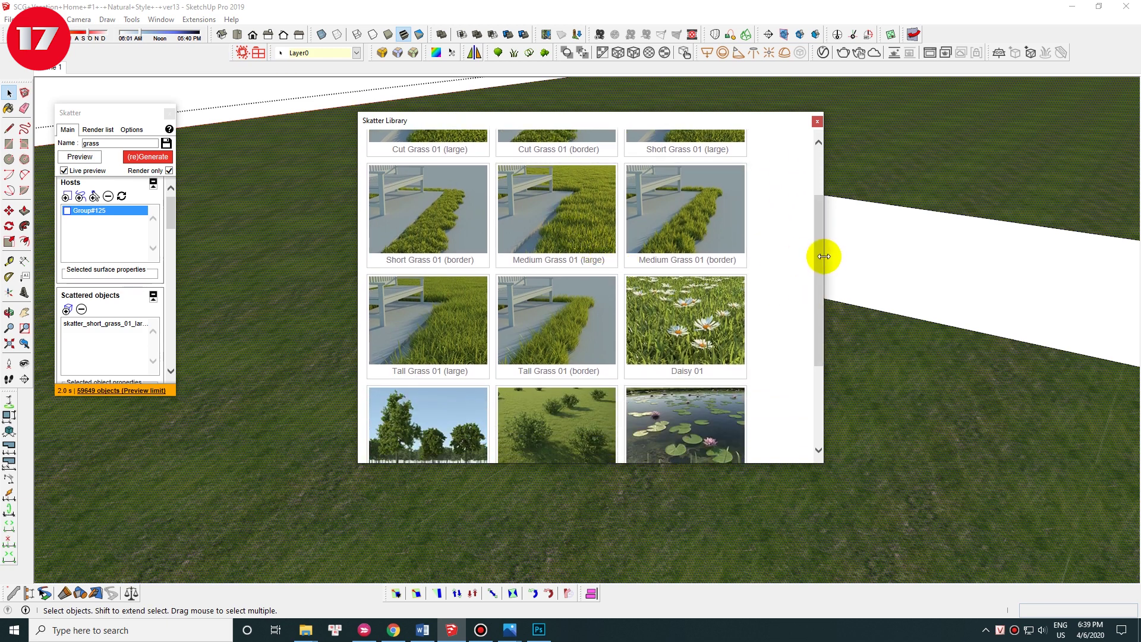
drag(815, 260, 817, 216)
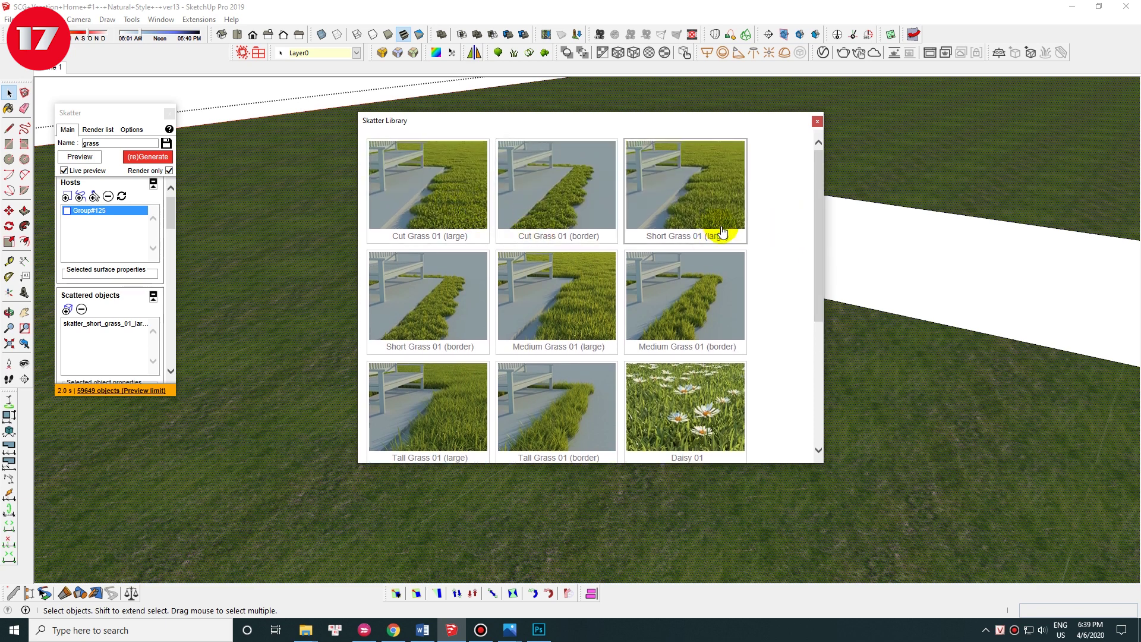
click(945, 437)
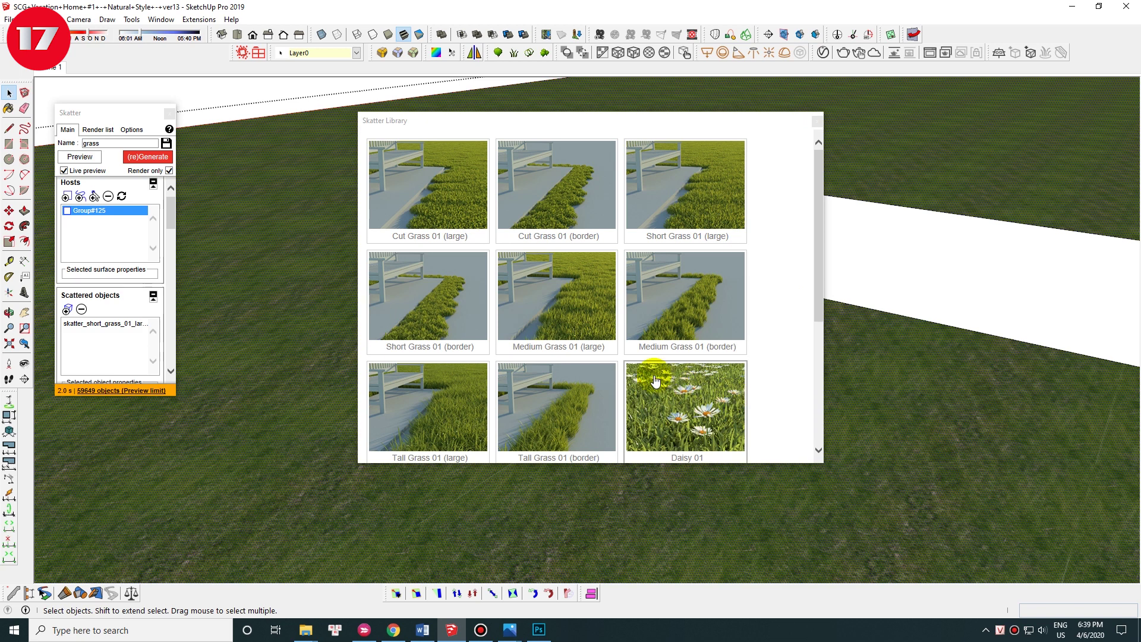
click(461, 217)
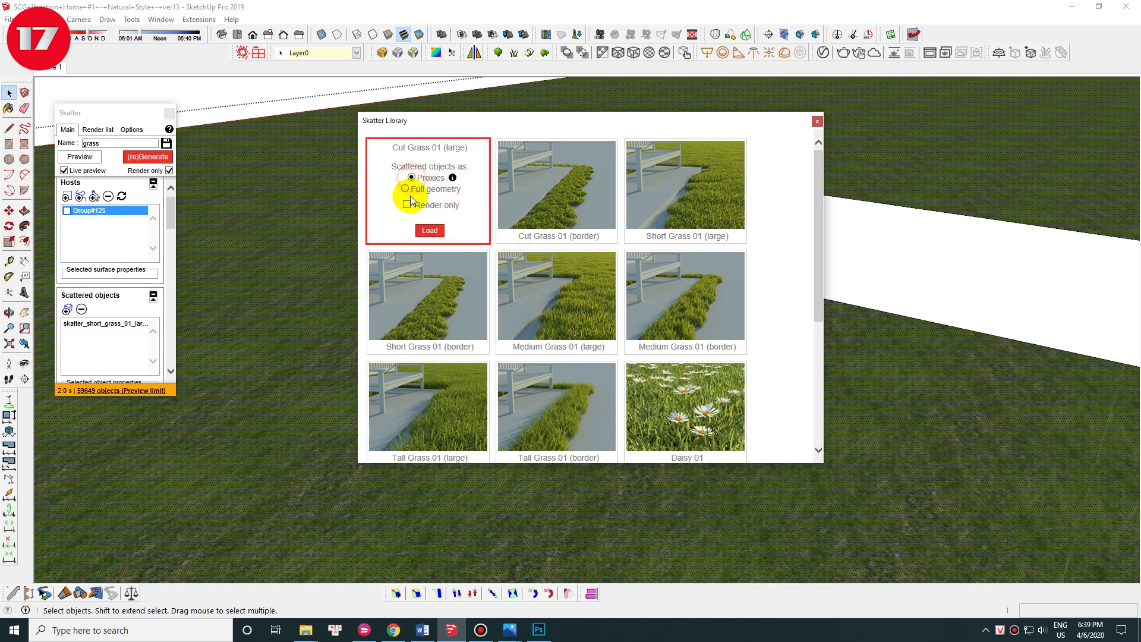
click(427, 237)
click(593, 321)
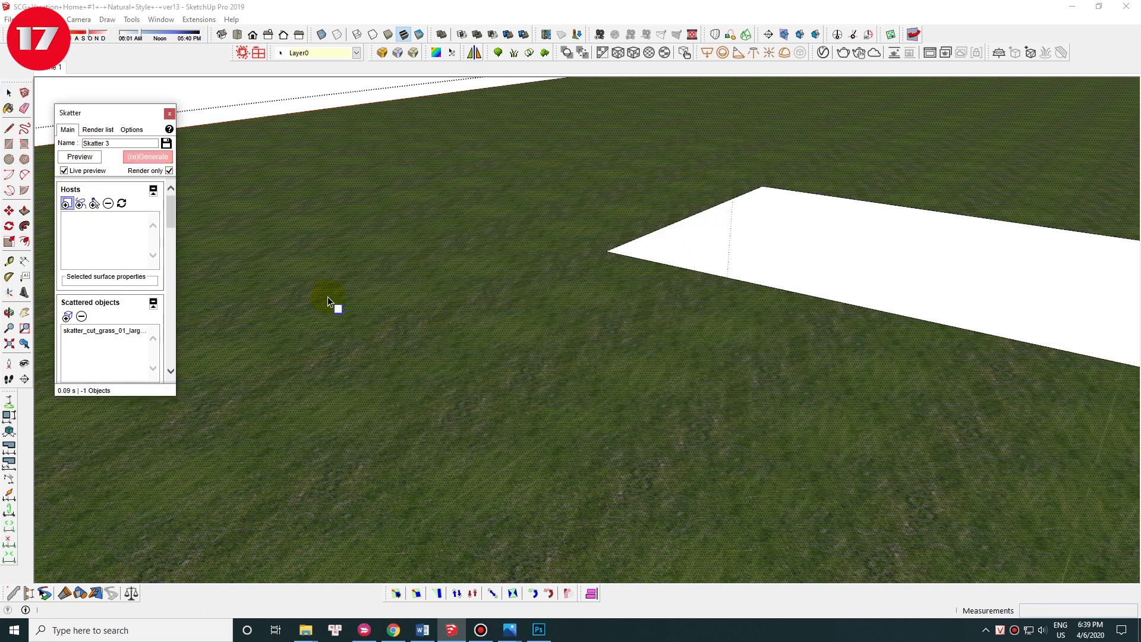
Step: Pick the ground as the scatter host, dismiss the pick-a-group warning, and add the ground group
click(67, 204)
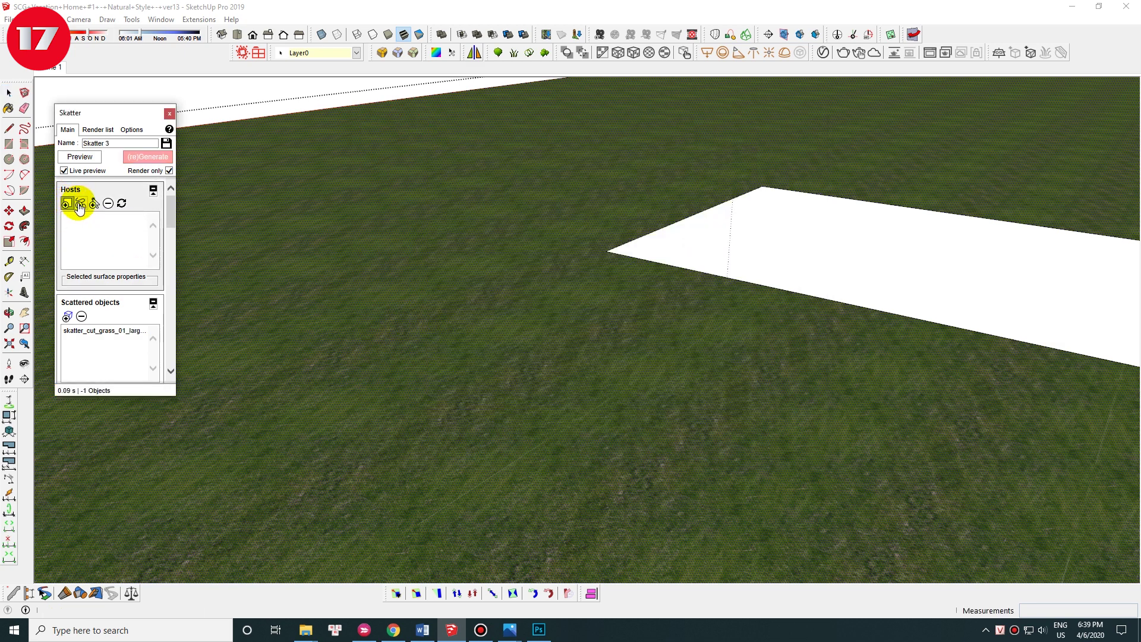
click(516, 295)
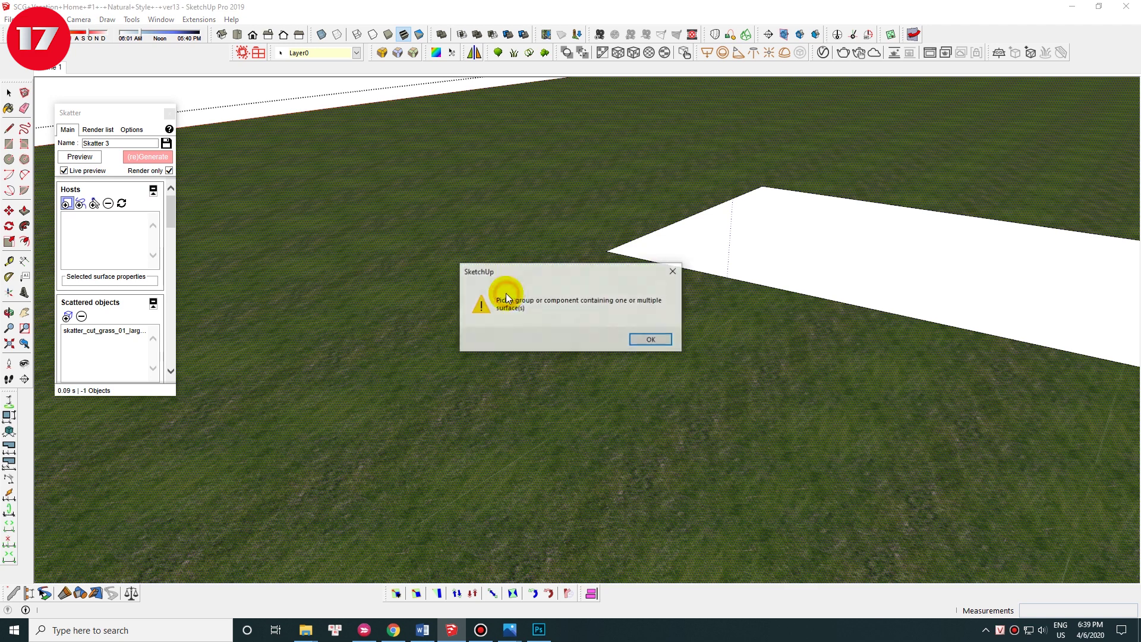
click(654, 336)
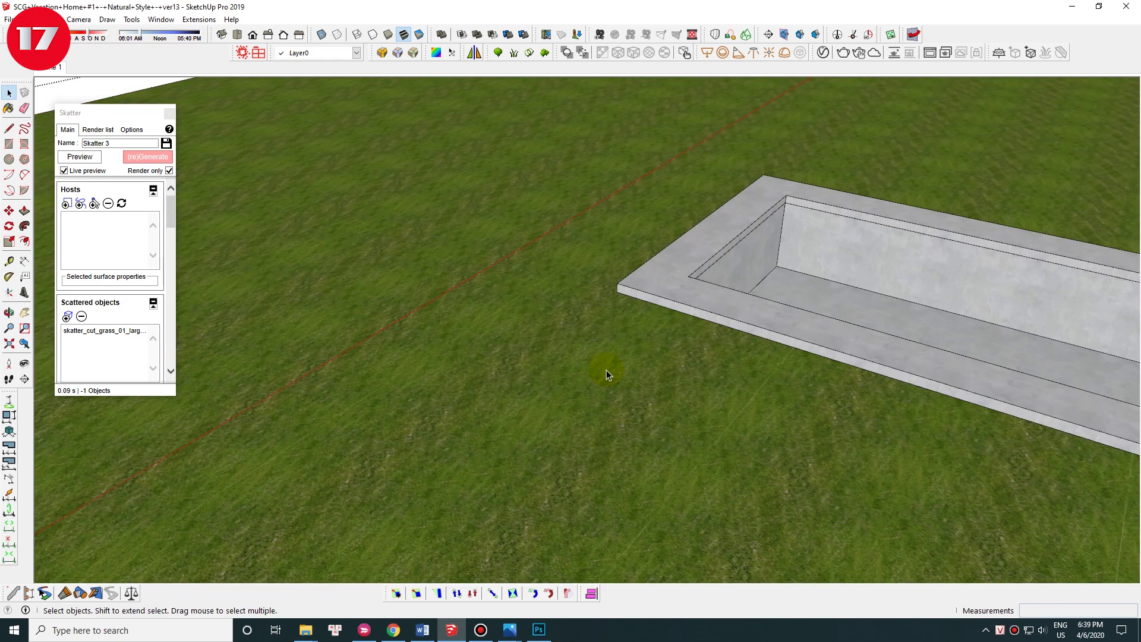
middle_drag(583, 367, 572, 334)
key(space)
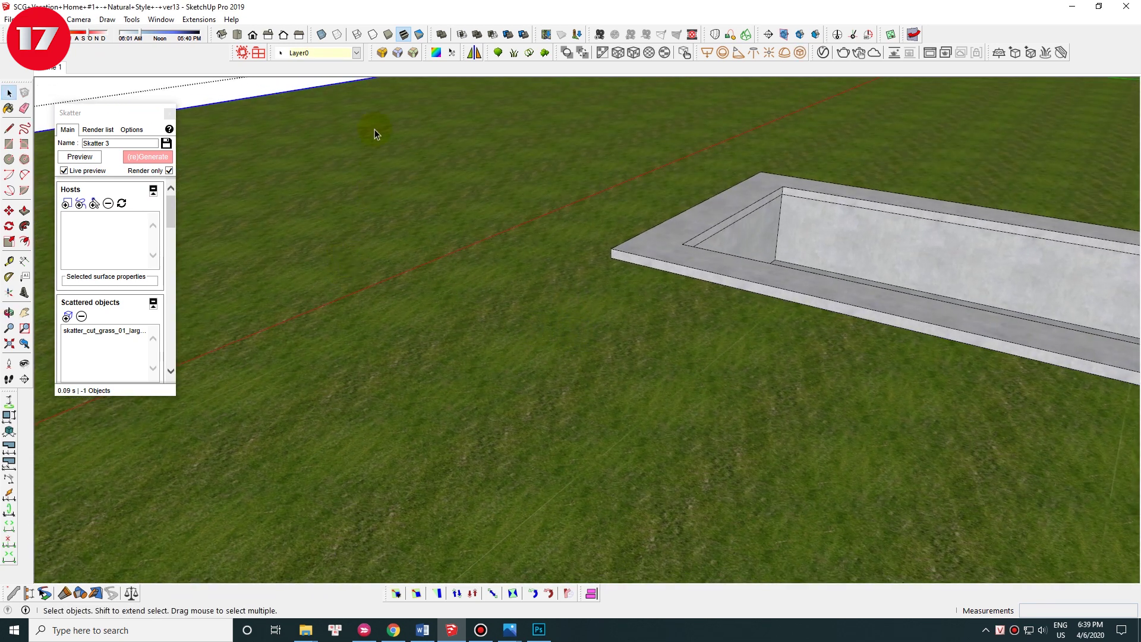
click(400, 184)
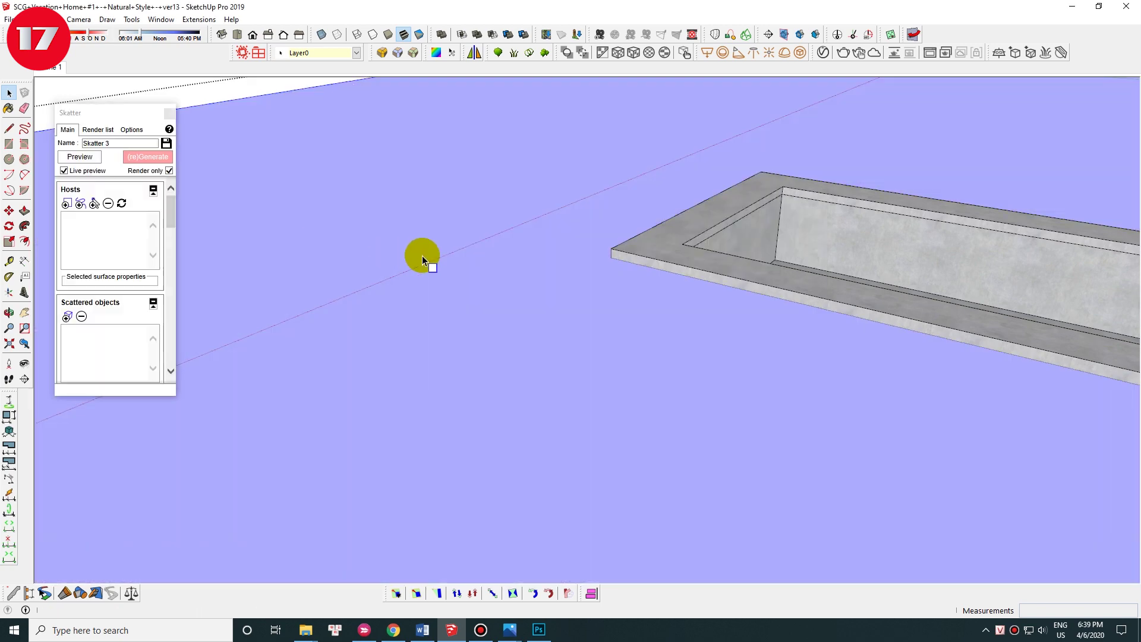
click(425, 255)
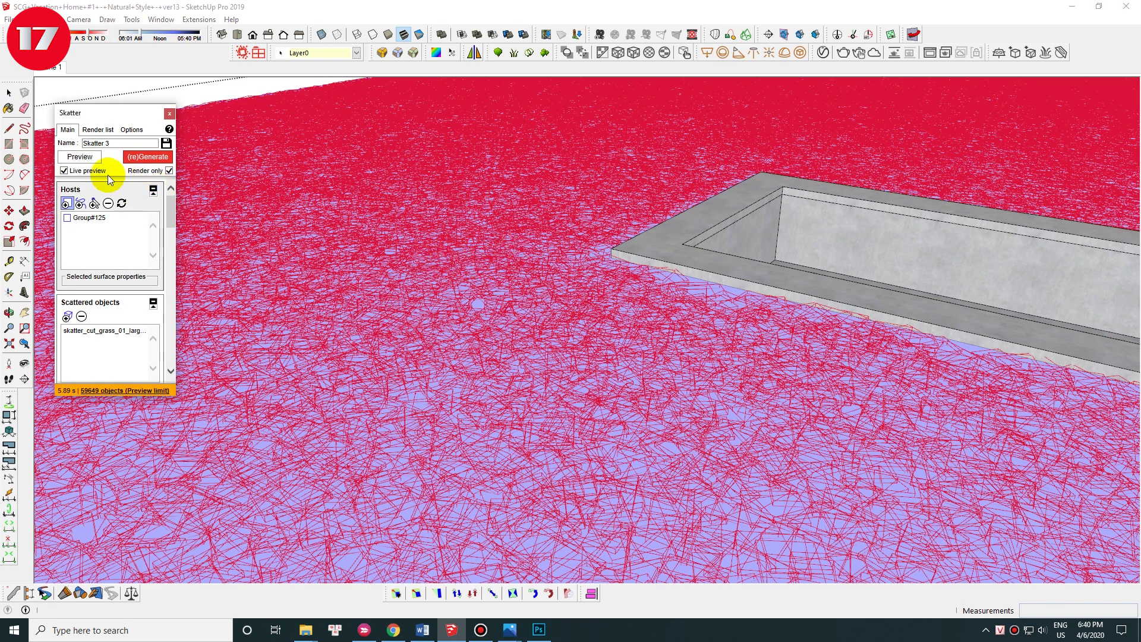
Step: Rename the set GRASS, regenerate it, and delete the old grass set
click(116, 142)
text(GRASS)
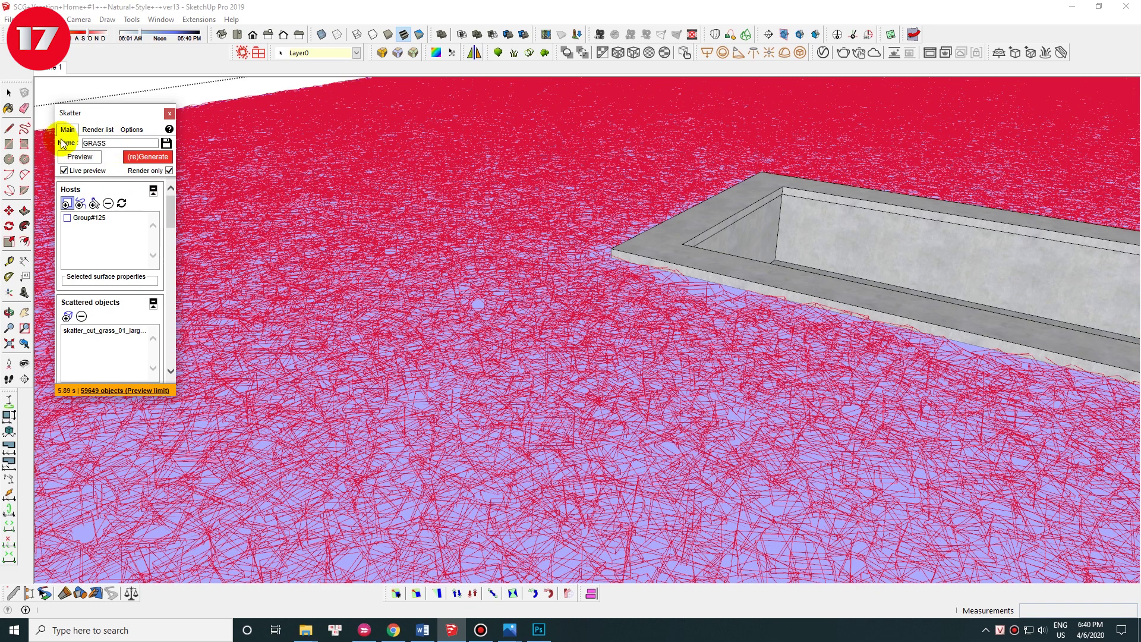
click(160, 160)
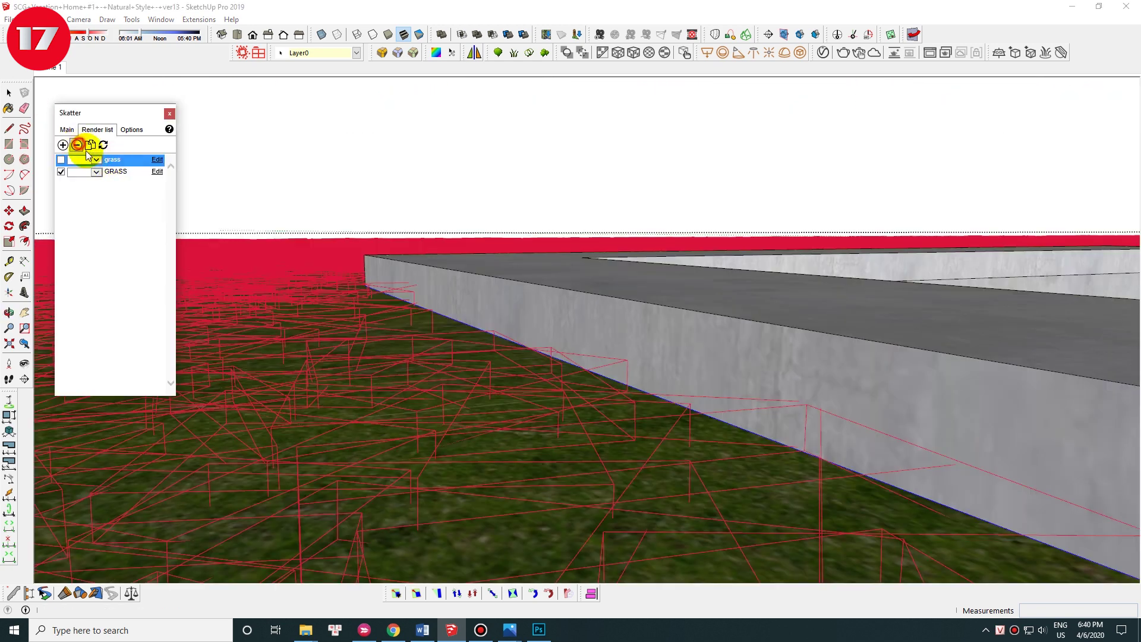
click(76, 145)
click(152, 279)
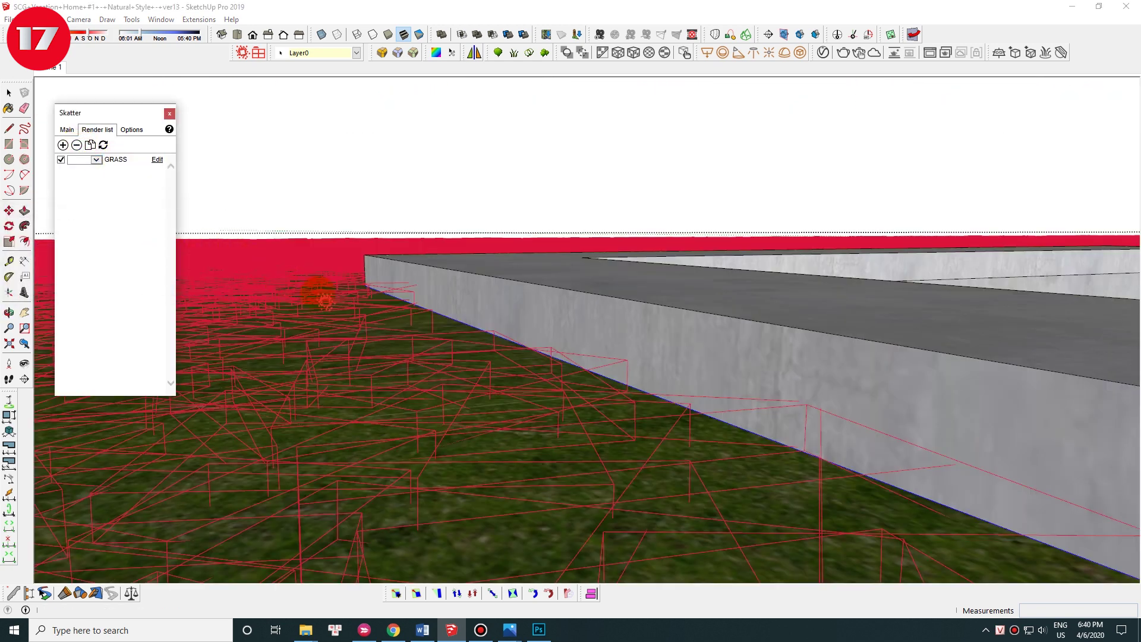
click(156, 161)
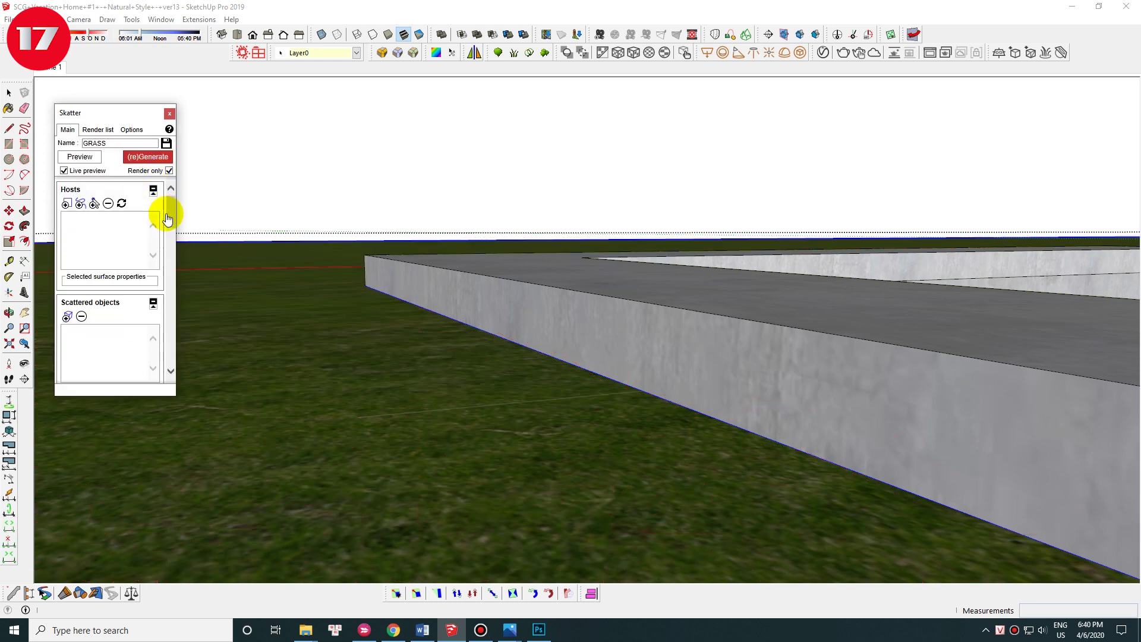
Step: Set the GRASS scatter's X scale to Max 180 and Min 120
drag(167, 232, 169, 313)
click(133, 303)
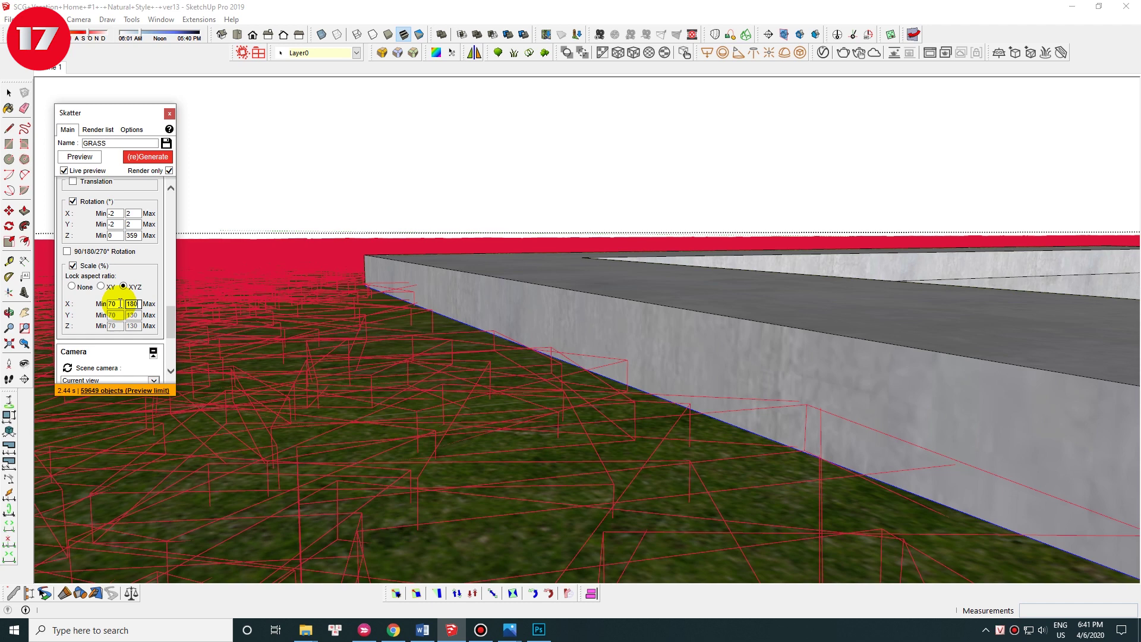
click(111, 304)
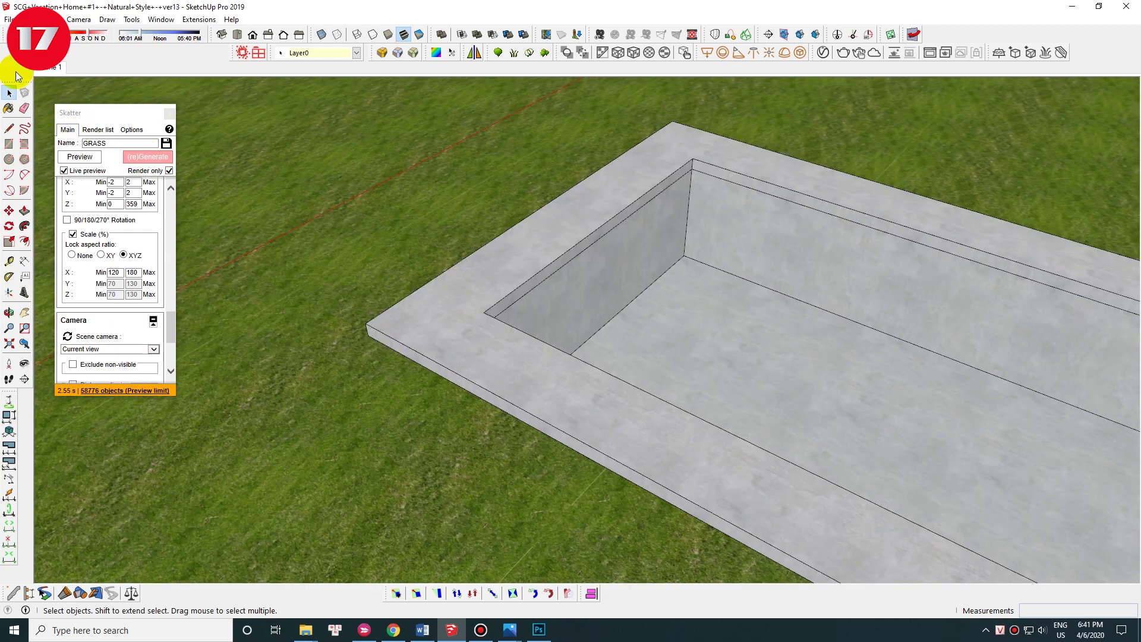
click(623, 271)
Step: Orbit toward the patio lawn and open the 3D Tree Maker
scroll(412, 283, down, 3)
middle_drag(394, 310, 535, 332)
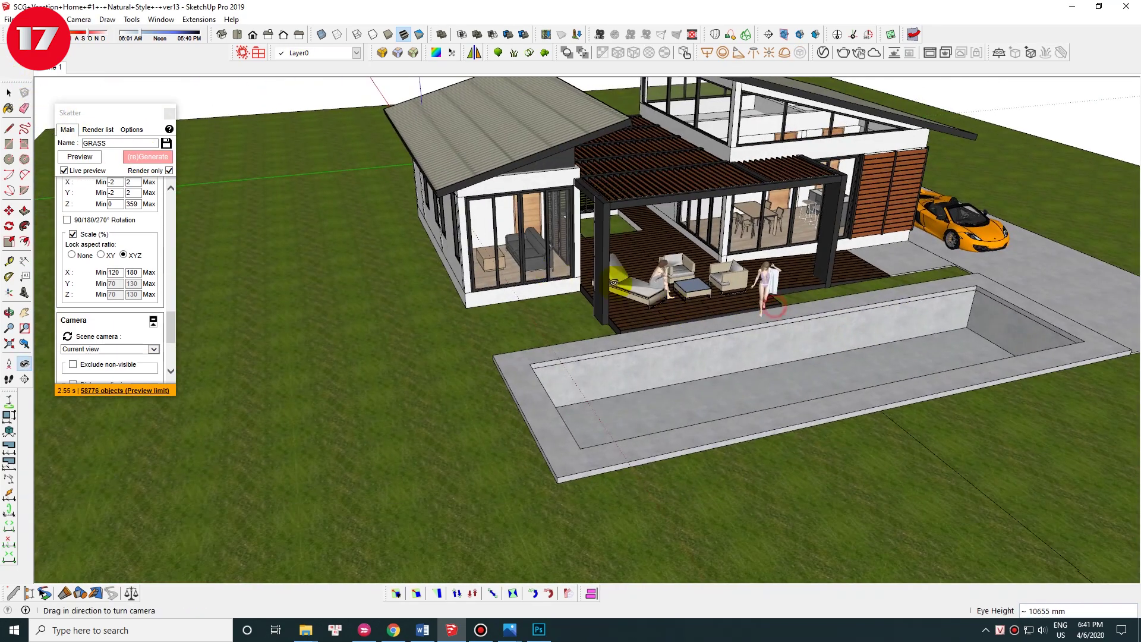
scroll(619, 355, up, 5)
middle_drag(619, 354, 596, 337)
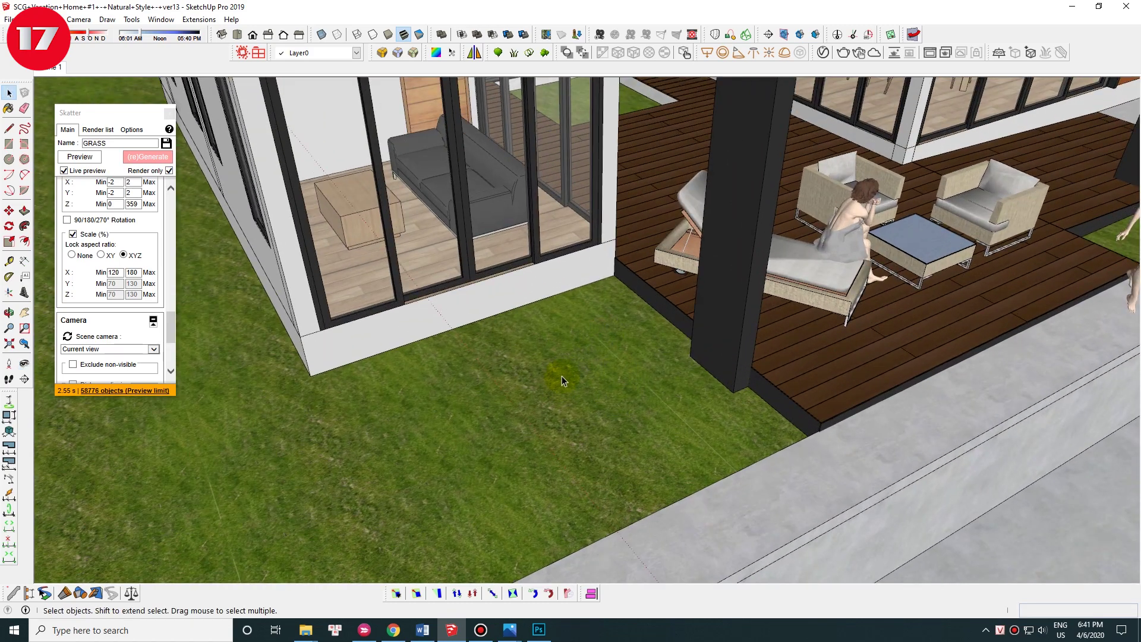
click(498, 53)
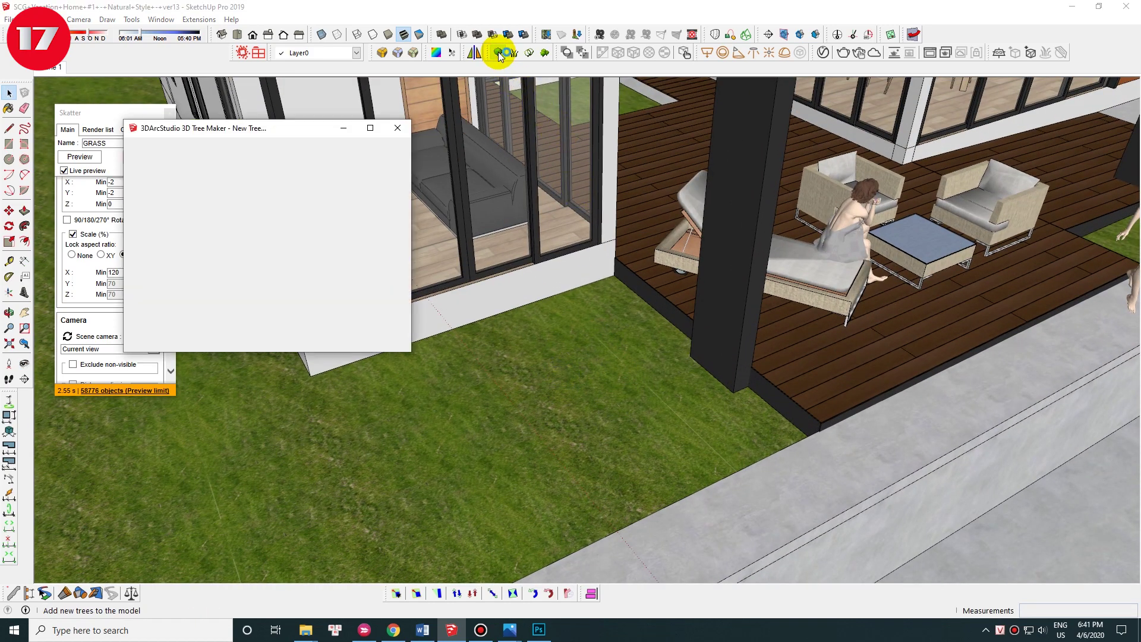
Step: Choose tree30:Wisteria in Tree Maker and plant it on the lawn beside the house
drag(257, 130, 363, 120)
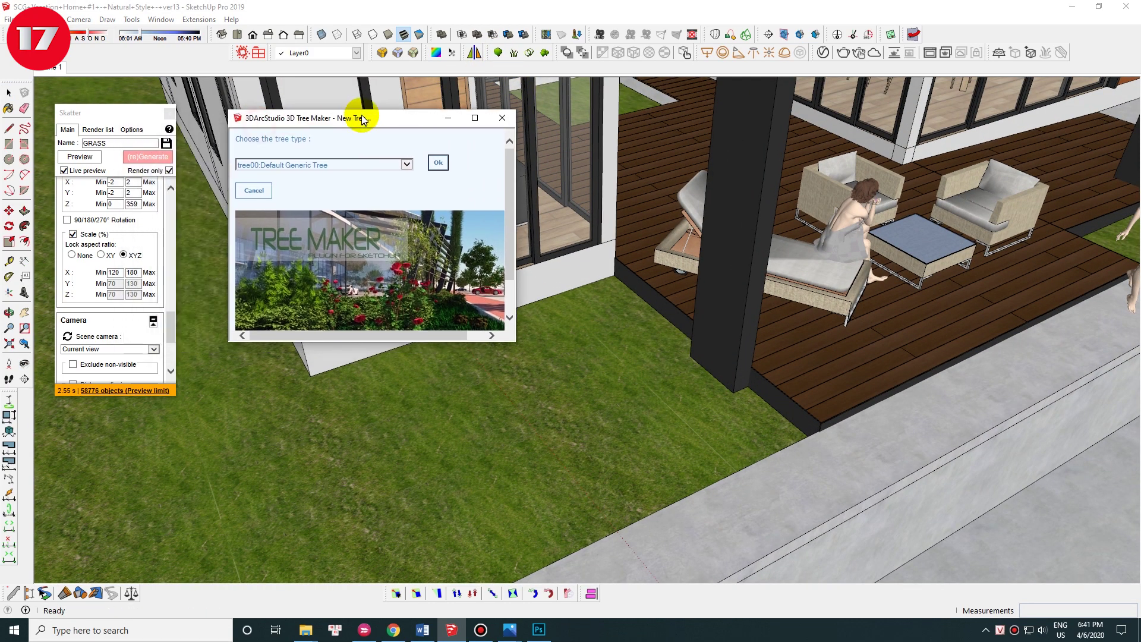
click(408, 165)
click(262, 31)
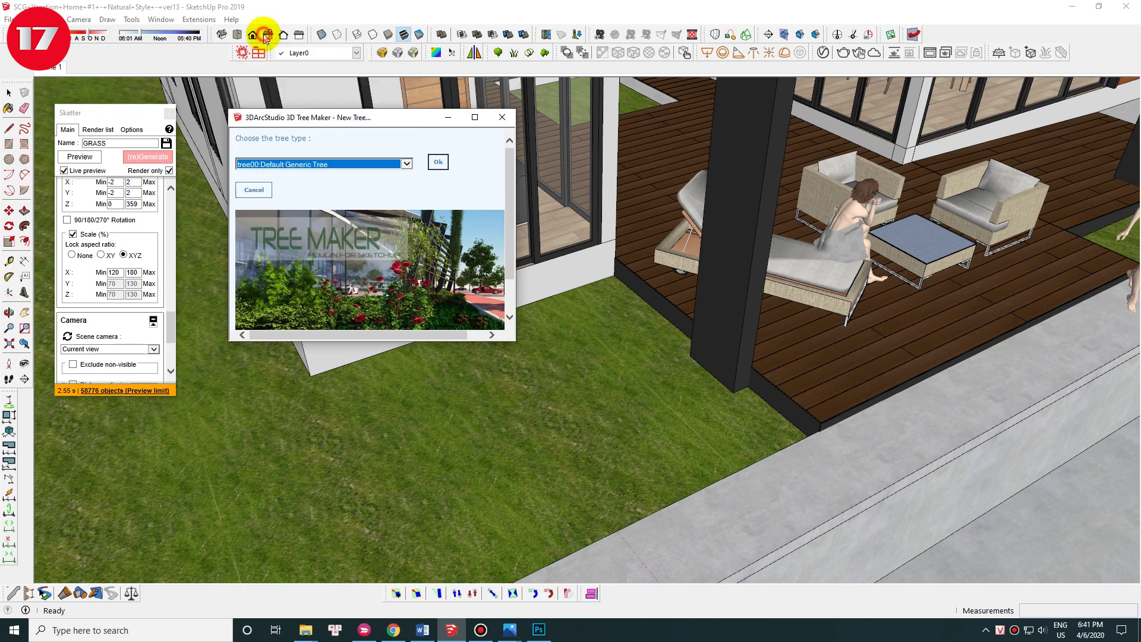
scroll(452, 286, down, 2)
scroll(452, 285, down, 1)
scroll(452, 285, down, 1)
click(511, 283)
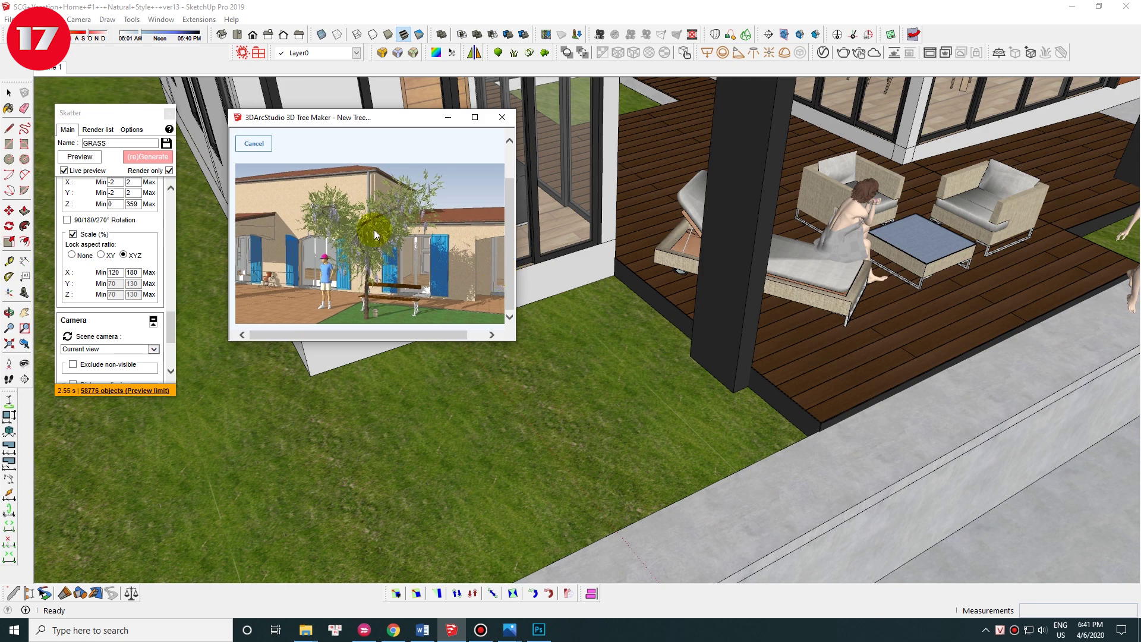
drag(511, 243, 511, 184)
click(438, 162)
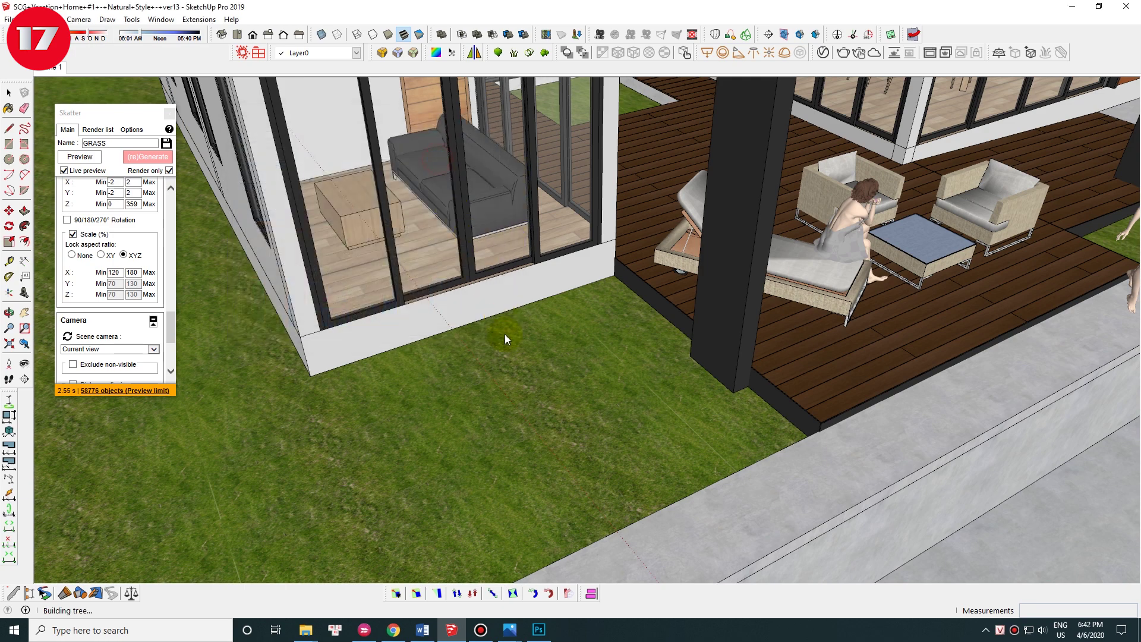
click(525, 448)
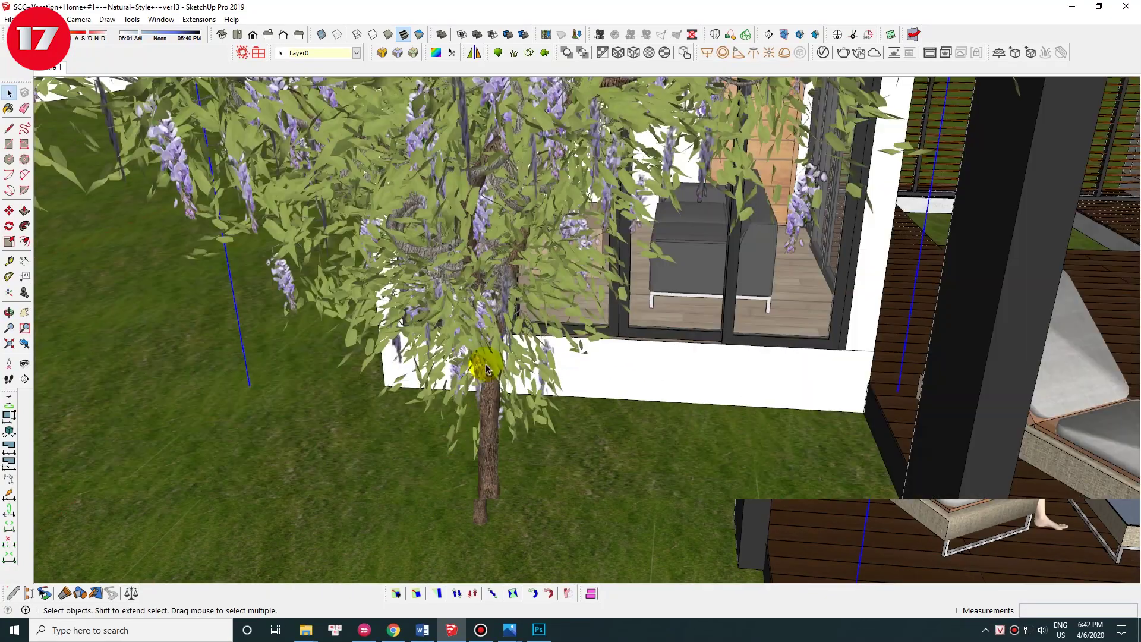
Step: Replace the Wisteria tree with a V-Ray proxy showing 100 preview faces
middle_drag(486, 363, 453, 306)
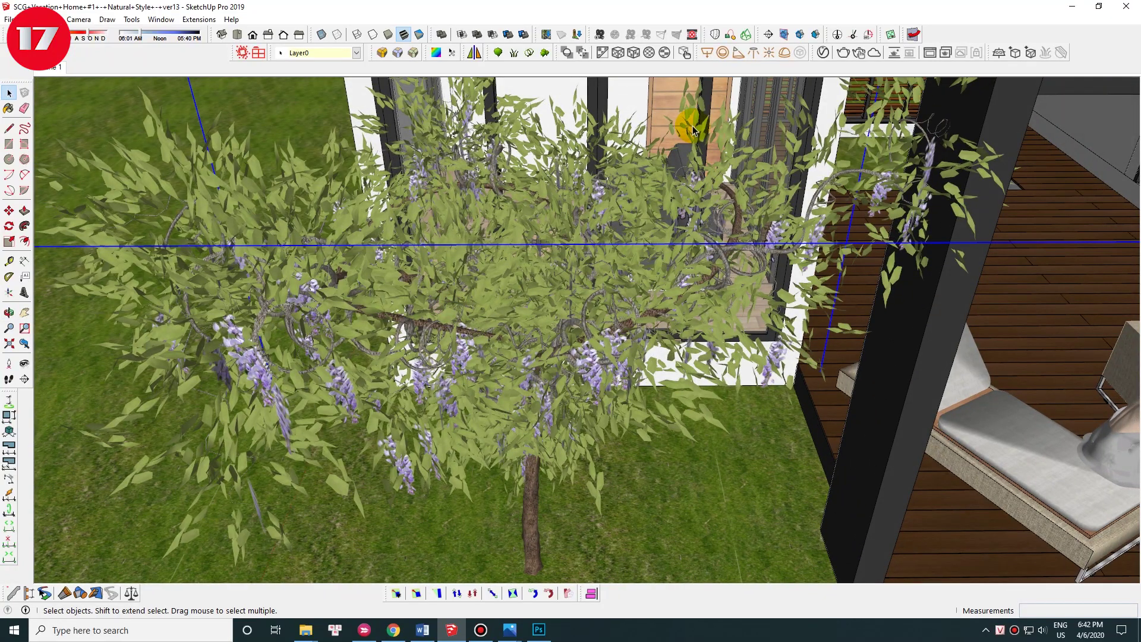
click(1018, 57)
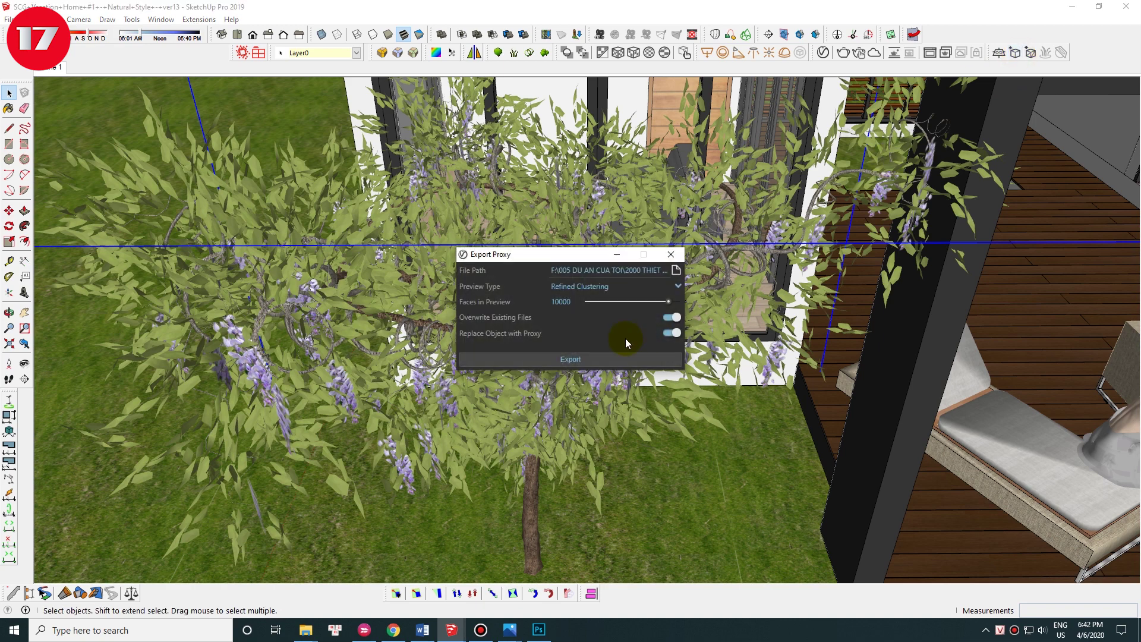
key(Delete)
key(Delete)
click(571, 359)
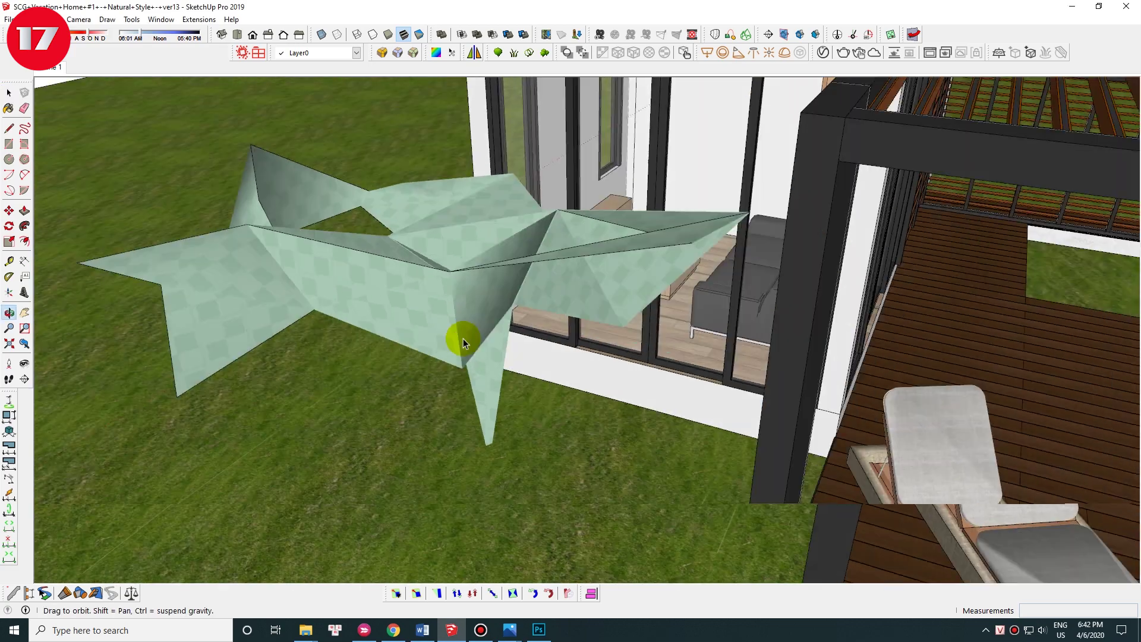
scroll(465, 334, down, 5)
middle_drag(331, 323, 788, 343)
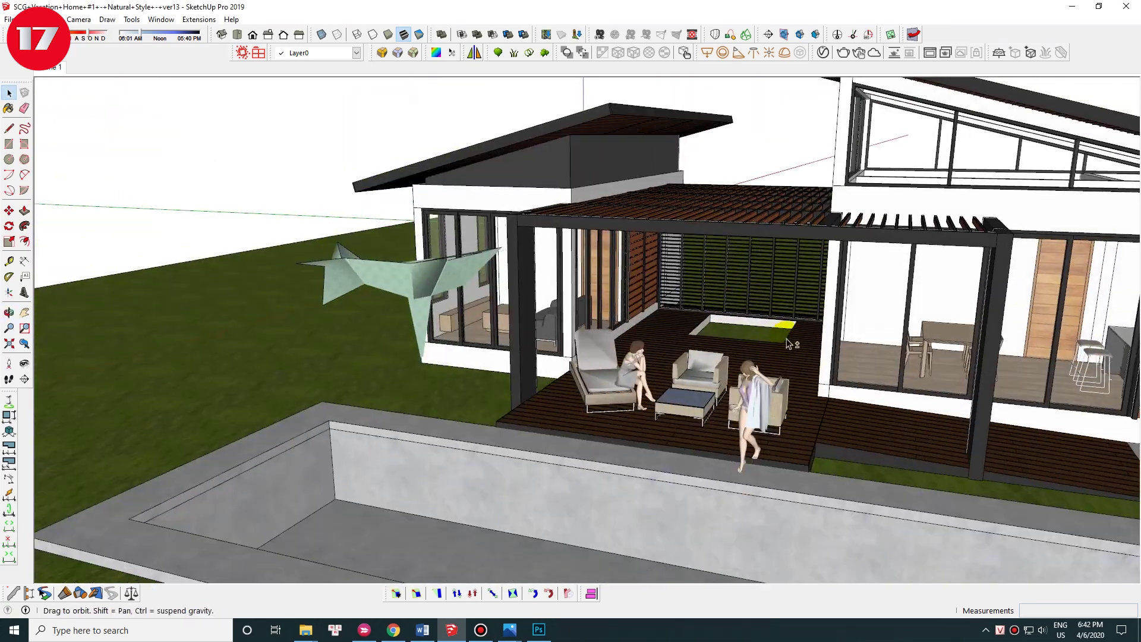
scroll(788, 343, up, 4)
scroll(784, 348, up, 3)
scroll(778, 354, up, 3)
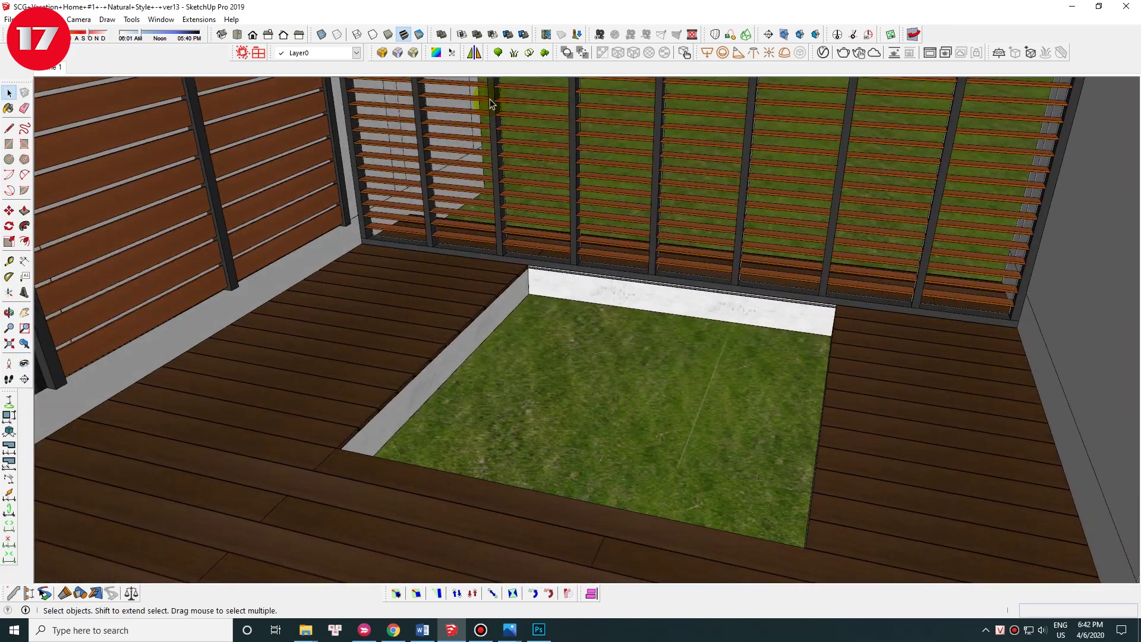
Step: Create Generic Tree 06 in the courtyard and switch to the Two Point Perspective scene
scroll(405, 236, up, 2)
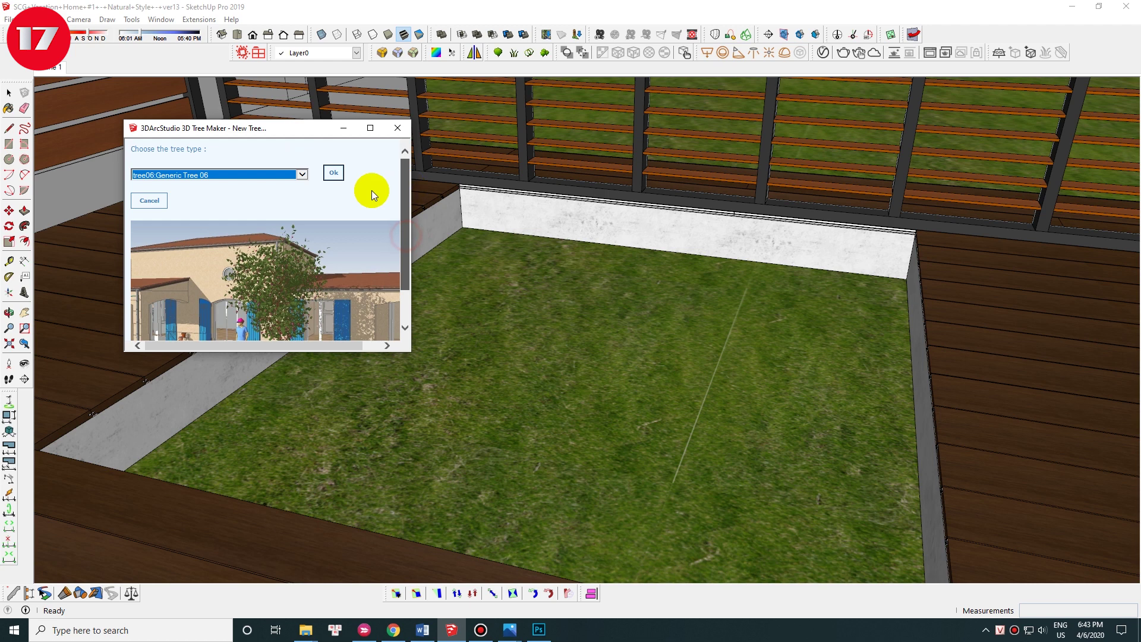
click(333, 172)
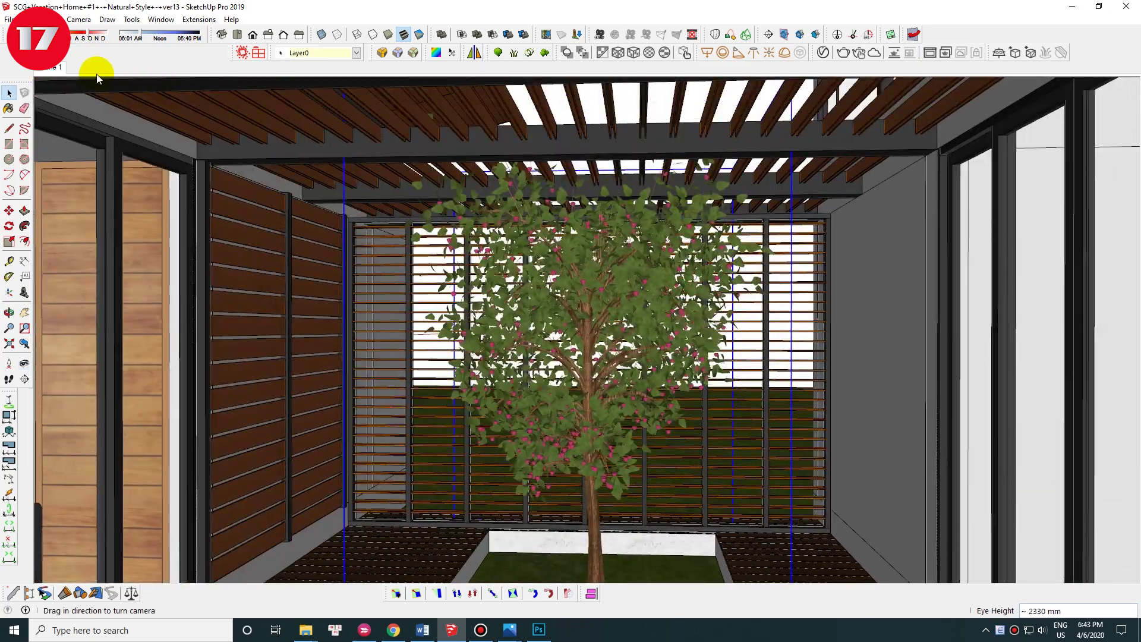
click(56, 67)
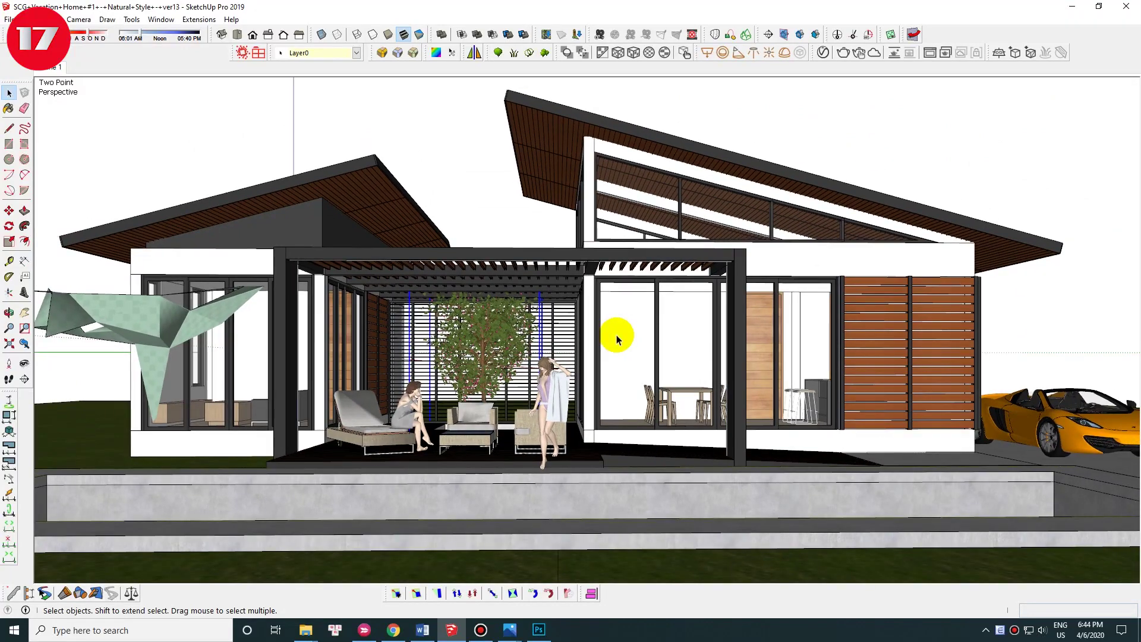
mouse_move(615, 333)
middle_down()
mouse_move(544, 351)
mouse_move(654, 279)
middle_up()
scroll(658, 273, up, 3)
Step: Export the courtyard tree as a V-Ray proxy
key(m)
key(space)
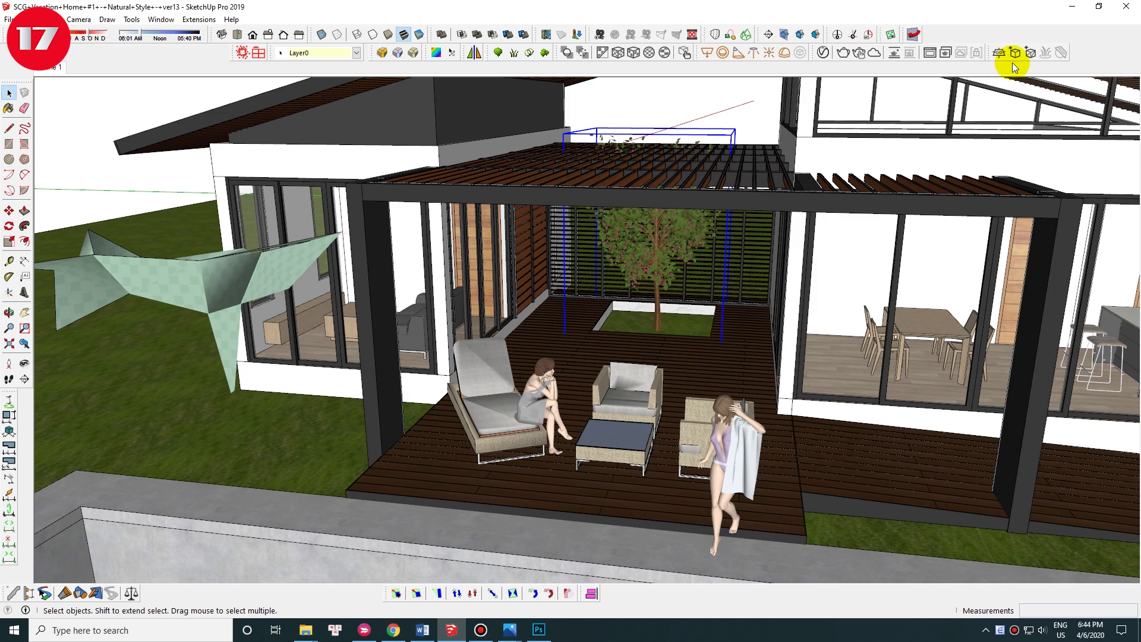
click(1030, 54)
click(572, 361)
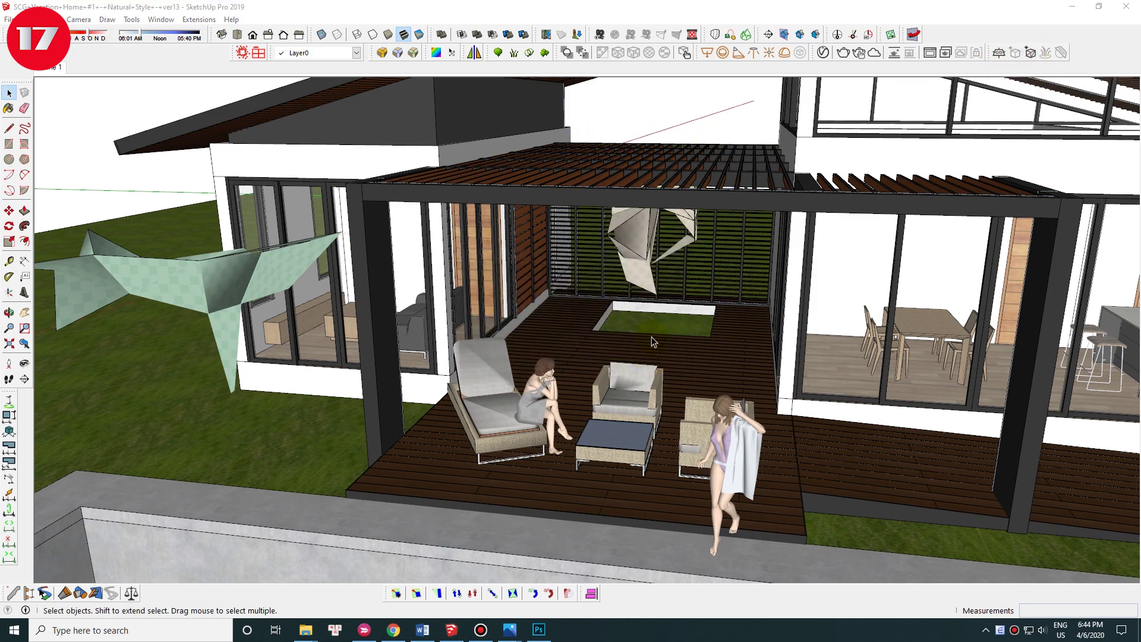
Step: Move the tree proxy from the courtyard onto the side lawn
scroll(654, 332, up, 3)
key(m)
click(695, 296)
scroll(695, 296, down, 5)
scroll(502, 288, up, 2)
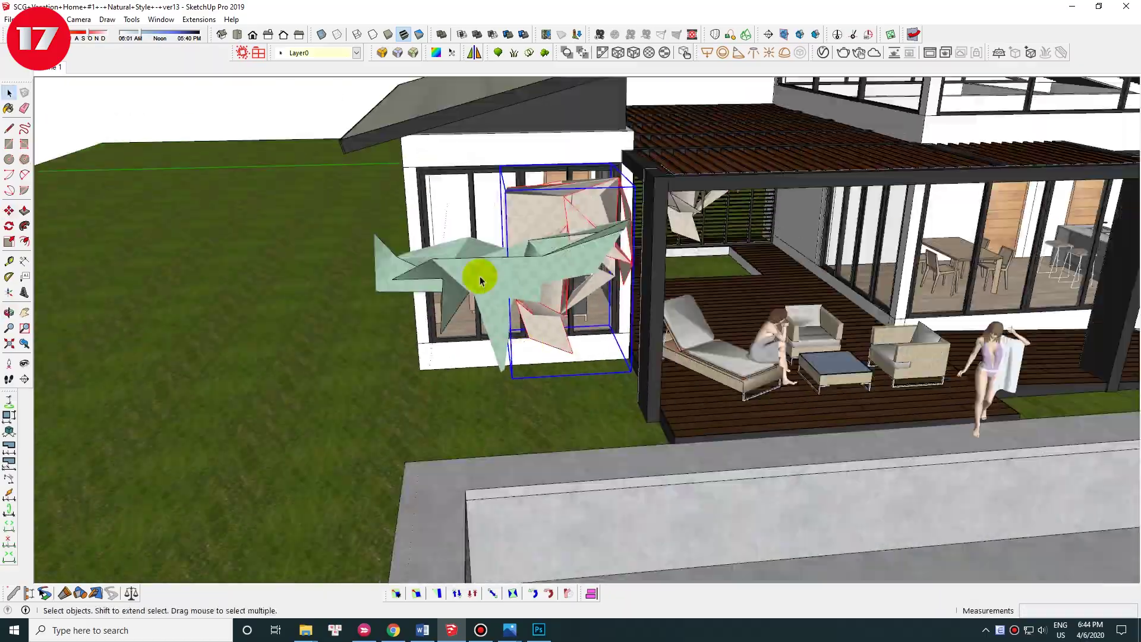
click(555, 387)
key(space)
scroll(958, 429, up, 4)
Step: Orbit and look around to frame the grass strip by the deck and pool edge
mouse_move(958, 429)
middle_down()
mouse_move(674, 413)
mouse_move(136, 212)
mouse_move(543, 313)
mouse_move(657, 387)
middle_up()
scroll(674, 413, down, 3)
scroll(137, 212, up, 3)
scroll(657, 387, up, 3)
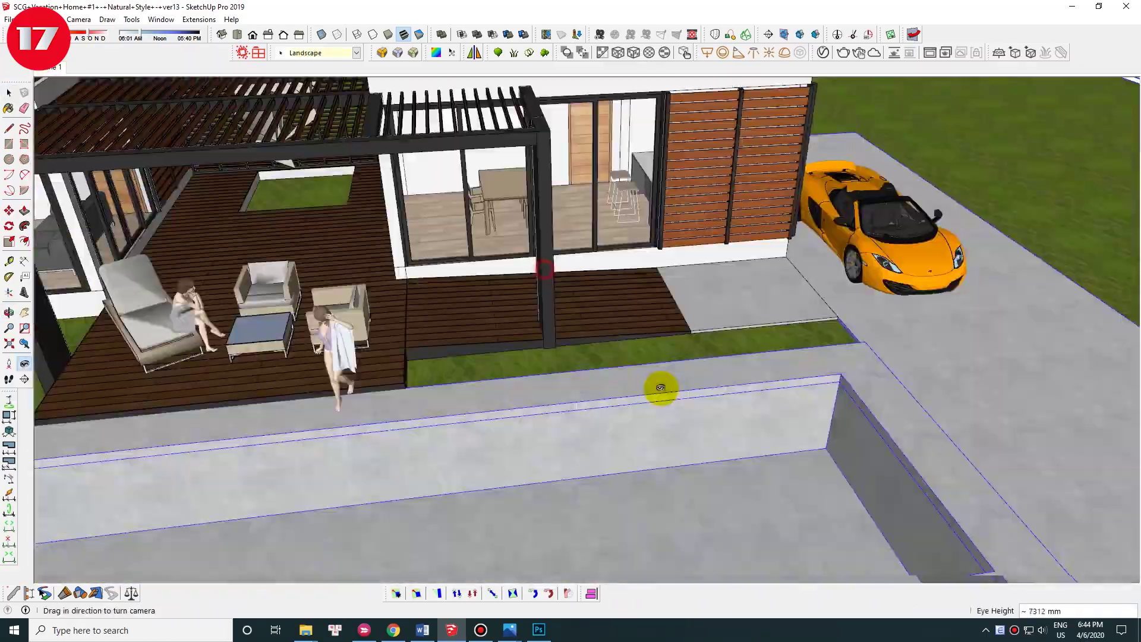
scroll(522, 318, up, 3)
mouse_move(522, 318)
middle_down()
mouse_move(587, 313)
mouse_move(502, 295)
middle_up()
scroll(502, 295, down, 3)
key(l)
drag(471, 288, 586, 381)
scroll(587, 380, up, 3)
middle_drag(587, 381, 416, 297)
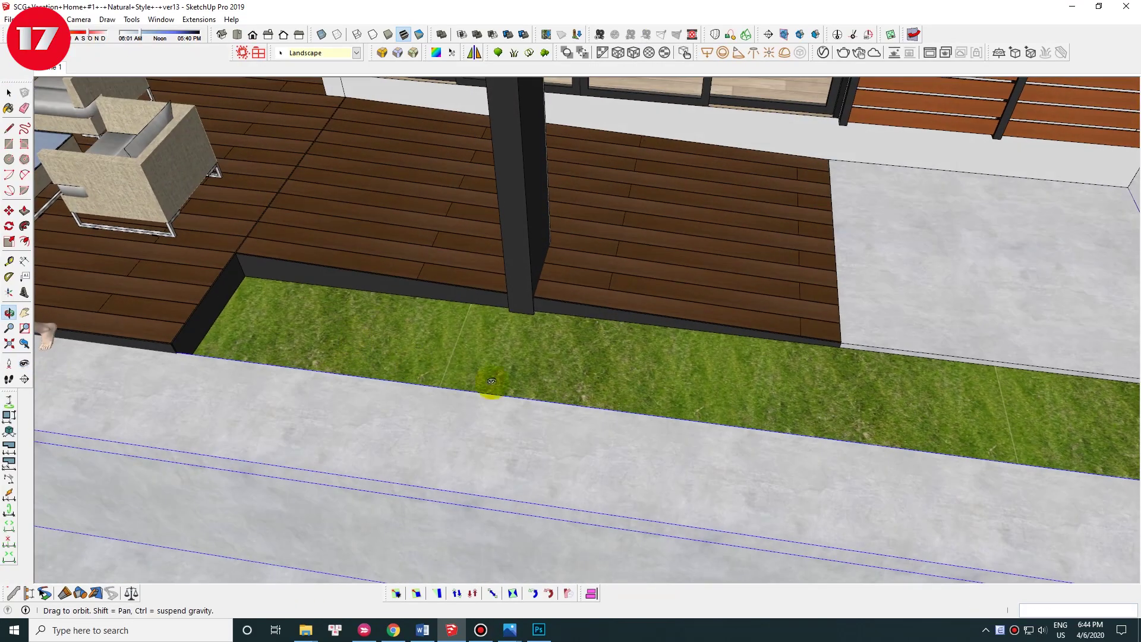
scroll(416, 297, up, 3)
key(space)
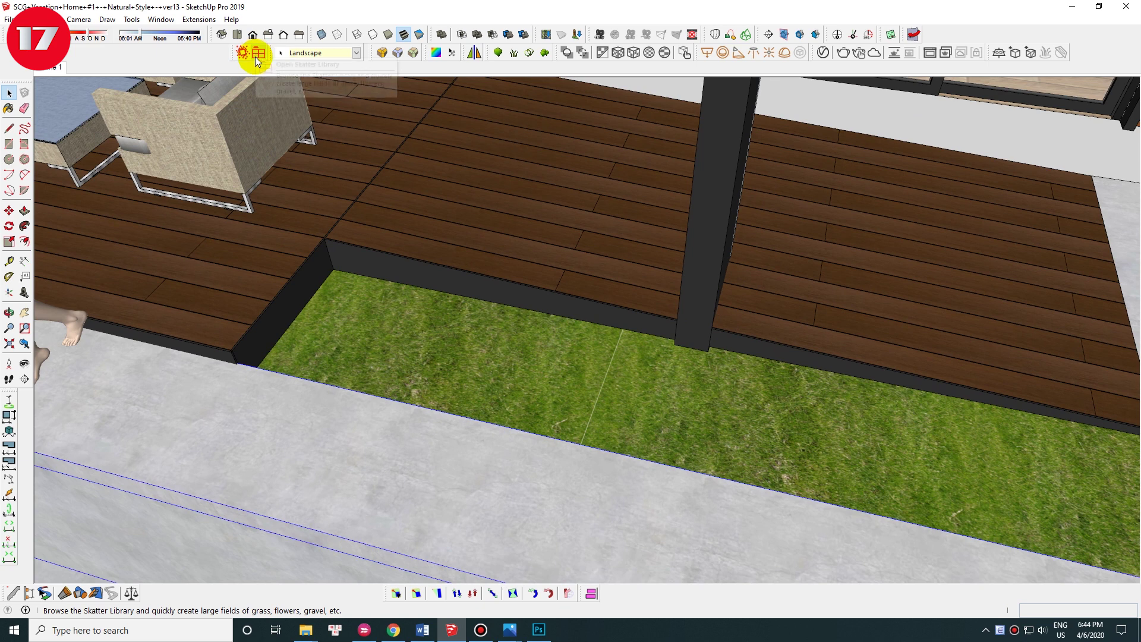
Step: Load the Rocks 02 (smooth) preset and add a picked-points host
click(256, 54)
drag(821, 233, 821, 389)
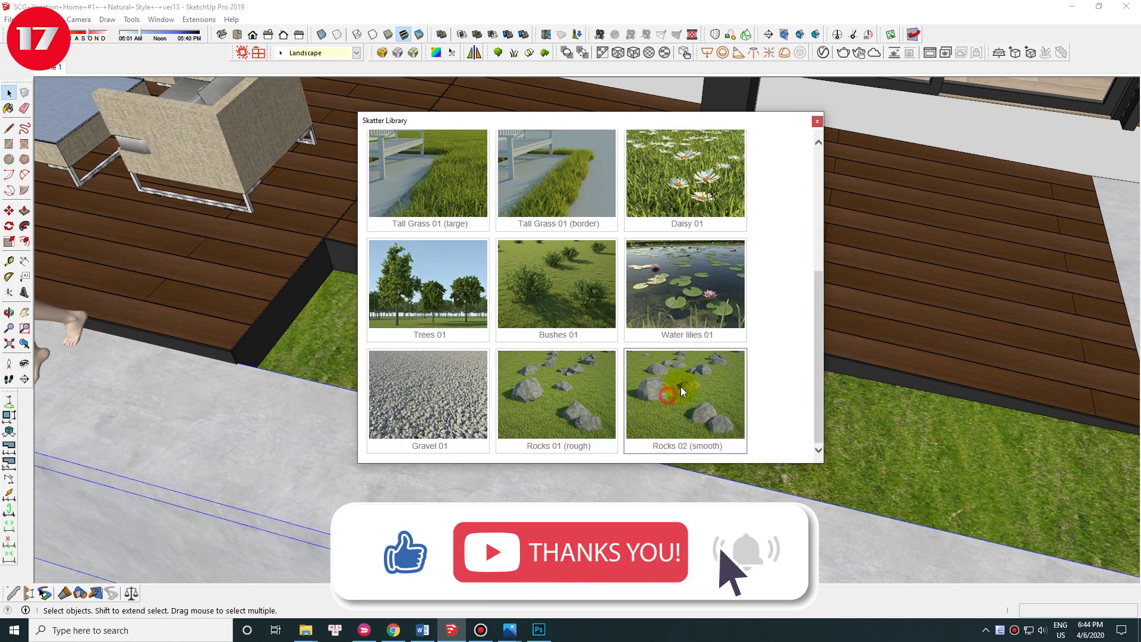
mouse_move(684, 395)
click(664, 382)
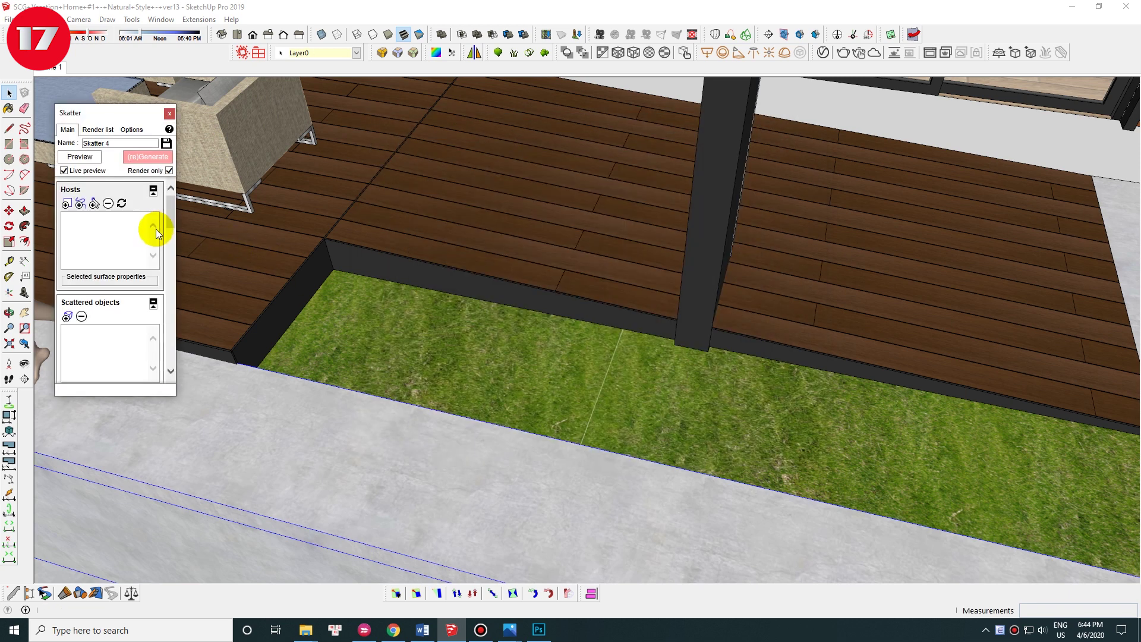
click(95, 206)
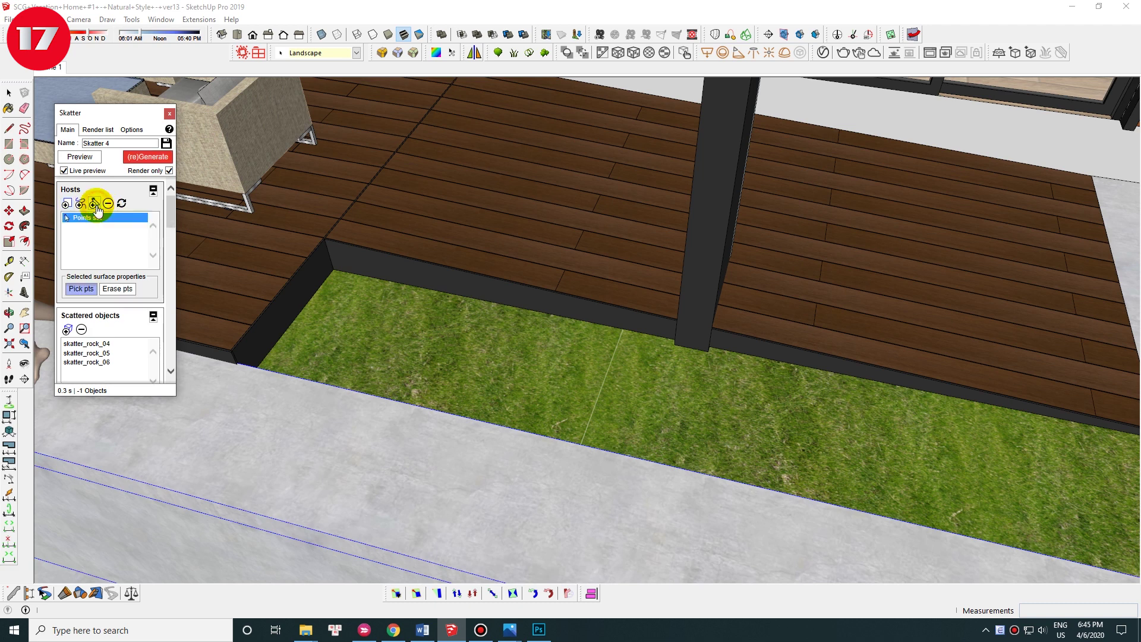
Step: Pick the first rock points on the grass strip beside the deck
click(415, 334)
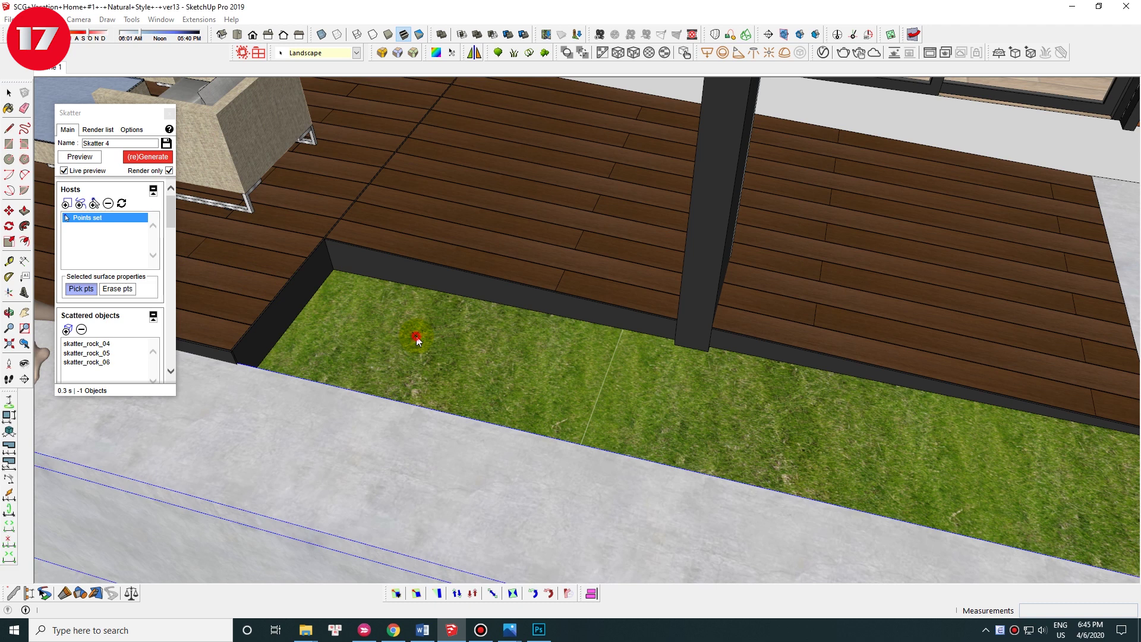
scroll(159, 254, down, 5)
scroll(158, 249, down, 2)
scroll(158, 238, up, 4)
scroll(166, 239, up, 1)
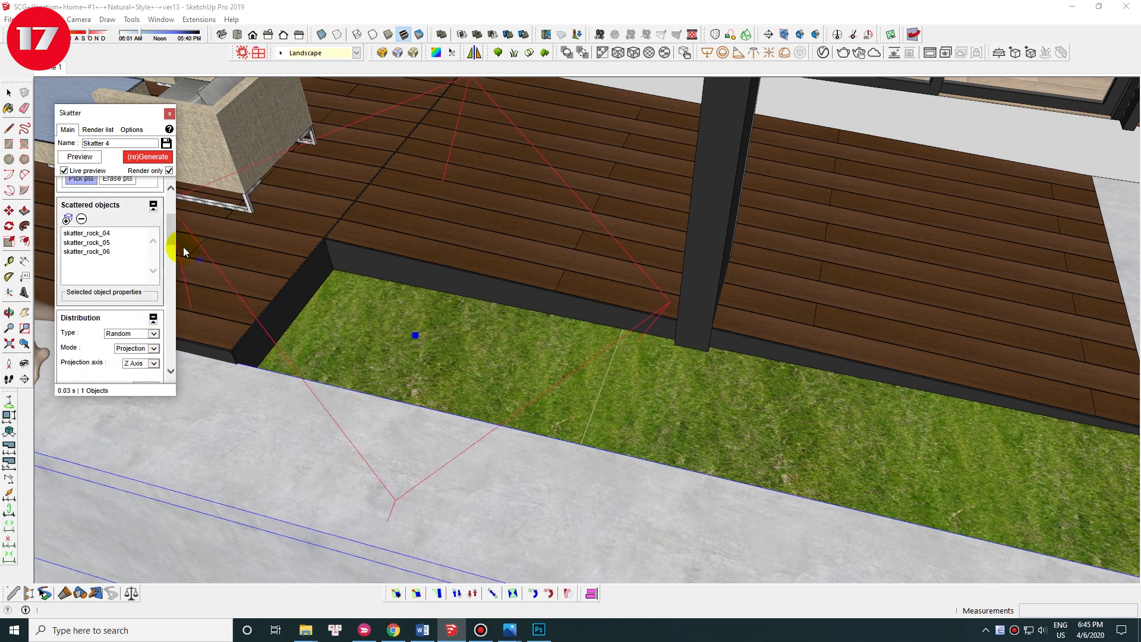
scroll(312, 287, down, 2)
scroll(369, 297, down, 3)
scroll(370, 297, down, 3)
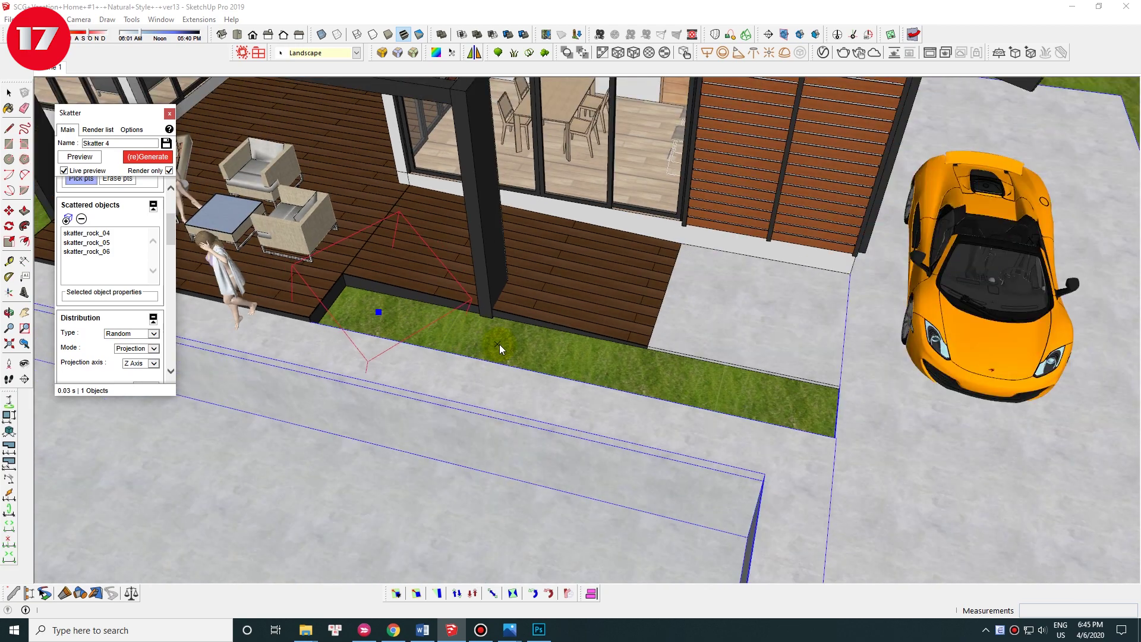
scroll(429, 313, up, 1)
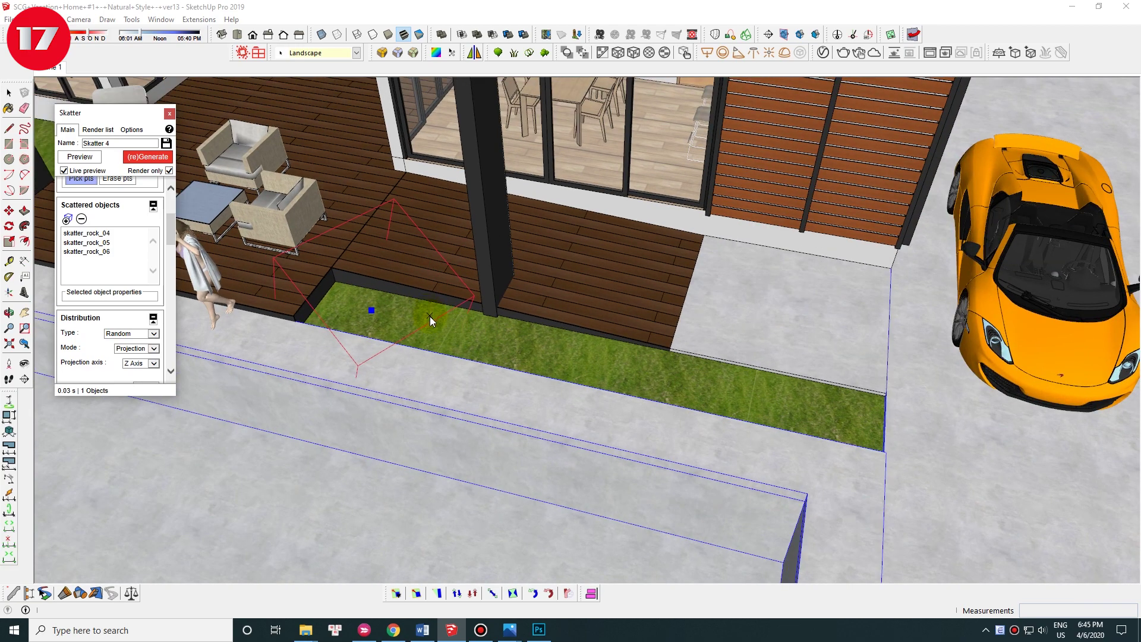
scroll(415, 334, down, 3)
click(616, 349)
click(653, 386)
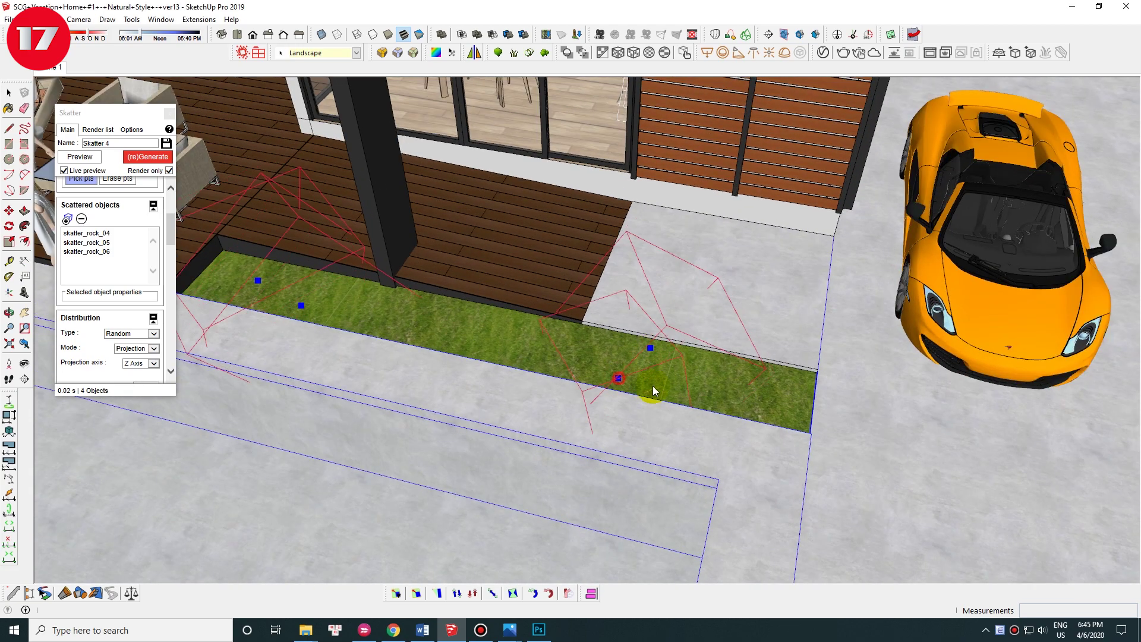
Step: Add further rock points on the lawn and near the car, then rename the set STONE
scroll(699, 326, down, 5)
middle_drag(700, 326, 498, 243)
scroll(497, 242, up, 8)
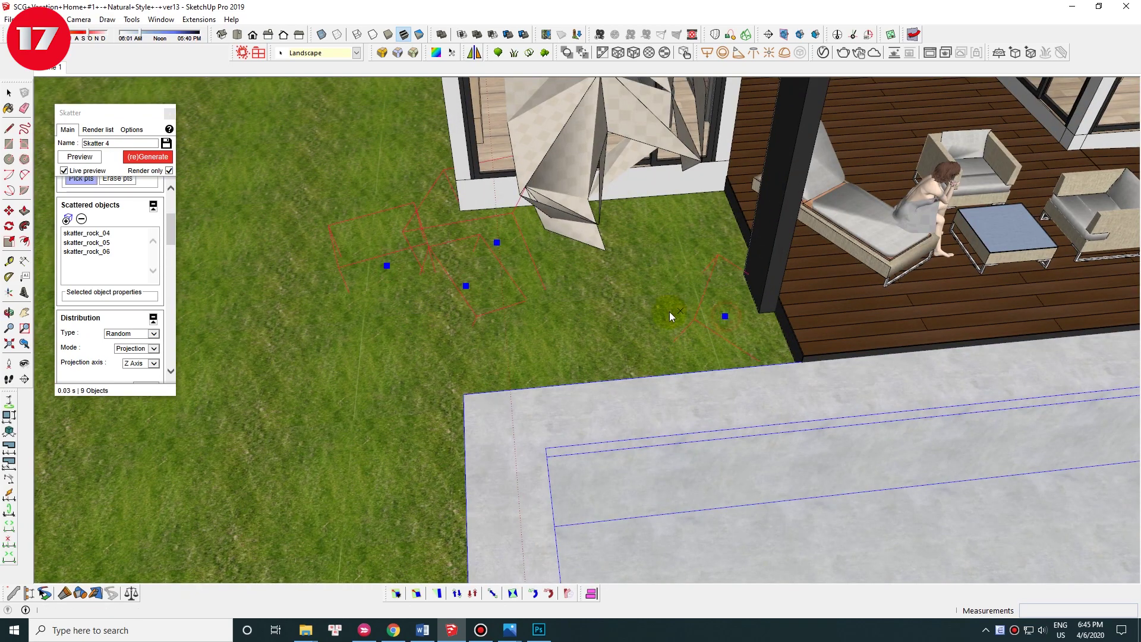
scroll(669, 315, down, 5)
scroll(471, 331, down, 3)
click(400, 390)
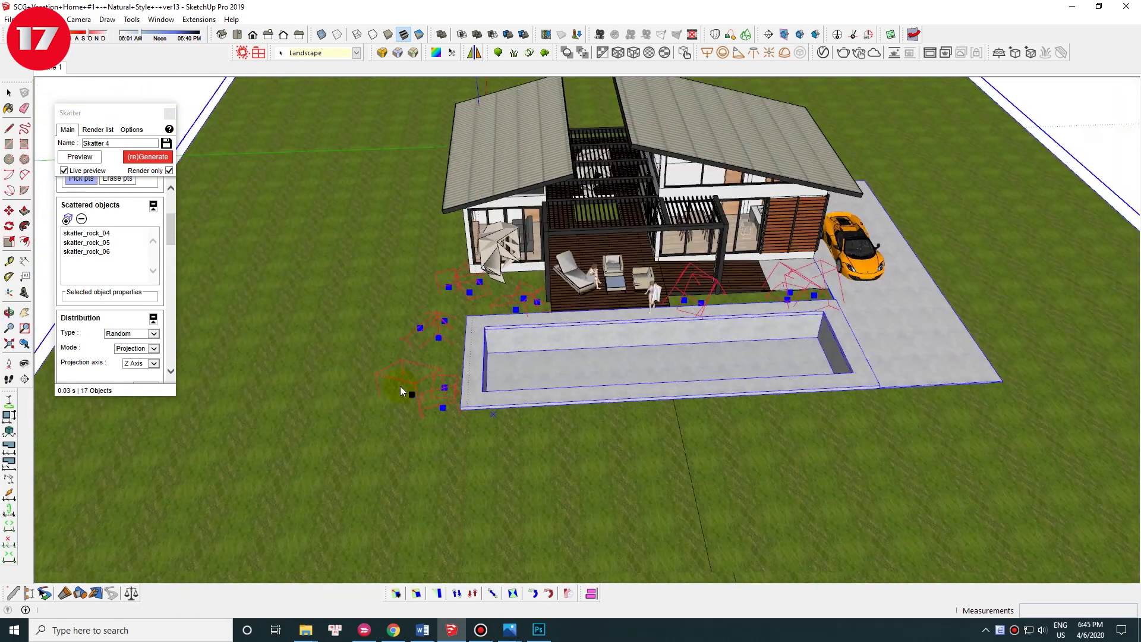
scroll(866, 281, up, 3)
click(866, 280)
click(886, 340)
scroll(847, 469, down, 2)
middle_drag(847, 470, 420, 137)
scroll(690, 294, up, 2)
middle_drag(690, 293, 833, 451)
click(832, 451)
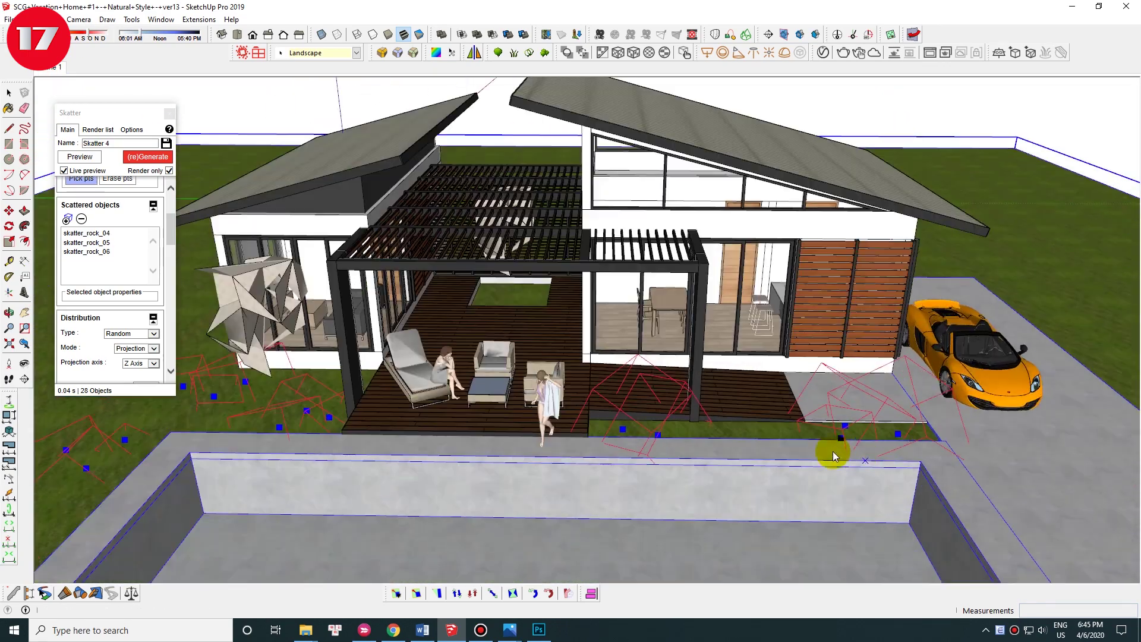
scroll(832, 451, up, 2)
click(72, 145)
text(STONE)
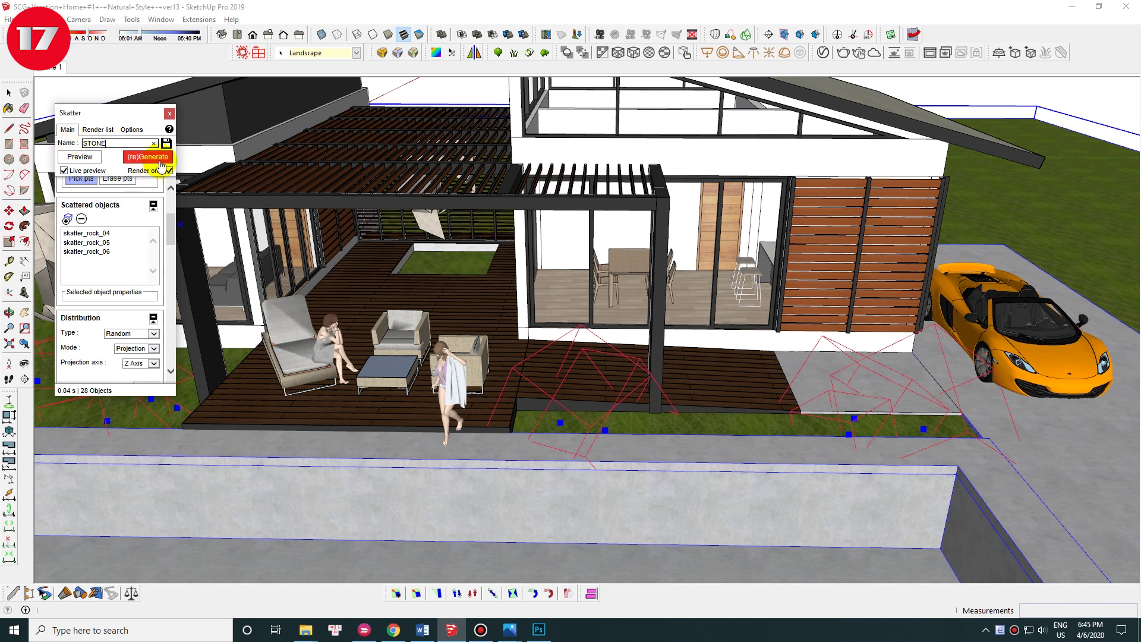
Step: Set the STONE scale X range to 35–100 and regenerate the rocks
click(159, 161)
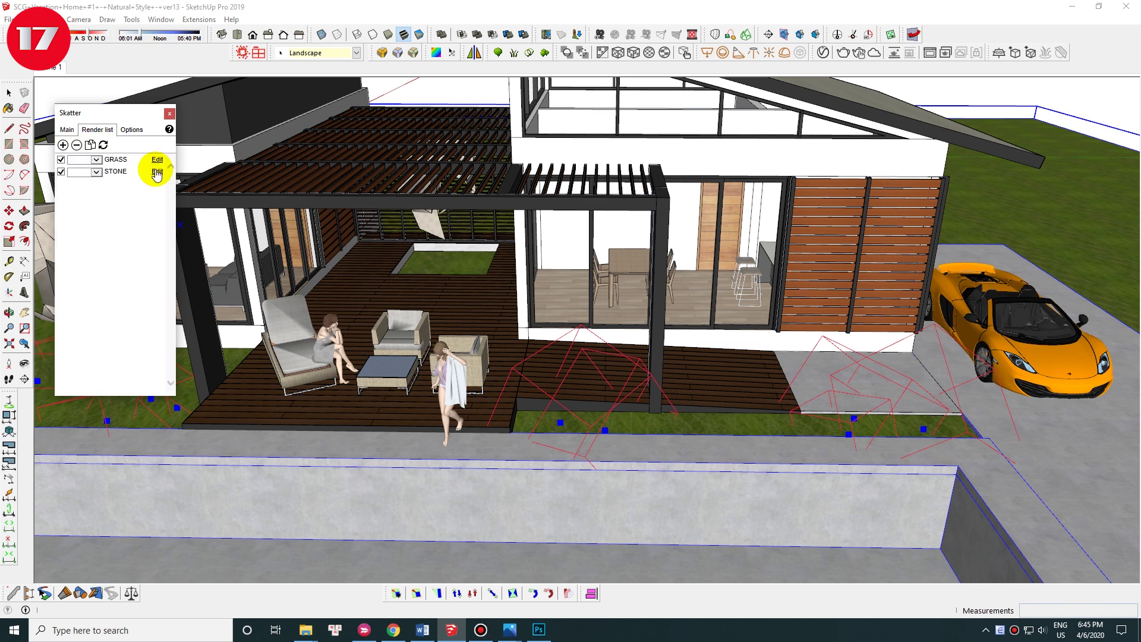
drag(171, 211, 164, 330)
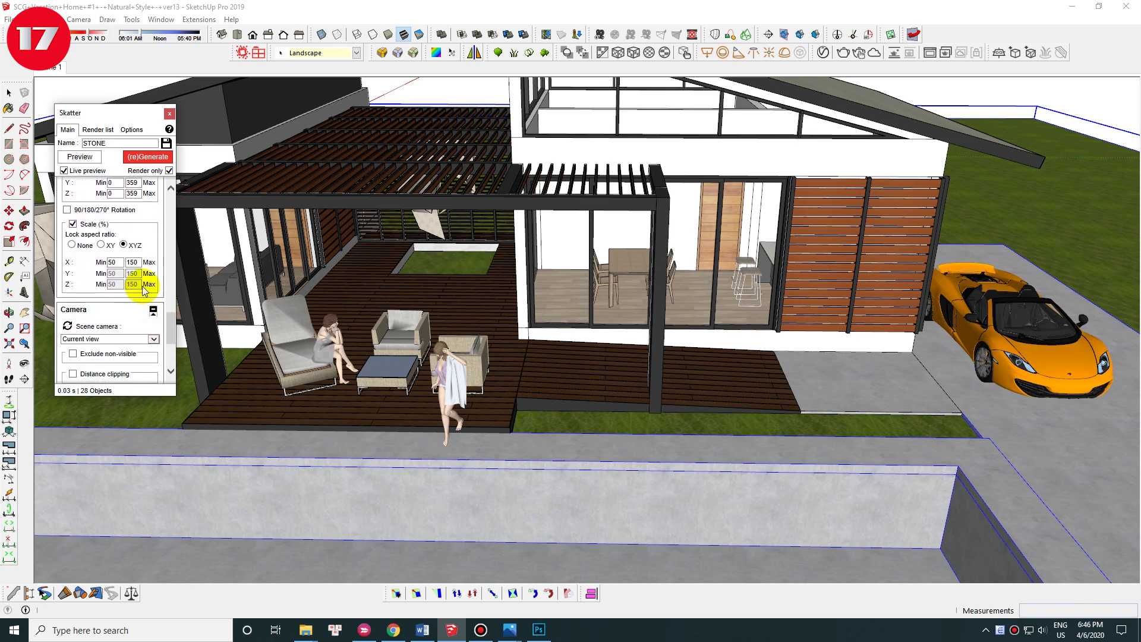
double_click(132, 262)
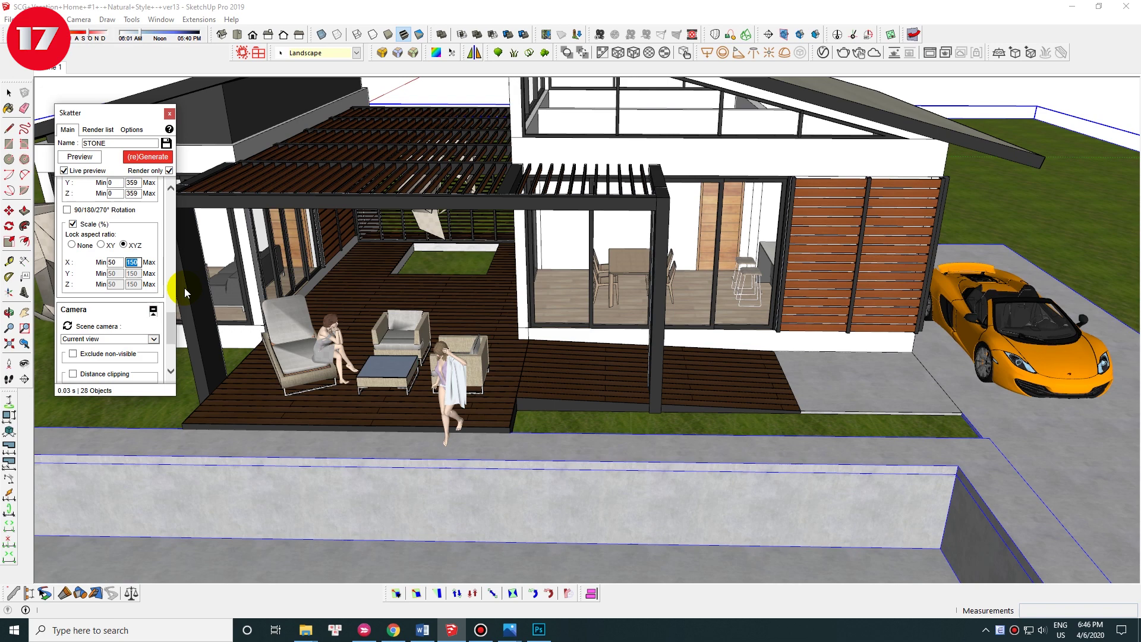
text(160)
text(100)
double_click(111, 262)
text(35)
click(147, 156)
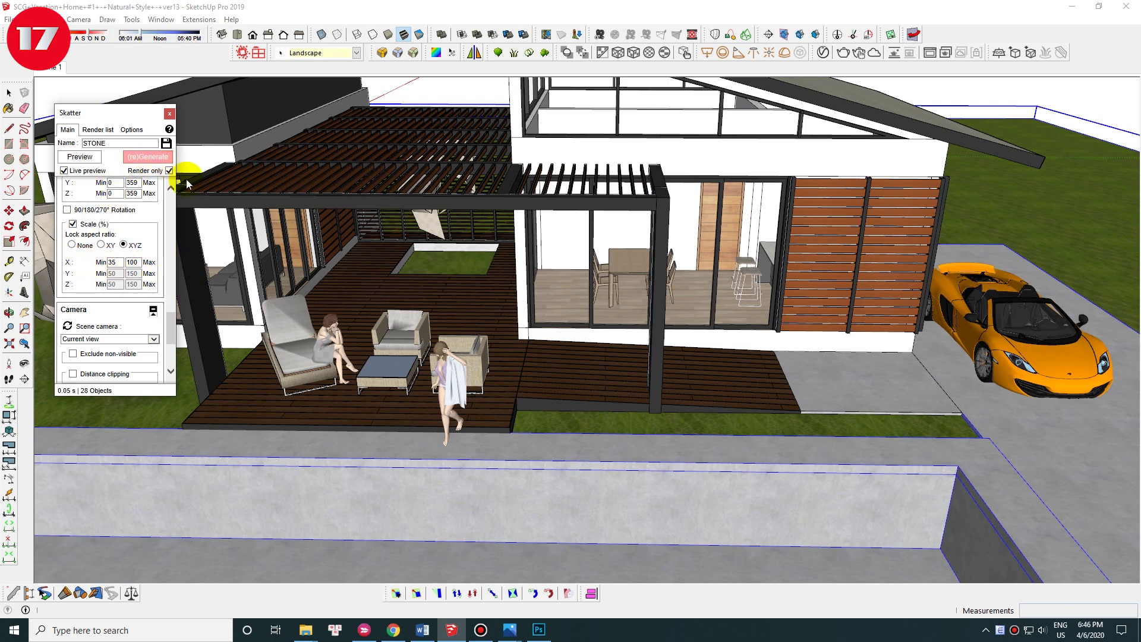
Step: Orbit closer to the house and reopen the Skatter Library
scroll(535, 409, down, 3)
scroll(682, 408, up, 3)
scroll(542, 387, down, 3)
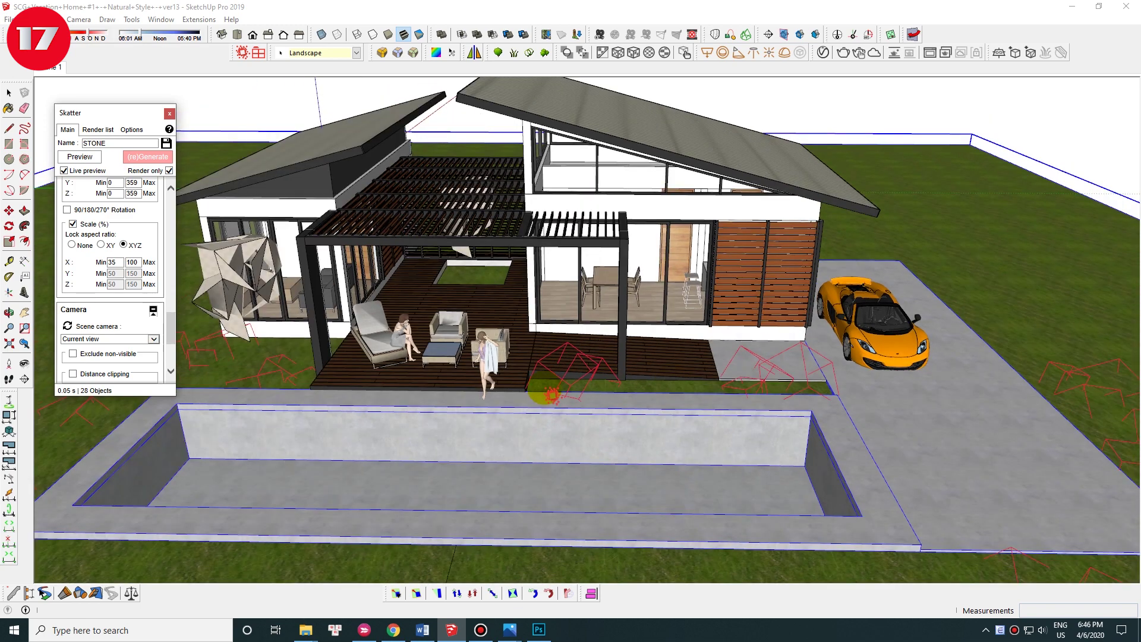
middle_drag(505, 387, 647, 375)
scroll(648, 374, up, 3)
scroll(647, 375, up, 2)
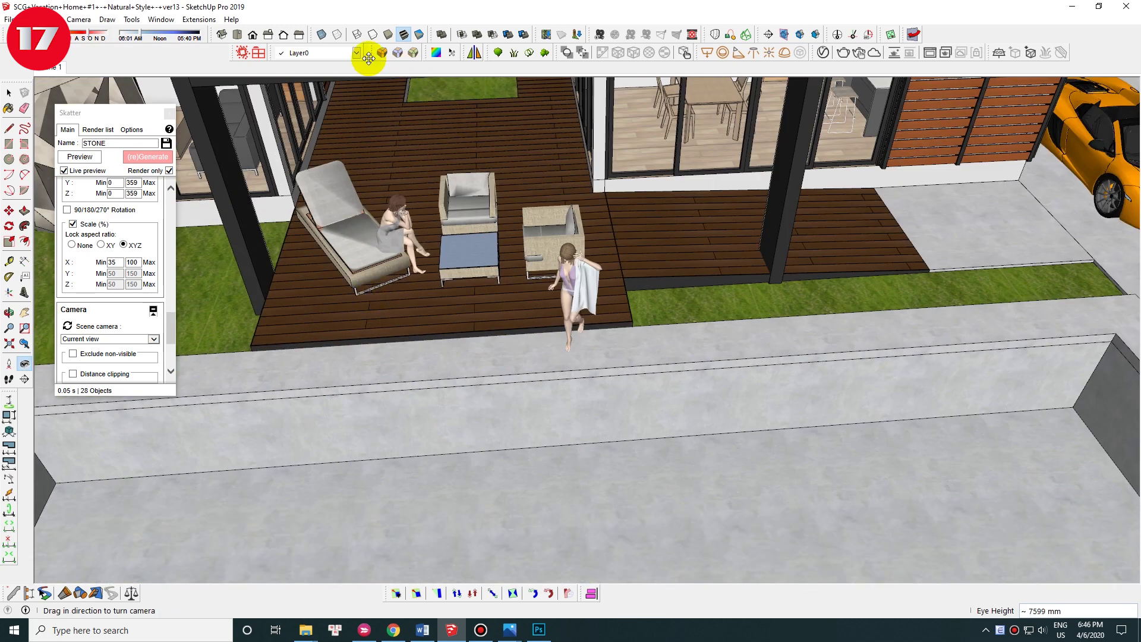
click(242, 52)
Step: Load the Bushes 01 preset from the Skatter Library as render-only proxies
scroll(446, 369, down, 2)
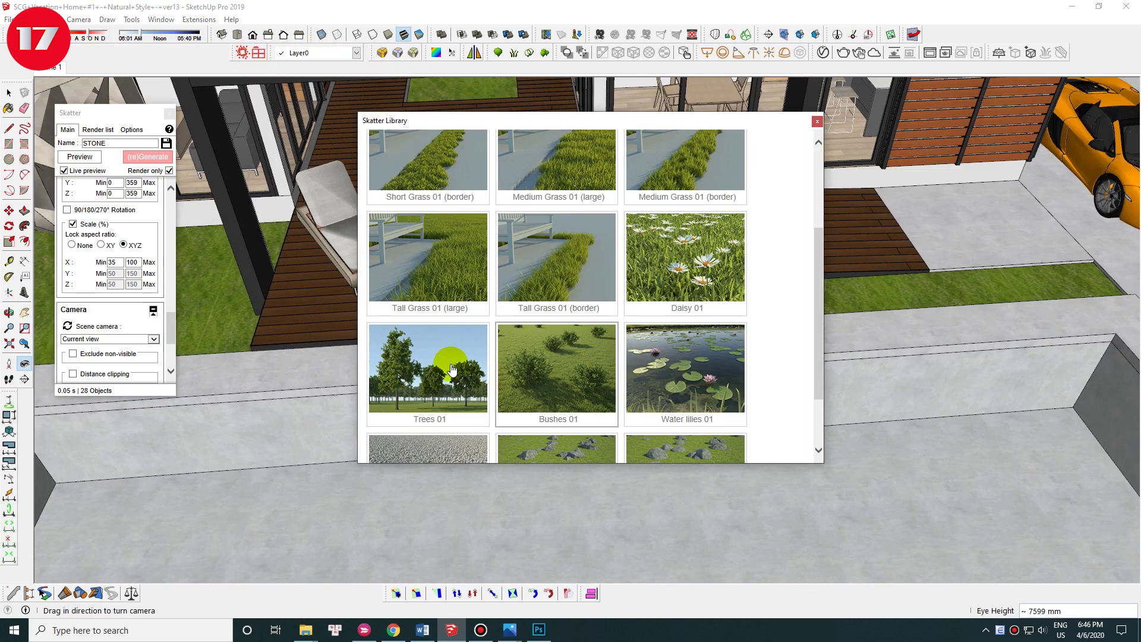
scroll(580, 364, down, 2)
click(542, 277)
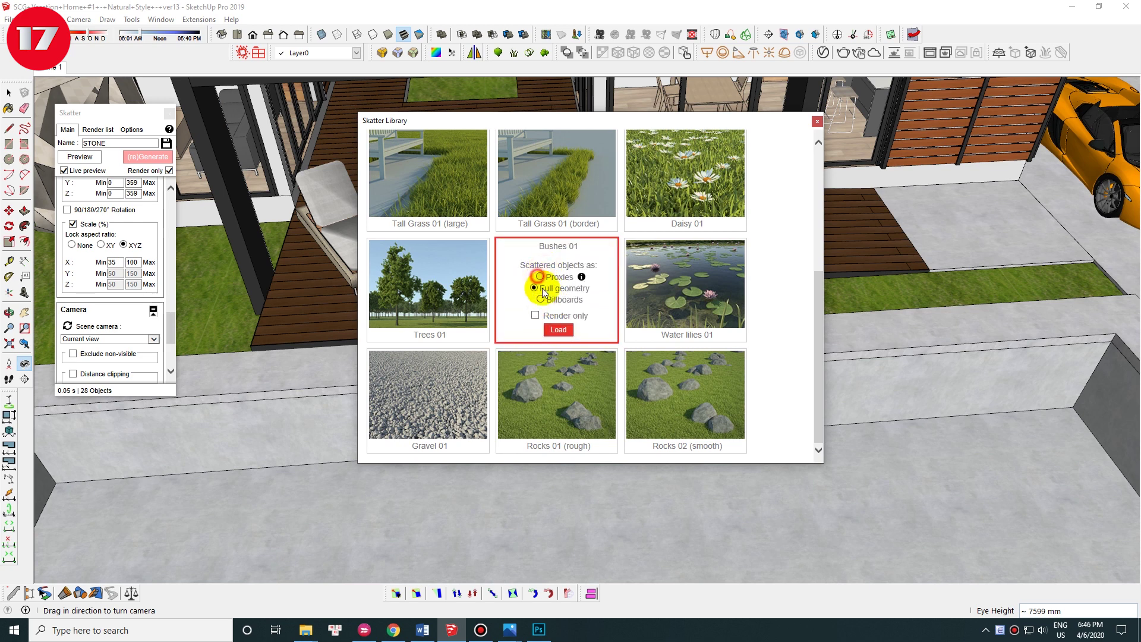
click(560, 331)
Step: Pick bush points on the grass strip by the deck and beside the house
click(94, 203)
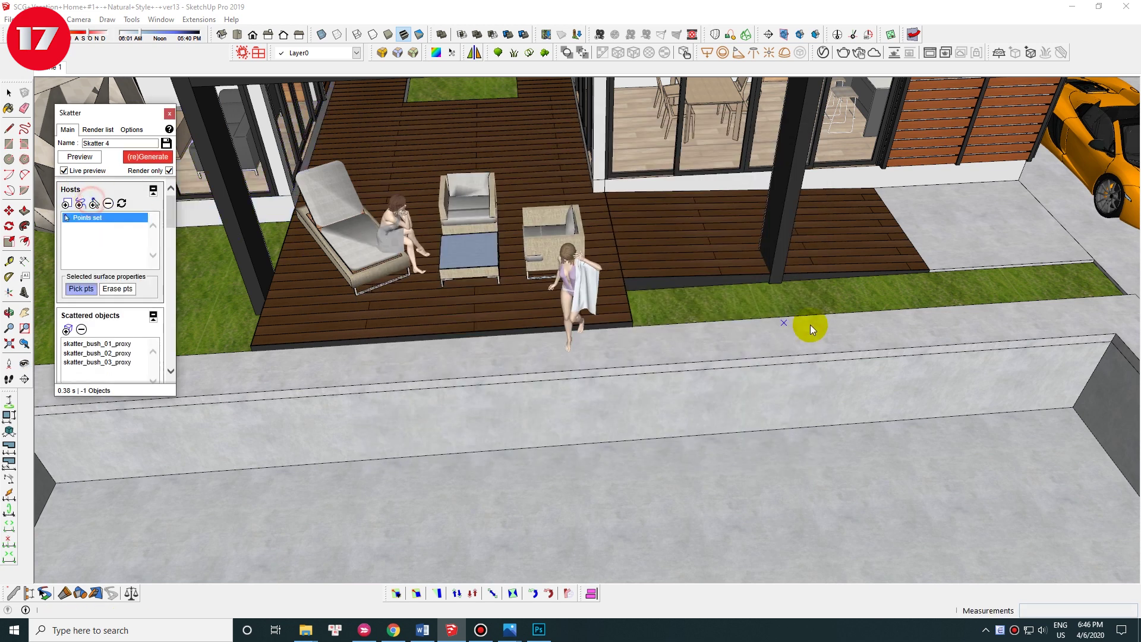
scroll(636, 324, up, 3)
click(572, 303)
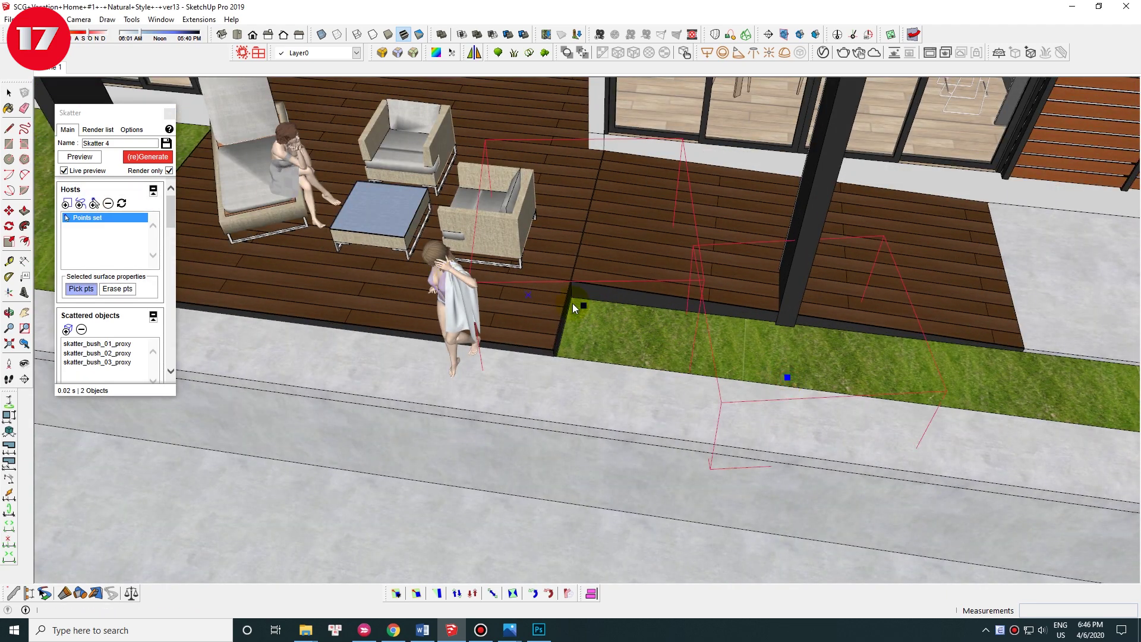
scroll(772, 300, down, 3)
scroll(654, 267, down, 2)
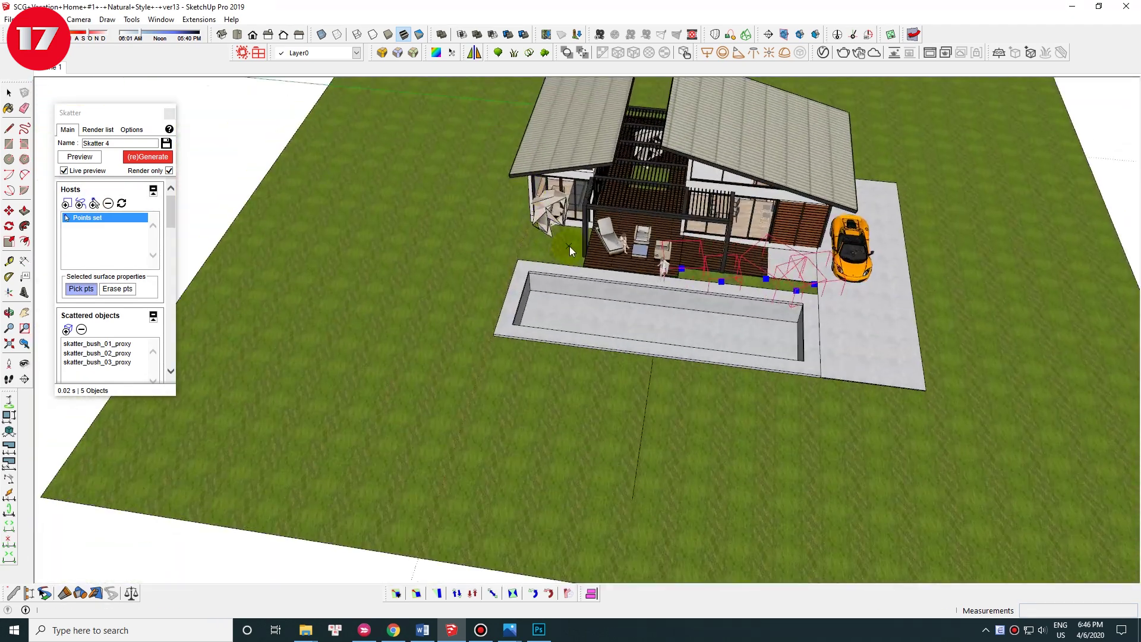
scroll(570, 246, up, 5)
click(563, 183)
scroll(349, 337, down, 2)
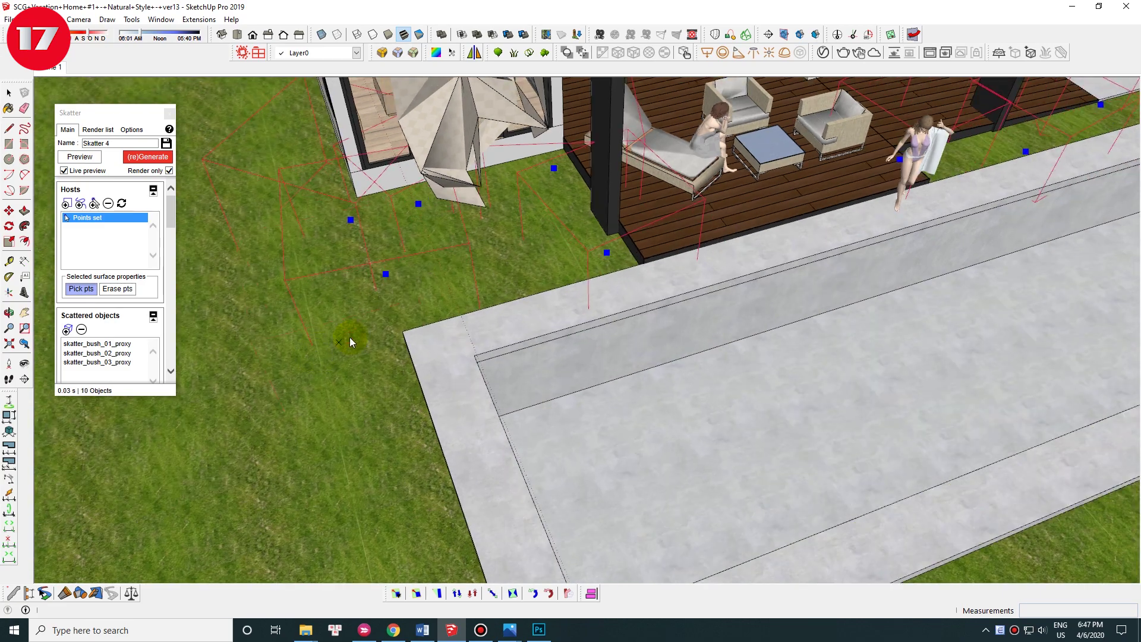
scroll(474, 288, down, 3)
scroll(884, 202, up, 4)
Step: Add bush points on the right lawn, beyond the driveway and in front of the pool
click(884, 202)
scroll(665, 127, up, 2)
scroll(665, 127, down, 2)
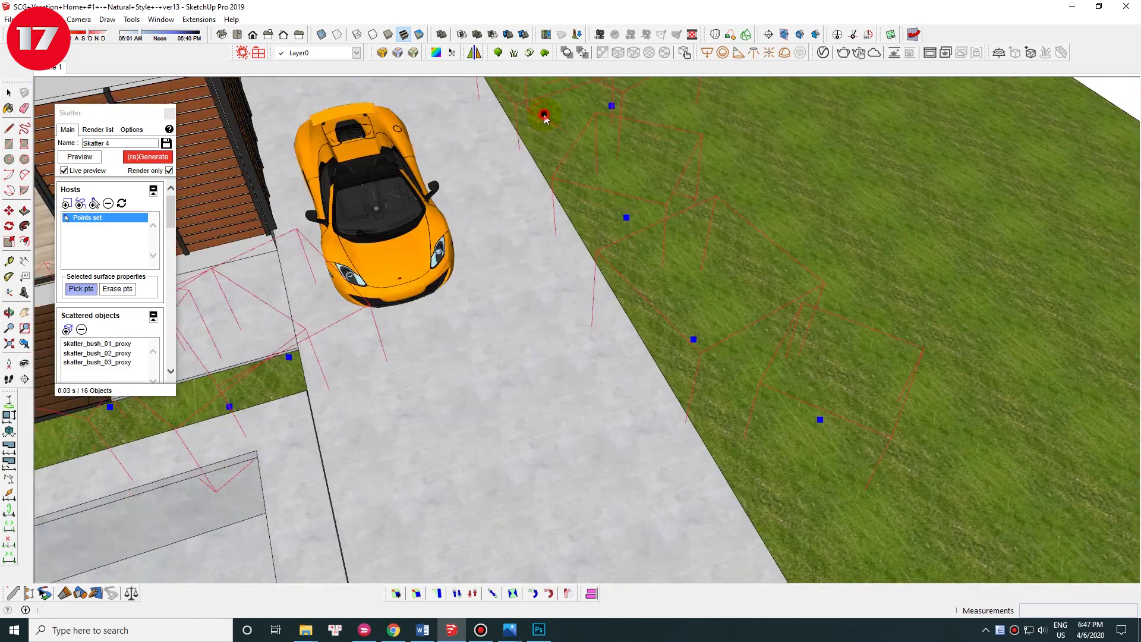
scroll(543, 113, down, 2)
scroll(774, 273, up, 3)
click(774, 302)
scroll(279, 261, down, 3)
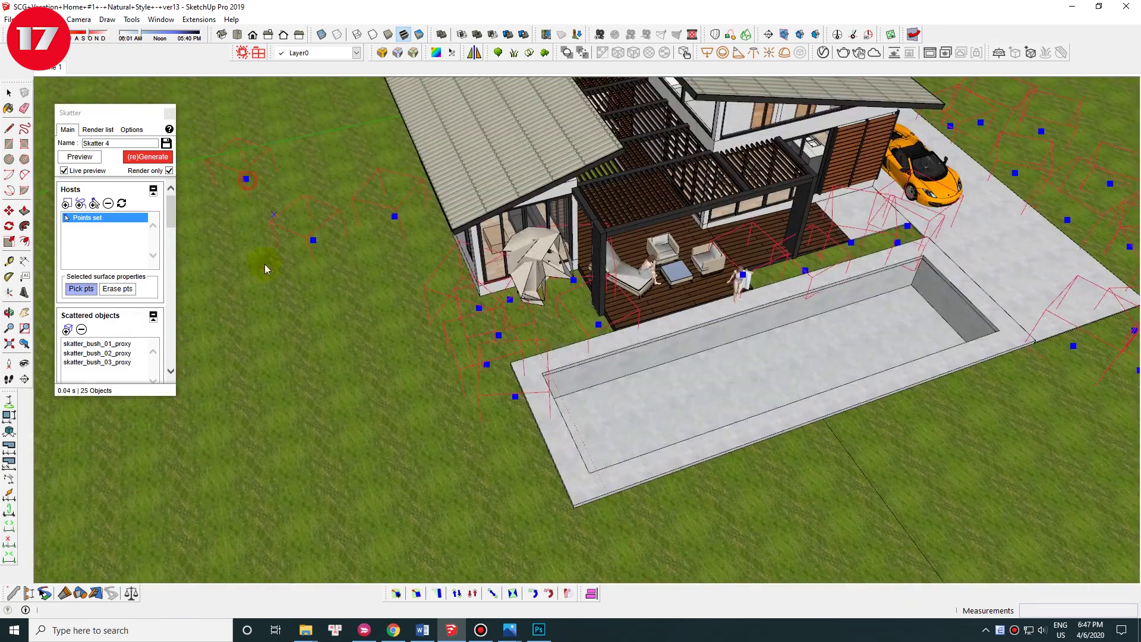
scroll(217, 234, down, 2)
middle_drag(217, 234, 629, 200)
scroll(683, 208, up, 3)
click(716, 209)
scroll(717, 212, down, 3)
click(475, 304)
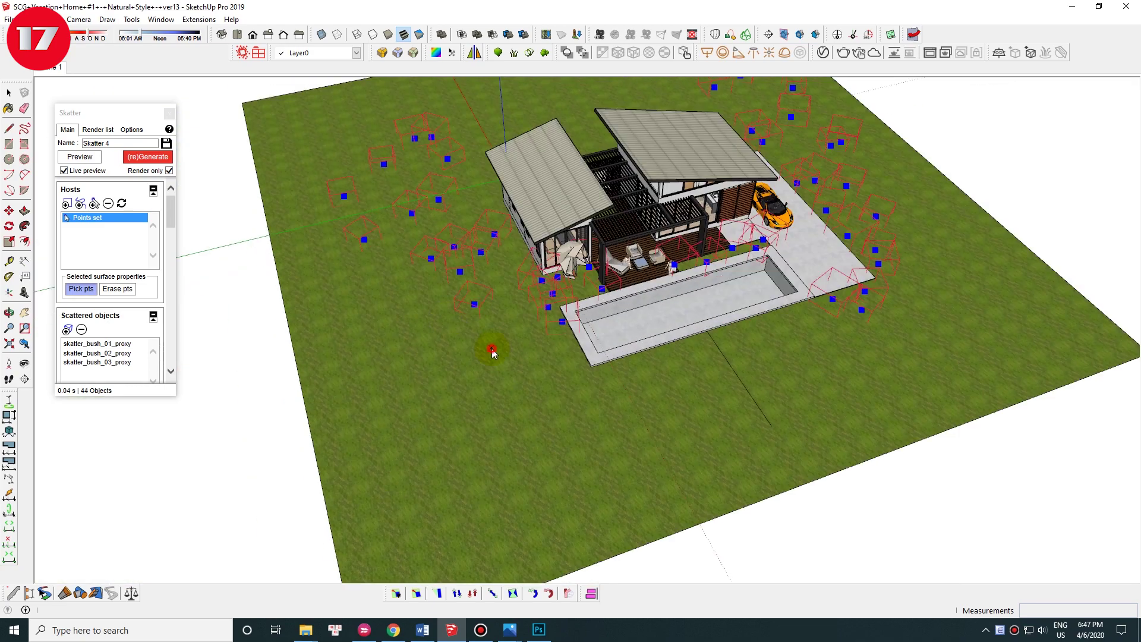
scroll(766, 297, up, 3)
Step: Generate the bush scatter and set the TREE SMALL minimum scale to 50
click(149, 157)
mouse_move(170, 209)
mouse_down()
mouse_move(166, 323)
mouse_move(122, 290)
mouse_up()
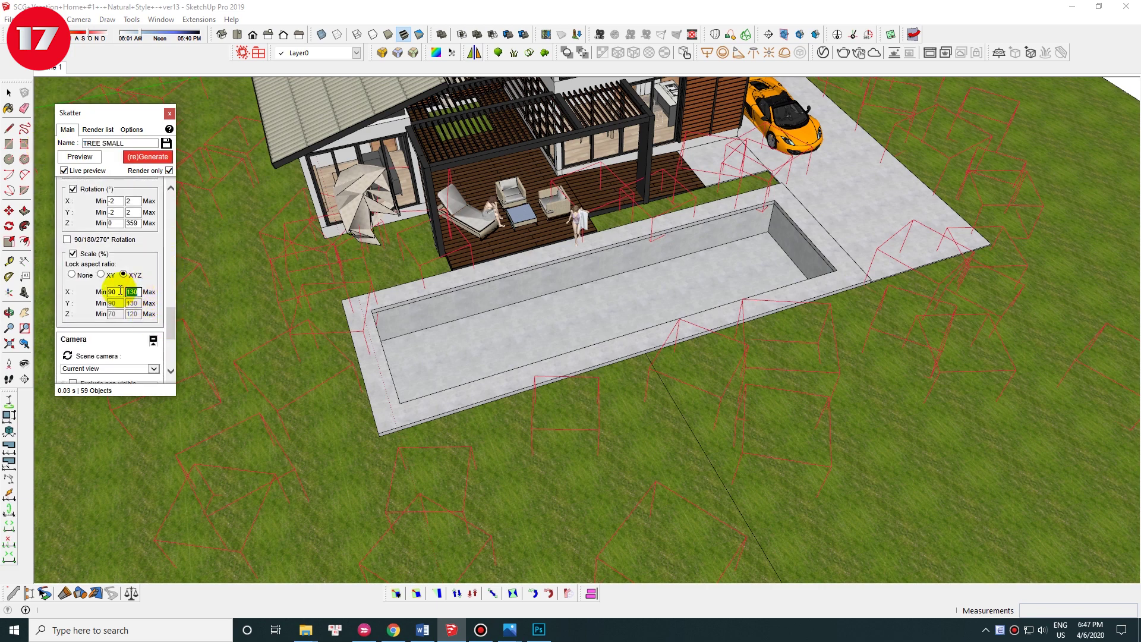
click(119, 290)
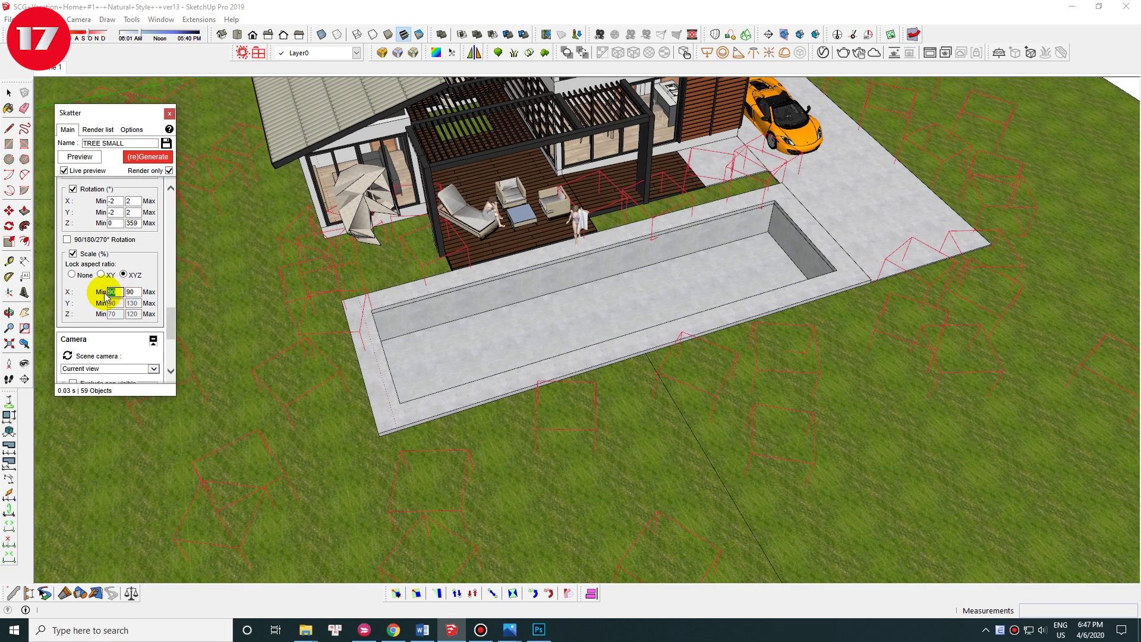
text(50)
click(128, 292)
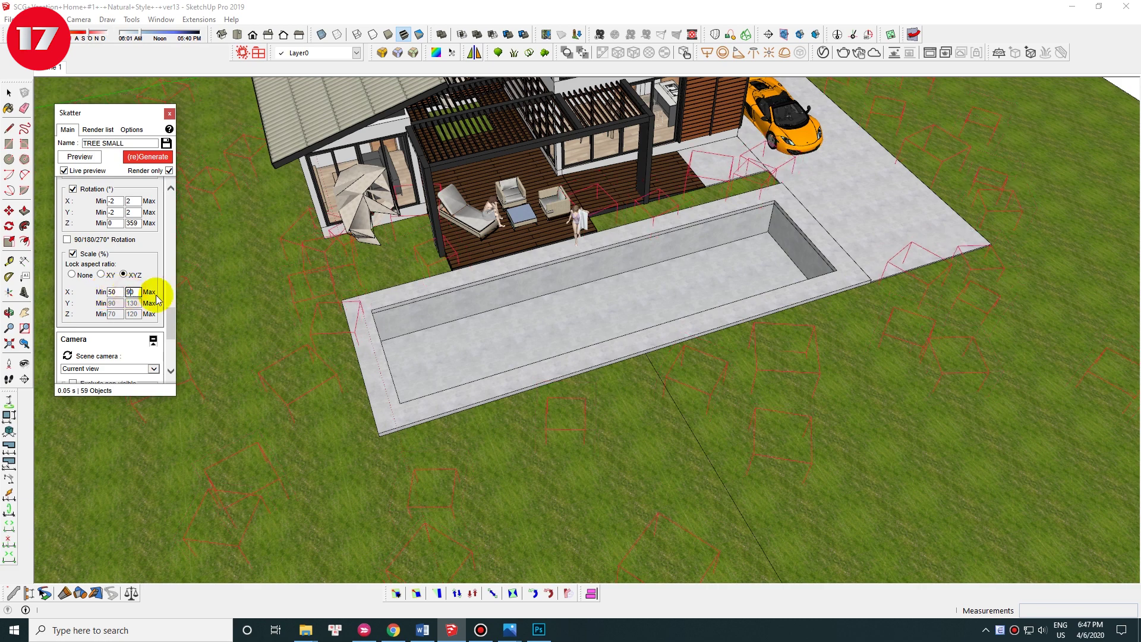
Step: Regenerate the bushes with the 50–90 scale range from the frontal scene and close the settings
click(54, 68)
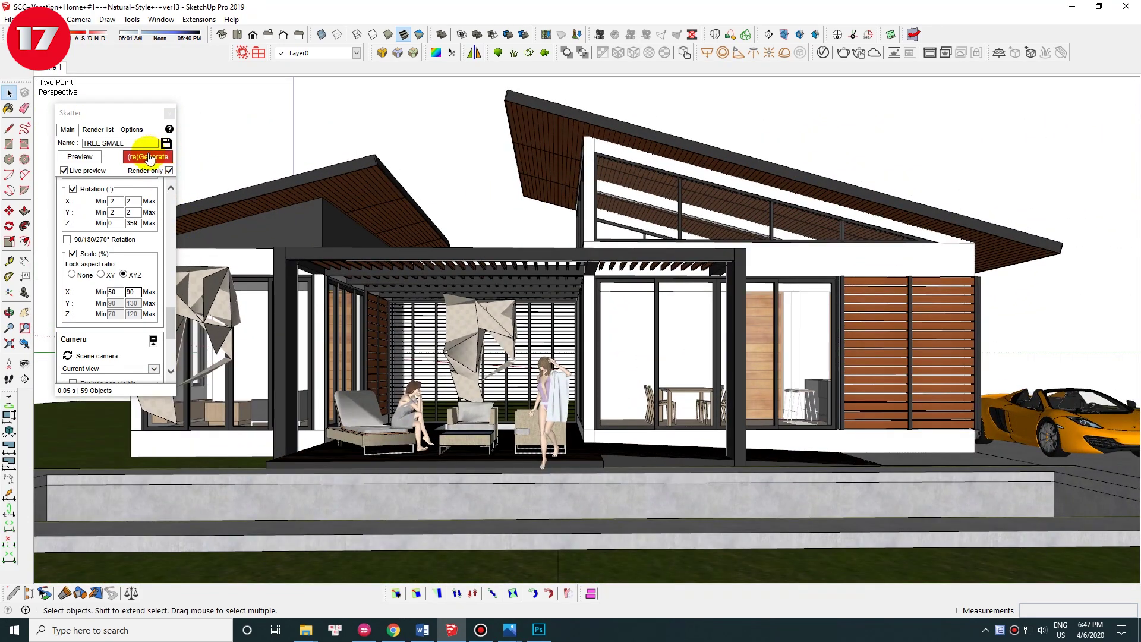
click(149, 158)
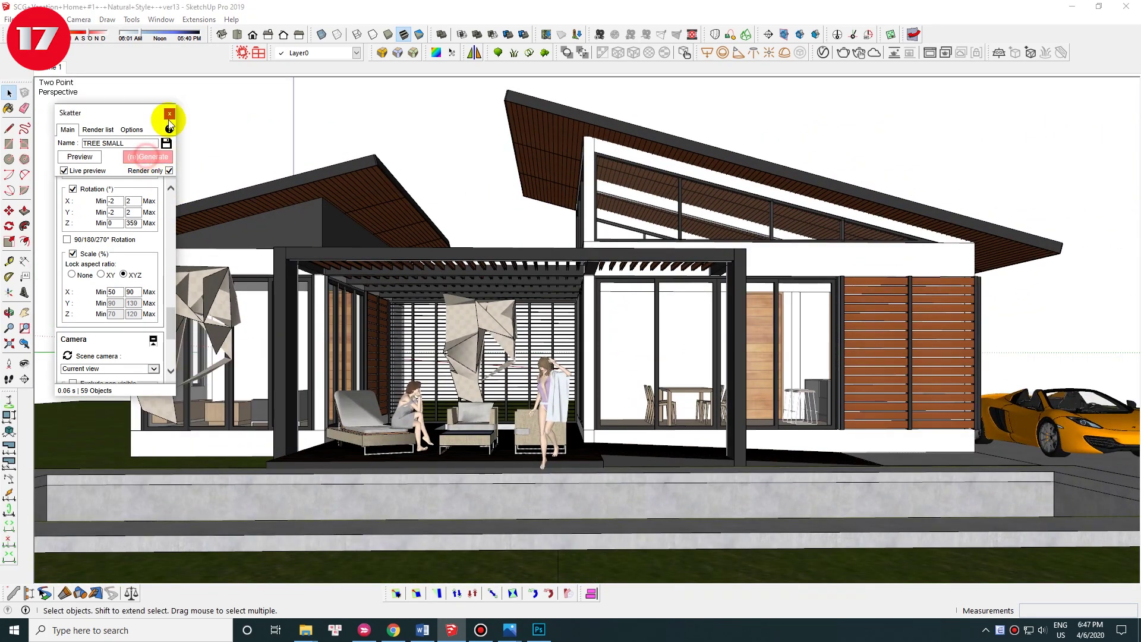
click(170, 114)
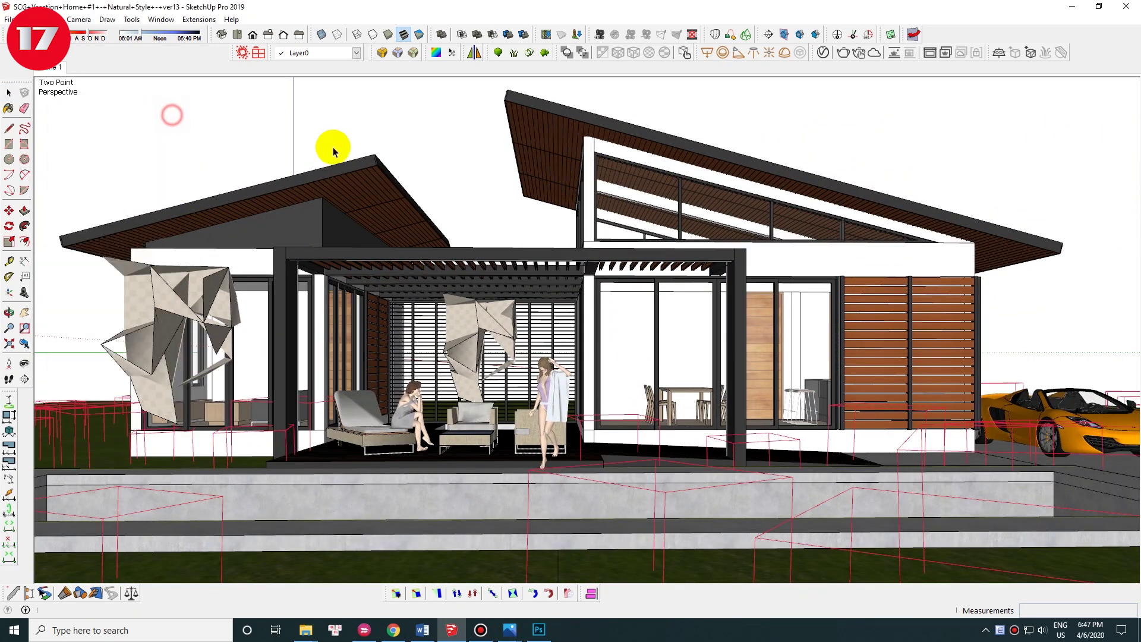
Step: Load the Trees 01 preset as render-only proxies into a new scatter
click(804, 130)
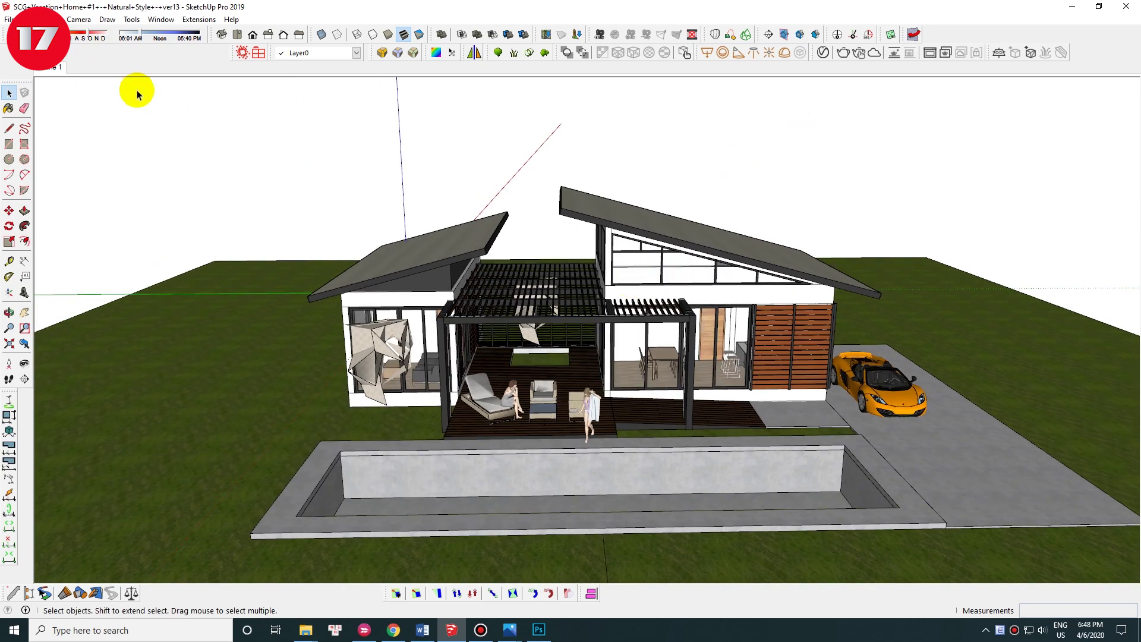
click(52, 68)
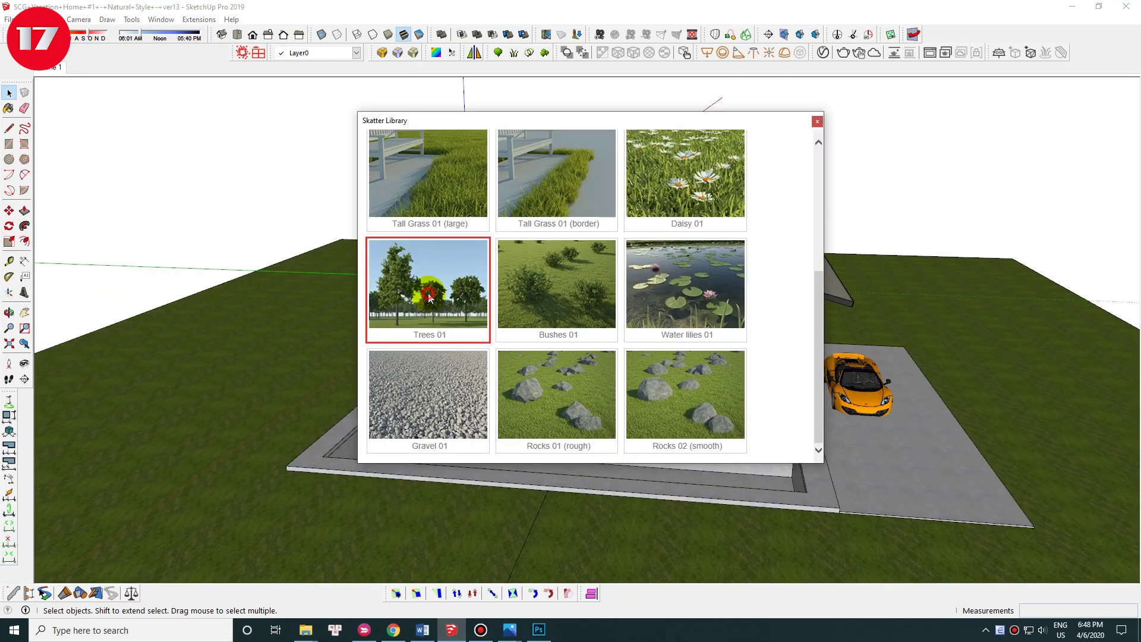
click(429, 297)
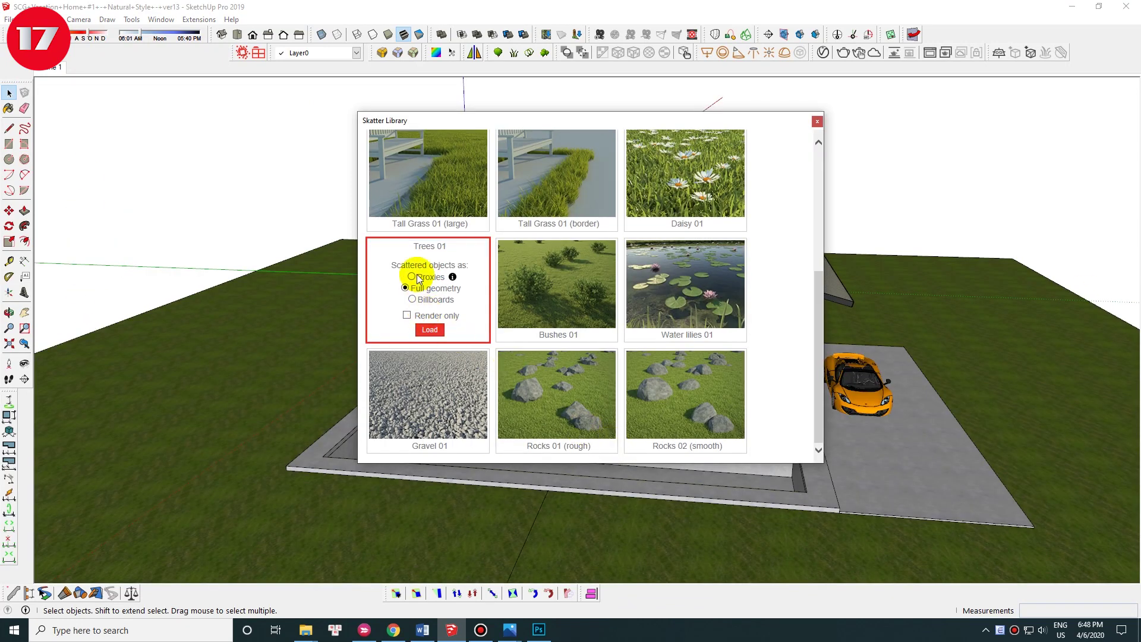
click(406, 315)
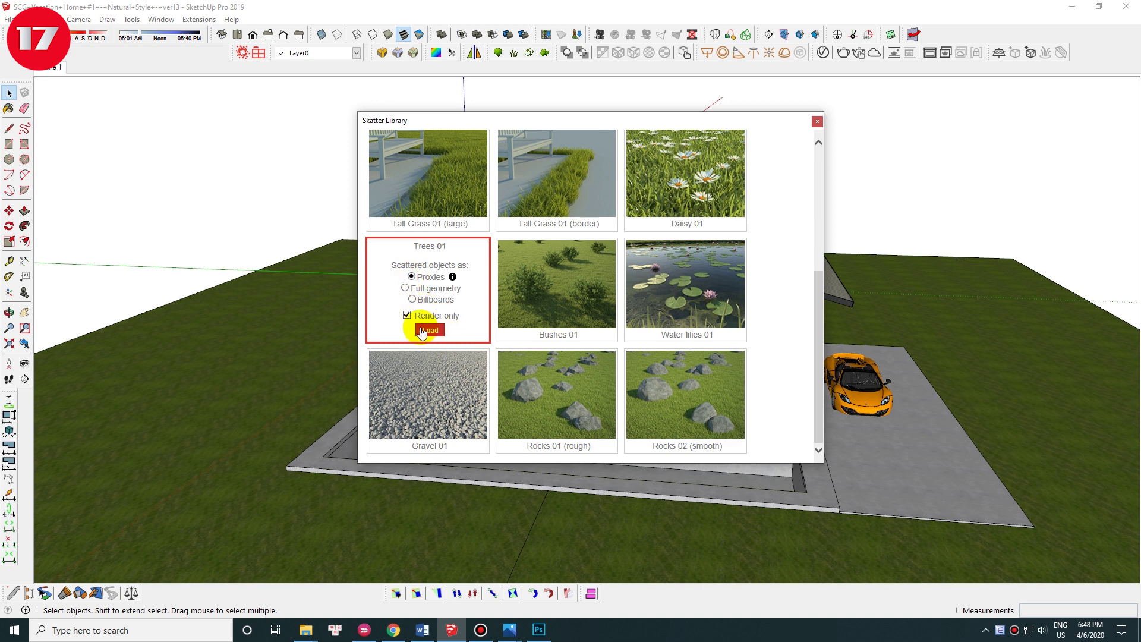
click(421, 331)
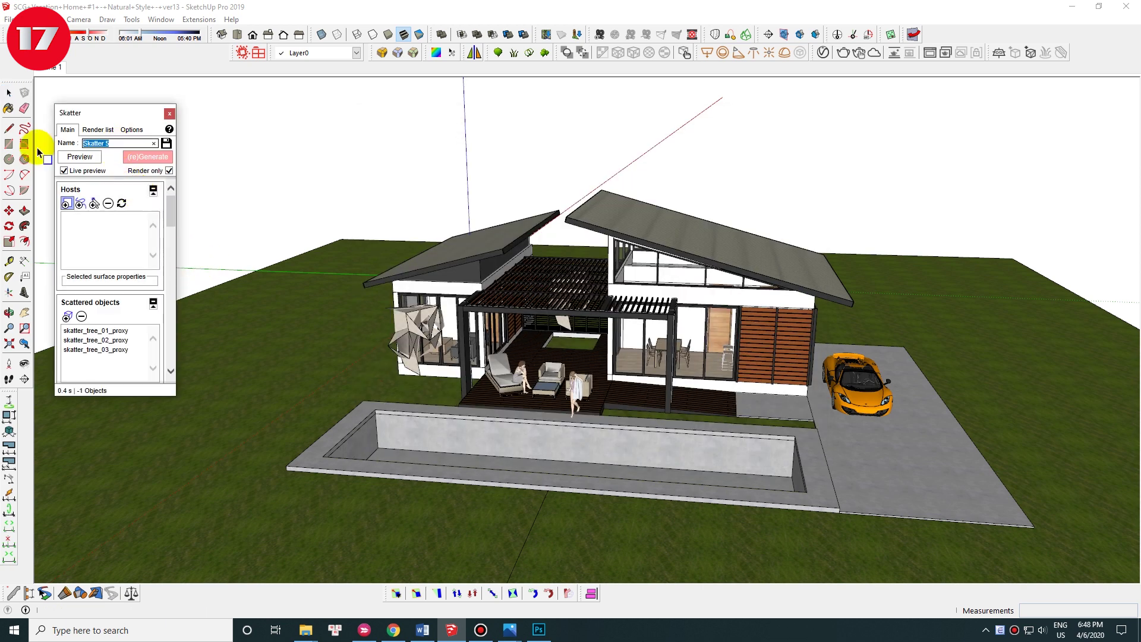
Step: Pick tree points on the lawn behind the house from a site overview
middle_drag(345, 286, 369, 297)
click(53, 66)
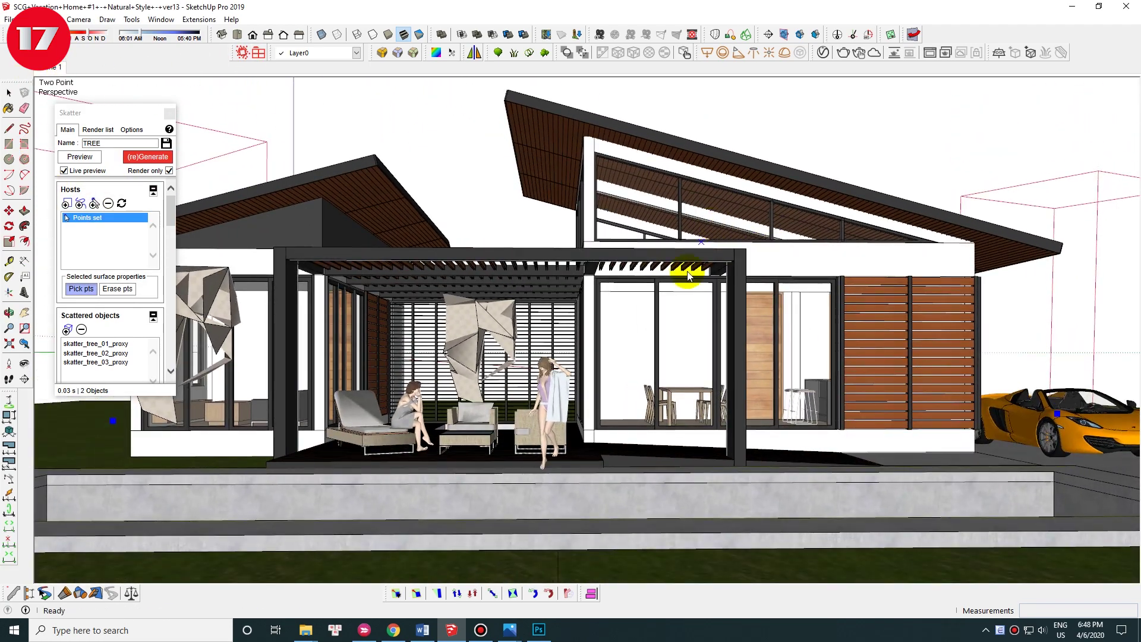
drag(128, 113, 581, 98)
middle_drag(581, 98, 153, 284)
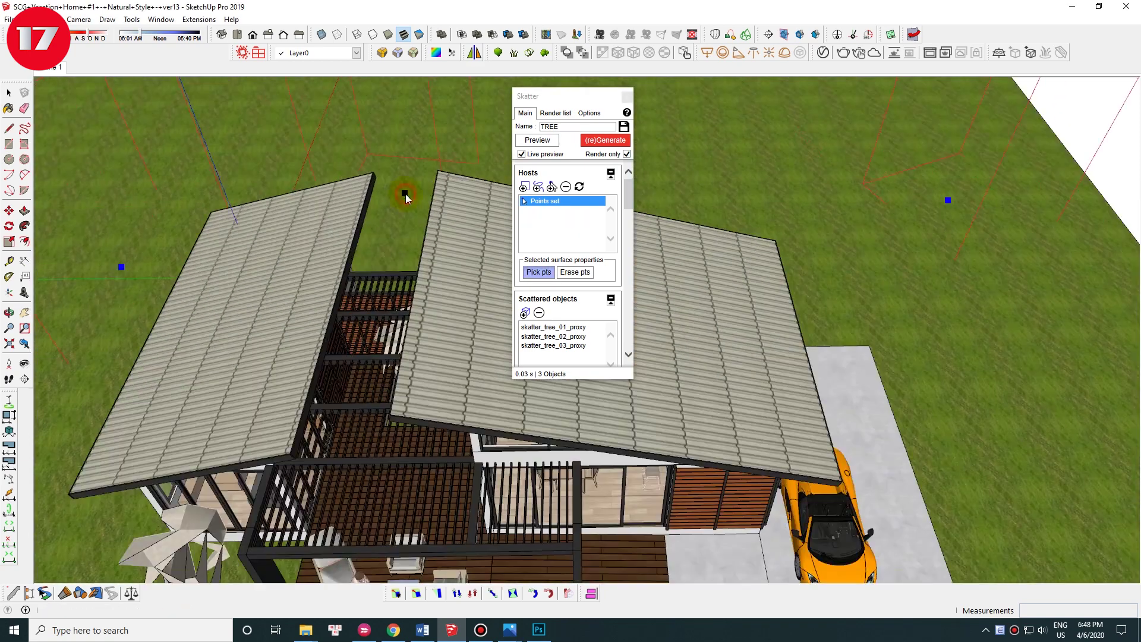
click(777, 252)
click(53, 67)
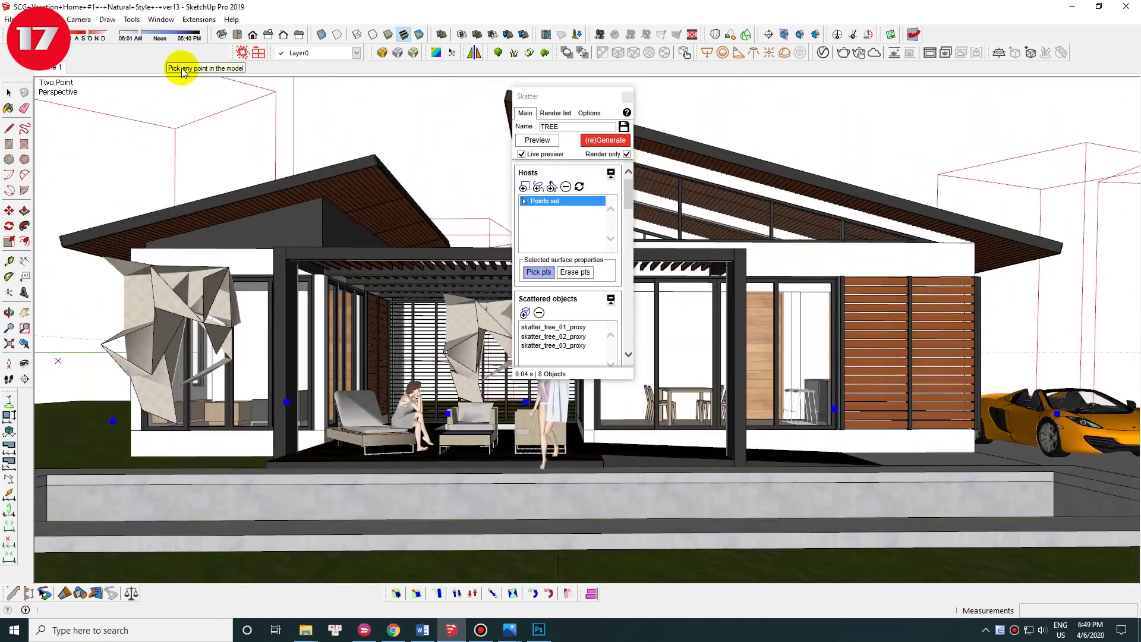
Step: Set the trees' maximum scale to 180%, close Skatter, and view the pool from above
drag(628, 193, 608, 319)
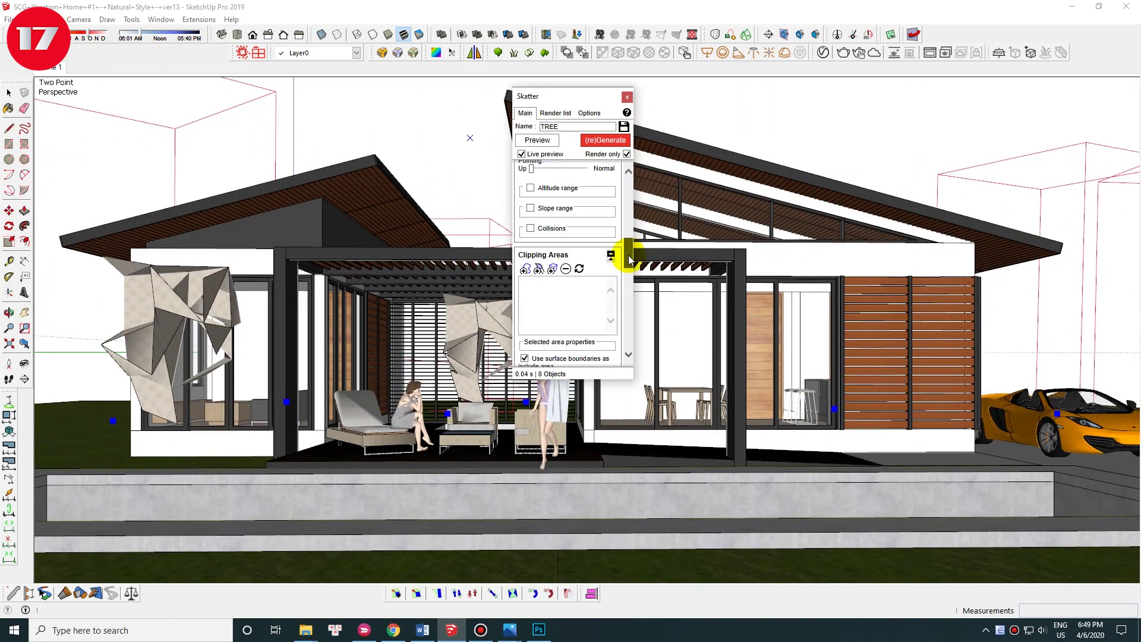
double_click(590, 317)
text(180)
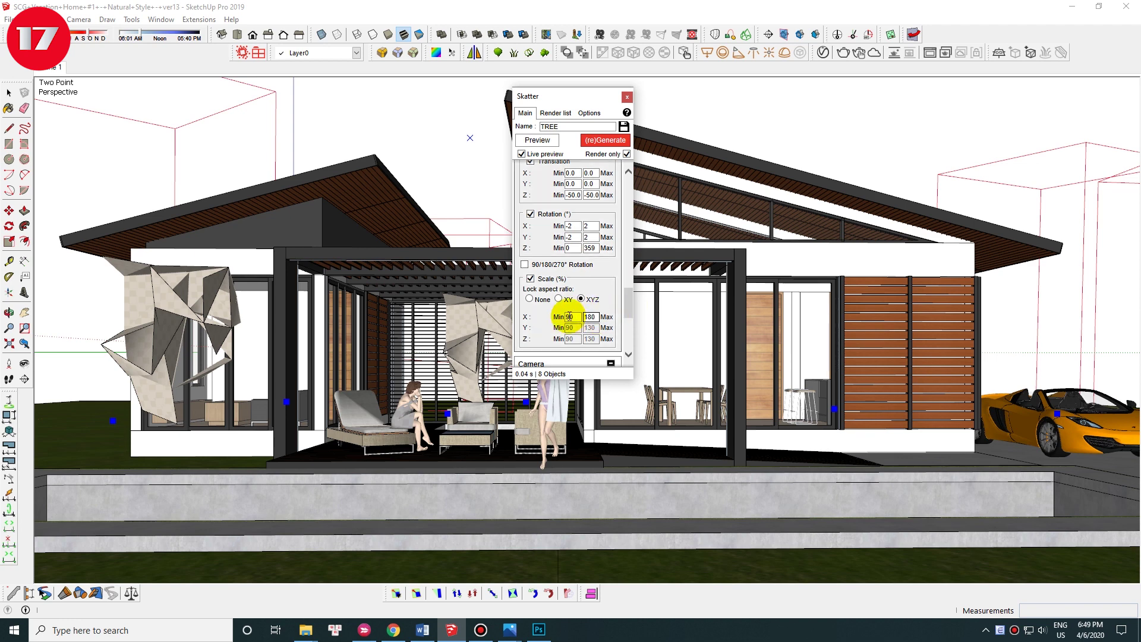
drag(556, 97, 635, 123)
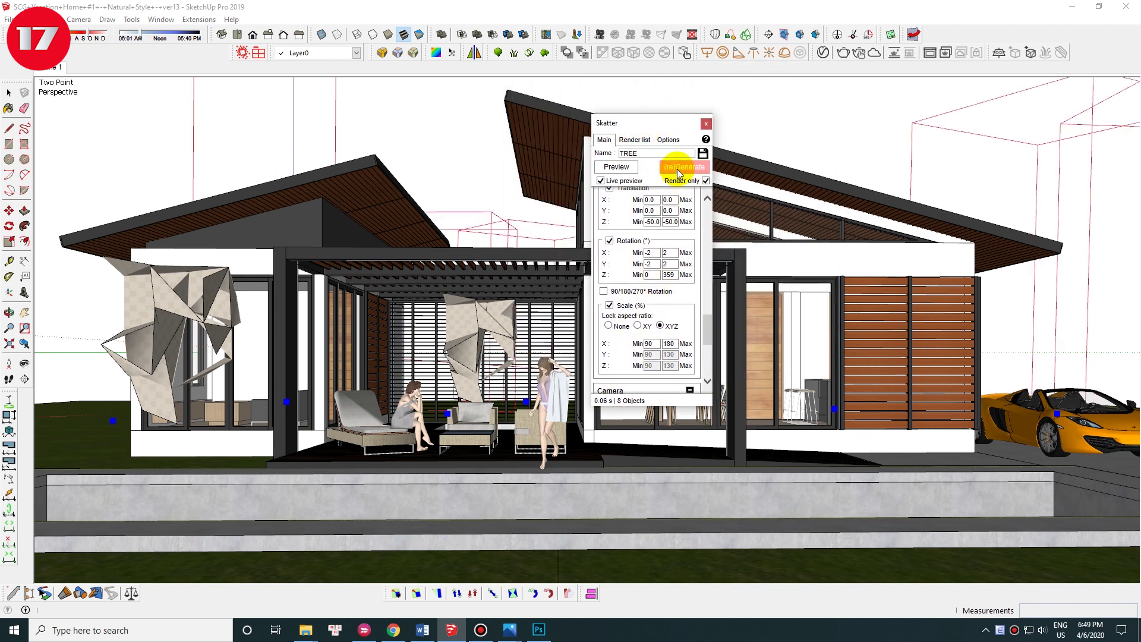
click(706, 123)
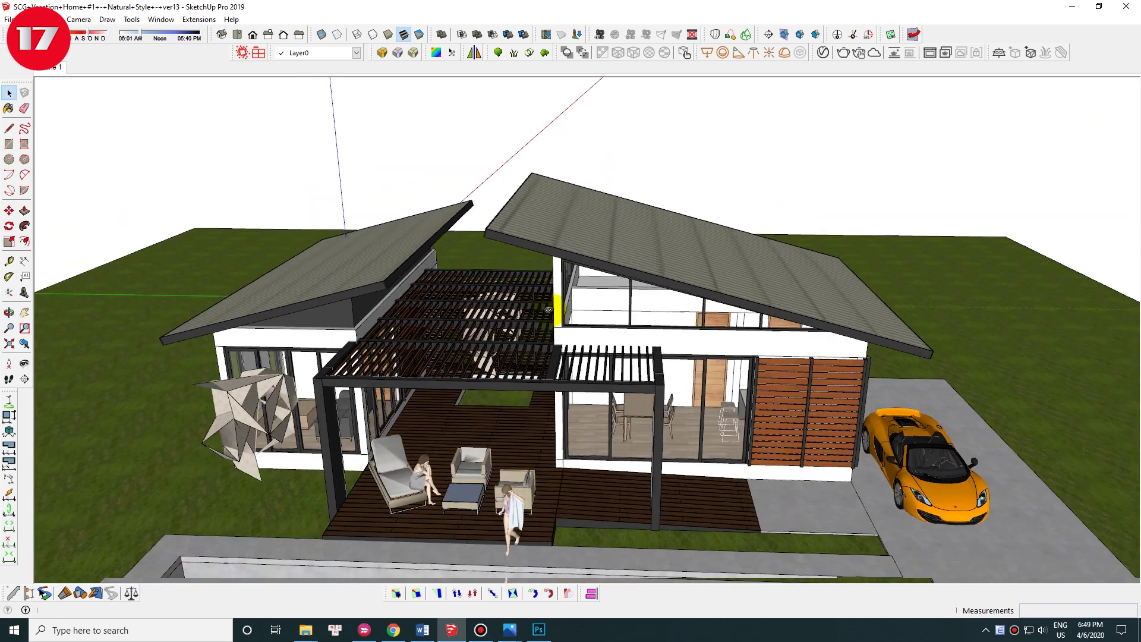
middle_drag(546, 257, 680, 315)
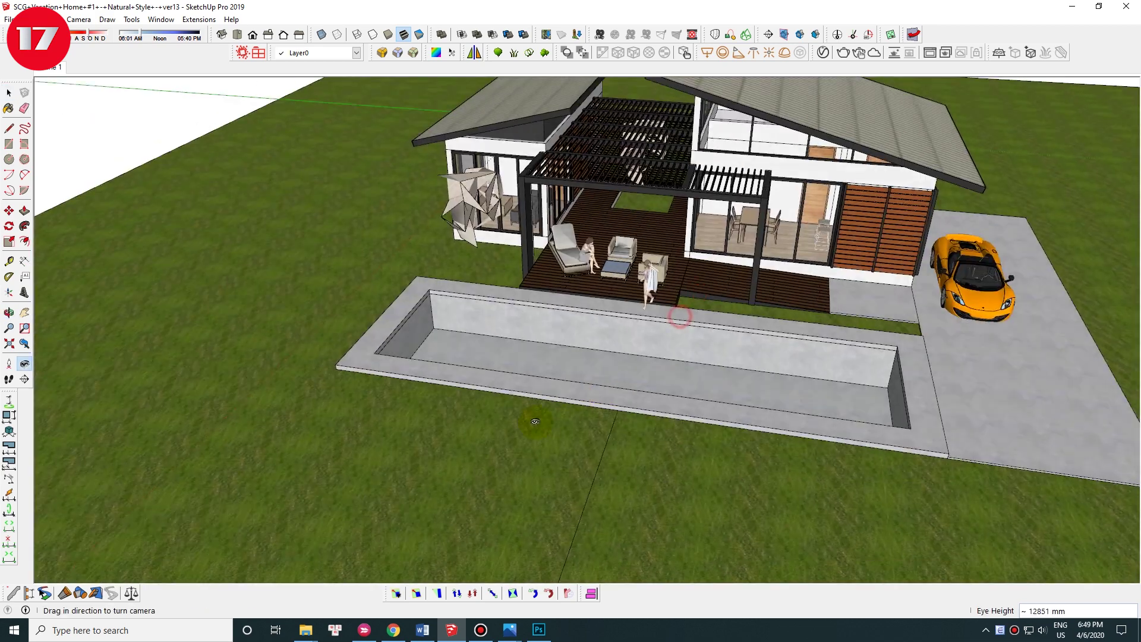
Step: Select the pool and orbit so its edge runs diagonally across the view
scroll(580, 408, up, 5)
scroll(576, 340, up, 3)
click(576, 340)
mouse_move(589, 369)
middle_down()
mouse_move(468, 275)
mouse_move(578, 350)
mouse_move(828, 382)
mouse_move(780, 348)
middle_up()
double_click(580, 354)
key(Escape)
scroll(624, 234, up, 3)
scroll(570, 283, up, 2)
mouse_move(570, 282)
middle_down()
mouse_move(729, 303)
mouse_move(701, 217)
mouse_move(514, 293)
mouse_move(606, 254)
mouse_move(613, 273)
mouse_move(565, 270)
mouse_move(574, 238)
mouse_move(509, 257)
mouse_move(586, 216)
middle_up()
click(523, 288)
Step: Draw the rail path on the ledge: a vertical line rounded by a two-point arc
key(l)
middle_drag(525, 260, 592, 340)
click(593, 341)
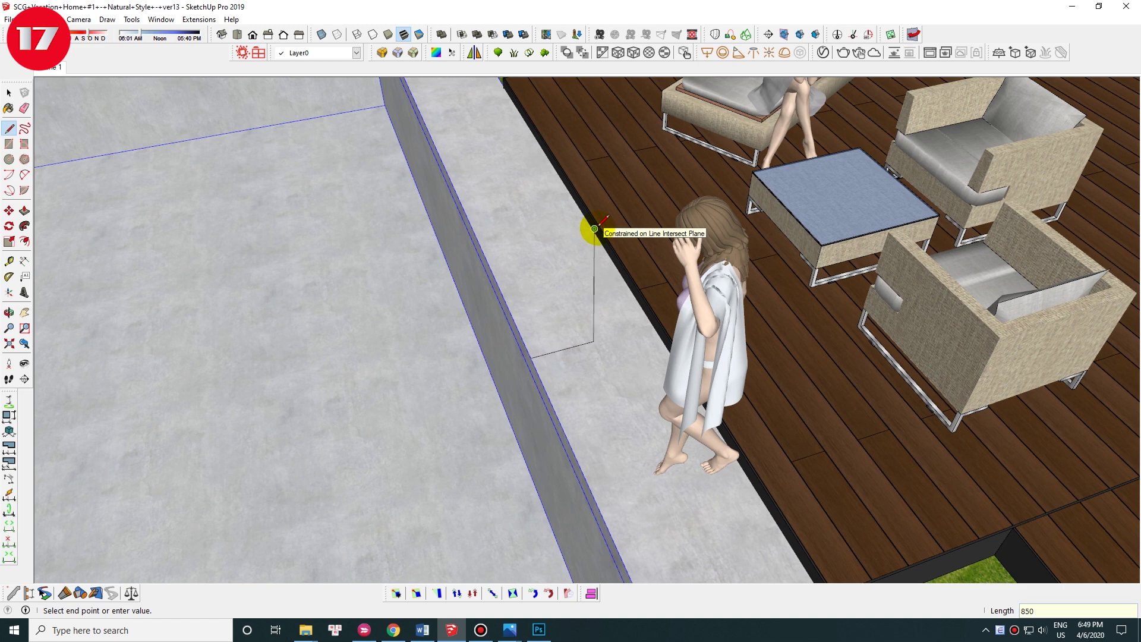
click(594, 229)
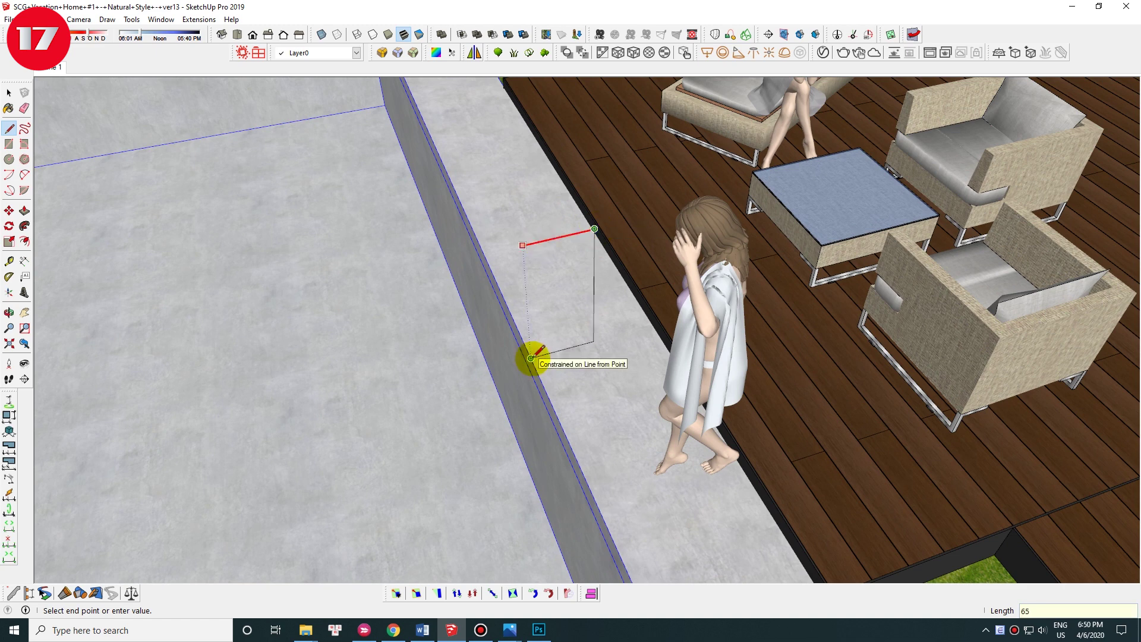
middle_drag(533, 358, 427, 275)
key(space)
key(a)
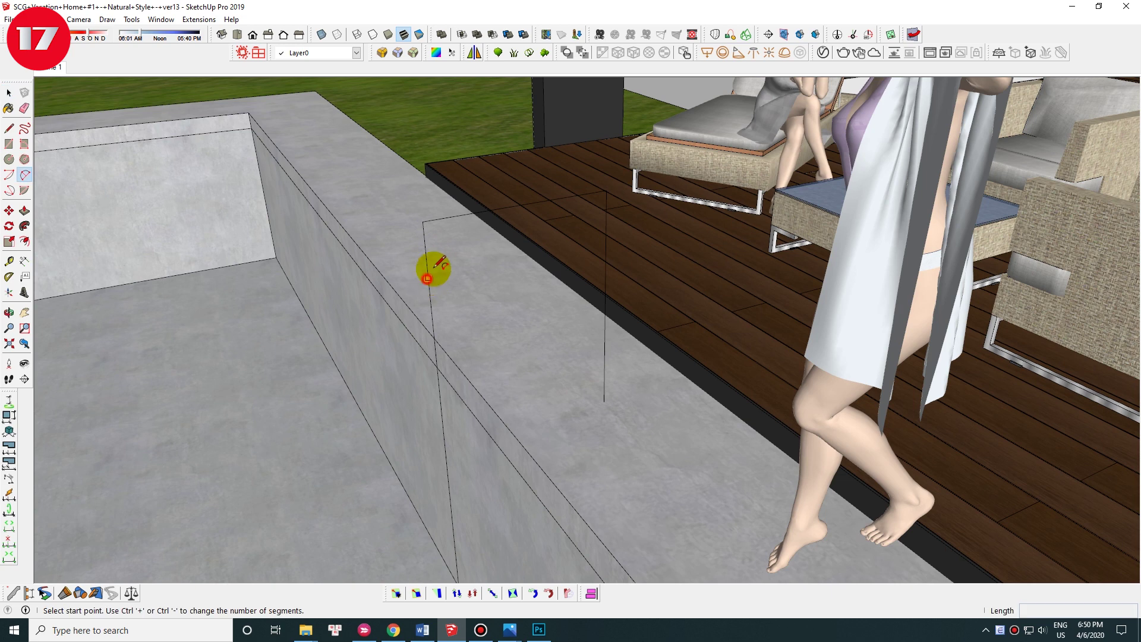
click(428, 277)
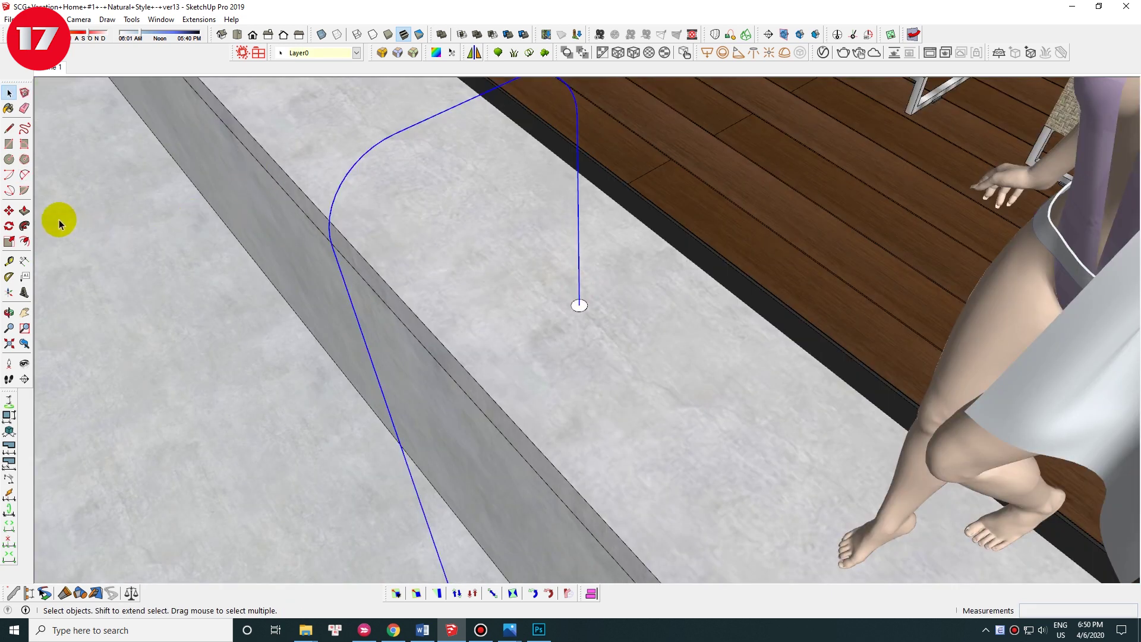
Step: Sweep a circle along the path with Follow Me and make the tube a component
click(24, 225)
click(579, 305)
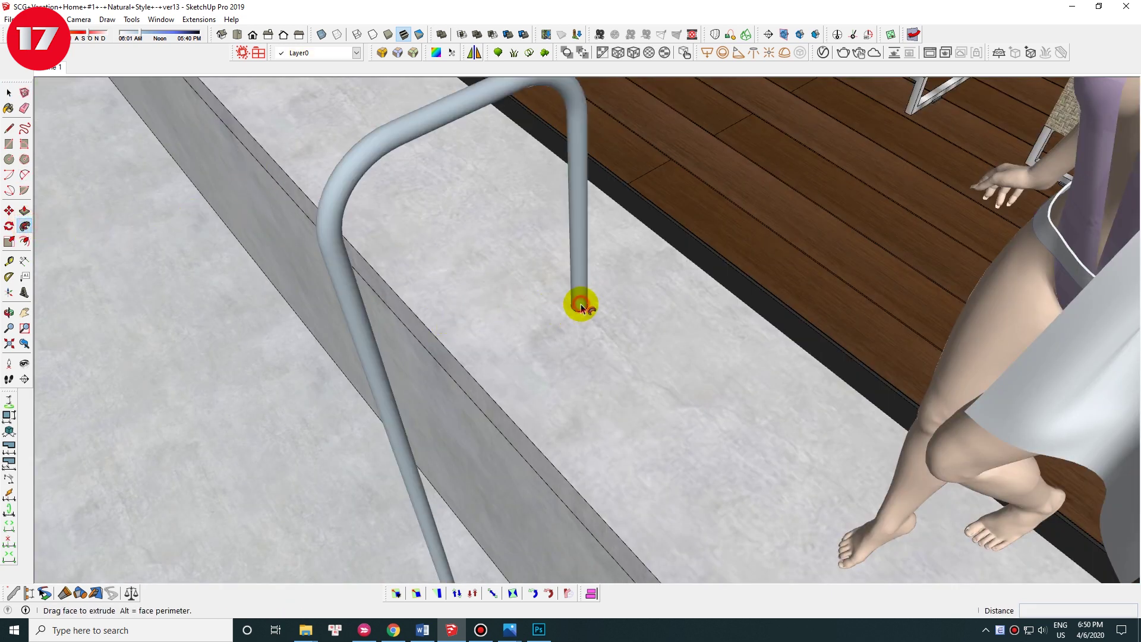
key(space)
scroll(580, 307, down, 2)
click(578, 294)
key(g)
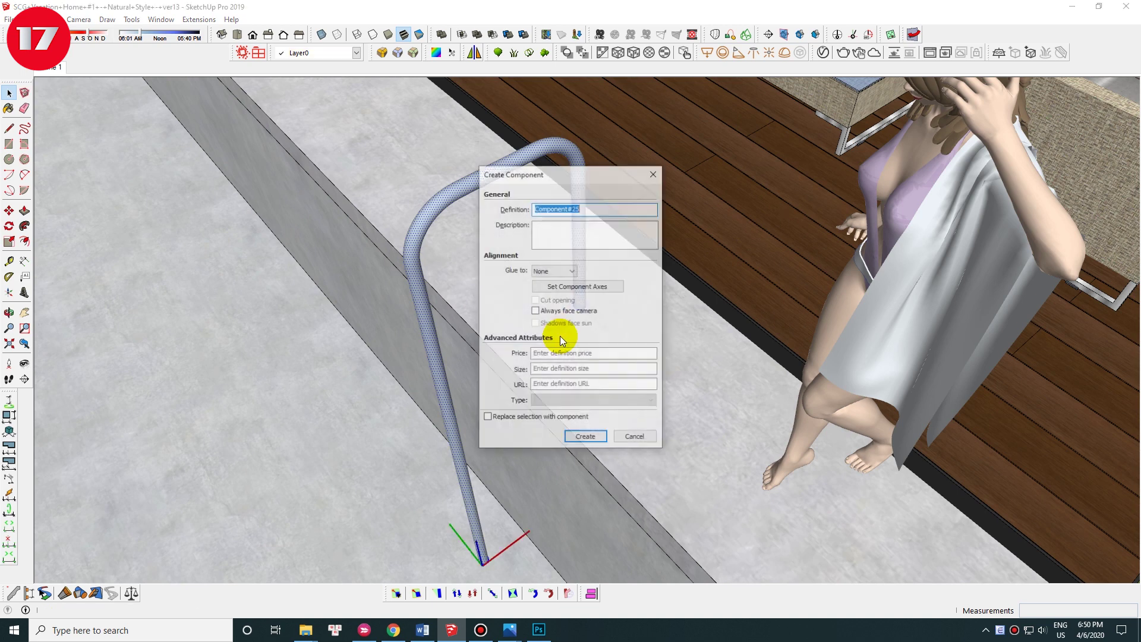
click(585, 434)
right_click(581, 227)
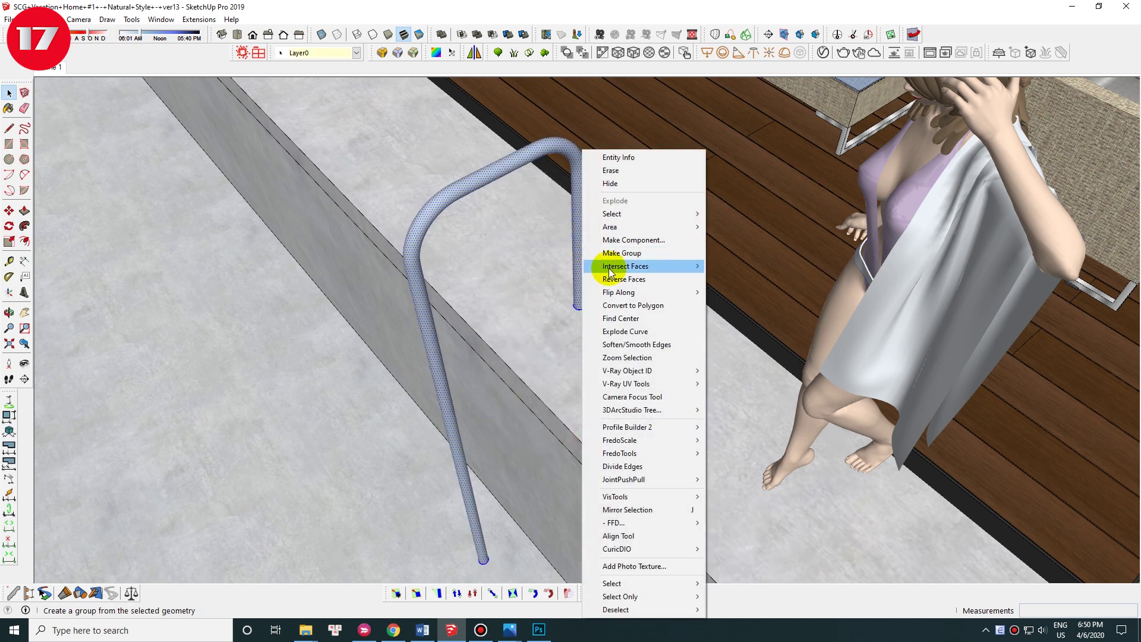
Step: Copy the rail beside the original to form the second handrail
middle_drag(606, 254, 682, 364)
key(m)
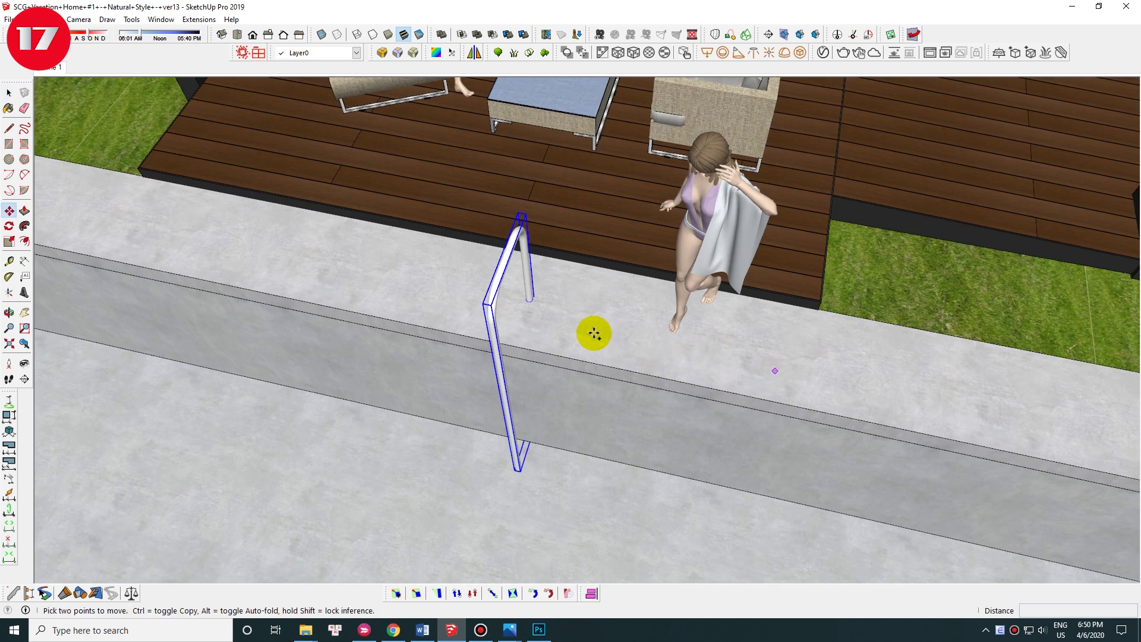
click(593, 332)
key(ctrl)
click(726, 360)
mouse_move(726, 360)
middle_down()
mouse_move(823, 265)
mouse_move(755, 270)
mouse_move(616, 249)
mouse_move(575, 356)
middle_up()
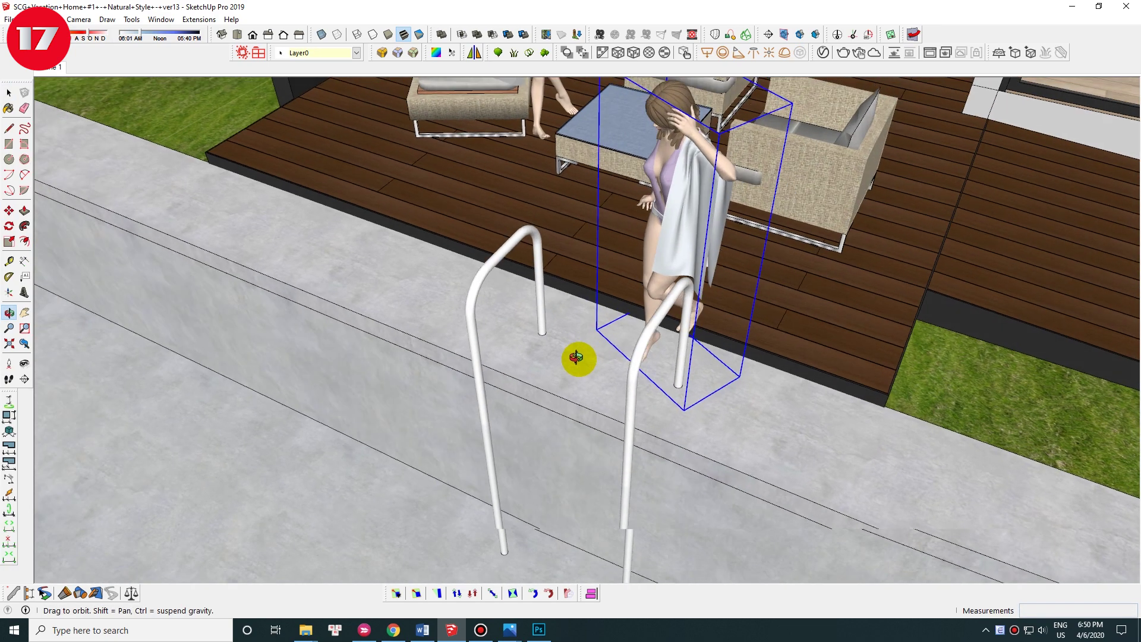
Step: Draw a small circle on the ledge and push/pull it into a 900 mm pipe
key(space)
scroll(535, 353, up, 5)
key(c)
click(530, 352)
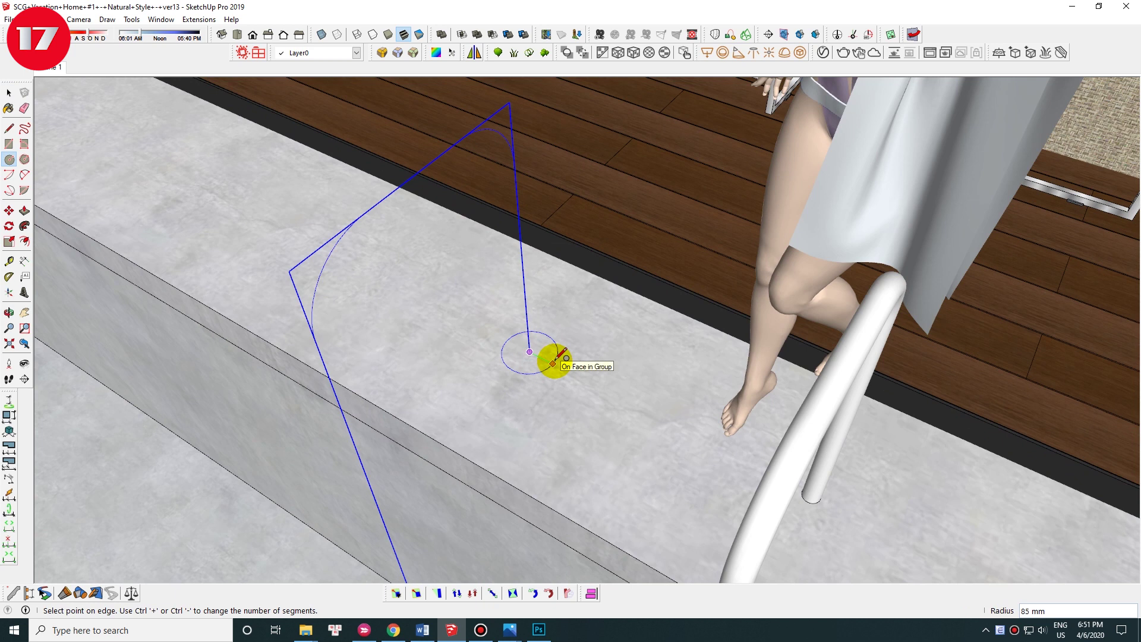
key(Return)
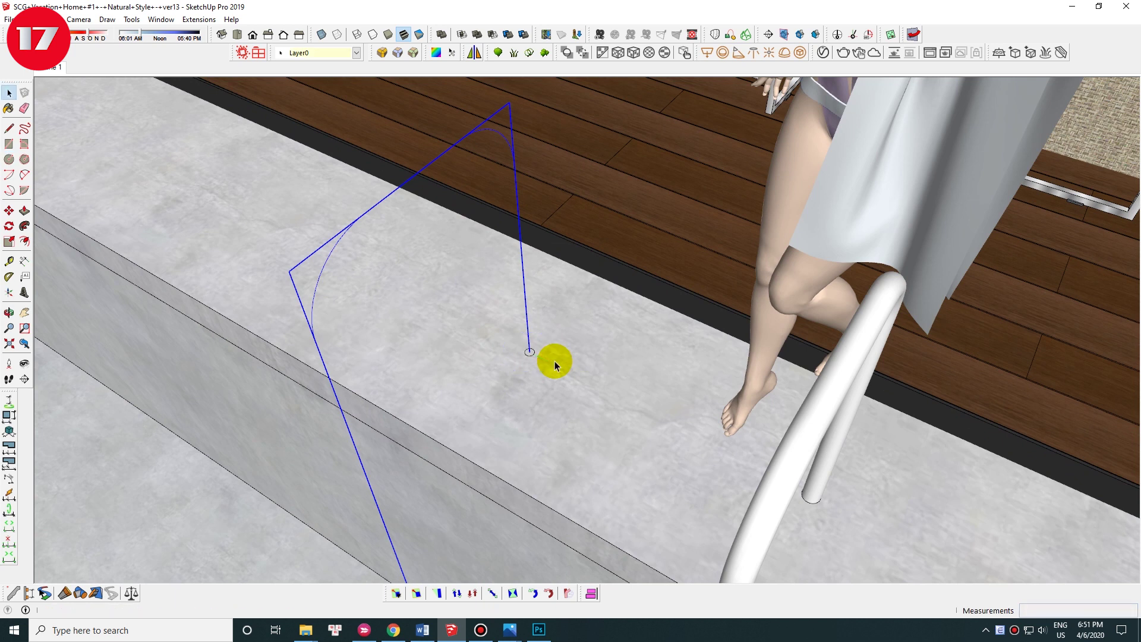
key(p)
drag(529, 352, 530, 265)
text(00)
key(Return)
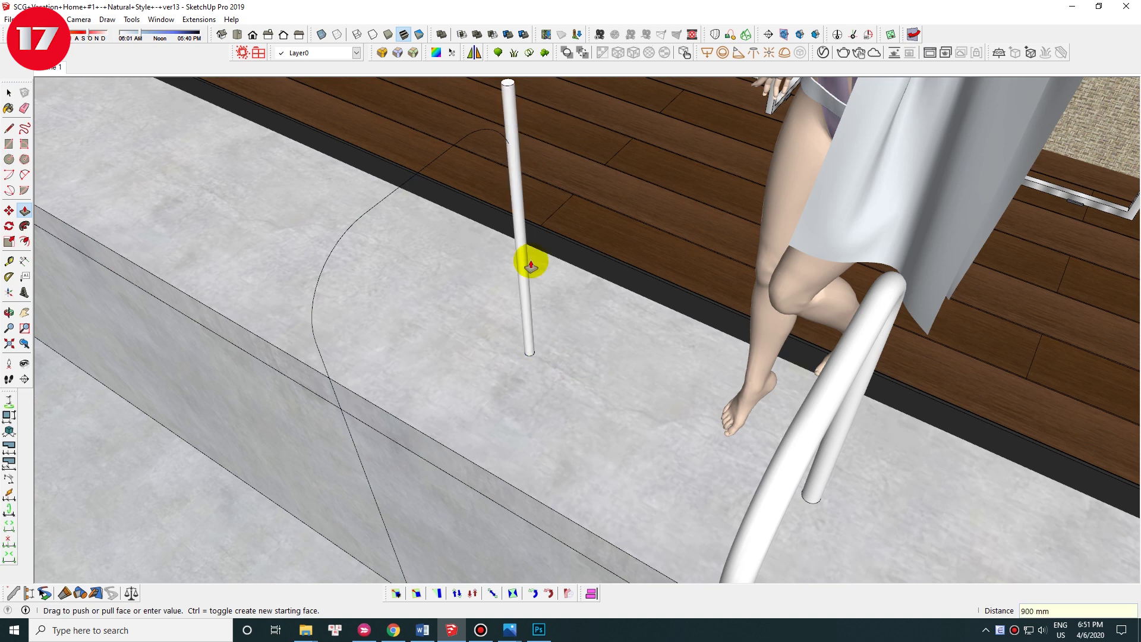
key(space)
Step: Rotate the pipe 90° so it lies flat as a rung
triple_click(509, 116)
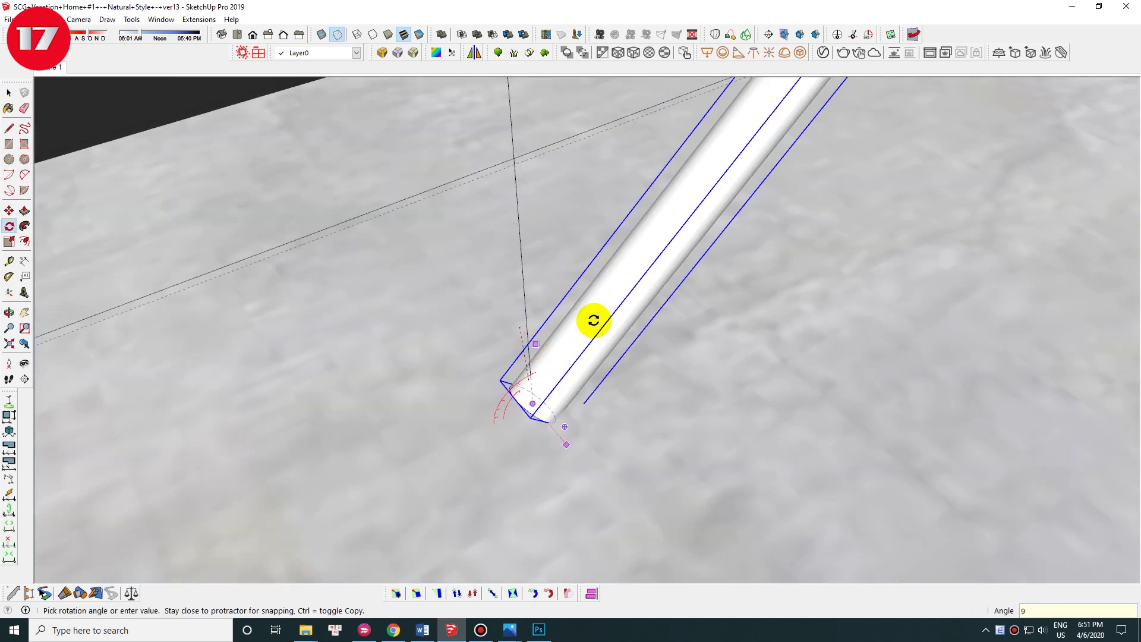
text(0)
key(Return)
key(space)
scroll(593, 320, down, 3)
scroll(433, 377, down, 5)
mouse_move(433, 377)
middle_down()
mouse_move(564, 446)
mouse_move(318, 387)
mouse_move(636, 347)
middle_up()
Step: Copy the rung bar lower down the pool wall
key(m)
click(636, 347)
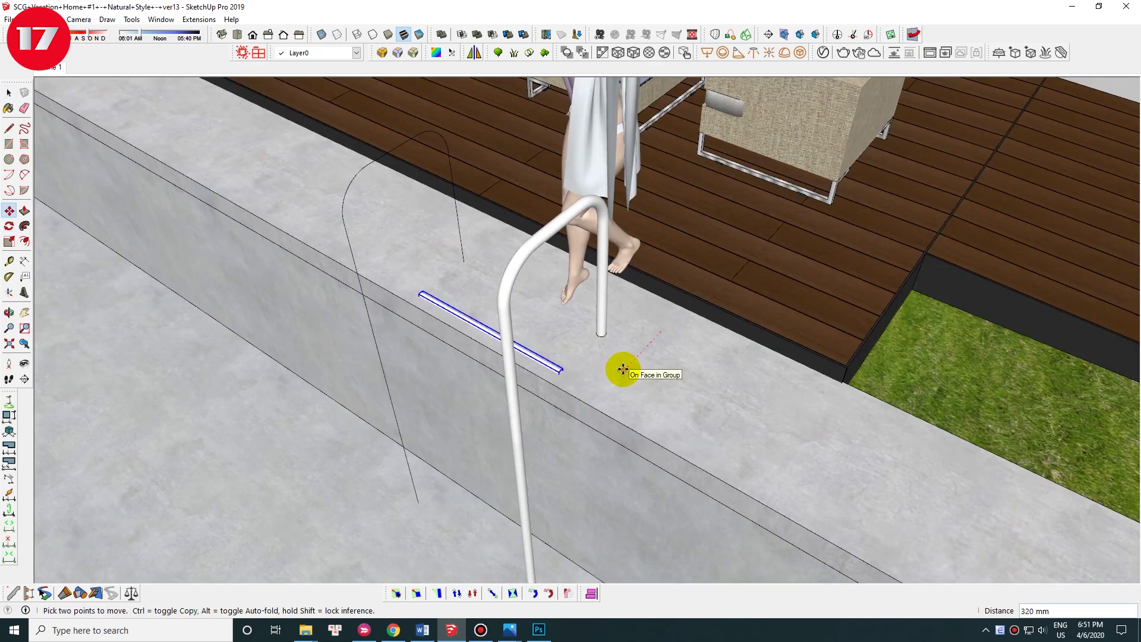
key(space)
scroll(442, 252, up, 2)
key(m)
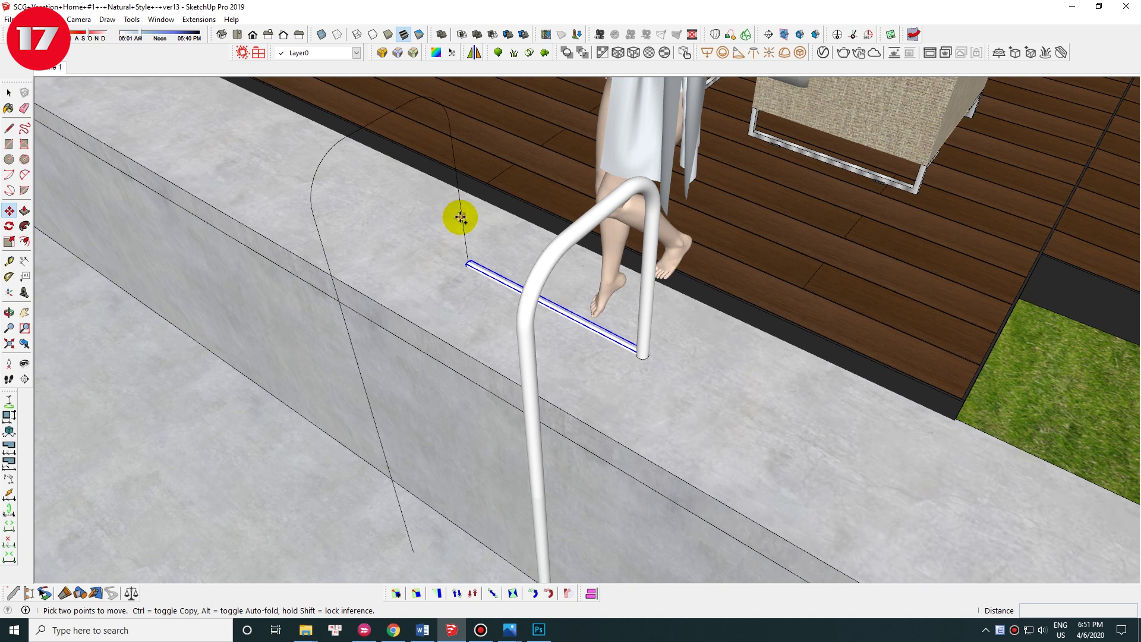
click(461, 217)
key(ctrl)
click(339, 305)
mouse_move(413, 270)
middle_down()
mouse_move(510, 229)
mouse_move(547, 254)
middle_up()
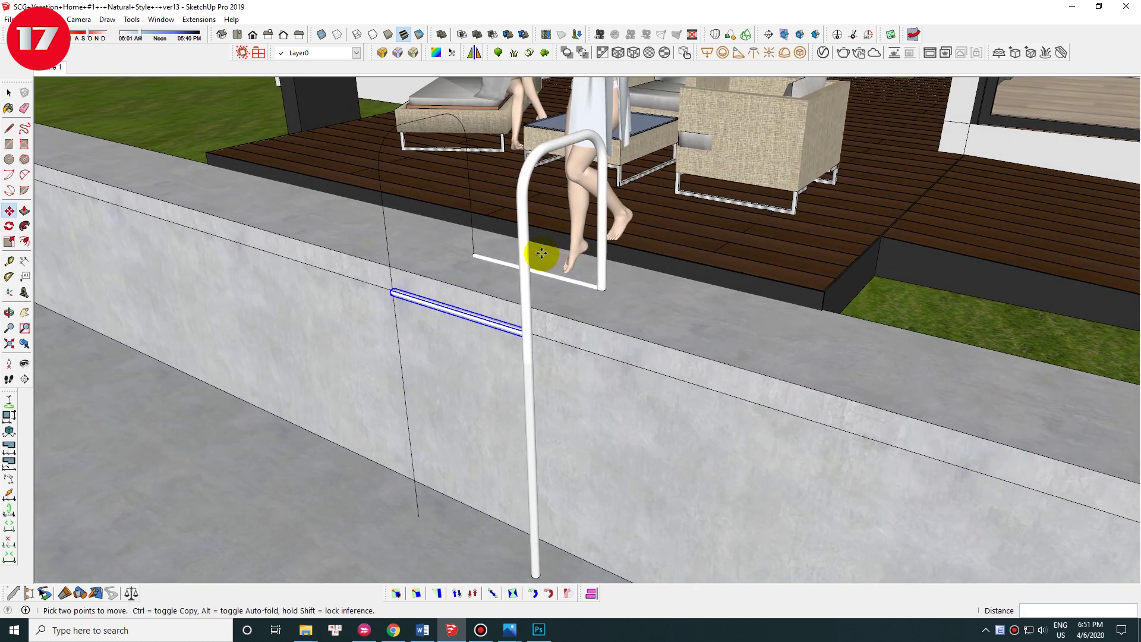
click(523, 233)
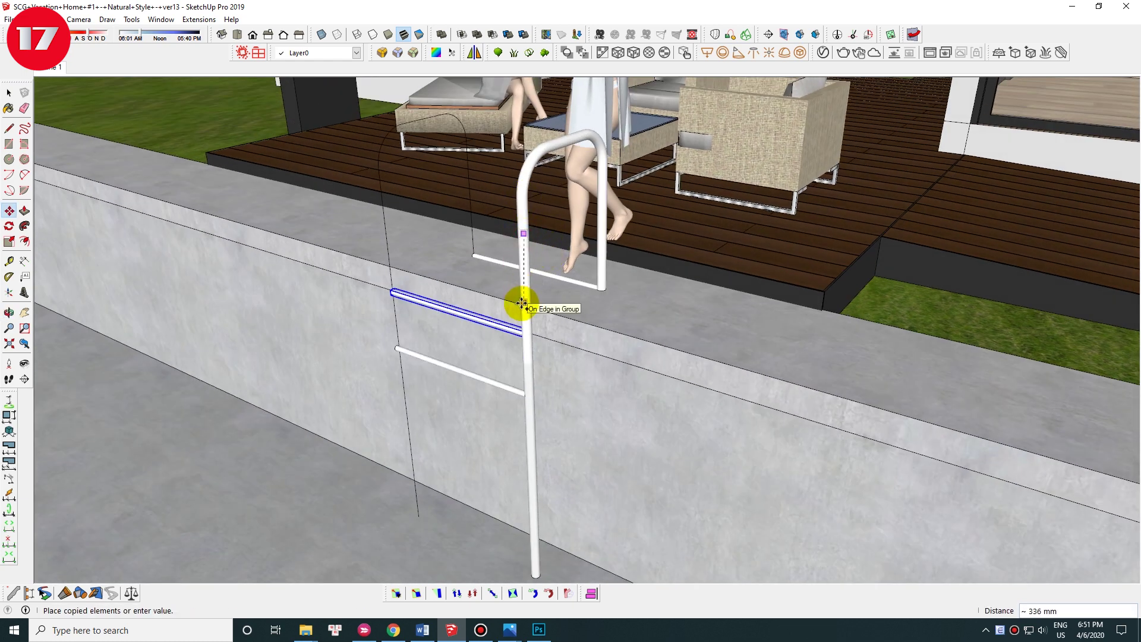
key(Escape)
key(space)
Step: Copy the rung another 250 mm down the wall and select the whole ladder
mouse_move(522, 305)
middle_down()
mouse_move(408, 305)
mouse_move(395, 211)
middle_up()
click(407, 285)
key(m)
key(ctrl)
click(362, 156)
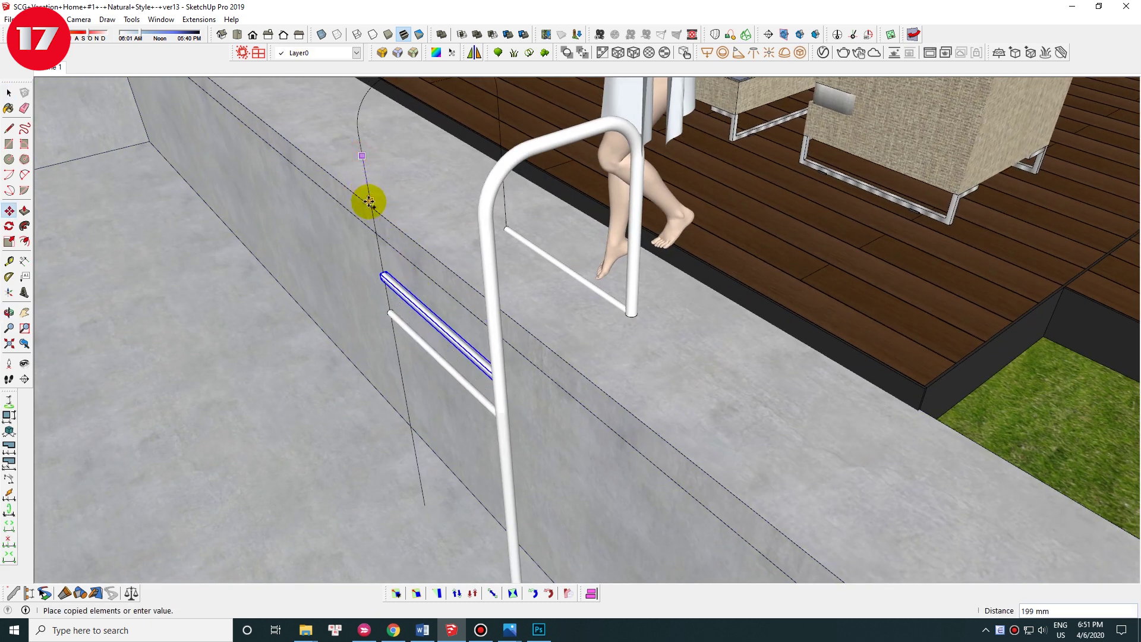
key(Return)
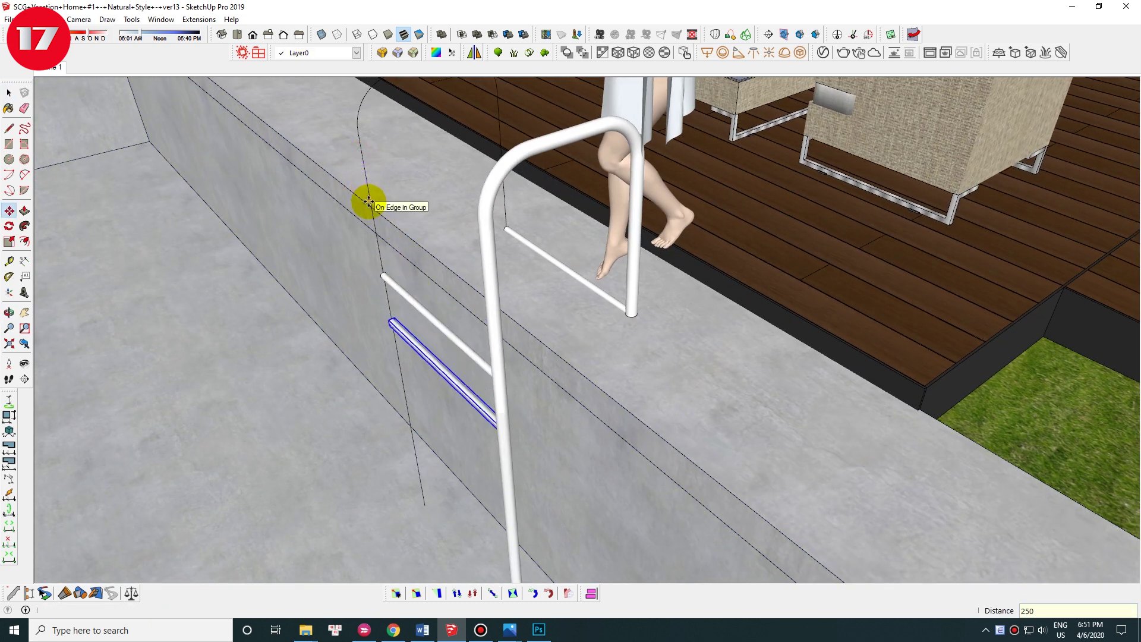
key(space)
scroll(603, 382, down, 5)
mouse_move(604, 382)
middle_down()
mouse_move(616, 454)
mouse_move(519, 364)
middle_up()
click(585, 460)
click(823, 51)
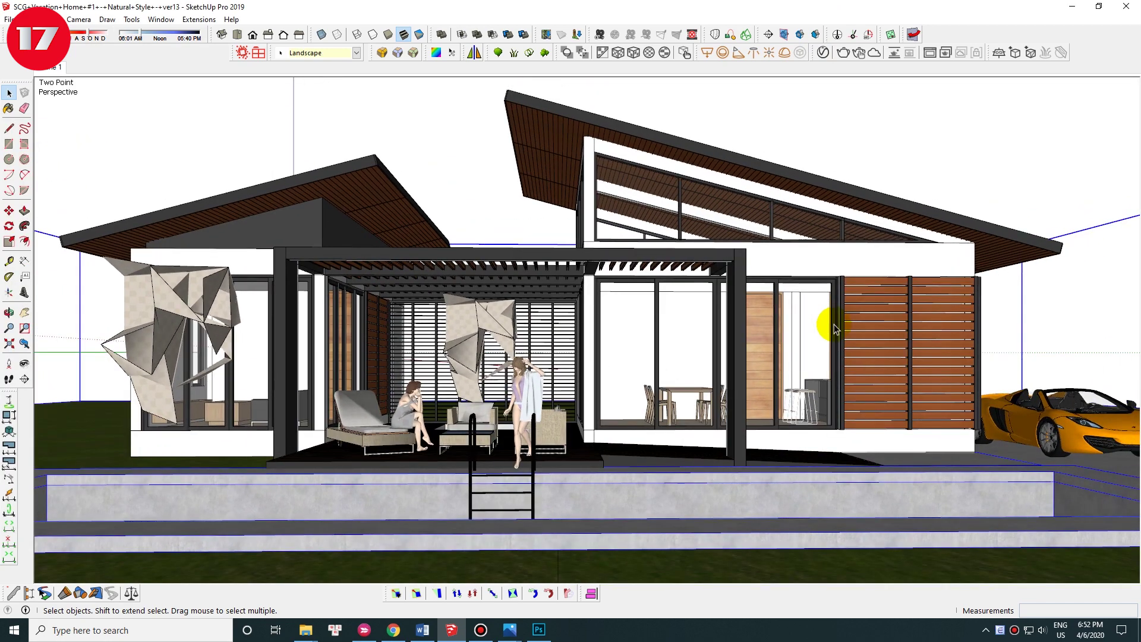
Step: Move the ladder's left rail about 209 mm toward the right rail
key(l)
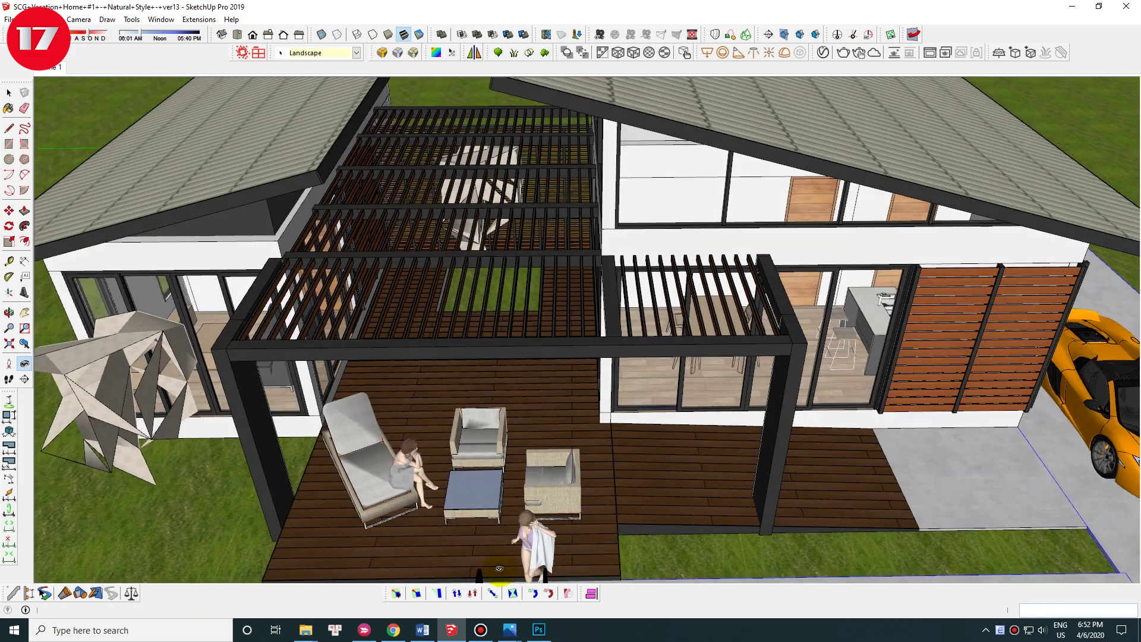
drag(588, 319, 603, 346)
key(space)
scroll(529, 242, up, 3)
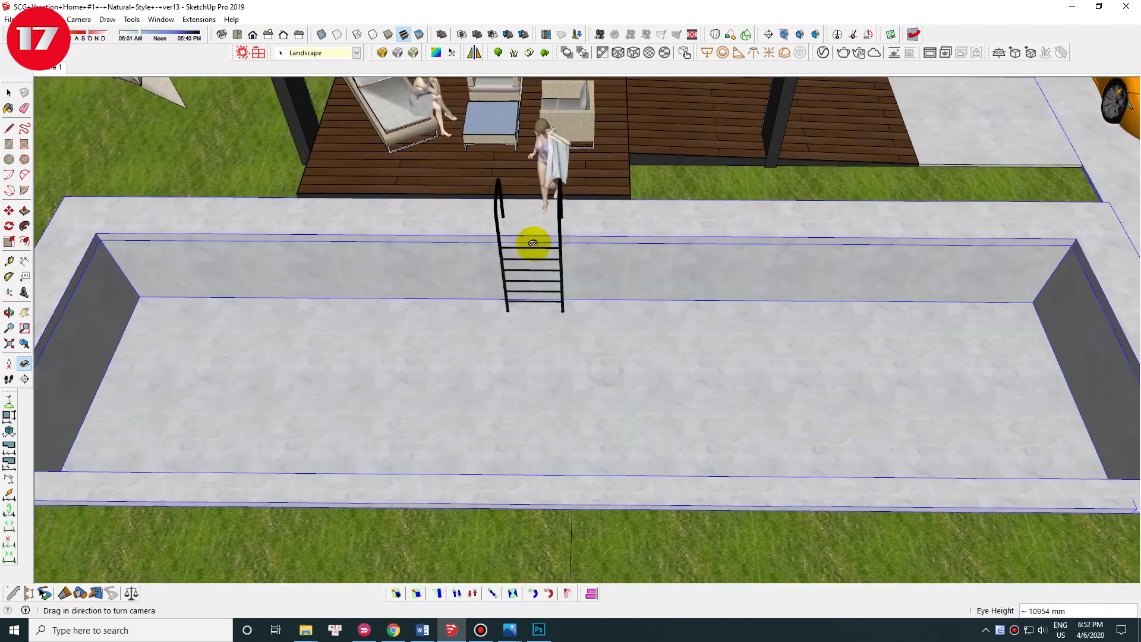
scroll(535, 211, up, 3)
scroll(592, 218, up, 2)
double_click(466, 205)
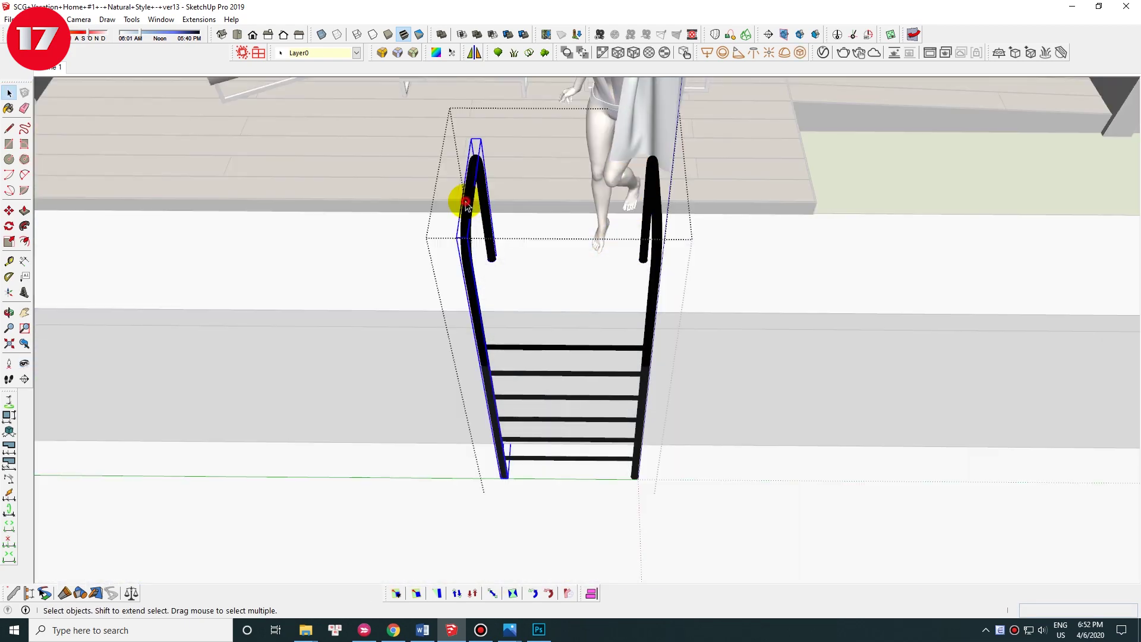
scroll(522, 293, up, 2)
scroll(522, 297, up, 2)
key(m)
click(509, 313)
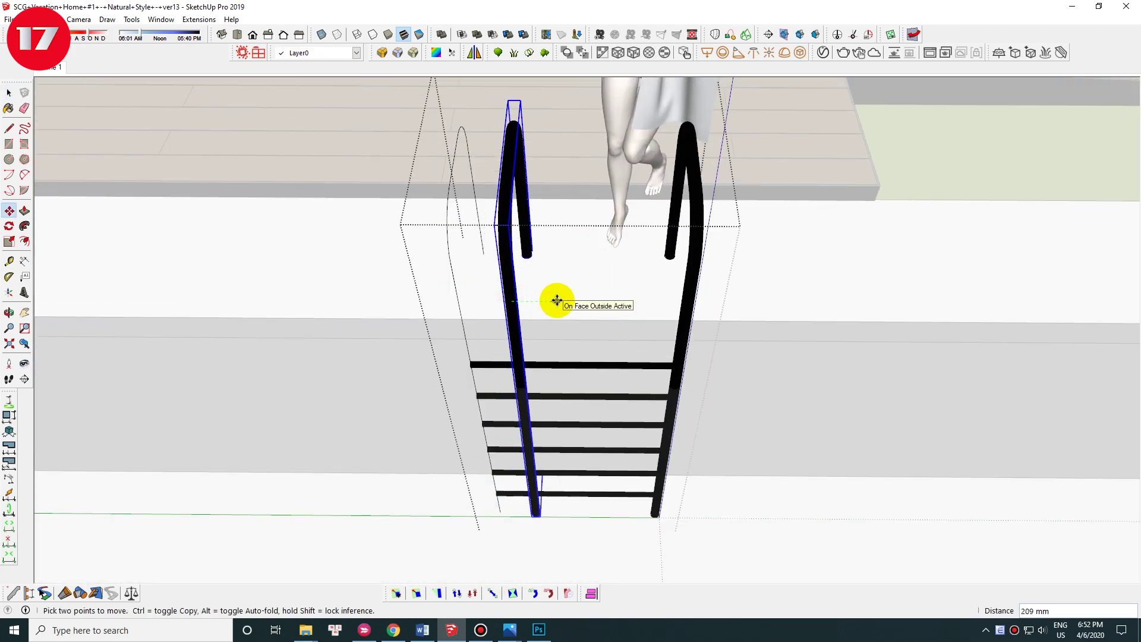
key(Return)
key(space)
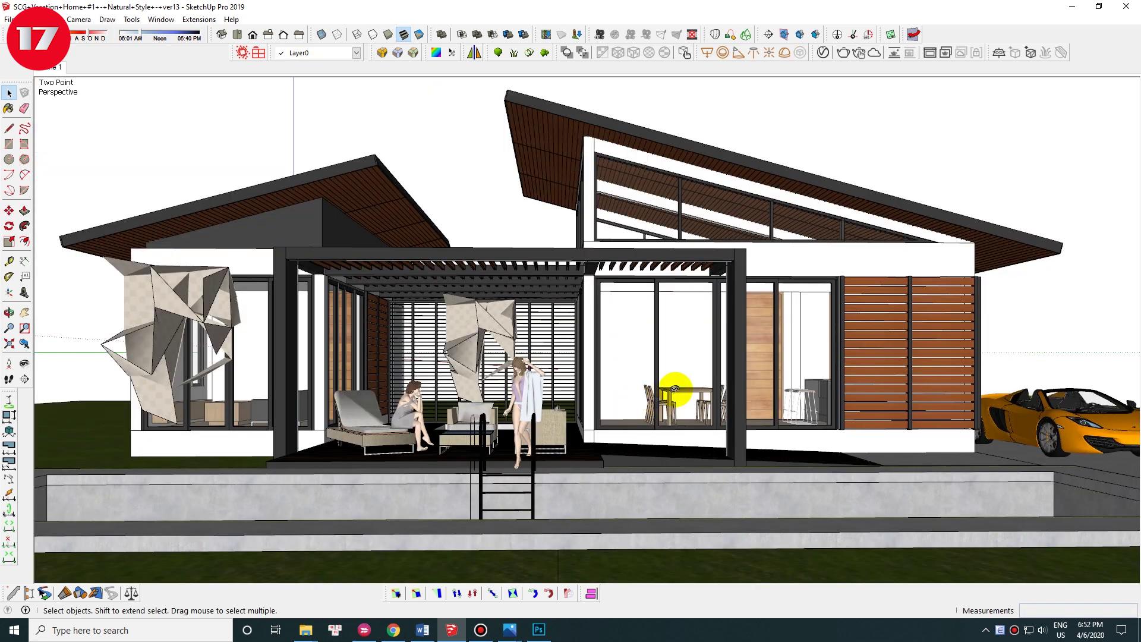
key(l)
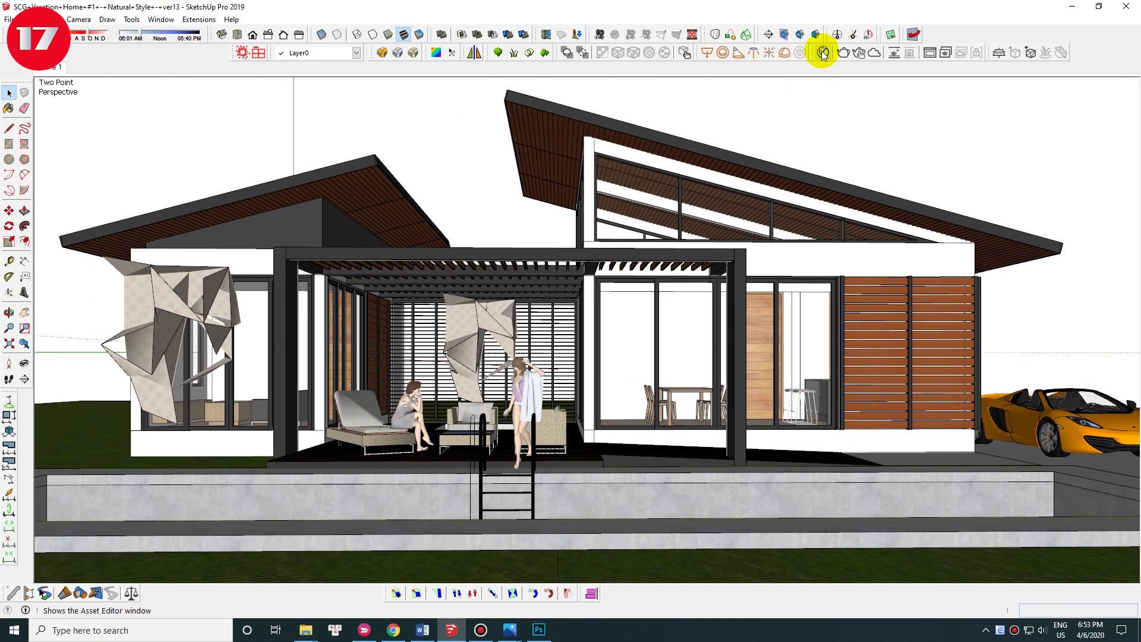
Step: Change the V-Ray SunLight Size Multiplier to 3, then close the Asset Editor
click(823, 54)
drag(313, 124, 446, 99)
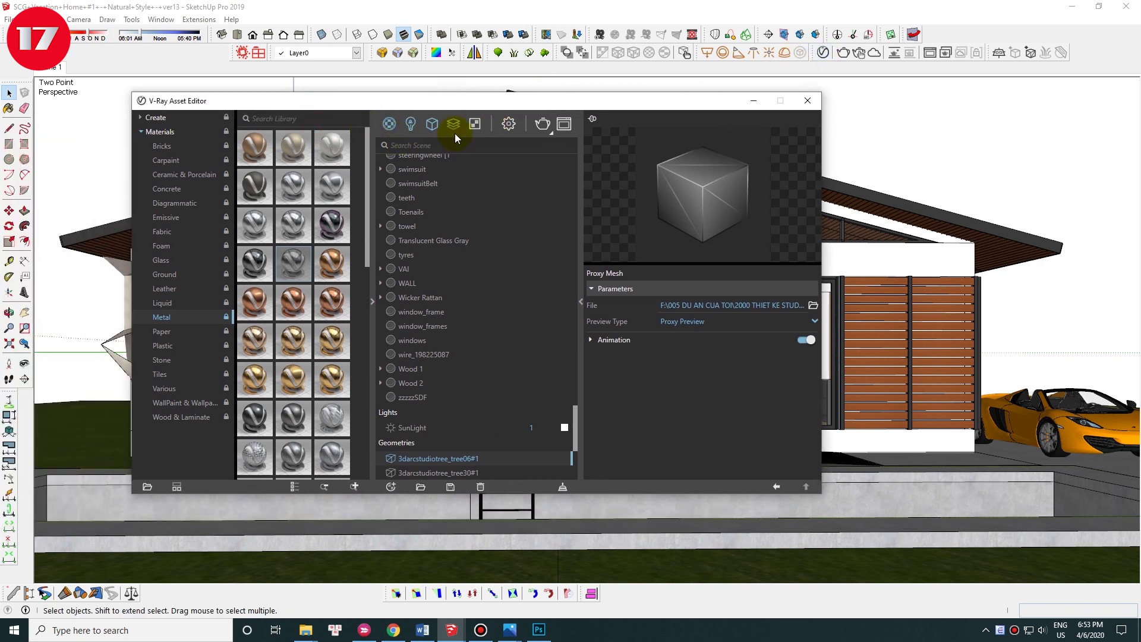
click(410, 123)
click(412, 178)
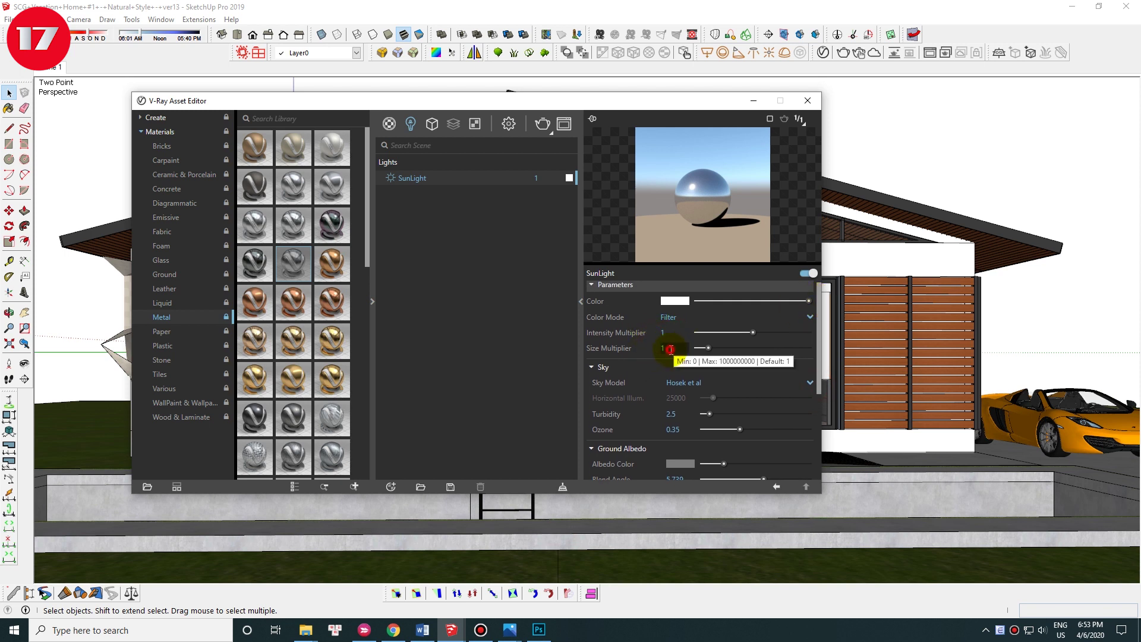
double_click(669, 347)
drag(636, 110, 607, 91)
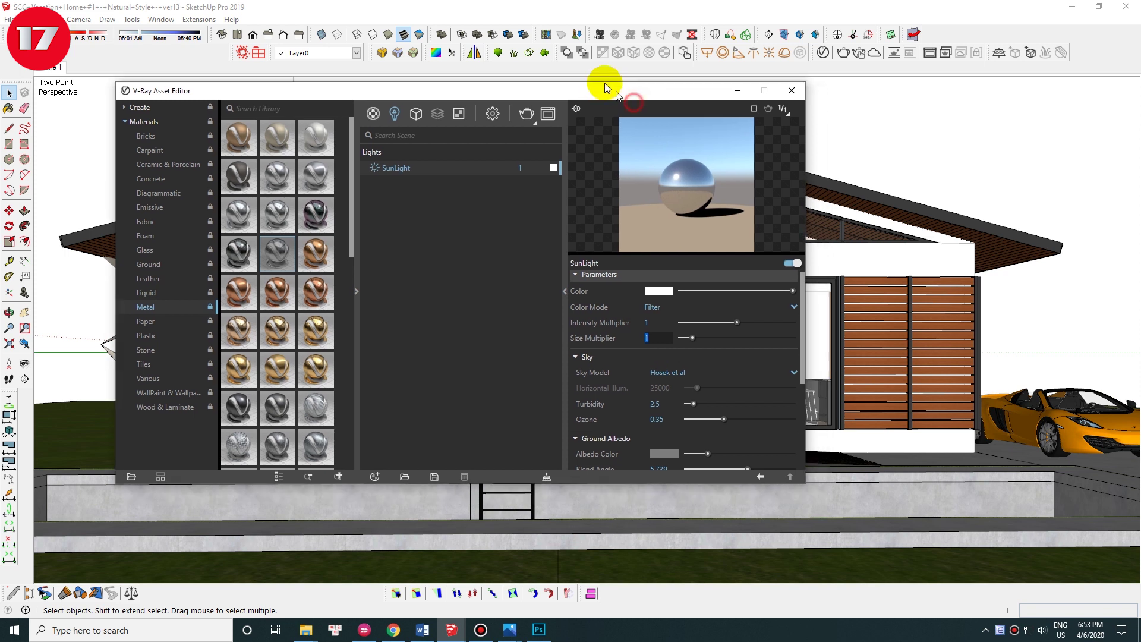
scroll(791, 315, up, 1)
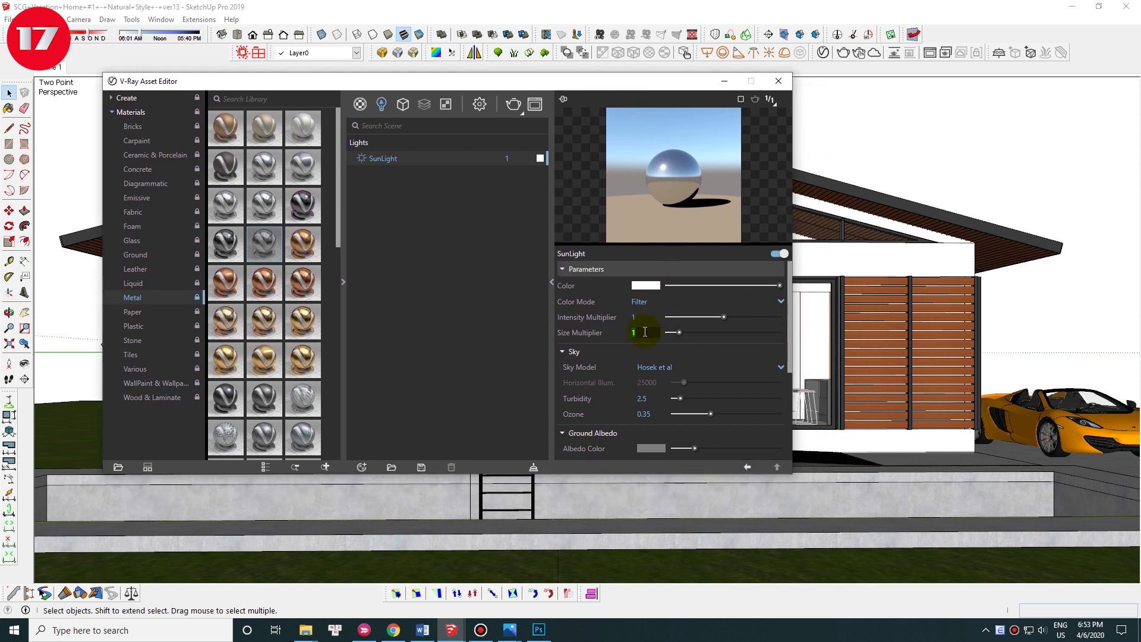
text(3)
key(Tab)
scroll(640, 334, down, 2)
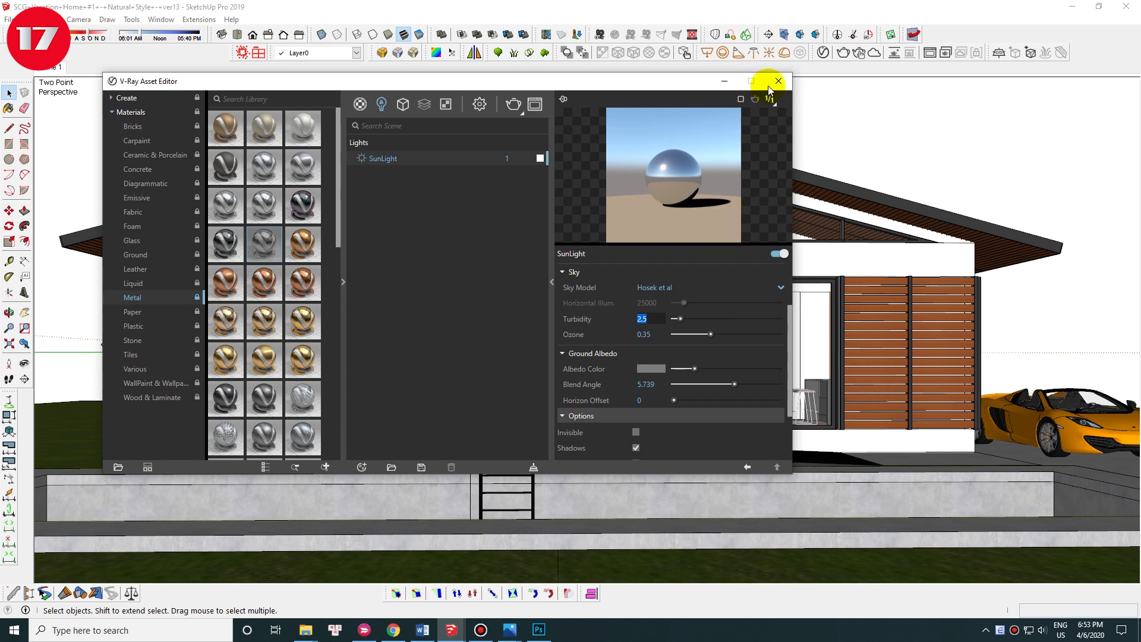
click(769, 87)
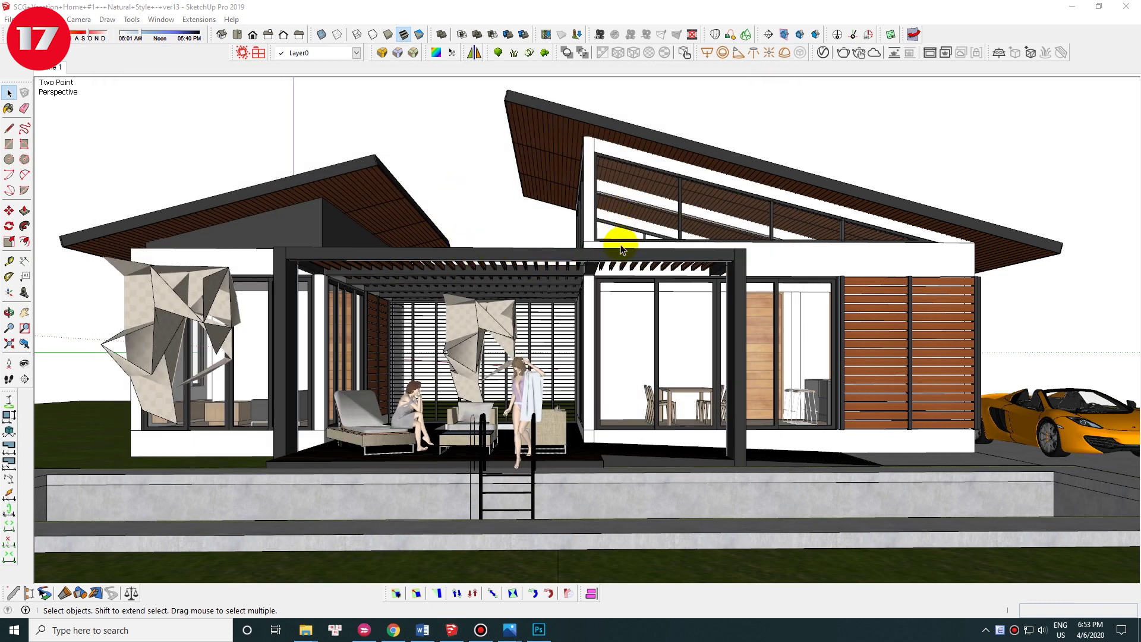
Step: Turn on shadows for 08:30 AM on 11/11 and update Scene 1
click(256, 106)
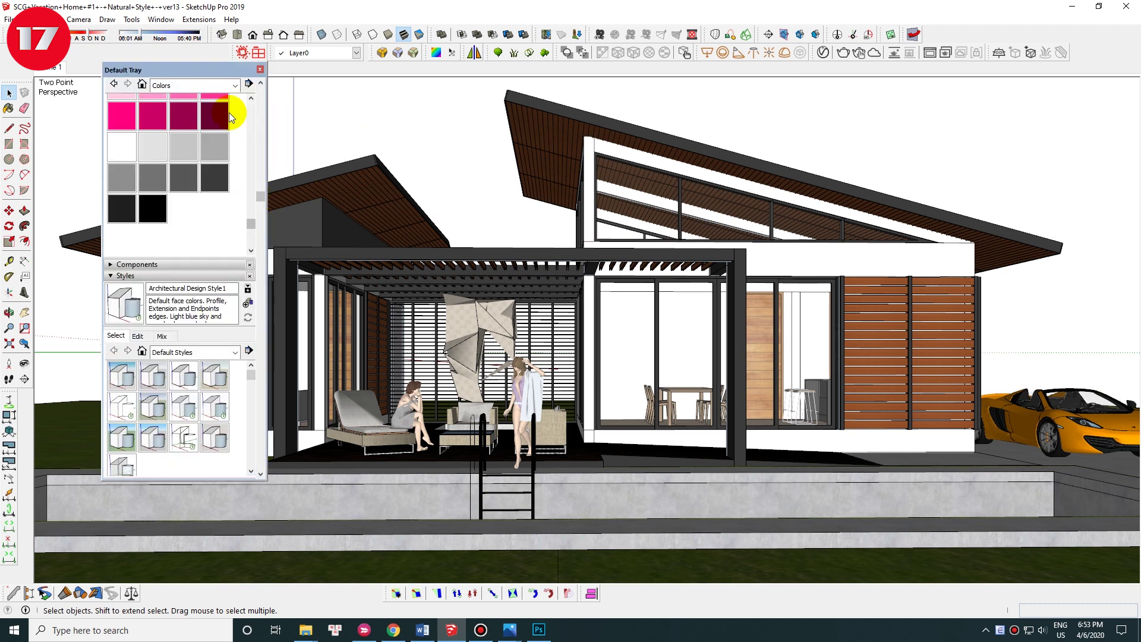
click(127, 141)
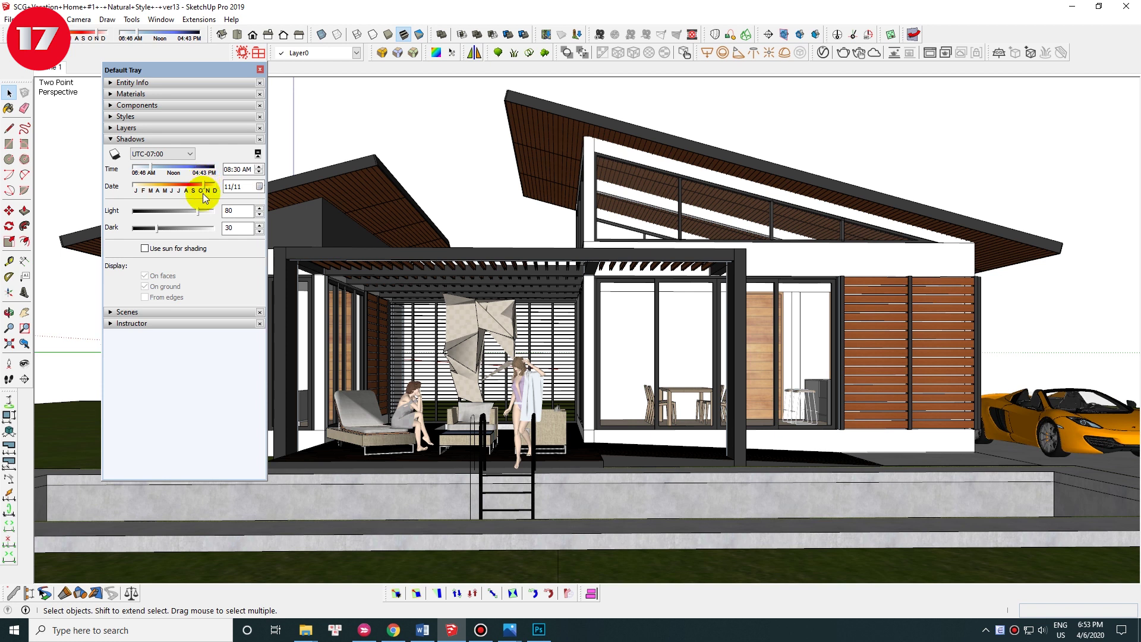
right_click(51, 70)
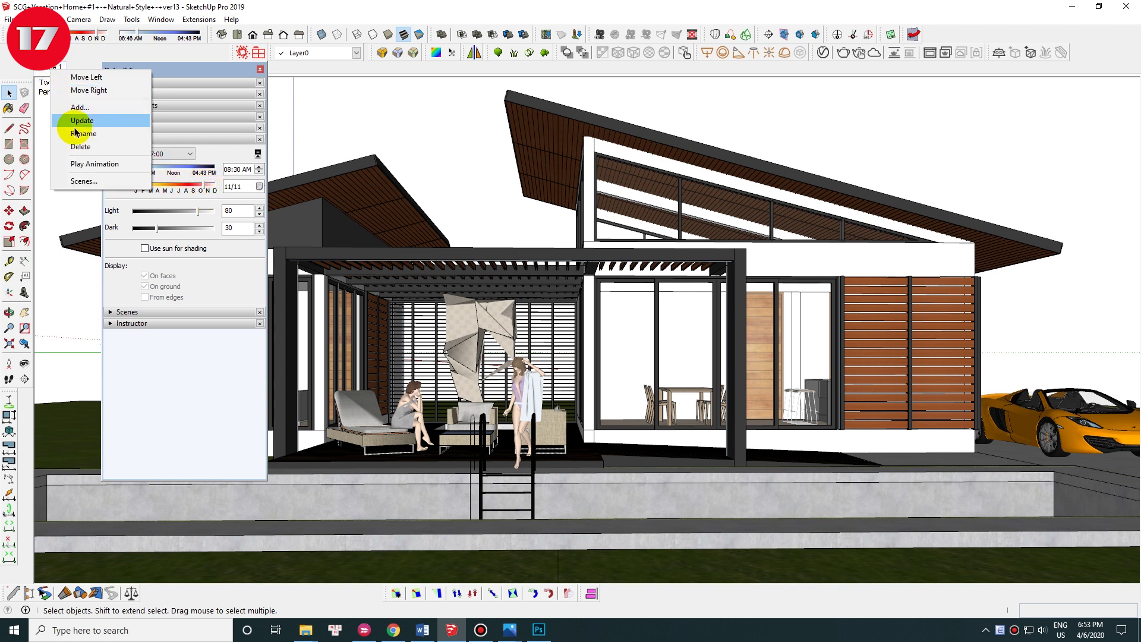
click(79, 120)
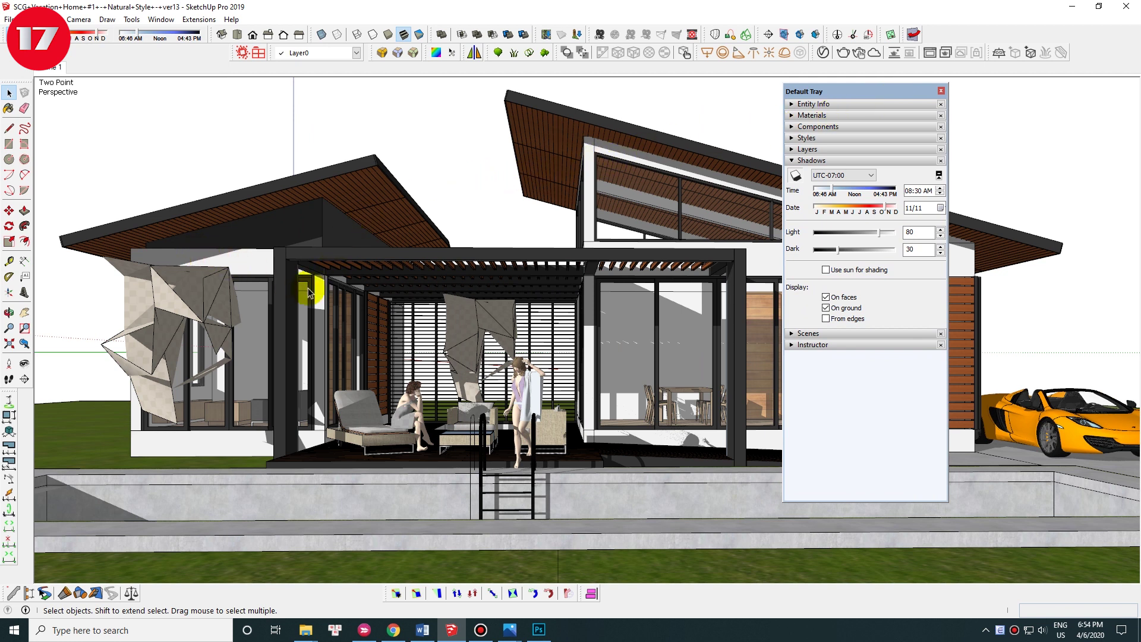
Step: Reset the model's north direction to about 343.1° and switch shadows off
click(854, 37)
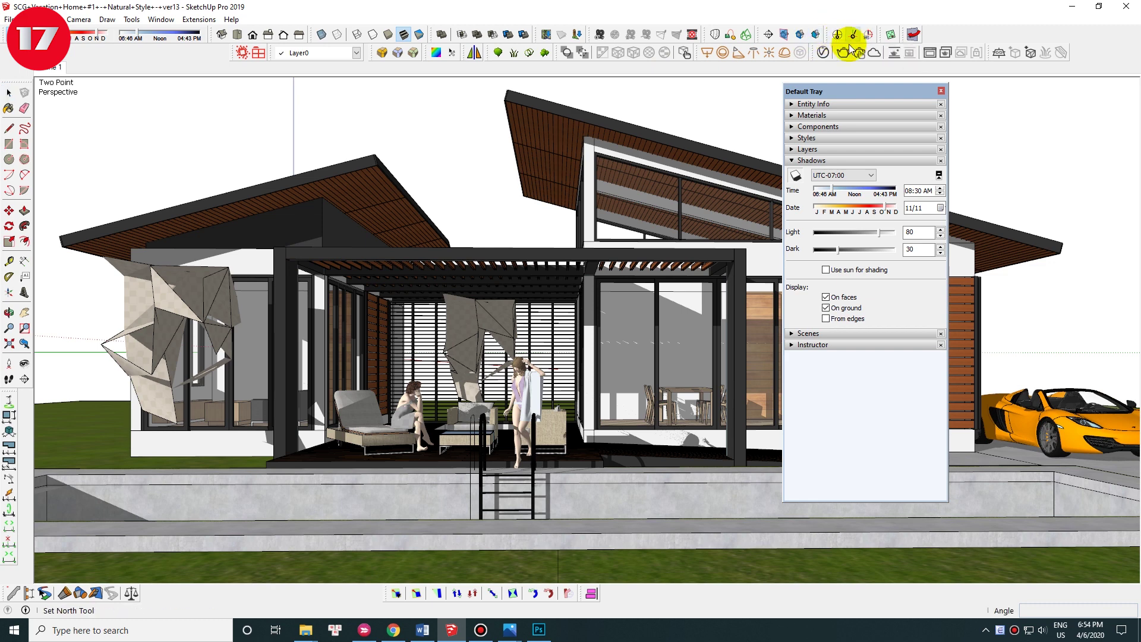
click(544, 318)
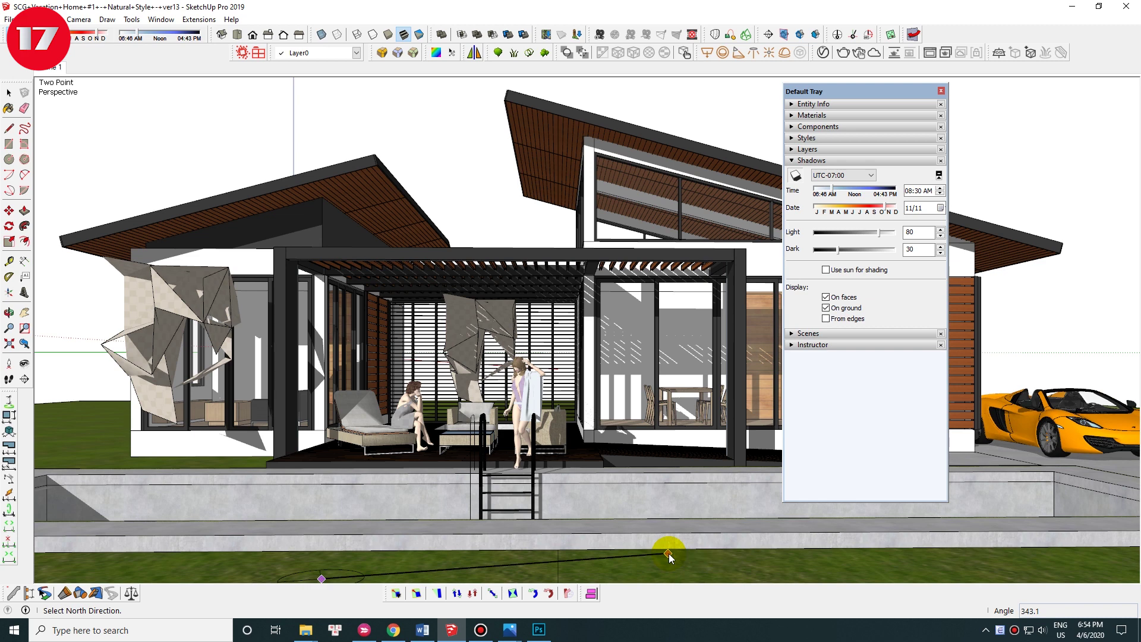
click(669, 556)
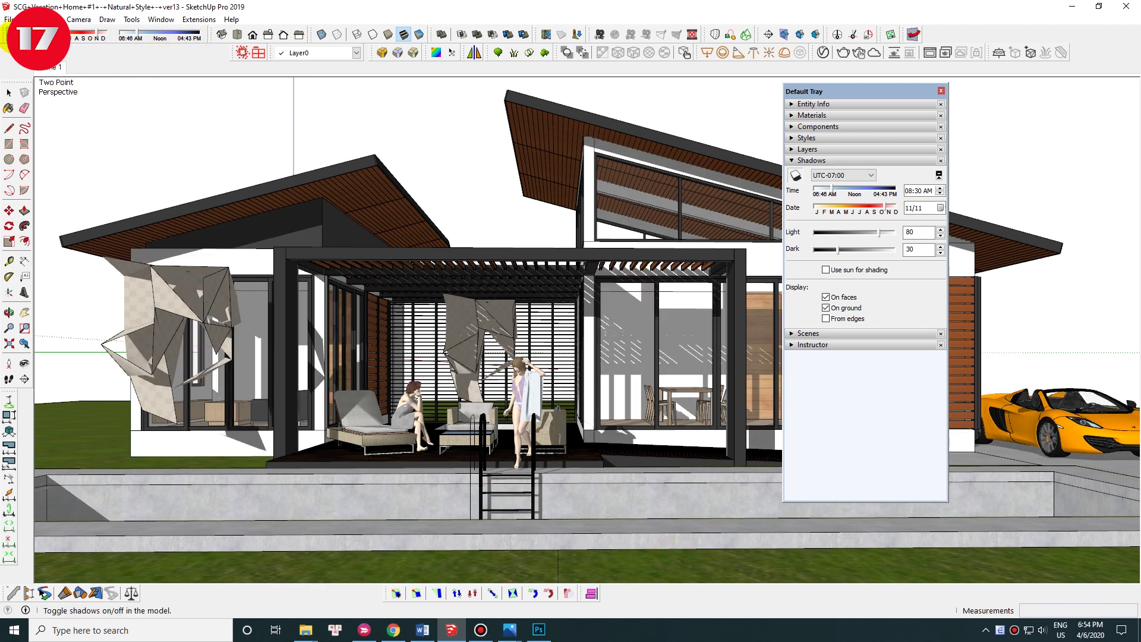
click(24, 34)
right_click(50, 71)
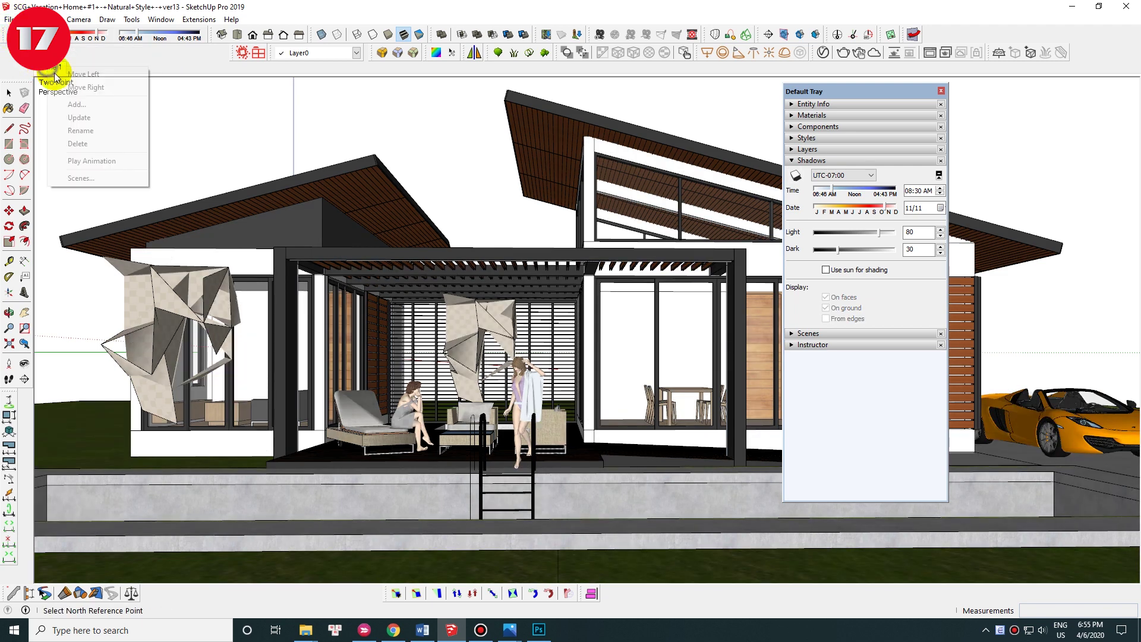
Step: Set SunLight Caustic Subdivisions to 2000 and Emit Radius to 500, then choose Medium render quality
click(822, 53)
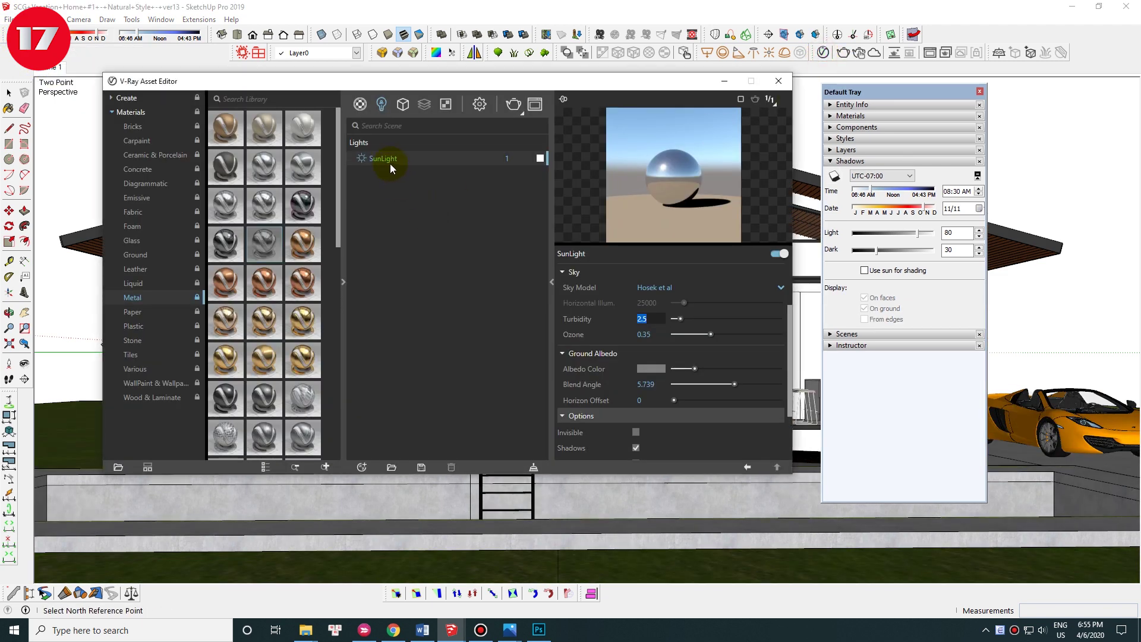
drag(789, 337, 786, 345)
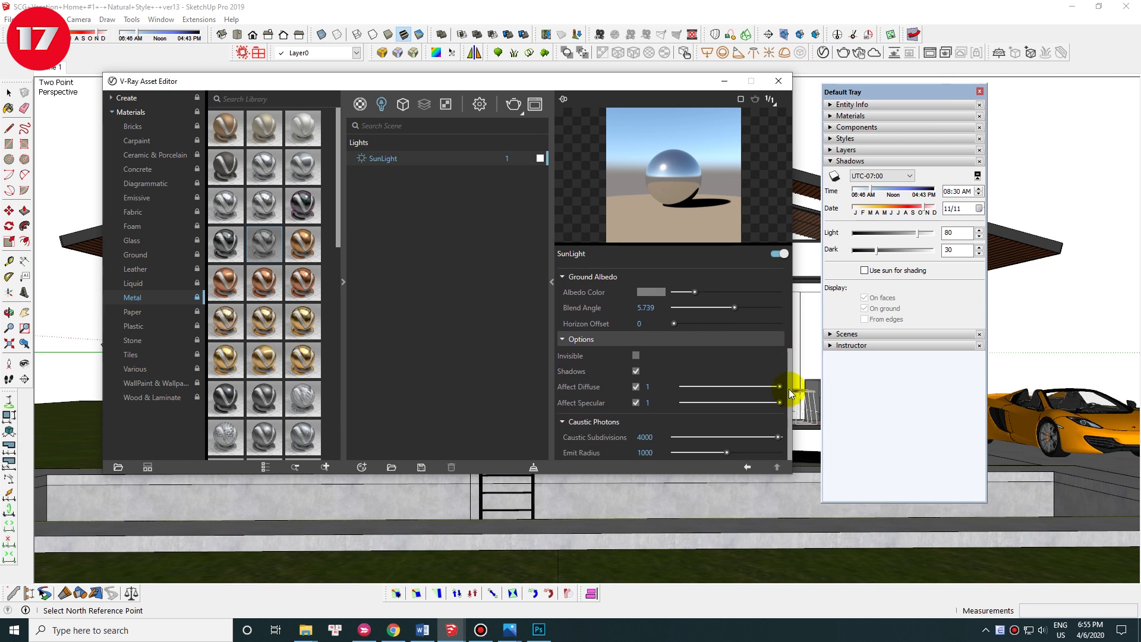
scroll(786, 345, up, 1)
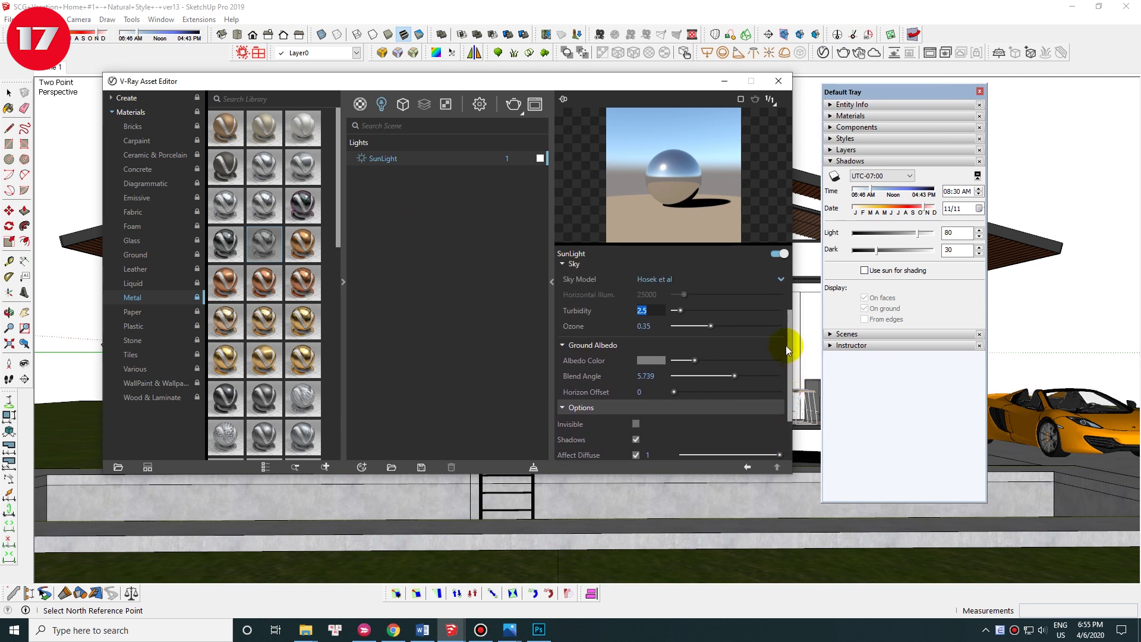
drag(785, 345, 784, 390)
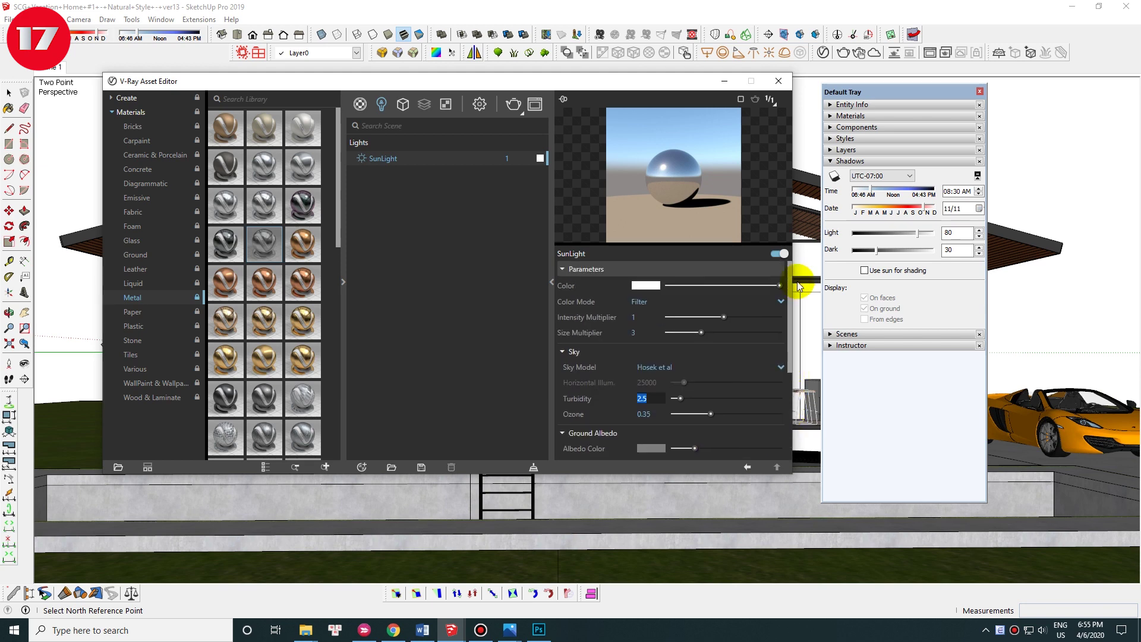
click(645, 437)
text(2000)
key(Tab)
text(500)
key(Return)
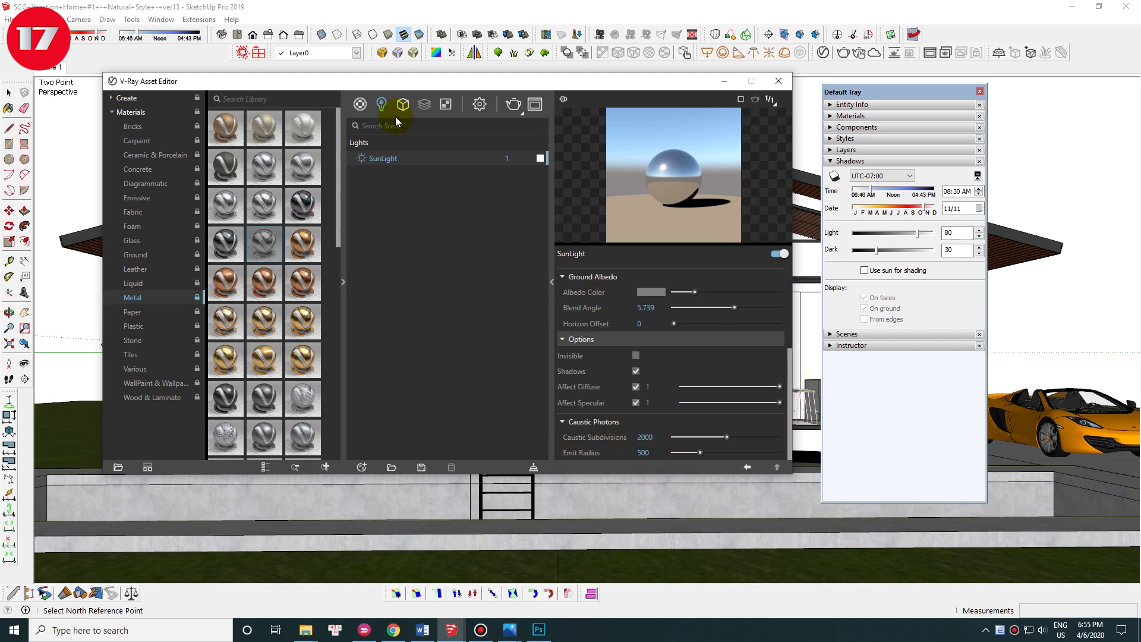
click(479, 104)
click(506, 193)
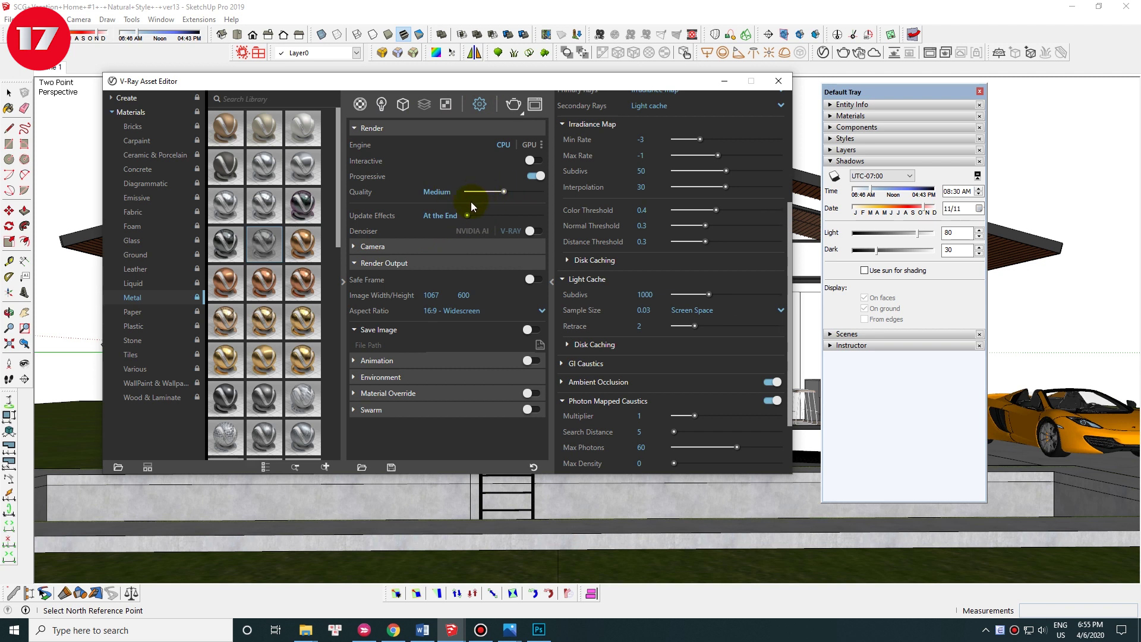
Step: Set Light Cache Subdivs 1800, Sample Size 0.01, Retrace 1, and enable the denoiser
click(660, 294)
text(18)
click(649, 310)
click(645, 327)
text(1)
click(619, 326)
click(530, 230)
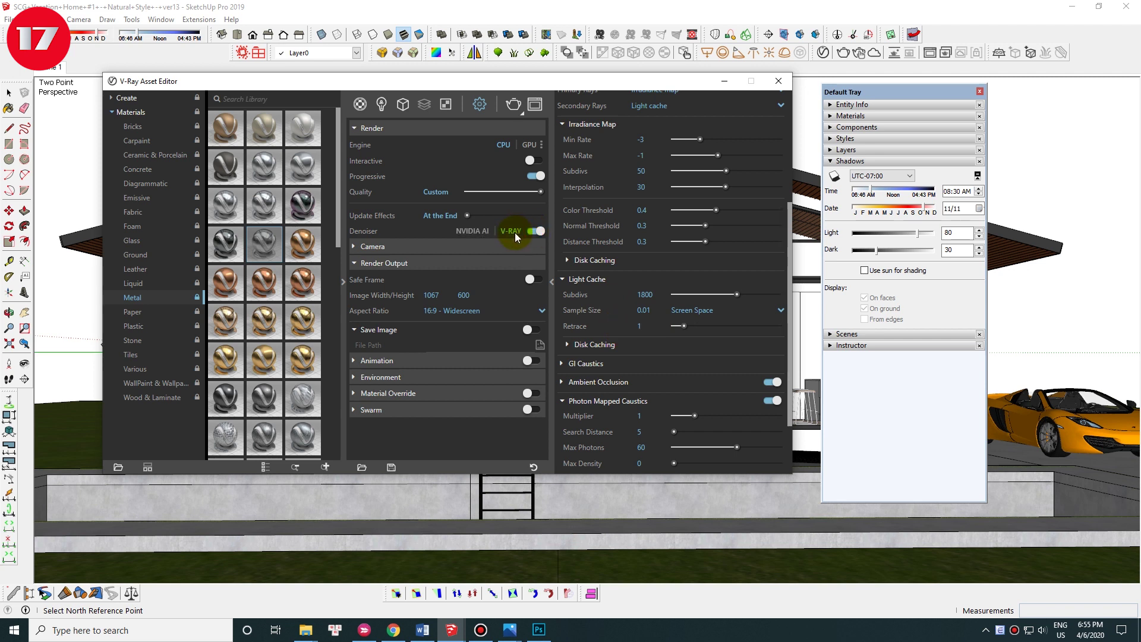
Step: Enable the safe frame in camera settings, leaving image saving off, and expand Environment settings
click(469, 247)
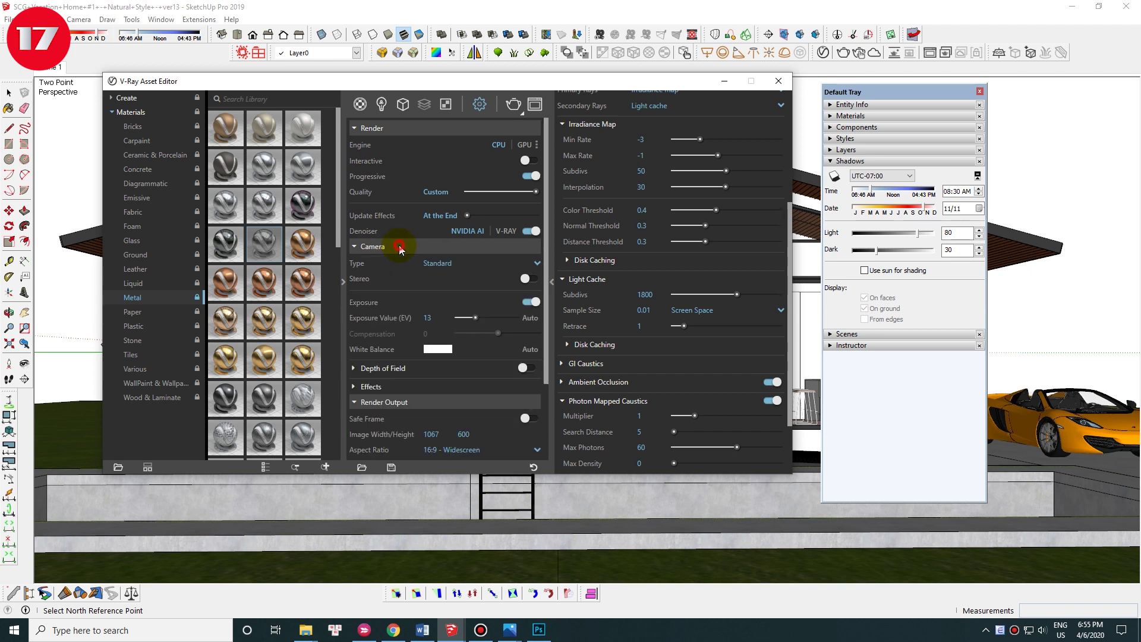
click(395, 250)
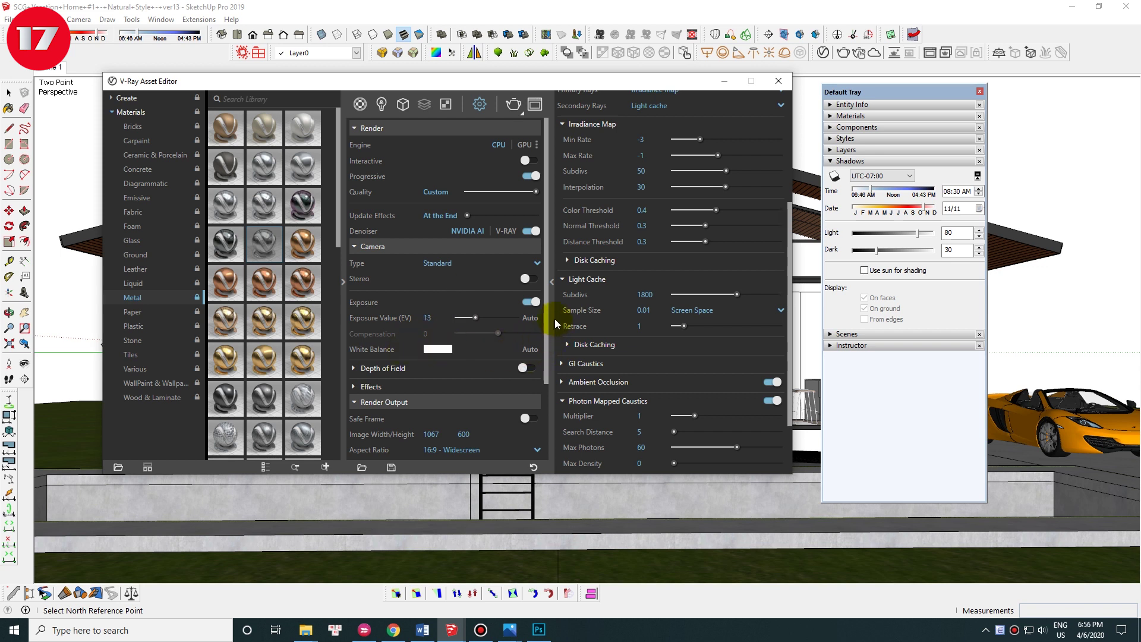
scroll(549, 362, down, 2)
scroll(549, 363, down, 1)
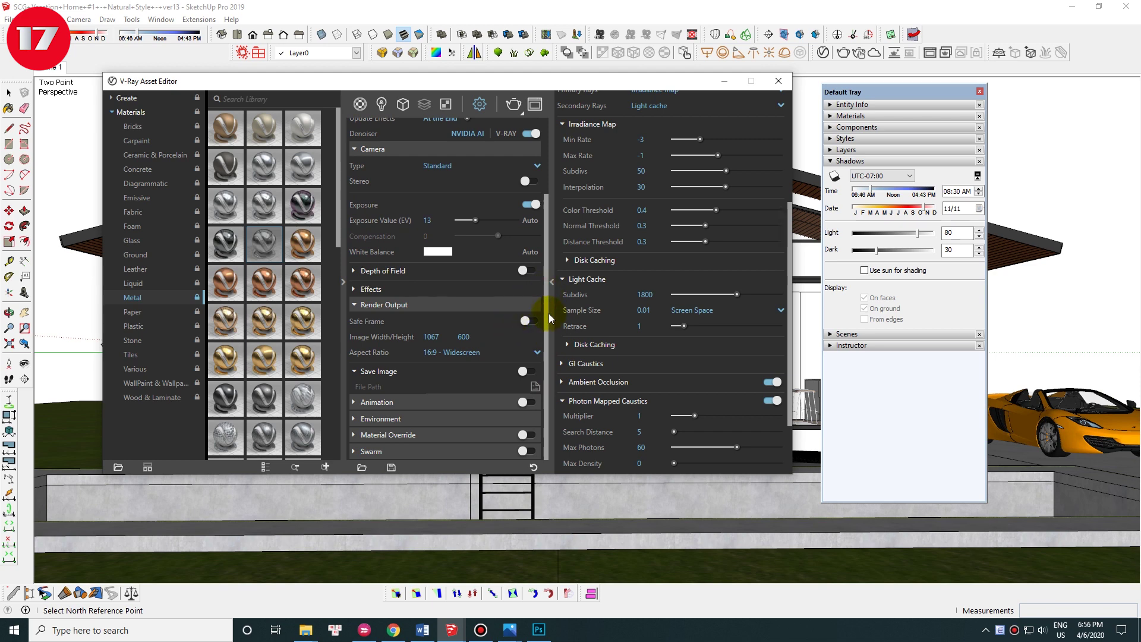
click(528, 321)
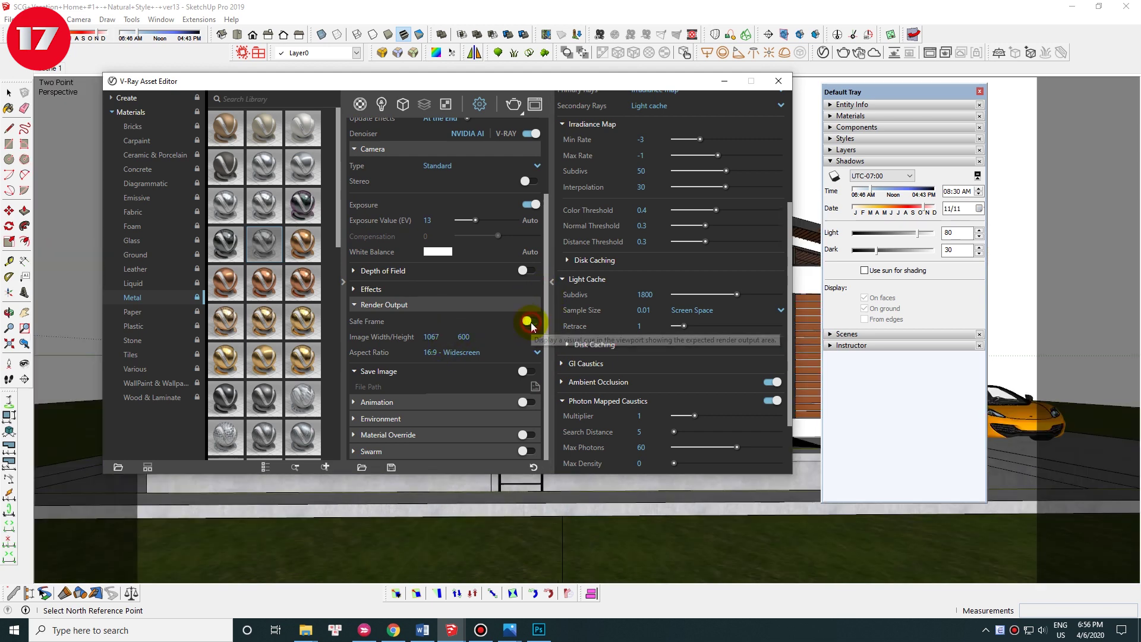
click(528, 321)
mouse_move(490, 88)
mouse_down()
mouse_move(639, 80)
mouse_move(469, 57)
mouse_up()
click(507, 341)
click(506, 341)
click(506, 290)
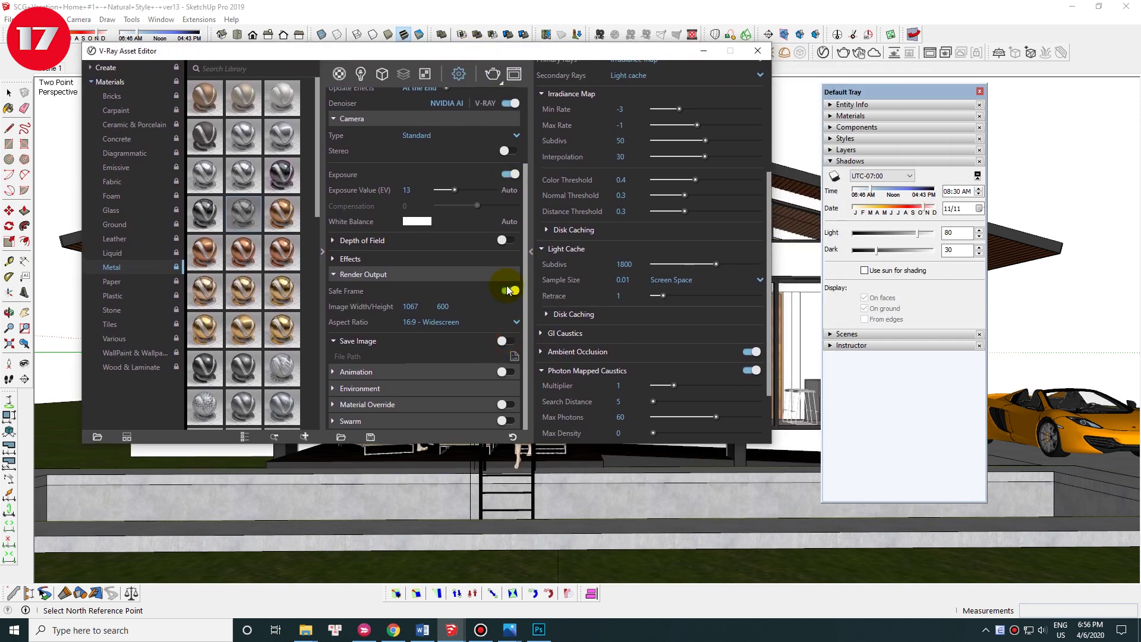
mouse_move(568, 51)
mouse_down()
mouse_move(239, 281)
mouse_move(207, 450)
mouse_up()
click(414, 305)
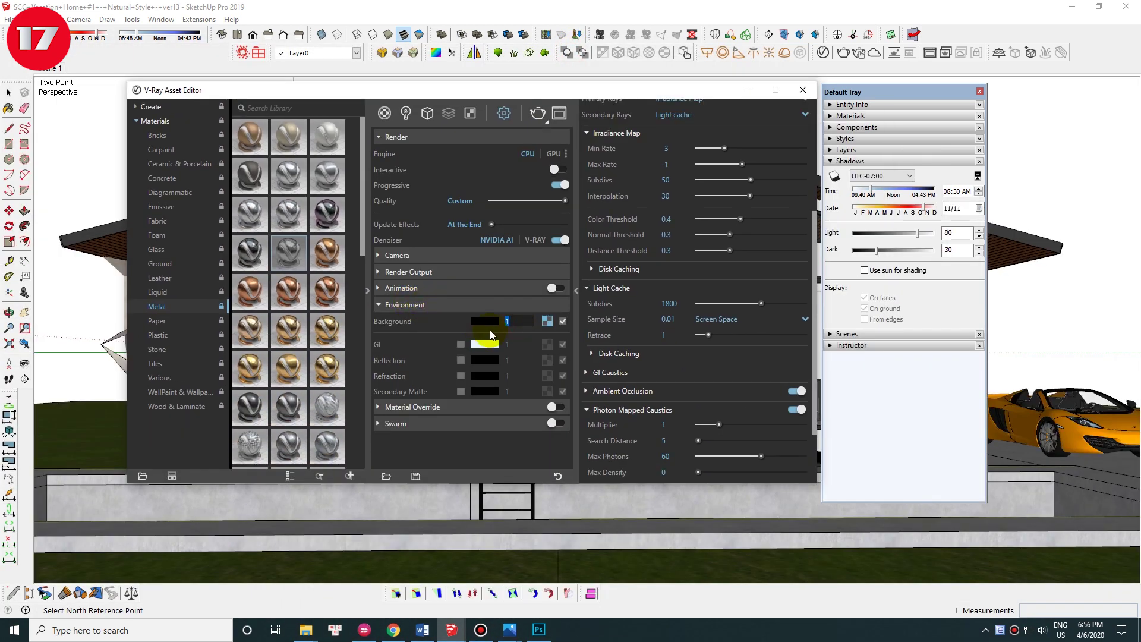
Step: Confirm the background value and set Color Mapping Highlight Burn to 0.01
key(Return)
click(623, 222)
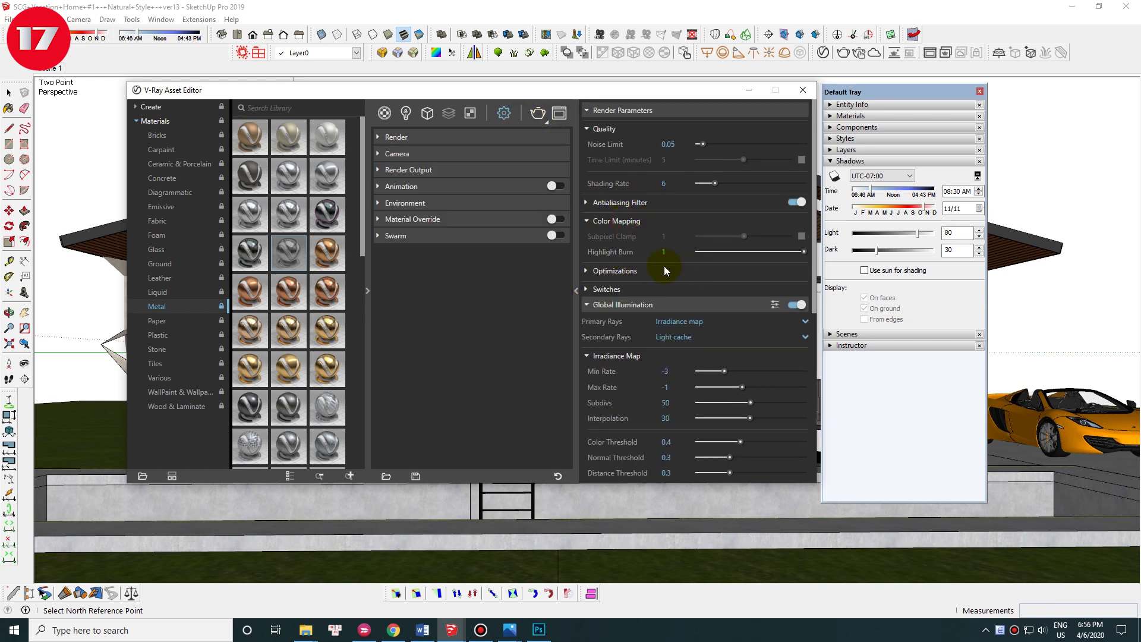
click(666, 252)
text(0.0)
text(1)
key(Return)
Step: Turn off progressive rendering and set bucket Max Subdivs to 8
click(523, 137)
click(554, 185)
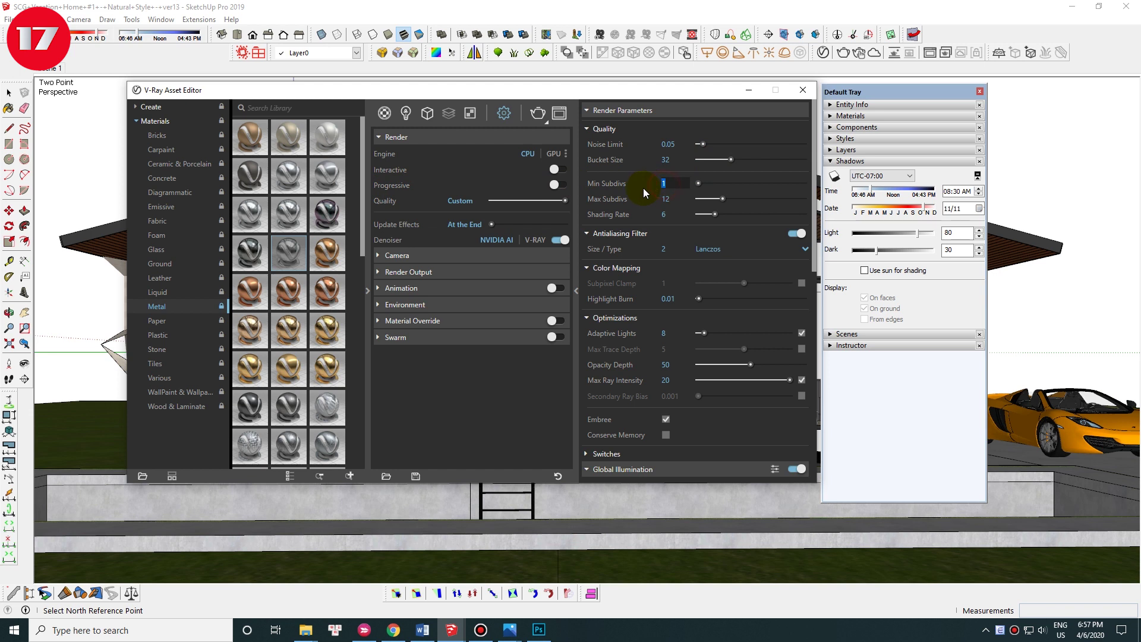
click(663, 183)
text(8)
key(Return)
click(665, 215)
Step: Collapse the render sections to review Global Illumination, then start the V-Ray render
click(606, 129)
click(618, 148)
click(618, 111)
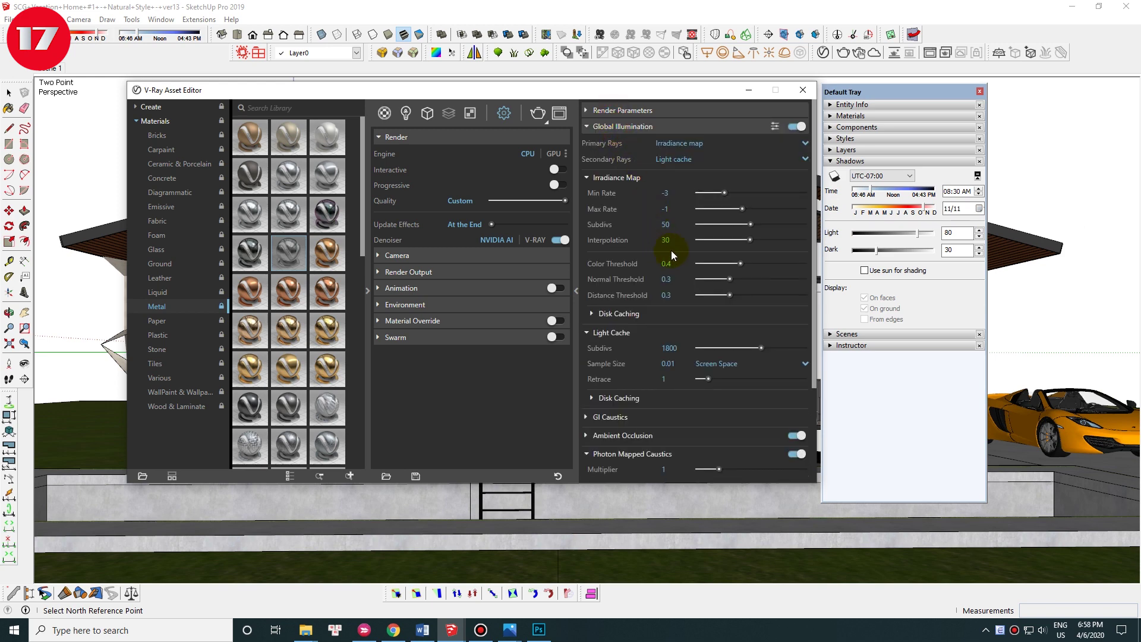
click(654, 362)
click(537, 115)
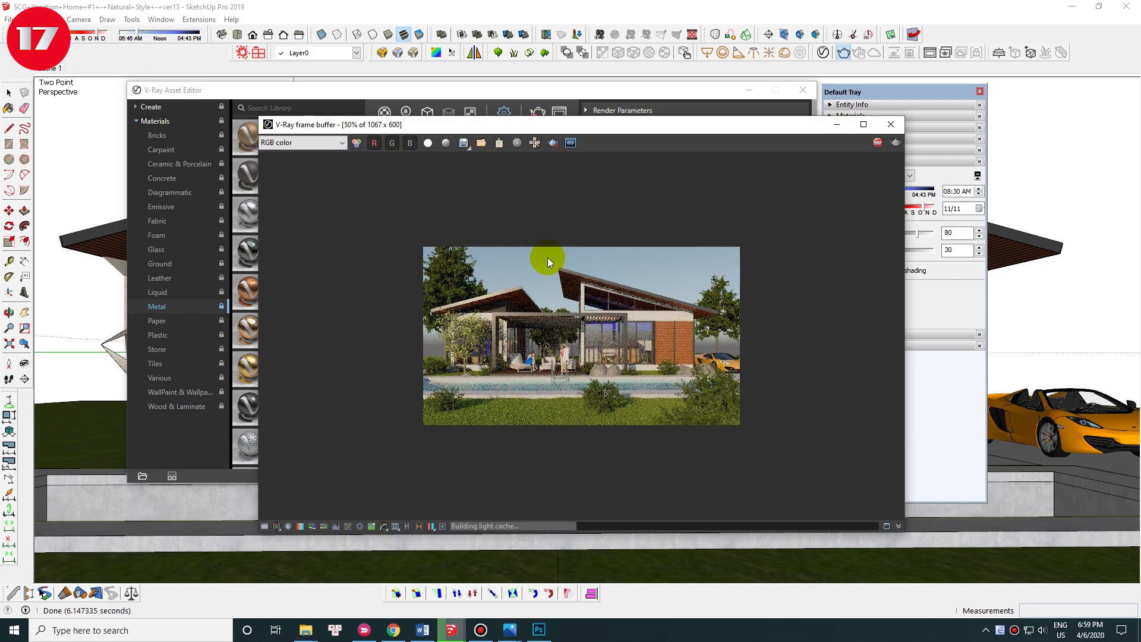
Step: Zoom in and out over the house render in the V-Ray Frame Buffer
scroll(584, 407, up, 3)
scroll(583, 408, down, 2)
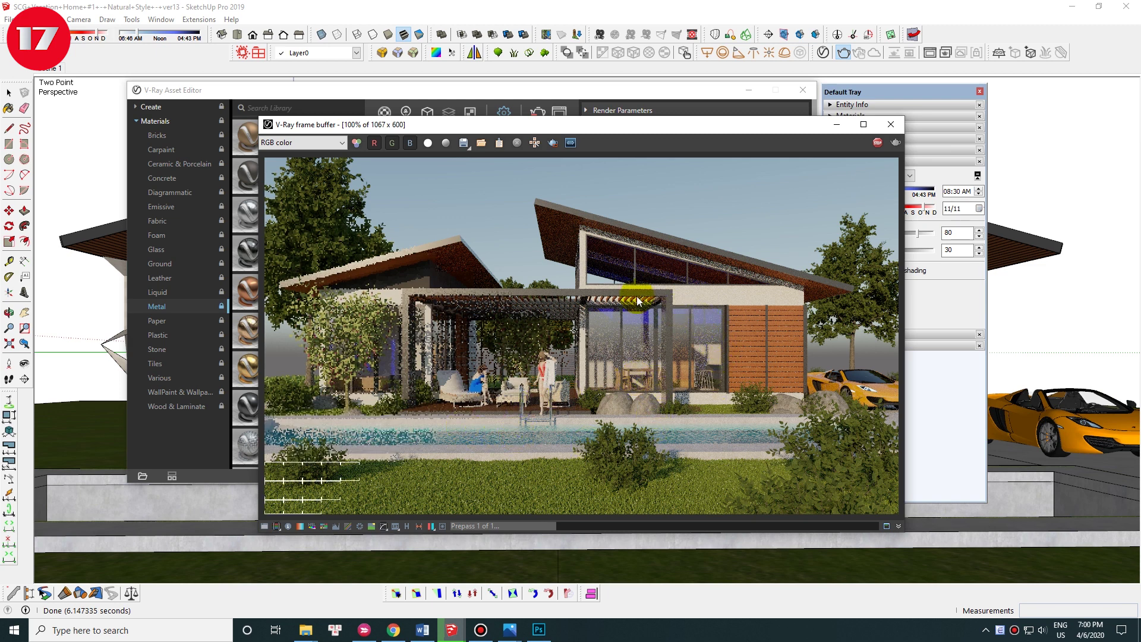
scroll(636, 309, up, 1)
scroll(643, 342, down, 1)
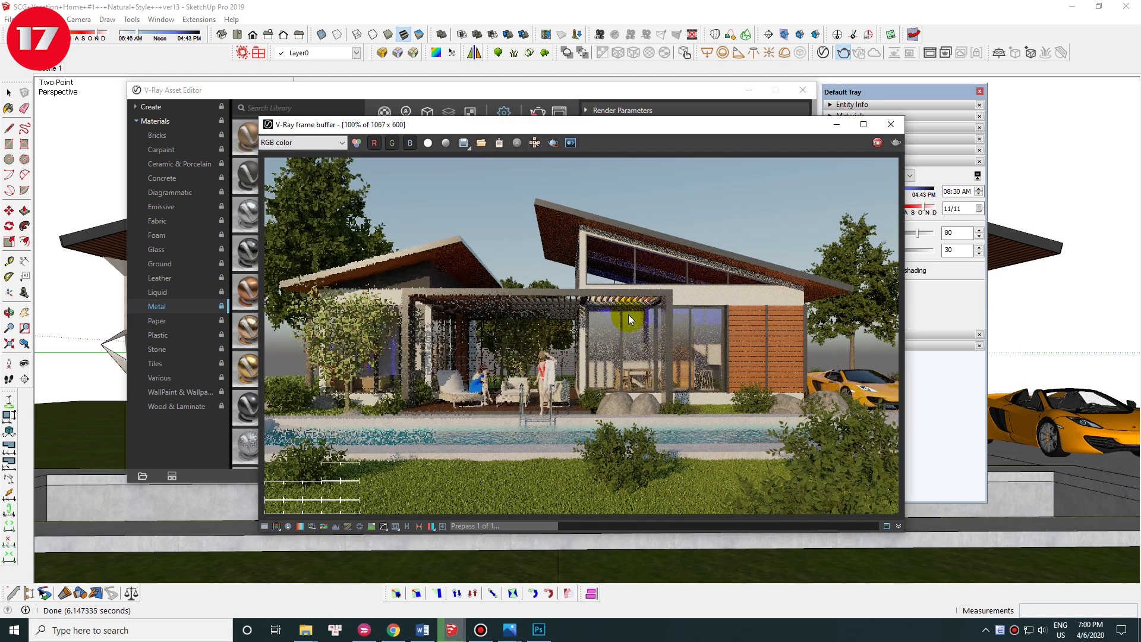
scroll(665, 392, down, 1)
scroll(693, 406, up, 1)
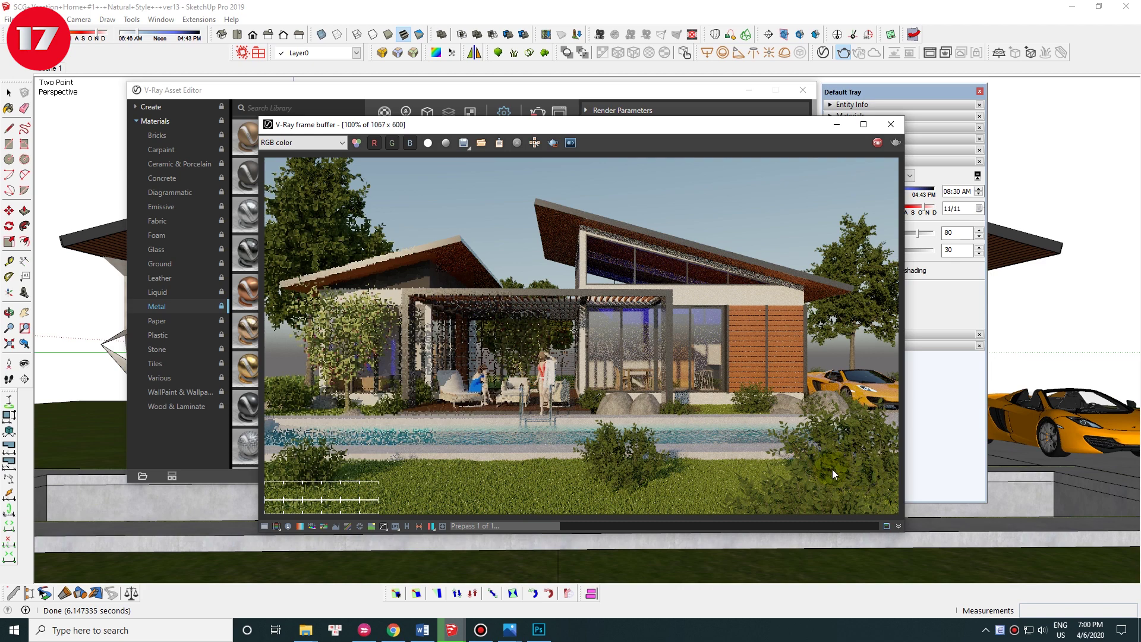
scroll(832, 474, down, 1)
scroll(754, 422, up, 1)
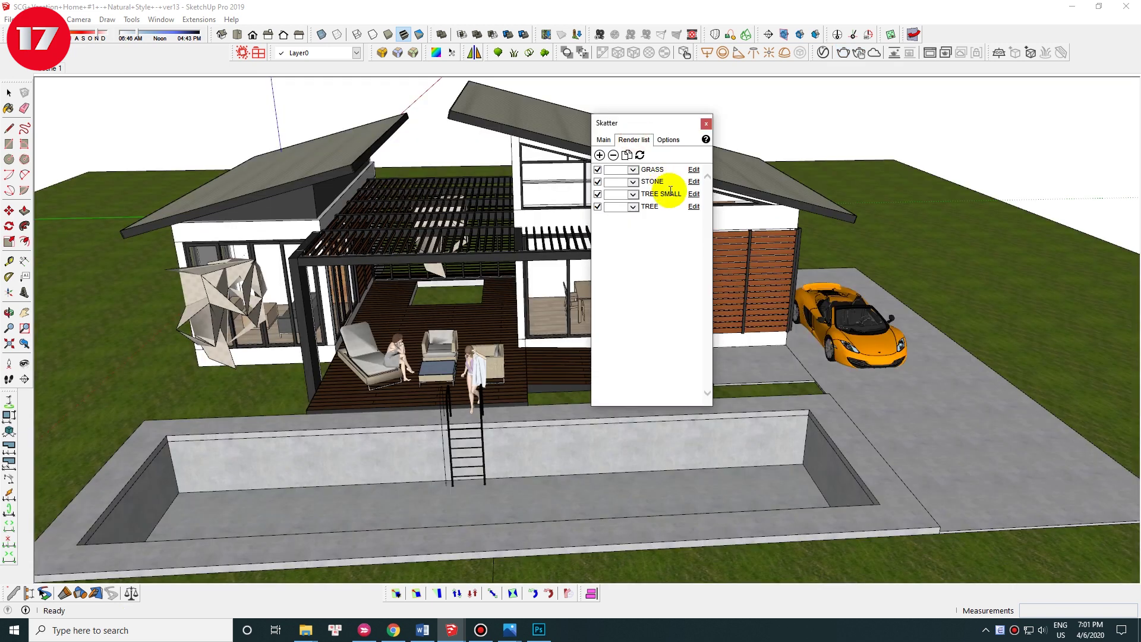
Step: Set the STONE scatter's X scale max to 50
click(693, 181)
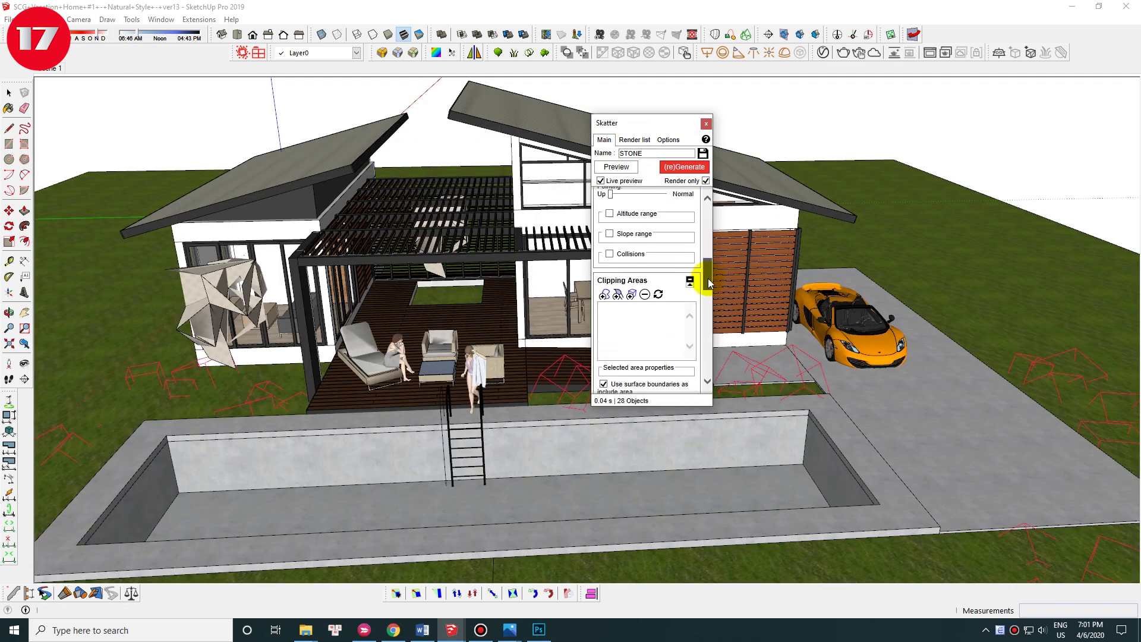
scroll(707, 279, down, 5)
text(50)
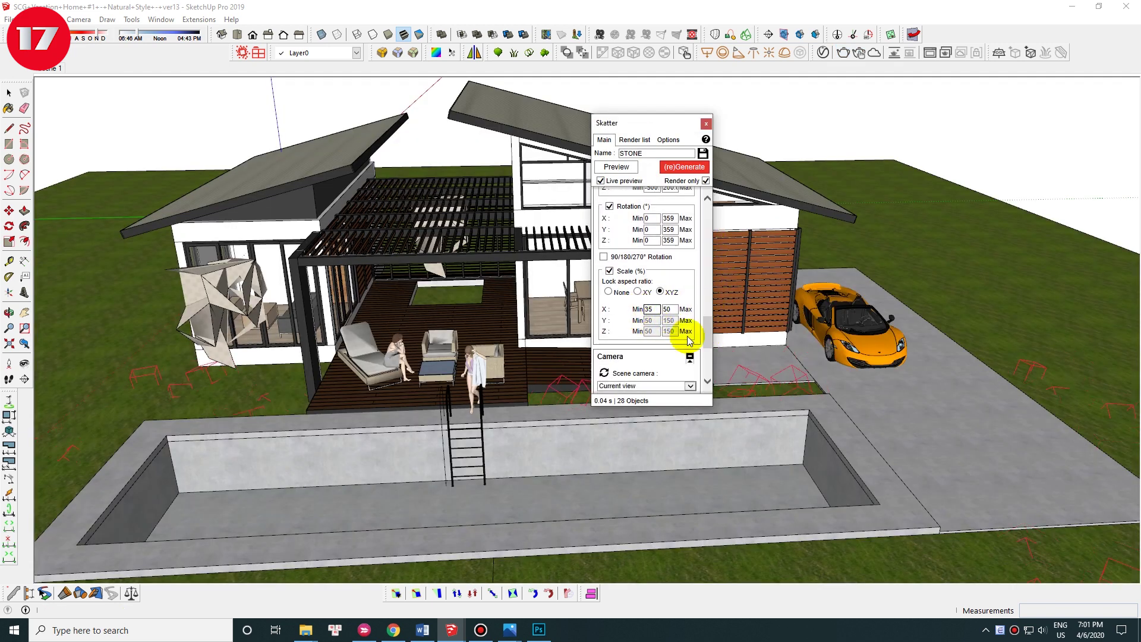
click(633, 140)
Step: Add a hand-picked points set to the TREE scatter and place two tree points on the lawn
click(693, 232)
scroll(389, 175, down, 3)
mouse_move(389, 173)
middle_down()
mouse_move(236, 127)
mouse_move(254, 69)
middle_up()
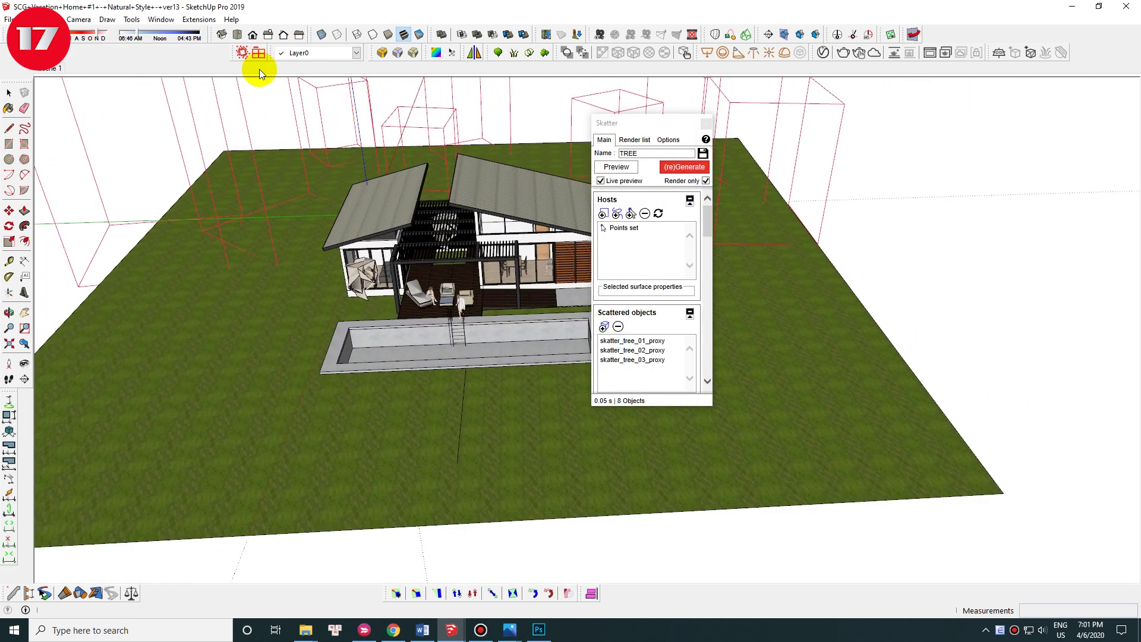
click(630, 213)
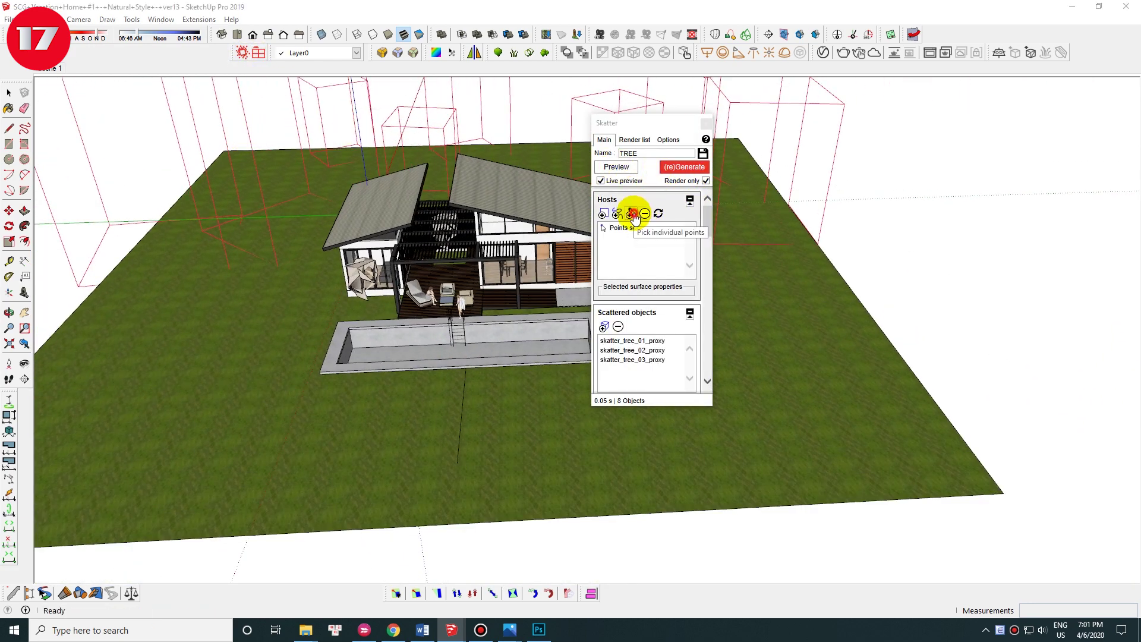
middle_drag(275, 461, 291, 429)
click(291, 429)
middle_drag(202, 387, 247, 407)
scroll(224, 420, up, 2)
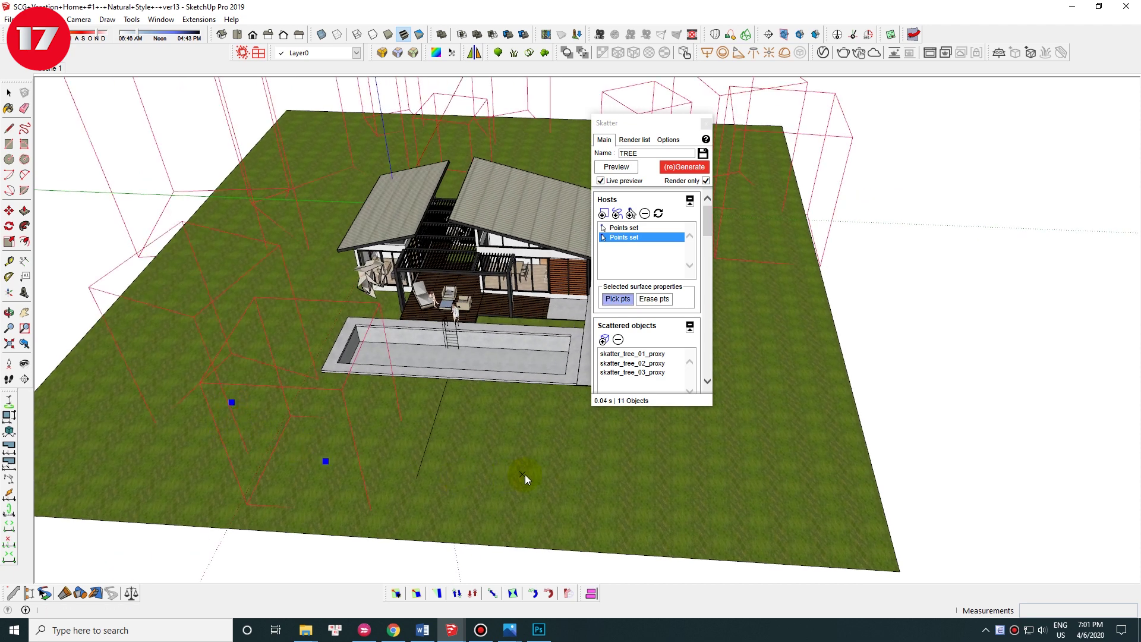
click(463, 461)
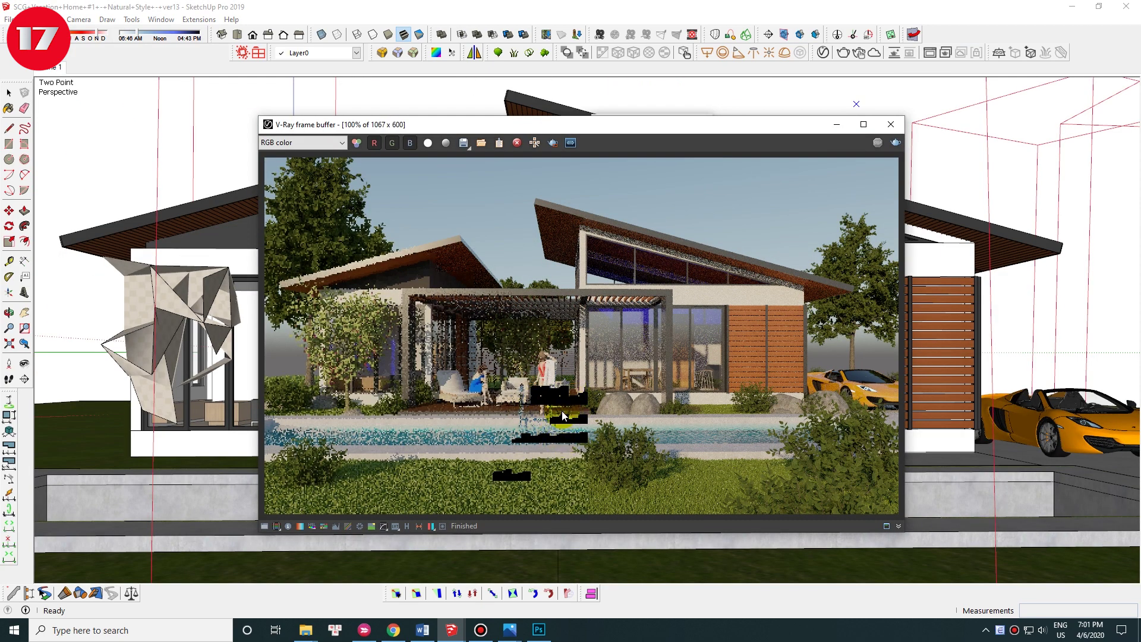
Step: Close the render window, use the current scene's context menu, and reopen the V-Ray render window
click(890, 124)
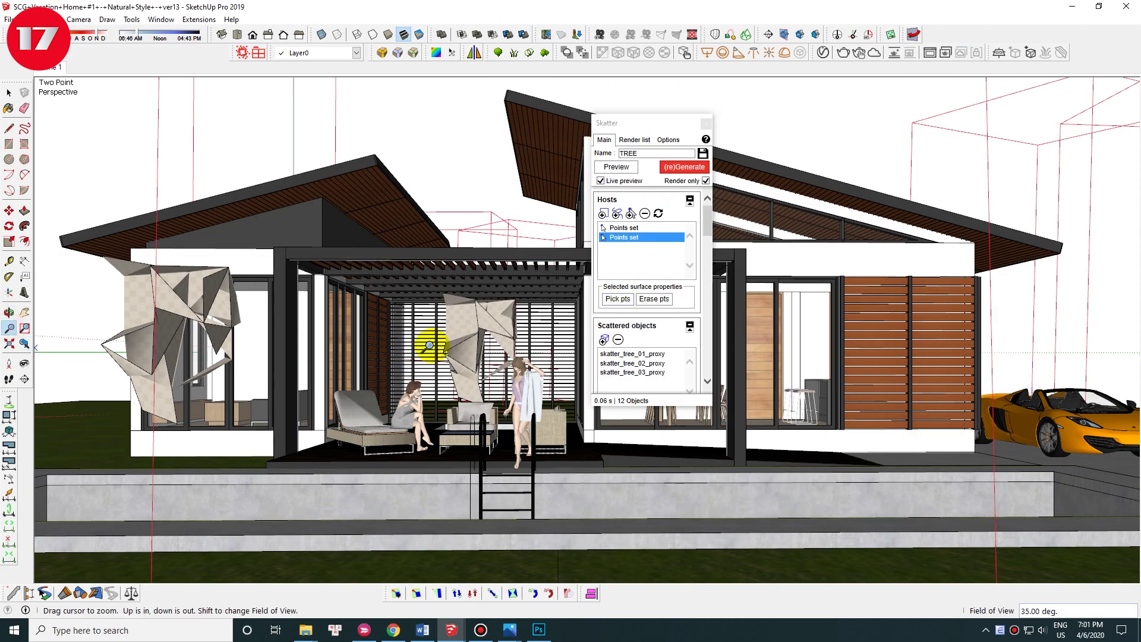
scroll(429, 331, up, 2)
scroll(433, 334, up, 2)
right_click(59, 68)
click(84, 114)
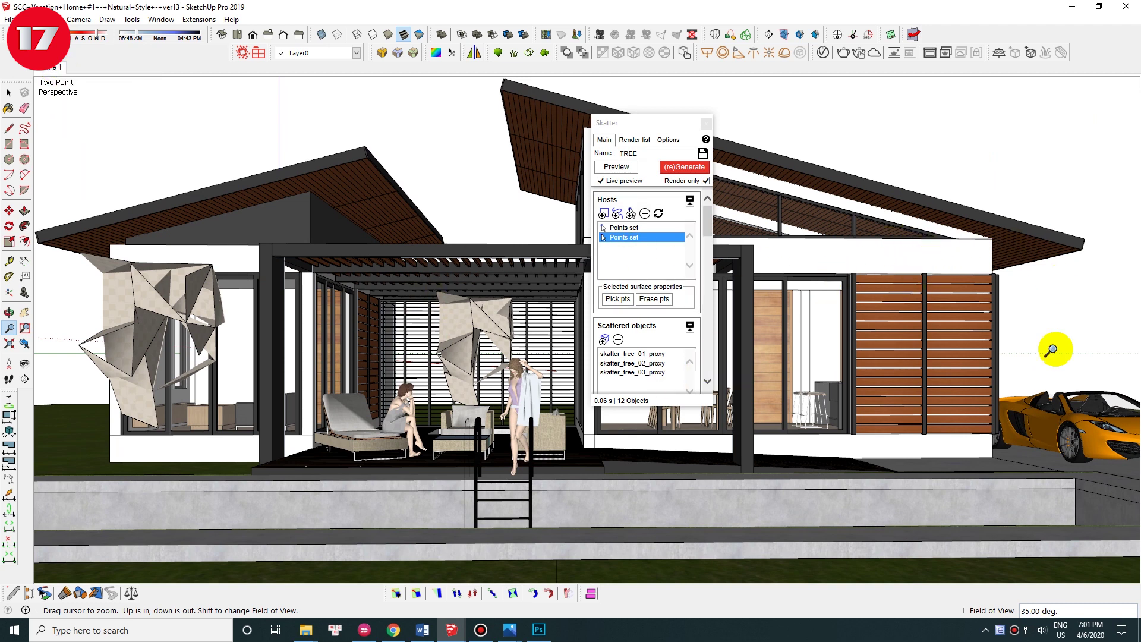
click(930, 52)
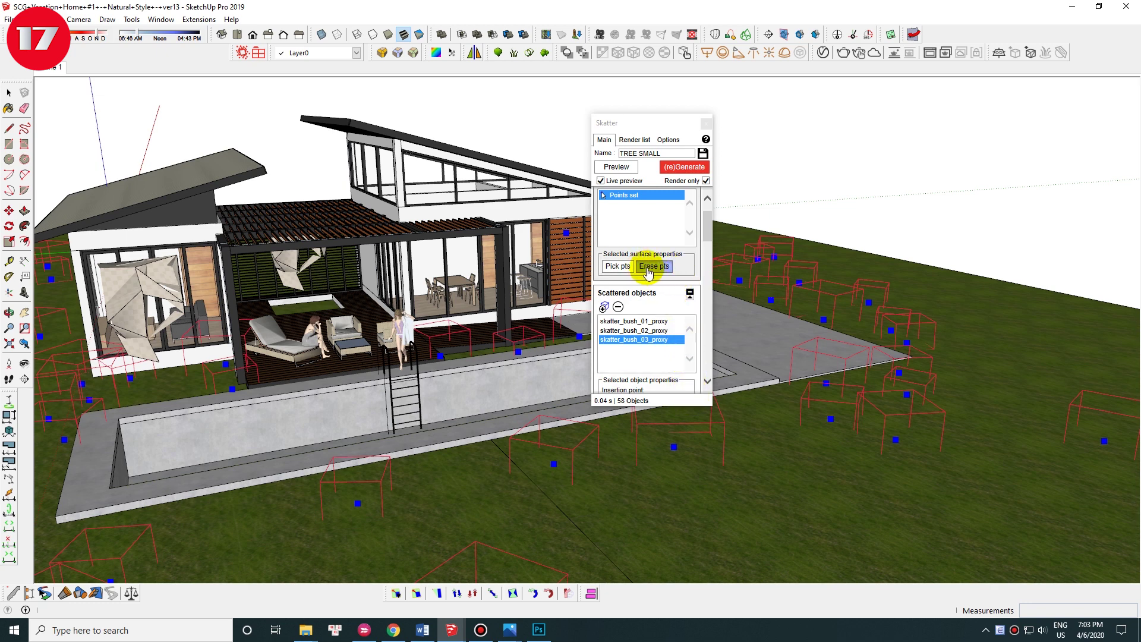
Step: Erase one bush point from TREE SMALL, regenerate it at 57 objects, and close Skatter
click(656, 267)
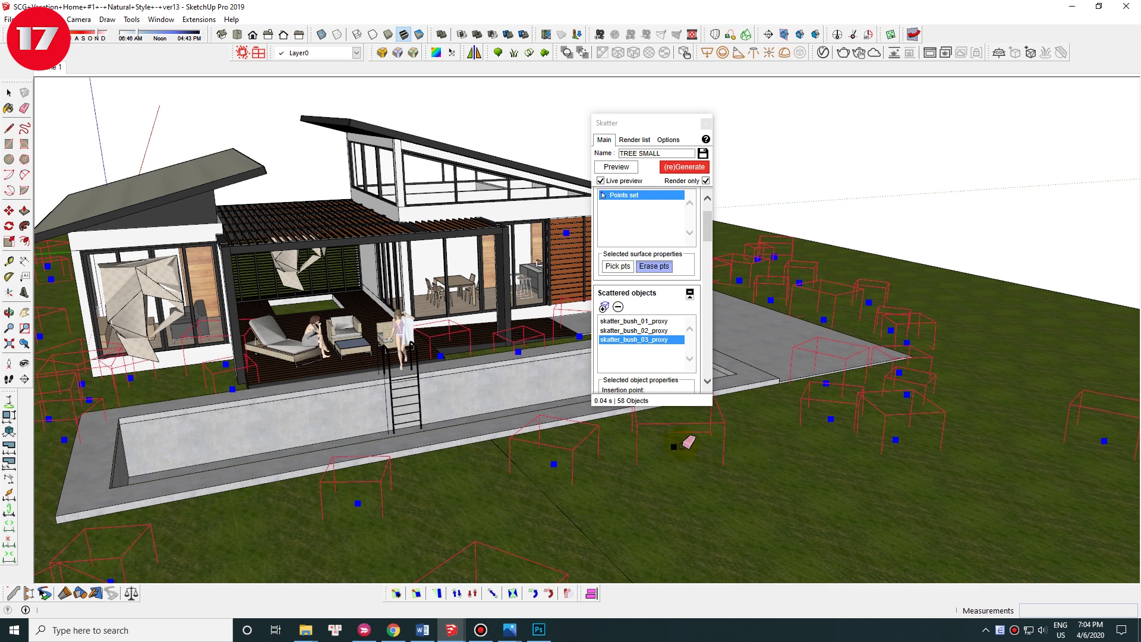
click(763, 341)
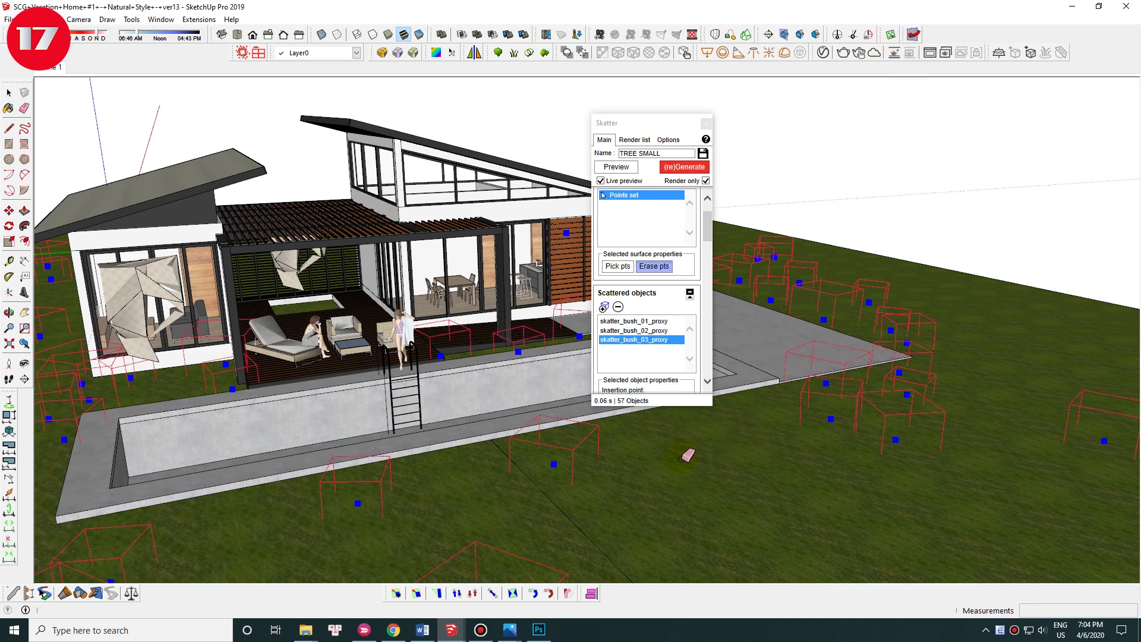
click(913, 35)
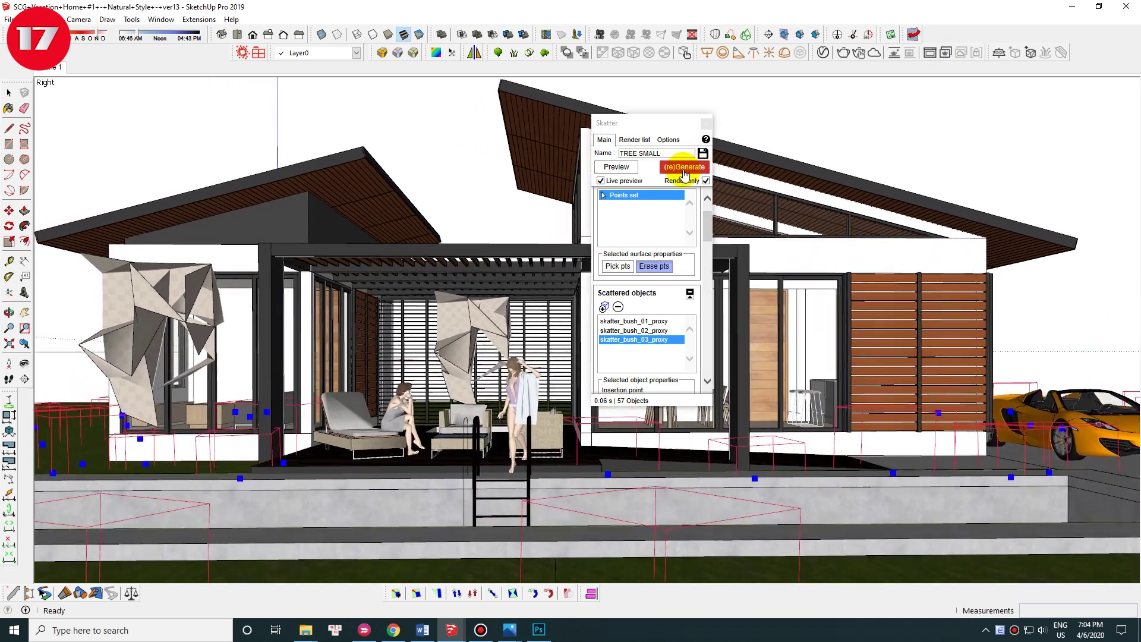
click(684, 171)
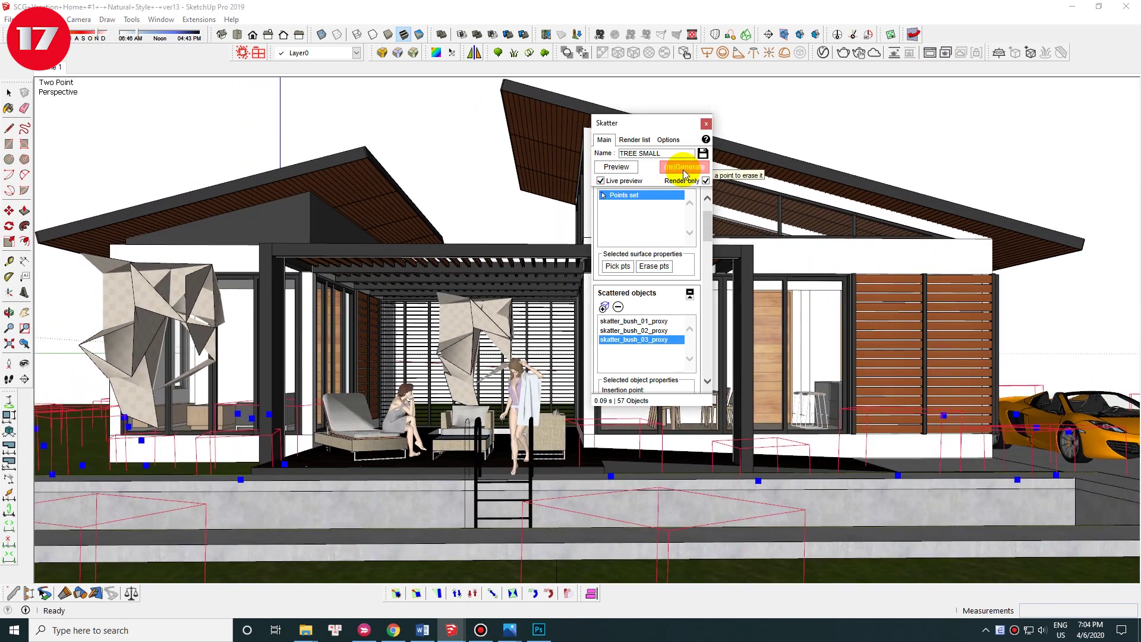
click(706, 124)
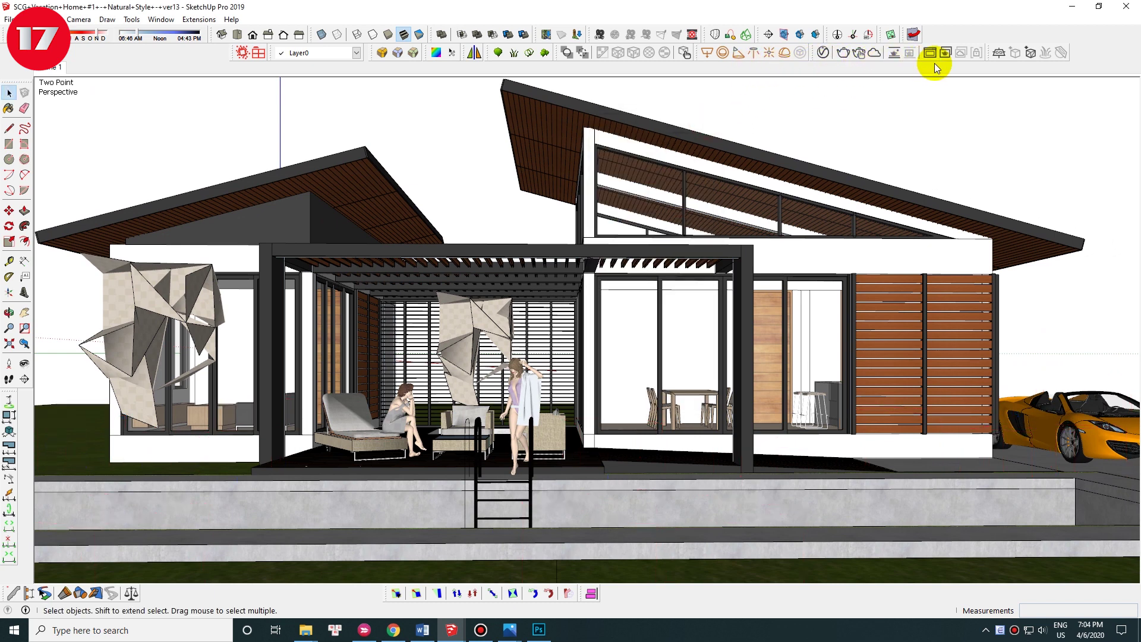
Step: Set the SunLight Turbidity to 2 and Ozone to 1
click(822, 52)
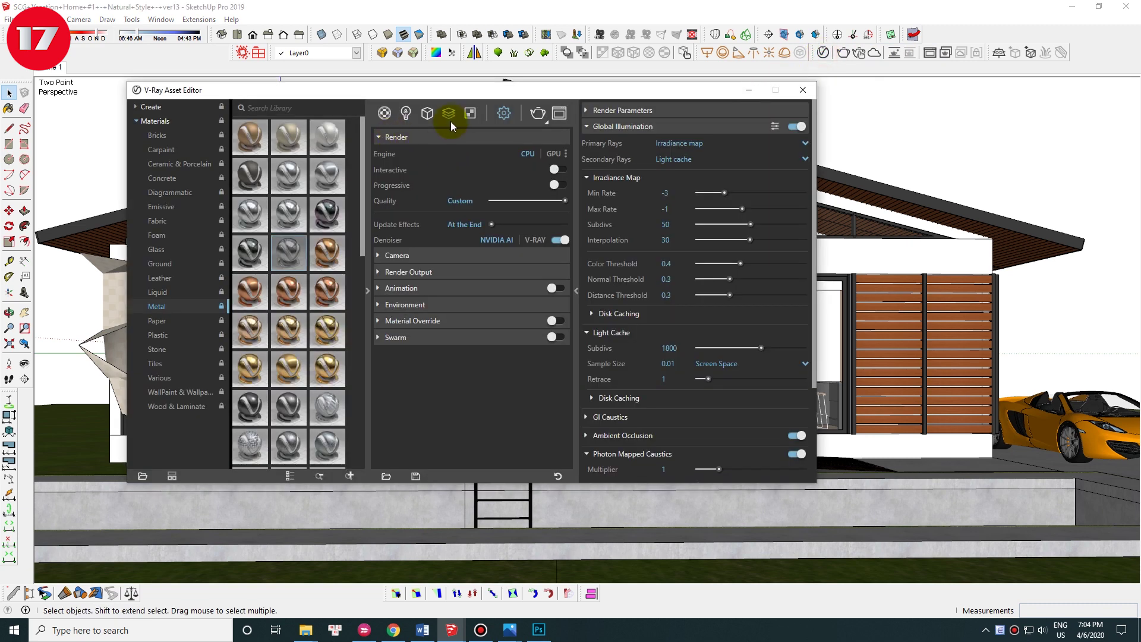
scroll(669, 387, up, 1)
text(2)
key(Return)
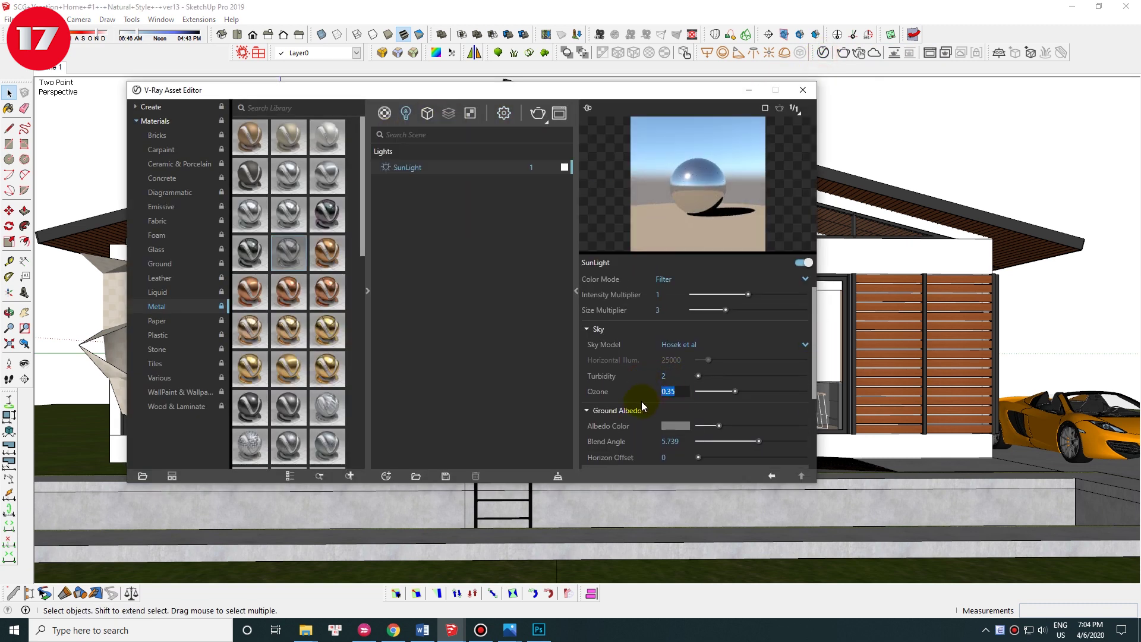
text(1)
key(Return)
scroll(814, 321, up, 3)
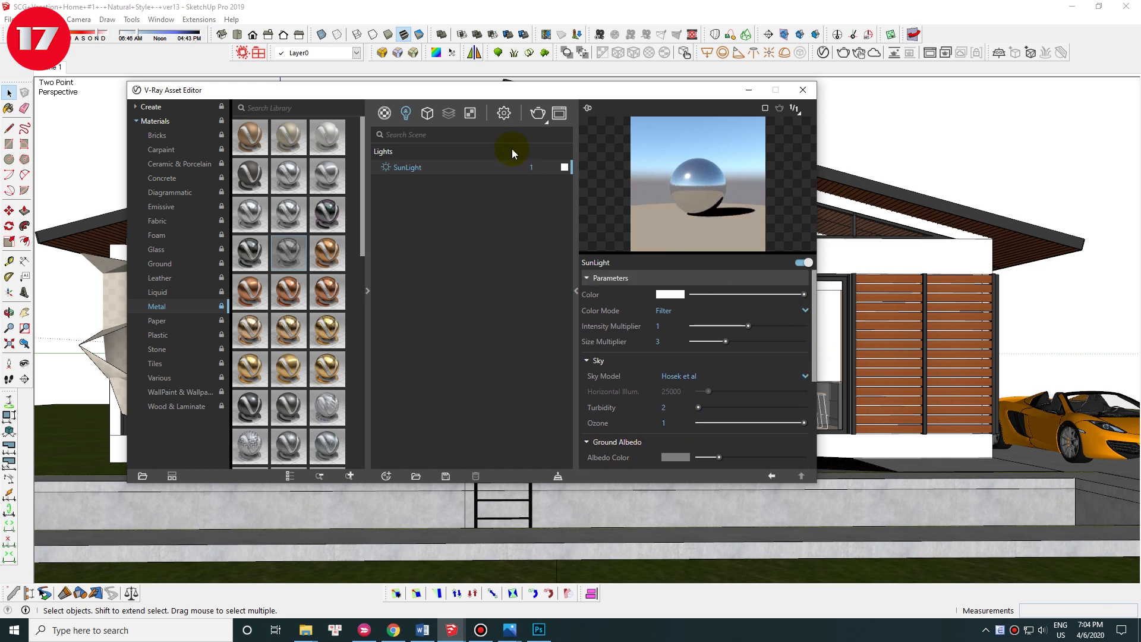
Step: Review the Environment Sky intensity and ozone settings, then render the scene
click(471, 114)
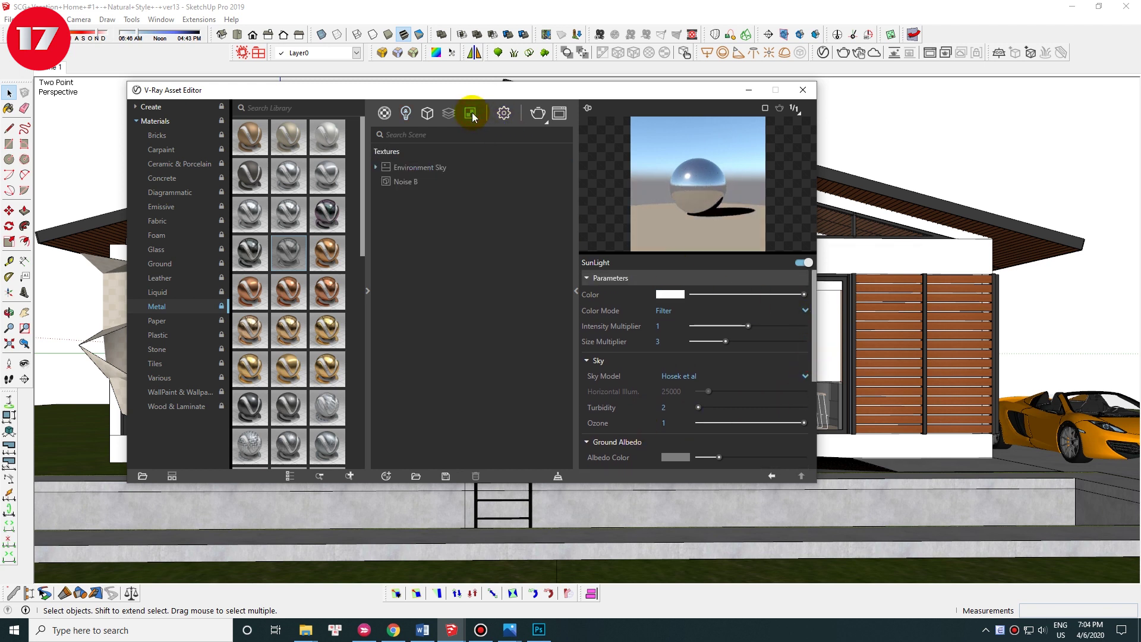
click(418, 167)
click(503, 115)
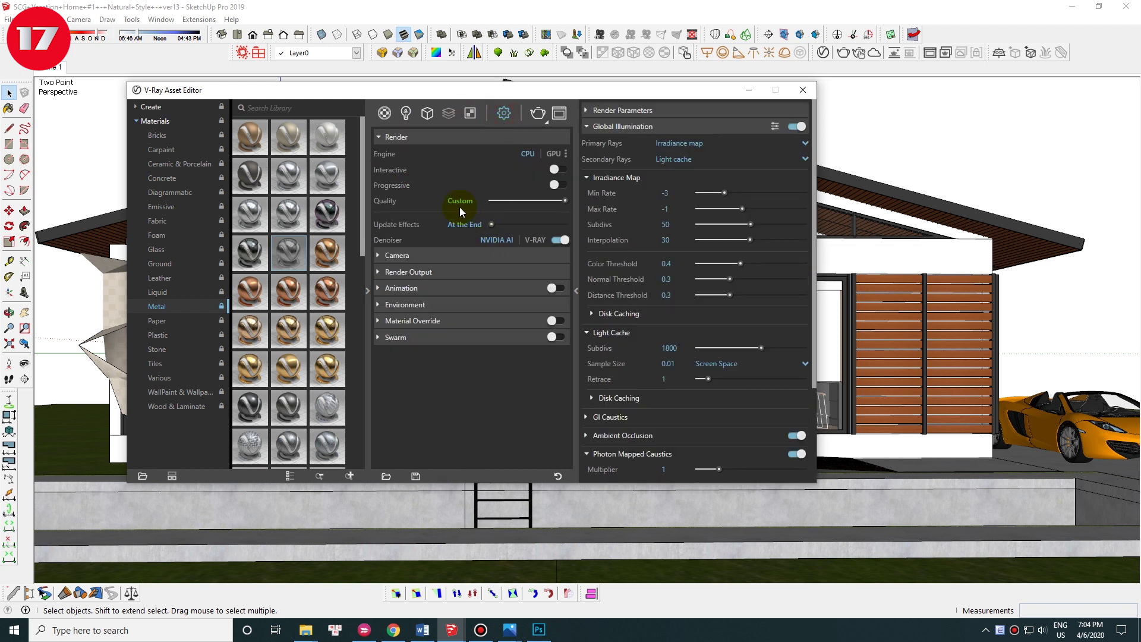
click(406, 305)
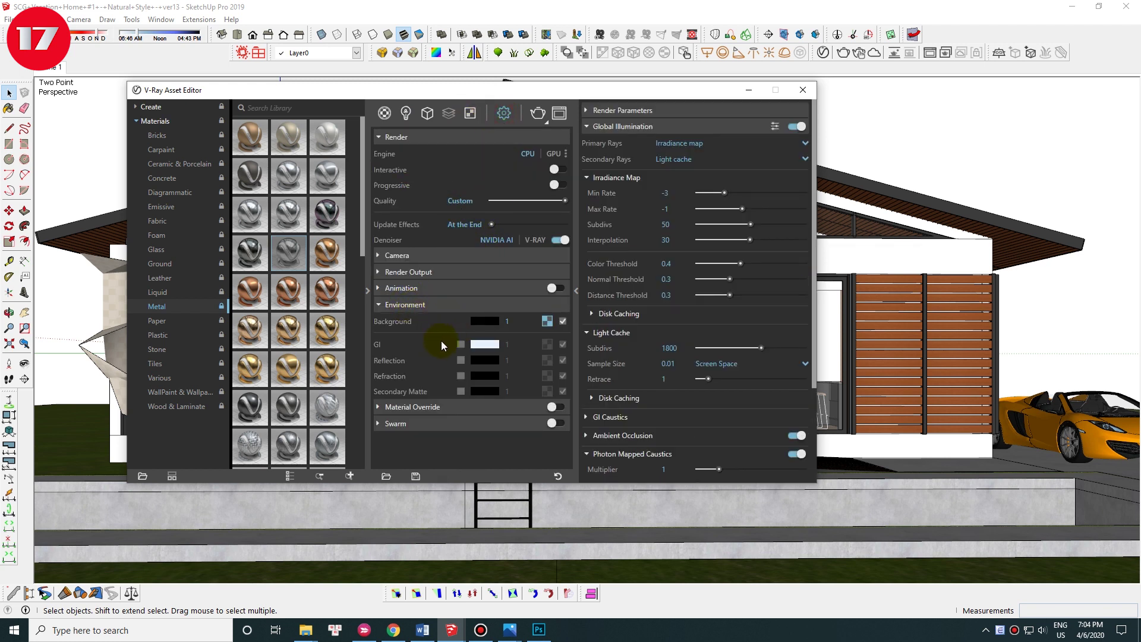
click(506, 320)
click(547, 321)
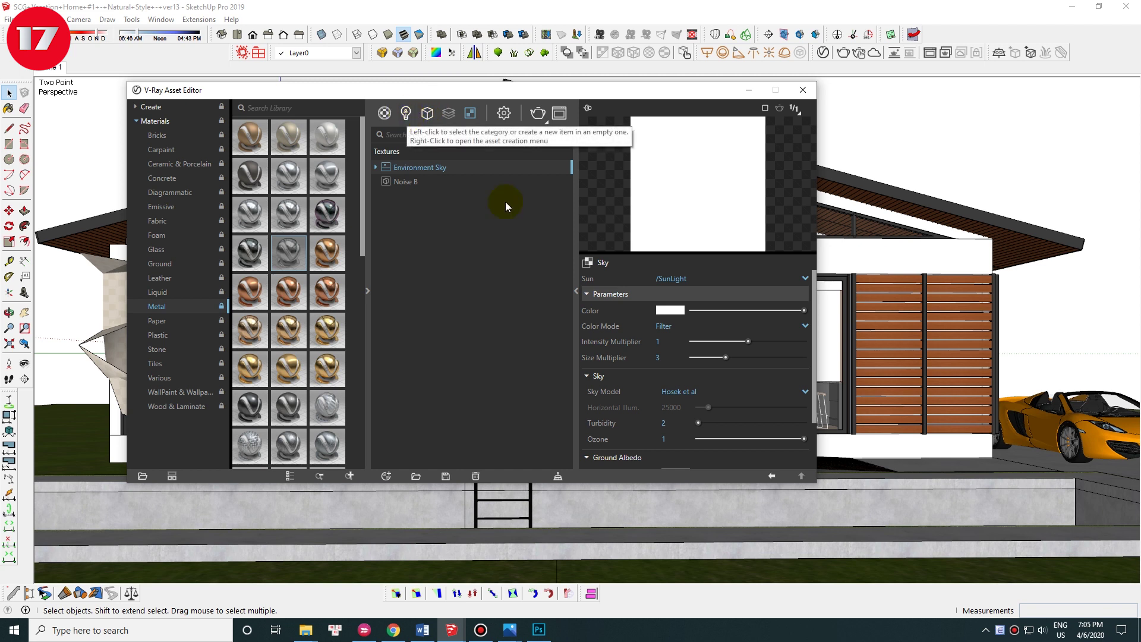
click(658, 341)
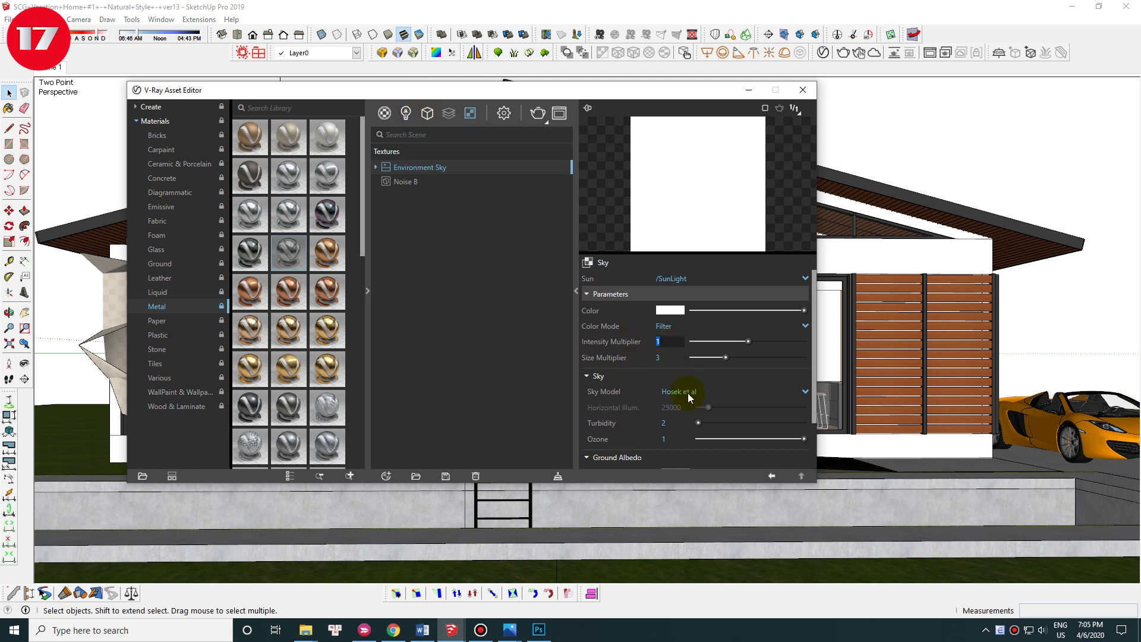
click(663, 423)
click(658, 340)
click(406, 112)
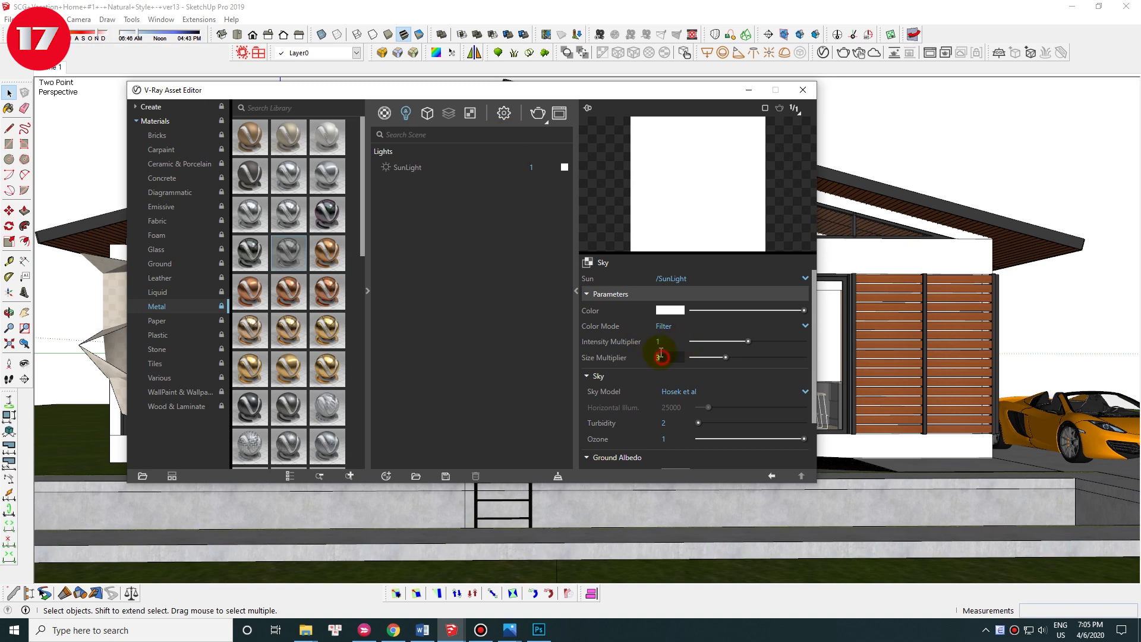
click(504, 113)
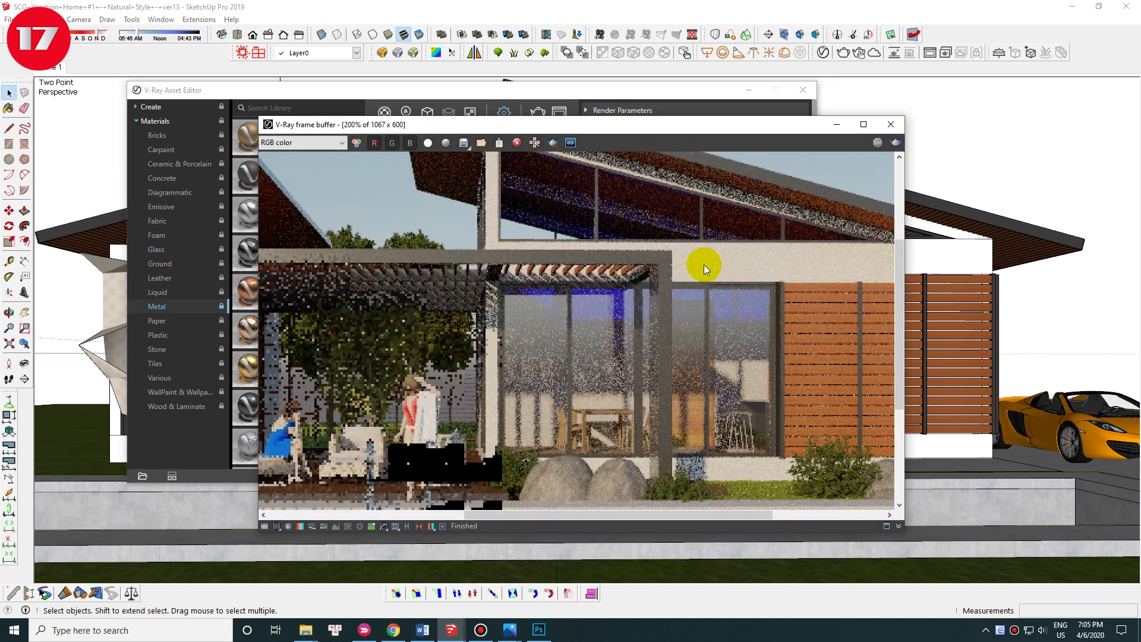
Step: Orbit to view the glass wall edge-on and bring up the V-Ray render
scroll(704, 265, down, 1)
scroll(744, 282, down, 1)
scroll(589, 240, down, 1)
scroll(444, 242, down, 1)
scroll(500, 326, up, 1)
scroll(485, 408, up, 1)
scroll(505, 393, down, 2)
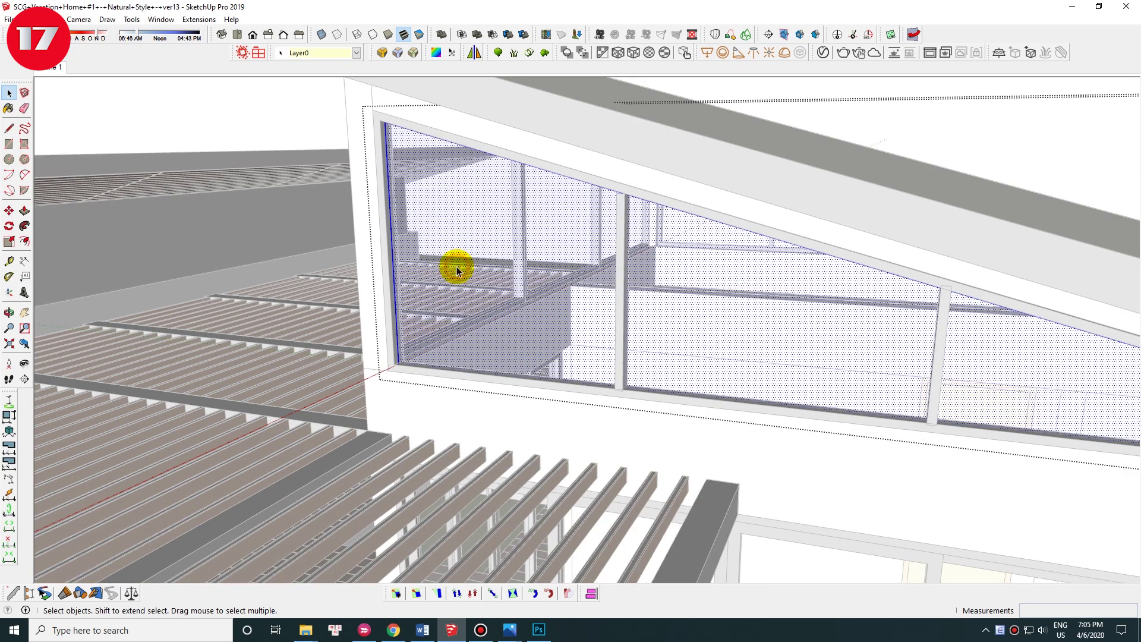
scroll(456, 271, up, 2)
scroll(441, 288, up, 3)
mouse_move(449, 260)
middle_down()
mouse_move(185, 385)
mouse_move(316, 402)
mouse_move(293, 247)
mouse_move(369, 266)
mouse_move(473, 339)
mouse_move(624, 222)
middle_up()
key(space)
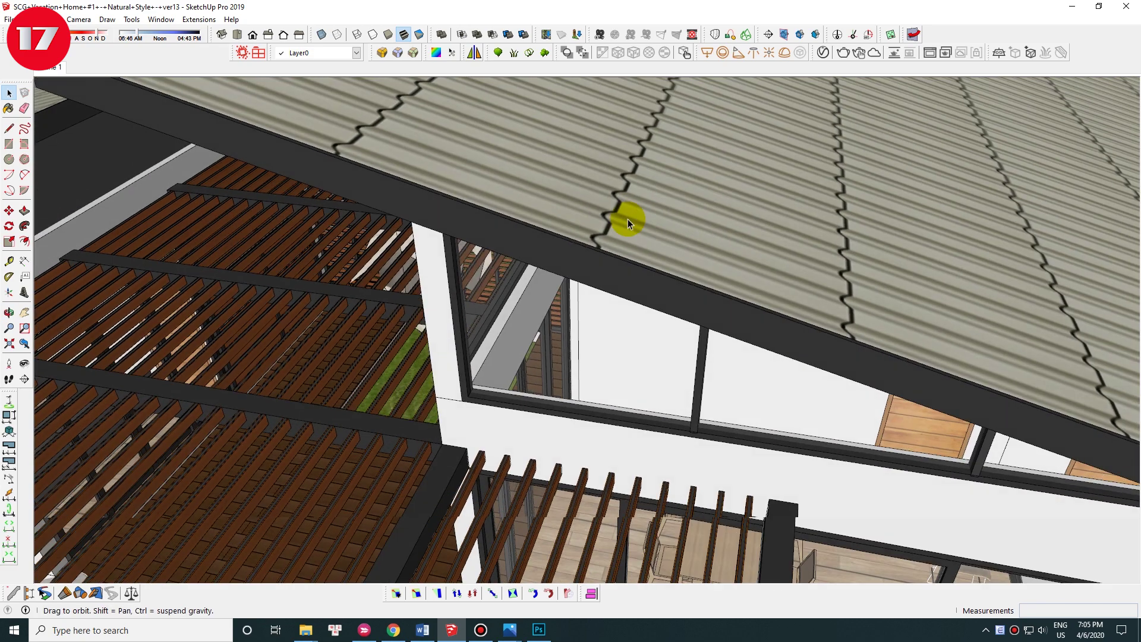
click(929, 53)
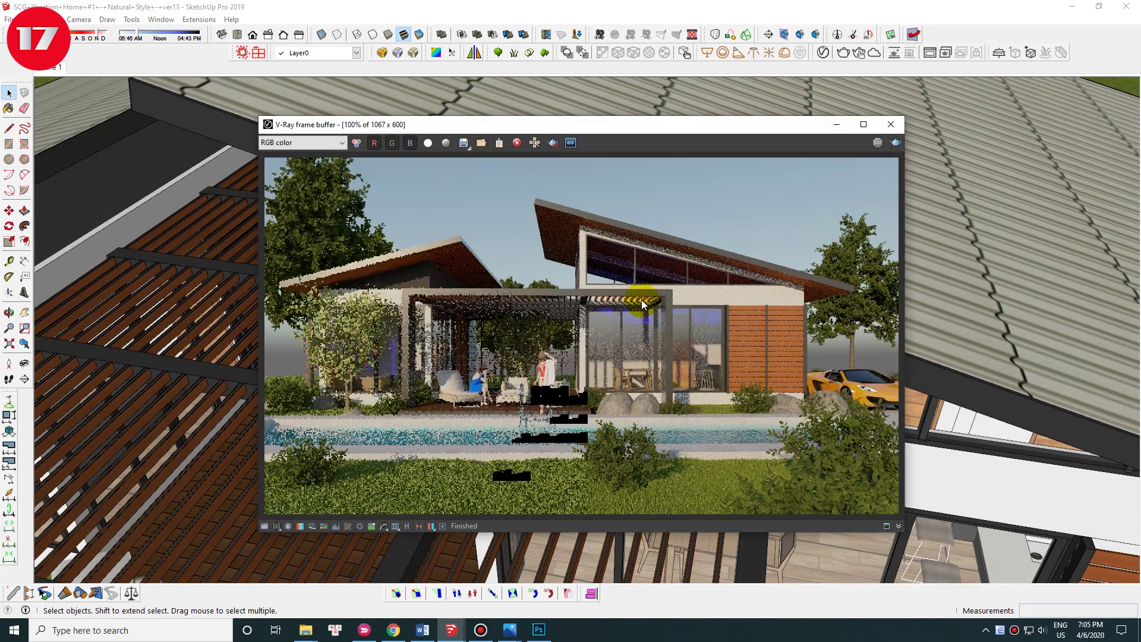
Step: Push/Pull the glass wall face to thicken it
mouse_move(671, 297)
middle_down()
mouse_move(555, 319)
mouse_move(507, 287)
mouse_move(547, 247)
mouse_move(548, 420)
mouse_move(410, 327)
mouse_move(407, 441)
mouse_move(420, 440)
mouse_move(412, 402)
mouse_move(644, 268)
mouse_move(680, 290)
mouse_move(534, 365)
mouse_move(606, 338)
middle_up()
scroll(552, 242, up, 5)
click(551, 240)
key(p)
click(408, 382)
key(space)
Step: Orbit around the window frame to inspect it from several angles
scroll(483, 303, up, 5)
scroll(836, 291, up, 3)
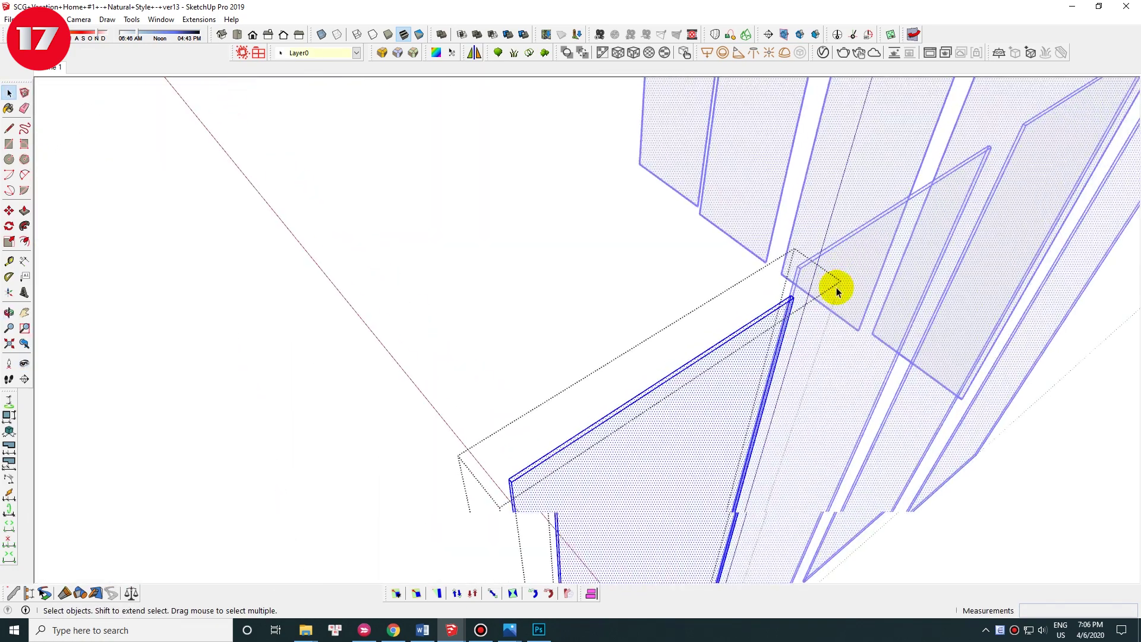
scroll(739, 403, down, 3)
middle_drag(738, 402, 827, 262)
scroll(792, 310, down, 4)
mouse_move(792, 310)
middle_down()
mouse_move(752, 334)
mouse_move(639, 333)
mouse_move(682, 313)
mouse_move(838, 315)
mouse_move(300, 323)
middle_up()
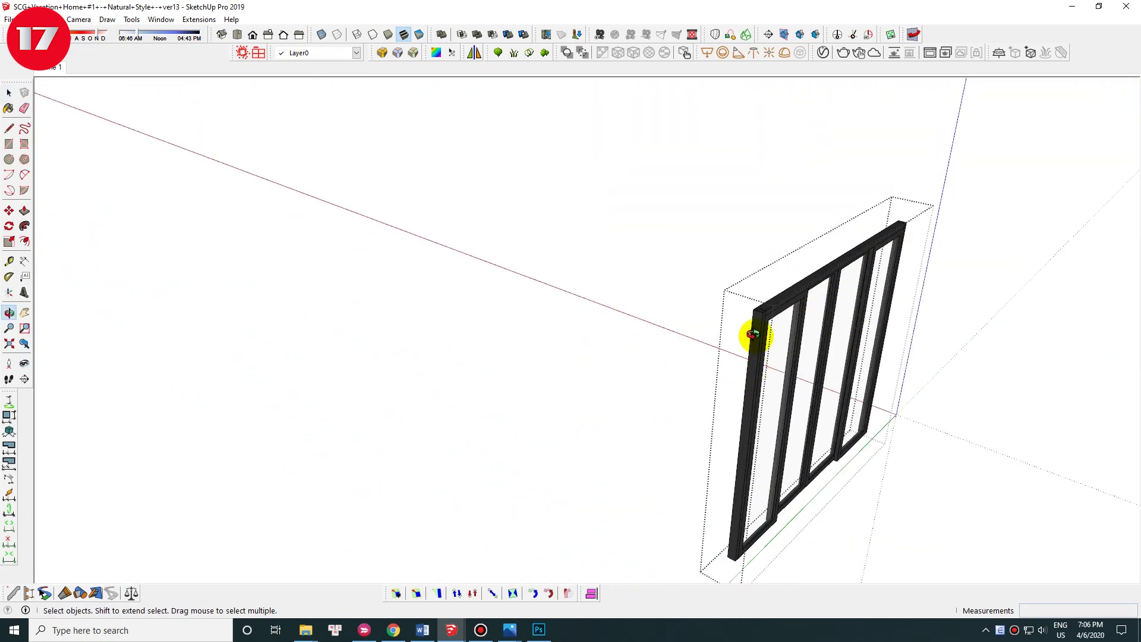
scroll(752, 334, down, 5)
scroll(622, 277, up, 5)
Step: Select the wall face for Push/Pull, then start a new render of the front view
click(621, 277)
scroll(774, 460, up, 2)
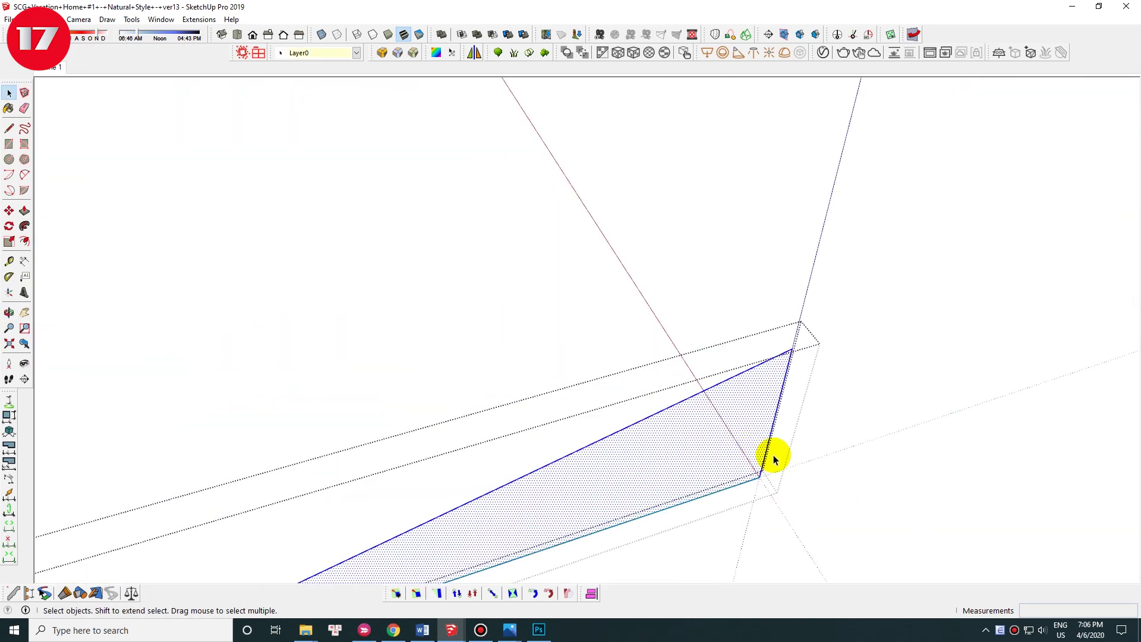
scroll(774, 459, up, 2)
scroll(740, 384, down, 1)
key(p)
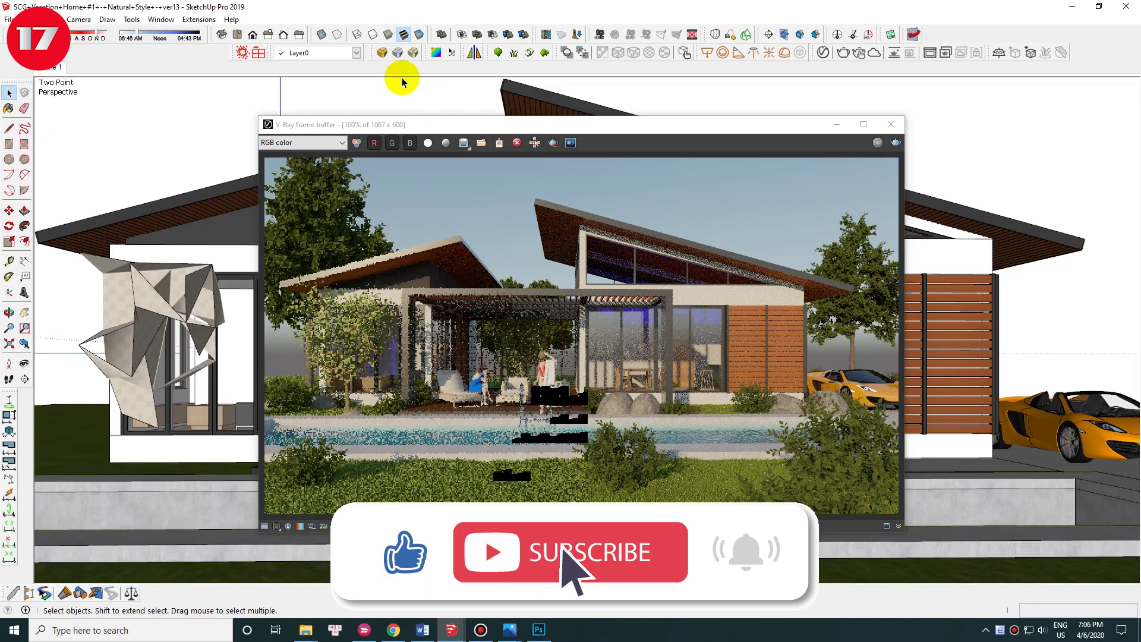
click(537, 112)
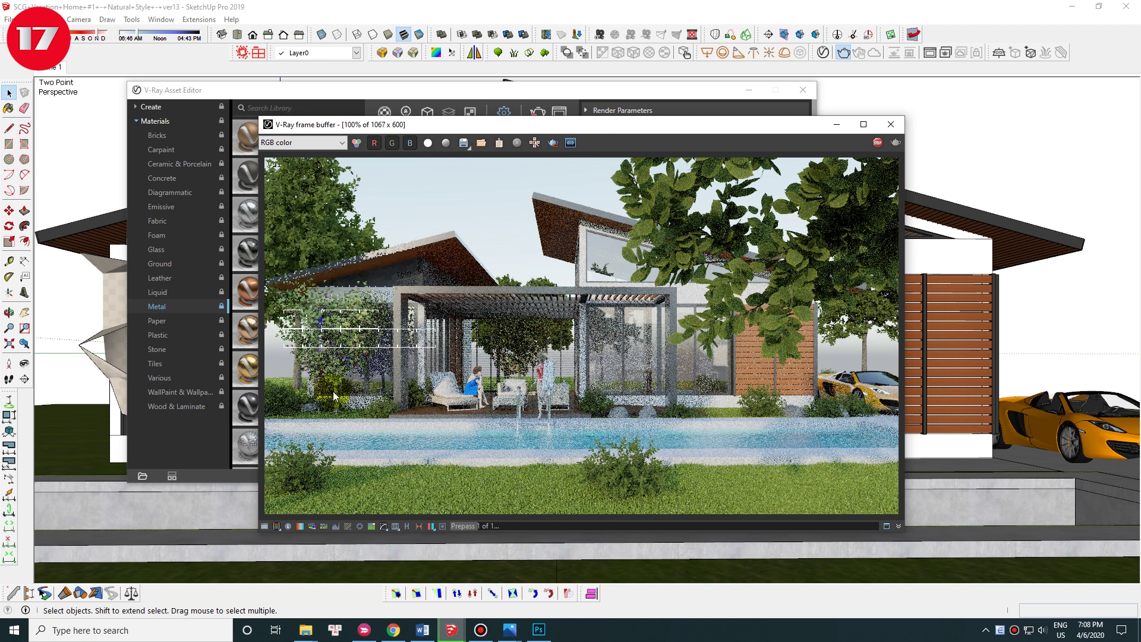
Step: Let the progressive render of the house front, trees and pool refine
drag(792, 216, 763, 186)
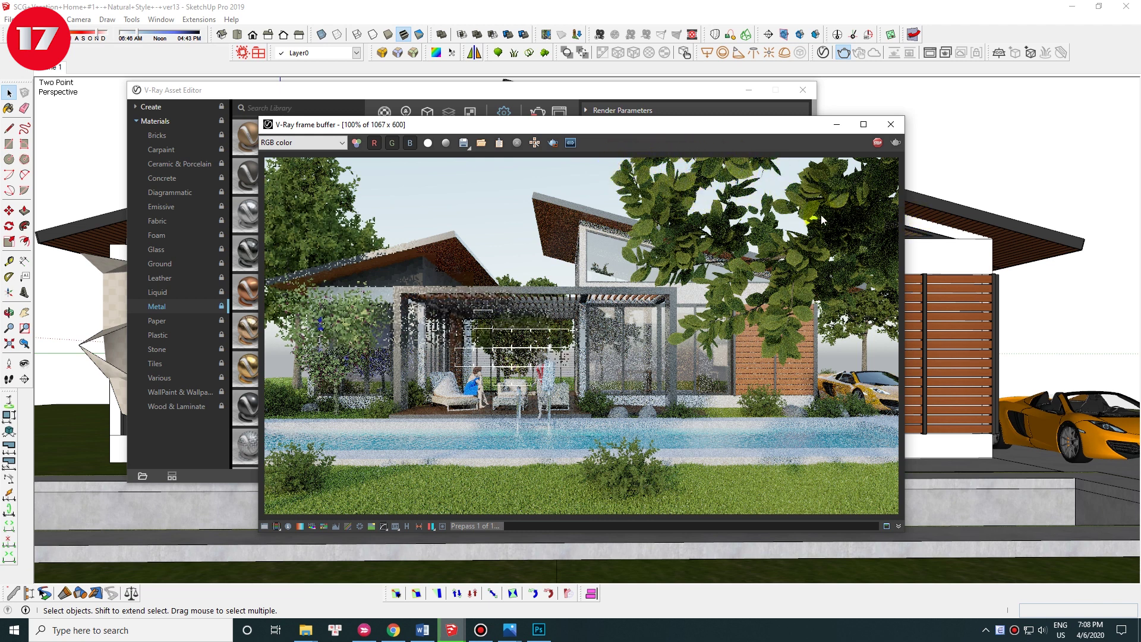
Step: Close the render settings and finished preview, then reframe the house front view
click(537, 113)
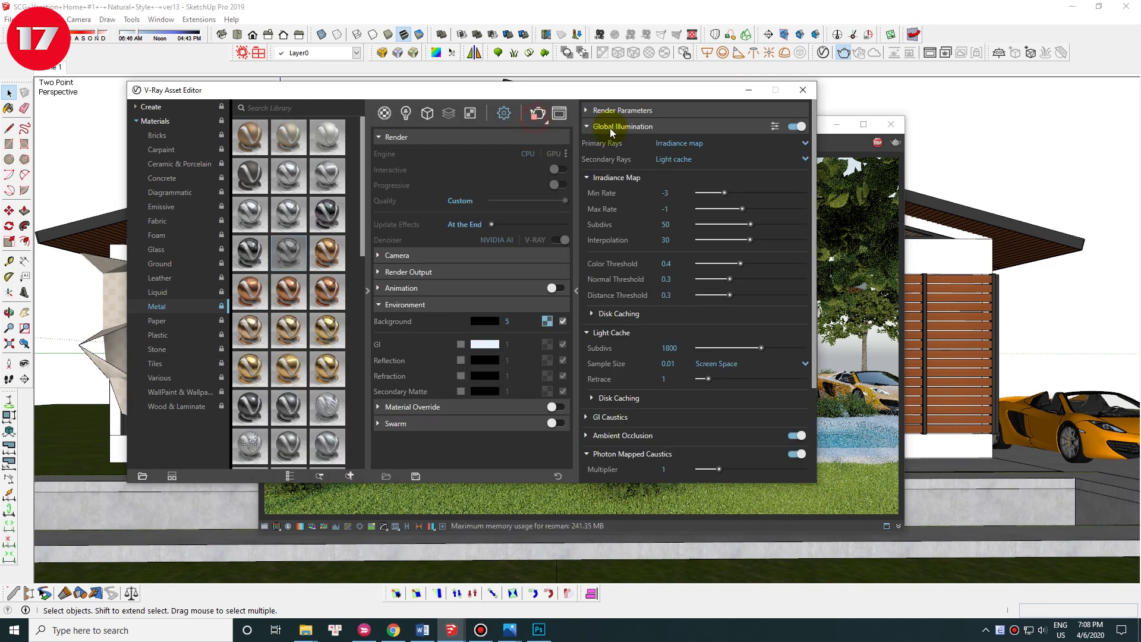
click(802, 90)
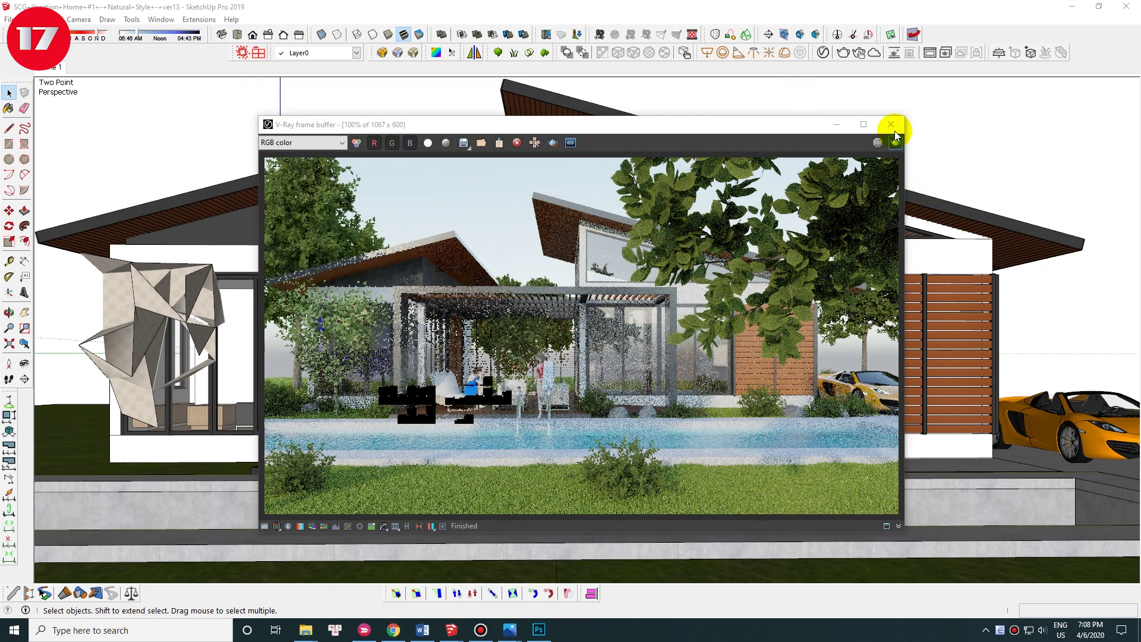
click(890, 123)
scroll(649, 191, down, 5)
middle_drag(591, 214, 628, 294)
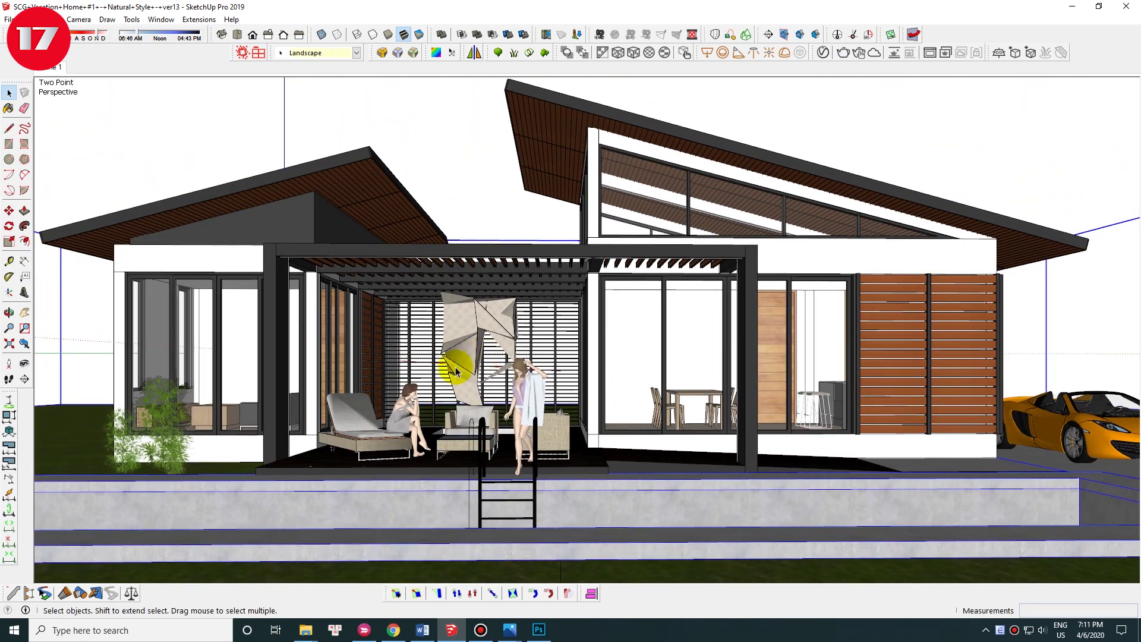
click(481, 202)
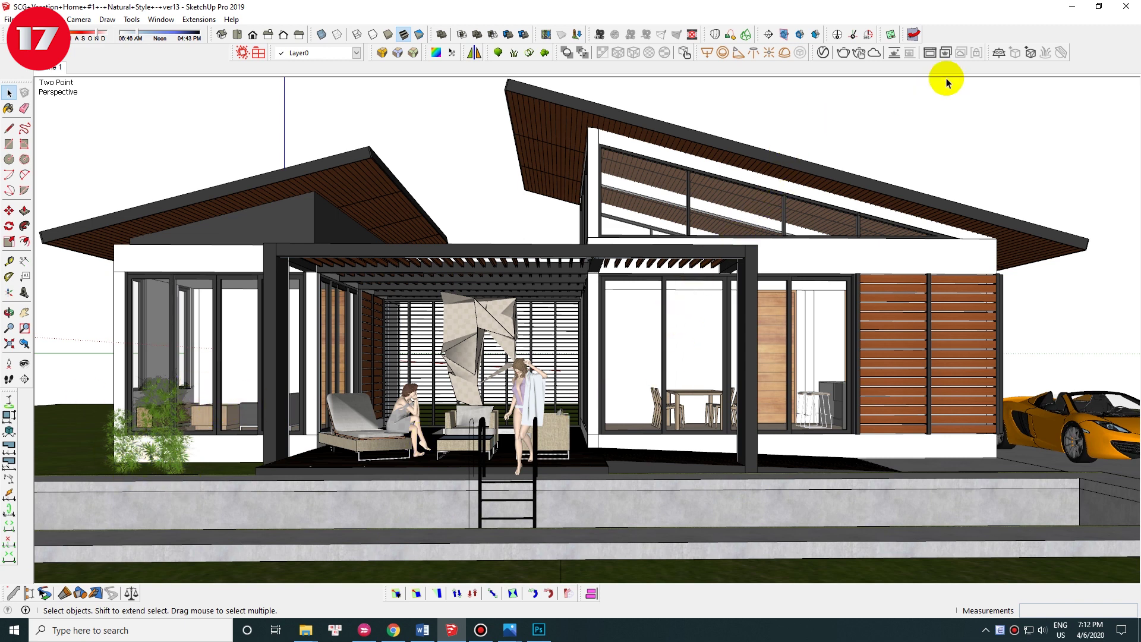
Step: Set the SunLight's sky Ozone to 0.35 in the V-Ray Asset Editor
click(929, 52)
click(406, 113)
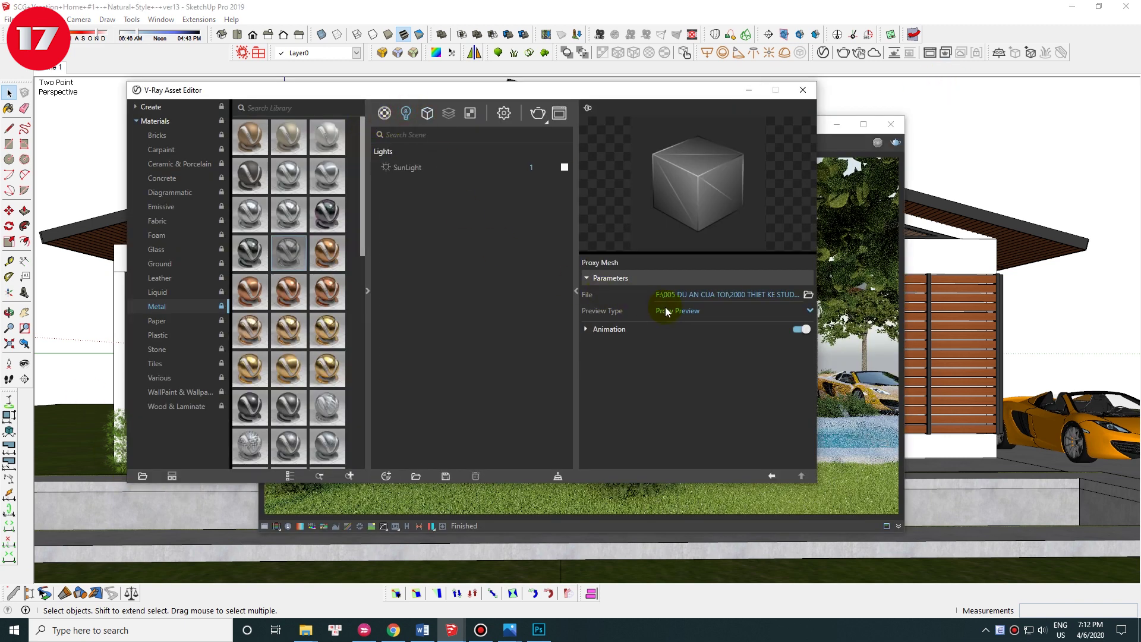
click(412, 168)
text(0.3)
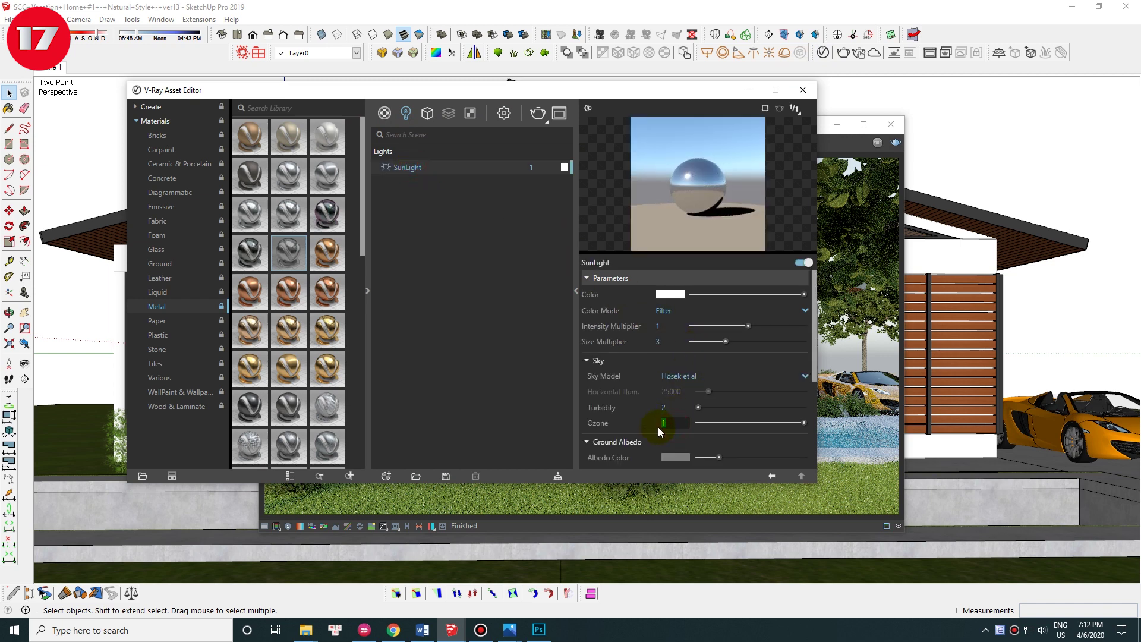
text(5)
key(Return)
click(803, 90)
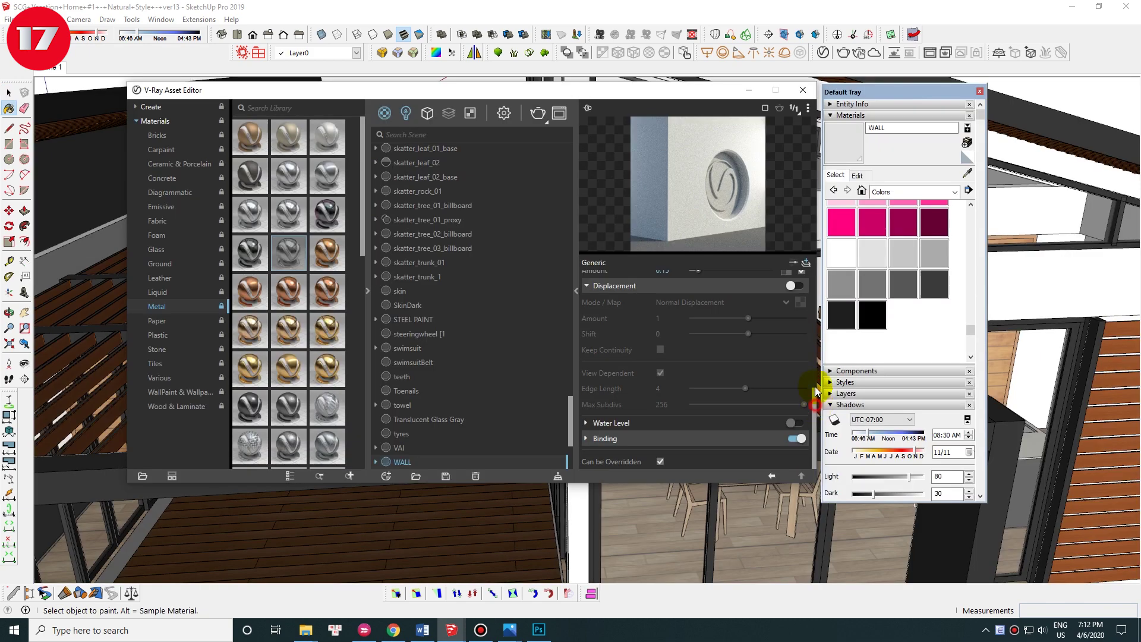
Step: Open the WALL material's Diffuse colour and start a new V-Ray render
drag(815, 389, 740, 296)
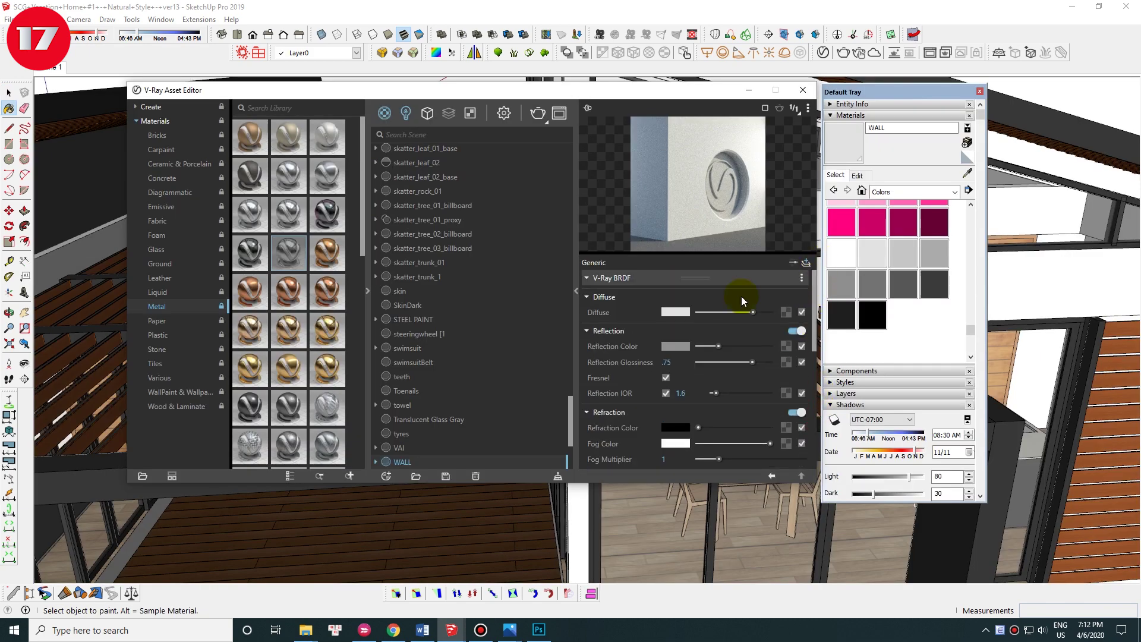
click(672, 313)
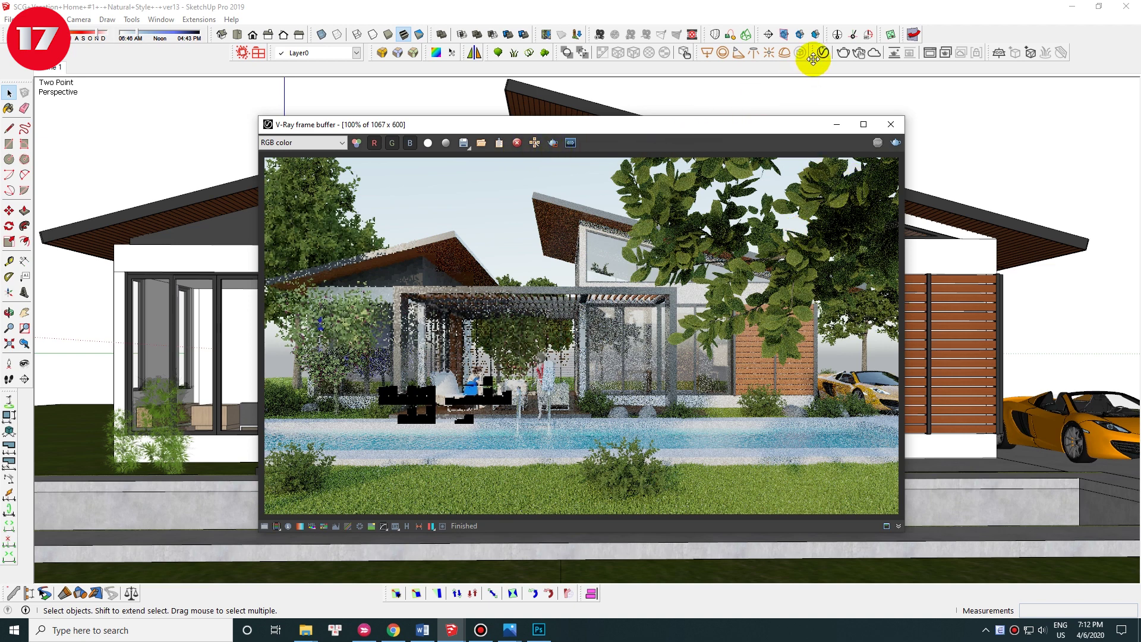
click(843, 52)
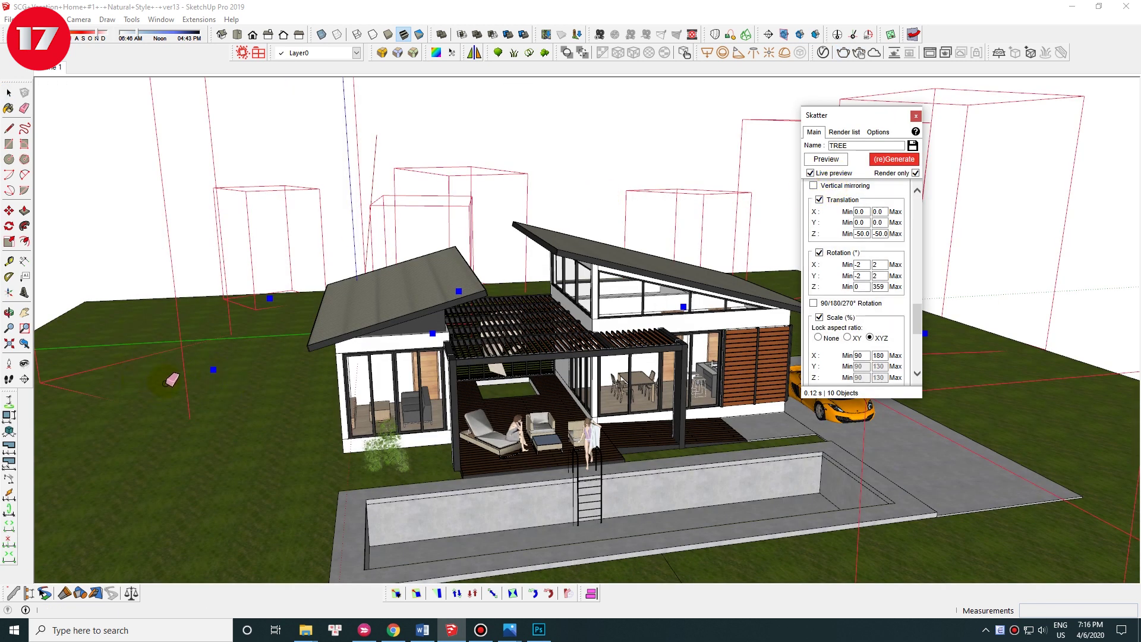
Step: Erase two tree placement points on the lawn and pick one new TREE point
click(210, 381)
click(839, 207)
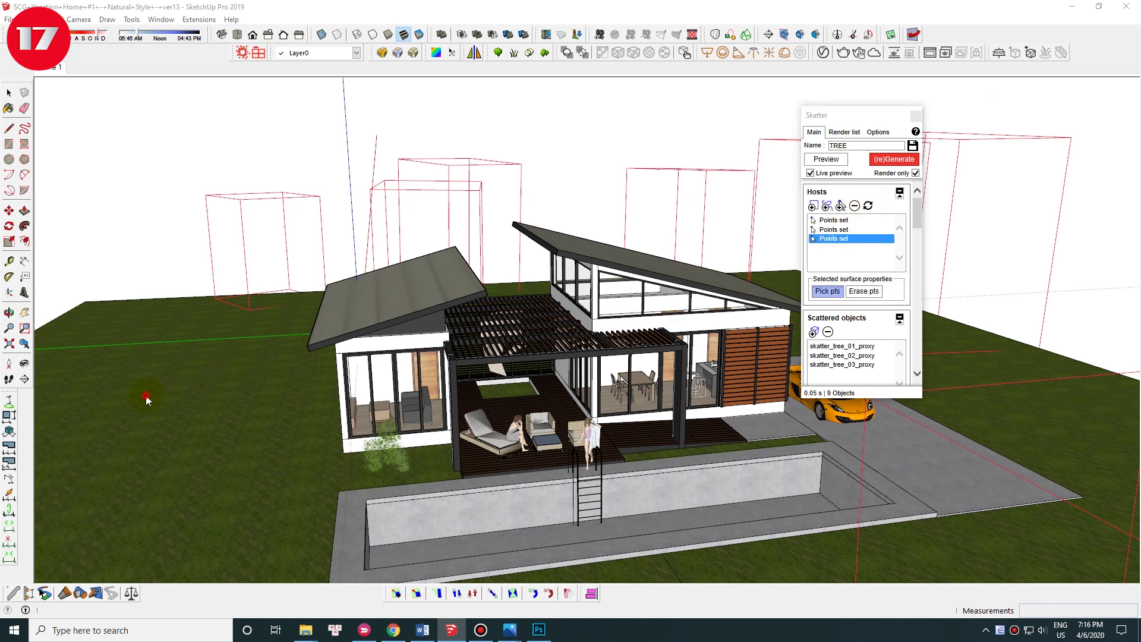
click(57, 66)
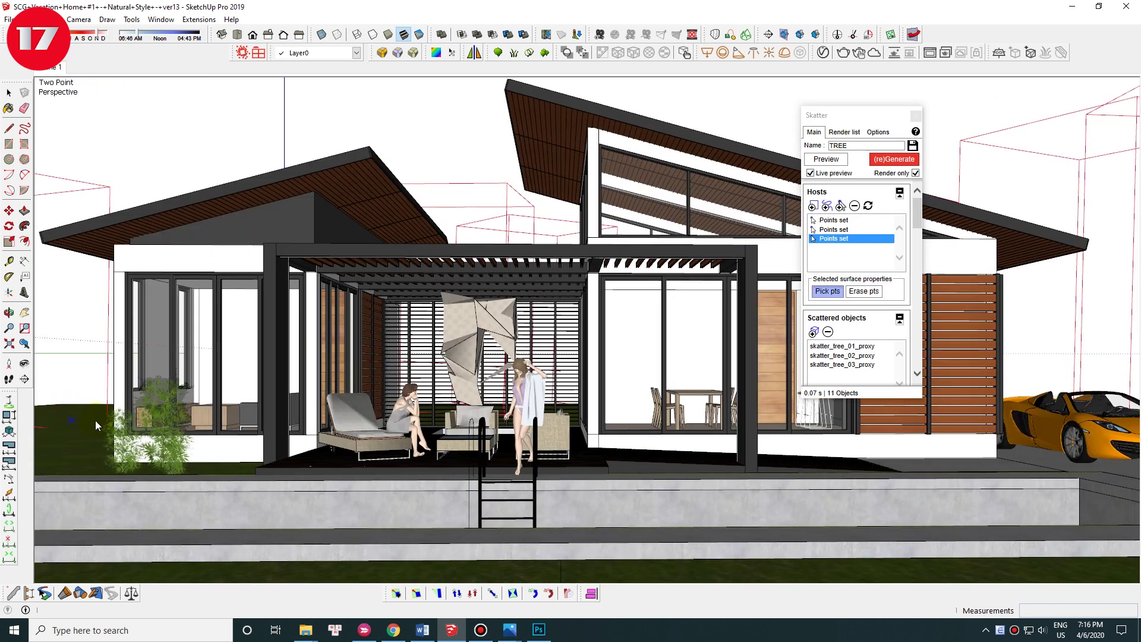
key(space)
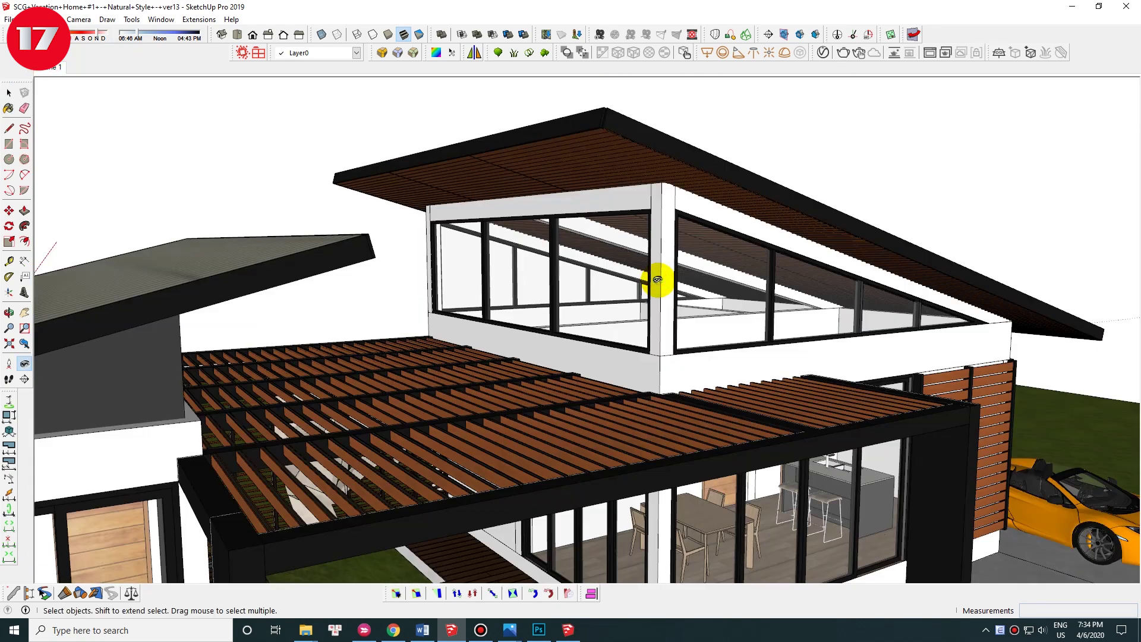
Step: Orbit to a view looking up at the upper roof's underside
middle_drag(657, 279, 653, 154)
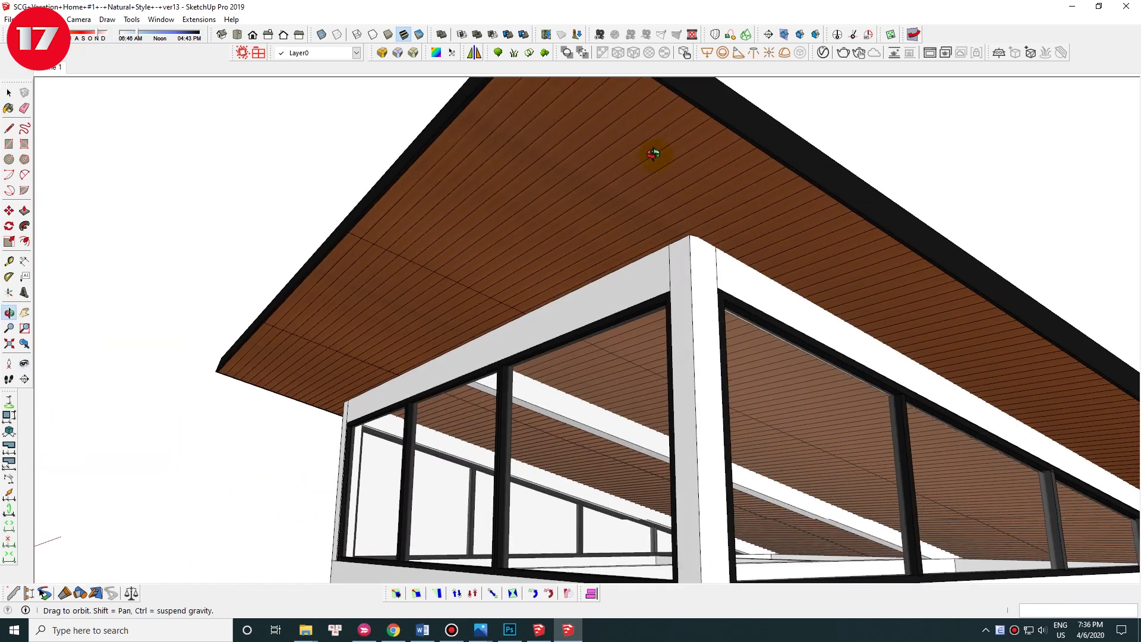
key(space)
click(591, 184)
scroll(591, 184, down, 3)
middle_drag(591, 184, 606, 287)
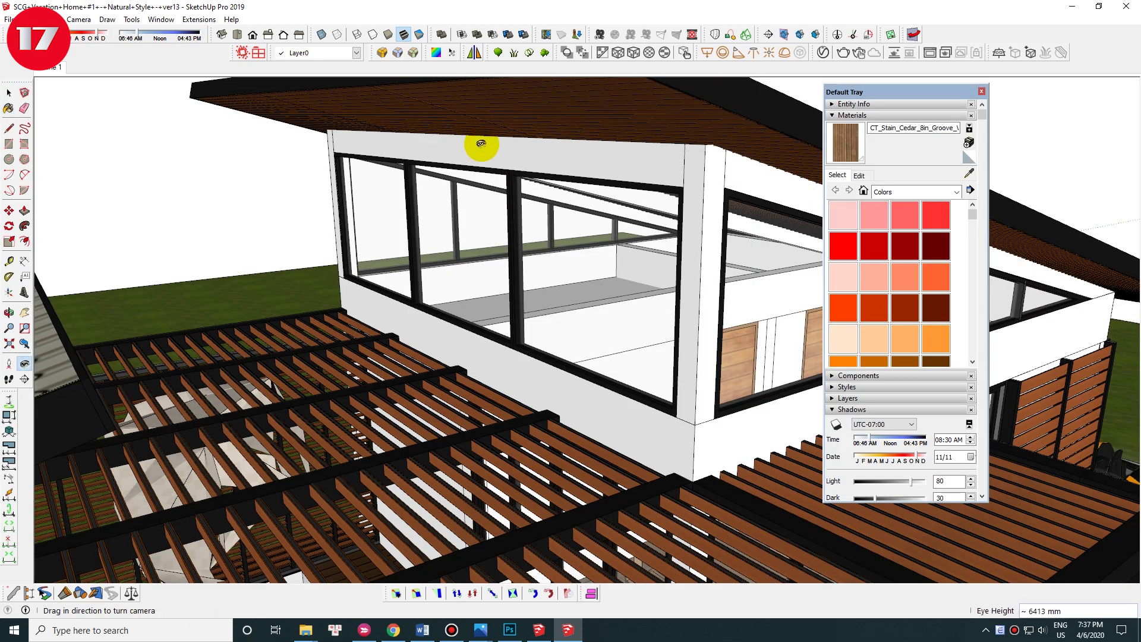
mouse_move(479, 142)
mouse_down()
mouse_move(522, 125)
mouse_move(583, 213)
mouse_up()
mouse_move(583, 213)
middle_down()
mouse_move(595, 140)
mouse_move(574, 221)
mouse_move(554, 145)
middle_up()
key(space)
Step: Inside the roof group, realign the cedar texture on the ceiling faces with Texture > Position
double_click(571, 219)
triple_click(570, 218)
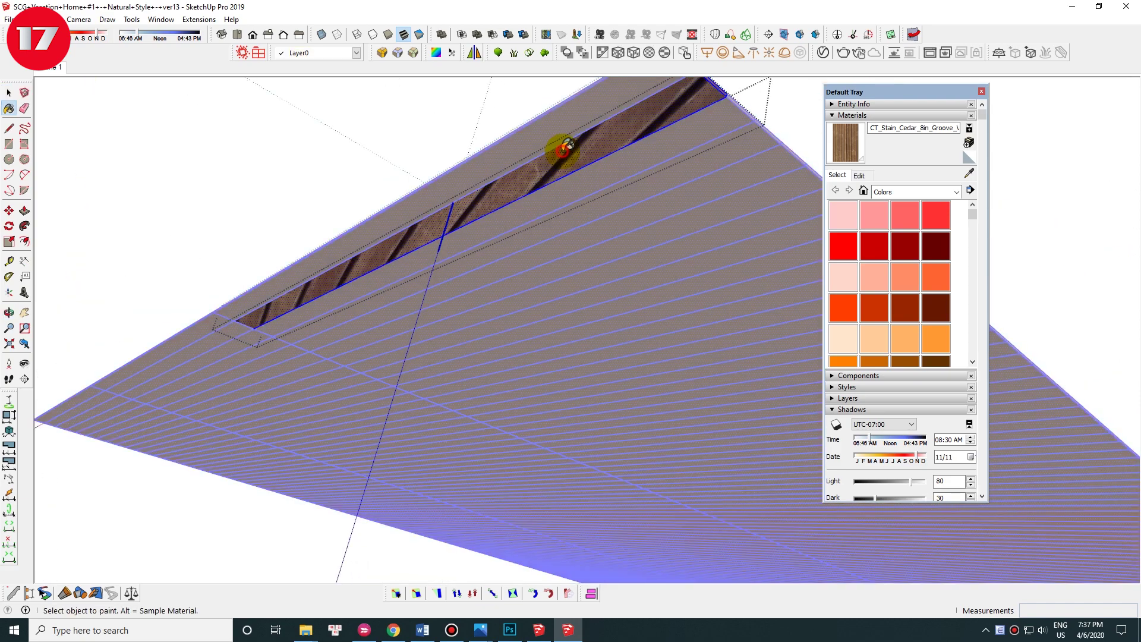
right_click(523, 172)
click(461, 260)
right_click(461, 259)
click(580, 338)
mouse_move(580, 338)
middle_down()
mouse_move(362, 320)
mouse_move(527, 272)
mouse_move(547, 289)
mouse_move(764, 224)
mouse_move(581, 240)
mouse_move(281, 314)
mouse_move(669, 221)
mouse_move(282, 246)
mouse_move(545, 311)
middle_up()
Step: Open the board group at the ceiling slot and try an Offset outline on one board
scroll(545, 311, up, 5)
mouse_move(579, 268)
shift+middle_down()
mouse_move(548, 201)
mouse_move(558, 105)
mouse_move(509, 280)
mouse_move(613, 339)
mouse_move(613, 275)
mouse_move(458, 249)
mouse_move(571, 293)
mouse_move(540, 262)
mouse_move(599, 317)
mouse_move(570, 219)
mouse_move(547, 242)
mouse_move(512, 364)
mouse_move(534, 252)
mouse_move(555, 247)
mouse_move(550, 275)
shift+middle_up()
double_click(556, 246)
scroll(555, 247, down, 2)
scroll(575, 173, up, 2)
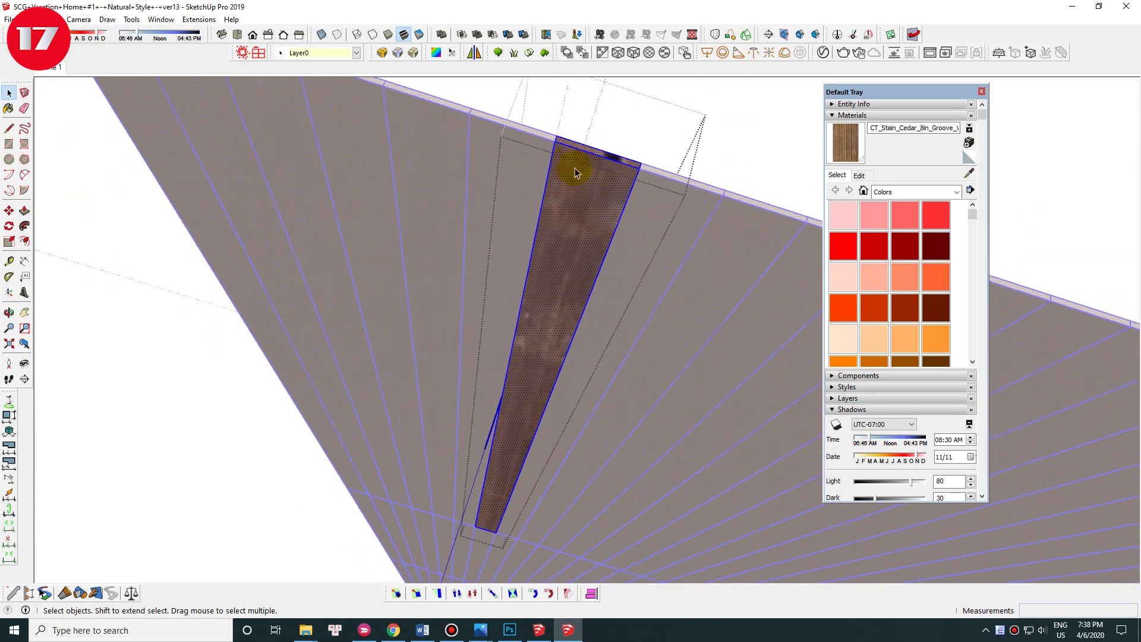
scroll(565, 178, up, 2)
key(f)
click(562, 161)
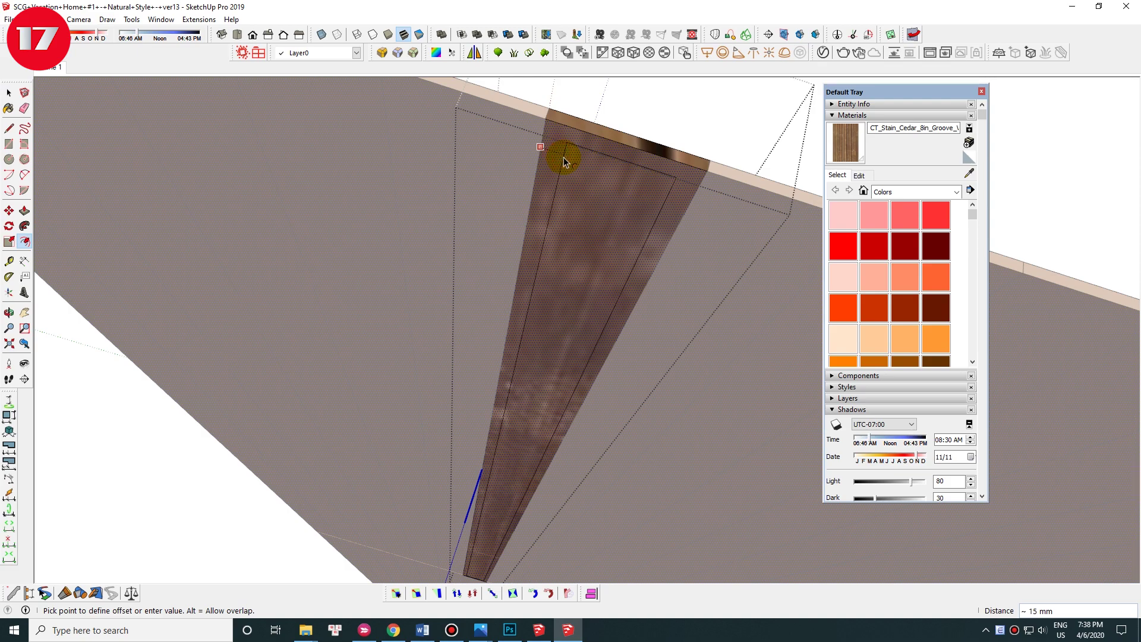
key(Escape)
Step: Push/Pull the soffit board face to step it about 8 mm, forming grooved gaps
key(space)
scroll(581, 199, up, 2)
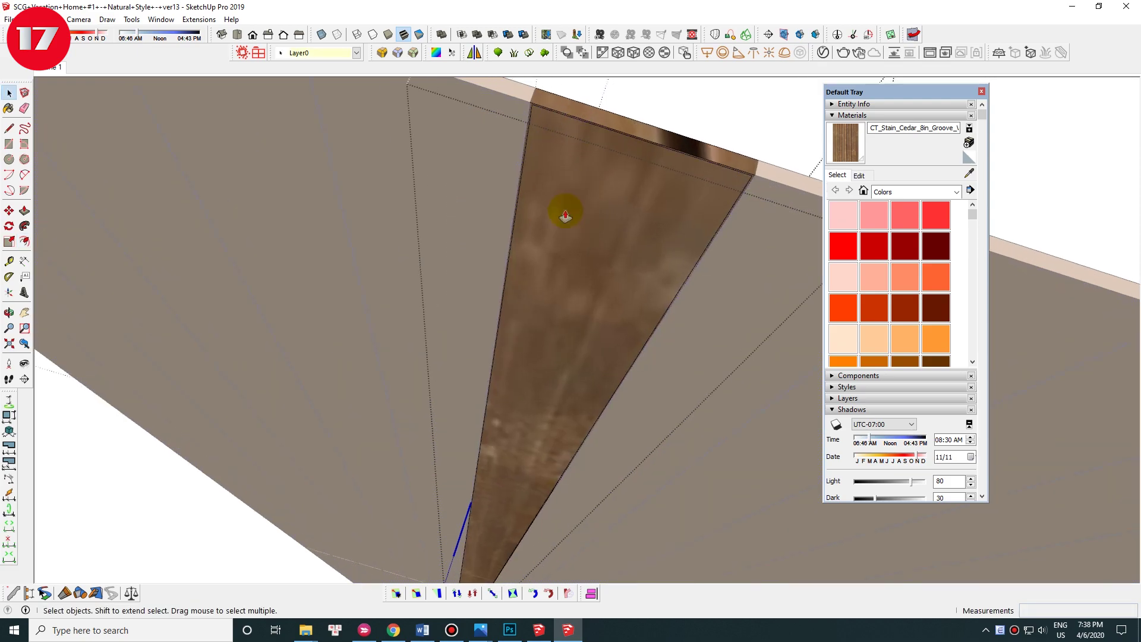
scroll(561, 209, up, 2)
key(p)
scroll(604, 100, down, 2)
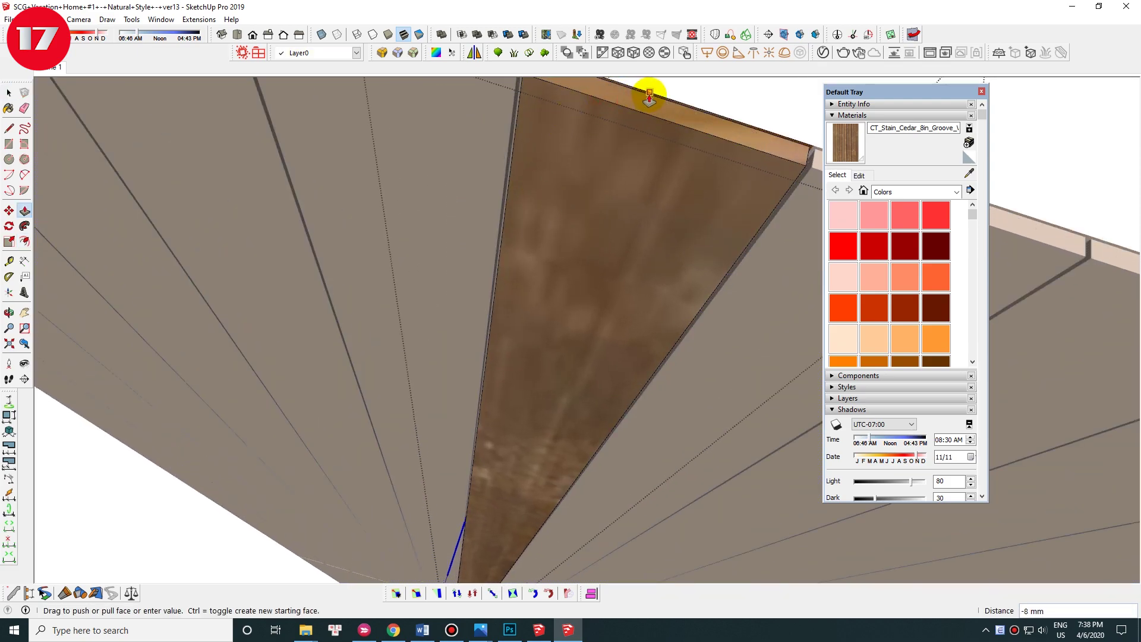
key(space)
scroll(535, 179, down, 2)
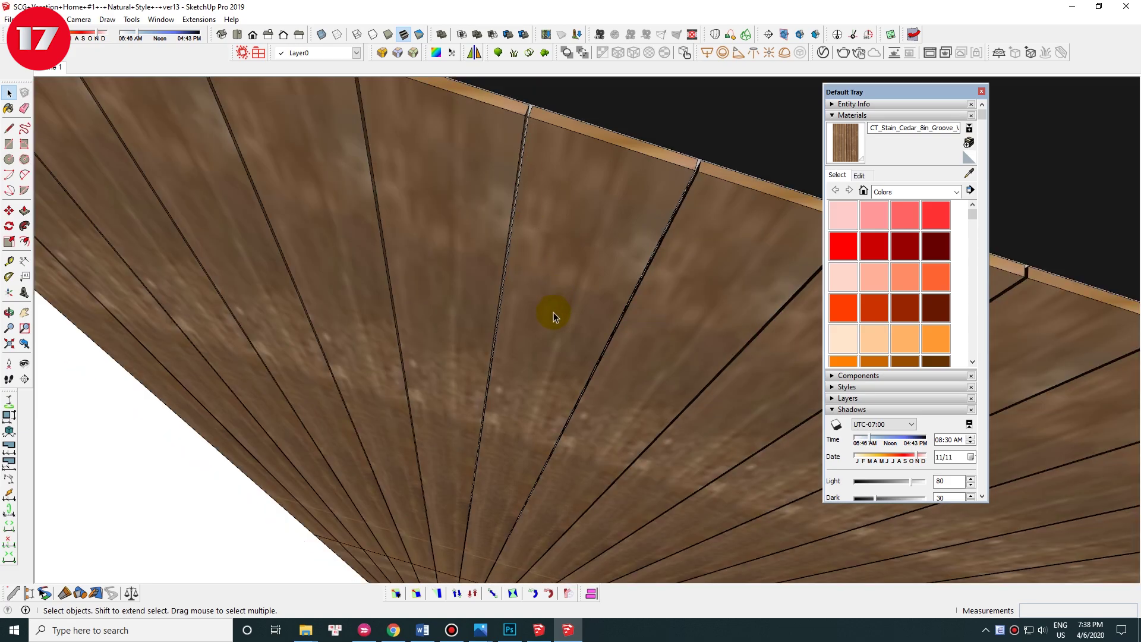
Step: Orbit around the textured soffit boards and back to a front view of the house
mouse_move(554, 312)
middle_down()
mouse_move(581, 323)
mouse_move(655, 199)
mouse_move(293, 170)
middle_up()
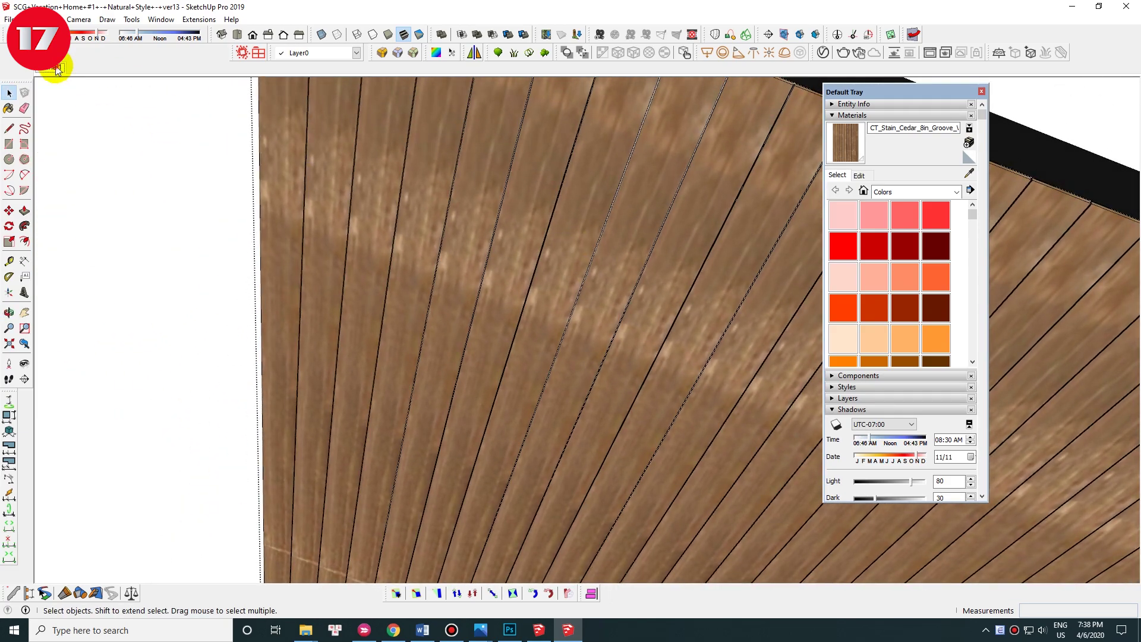
scroll(311, 214, down, 3)
scroll(313, 218, down, 2)
scroll(314, 218, down, 3)
scroll(425, 226, down, 3)
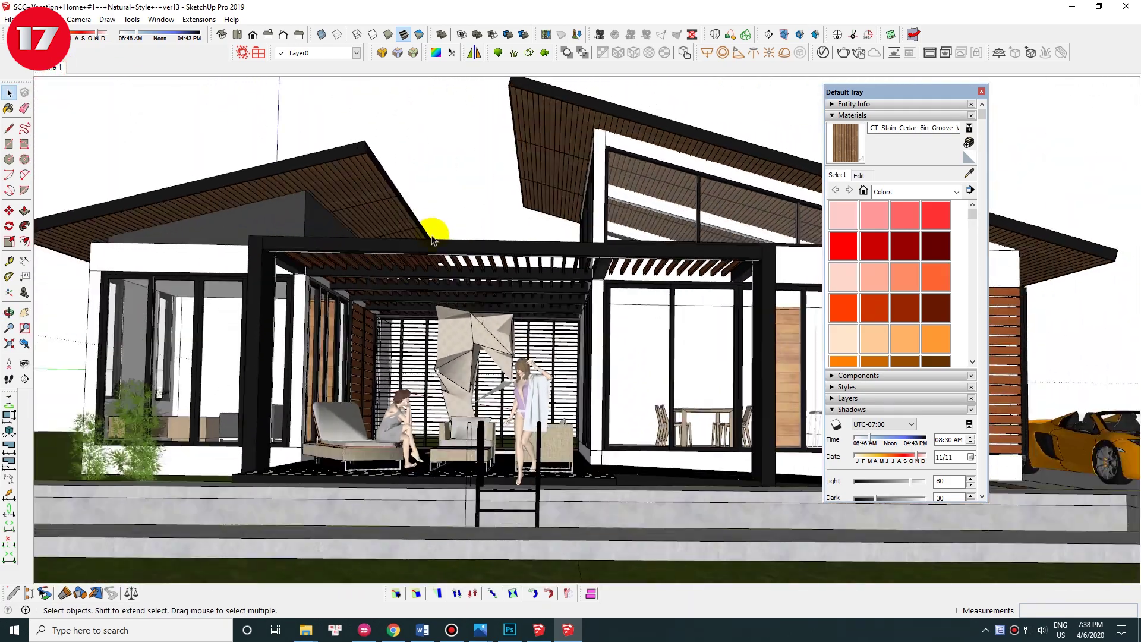
scroll(438, 249, down, 2)
middle_drag(488, 196, 341, 194)
scroll(465, 237, up, 5)
Step: Close the Default Tray, return to the Two Point Perspective scene and render with V-Ray
click(980, 92)
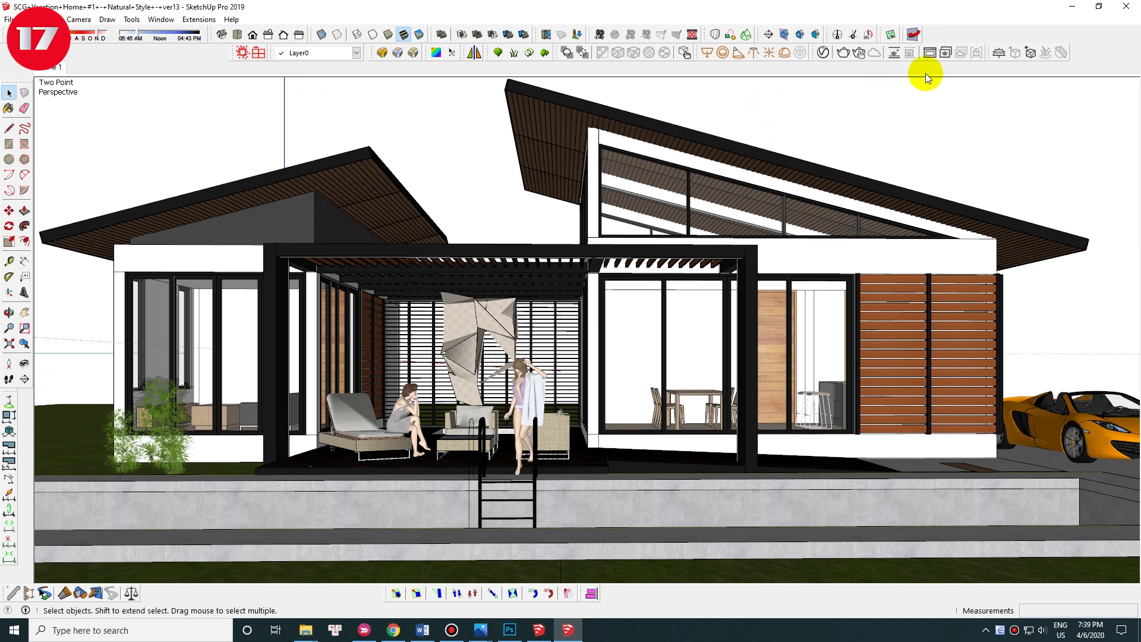
click(932, 53)
click(825, 53)
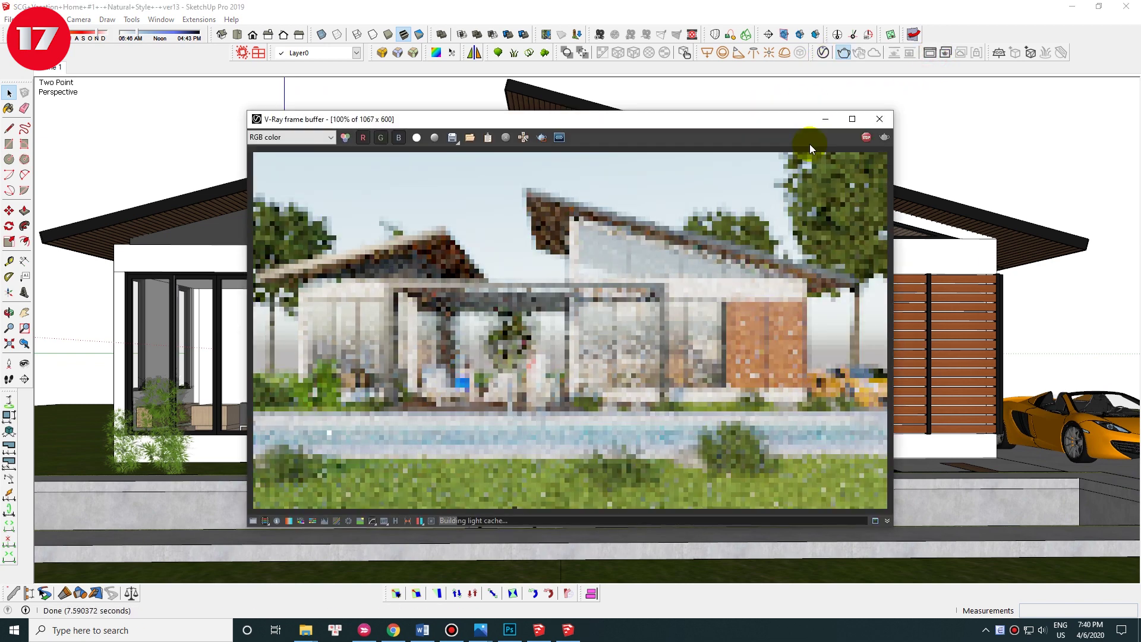
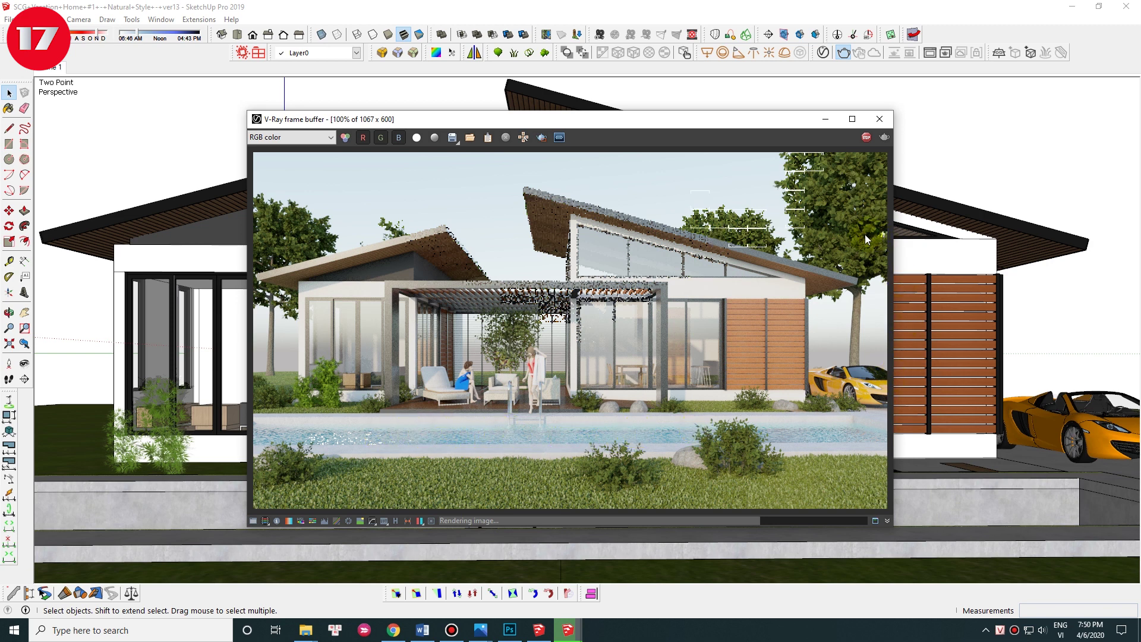
Step: Open the Generic material in the V-Ray Asset Editor with Reflection and Refraction switched on
click(845, 337)
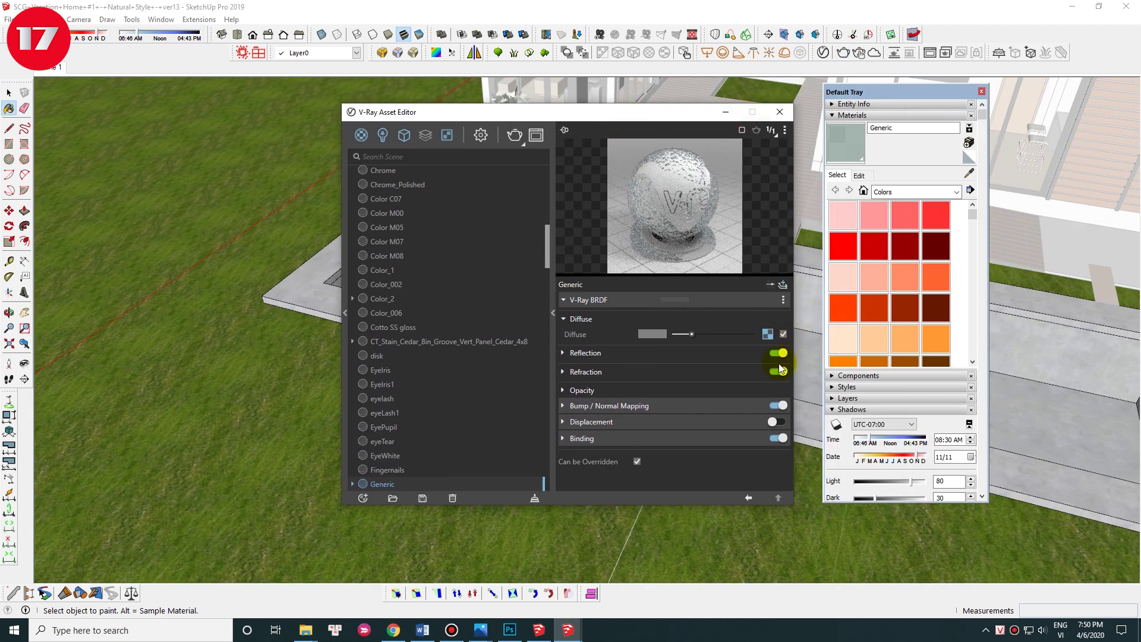
Step: Give the Generic material light cyan refraction fog and a 1.6 reflection IOR, then close the editor
click(610, 373)
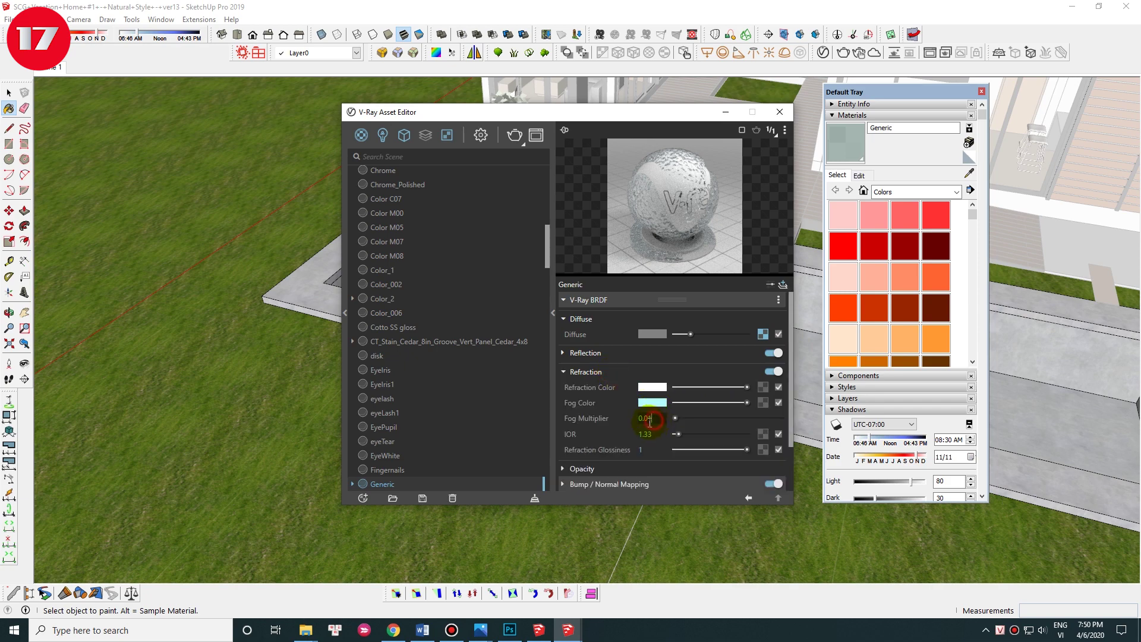
click(652, 403)
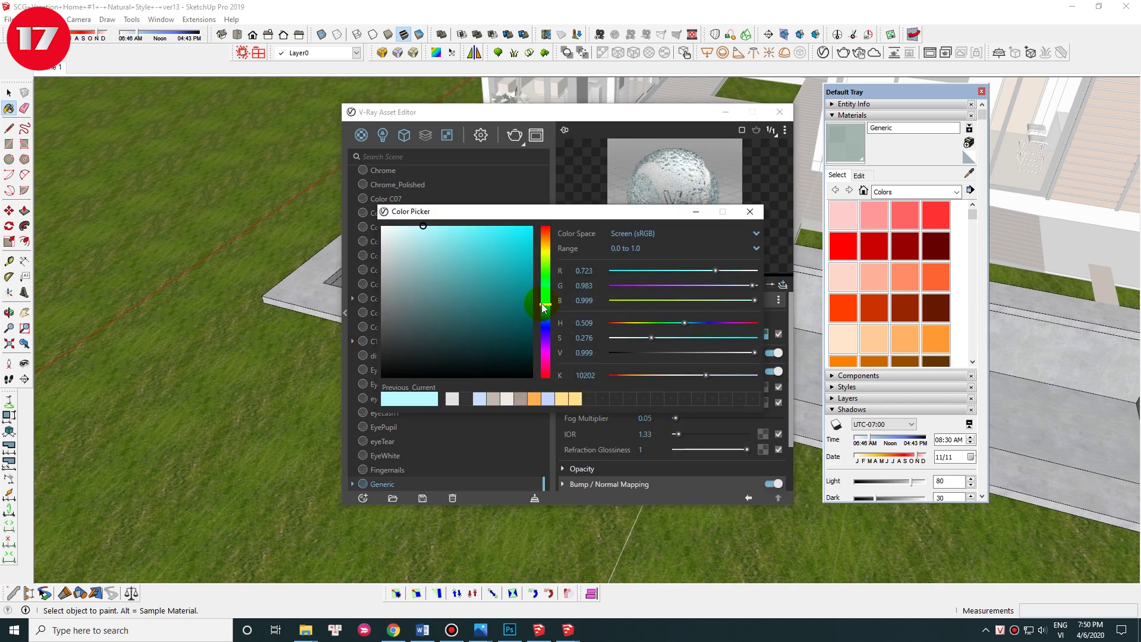
click(750, 211)
scroll(670, 389, up, 2)
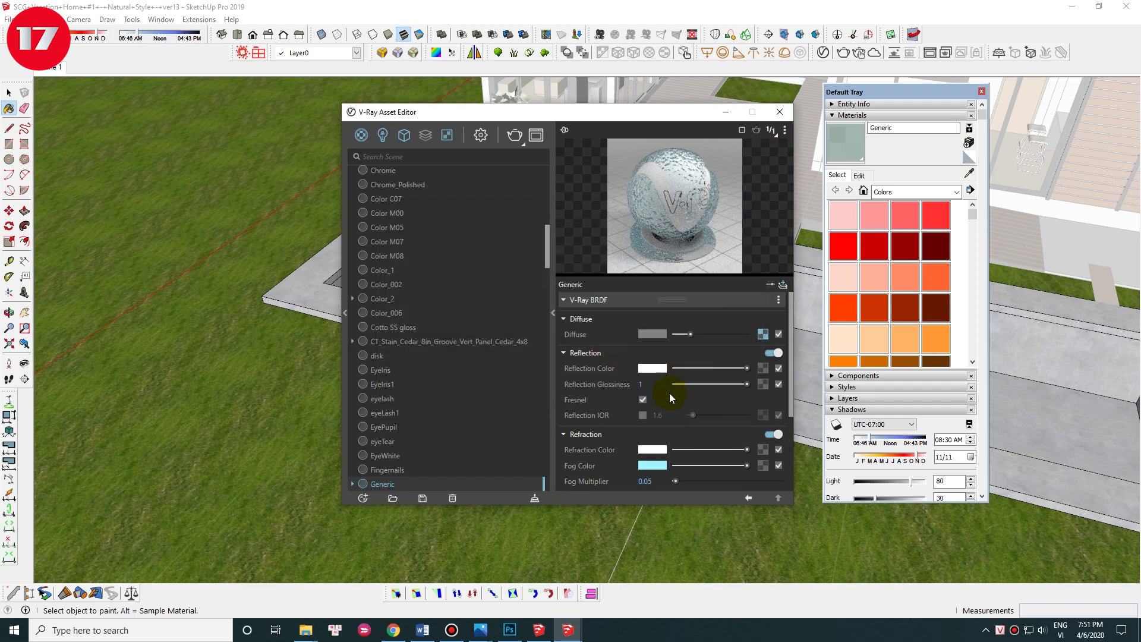
click(642, 415)
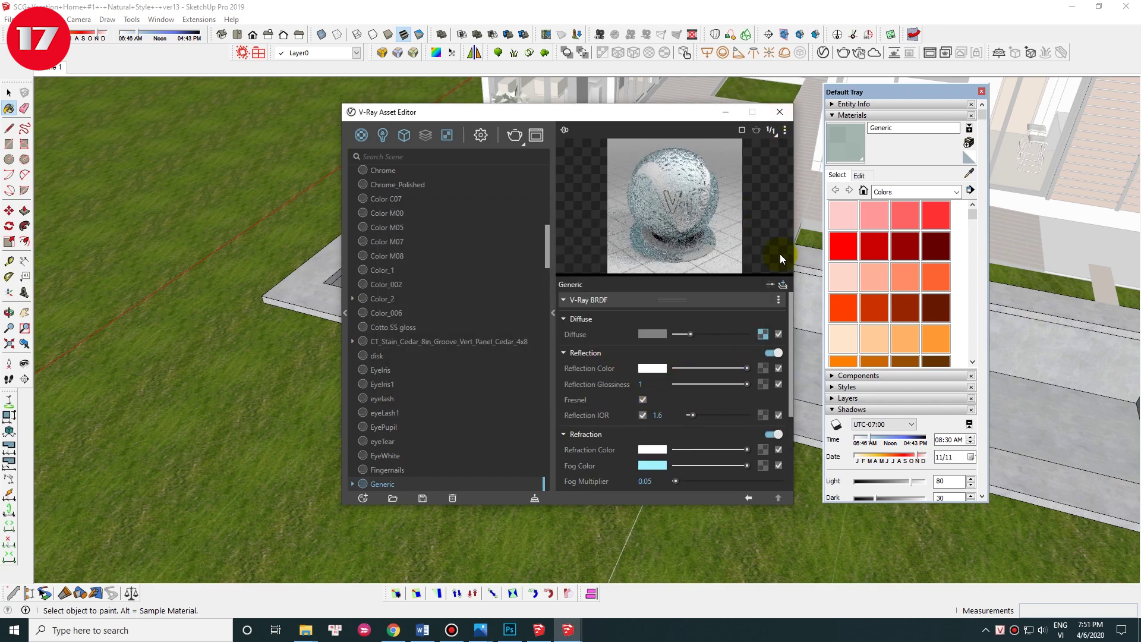
click(779, 112)
key(space)
scroll(631, 234, down, 3)
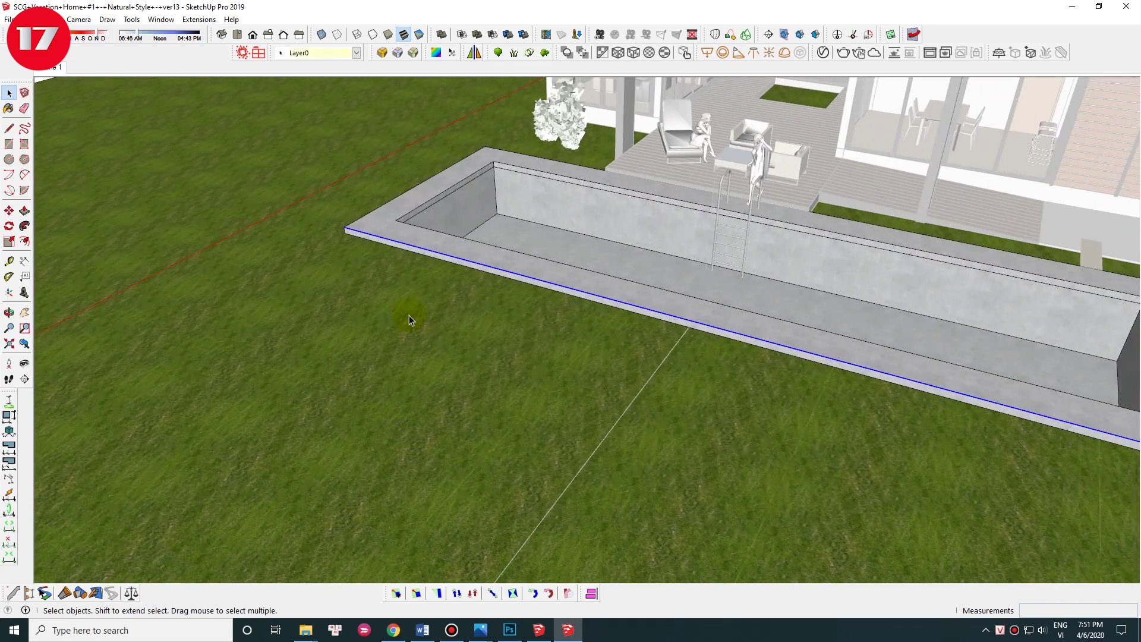
Step: Open Skatter, move its panel aside and show the render list of scatter setups
scroll(407, 318, up, 4)
click(243, 52)
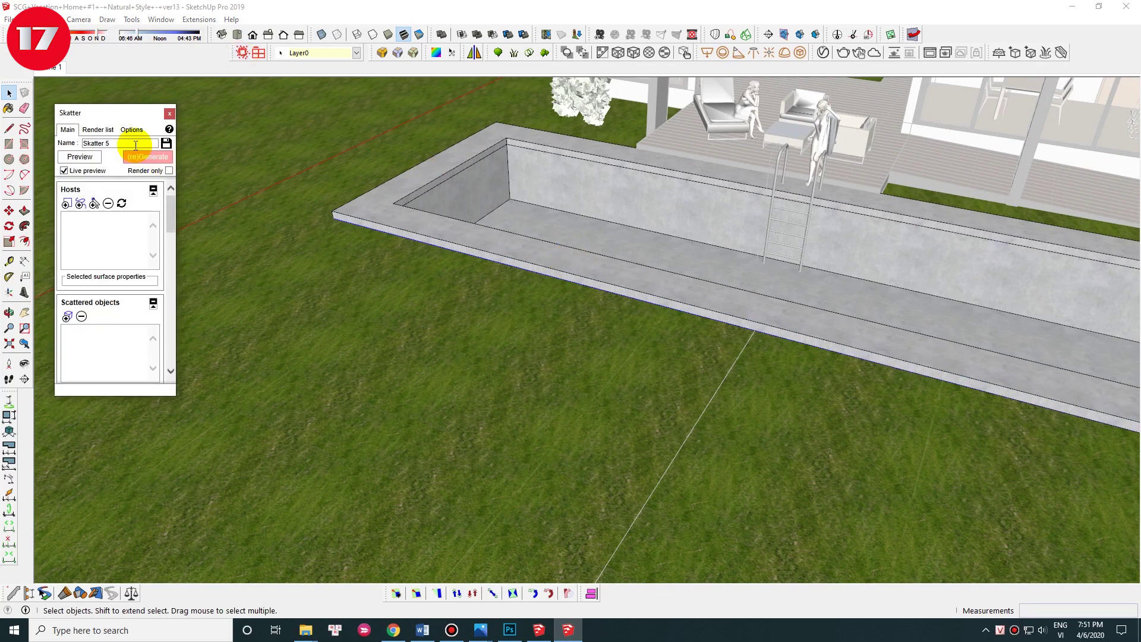
drag(129, 106, 752, 112)
click(720, 138)
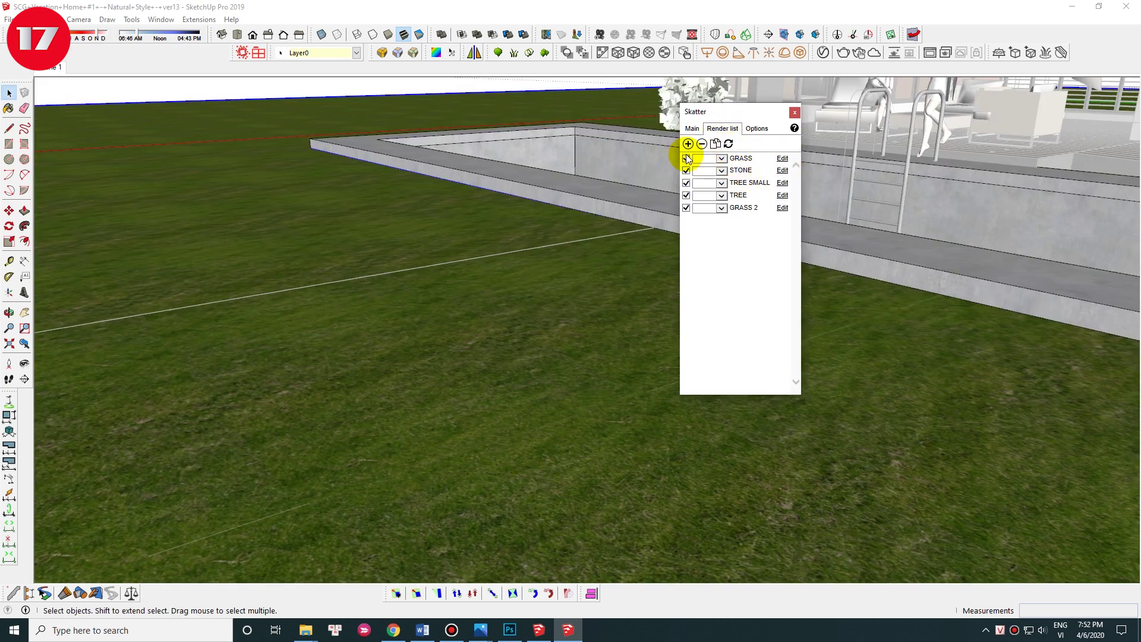
click(701, 143)
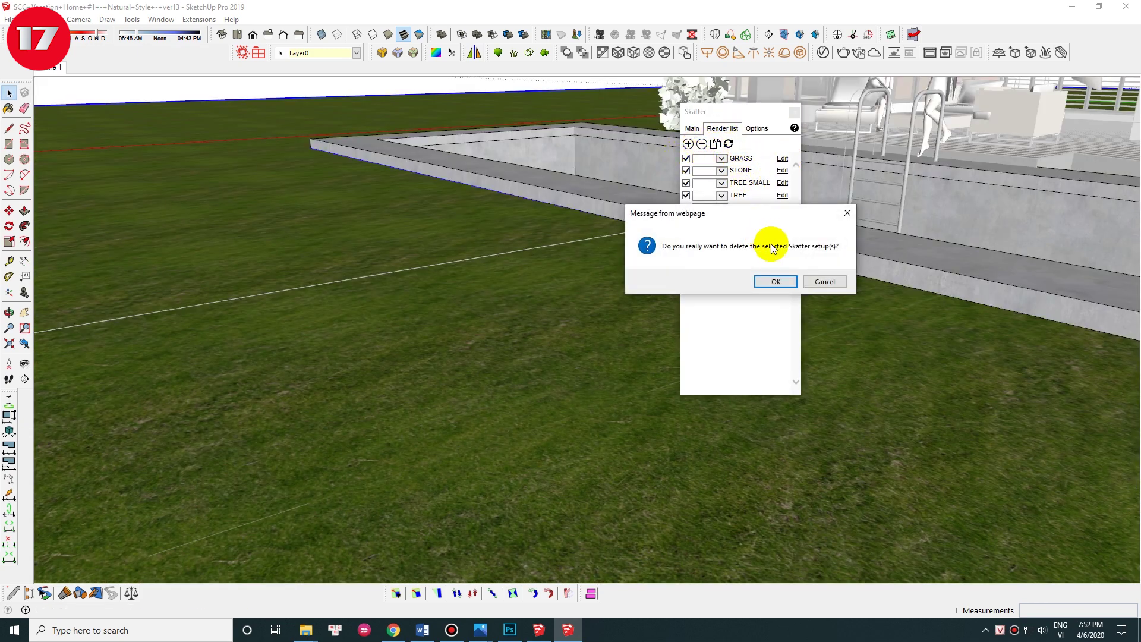
click(826, 280)
Step: Delete the GRASS scatter setup, close Skatter and orbit to view the pool and house
click(731, 158)
click(701, 143)
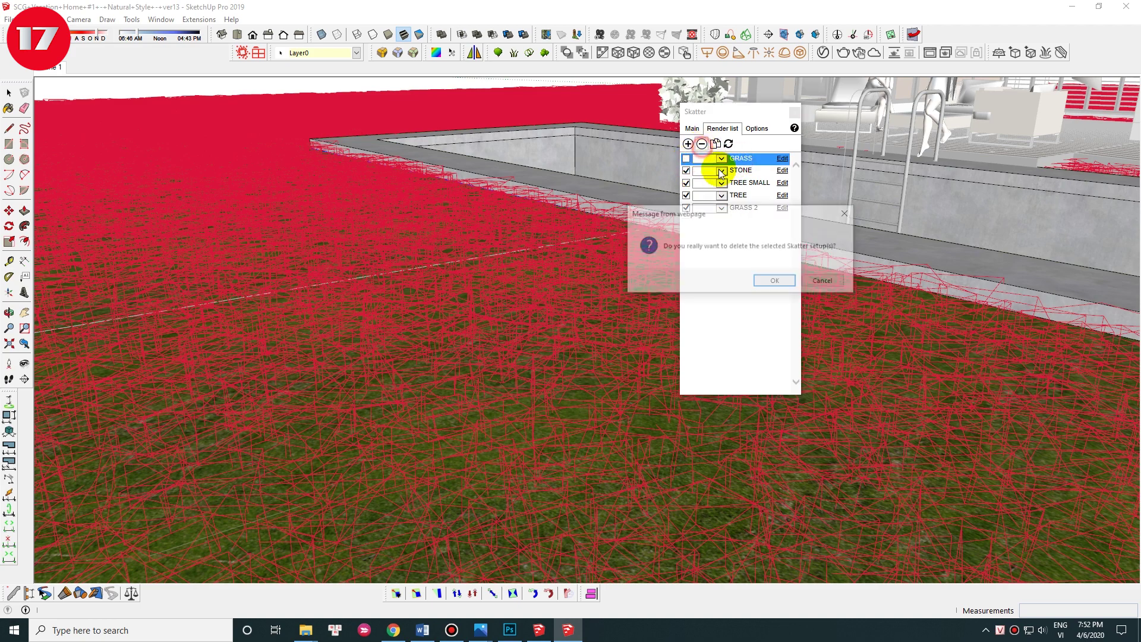
click(776, 279)
click(794, 113)
mouse_move(705, 158)
middle_down()
mouse_move(613, 262)
mouse_move(501, 273)
mouse_move(650, 338)
mouse_move(558, 305)
middle_up()
scroll(558, 306, up, 5)
key(space)
Step: Delete the bush beside the deck
scroll(468, 315, up, 2)
click(496, 259)
scroll(496, 259, up, 1)
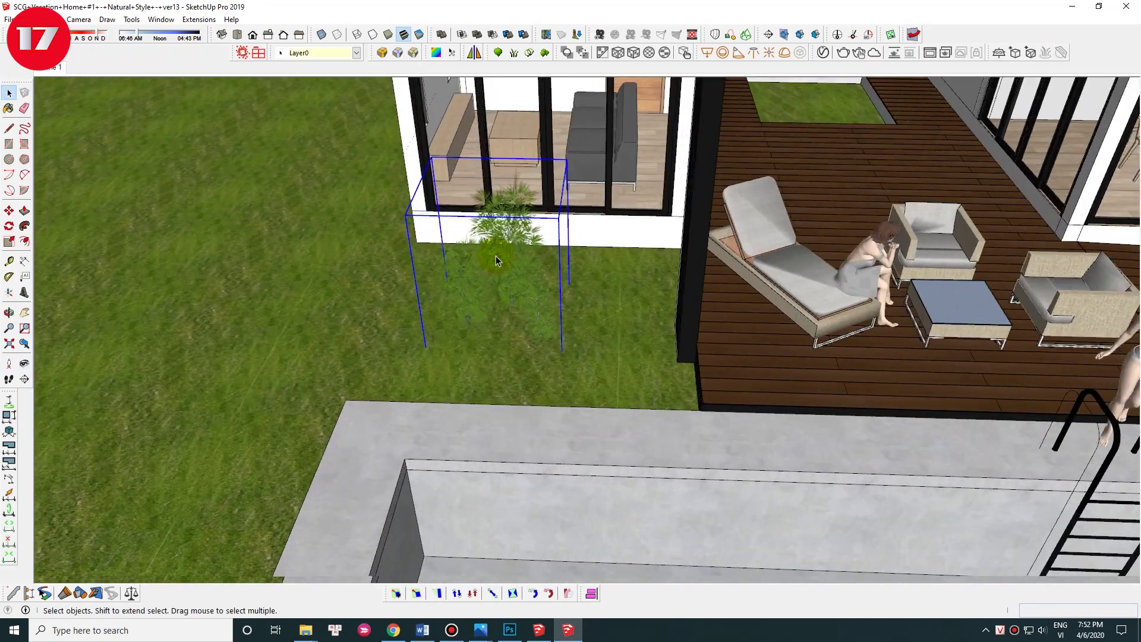
key(Delete)
Step: Bring the Hosta+2 plant in from Explorer and place it on the lawn
key(alt+Tab)
mouse_move(884, 190)
mouse_down()
mouse_move(519, 553)
mouse_move(569, 635)
mouse_move(555, 342)
mouse_up()
scroll(555, 342, up, 2)
scroll(568, 288, up, 1)
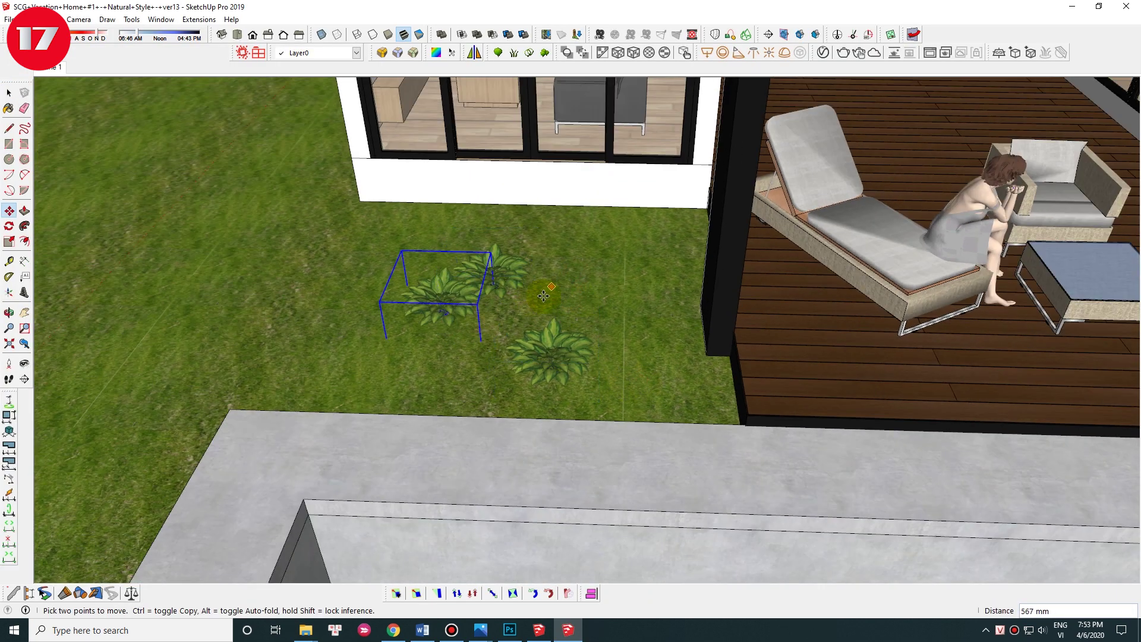
click(475, 294)
key(space)
scroll(457, 233, up, 2)
scroll(525, 303, up, 2)
scroll(526, 303, down, 2)
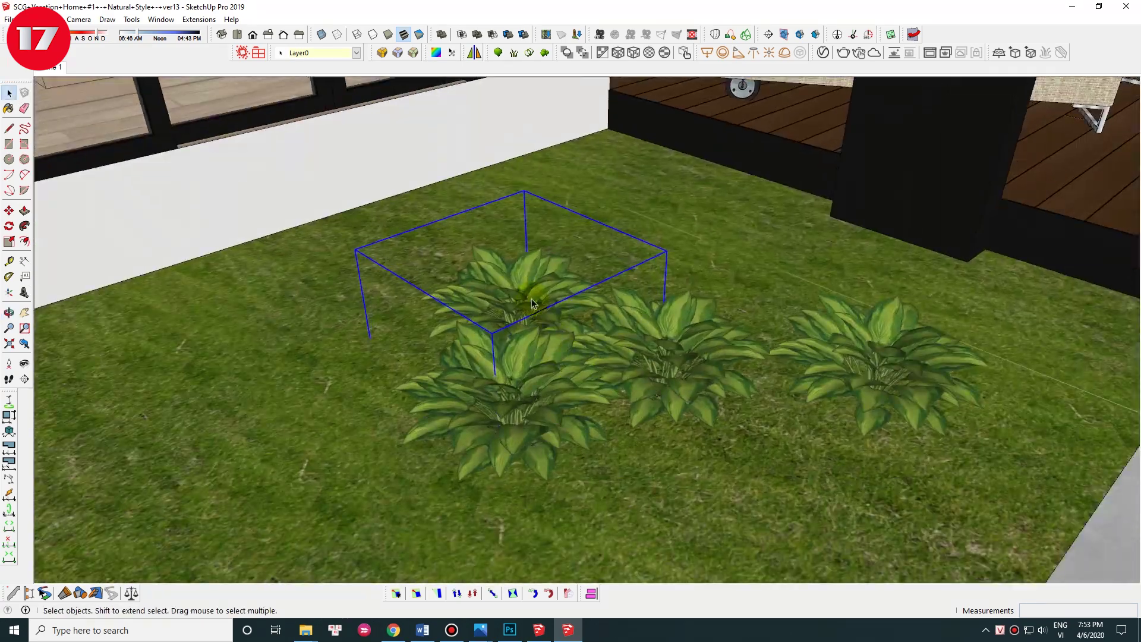
Step: Scale the hosta up 1.5 times and reposition it on the lawn
key(s)
middle_drag(386, 265, 452, 380)
scroll(457, 410, up, 2)
drag(455, 409, 395, 438)
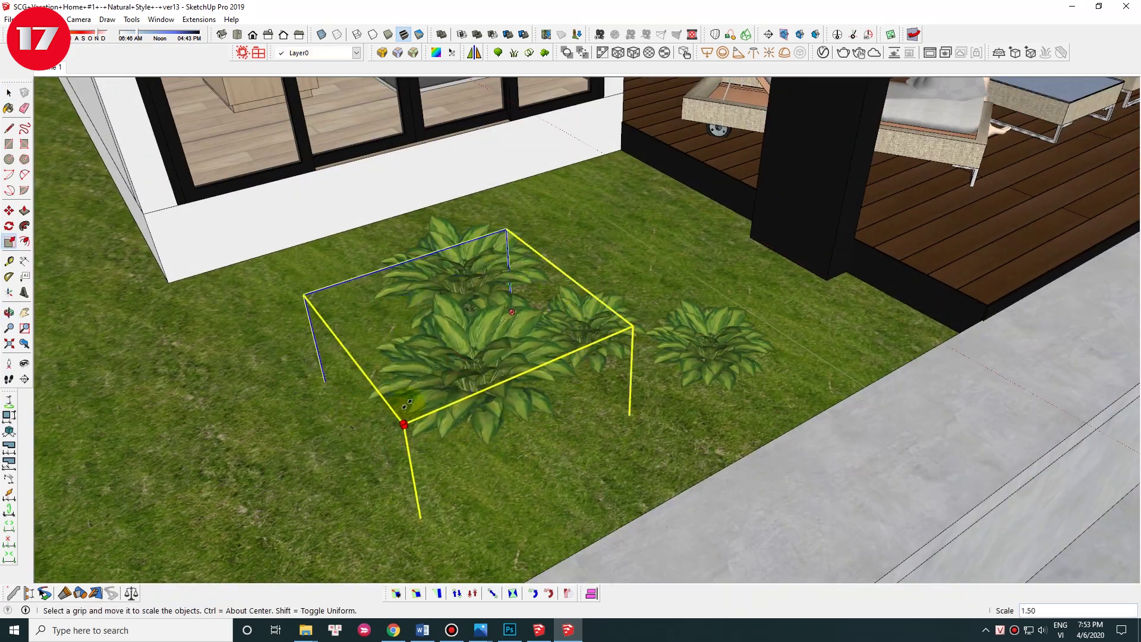
middle_drag(395, 438, 412, 366)
key(m)
key(space)
scroll(556, 353, up, 2)
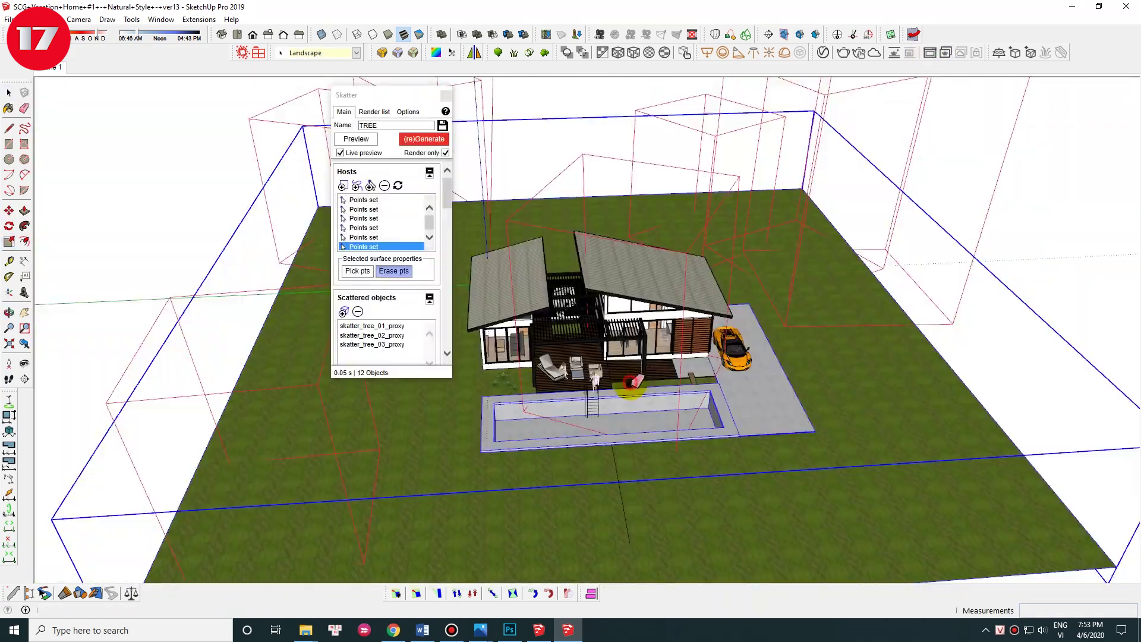
Step: Run and close a test render, then orbit and Look Around toward the pool's left end and deck
click(373, 113)
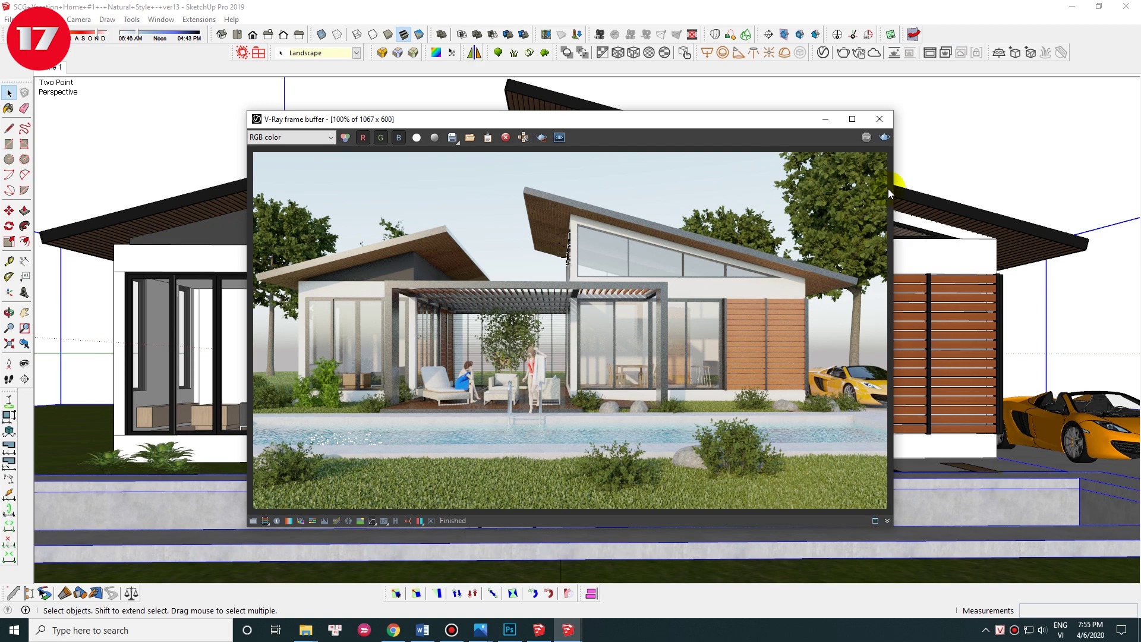
click(879, 119)
middle_drag(624, 224, 610, 178)
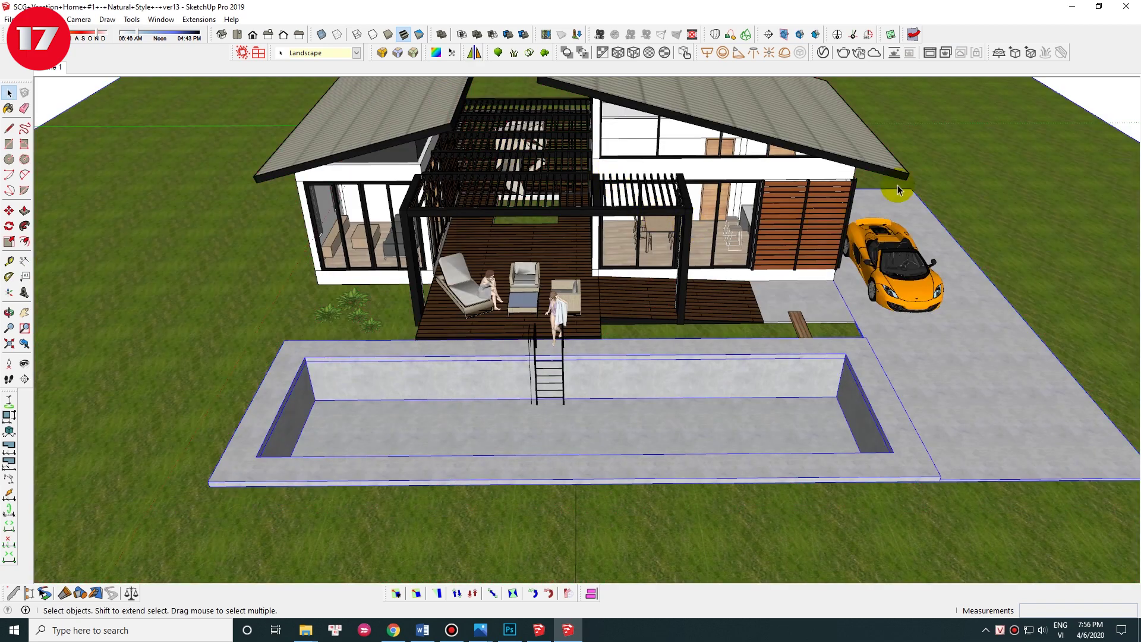
key(l)
scroll(662, 249, down, 3)
drag(779, 256, 559, 303)
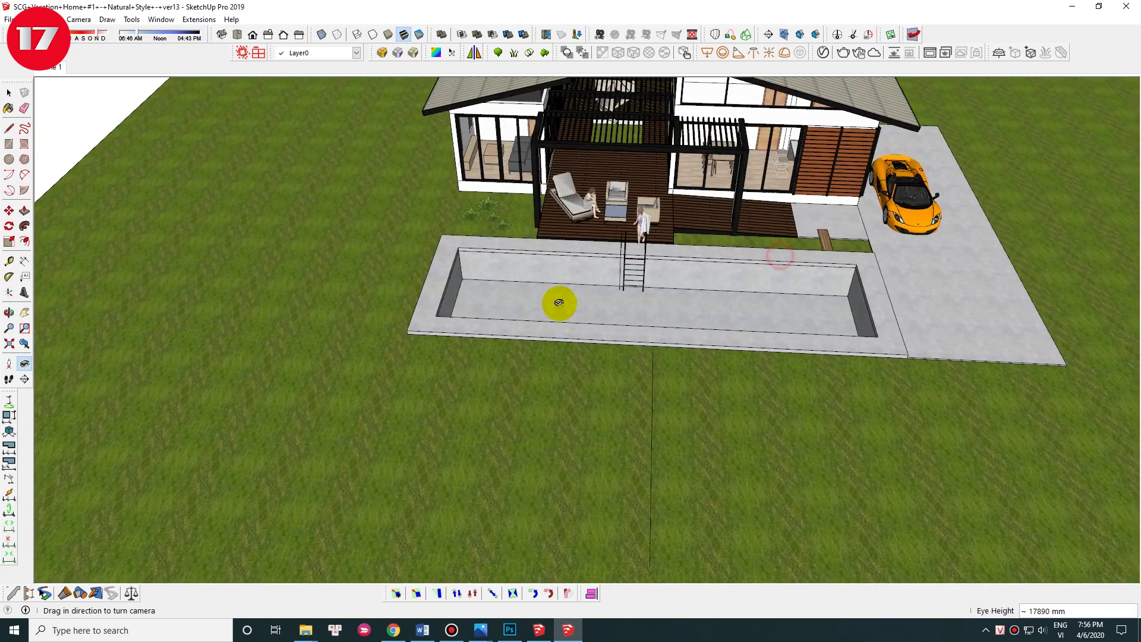
scroll(558, 302, up, 3)
drag(829, 255, 616, 218)
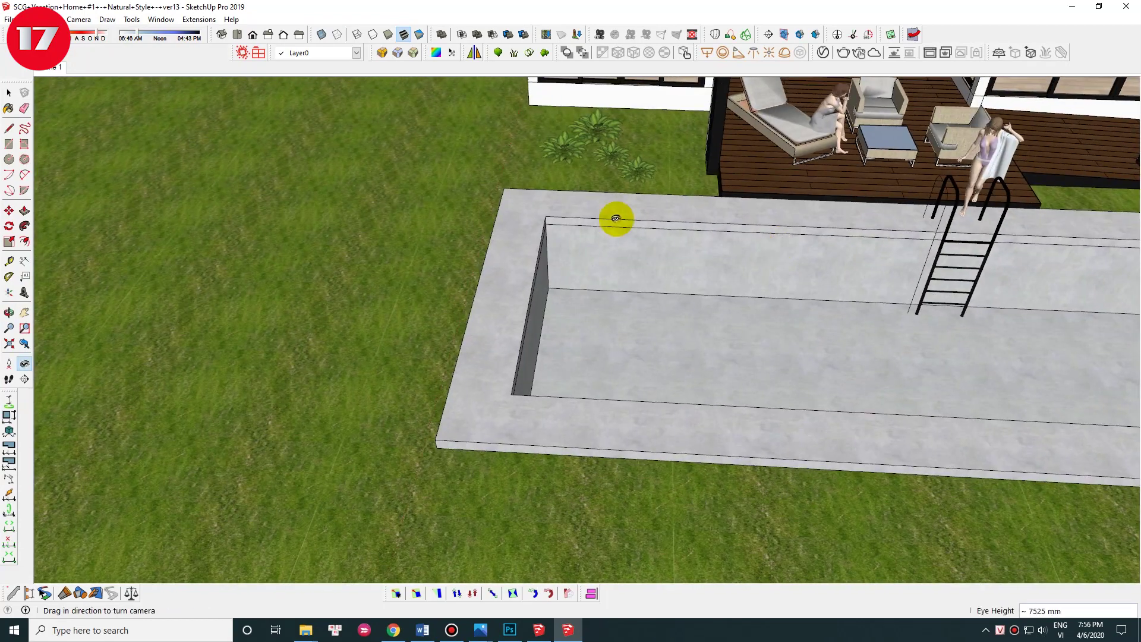
scroll(616, 218, down, 2)
key(space)
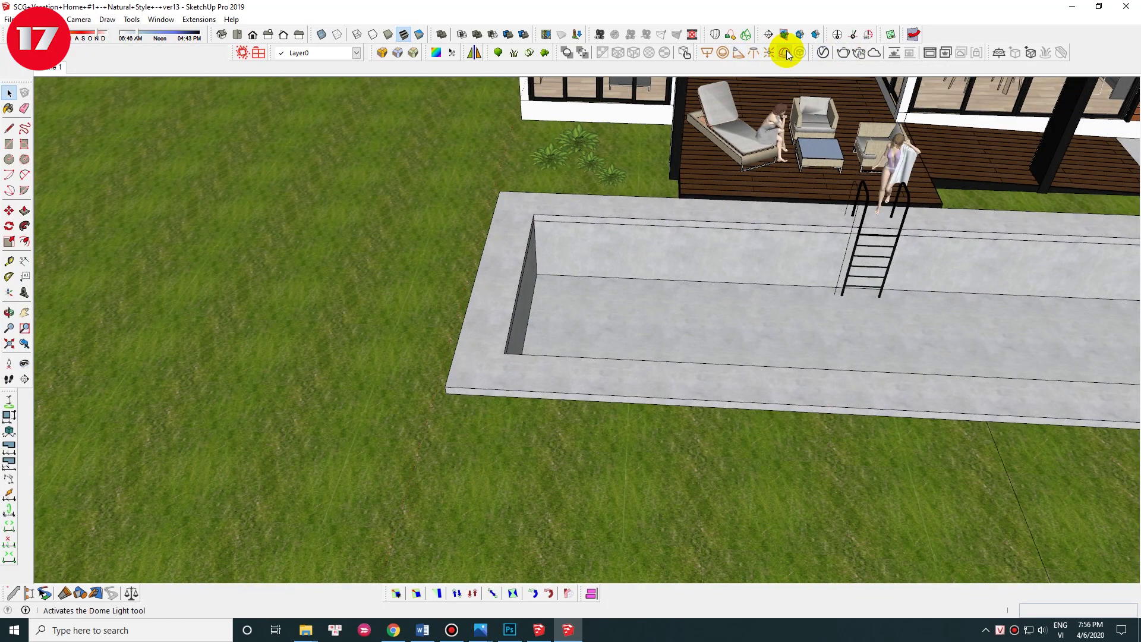
Step: Place a V-Ray dome light on the pool edge and rotate it 45 degrees
click(784, 52)
click(487, 304)
scroll(492, 294, up, 3)
click(497, 294)
key(q)
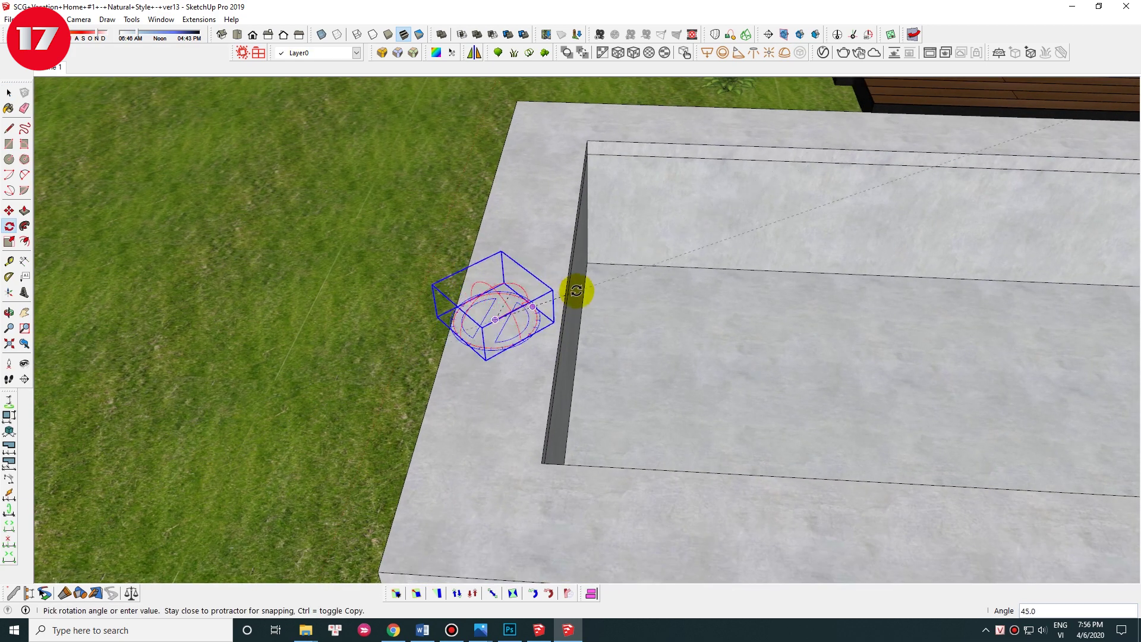
click(582, 288)
key(space)
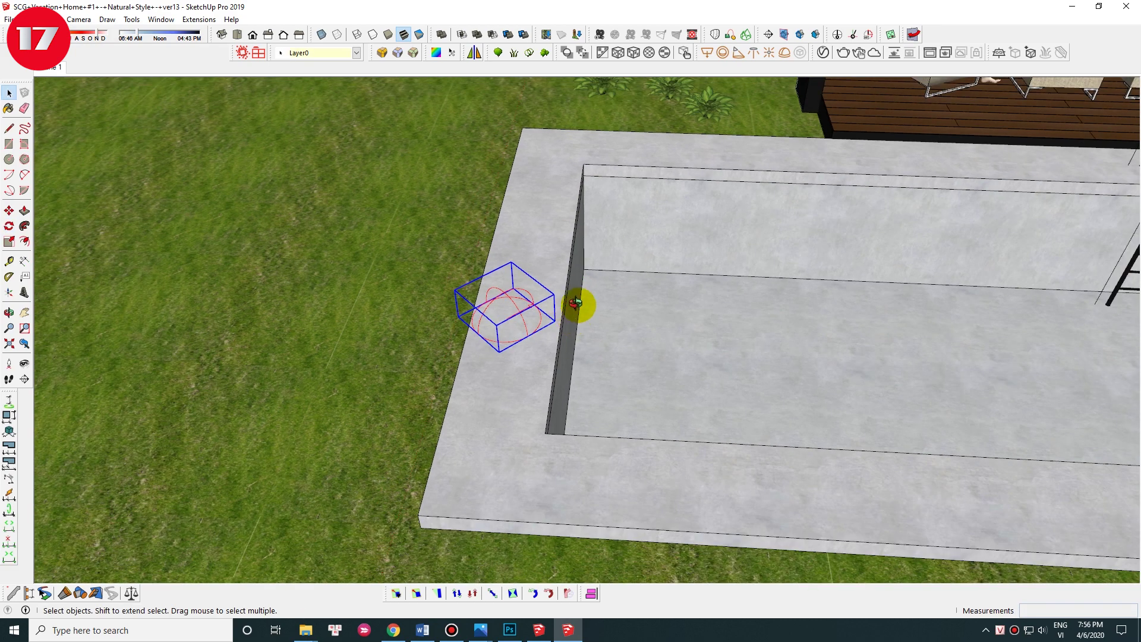
Step: Show the dome light in the Asset Editor's Lights list and set its colour slot to a bitmap
click(822, 53)
click(382, 135)
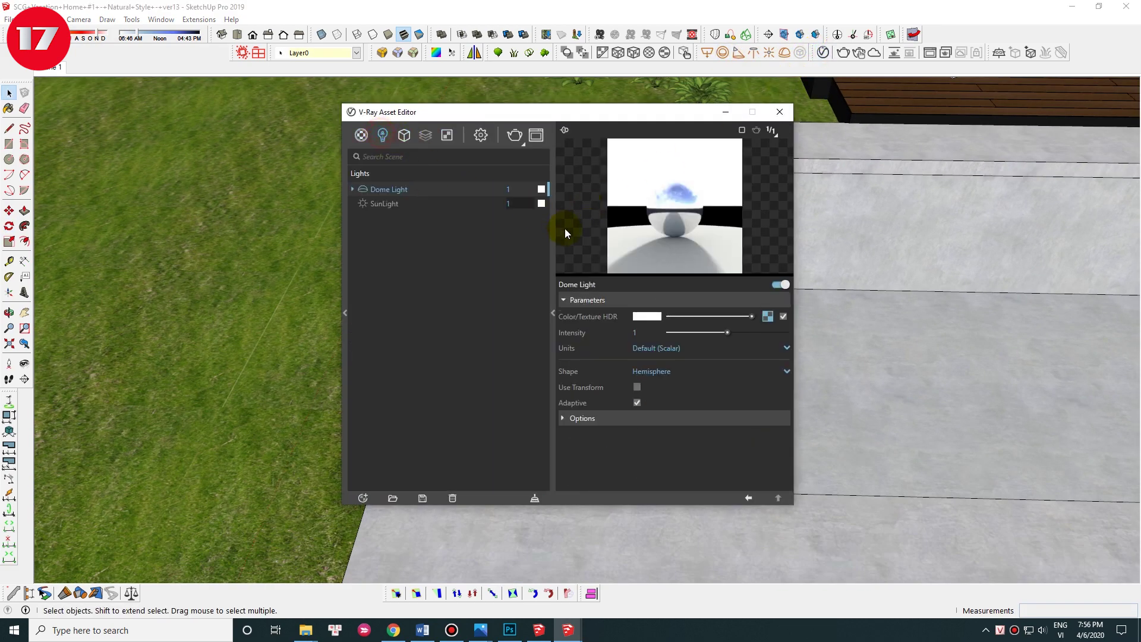
click(769, 316)
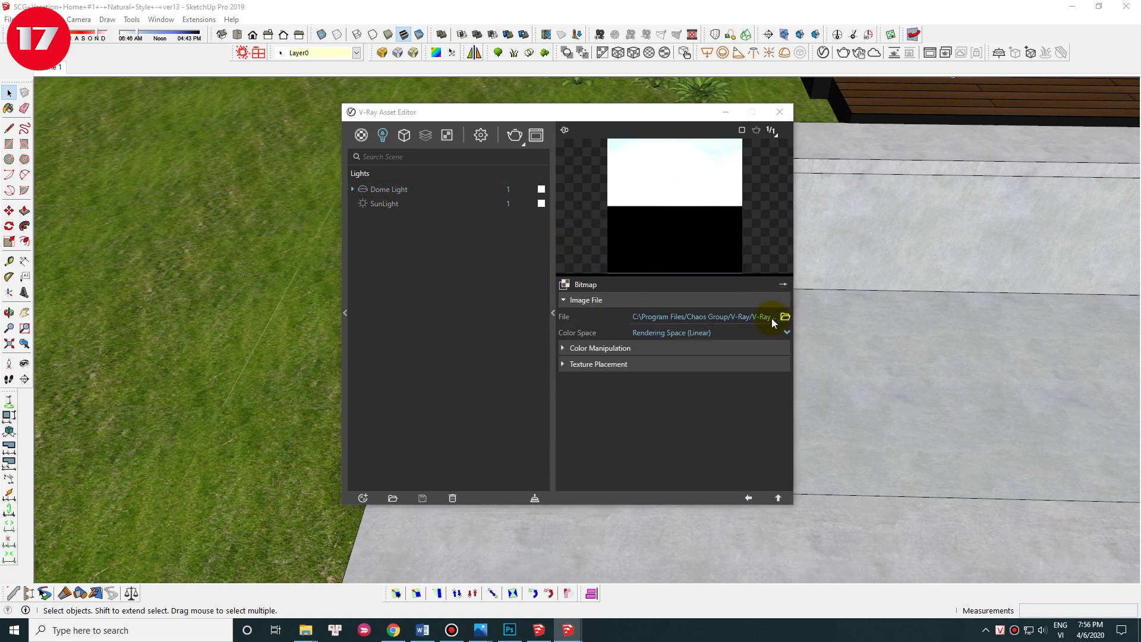
Step: Browse to Thu Vien (E:) > HDRI > HDRI 8K and preview the green_point_park panorama
click(392, 494)
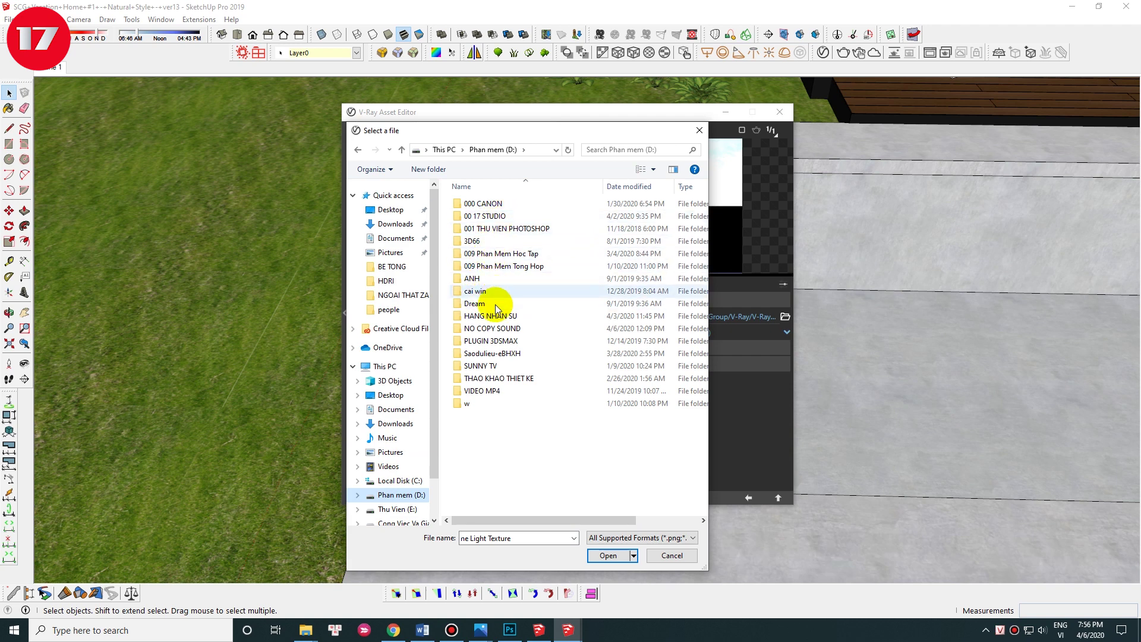
click(397, 509)
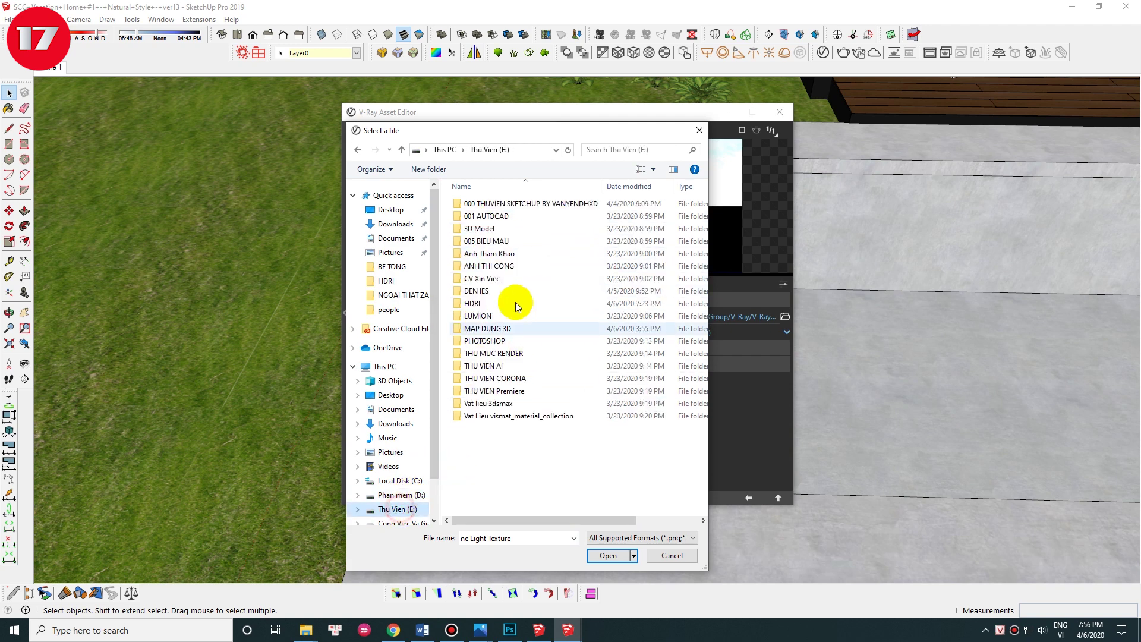
double_click(479, 304)
click(554, 231)
double_click(553, 231)
drag(657, 132, 657, 57)
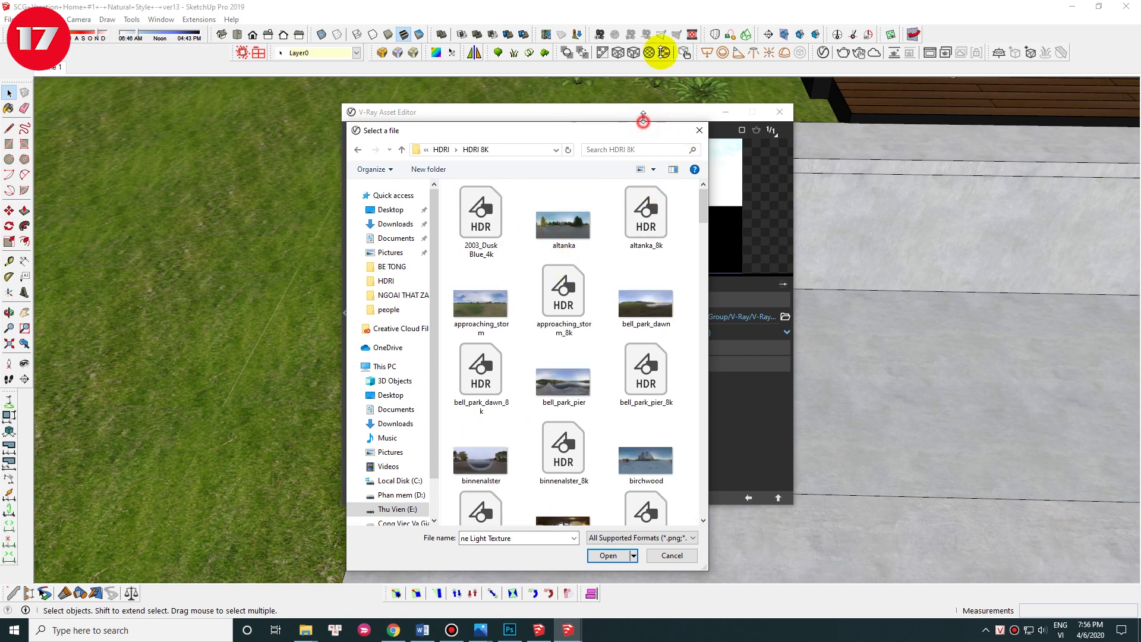
drag(707, 180, 1073, 180)
double_click(954, 386)
Step: Page through the HDRI panorama previews in Windows Photos up to qwantani.jpg
key(Right)
key(Right)
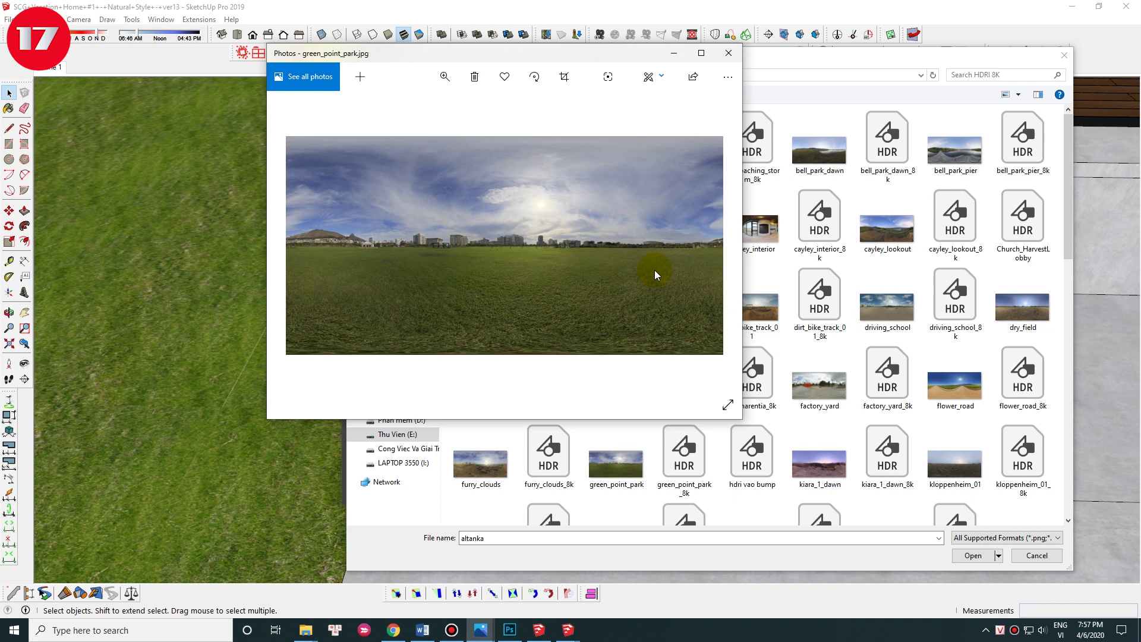
key(Right)
key(Right)
key(Right)
key(Right)
key(Right)
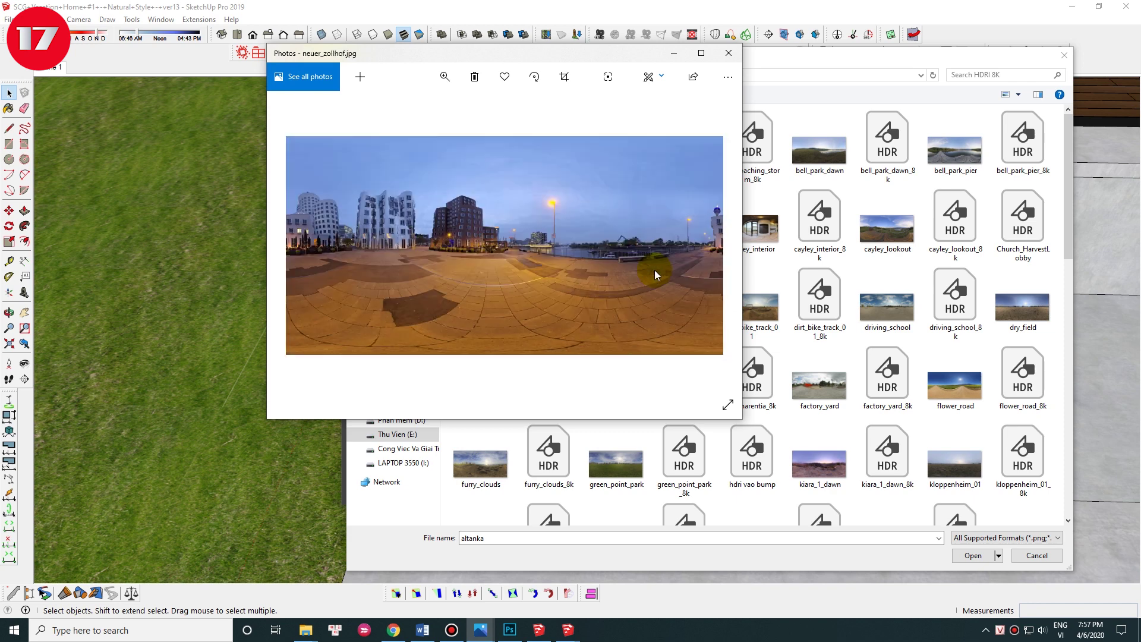
key(Right)
key(Right)
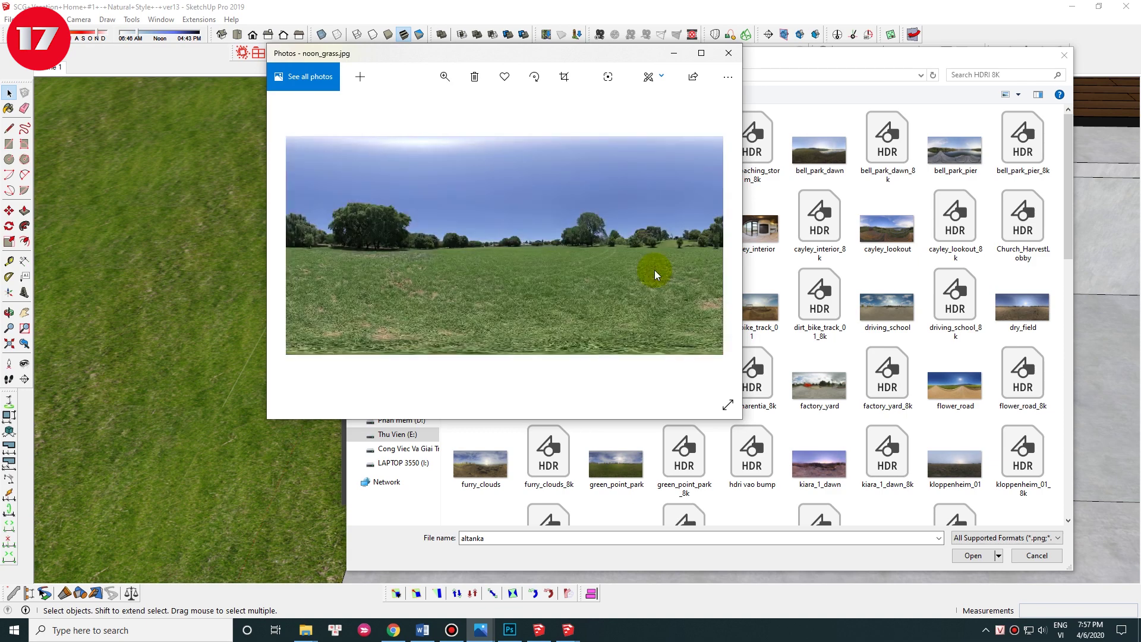
key(Right)
key(Right)
key(Right)
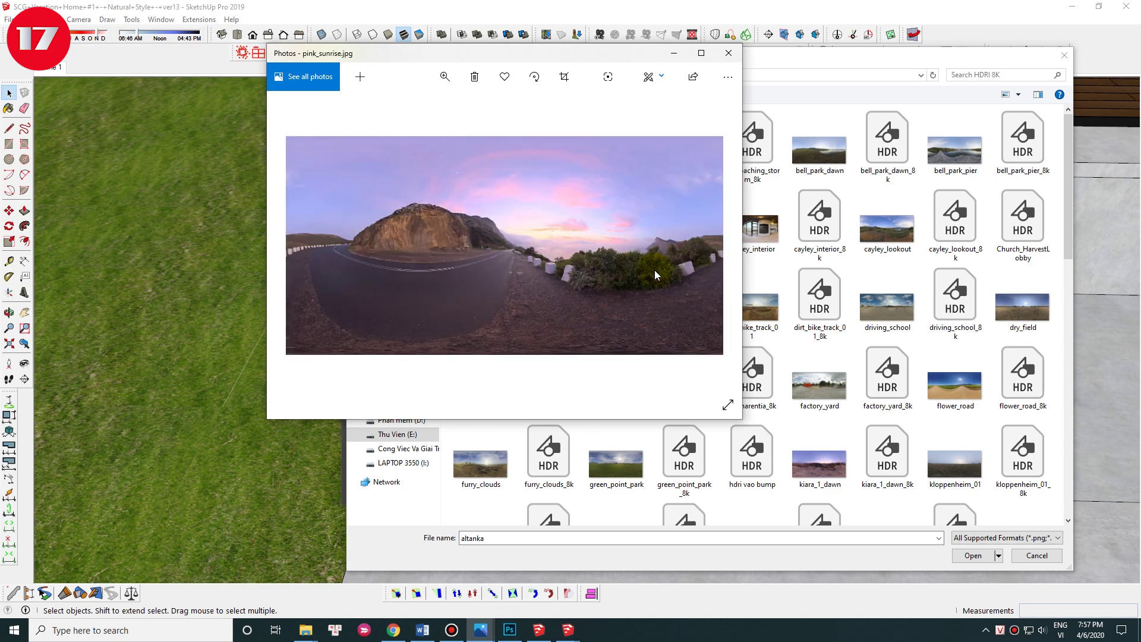
click(654, 274)
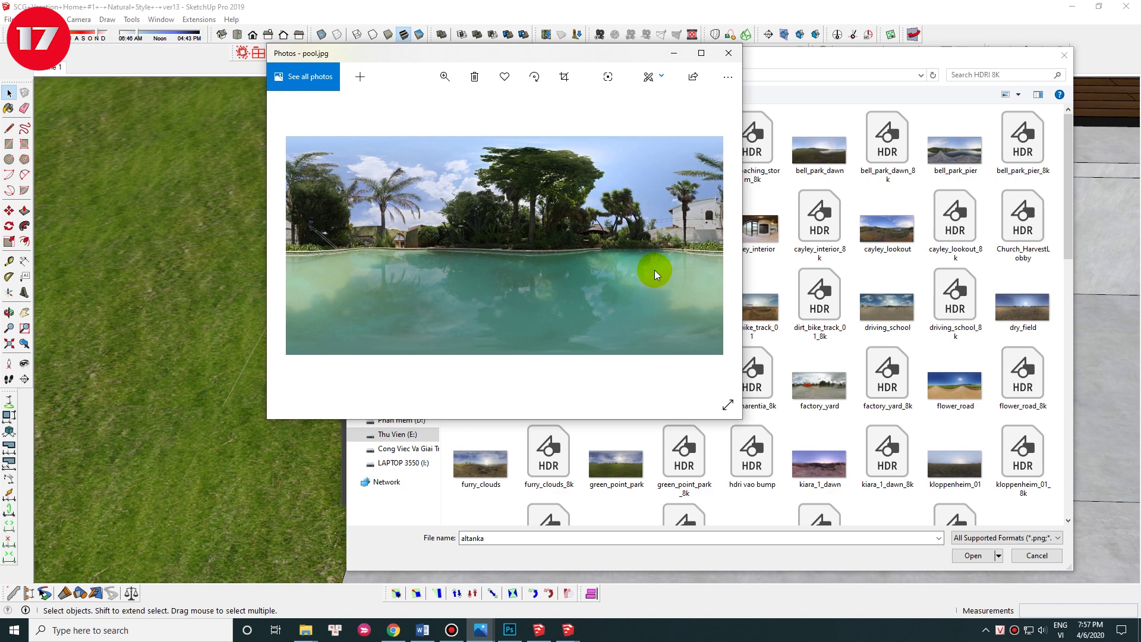
key(Right)
key(Right)
key(Right)
key(Right)
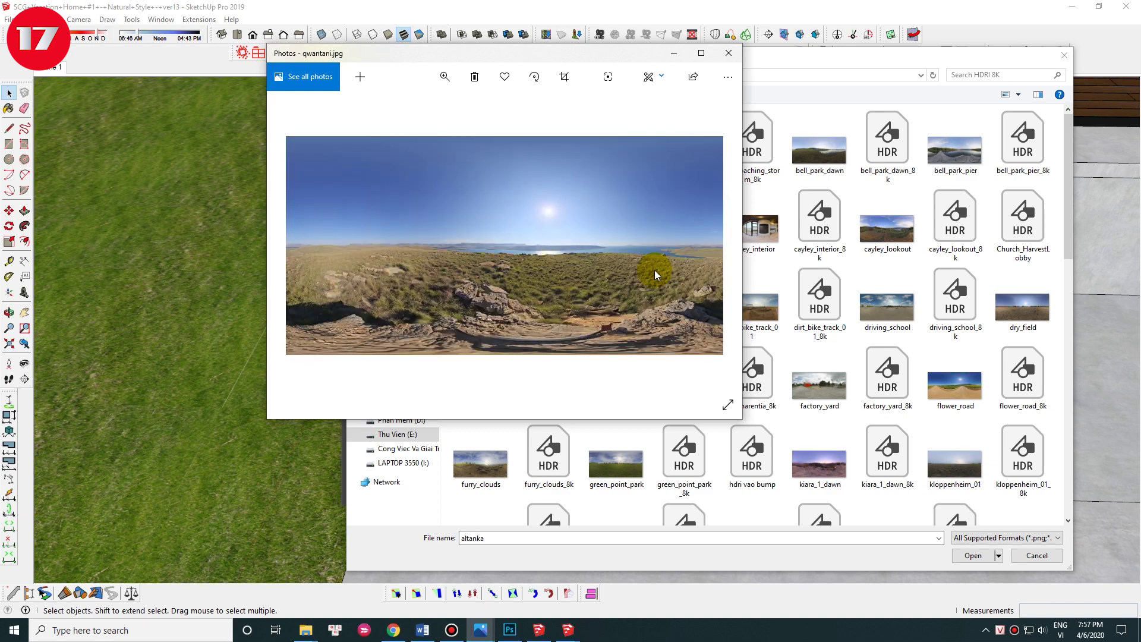
key(Right)
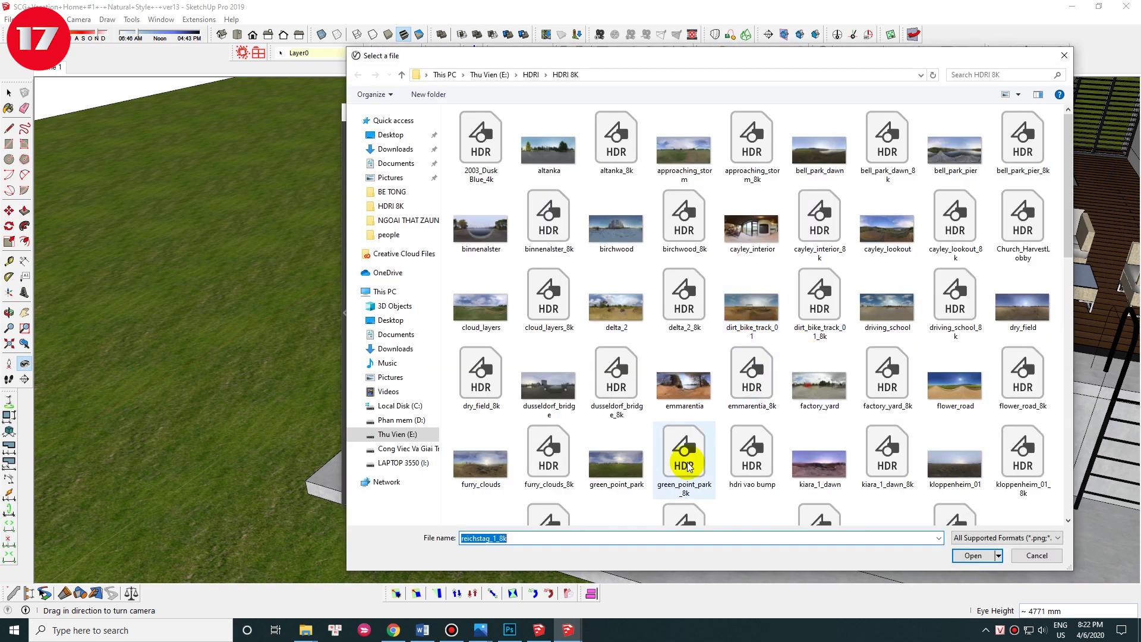
Step: Select the green_point_park HDRI as the dome light texture
scroll(713, 433, down, 3)
scroll(743, 422, down, 2)
click(614, 152)
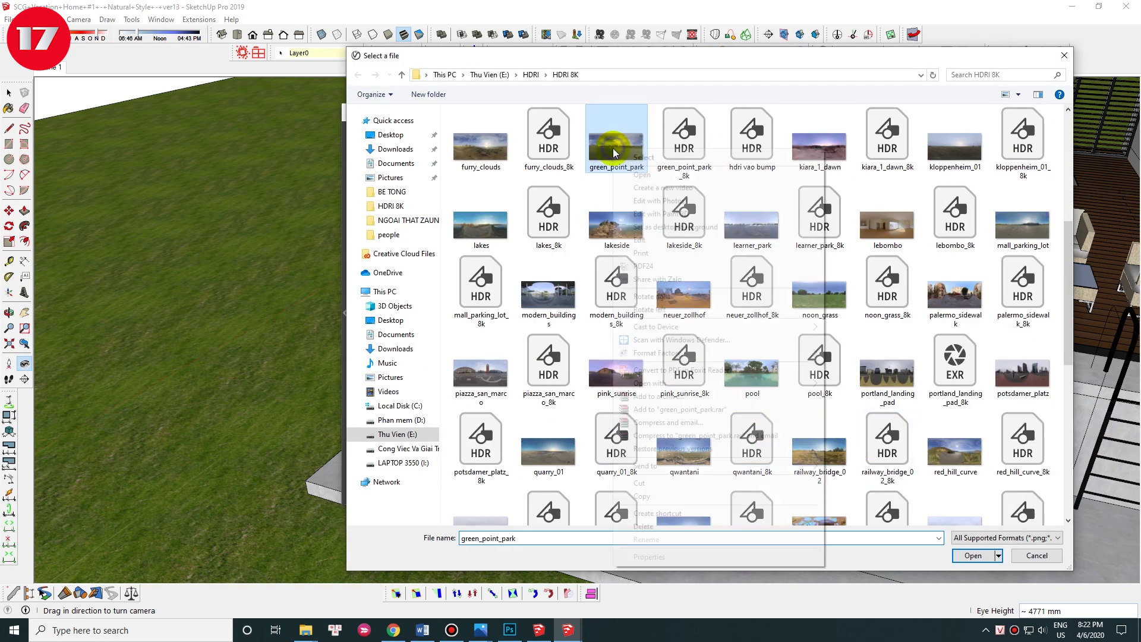
double_click(614, 152)
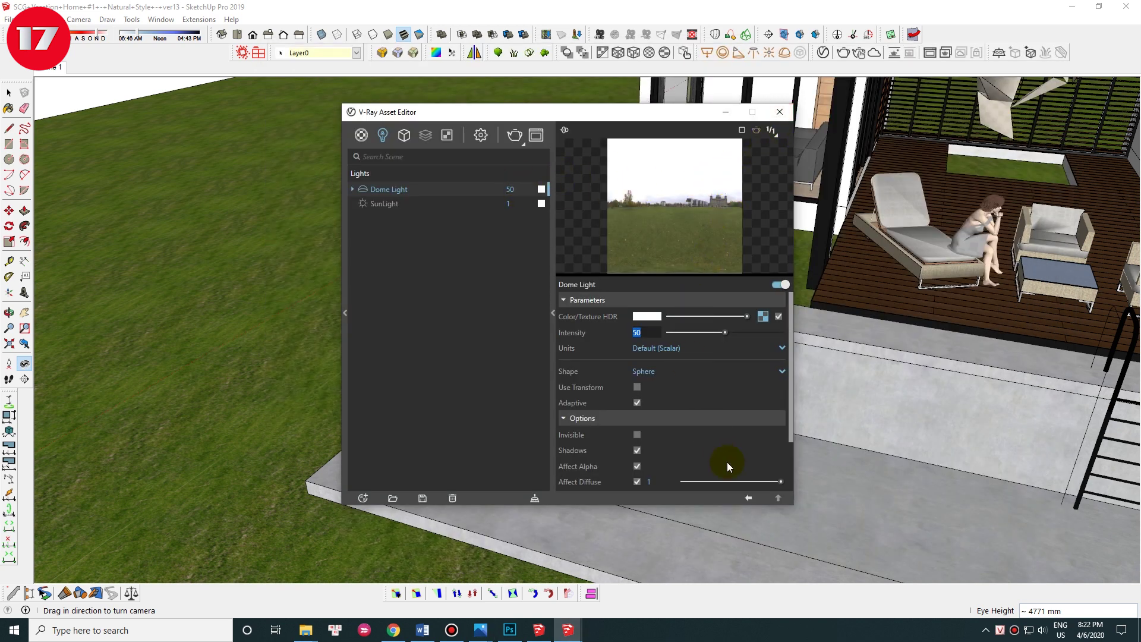
Step: Keep the dome light shape as Sphere and close the V-Ray Asset Editor
click(749, 499)
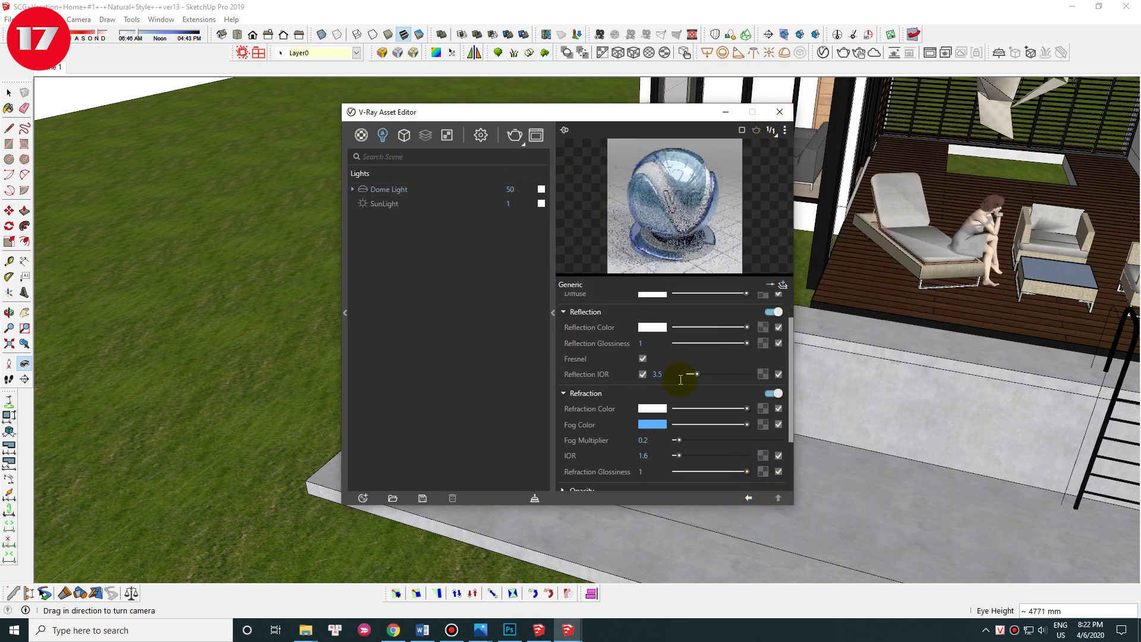
click(385, 190)
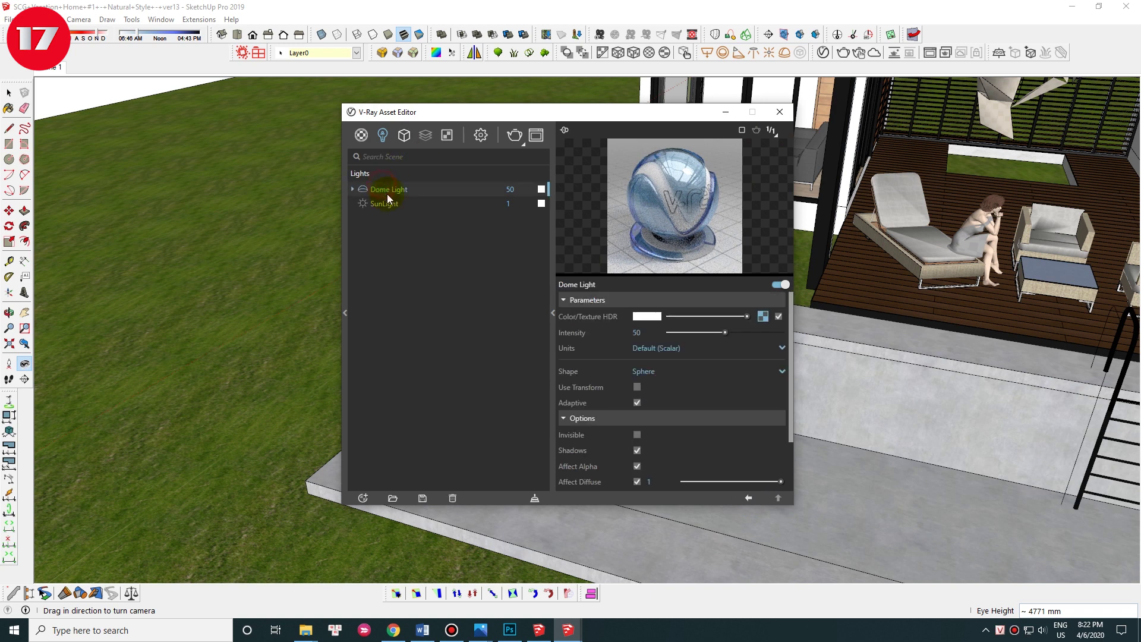
click(650, 371)
click(651, 374)
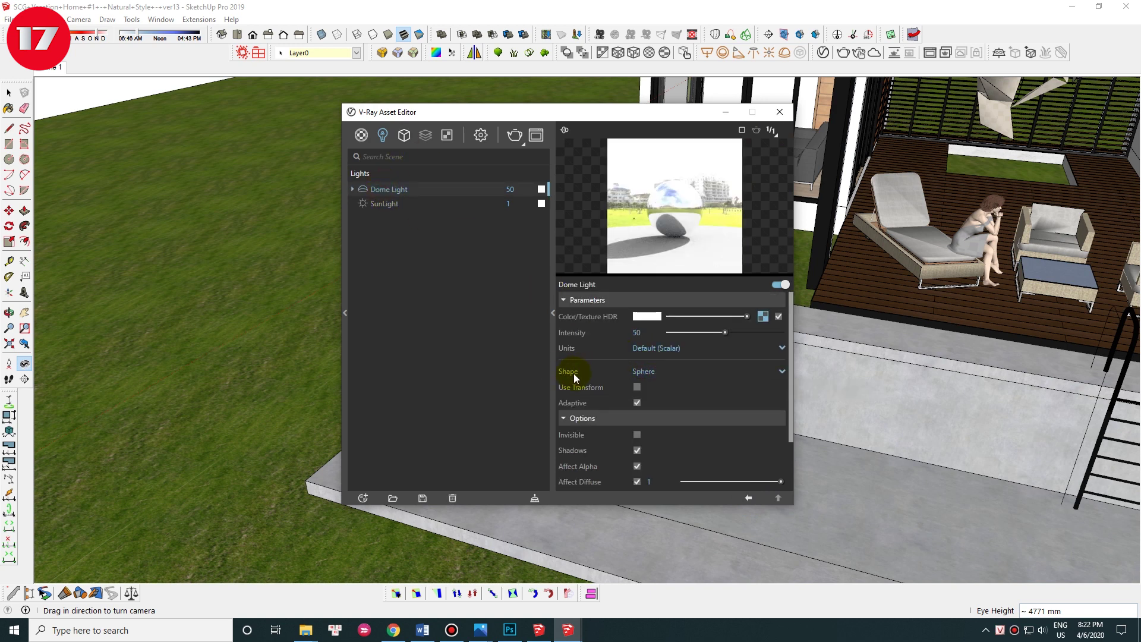
click(648, 371)
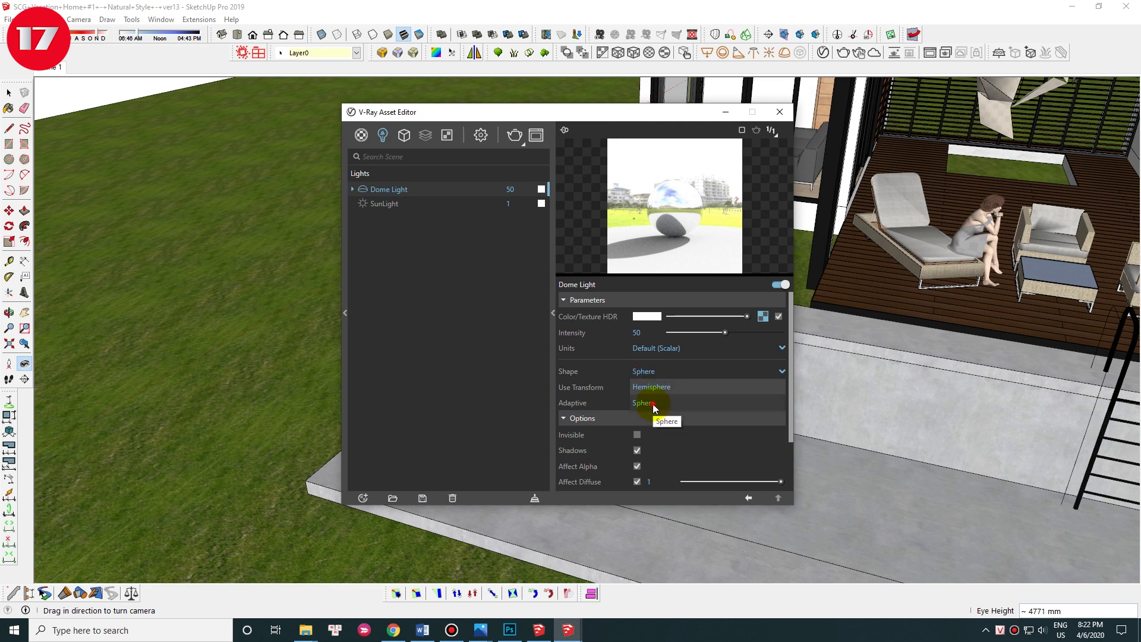
click(653, 407)
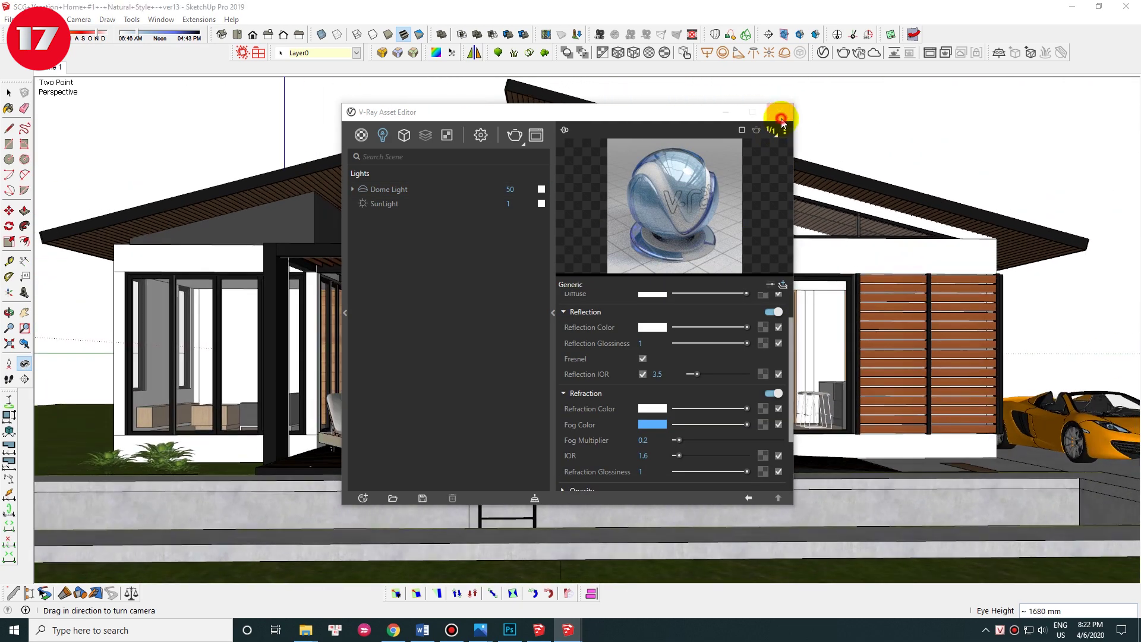
click(781, 118)
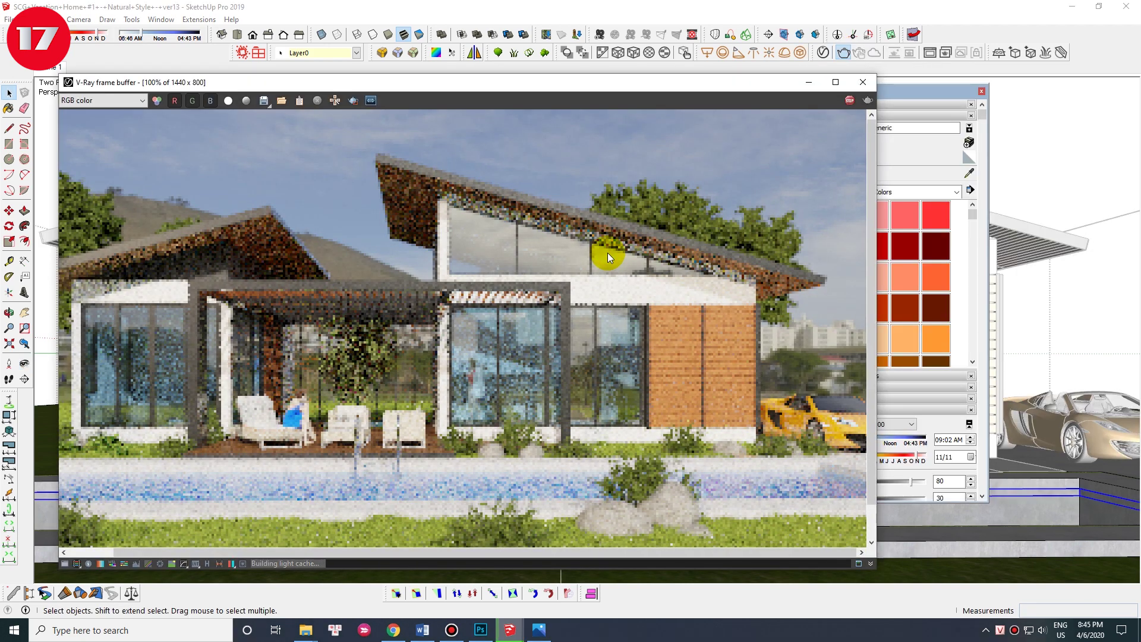
Step: Widen and raise the V-Ray frame buffer and reveal its colour-correction panel
drag(876, 556, 1098, 564)
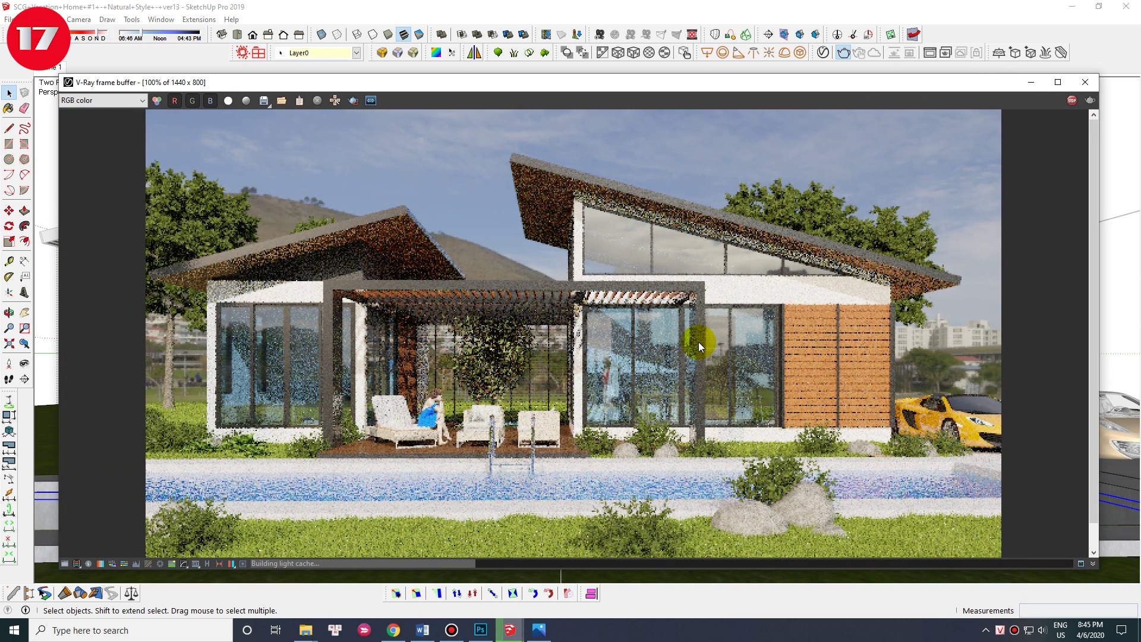
scroll(704, 366, down, 1)
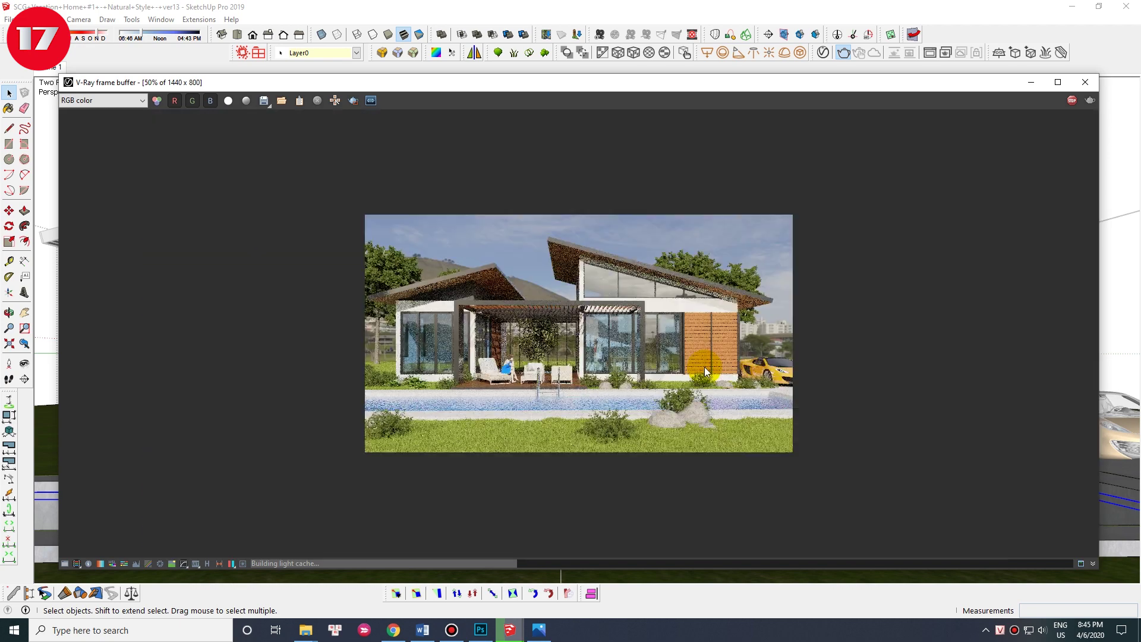
scroll(704, 366, up, 1)
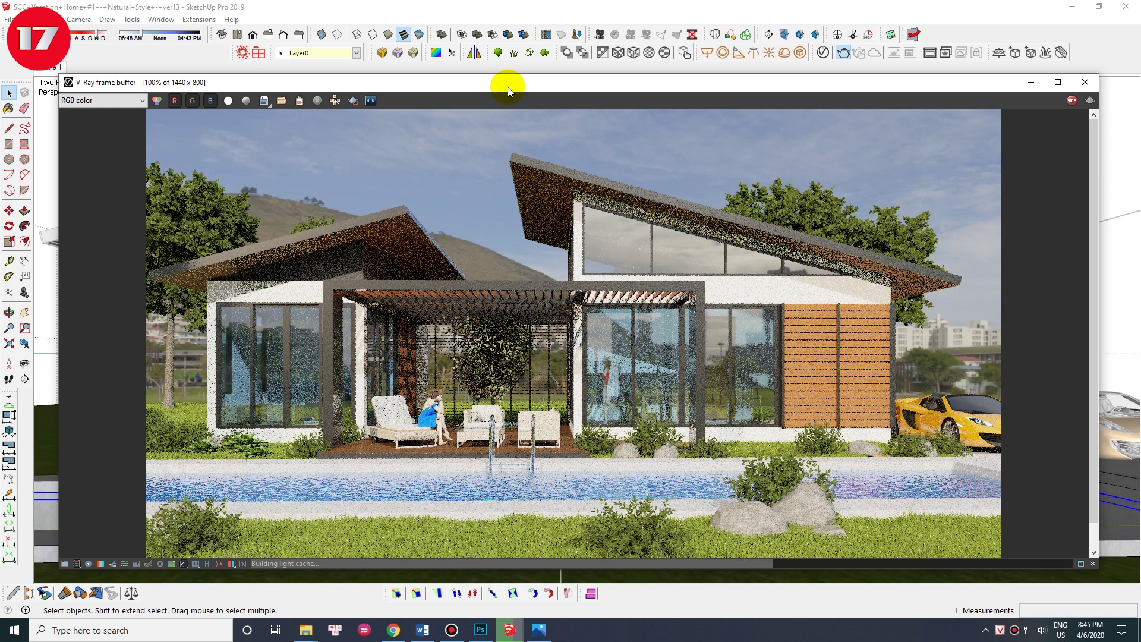
drag(507, 86, 506, 48)
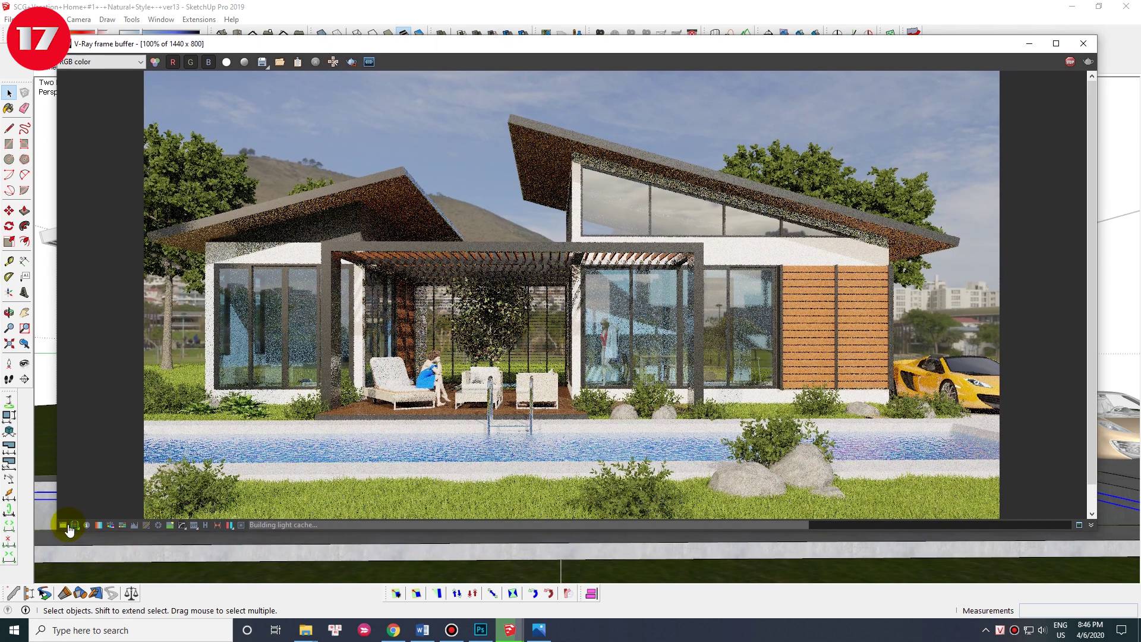
click(64, 525)
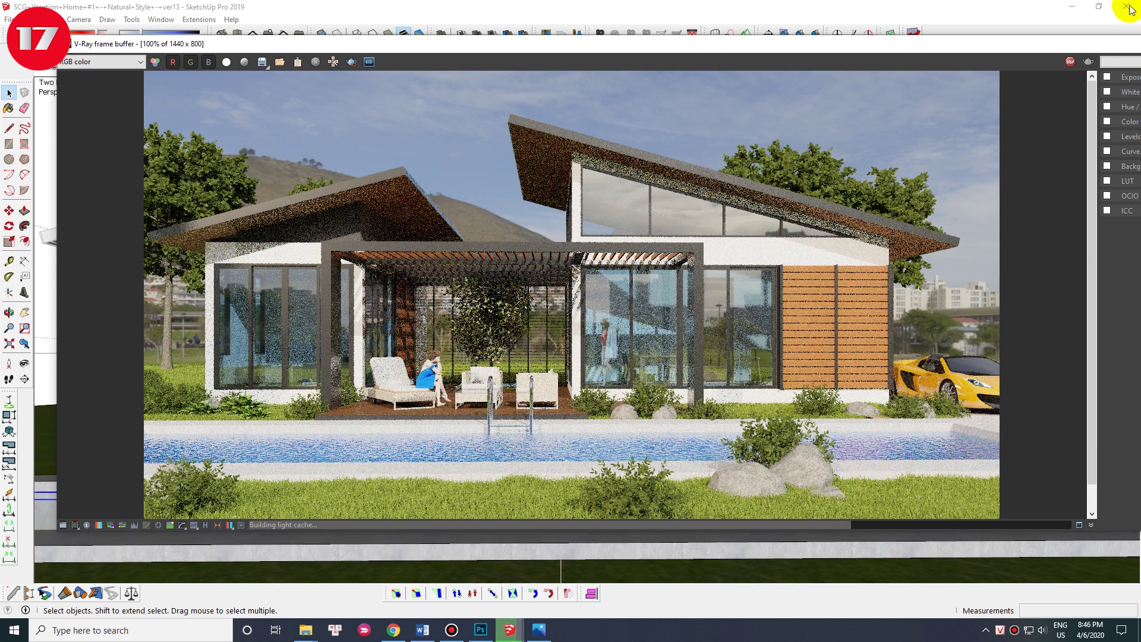
mouse_move(987, 37)
mouse_down()
mouse_move(814, 47)
mouse_move(915, 55)
mouse_up()
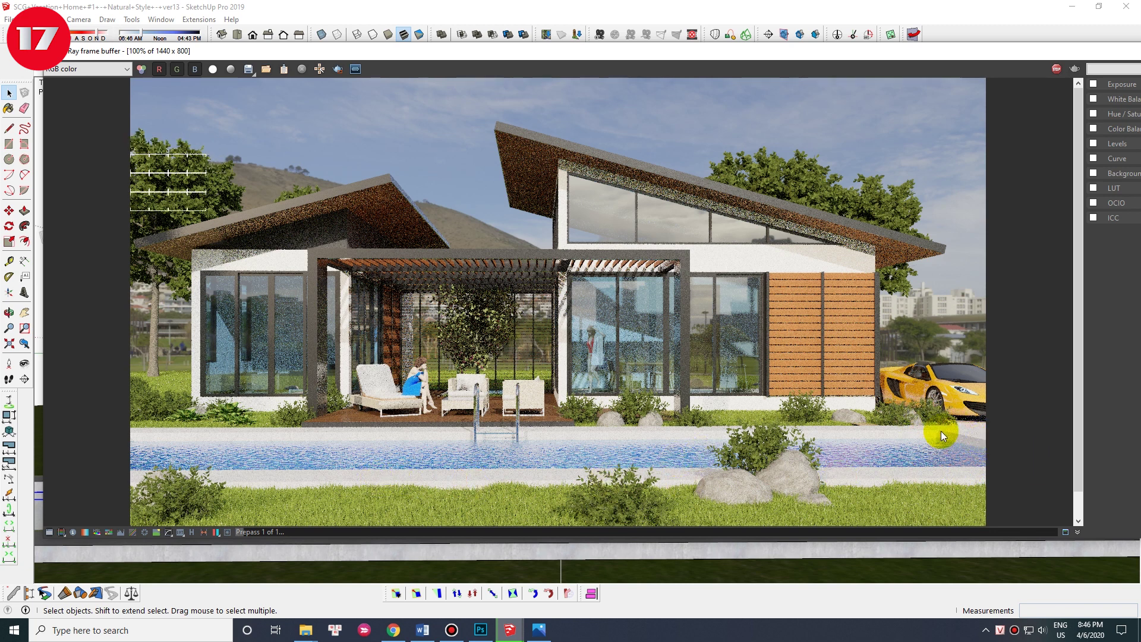
Step: Let the render refine, then move the frame buffer down-left to expose the toolbars
scroll(478, 457, down, 1)
scroll(485, 483, up, 1)
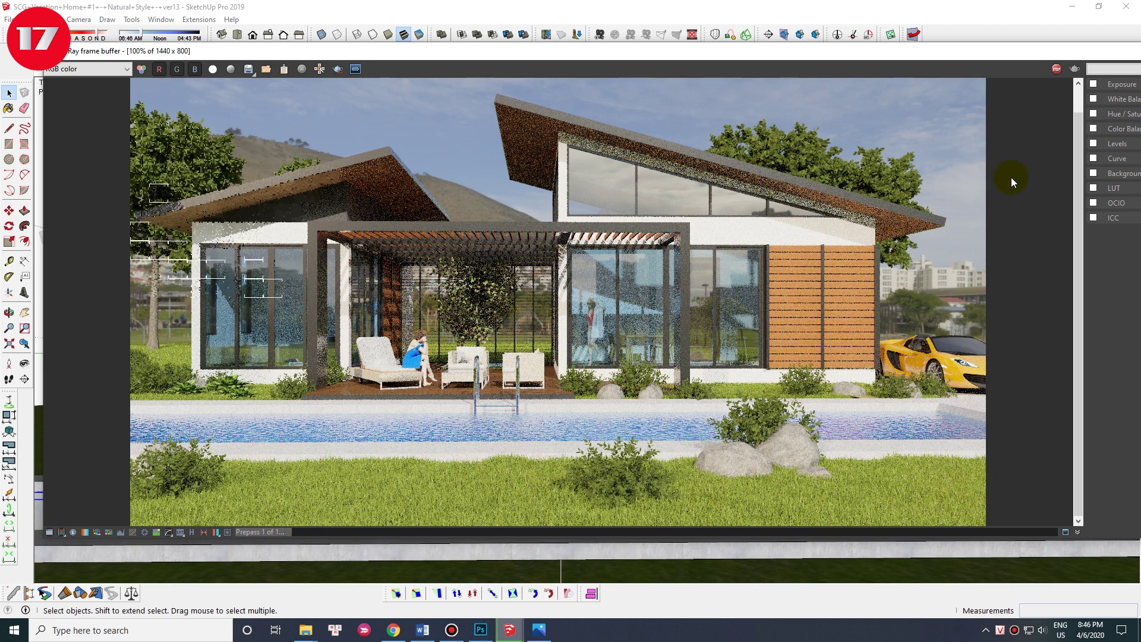
drag(1023, 52, 987, 117)
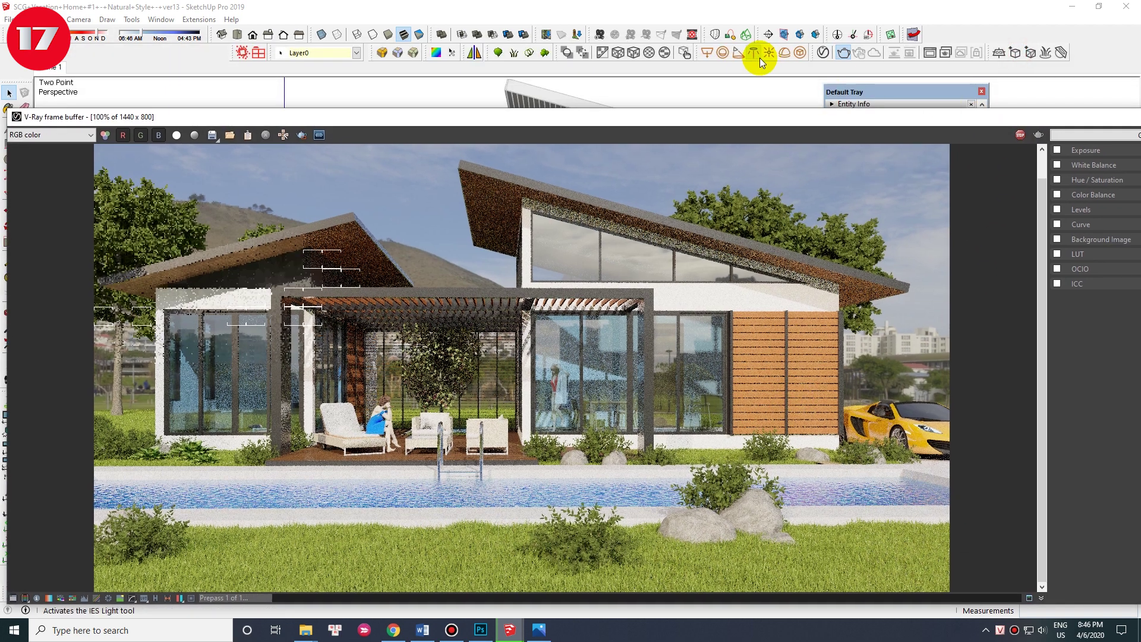
Step: Select only the driveway surface beside the car
click(822, 55)
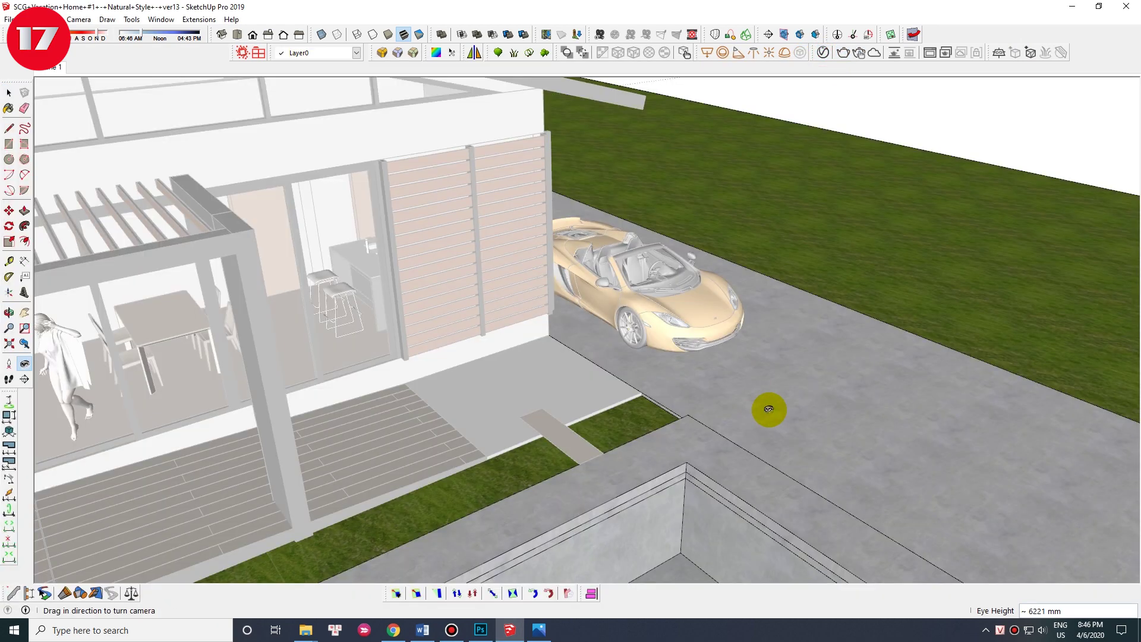
mouse_move(766, 403)
middle_down()
mouse_move(792, 342)
mouse_move(379, 434)
mouse_move(519, 389)
mouse_move(391, 383)
mouse_move(484, 306)
mouse_move(594, 331)
middle_up()
click(596, 334)
click(659, 347)
middle_drag(670, 349, 566, 170)
Step: Apply the Asphalt A01 100cm ground material from the V-Ray library to the driveway
click(752, 53)
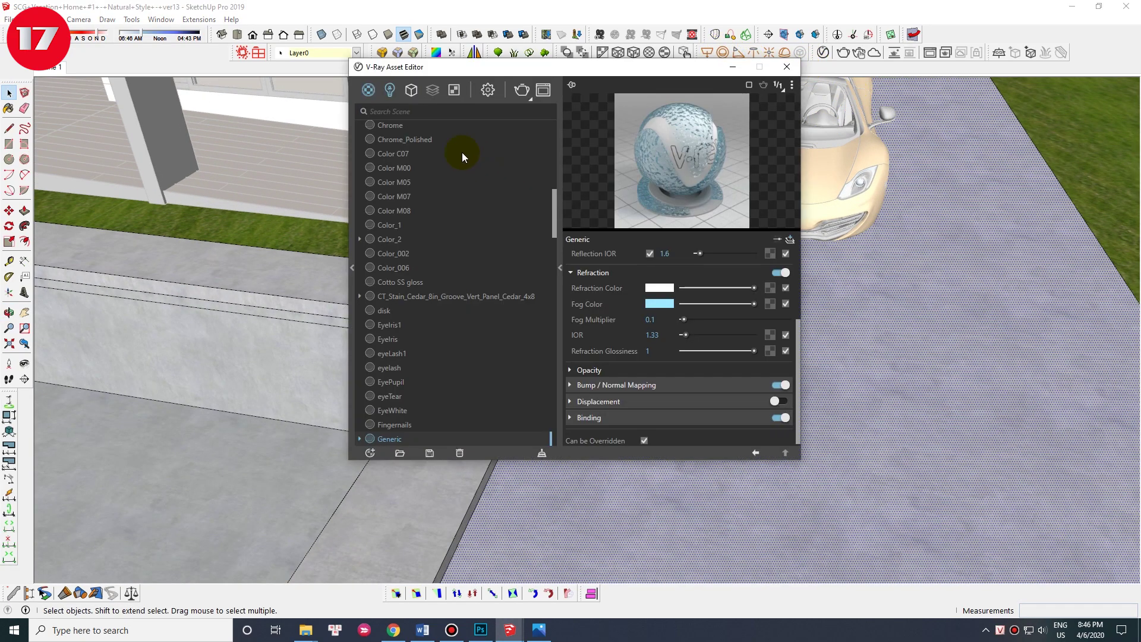
click(126, 98)
click(120, 100)
click(145, 241)
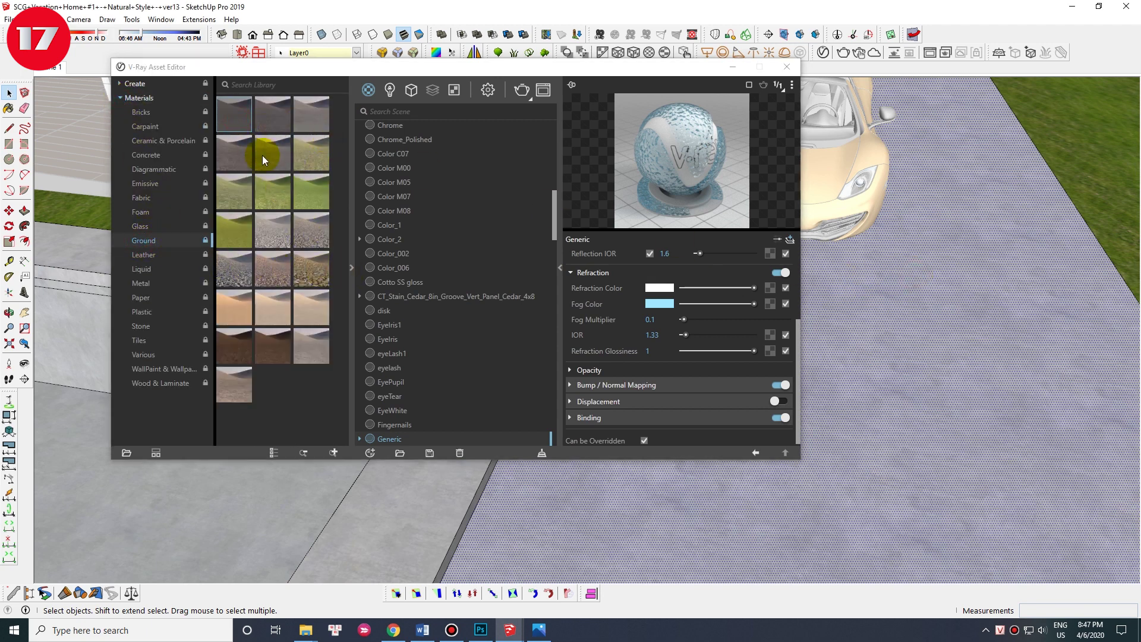
click(237, 120)
right_click(272, 143)
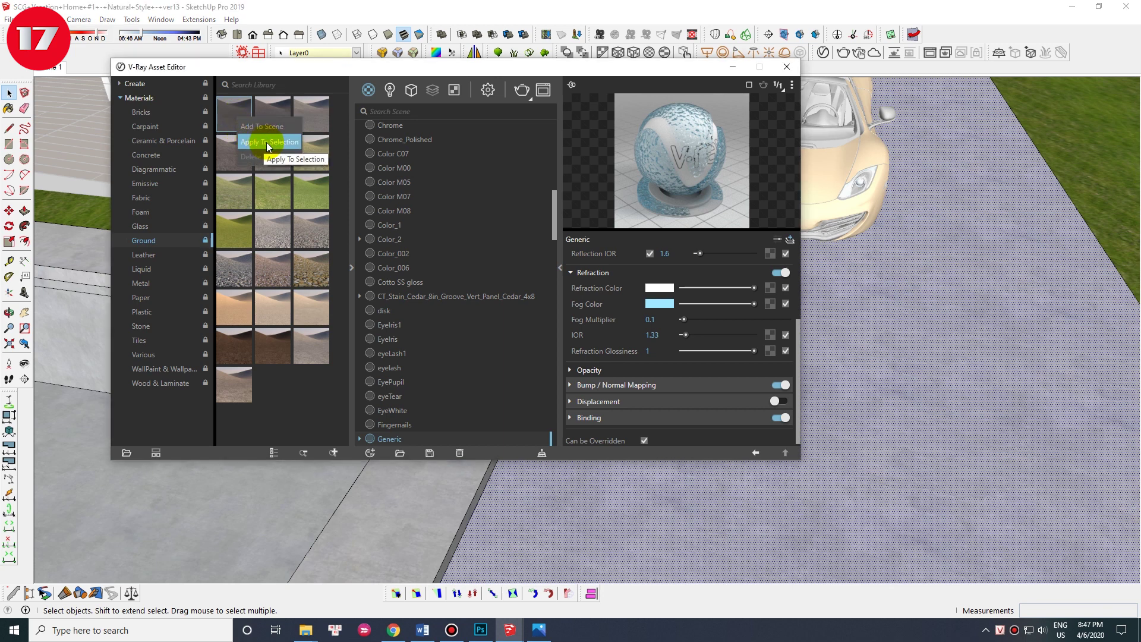
key(b)
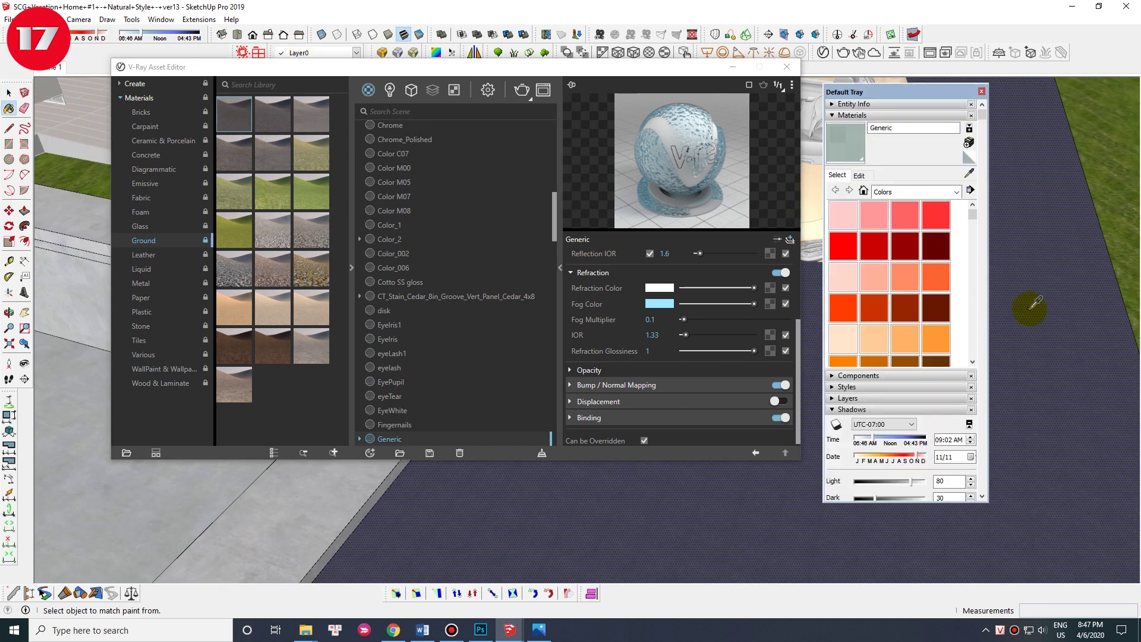
Step: Scale the asphalt texture to 2000 mm and close the materials tray
click(856, 176)
click(850, 310)
text(20)
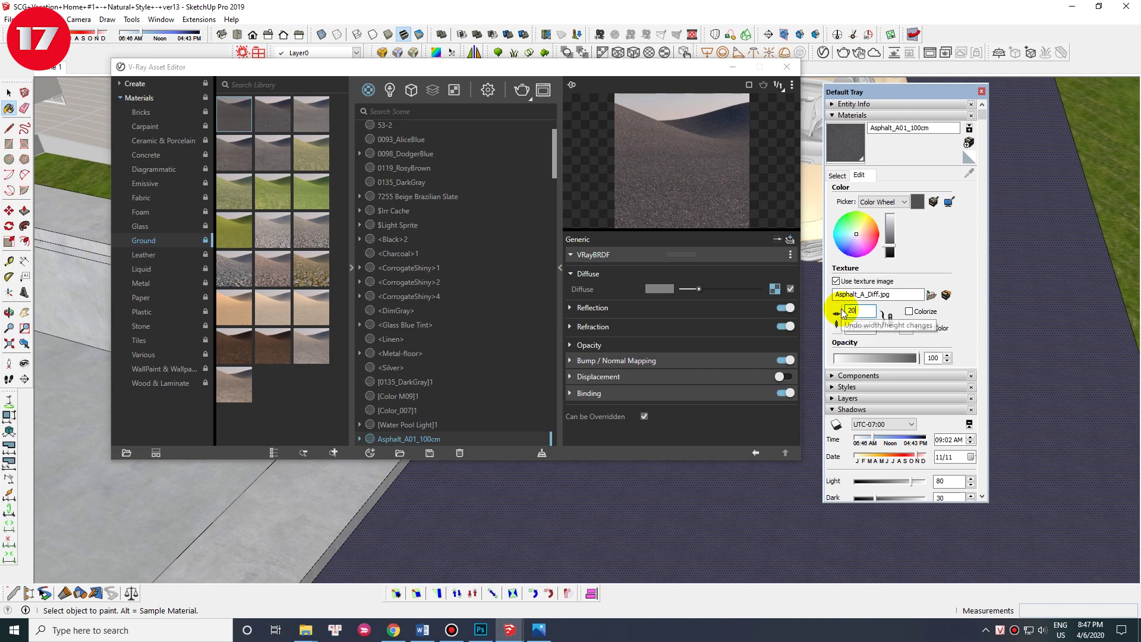
click(837, 313)
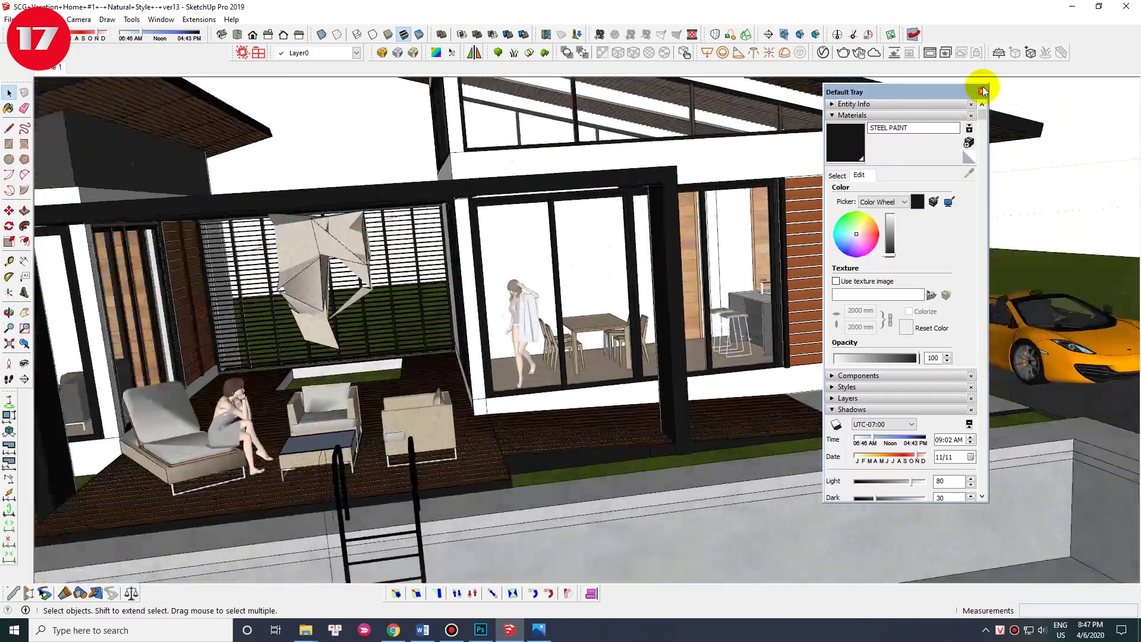
click(981, 91)
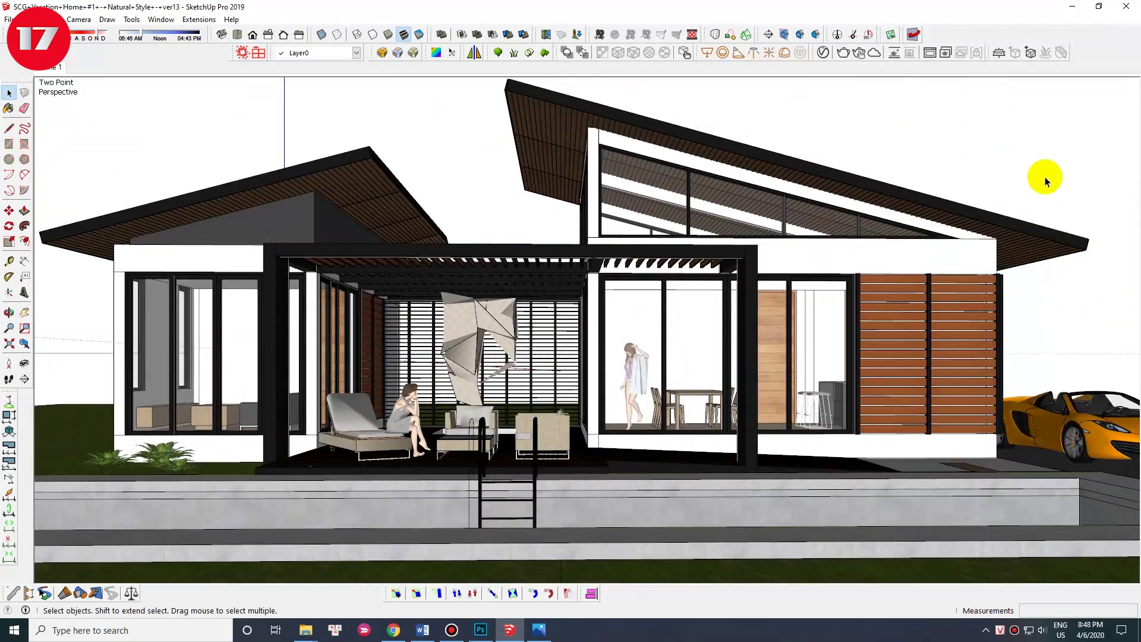
Step: Close the render window and select the pool and lawn landscape group
click(931, 53)
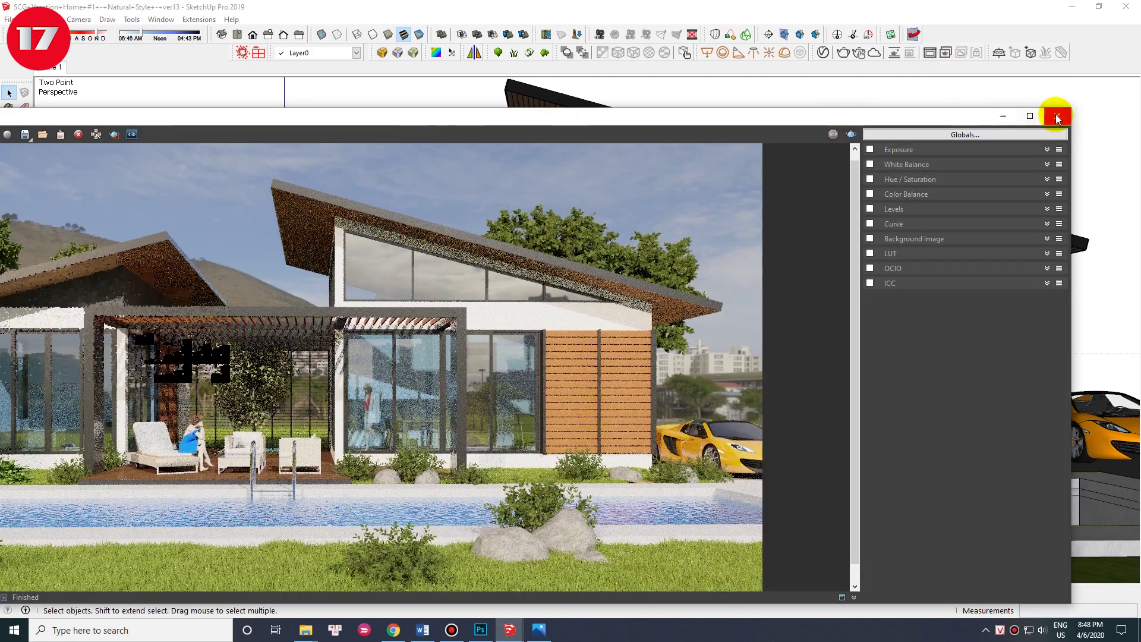
click(1056, 119)
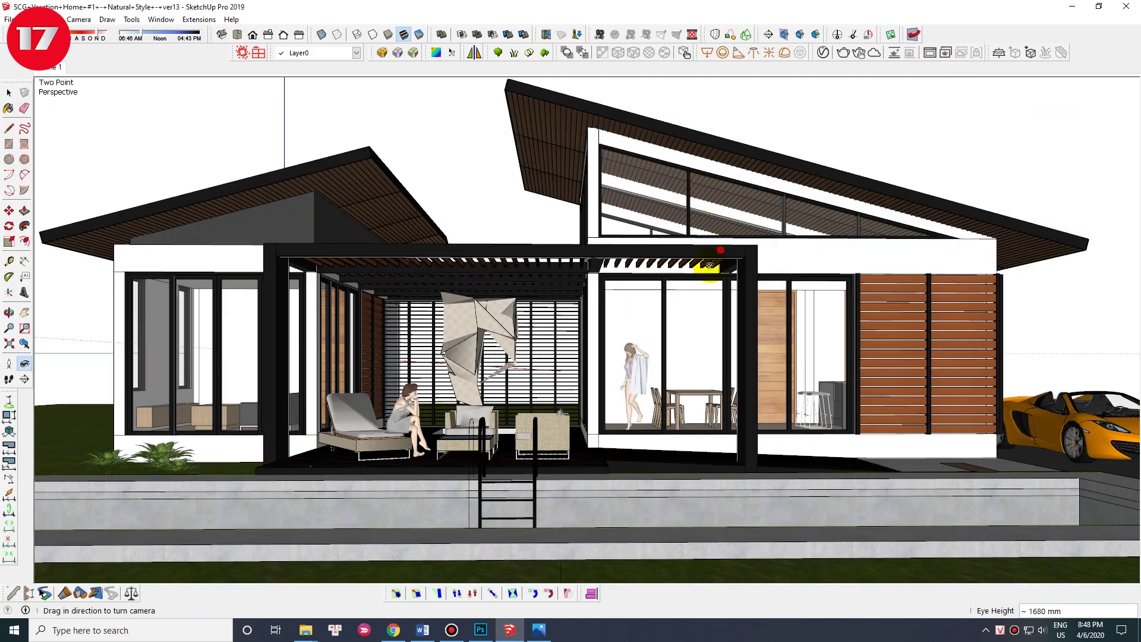
scroll(683, 311, up, 5)
scroll(620, 313, up, 3)
scroll(554, 376, up, 2)
scroll(554, 375, down, 5)
click(652, 303)
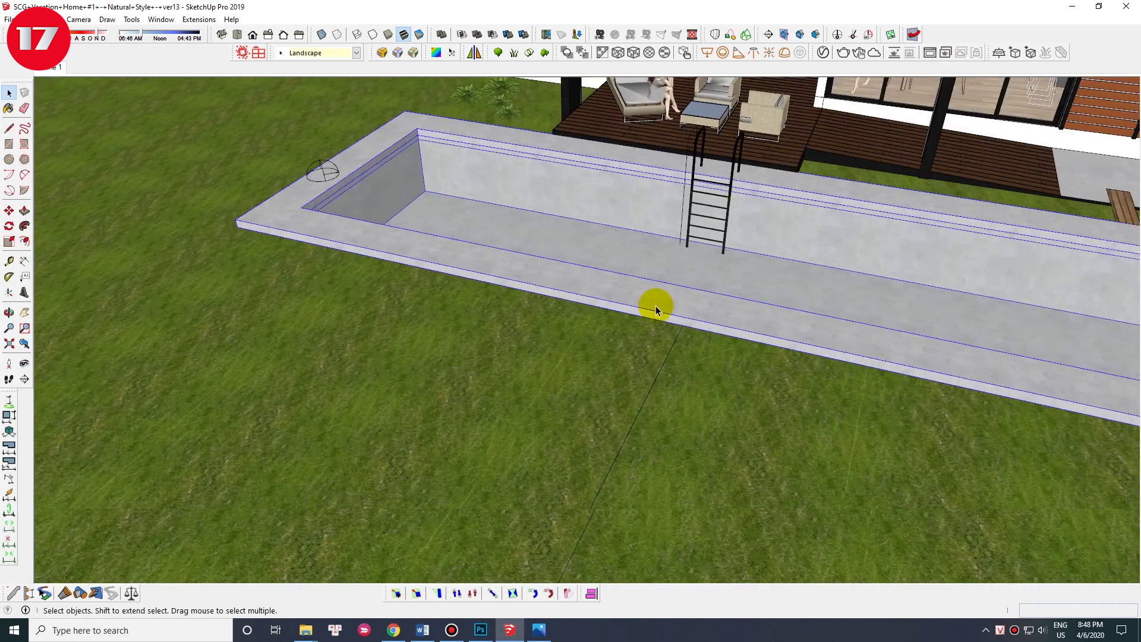
Step: Scatter the Daisy 01 Skatter preset using a picked-points host with a first point on the lawn
click(259, 53)
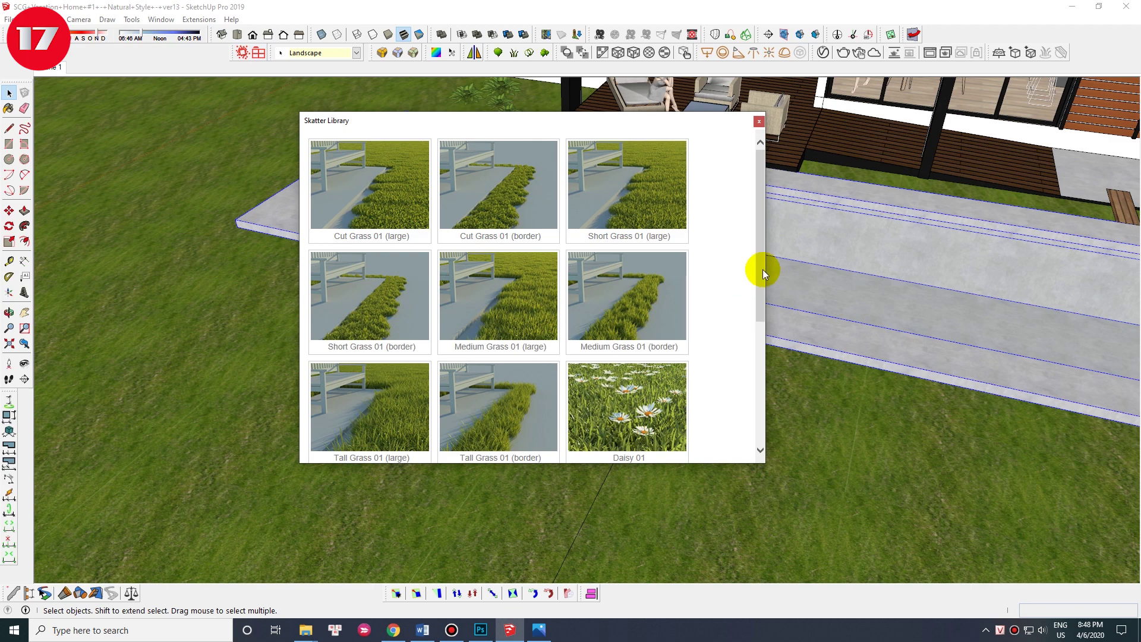
drag(762, 272, 764, 321)
click(623, 321)
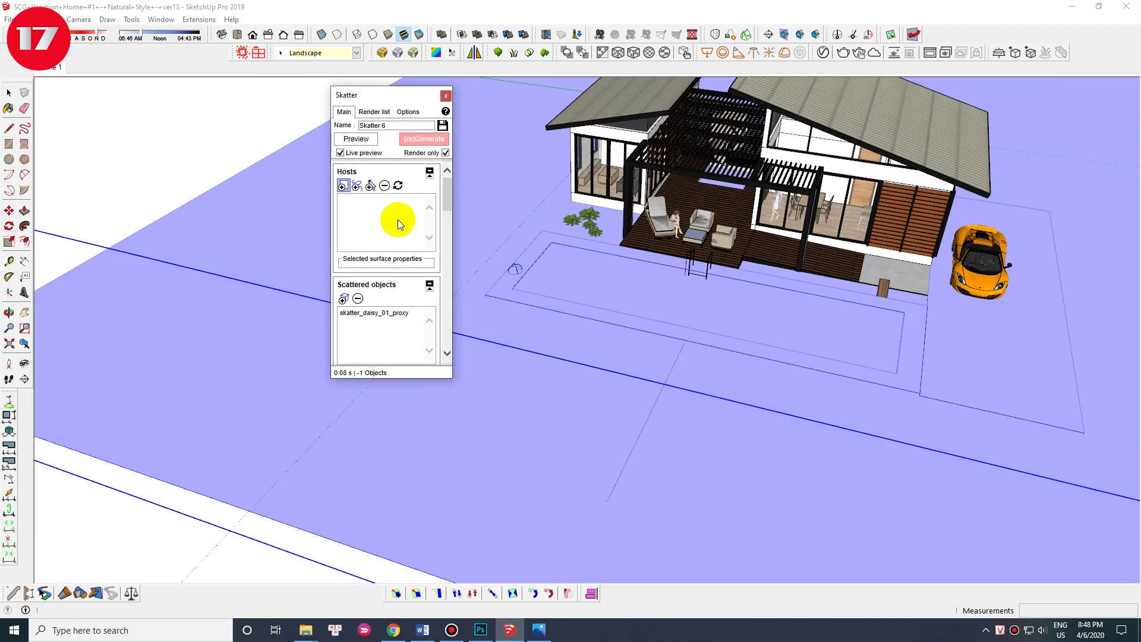
click(370, 186)
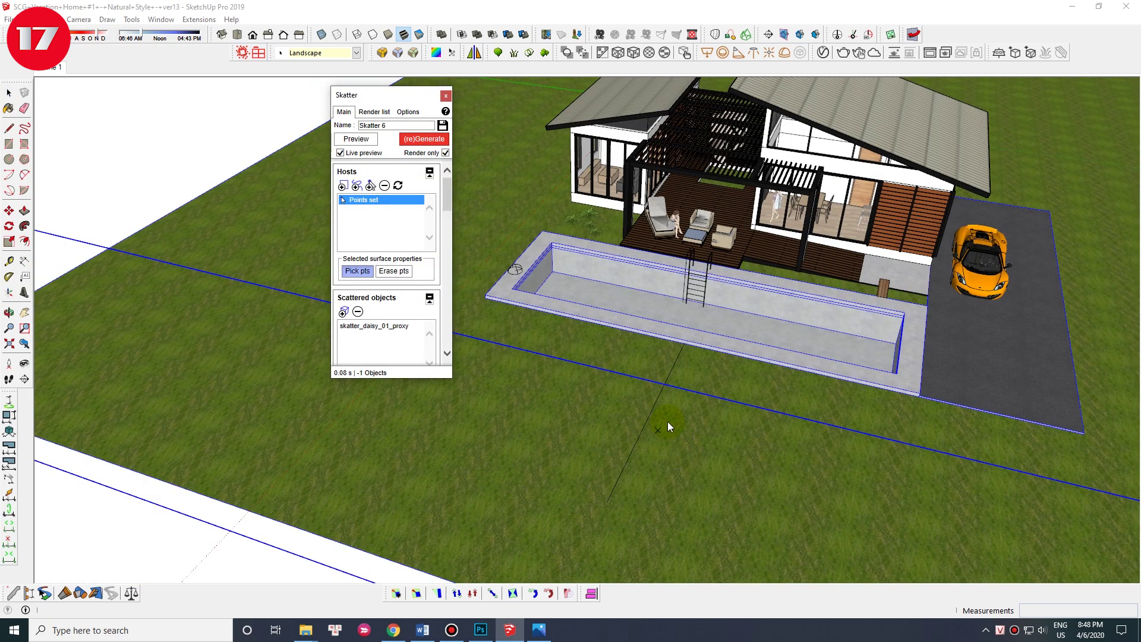
scroll(772, 446, up, 3)
scroll(767, 340, up, 3)
click(768, 340)
scroll(683, 351, up, 1)
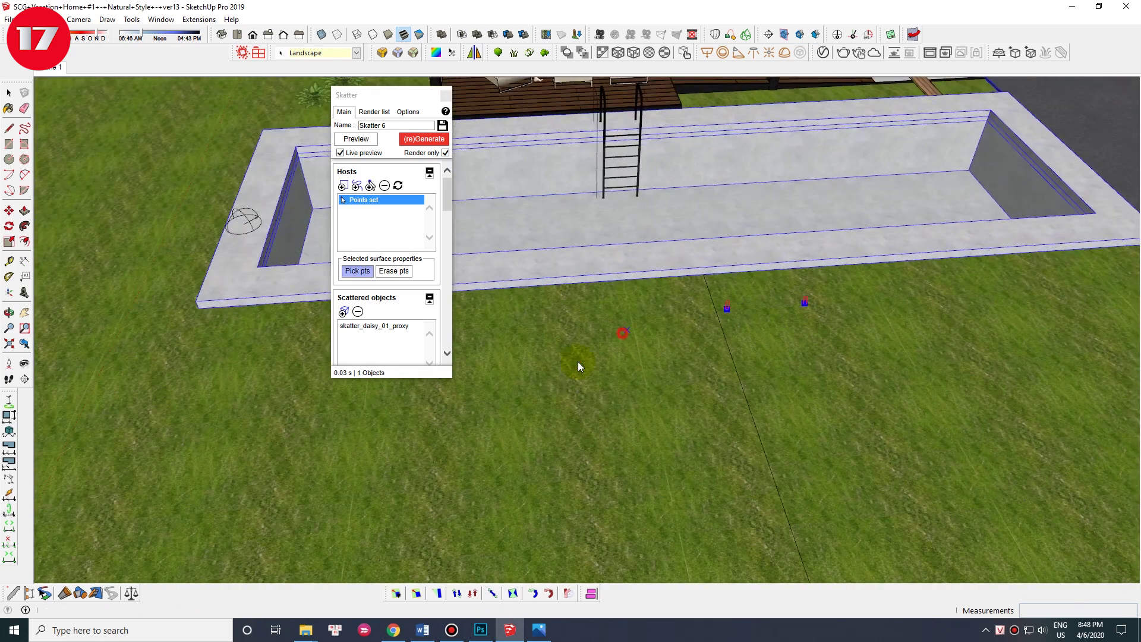
scroll(449, 247, down, 3)
scroll(449, 255, down, 2)
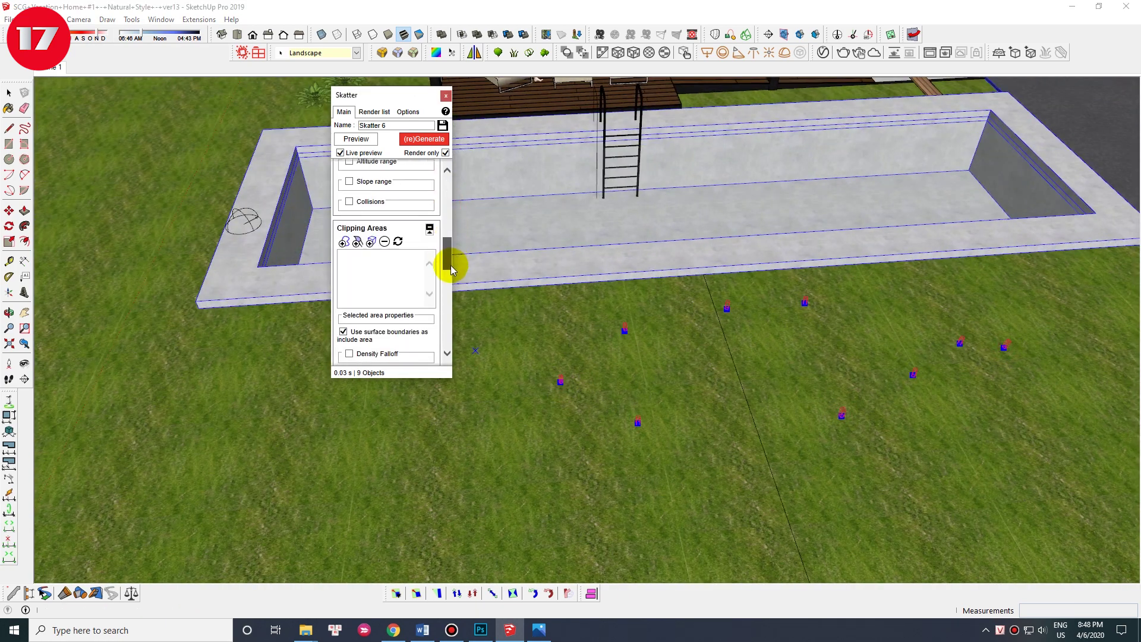
Step: Paint a clipping area over the grass beside the pool and plants, then regenerate
click(344, 223)
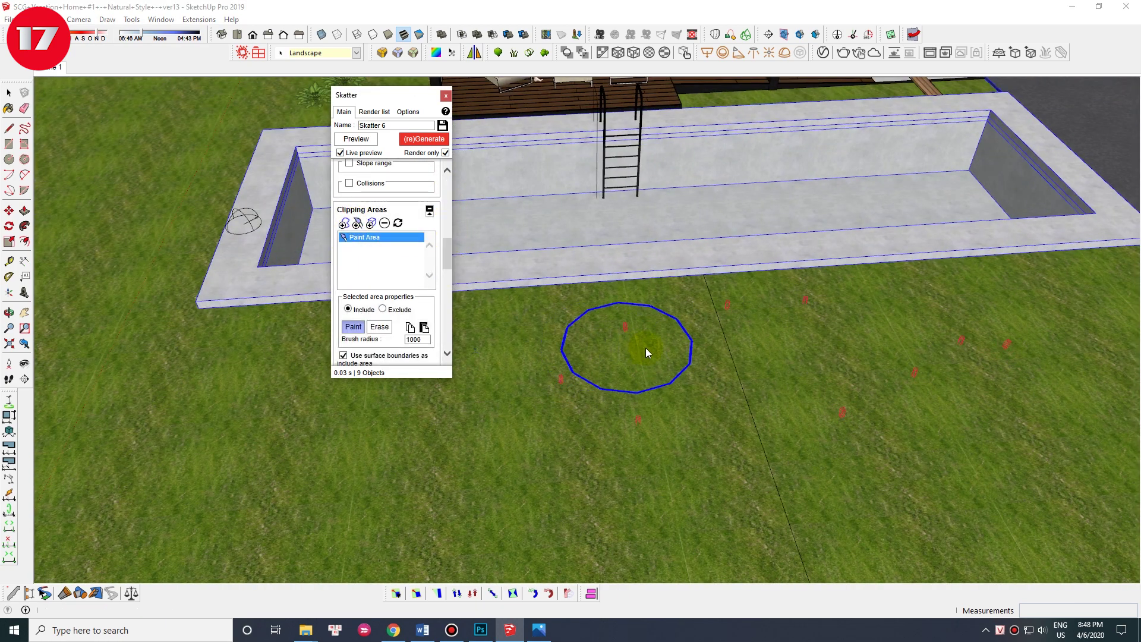
scroll(659, 363, down, 1)
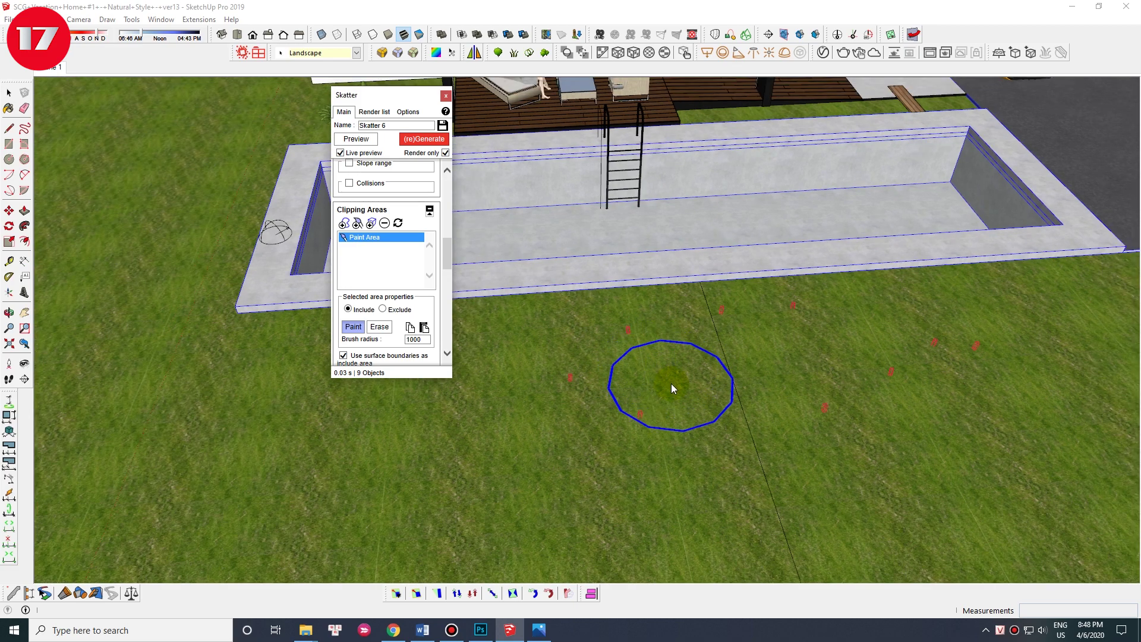
scroll(672, 383, down, 2)
scroll(724, 358, down, 2)
mouse_move(868, 366)
mouse_down()
mouse_move(663, 363)
mouse_move(901, 354)
mouse_move(915, 369)
mouse_move(482, 413)
mouse_move(495, 332)
mouse_up()
scroll(495, 331, up, 2)
drag(523, 244, 601, 260)
scroll(601, 259, down, 2)
drag(509, 239, 497, 301)
scroll(480, 425, up, 3)
scroll(1061, 341, up, 3)
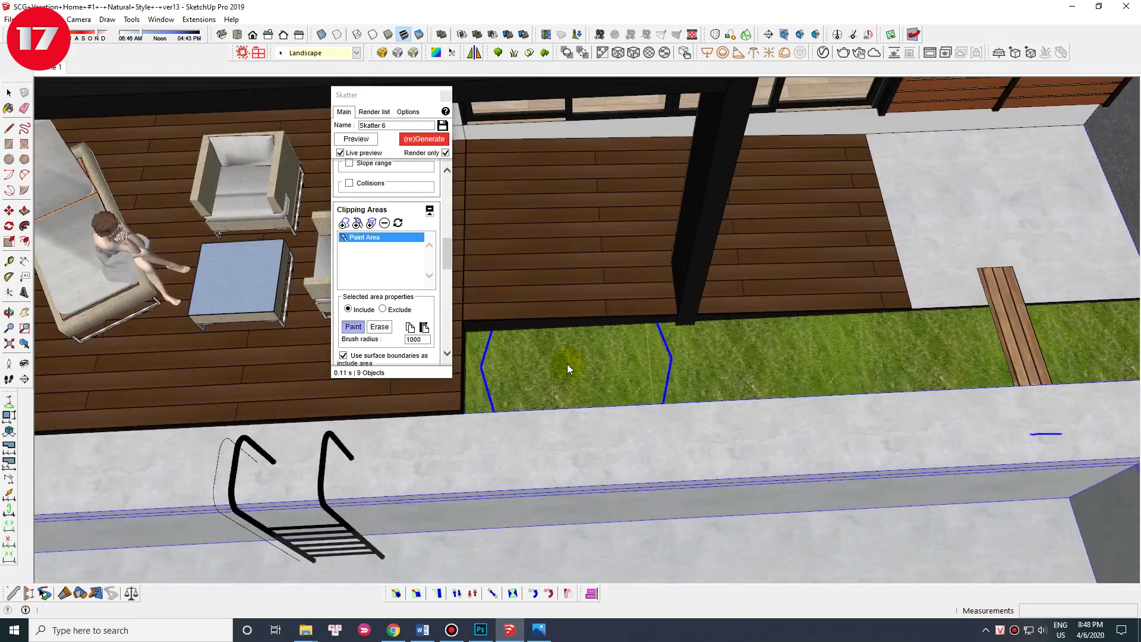
scroll(835, 203, down, 5)
middle_drag(835, 204, 802, 390)
mouse_move(444, 248)
mouse_down()
mouse_move(439, 224)
mouse_move(443, 261)
mouse_move(444, 187)
mouse_up()
click(424, 138)
Step: Add a second picked-points set with four daisy points near the plants
scroll(826, 431, up, 3)
click(370, 185)
scroll(939, 369, up, 2)
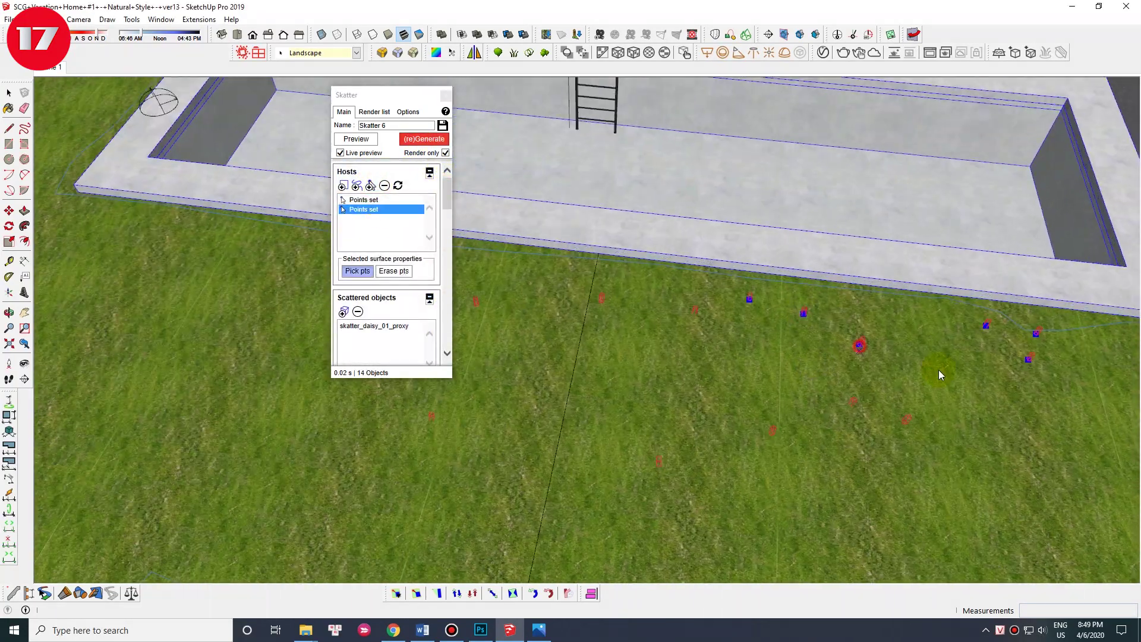
scroll(574, 318, down, 1)
scroll(573, 318, down, 3)
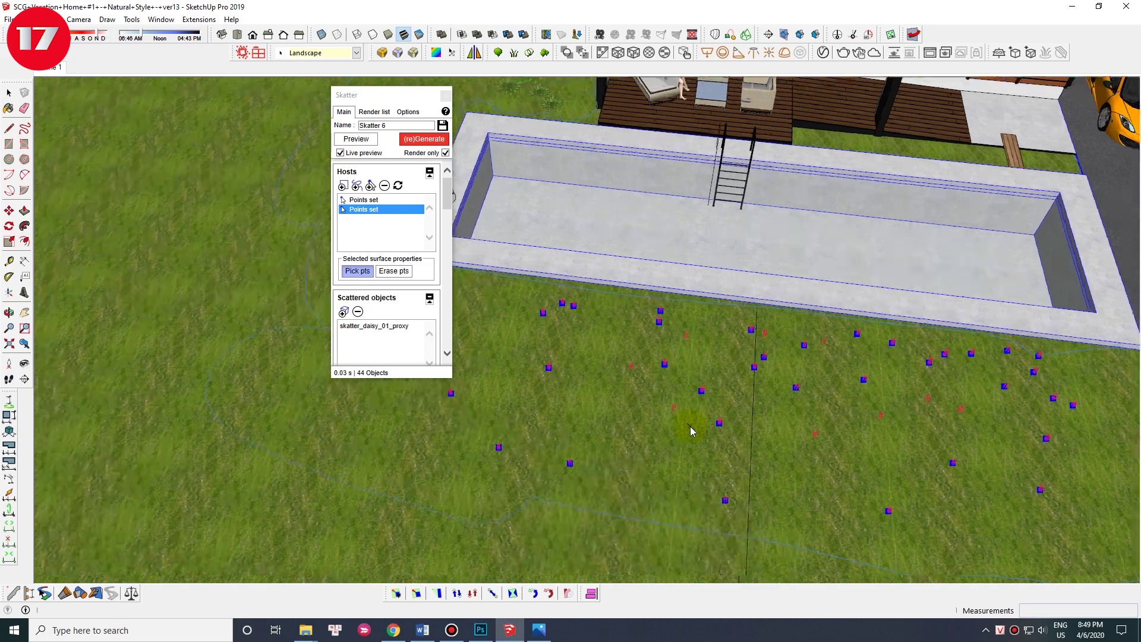
middle_drag(692, 427, 1080, 387)
scroll(1080, 388, down, 3)
scroll(603, 249, up, 2)
click(613, 254)
click(480, 306)
click(554, 307)
click(636, 256)
scroll(648, 258, down, 3)
Step: Place more daisy points on the lawn and deck grass strip, then generate the scatter
click(494, 263)
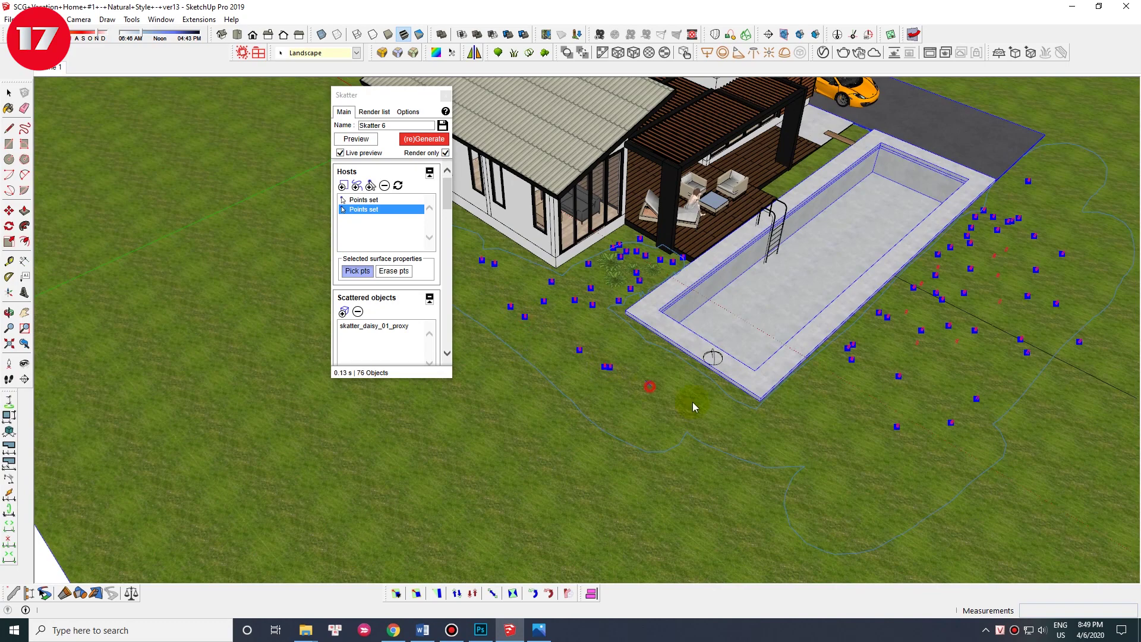
click(492, 254)
scroll(684, 253, up, 5)
click(932, 138)
click(879, 190)
click(668, 313)
scroll(653, 321, down, 5)
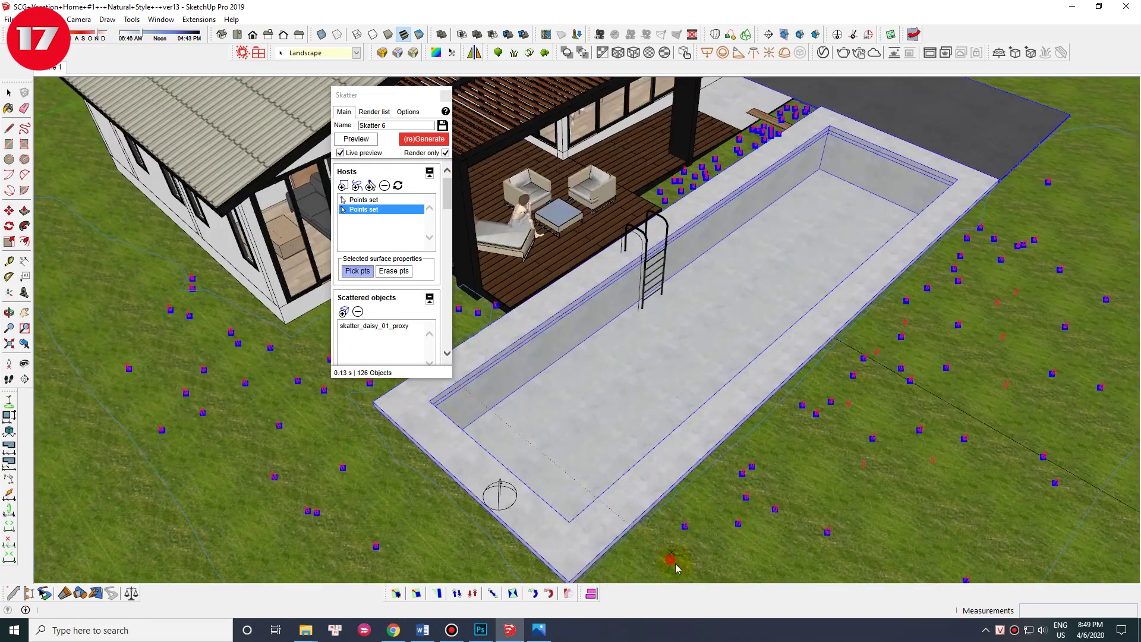
shift+middle_drag(675, 567, 867, 505)
click(877, 502)
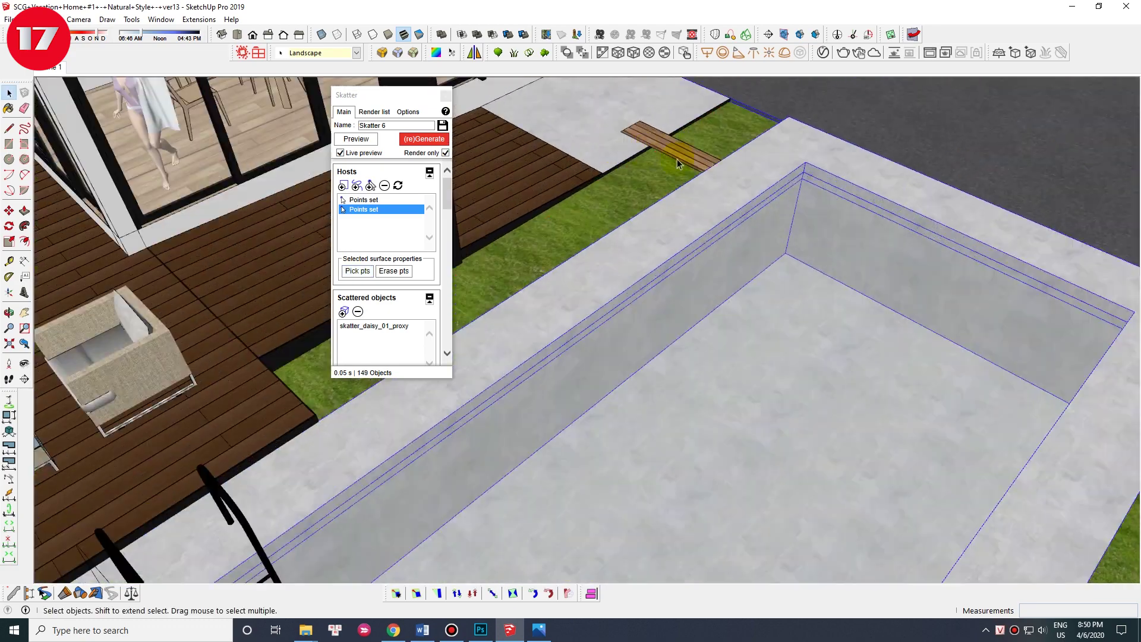
click(424, 138)
Step: Rename the scatter FLOWER and set its horizontal scale to 150–200%
triple_click(392, 125)
text(FLOE)
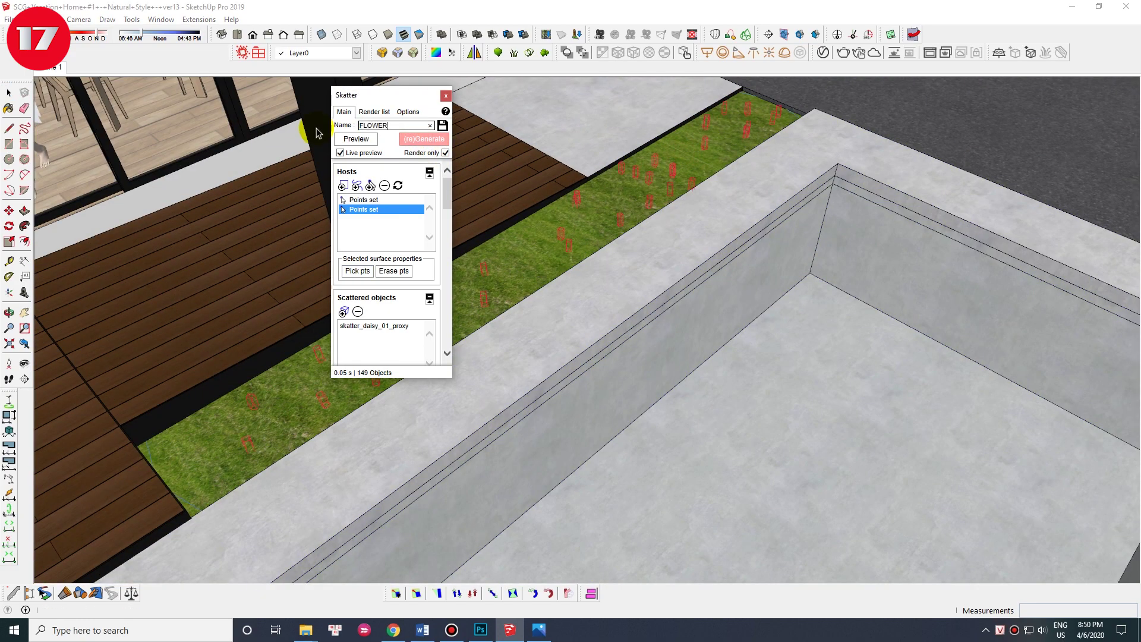
click(424, 138)
scroll(565, 255, down, 5)
scroll(447, 291, down, 3)
scroll(445, 344, down, 3)
scroll(420, 288, down, 3)
click(404, 282)
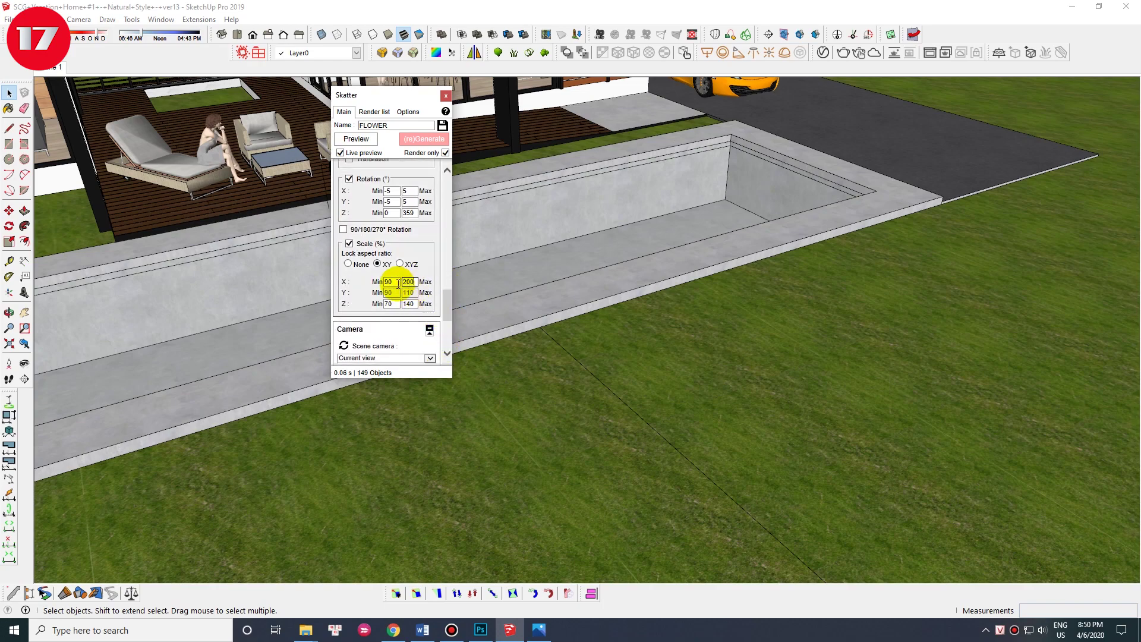
text(0)
double_click(387, 282)
text(150)
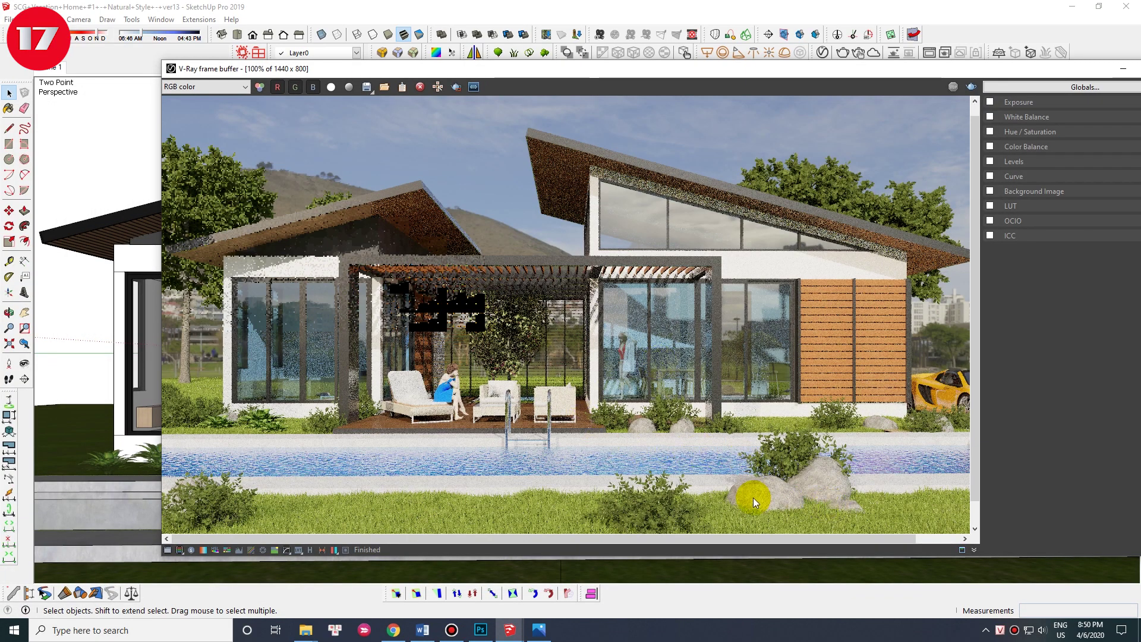
Step: Zoom into the render, orbit around the lounge chair, and return to the exterior scene
scroll(448, 398, up, 3)
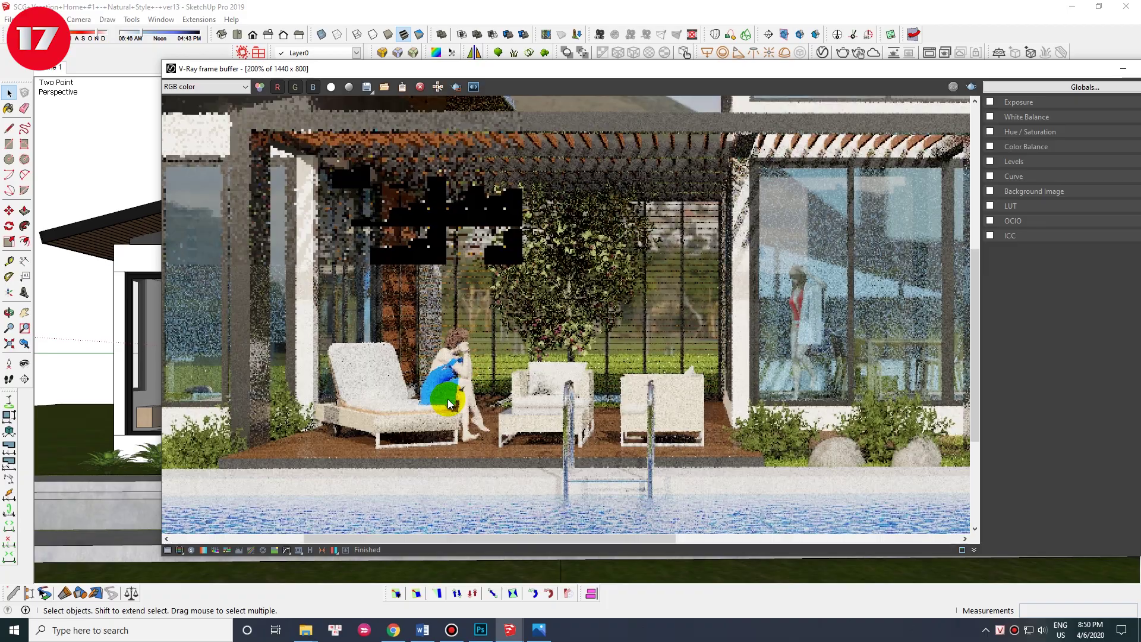
scroll(661, 285, up, 5)
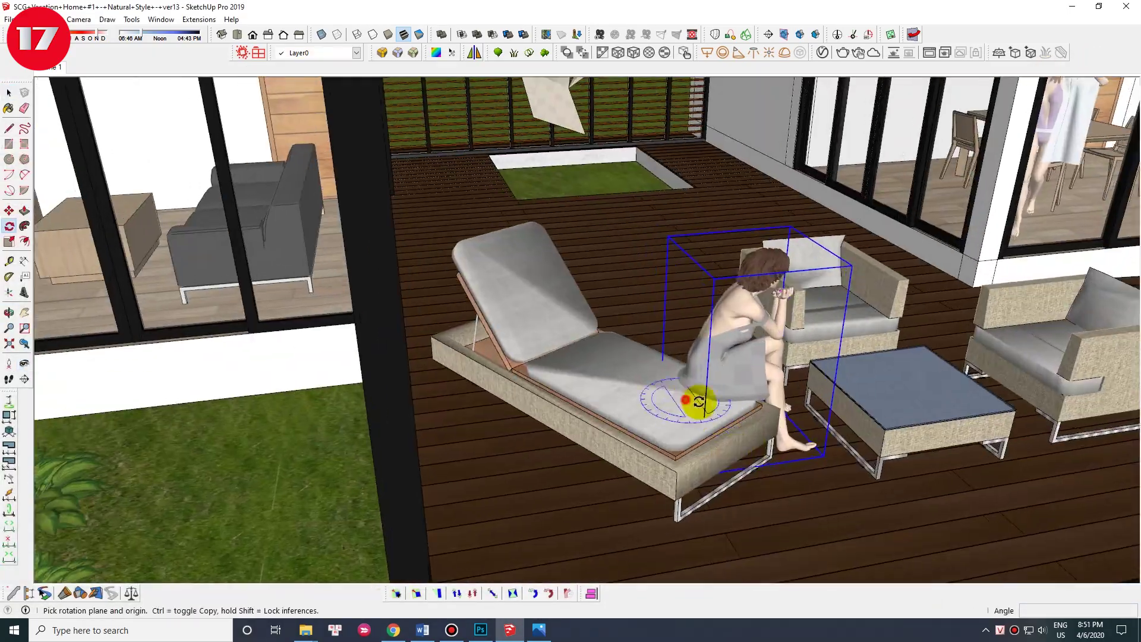
middle_drag(681, 453, 684, 428)
click(53, 66)
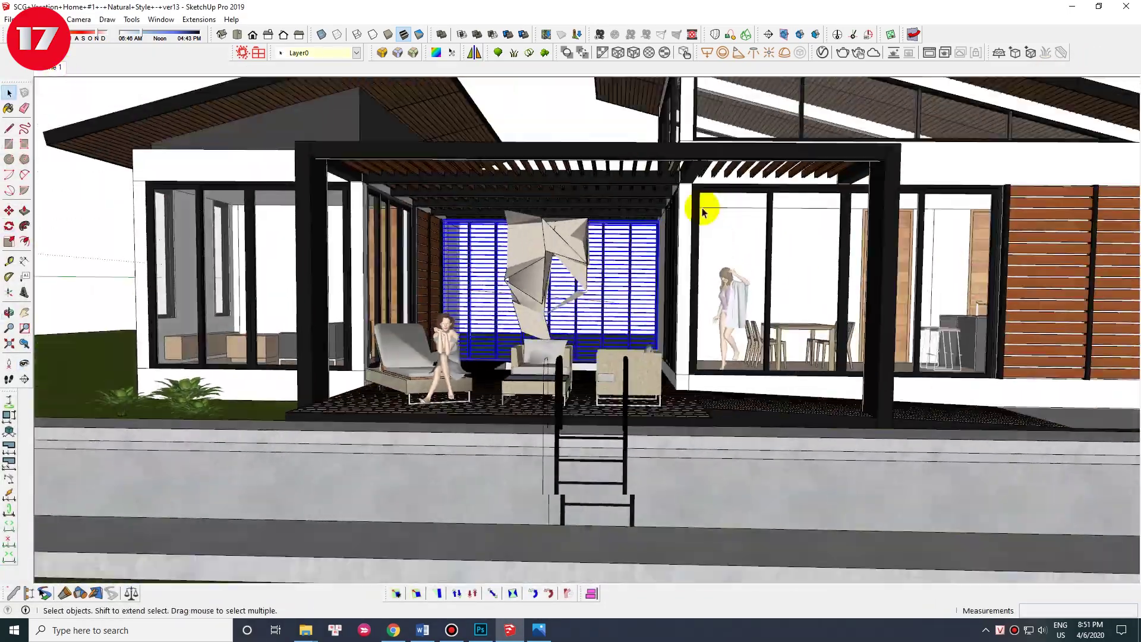
Step: Move the woman about 513 mm back along the lounge chair and return to the exterior view
scroll(530, 416, up, 10)
key(m)
scroll(581, 509, up, 3)
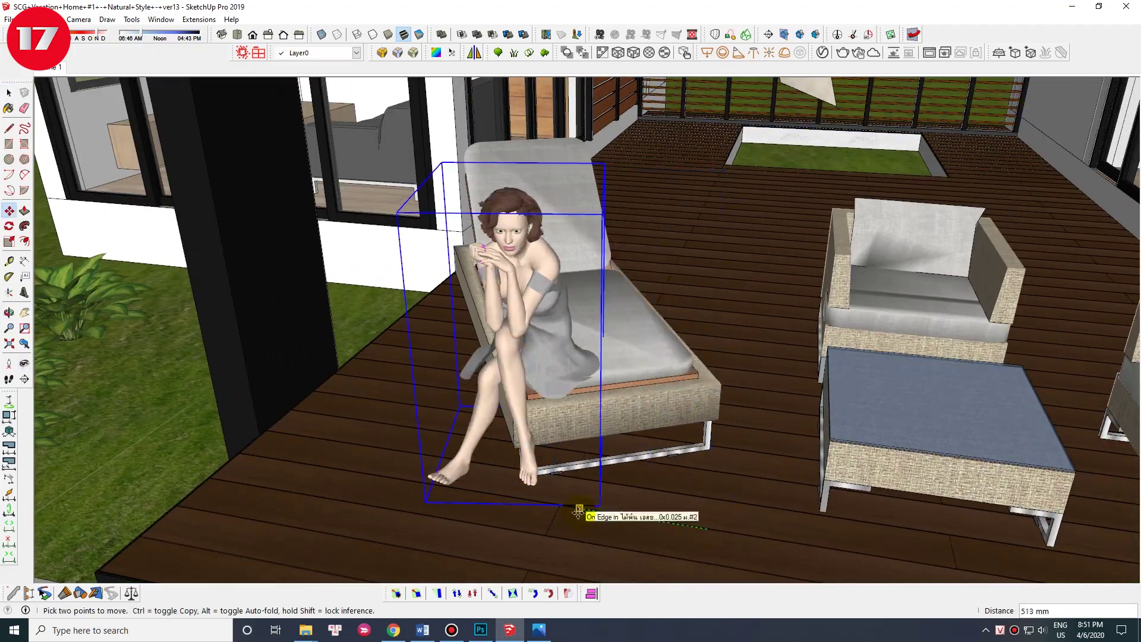
middle_drag(581, 509, 339, 427)
click(57, 67)
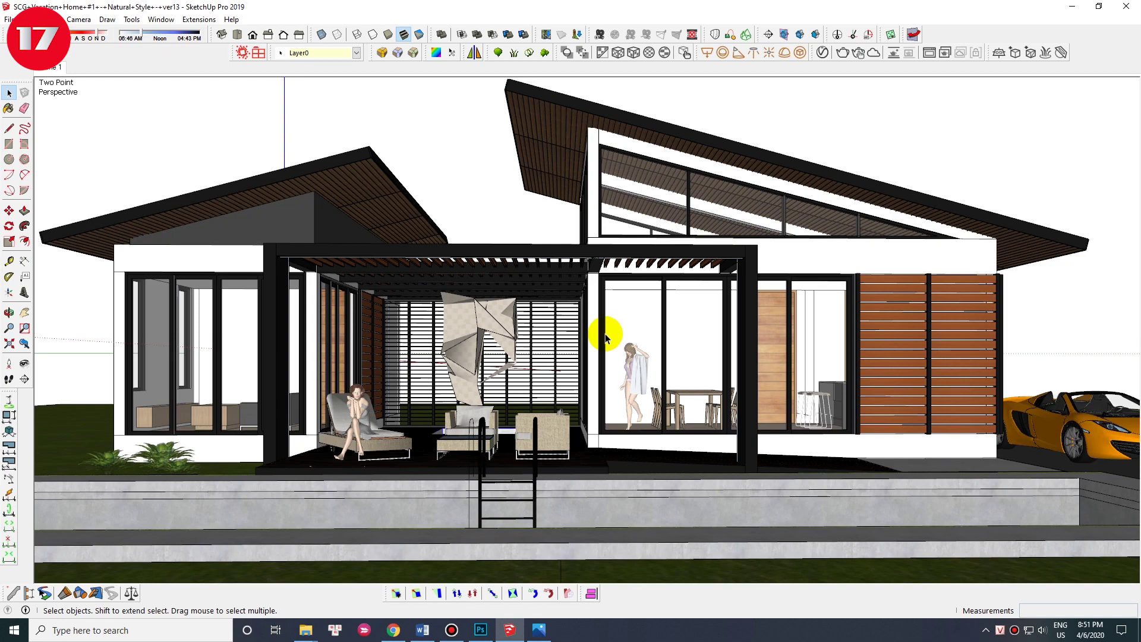
Step: Check the result in the V-Ray Frame Buffer, then close it
click(928, 52)
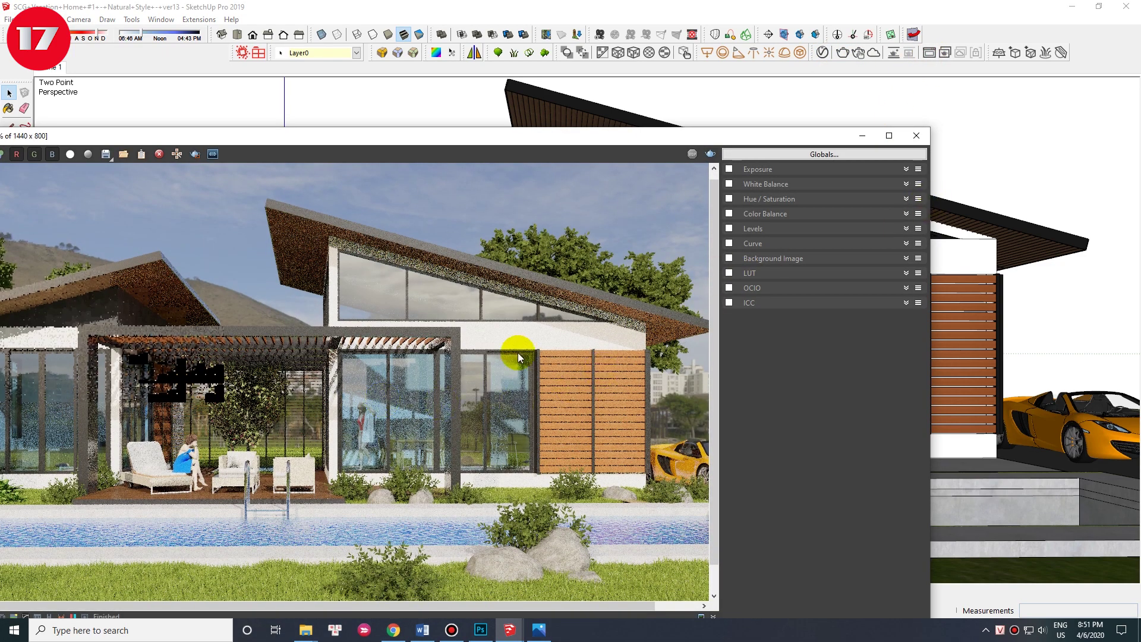
scroll(366, 442, down, 1)
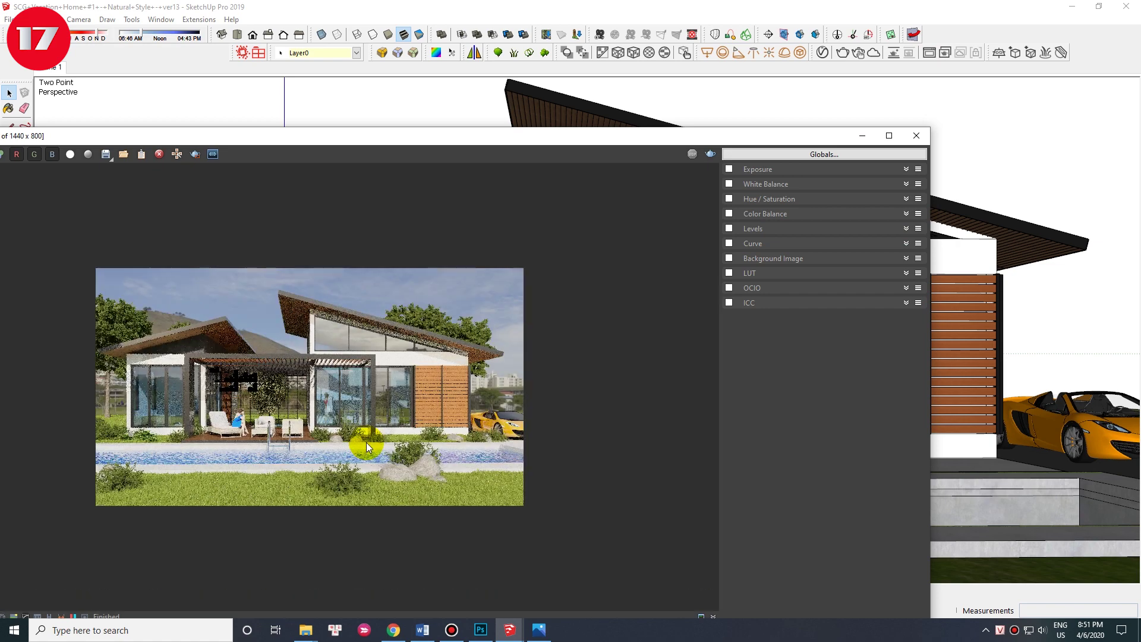
scroll(398, 442, up, 1)
click(916, 136)
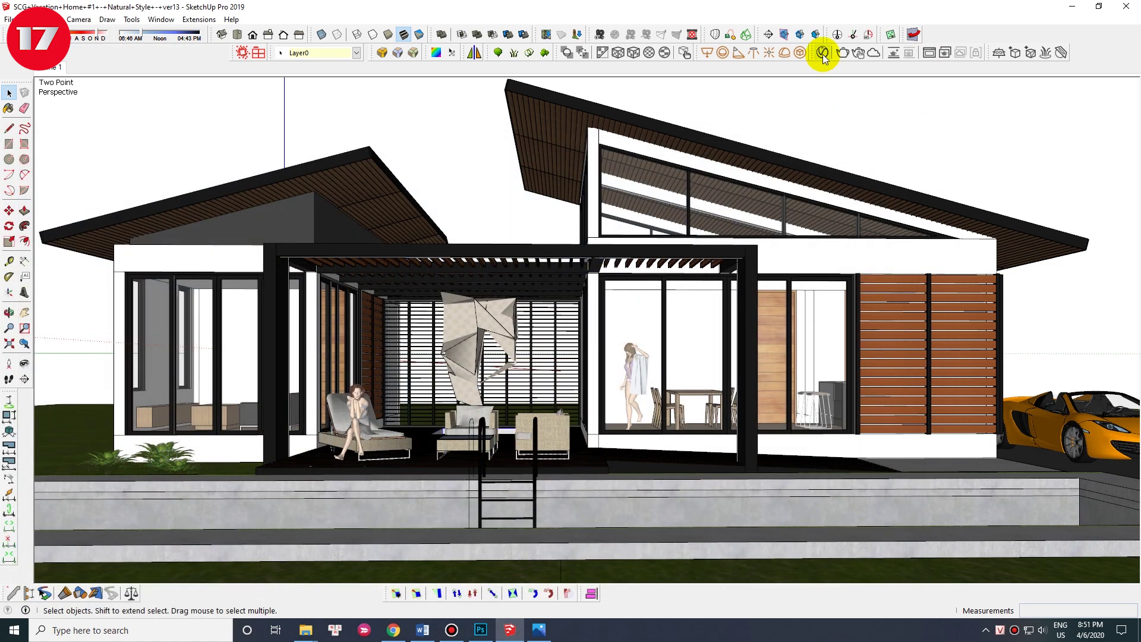
click(823, 52)
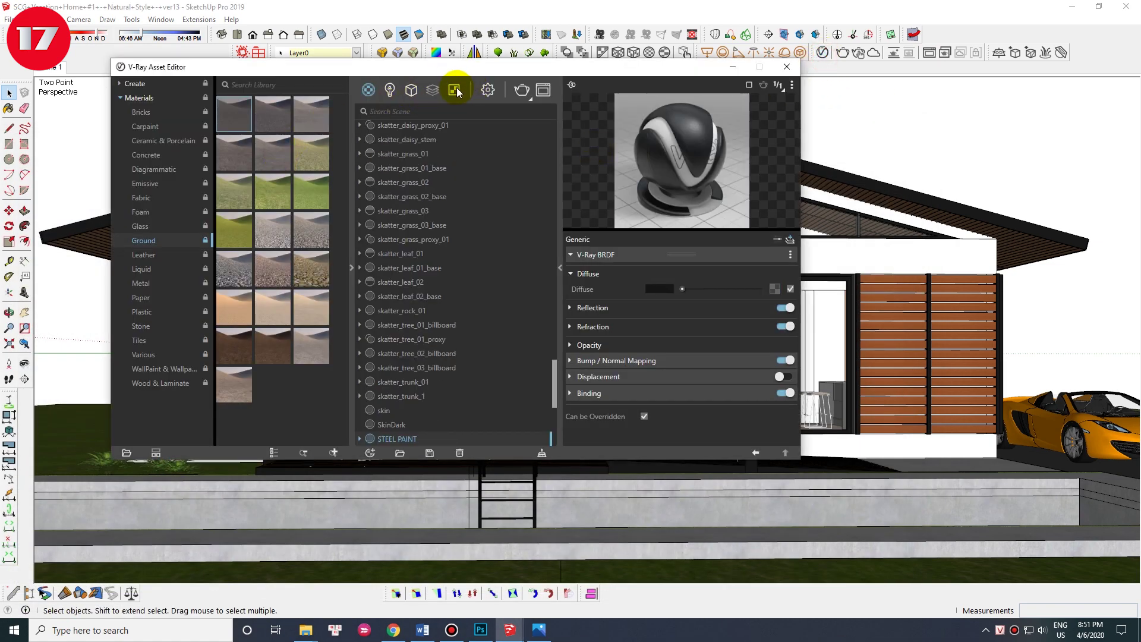
click(487, 90)
click(416, 114)
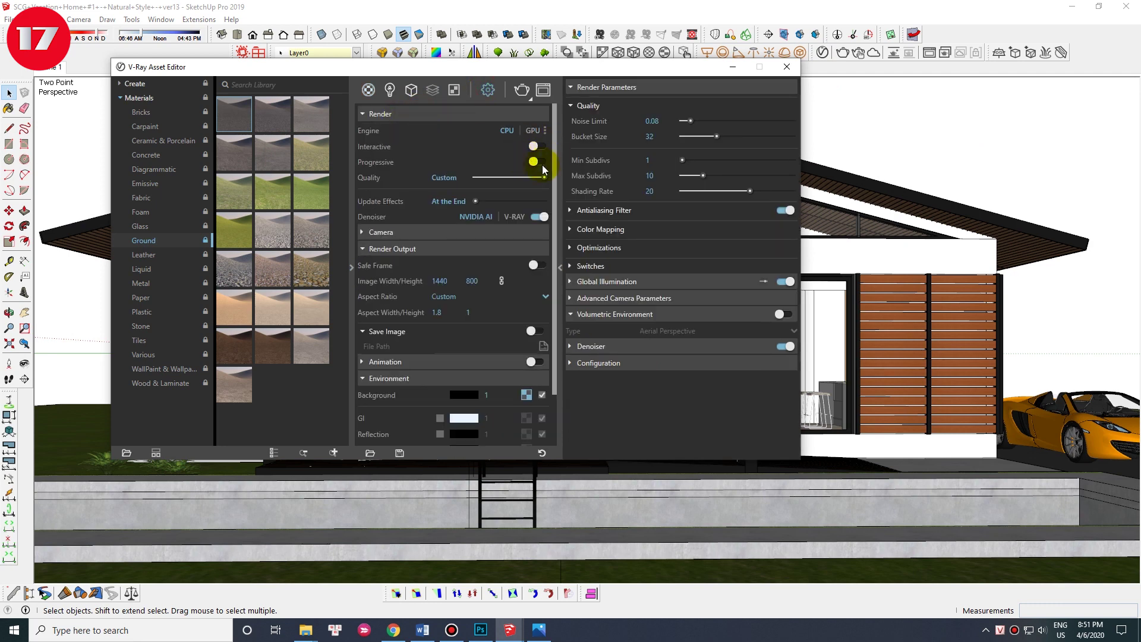
click(468, 282)
click(447, 249)
click(416, 360)
click(474, 249)
click(640, 284)
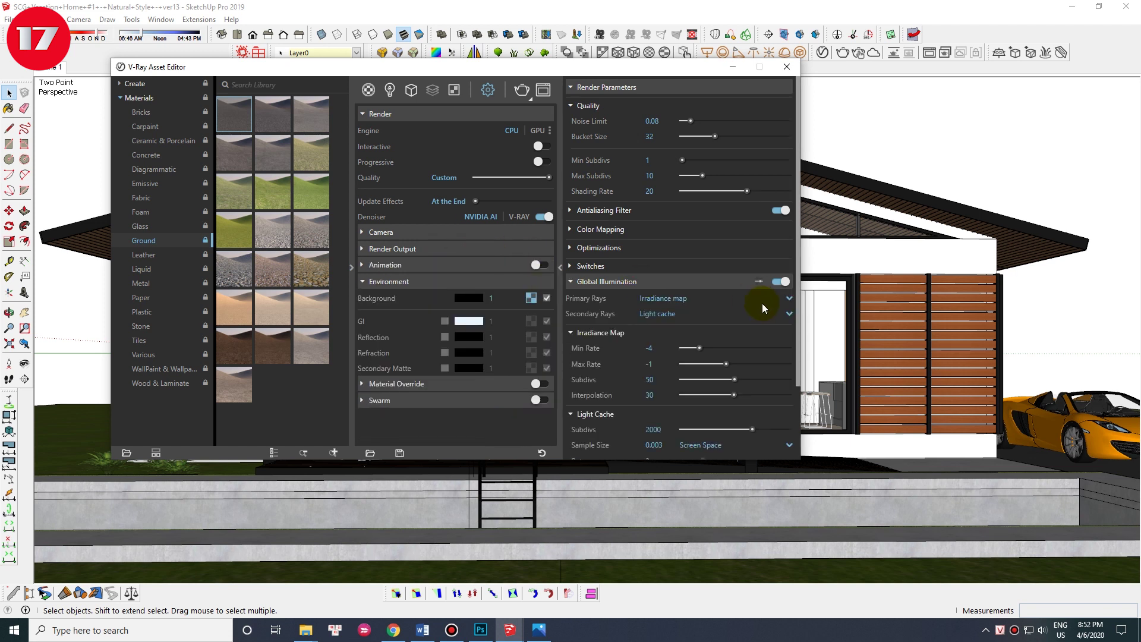
drag(796, 291, 800, 367)
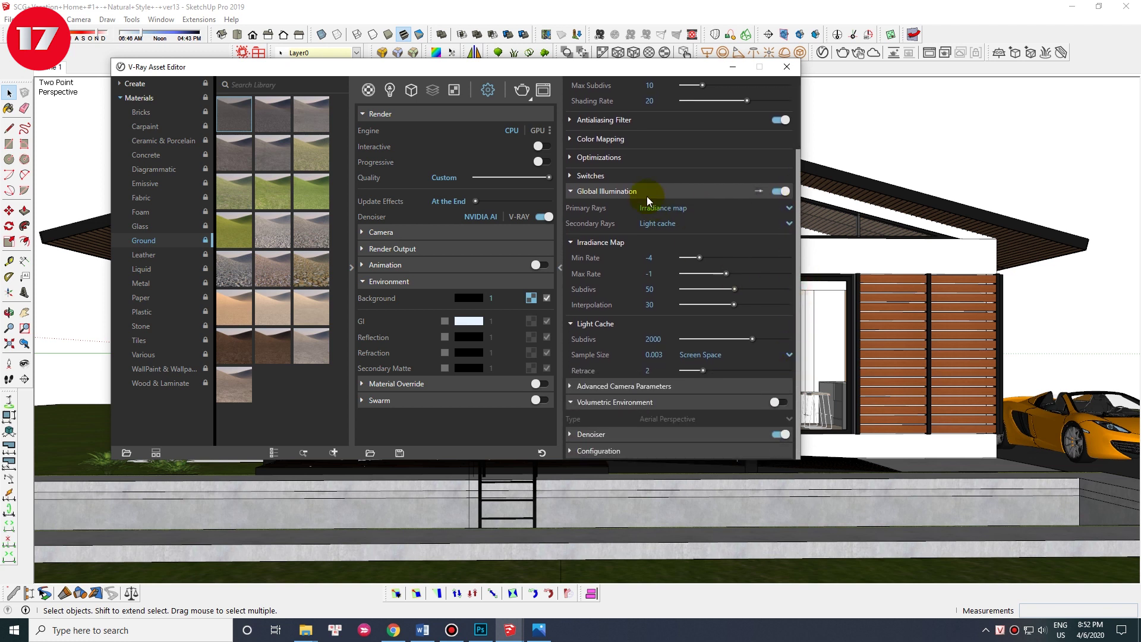
click(646, 193)
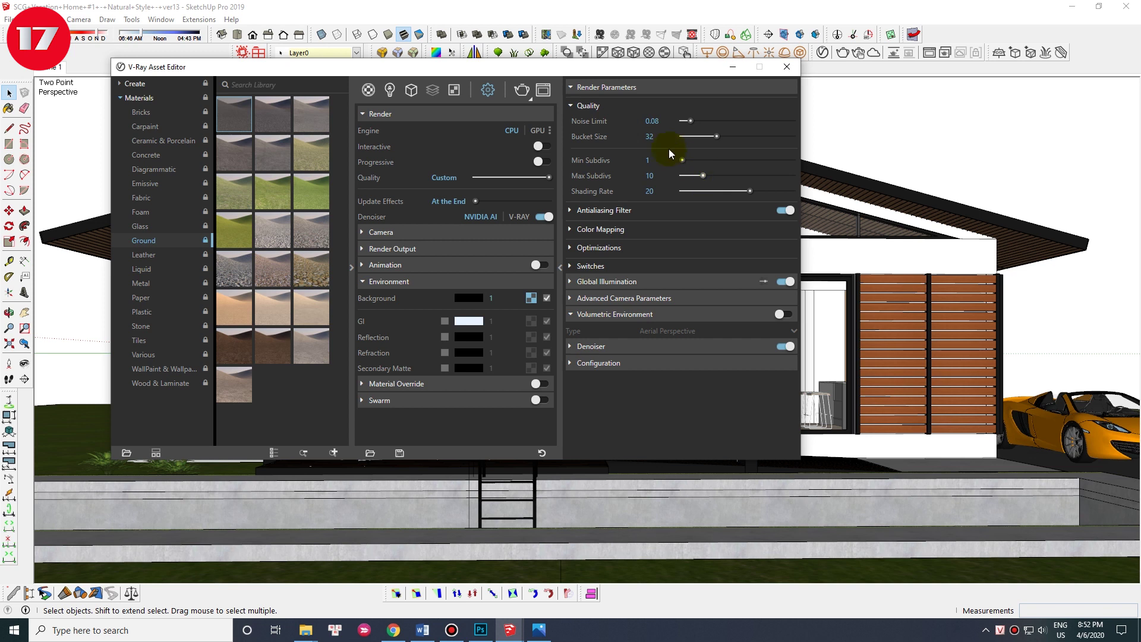
drag(655, 123, 687, 136)
drag(654, 121, 671, 122)
click(504, 216)
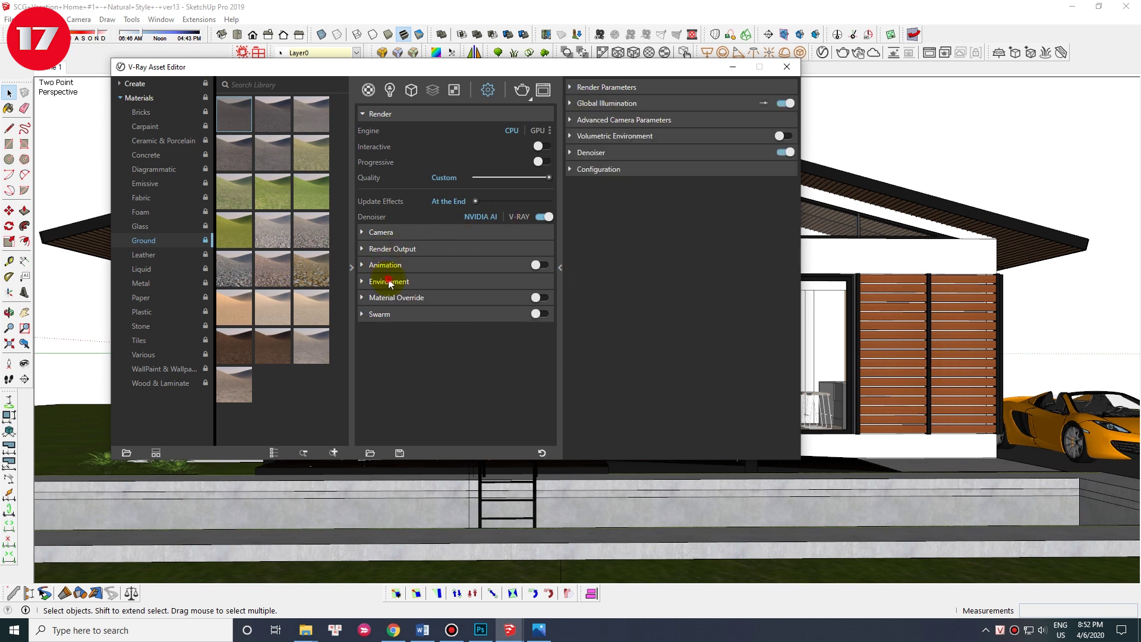
click(383, 281)
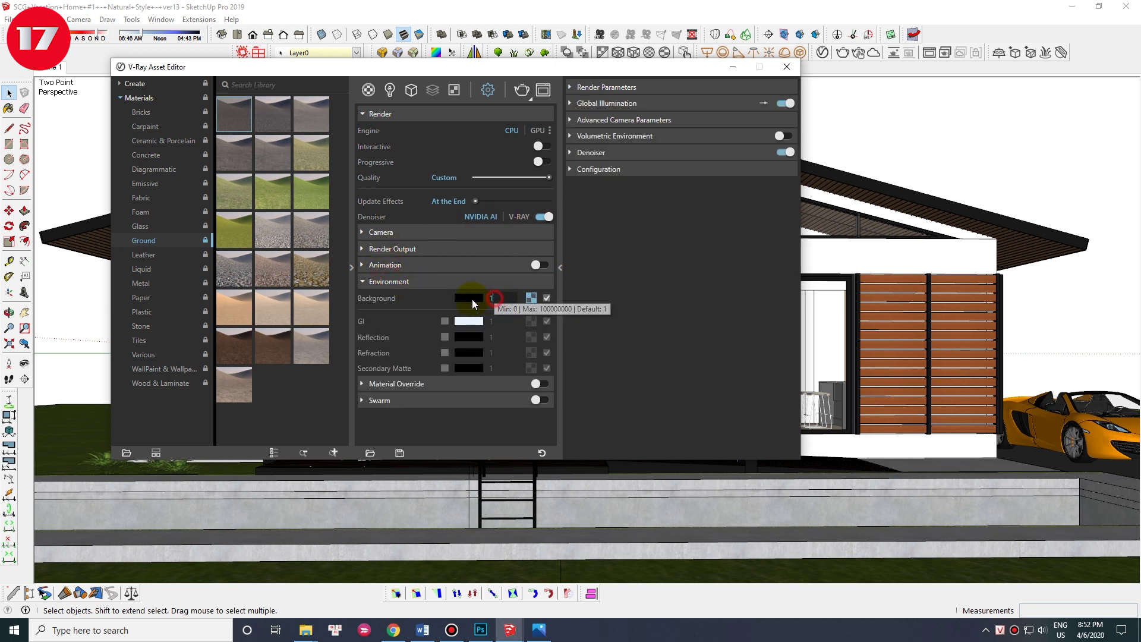
click(431, 282)
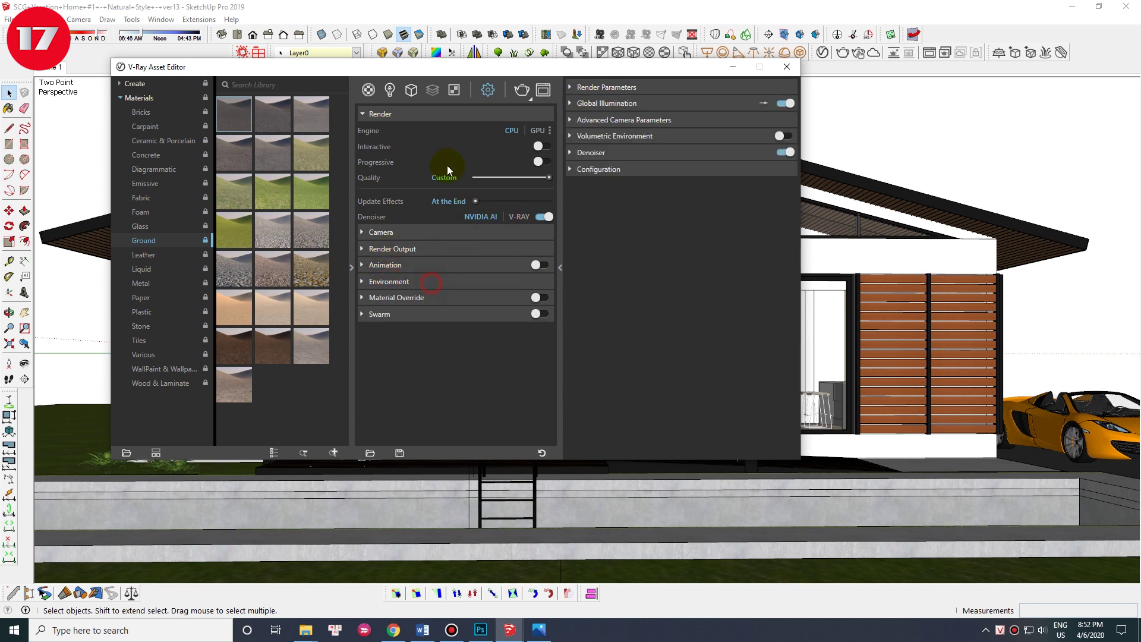
Step: Review the Dome Light intensity of 60 and the SunLight sky settings, including Ozone
click(389, 90)
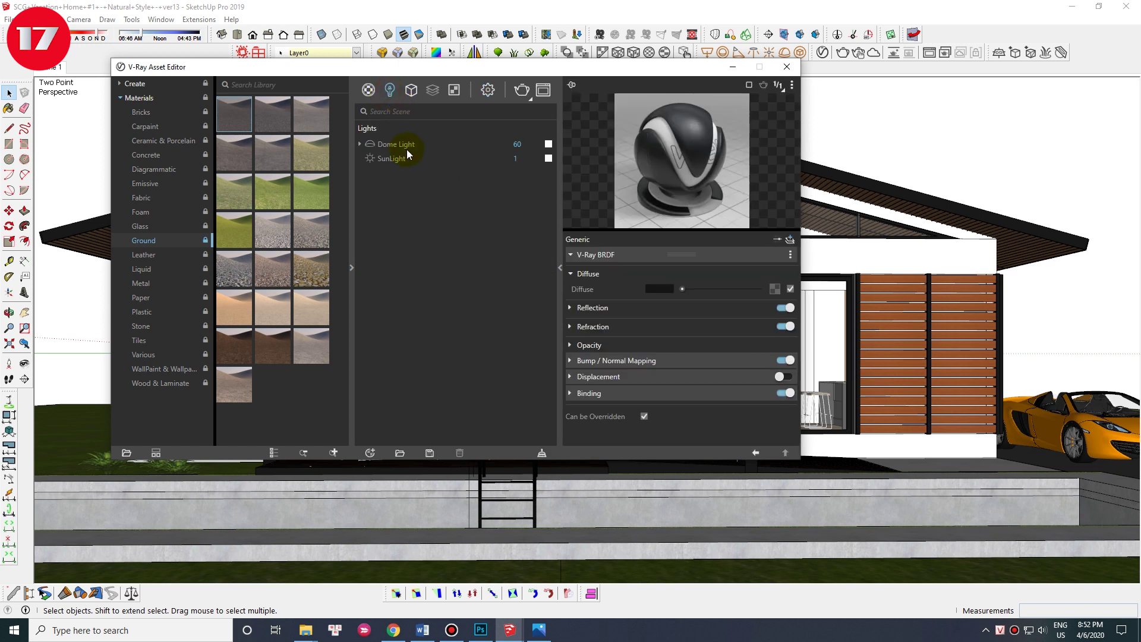
click(396, 144)
double_click(517, 144)
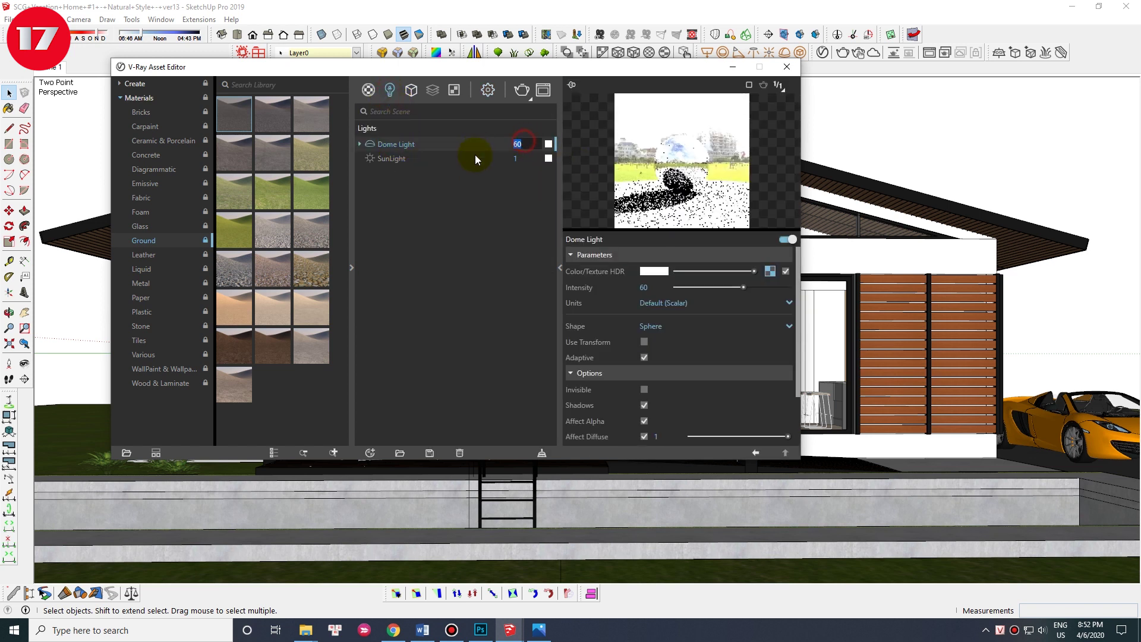
click(402, 159)
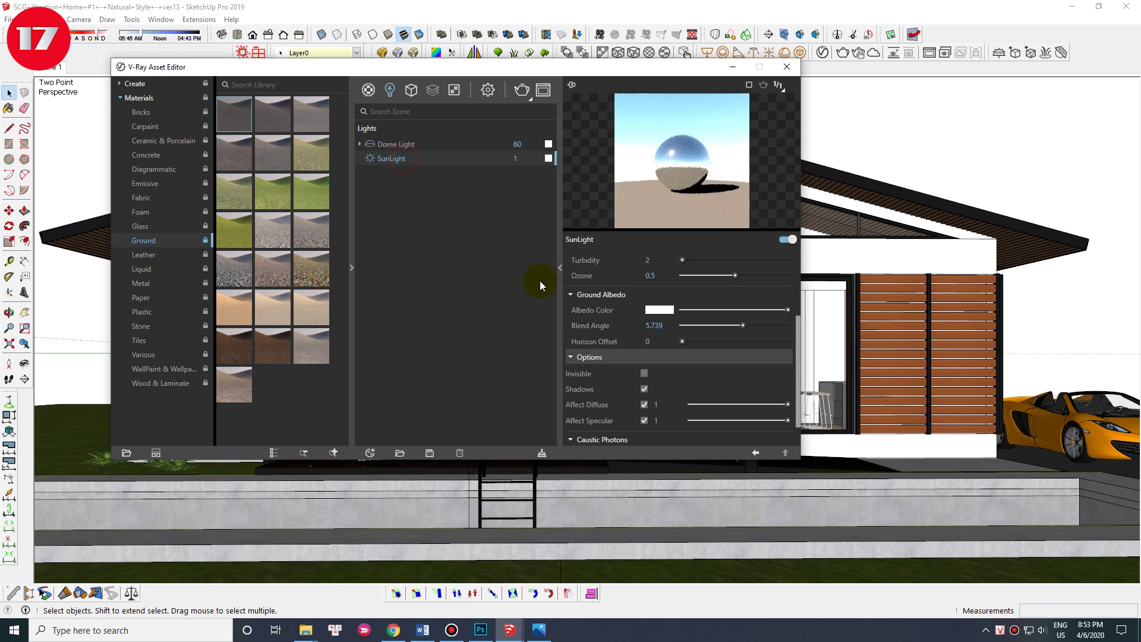
drag(796, 334, 793, 262)
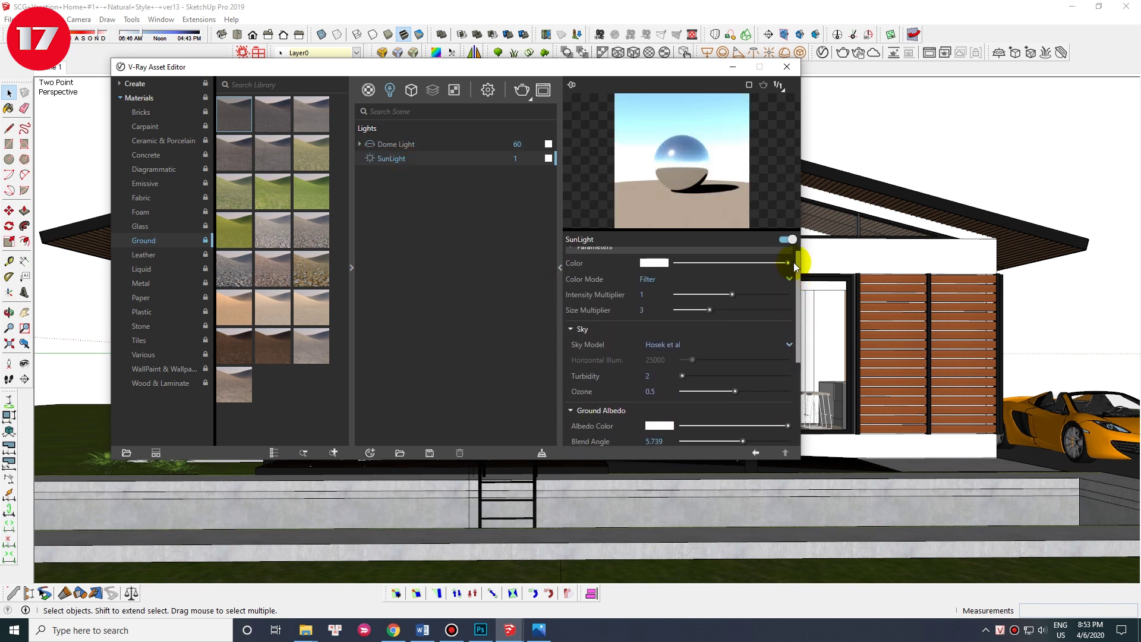
click(655, 399)
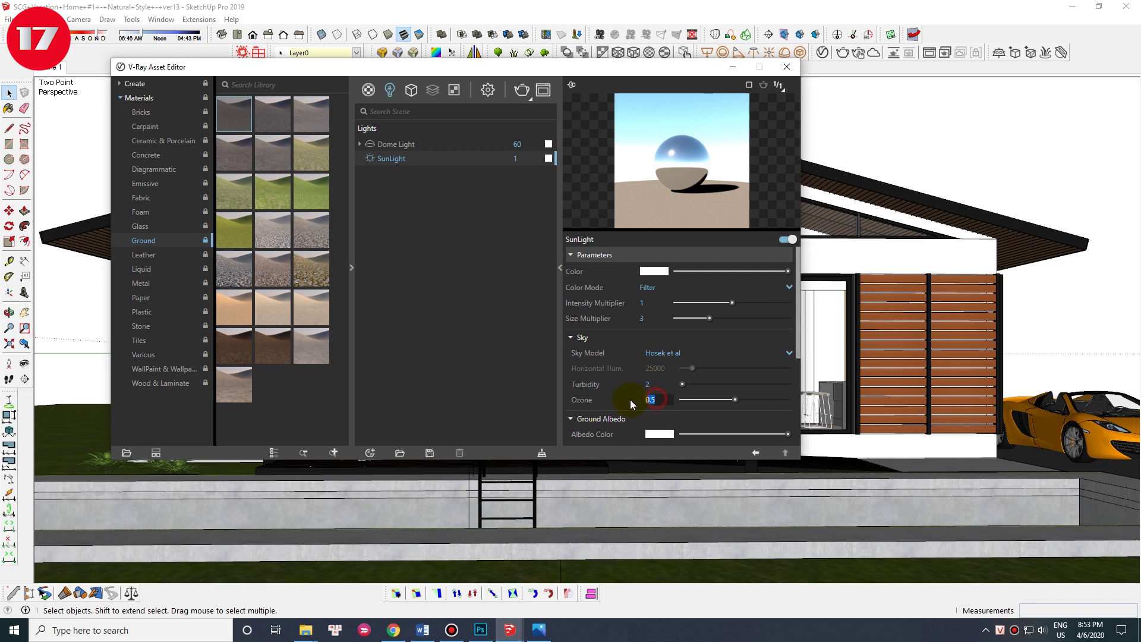
click(756, 454)
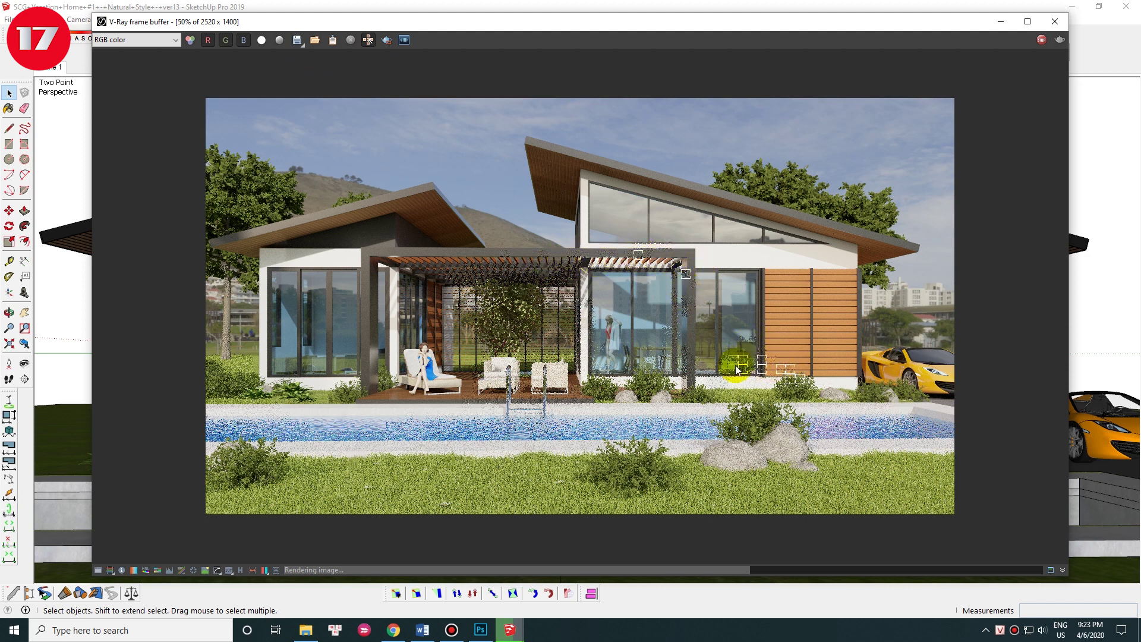
Step: Prioritise rendering around the pergola roof with Track Mouse while the render finishes
click(641, 254)
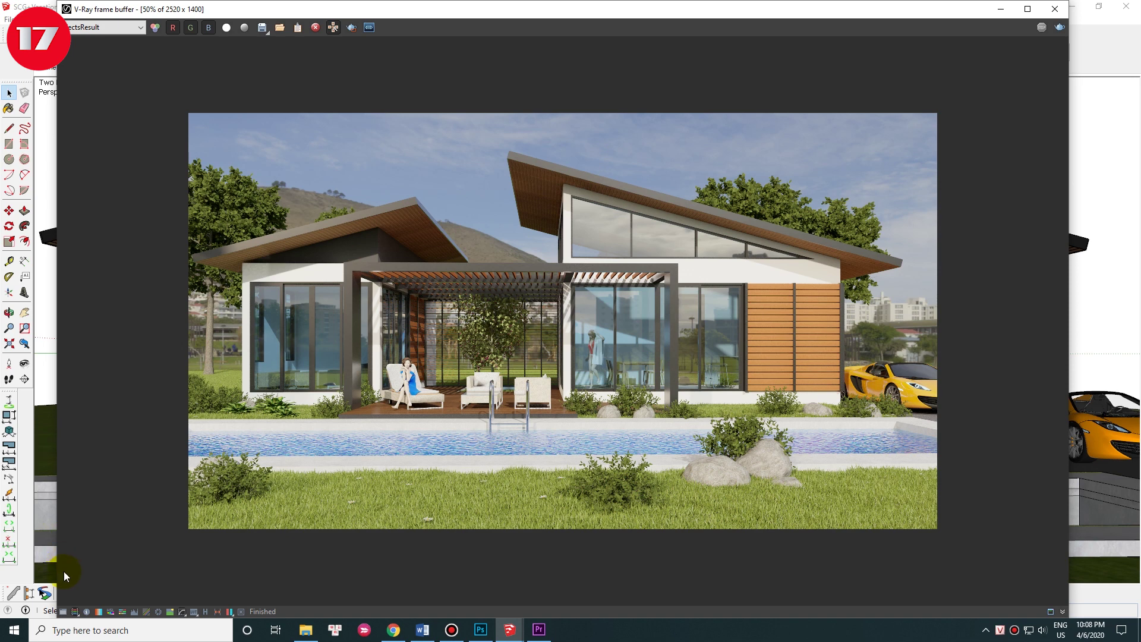
Step: Enable an Exposure correction with Highlight Burn set to 0.65
click(65, 610)
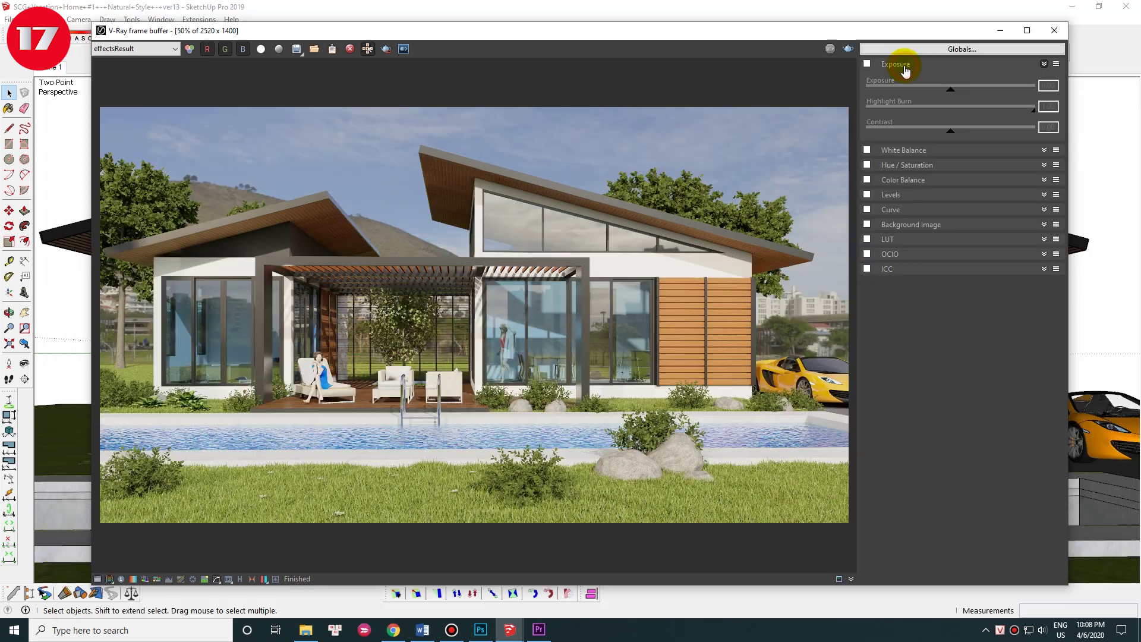
click(867, 64)
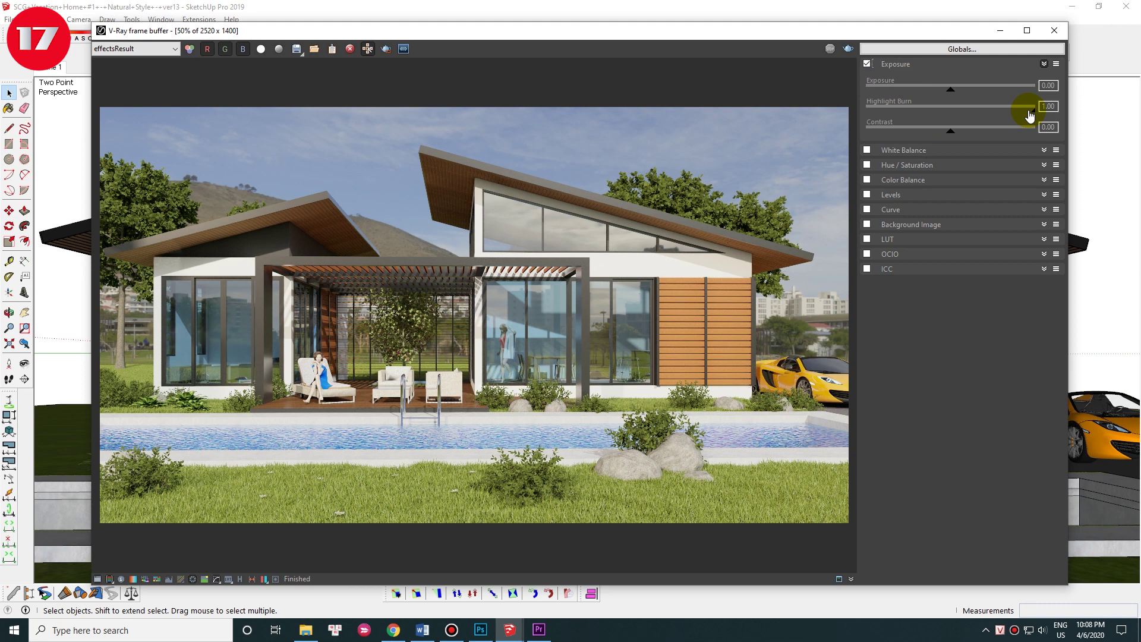
drag(1025, 115, 1007, 115)
drag(1021, 112, 1001, 112)
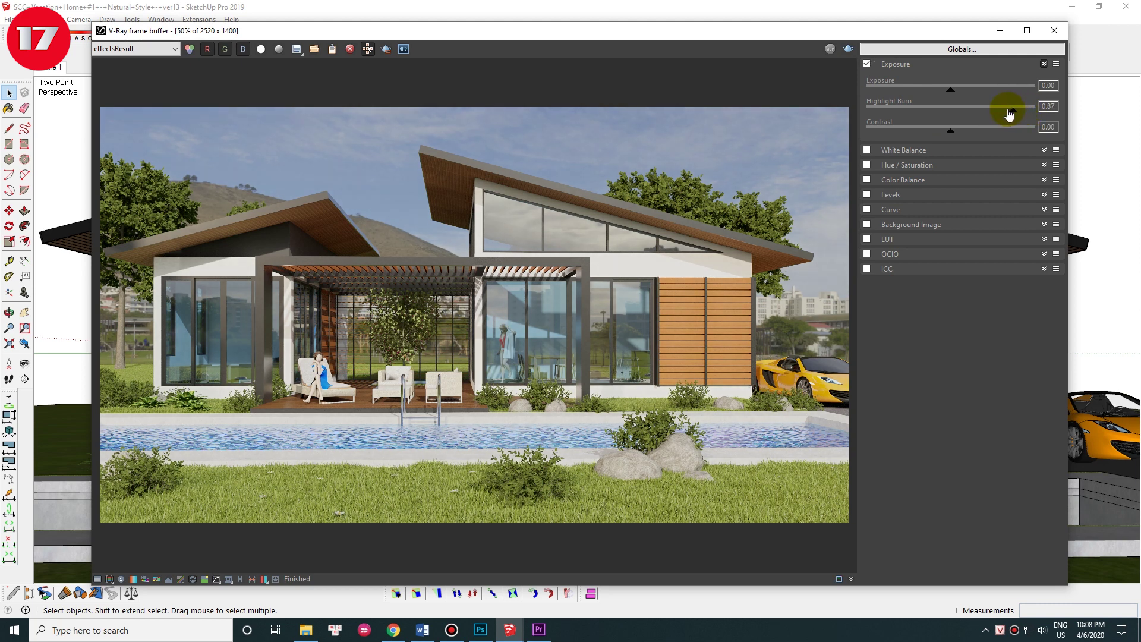
click(1057, 106)
text(0.65)
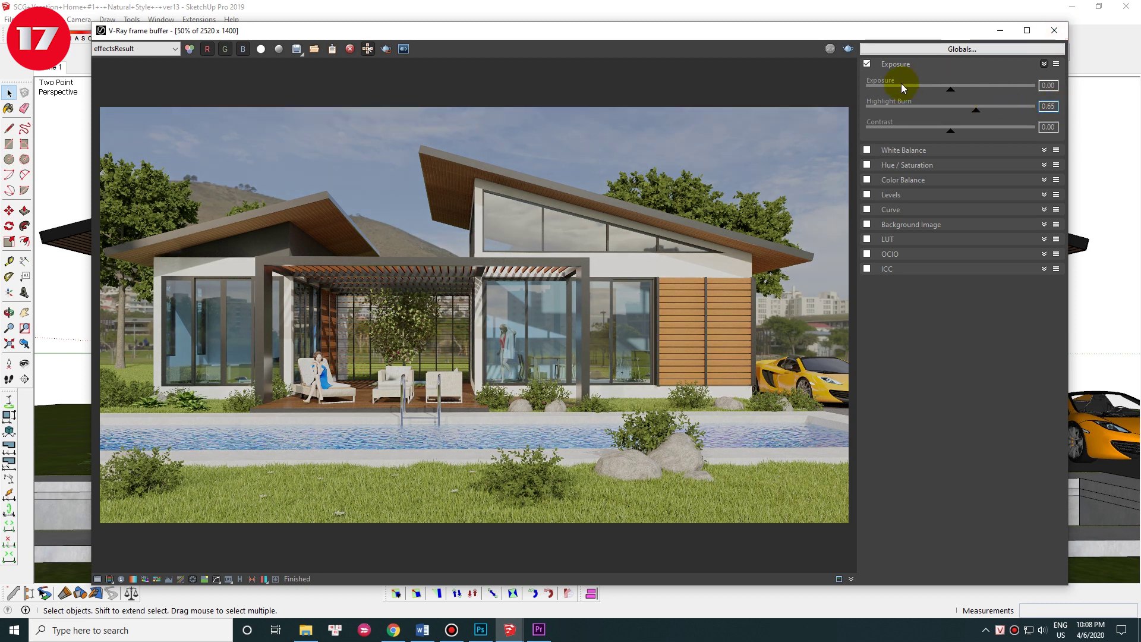
Step: Toggle the Exposure correction off and on to compare before and after, leaving it on
click(866, 64)
click(866, 63)
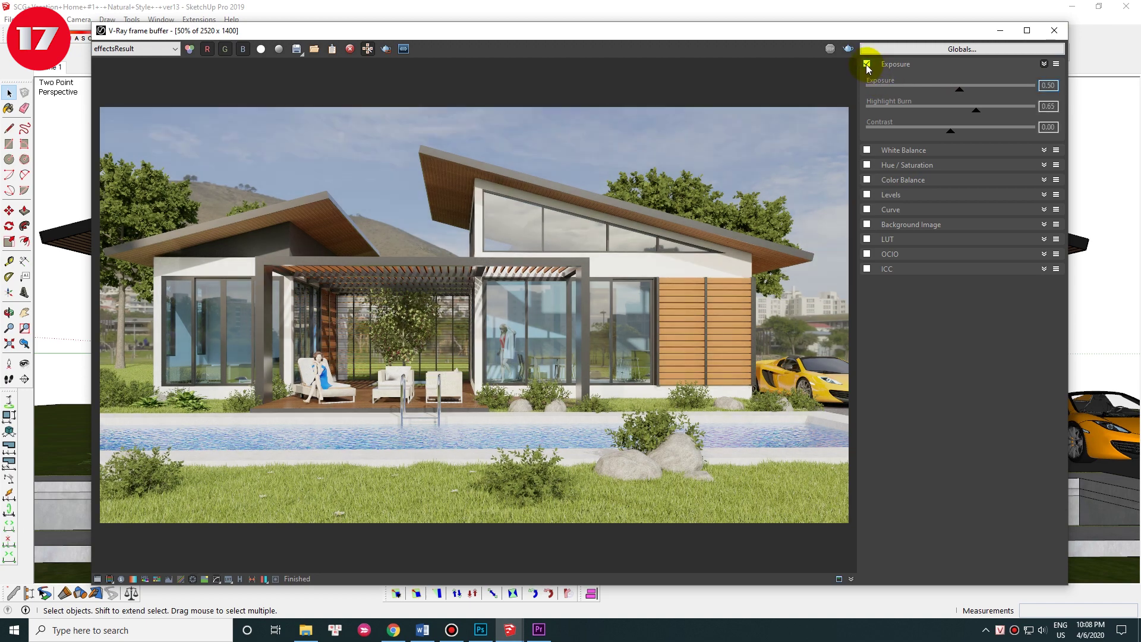
click(867, 63)
click(866, 64)
click(866, 64)
click(866, 64)
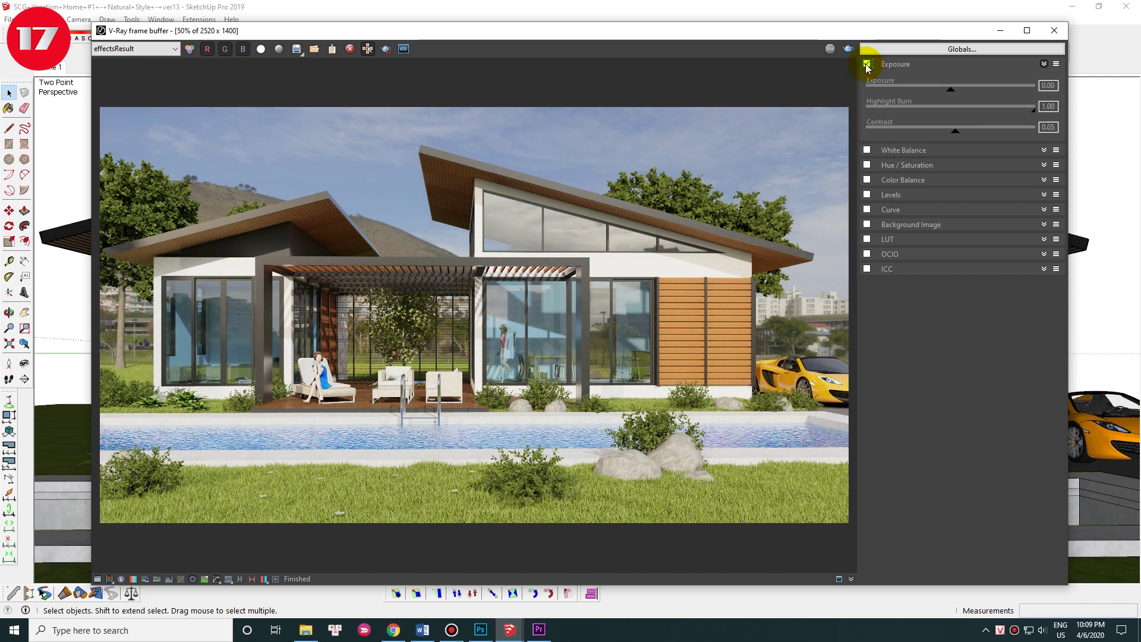
Step: Turn off Exposure and enable White Balance with a colour temperature of 6900
drag(954, 129, 959, 130)
click(903, 150)
click(867, 150)
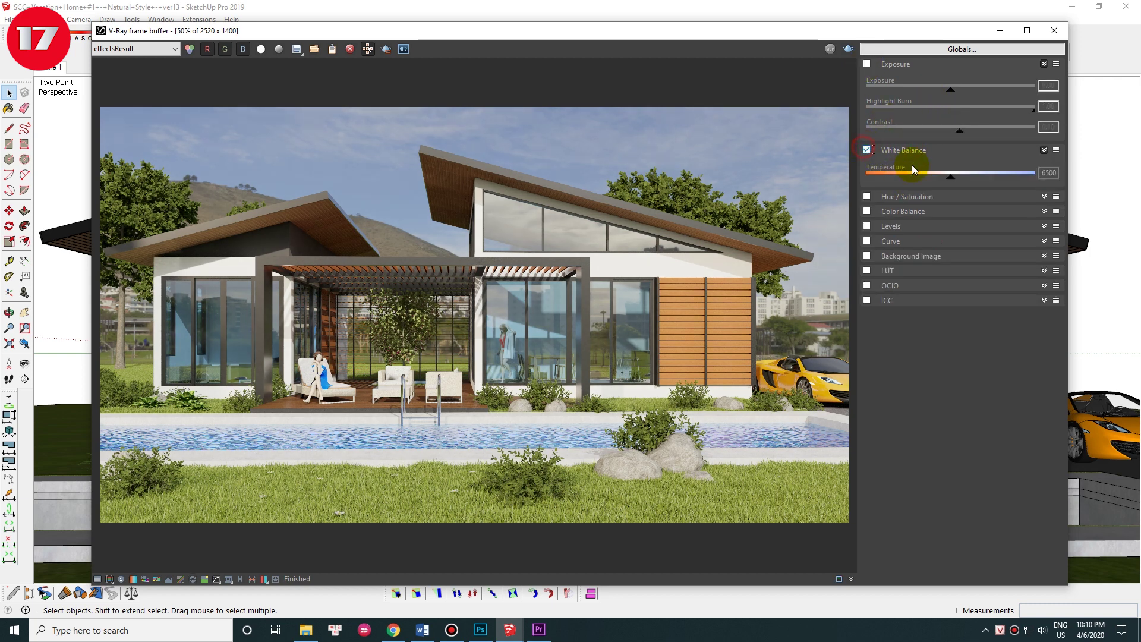
drag(950, 176, 957, 178)
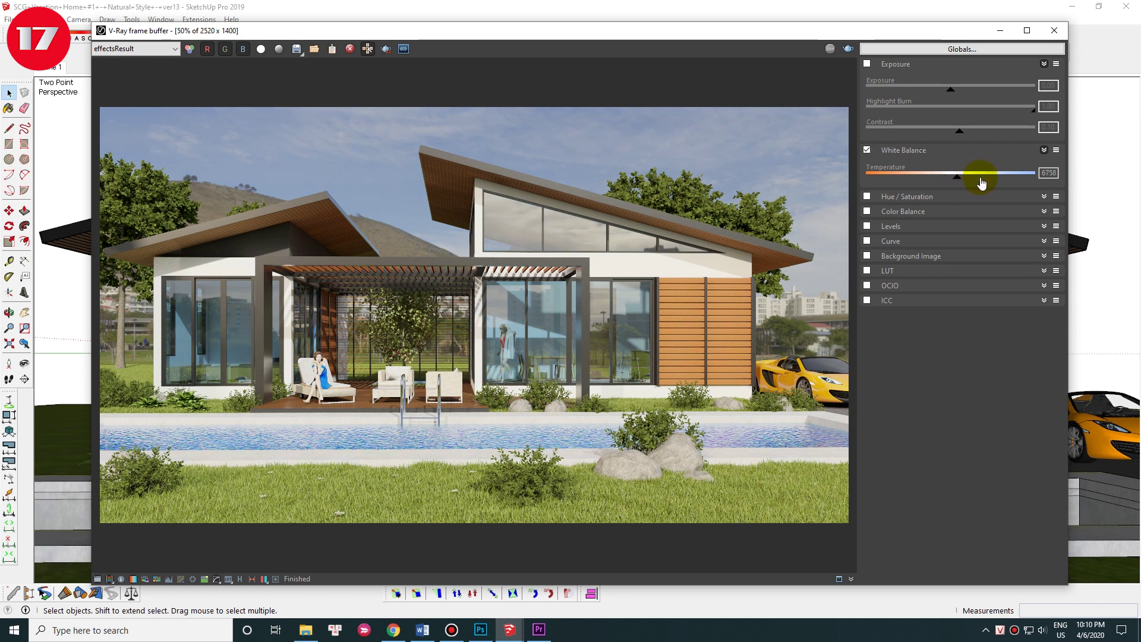
drag(957, 178, 960, 179)
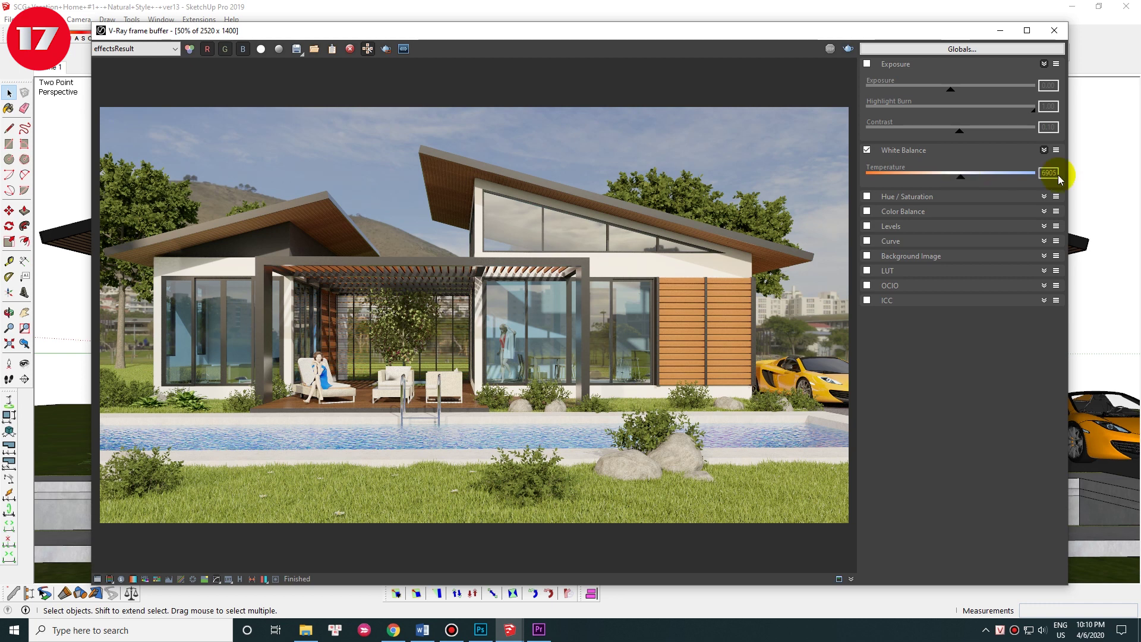
click(1048, 172)
text(6900)
key(Return)
Step: Try a Color Balance shifted toward red with magenta-green at 0, then switch it off to compare
click(903, 210)
click(866, 211)
mouse_move(950, 251)
mouse_down()
mouse_move(966, 256)
mouse_move(954, 298)
mouse_up()
click(1046, 271)
text(0)
click(867, 212)
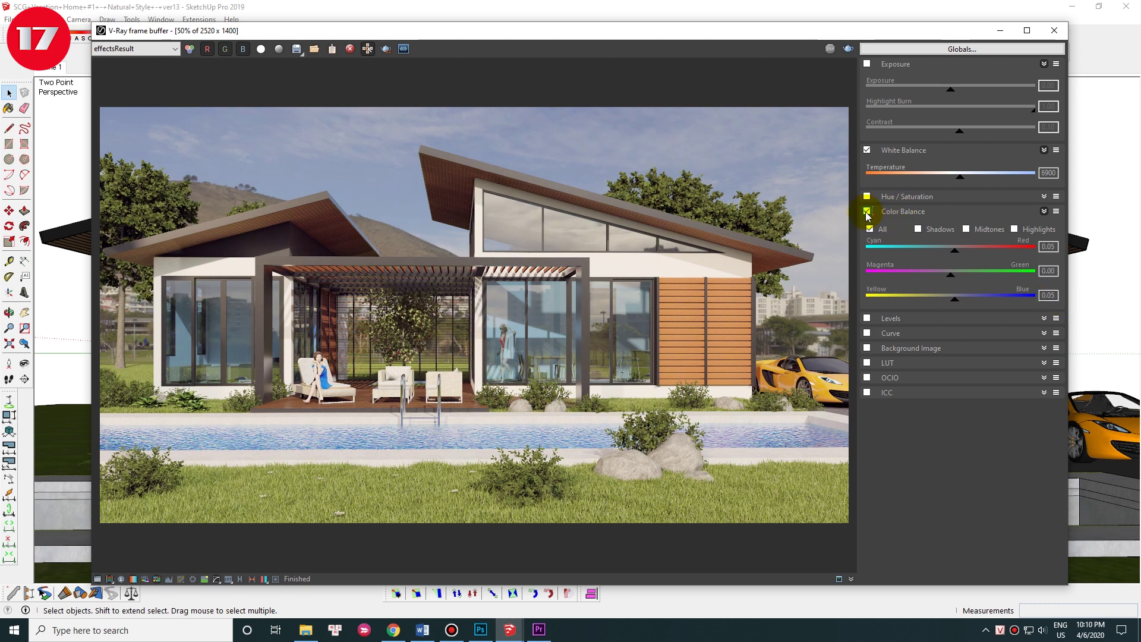
click(1060, 246)
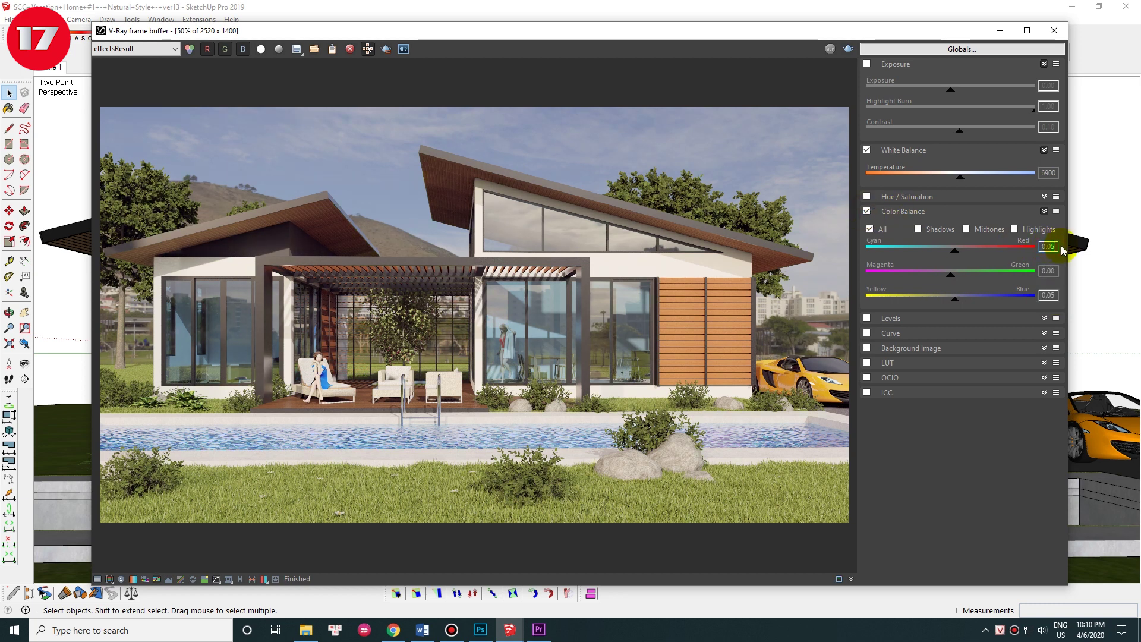
text(0.03)
click(868, 212)
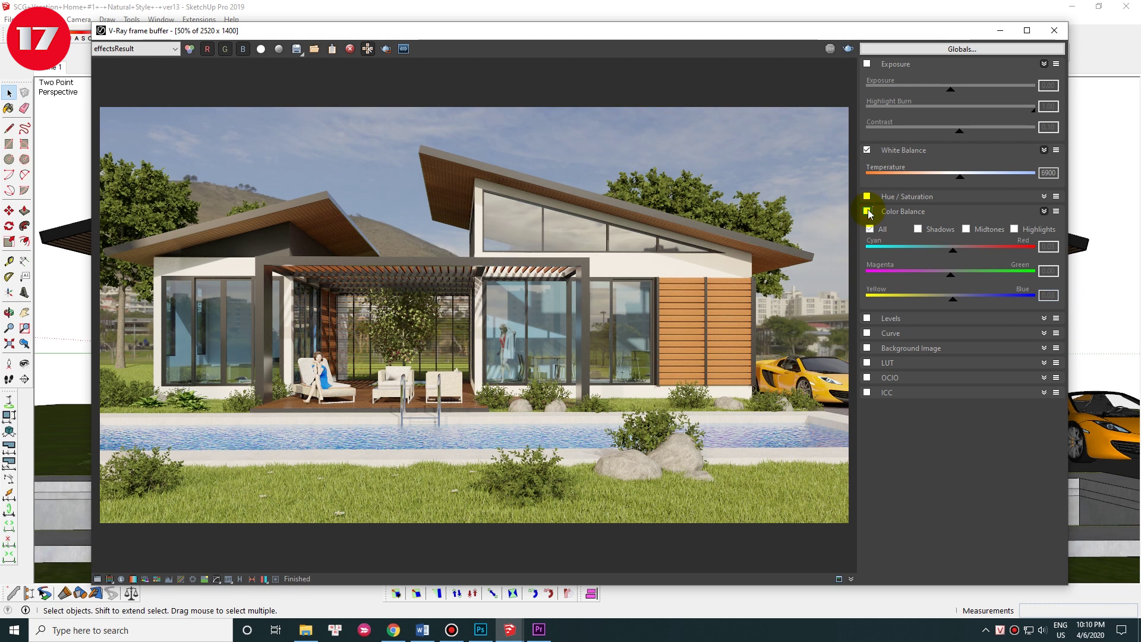
Step: Test Levels with a 0.01 black point, then collapse the Exposure, balance and Levels layers
click(868, 318)
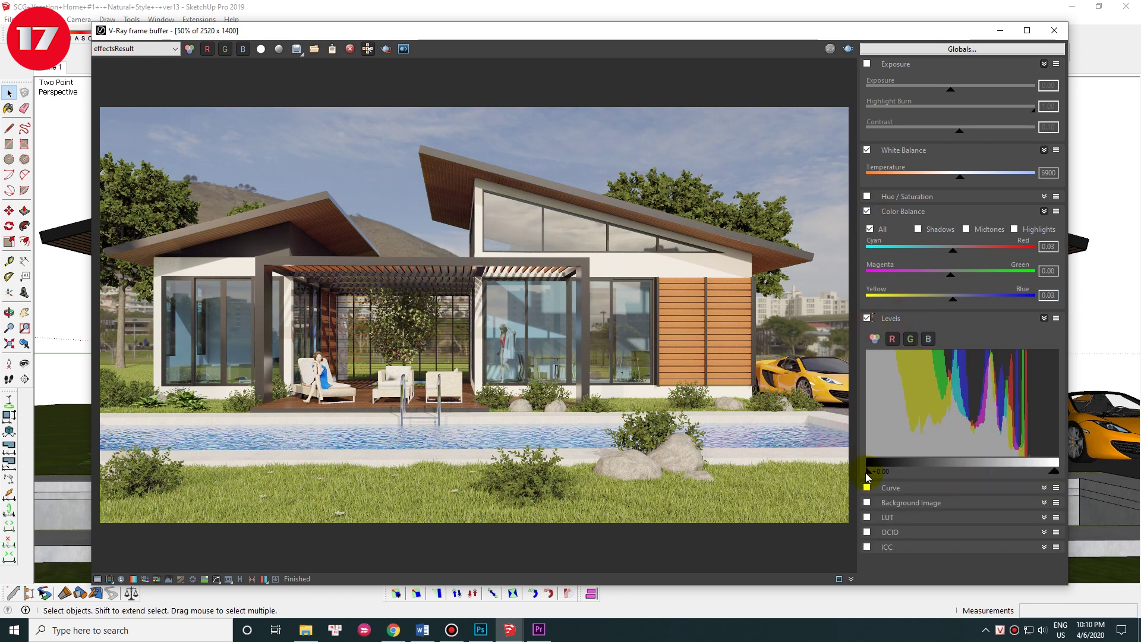
drag(867, 473, 869, 473)
click(868, 319)
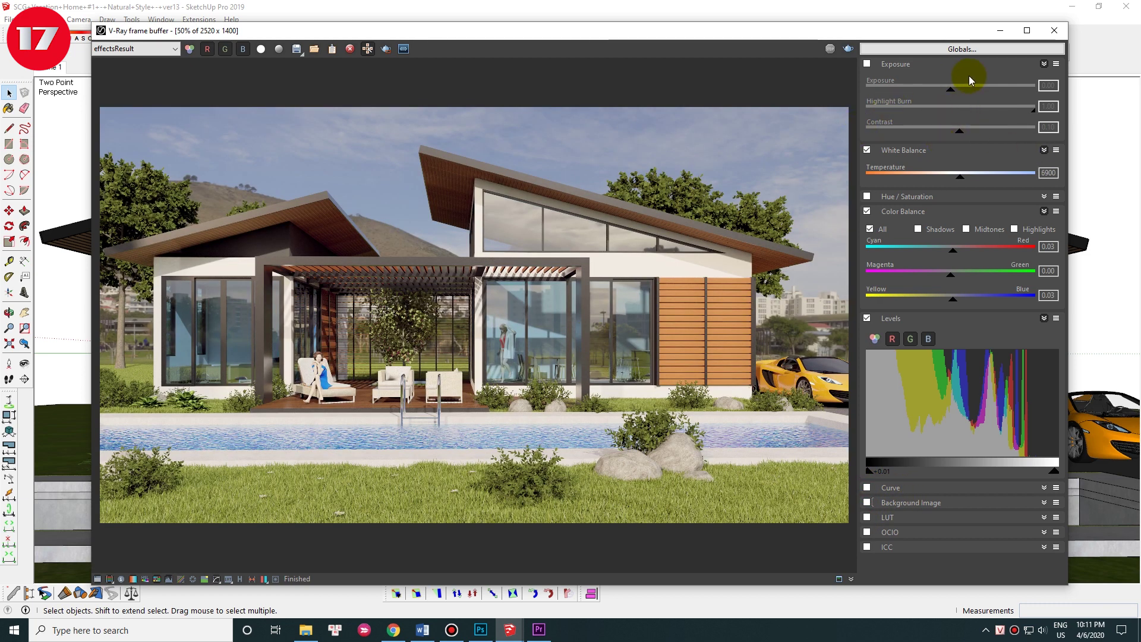
click(996, 66)
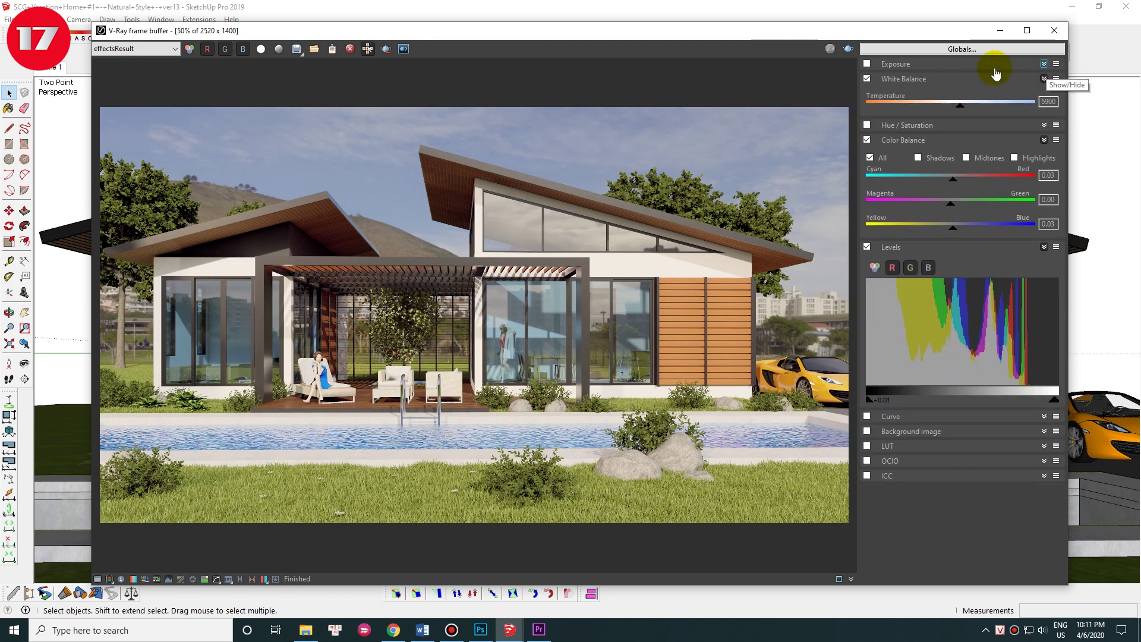
click(1044, 78)
click(1044, 109)
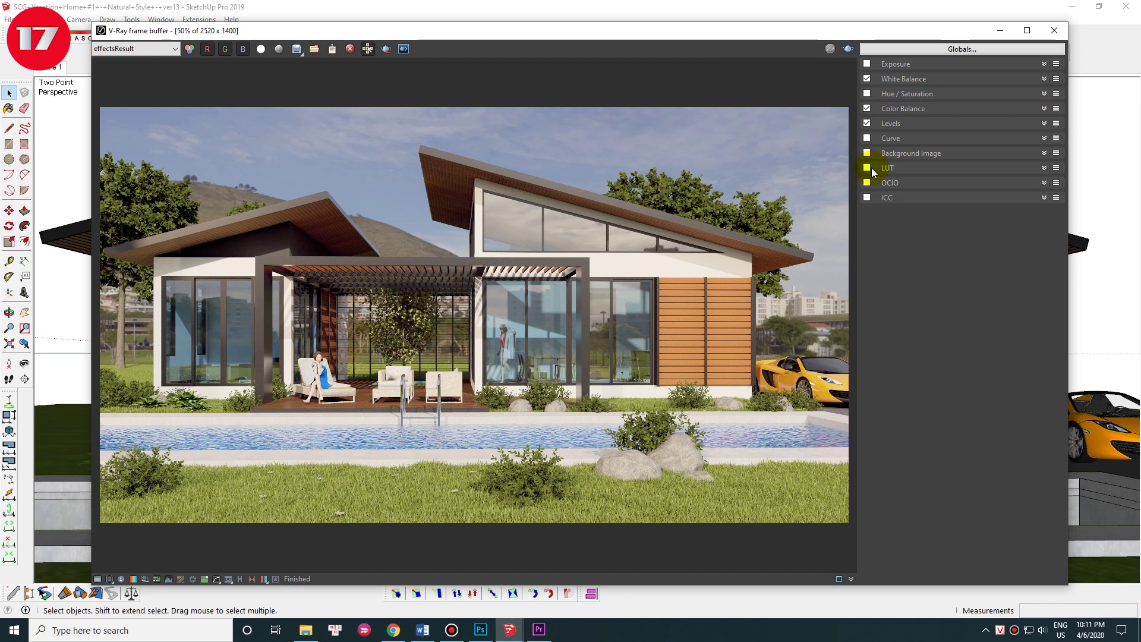
Step: Keep Color Balance off, re-enable Levels and turn on the Curve correction
click(867, 123)
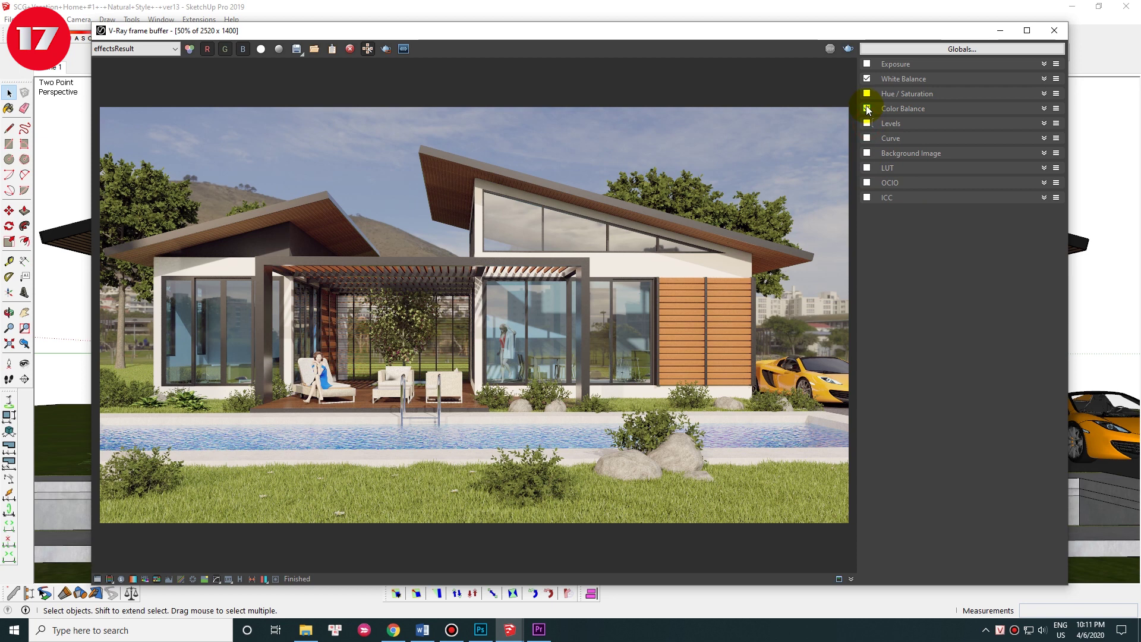
click(867, 108)
click(866, 80)
click(867, 123)
click(867, 138)
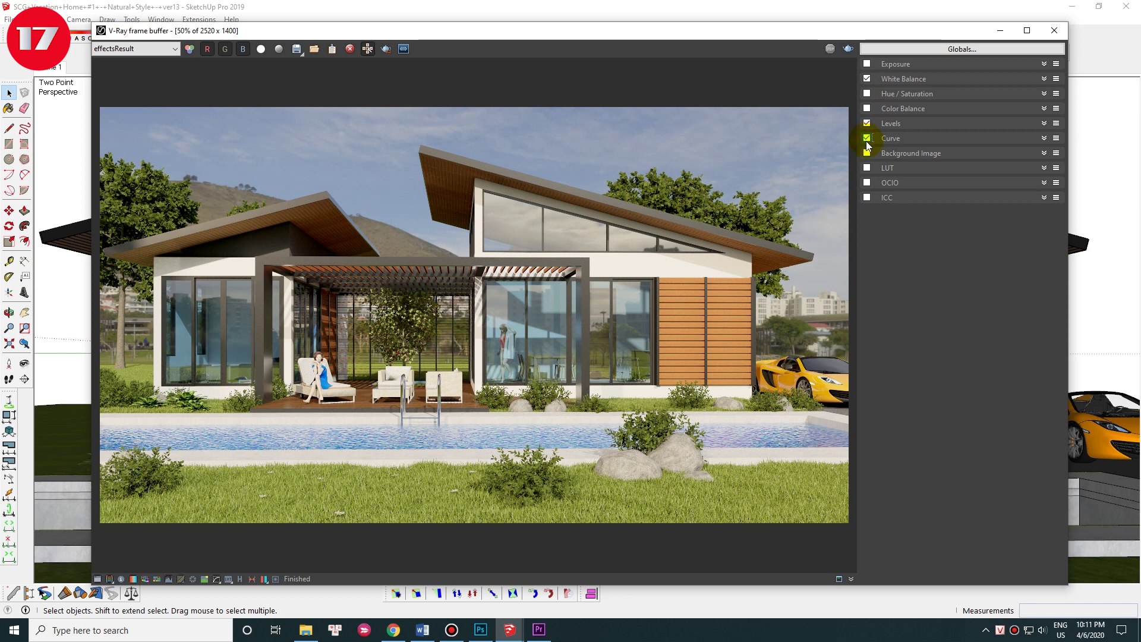